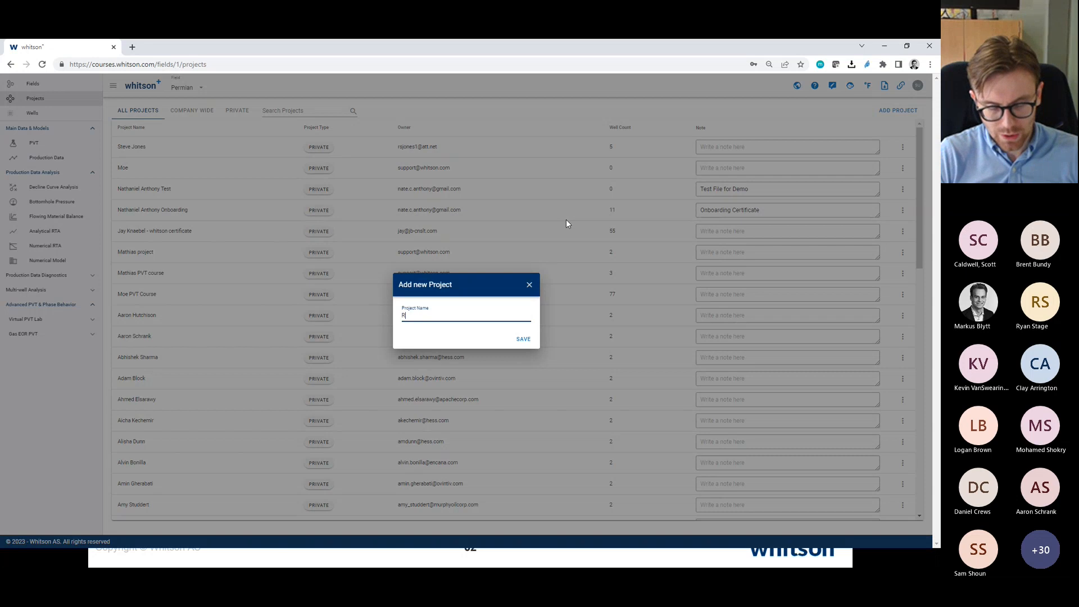
Name the new project "Reservoir fluid example" and save it
{"action": "type", "text": "ervoir fluid exam"}
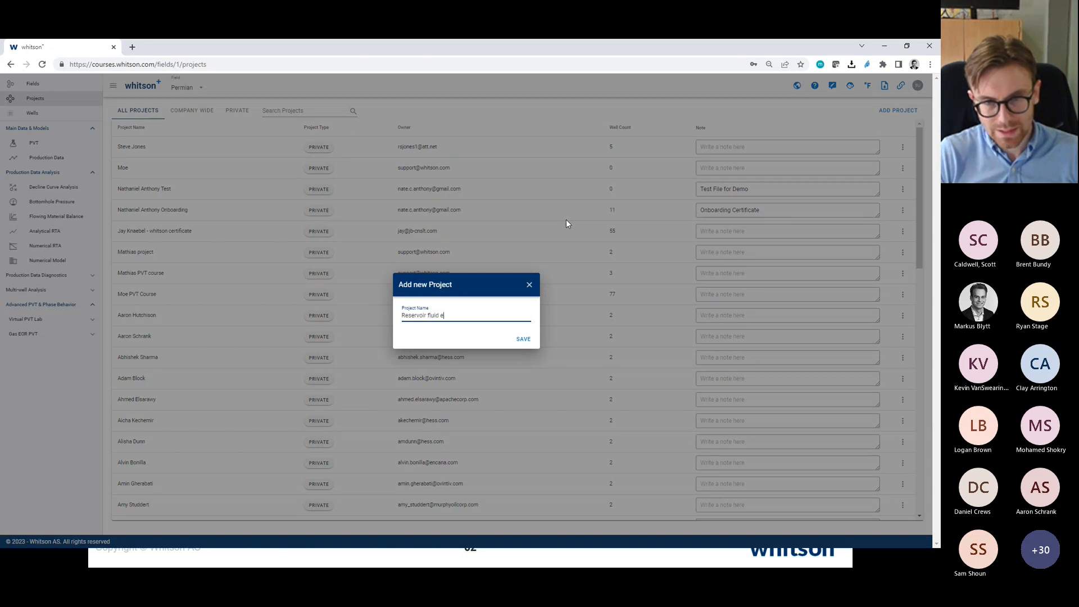
{"action": "type", "text": "ple"}
{"action": "key", "text": "Return"}
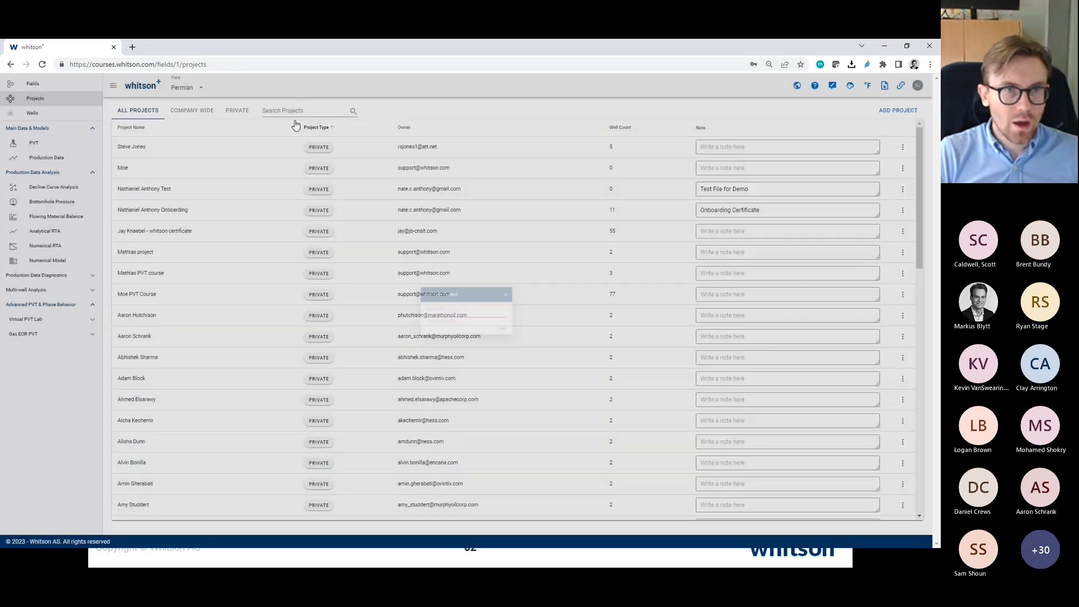
Search the projects for "ex", open the Reservoir fluid example project and go to its PVT fluid definition
{"action": "left_click", "coordinate": [298, 111]}
{"action": "type", "text": "ex"}
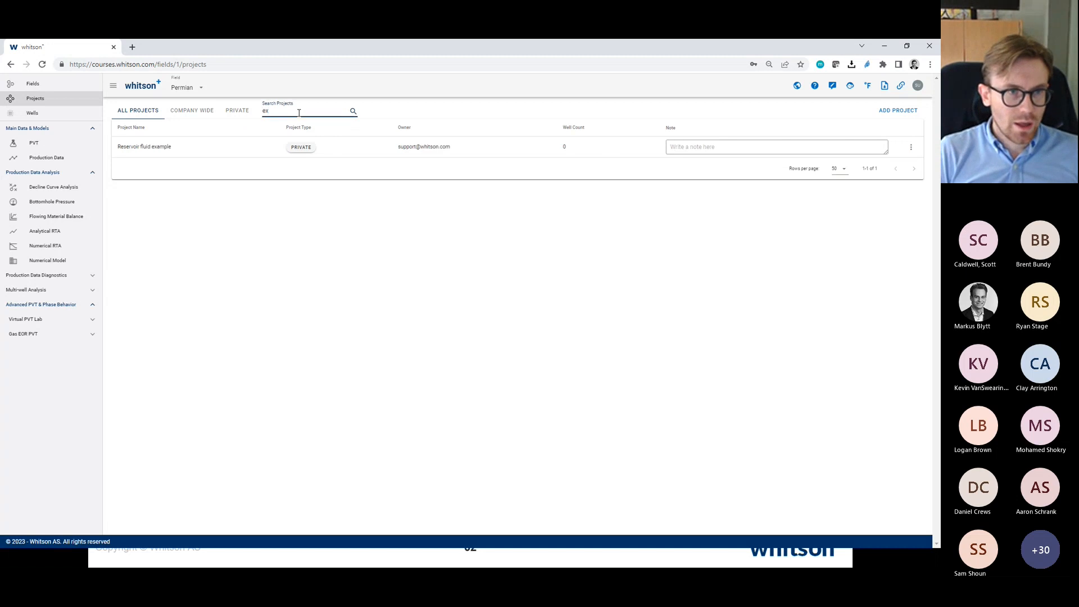
{"action": "left_click", "coordinate": [180, 146]}
{"action": "left_click", "coordinate": [68, 143]}
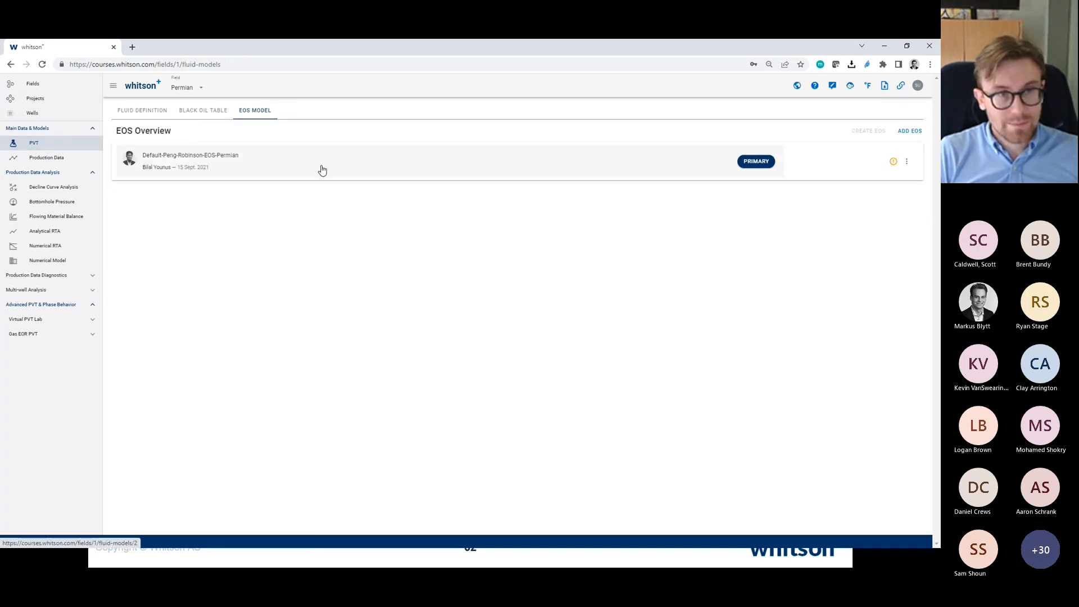
{"action": "left_click", "coordinate": [140, 111]}
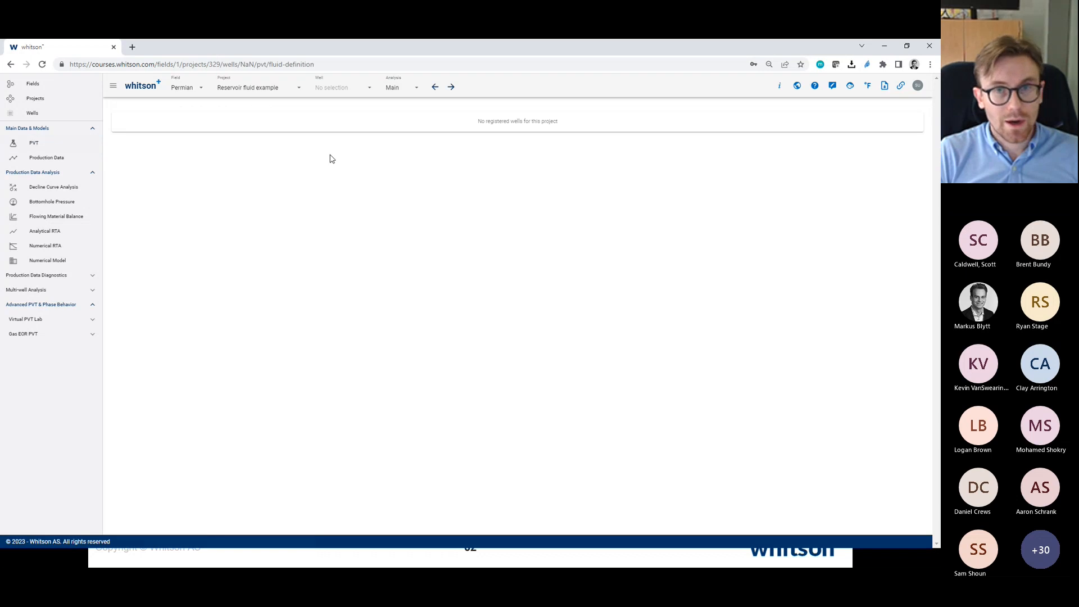
Add a well named "Res fluid" to the Reservoir fluid example project
{"action": "left_click", "coordinate": [80, 115]}
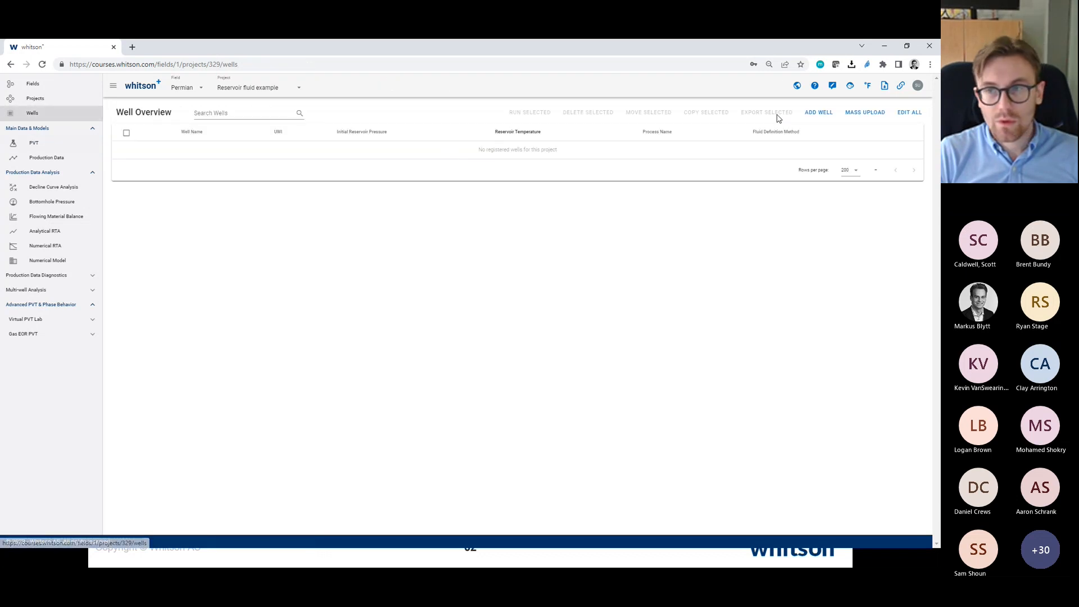
{"action": "left_click", "coordinate": [809, 113]}
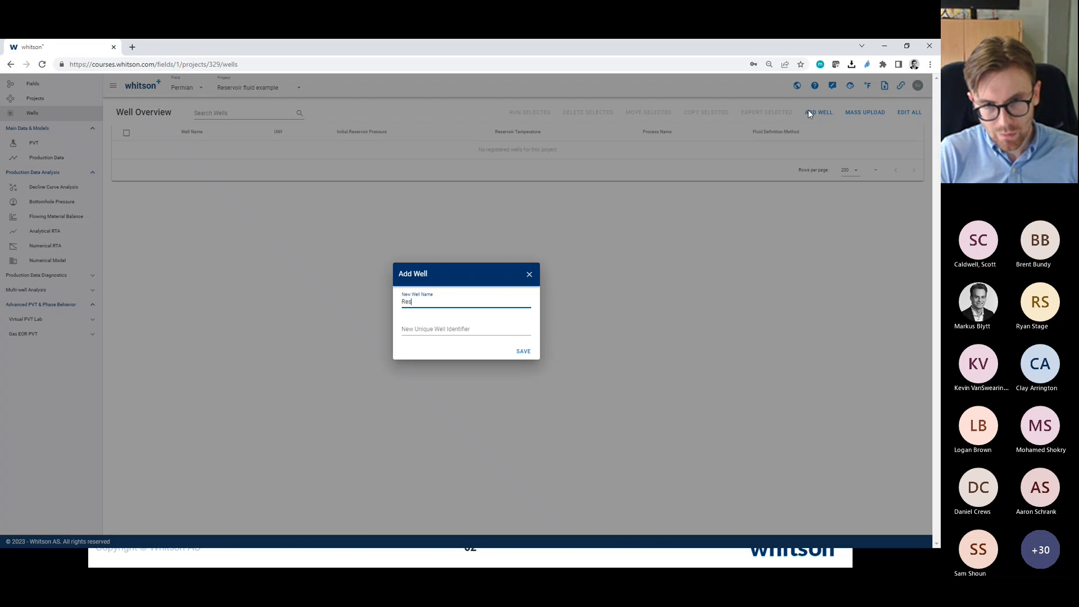
{"action": "left_click", "coordinate": [519, 351]}
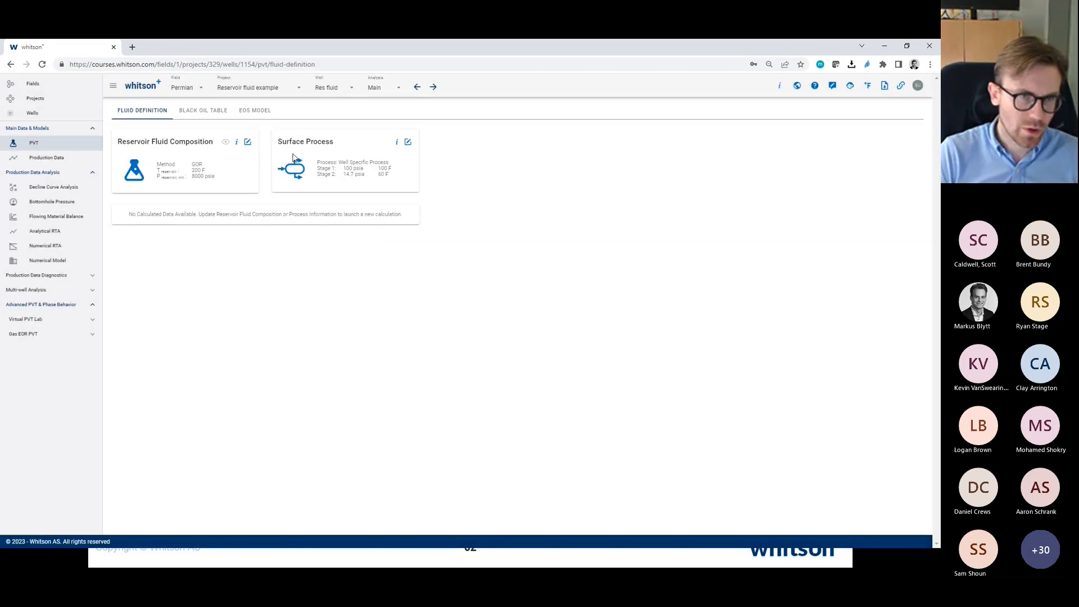
Define the reservoir fluid composition with an initial total GOR of 500 scf/STB and save it
{"action": "left_click", "coordinate": [247, 141]}
{"action": "left_click", "coordinate": [388, 315]}
{"action": "type", "text": "5"}
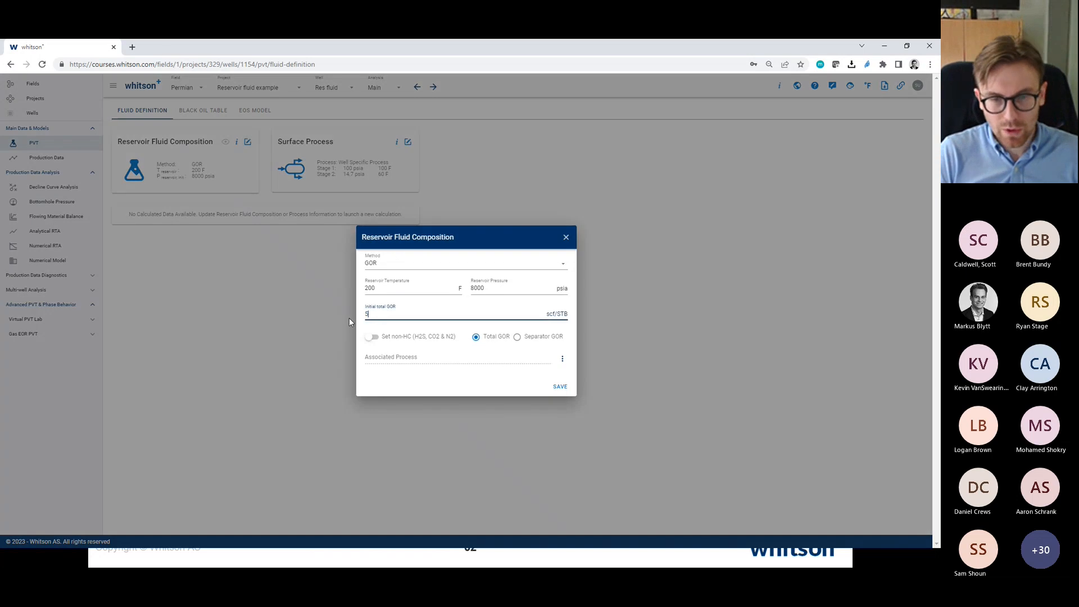
{"action": "type", "text": "00"}
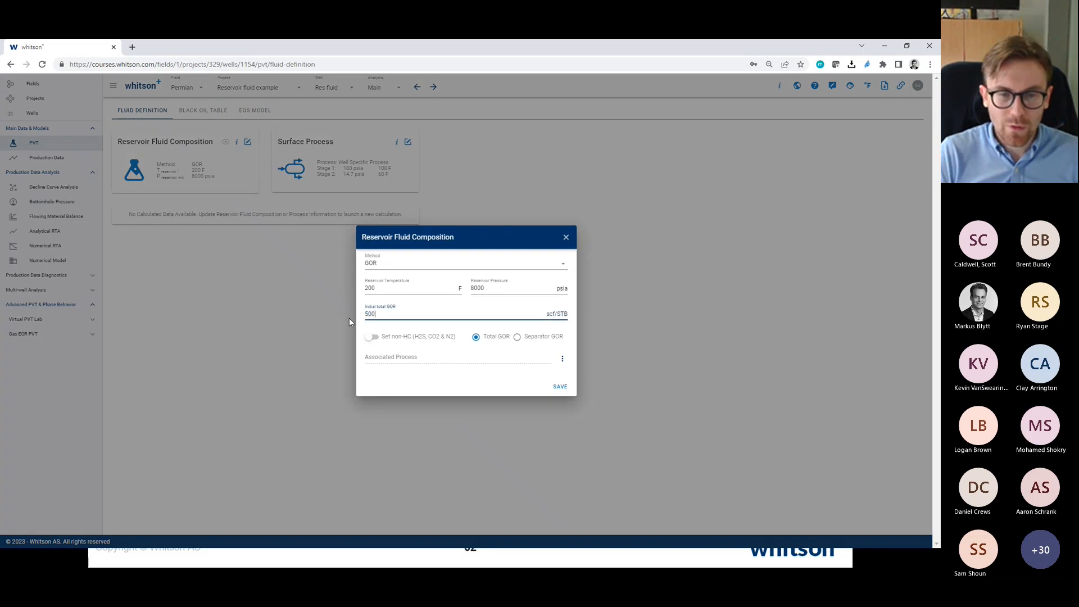
{"action": "left_click", "coordinate": [559, 385]}
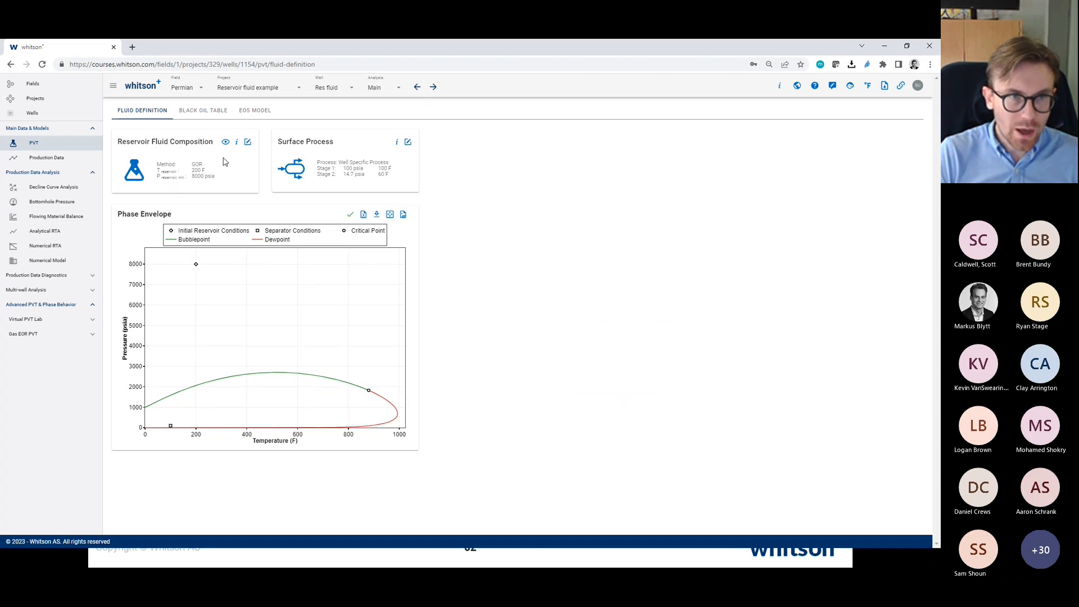
Review the fluid properties at initial conditions and the black oil table plots for the 500 scf/STB fluid
{"action": "left_click", "coordinate": [206, 111]}
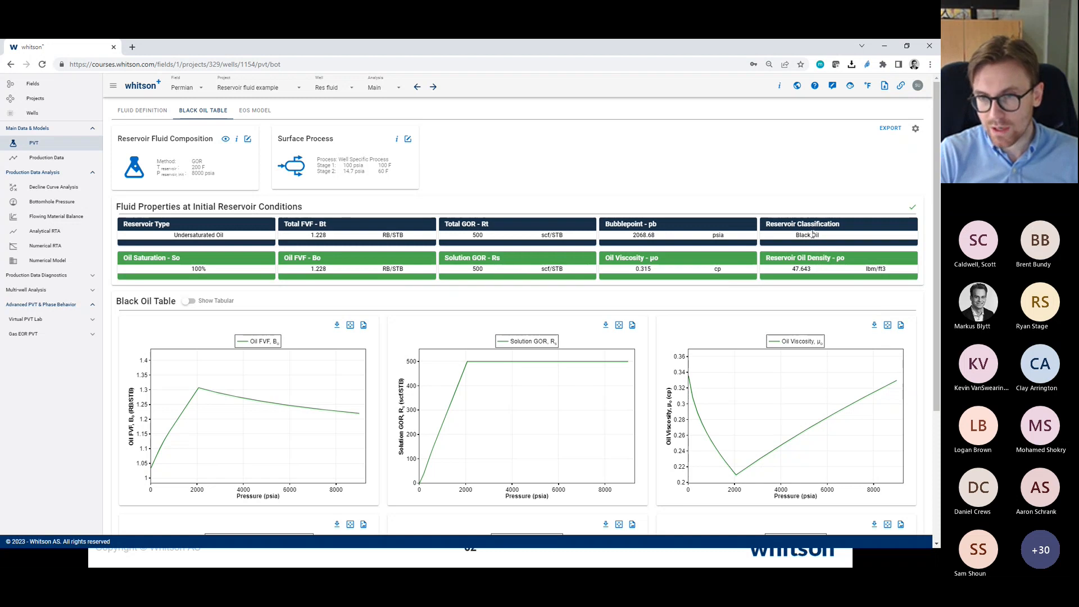
{"action": "scroll", "coordinate": [410, 276], "scroll_direction": "down", "scroll_amount": 3}
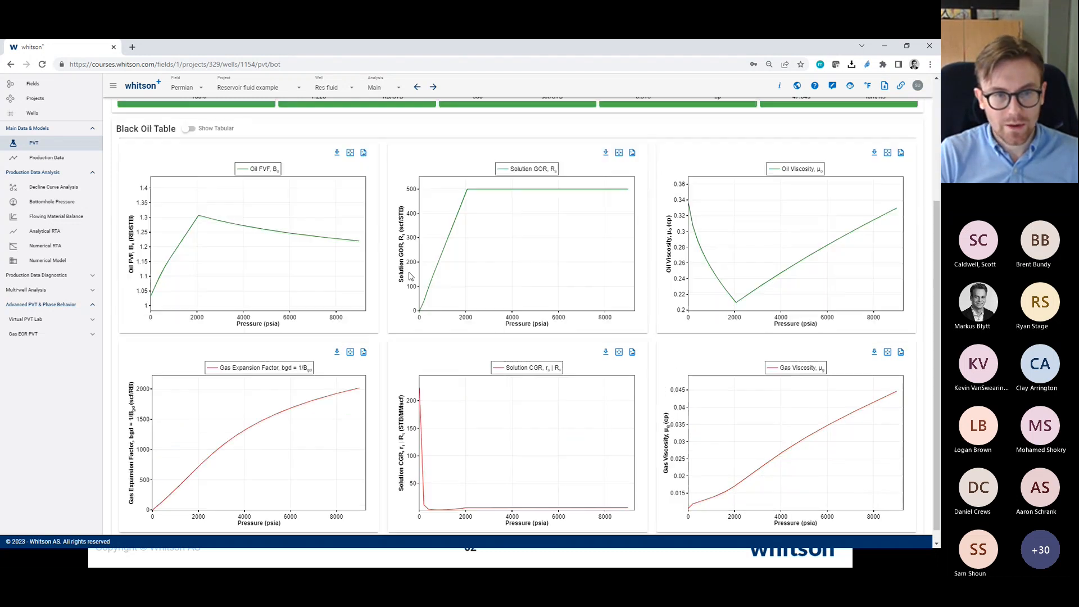
{"action": "scroll", "coordinate": [410, 275], "scroll_direction": "up", "scroll_amount": 2}
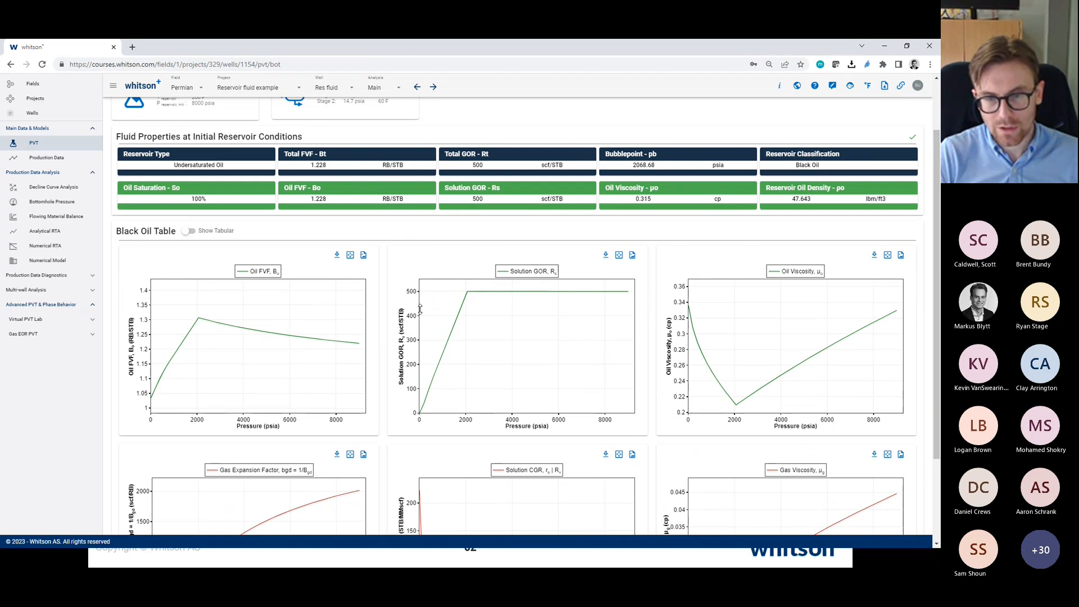
{"action": "scroll", "coordinate": [457, 324], "scroll_direction": "up", "scroll_amount": 1}
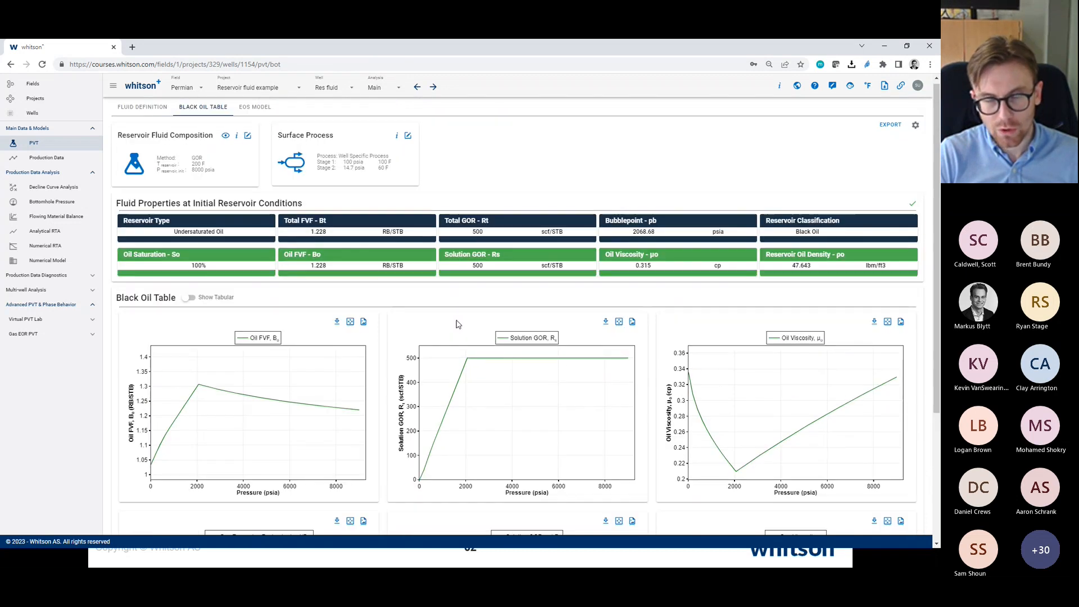
Change the reservoir fluid's initial total GOR to 2500 scf/STB and save the composition
{"action": "left_click", "coordinate": [142, 109]}
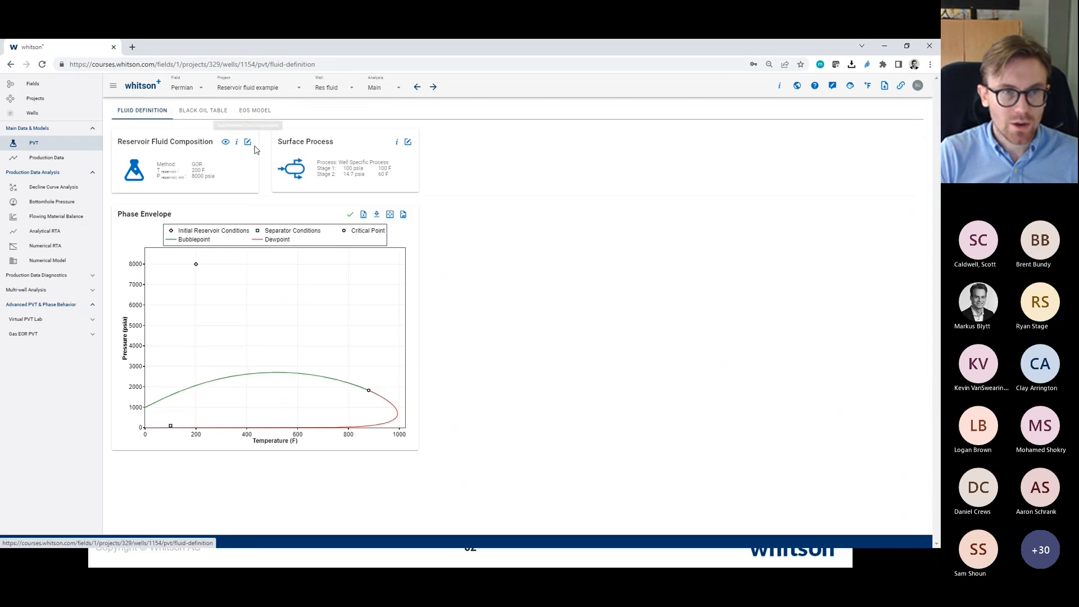
{"action": "left_click", "coordinate": [248, 142]}
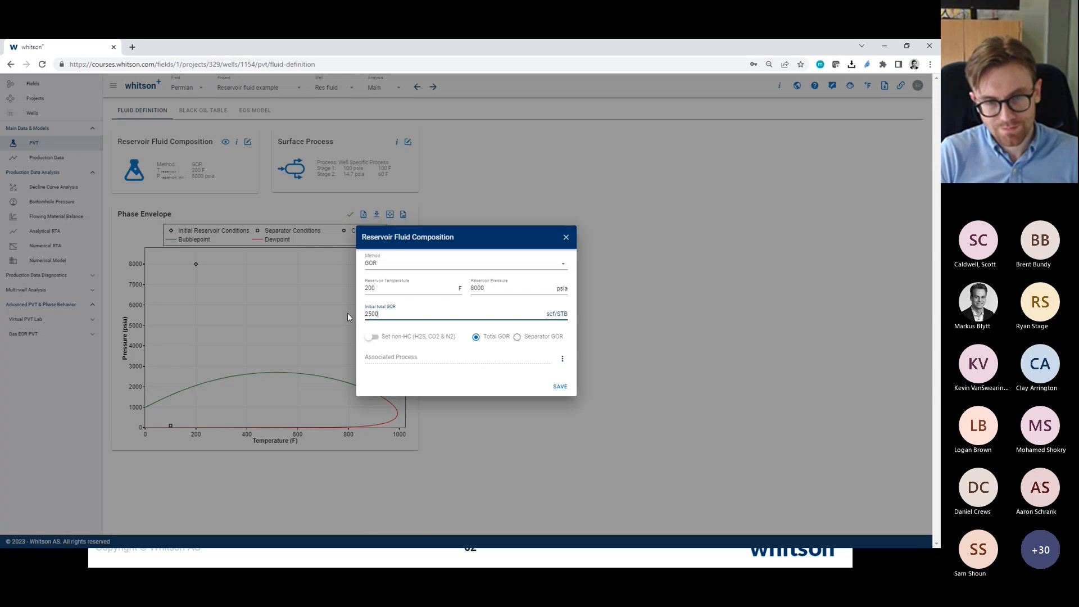
{"action": "left_click", "coordinate": [558, 388]}
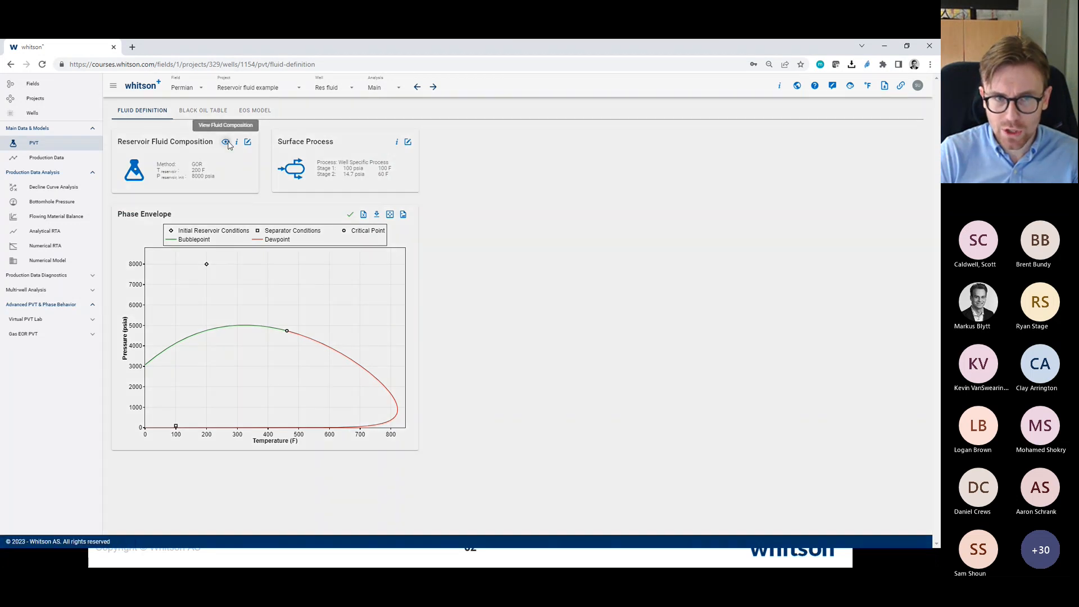
Inspect the calculated reservoir fluid composition through C30+ and the initial reservoir conditions on the phase envelope
{"action": "left_click", "coordinate": [226, 142]}
{"action": "scroll", "coordinate": [513, 361], "scroll_direction": "down", "scroll_amount": 5}
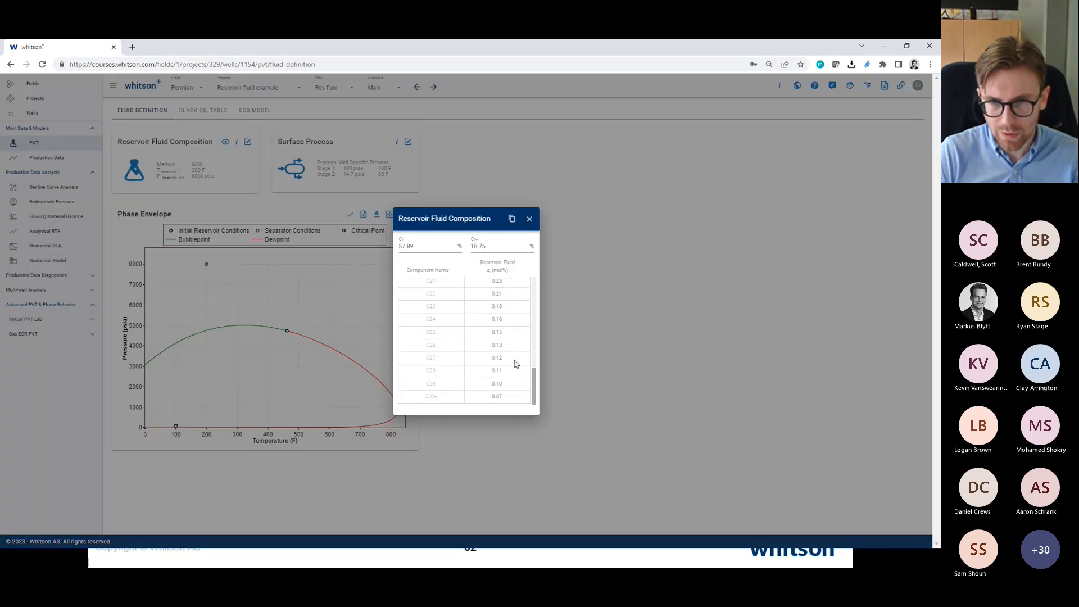
{"action": "left_click", "coordinate": [529, 219]}
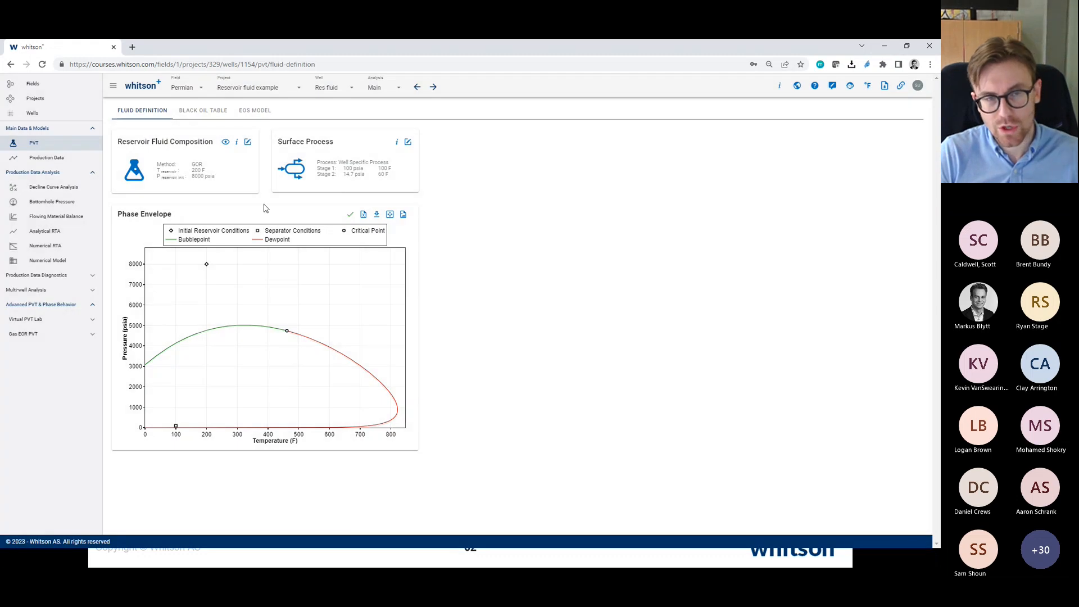
{"action": "mouse_move", "coordinate": [206, 264]}
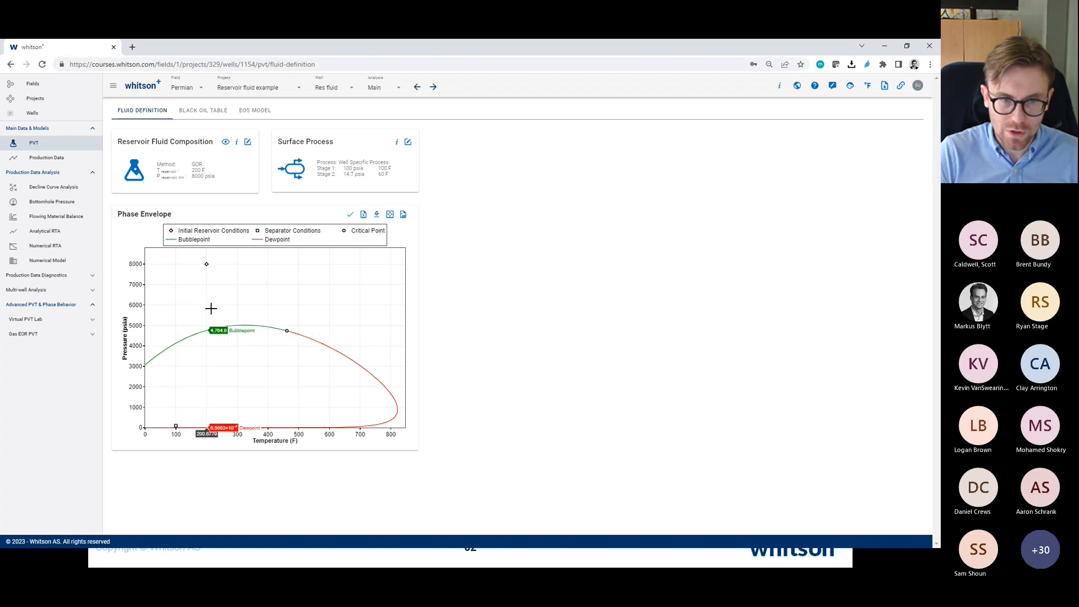
Examine the black oil plots, reservoir classification and bubblepoint pressure of the 2500 scf/STB fluid
{"action": "left_click", "coordinate": [215, 110]}
{"action": "scroll", "coordinate": [542, 272], "scroll_direction": "down", "scroll_amount": 4}
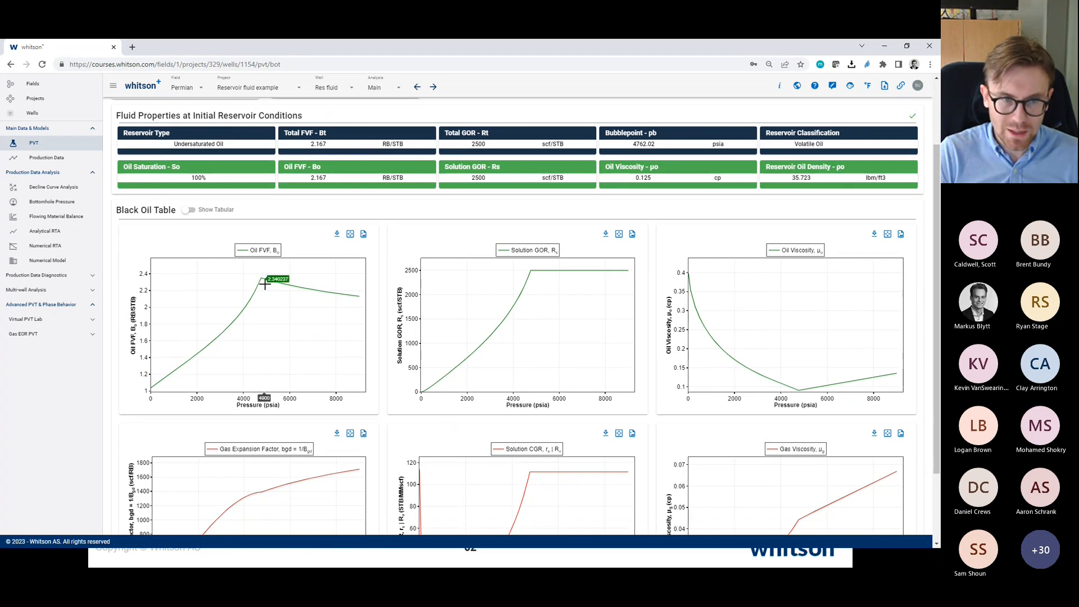
{"action": "scroll", "coordinate": [183, 351], "scroll_direction": "up", "scroll_amount": 2}
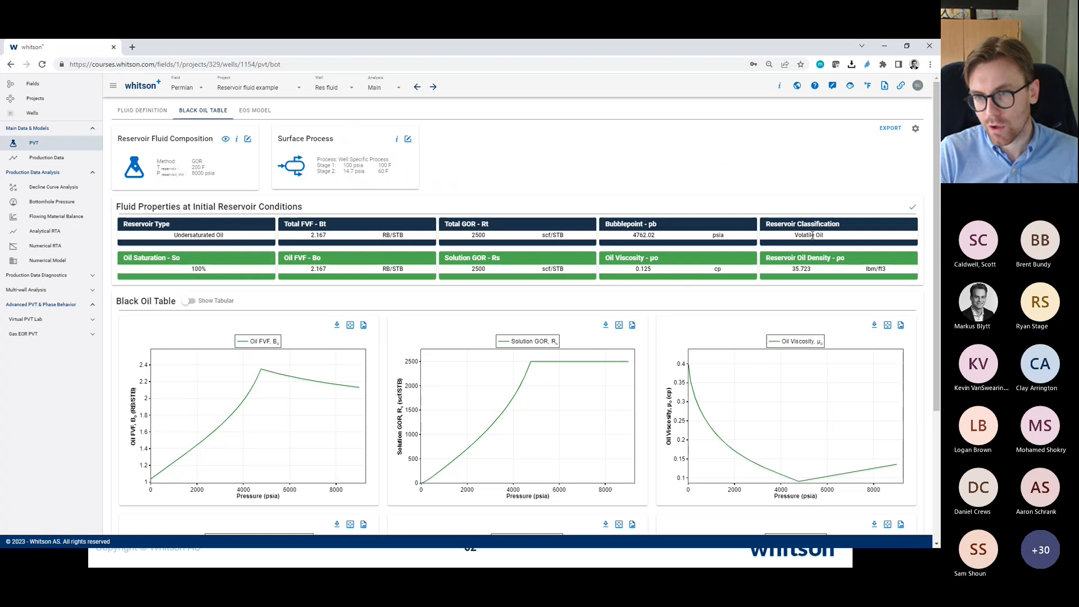
{"action": "double_click", "coordinate": [651, 236]}
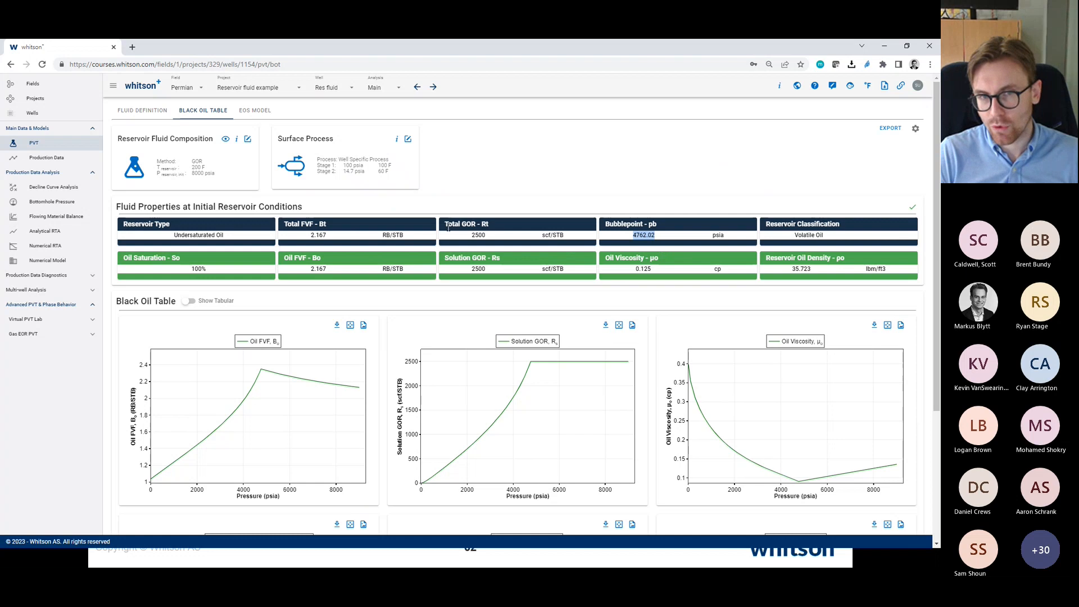
Raise the reservoir fluid's initial total GOR in two saved increments, ending at 4500 scf/STB
{"action": "left_click", "coordinate": [150, 115]}
{"action": "left_click", "coordinate": [248, 142]}
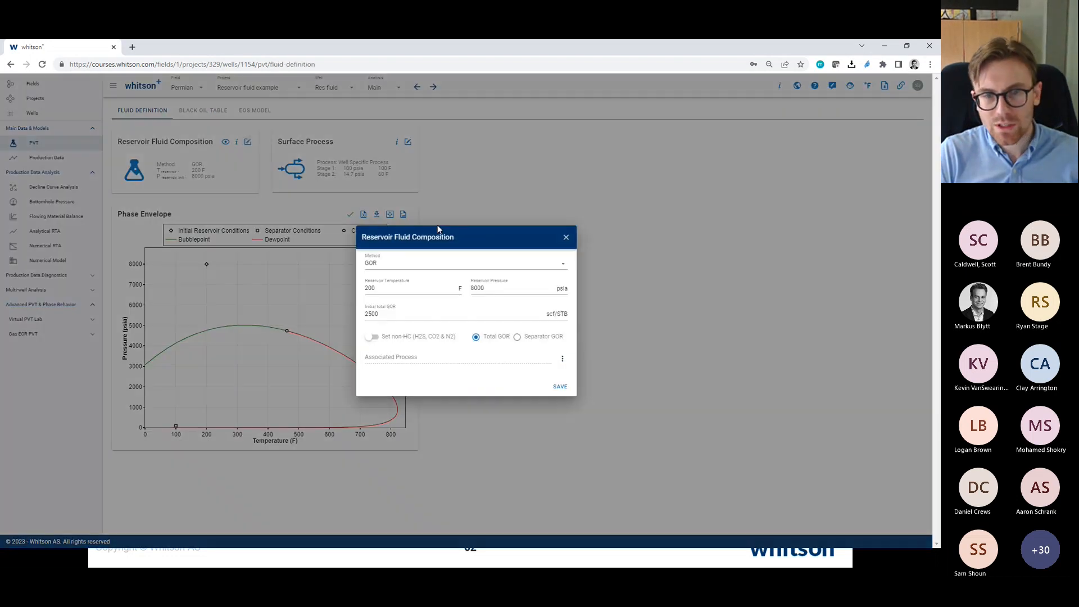
{"action": "double_click", "coordinate": [387, 314]}
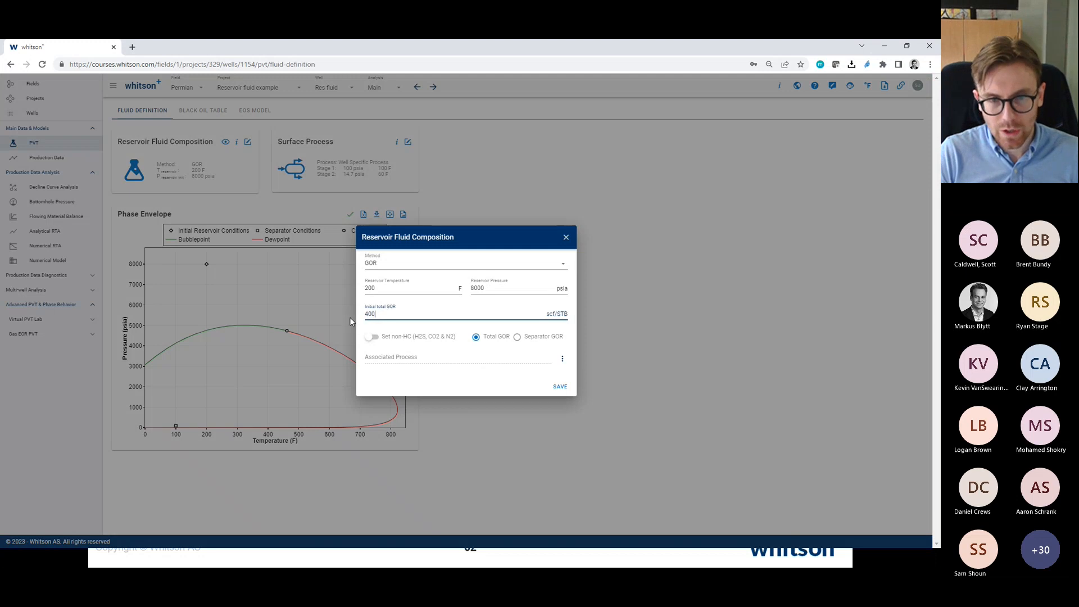
{"action": "left_click", "coordinate": [562, 386]}
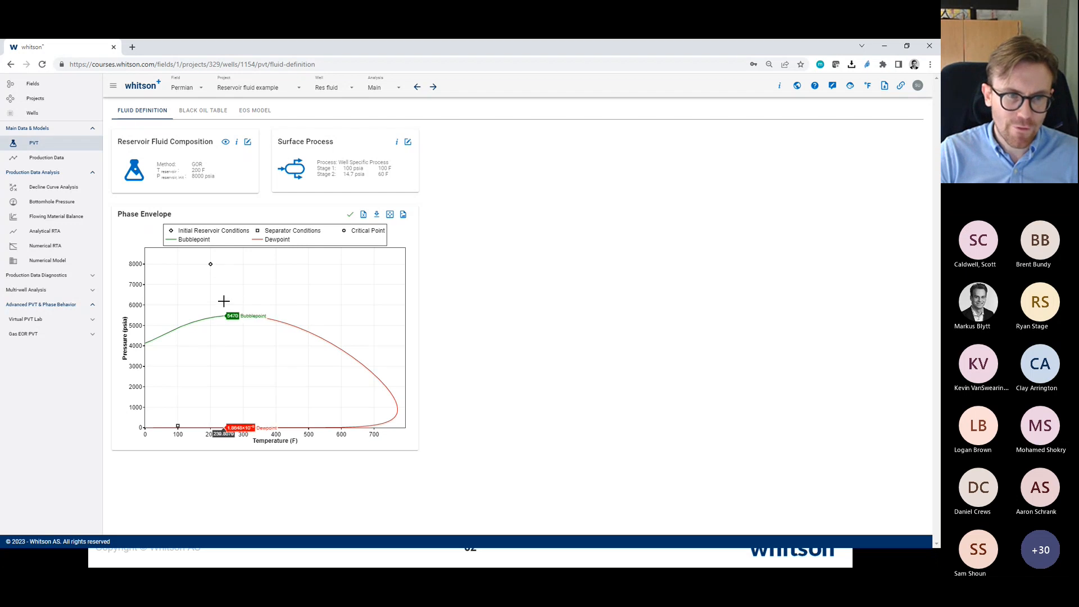
{"action": "left_click", "coordinate": [247, 142]}
{"action": "left_click_drag", "start_coordinate": [380, 314], "coordinate": [370, 315]}
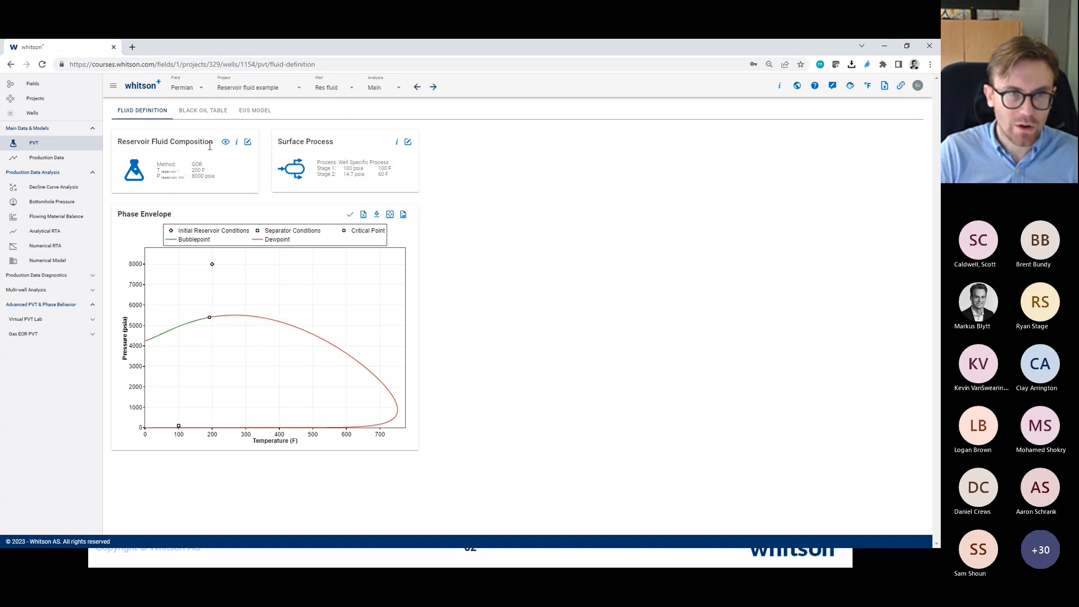
Examine the initial fluid properties and the oil and gas black oil plots for the 4500 scf/STB fluid
{"action": "left_click", "coordinate": [203, 111]}
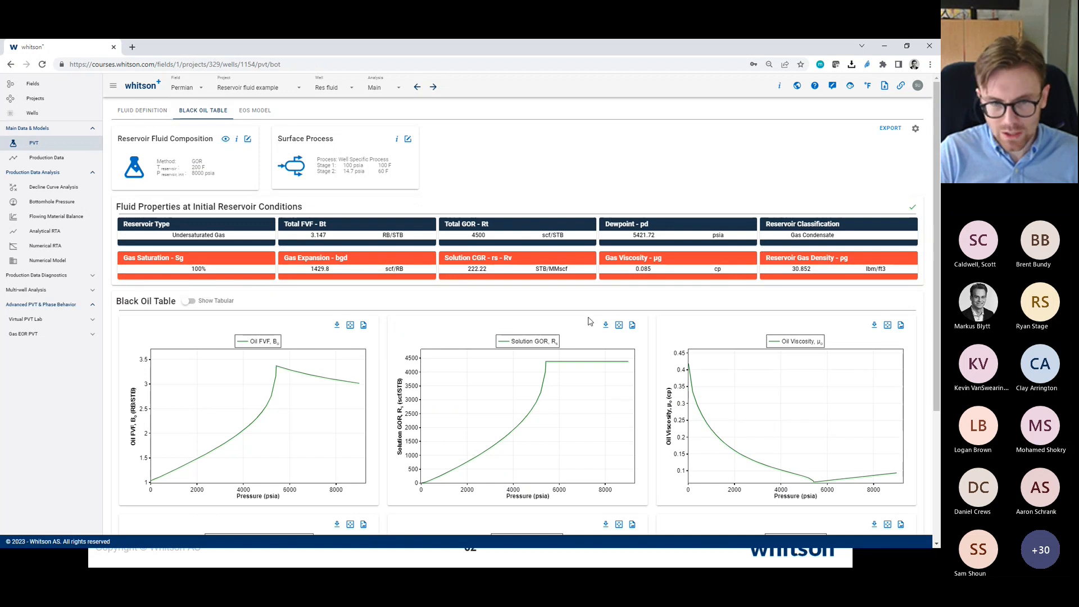
{"action": "scroll", "coordinate": [545, 399], "scroll_direction": "down", "scroll_amount": 3}
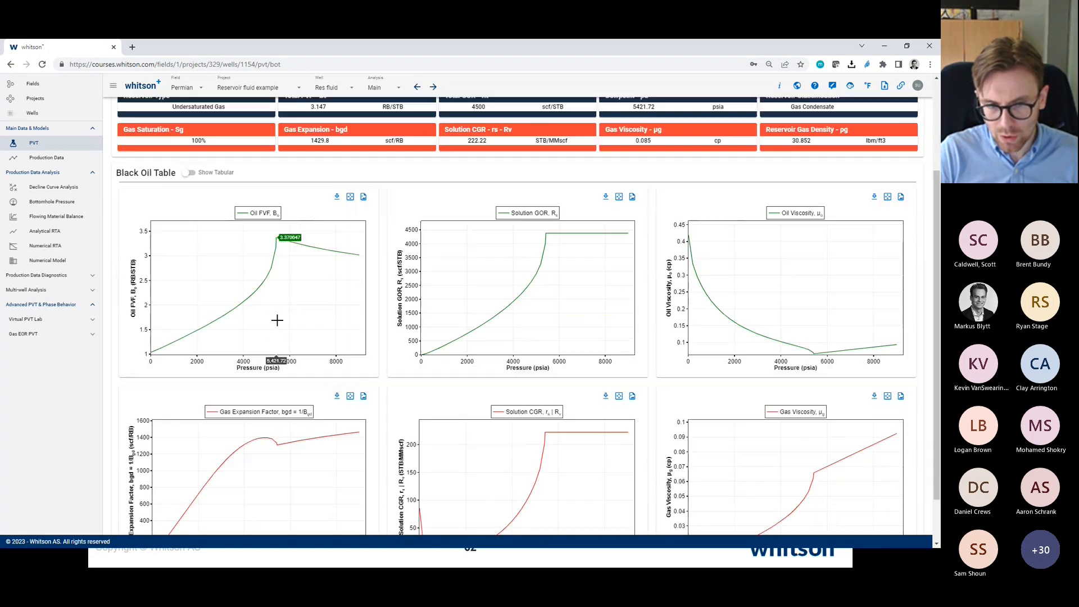
{"action": "scroll", "coordinate": [551, 393], "scroll_direction": "up", "scroll_amount": 3}
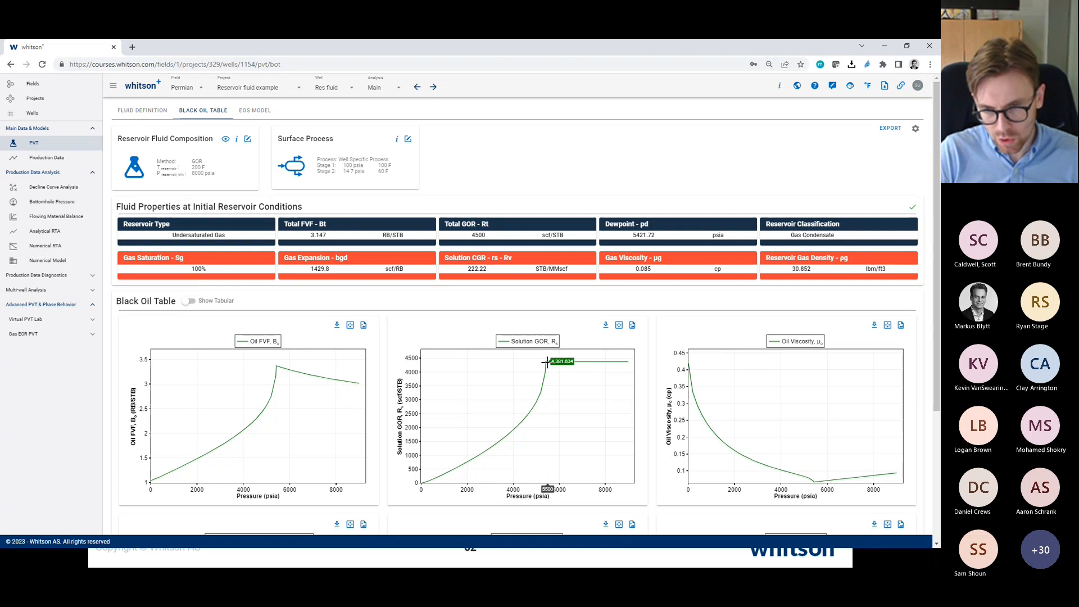
{"action": "scroll", "coordinate": [544, 443], "scroll_direction": "down", "scroll_amount": 3}
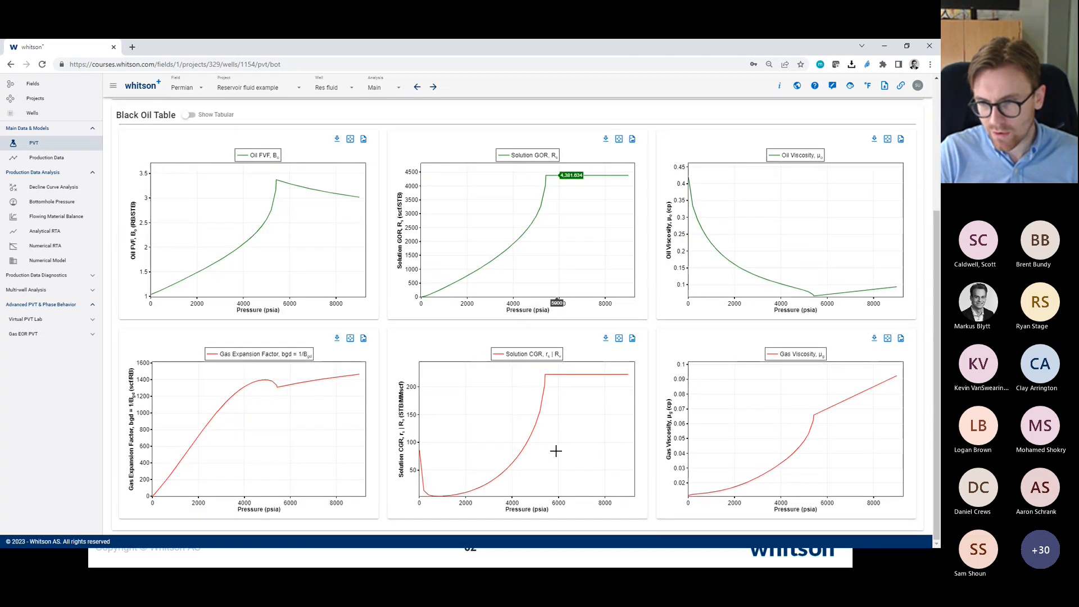
{"action": "scroll", "coordinate": [556, 450], "scroll_direction": "up", "scroll_amount": 3}
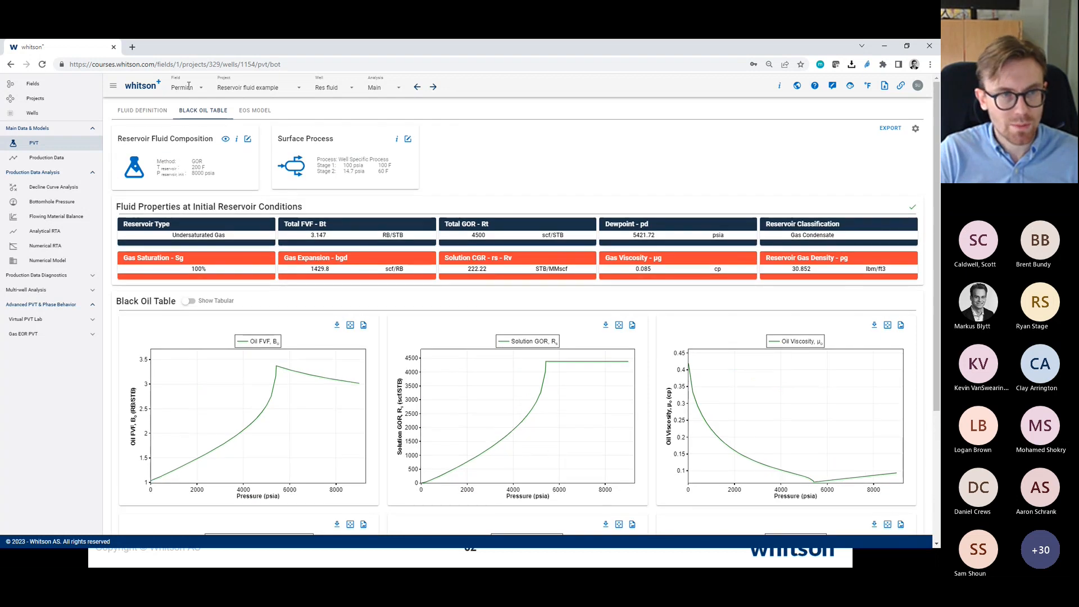
Set the reservoir fluid's initial total GOR to 10000 scf/STB in the fluid definition and save it
{"action": "left_click", "coordinate": [142, 110]}
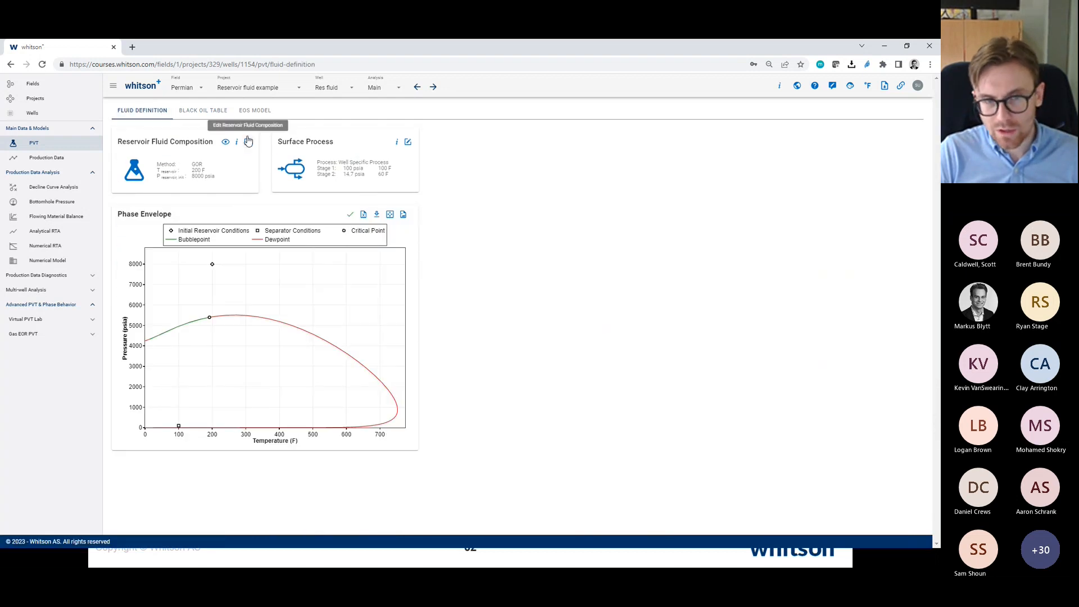
{"action": "left_click", "coordinate": [248, 142]}
{"action": "left_click_drag", "start_coordinate": [390, 314], "coordinate": [353, 317]}
{"action": "type", "text": "100"}
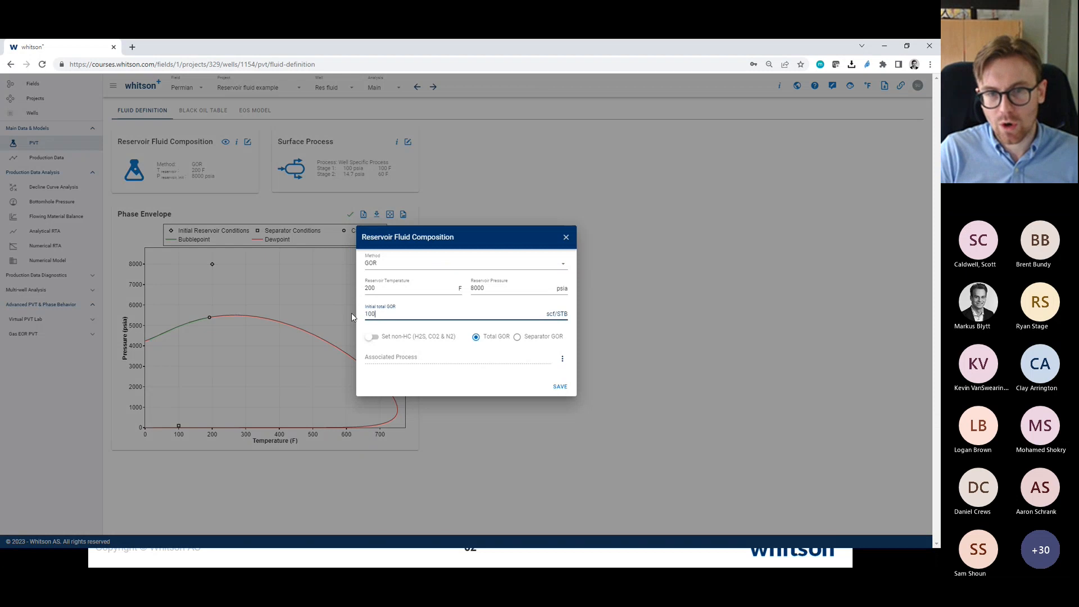
{"action": "type", "text": "00"}
{"action": "left_click", "coordinate": [560, 387]}
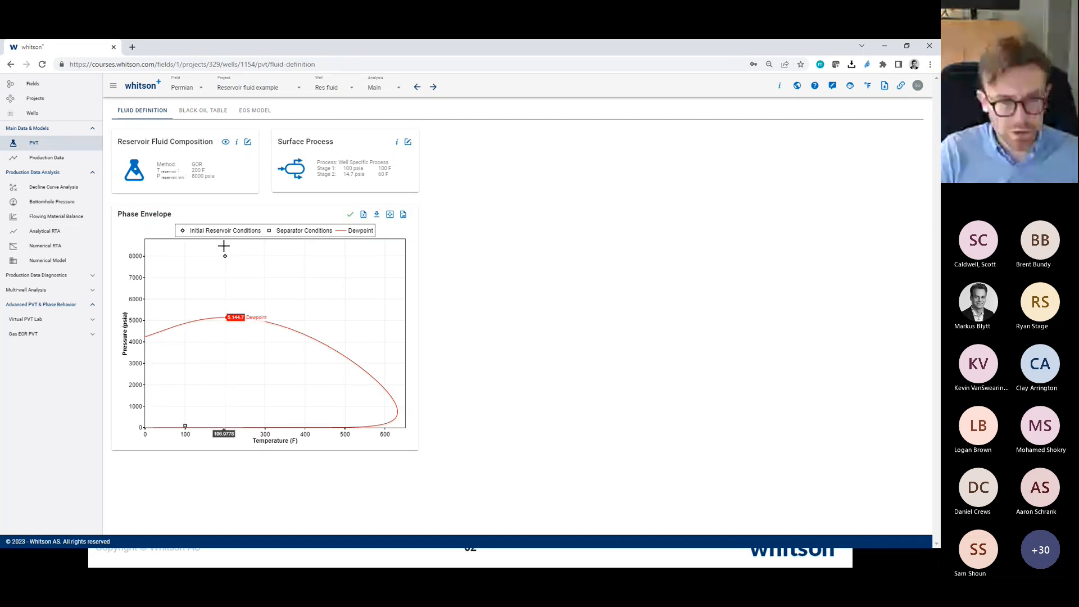
Examine the initial fluid properties and black oil plots for the 10000 scf/STB fluid
{"action": "left_click", "coordinate": [213, 112]}
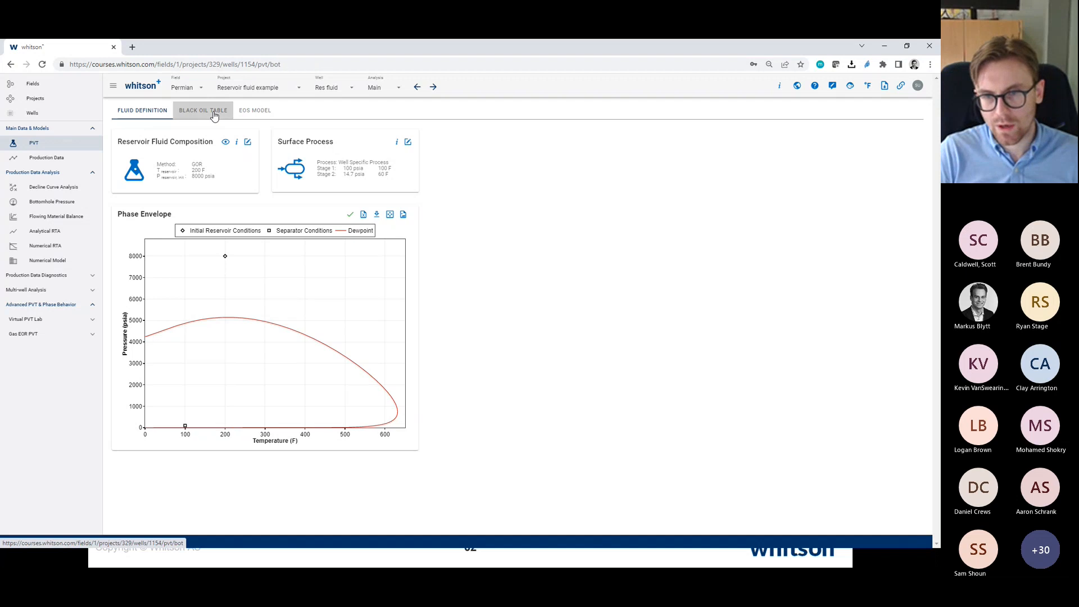
{"action": "scroll", "coordinate": [676, 372], "scroll_direction": "down", "scroll_amount": 3}
{"action": "scroll", "coordinate": [676, 371], "scroll_direction": "up", "scroll_amount": 4}
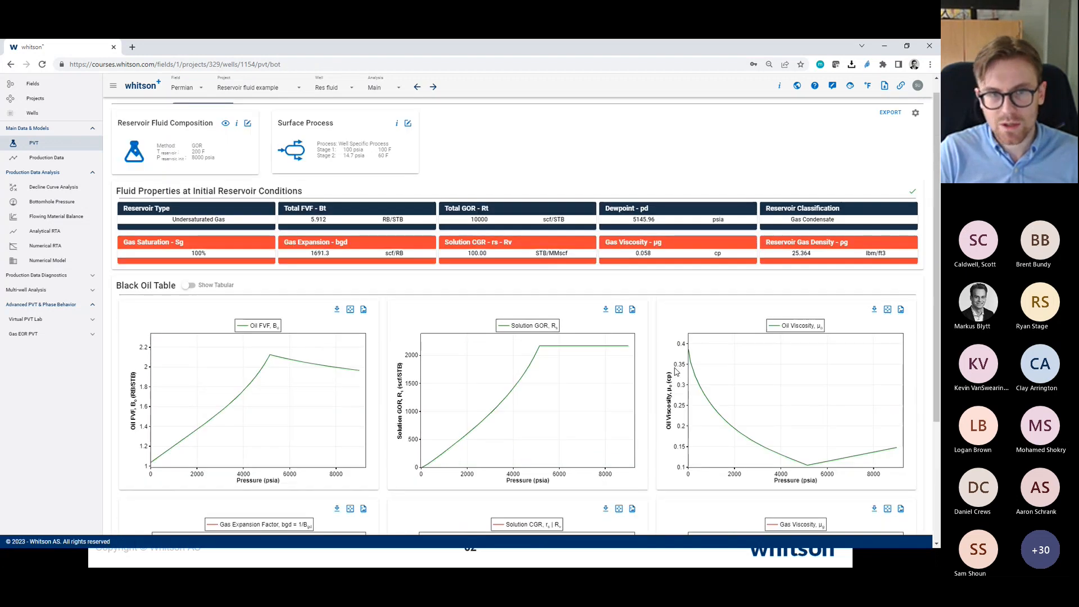
Redefine the reservoir fluid composition with the Dry/Wet Gas method and a gas SG of 0.7, and bring up its phase envelope
{"action": "left_click", "coordinate": [247, 139]}
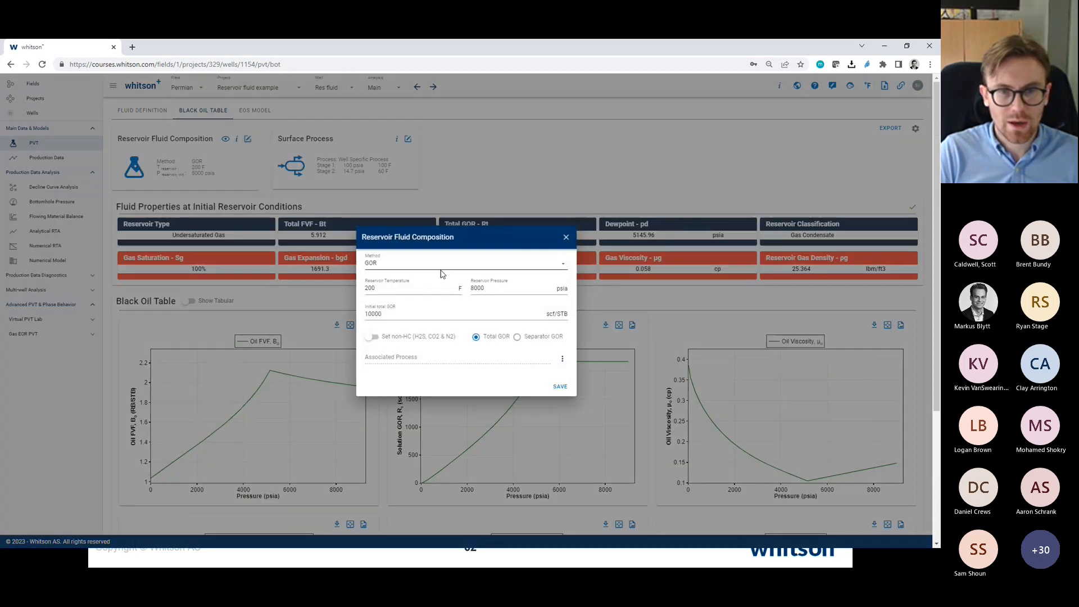
{"action": "left_click", "coordinate": [423, 265]}
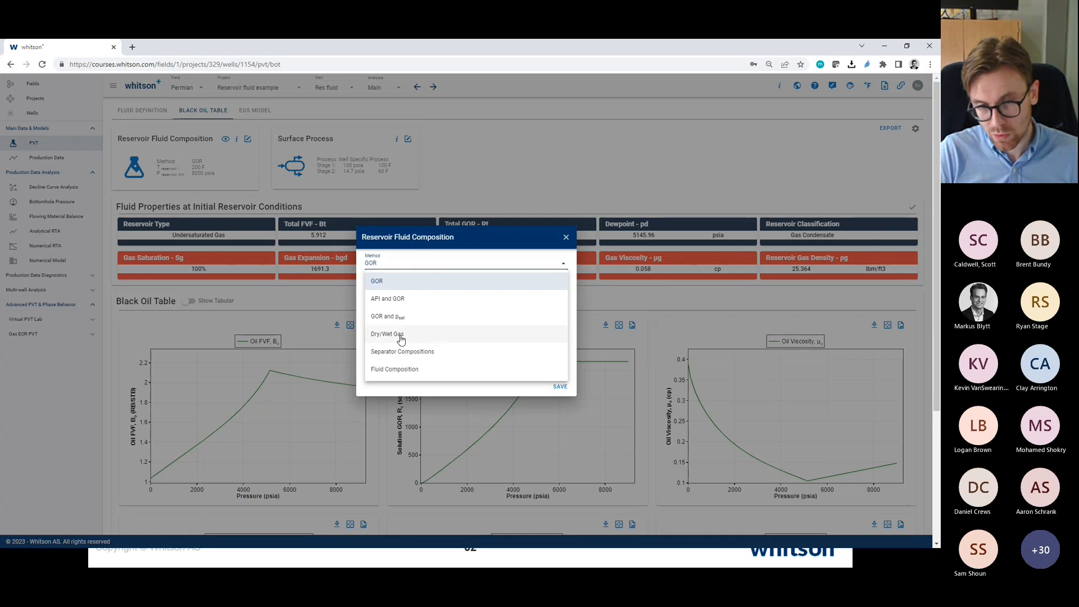
{"action": "left_click", "coordinate": [401, 335]}
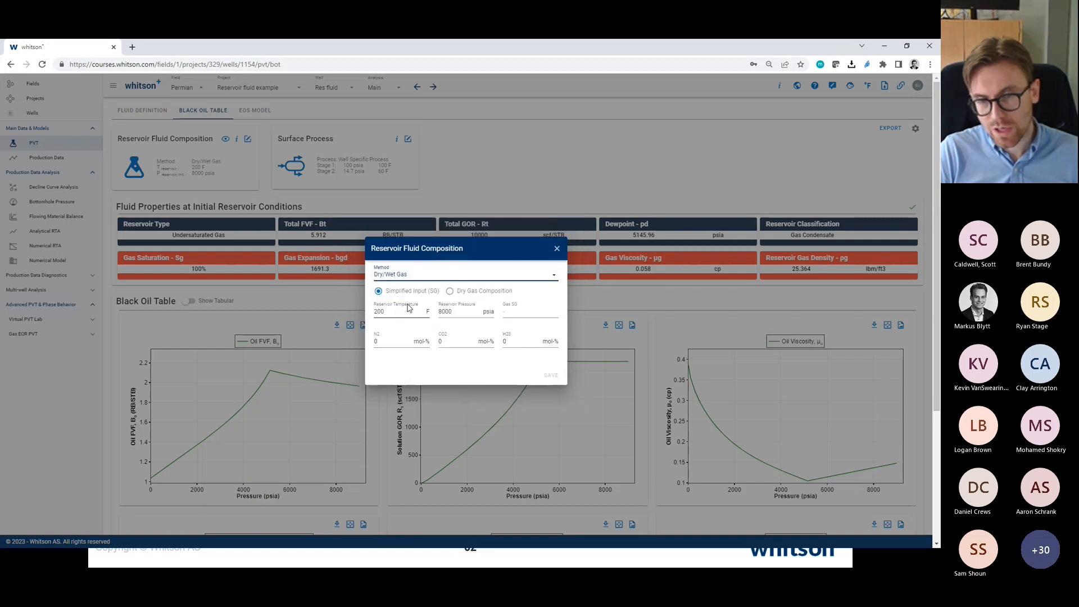
{"action": "left_click", "coordinate": [517, 310]}
{"action": "type", "text": "0.7"}
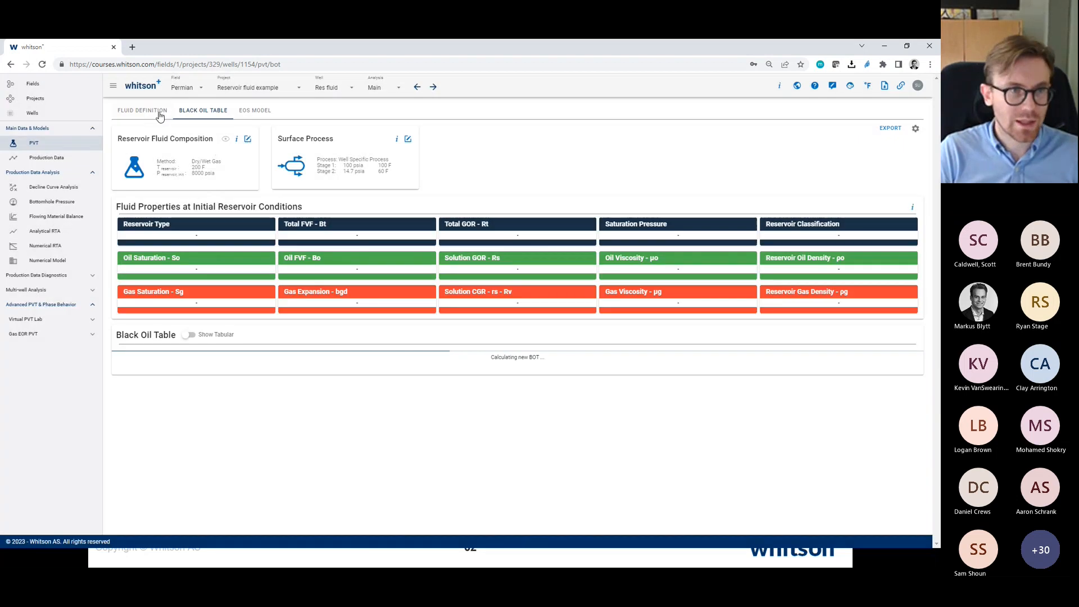
{"action": "left_click", "coordinate": [156, 112]}
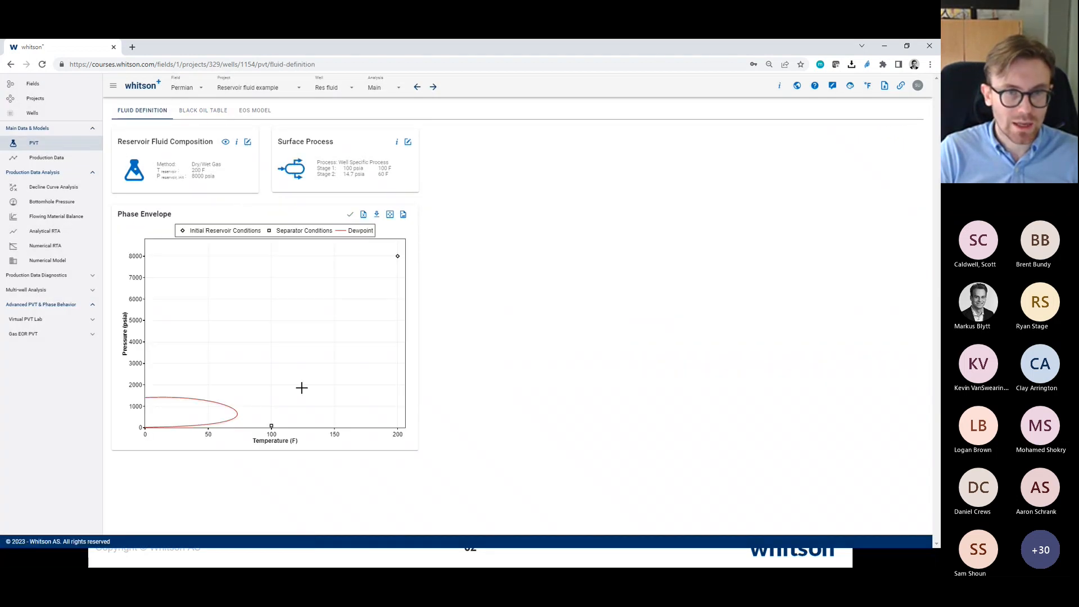
{"action": "left_click", "coordinate": [248, 142]}
{"action": "left_click", "coordinate": [415, 283]}
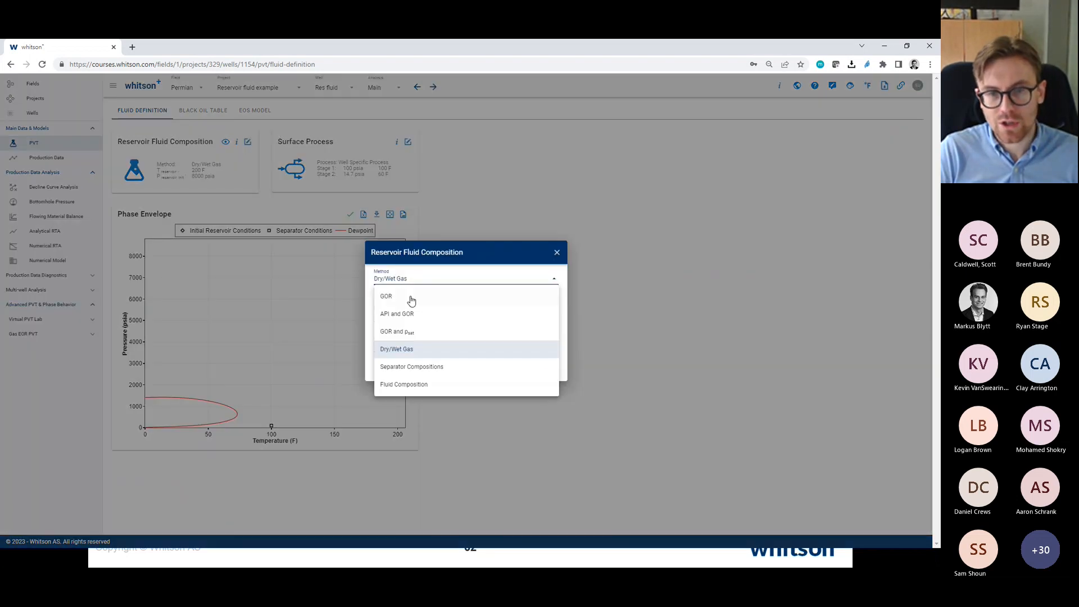
{"action": "left_click", "coordinate": [413, 297]}
{"action": "type", "text": "1000"}
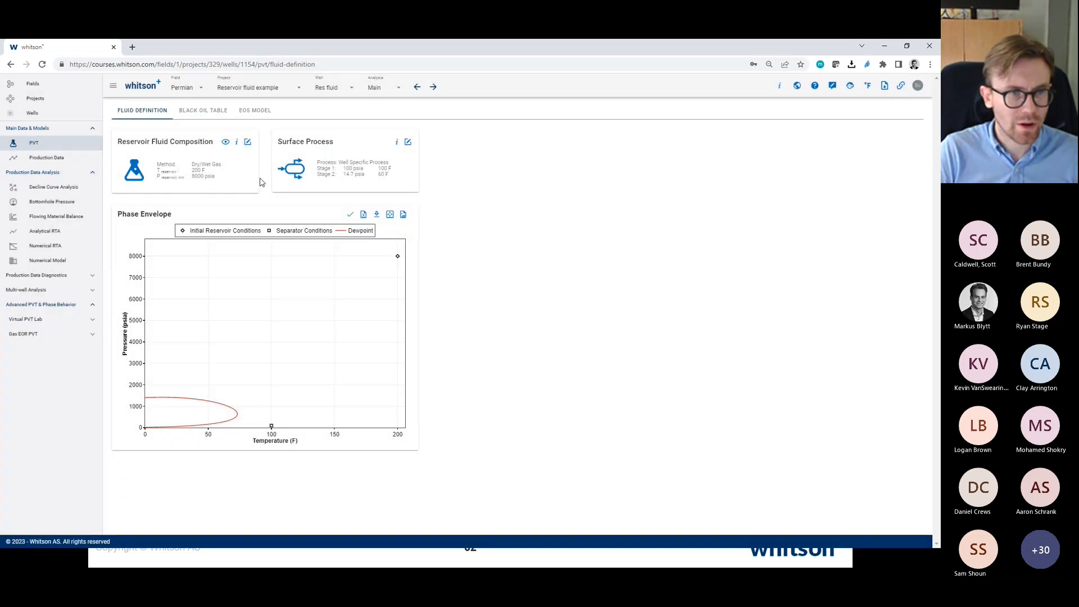
Redefine the reservoir fluid with the GOR method at a total GOR of about 200000 scf/STB and reopen its PVT page
{"action": "left_click", "coordinate": [250, 143]}
{"action": "left_click", "coordinate": [426, 278]}
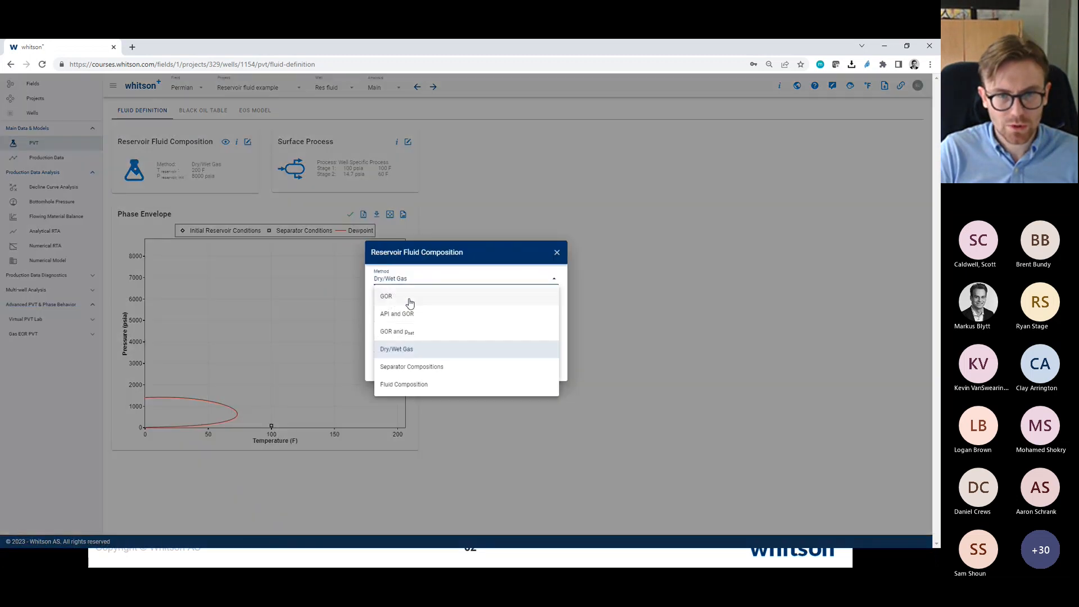
{"action": "left_click", "coordinate": [400, 297]}
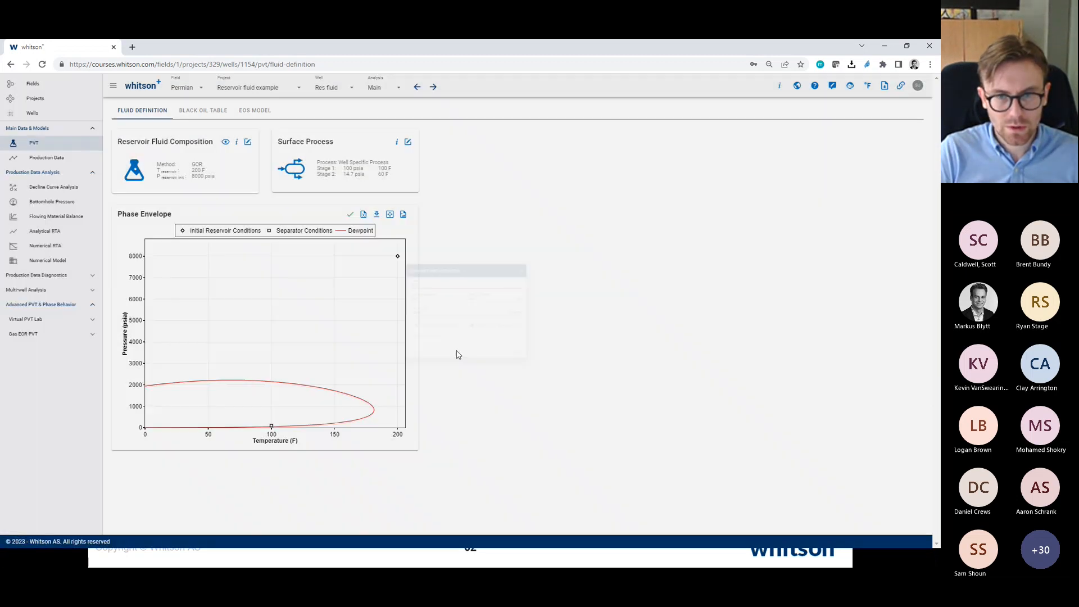
{"action": "left_click", "coordinate": [48, 158]}
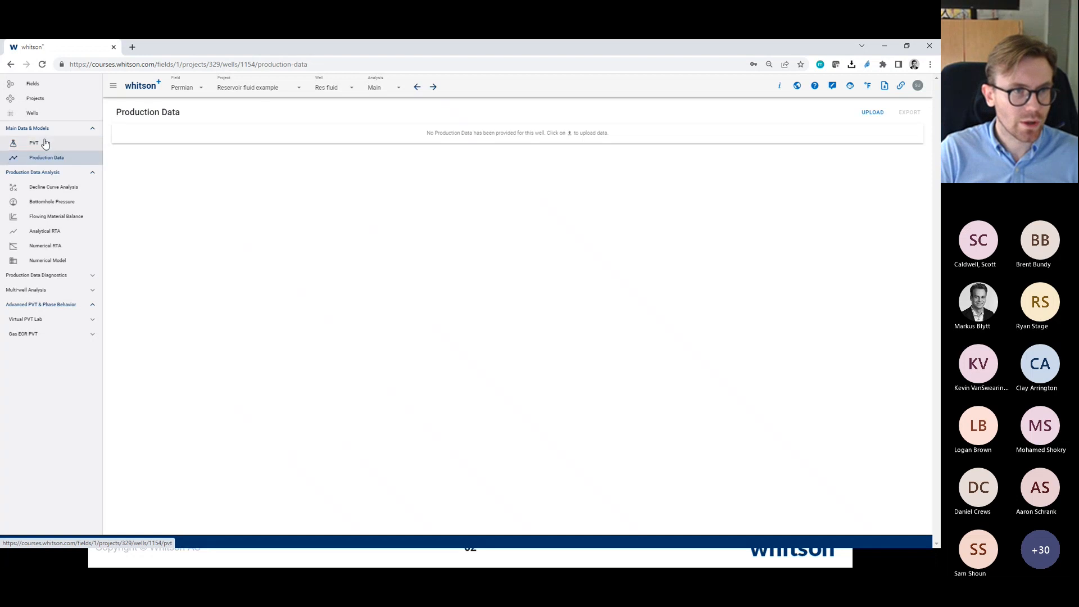
{"action": "left_click", "coordinate": [41, 142]}
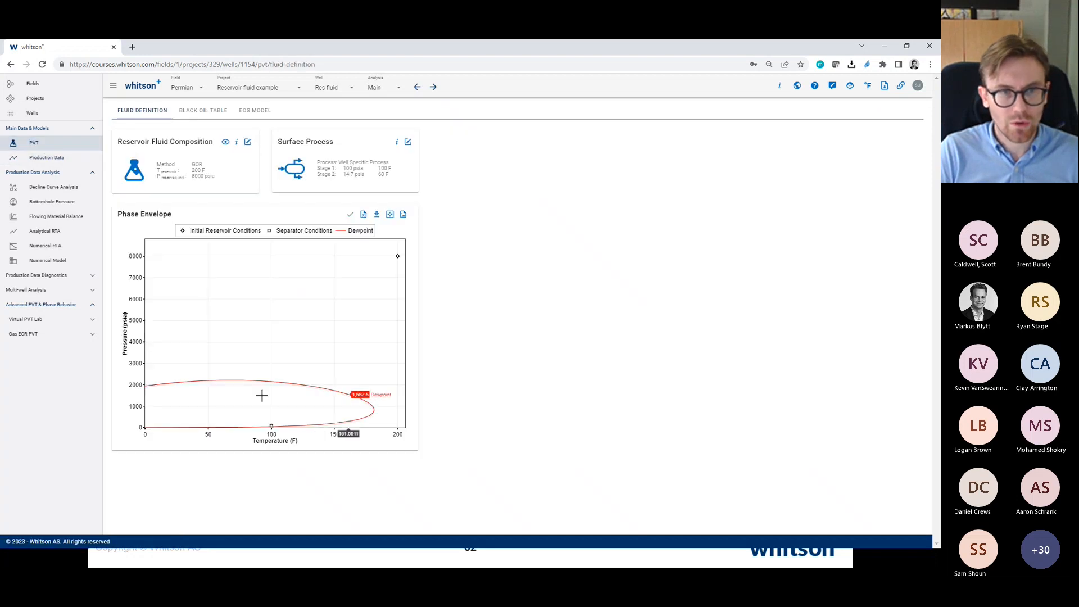
Examine the black oil table and reservoir classification, and compare the reservoir and separator conditions against the phase envelope
{"action": "left_click", "coordinate": [190, 115]}
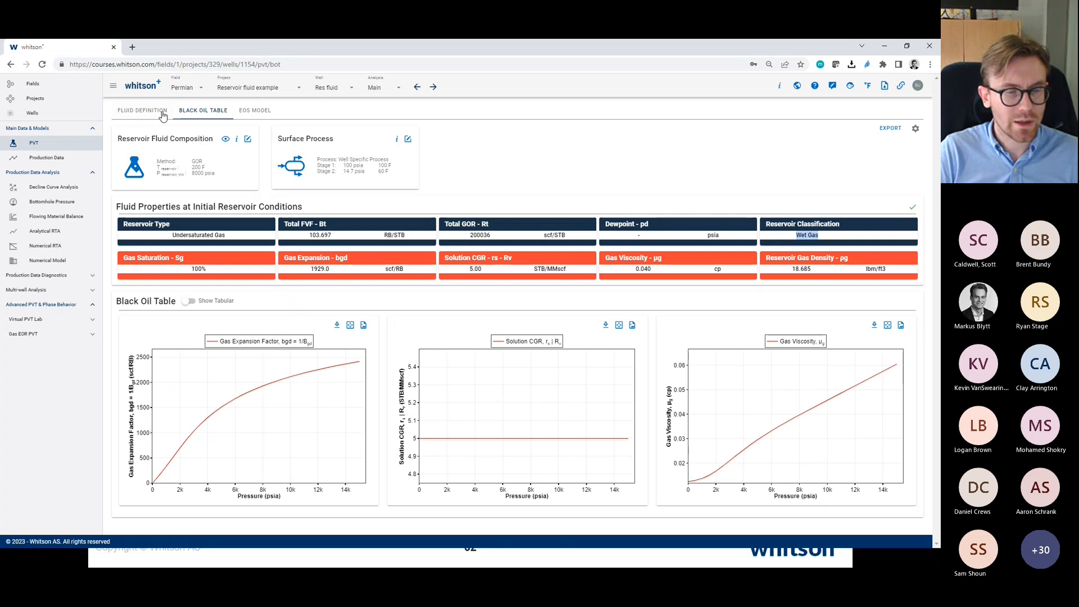
{"action": "left_click", "coordinate": [142, 110]}
{"action": "mouse_move", "coordinate": [399, 256]}
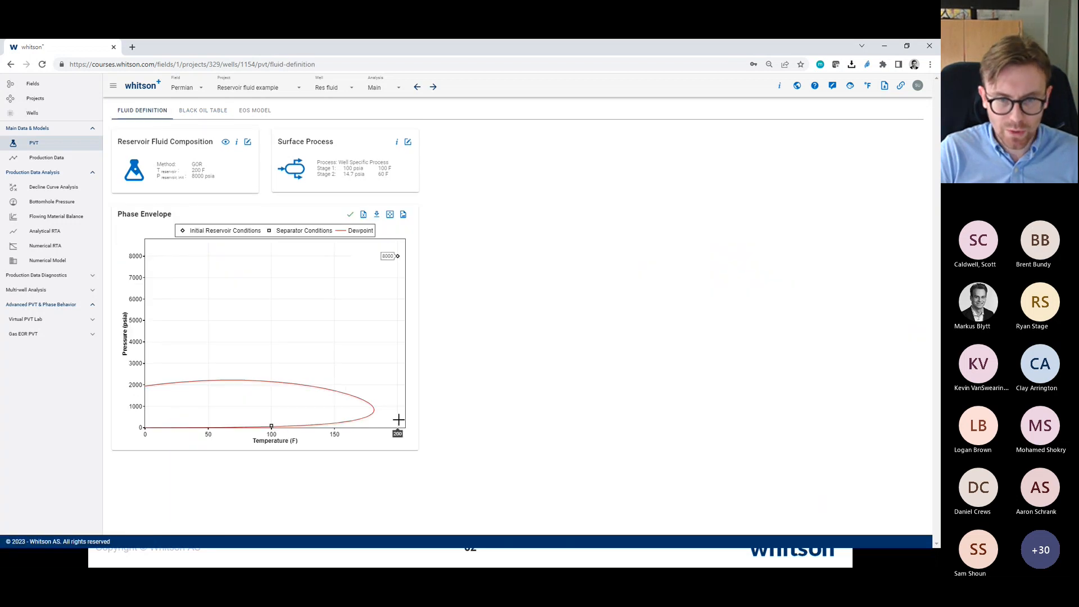
{"action": "mouse_move", "coordinate": [377, 414]}
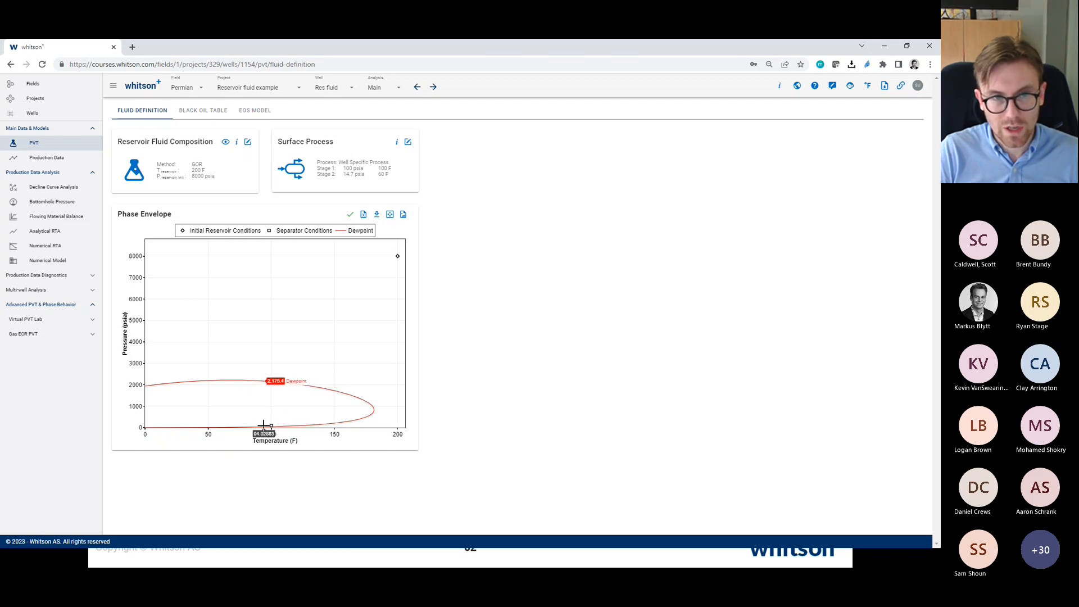
{"action": "left_click", "coordinate": [199, 112]}
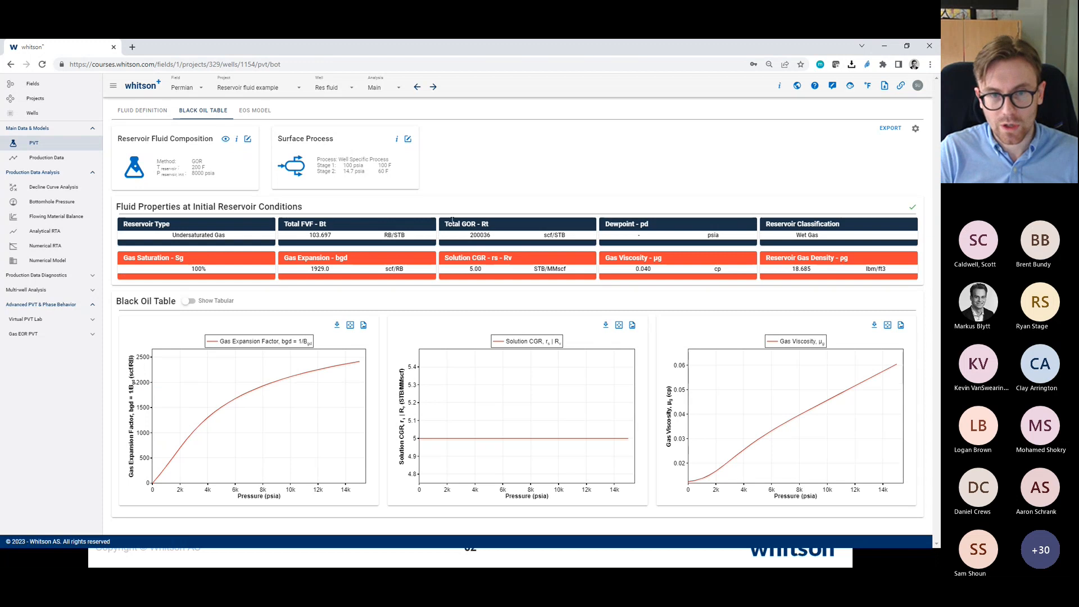
Switch the reservoir fluid composition to the Dry/Wet Gas method with simplified gas SG input and save it
{"action": "left_click", "coordinate": [149, 113]}
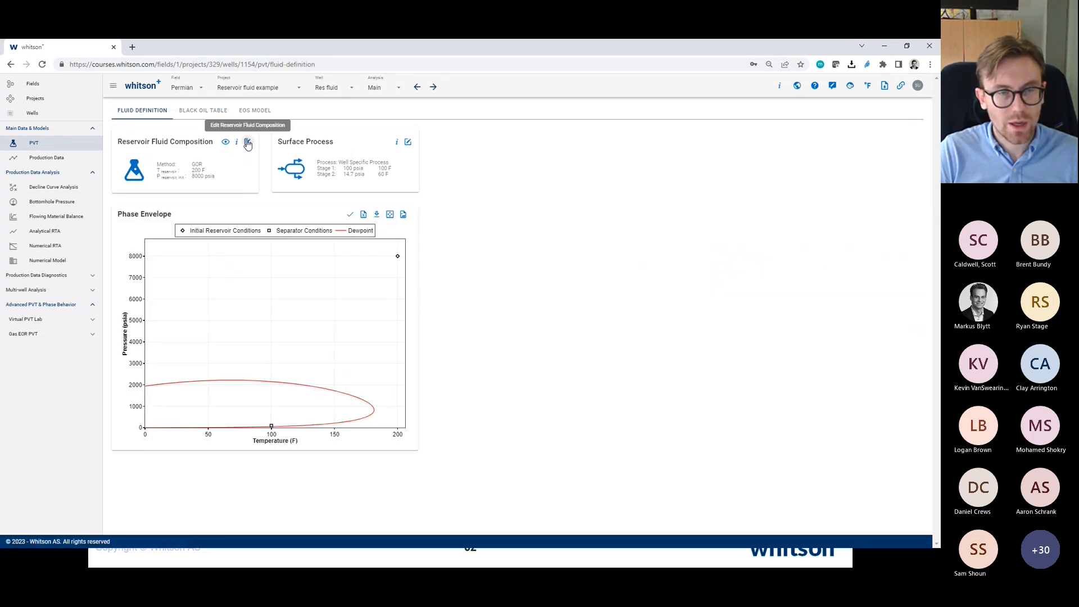
{"action": "left_click", "coordinate": [248, 142]}
{"action": "left_click", "coordinate": [490, 272]}
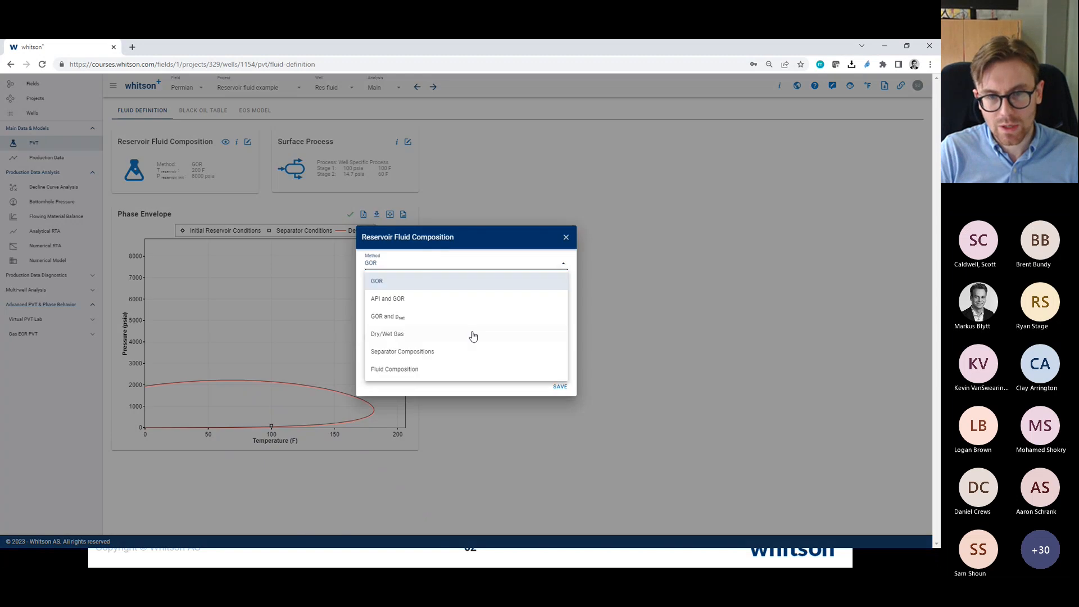
{"action": "left_click", "coordinate": [455, 336]}
{"action": "left_click", "coordinate": [512, 314]}
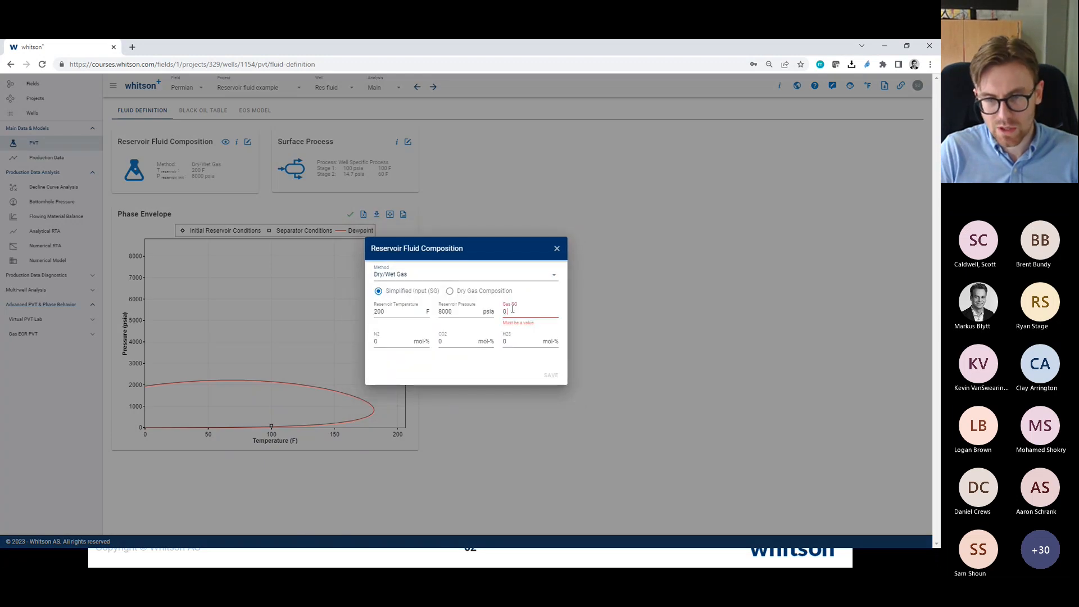
{"action": "left_click", "coordinate": [551, 371]}
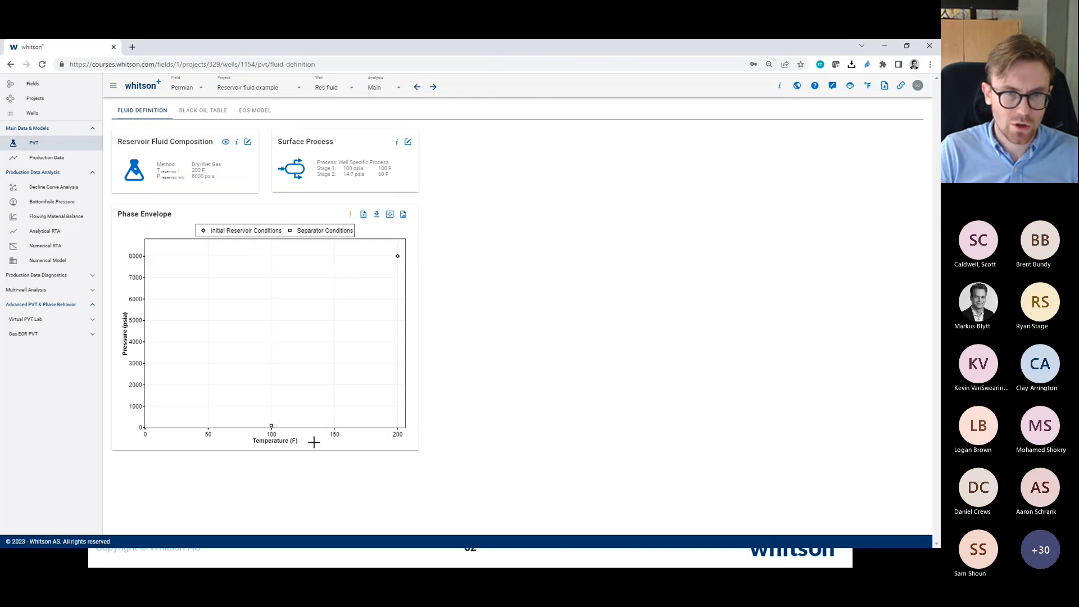
Examine the Dry/Wet Gas fluid's component composition, black oil table and phase envelope plot, and return to the presentation slide
{"action": "left_click", "coordinate": [226, 142]}
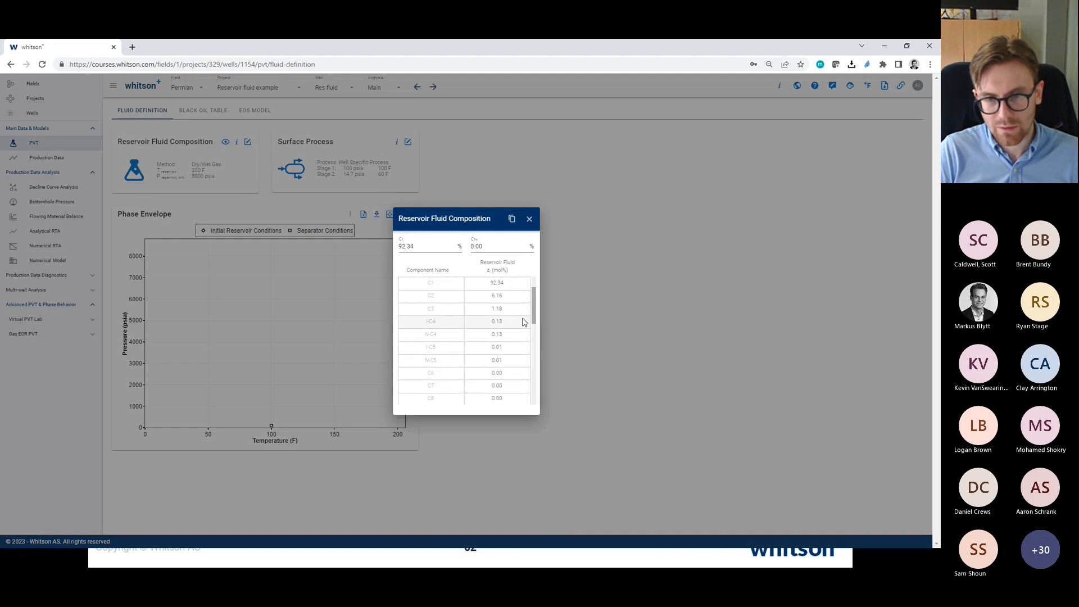
{"action": "scroll", "coordinate": [523, 322], "scroll_direction": "up", "scroll_amount": 2}
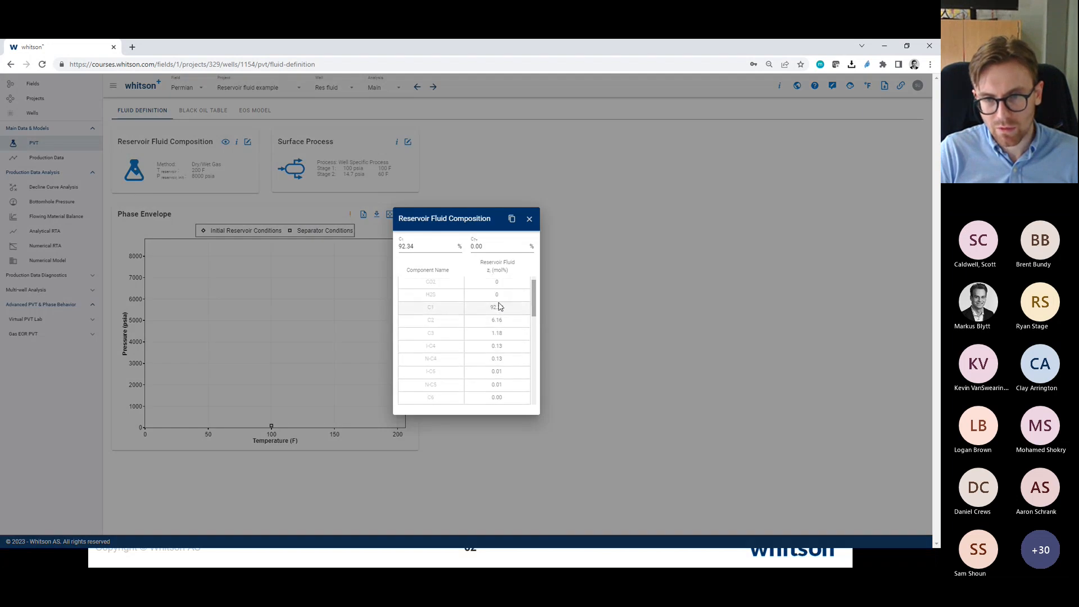
{"action": "left_click", "coordinate": [529, 220]}
{"action": "left_click", "coordinate": [191, 122]}
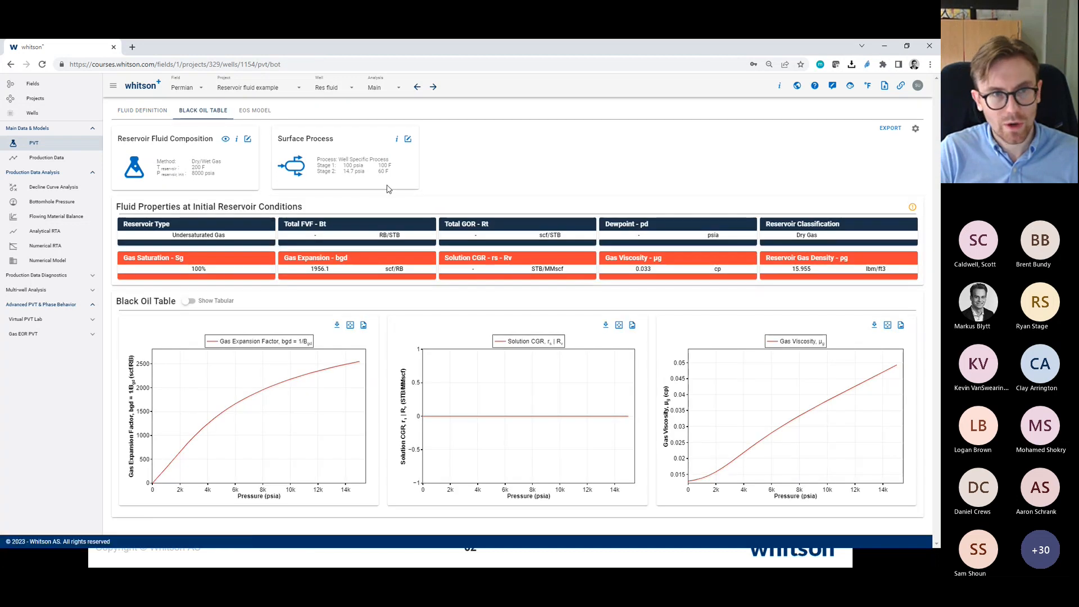
{"action": "left_click", "coordinate": [143, 111]}
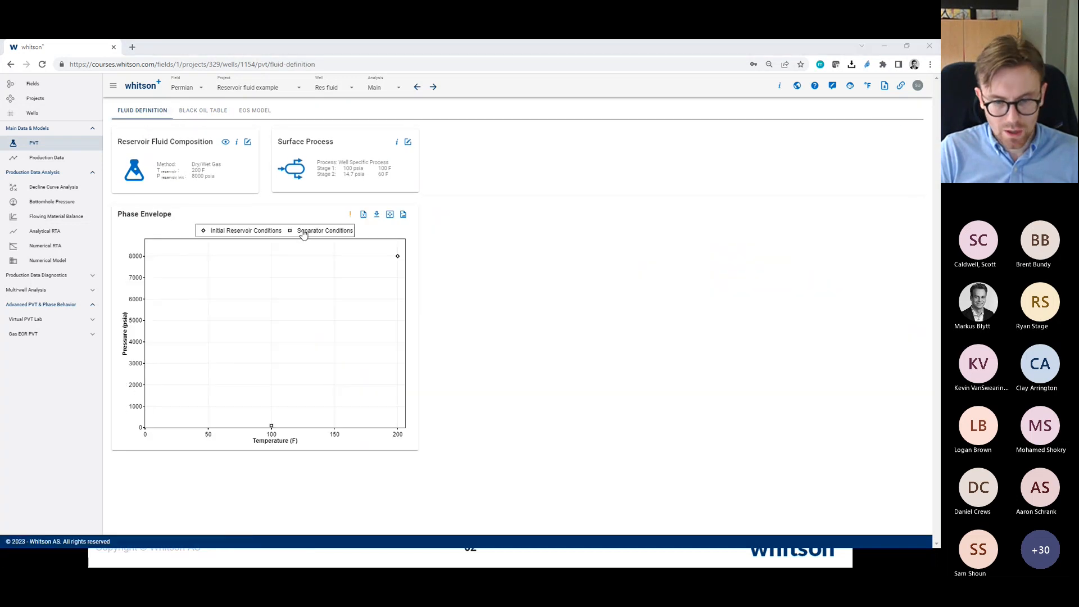
{"action": "key", "text": "alt+Tab"}
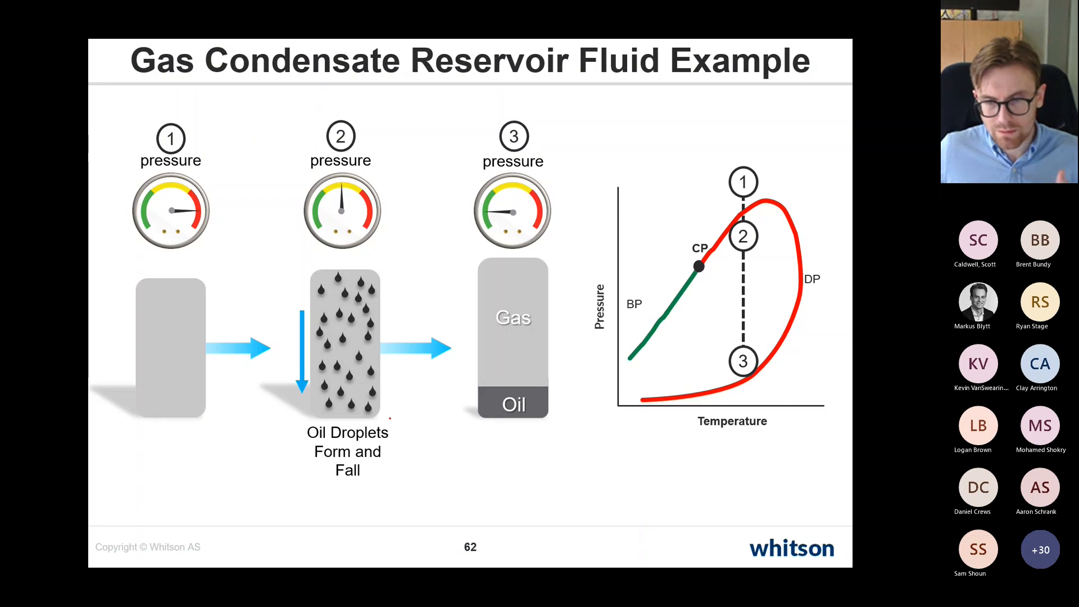
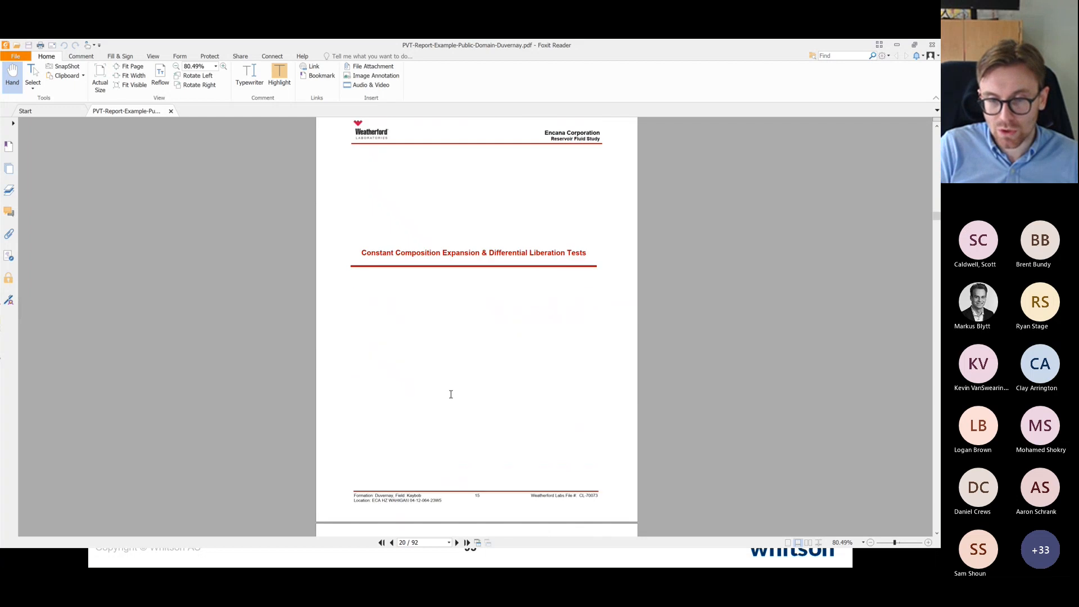
Examine the report's constant composition expansion and differential liberation tables and figures, through to the separator test tables
{"action": "scroll", "coordinate": [450, 394], "scroll_direction": "down", "scroll_amount": 7}
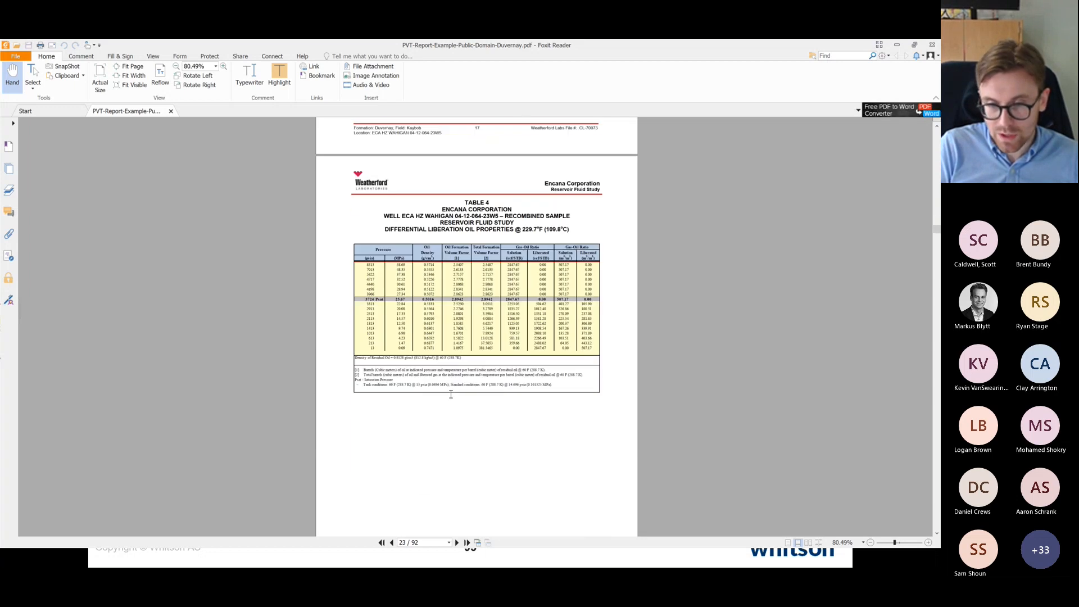
{"action": "scroll", "coordinate": [451, 394], "scroll_direction": "down", "scroll_amount": 20}
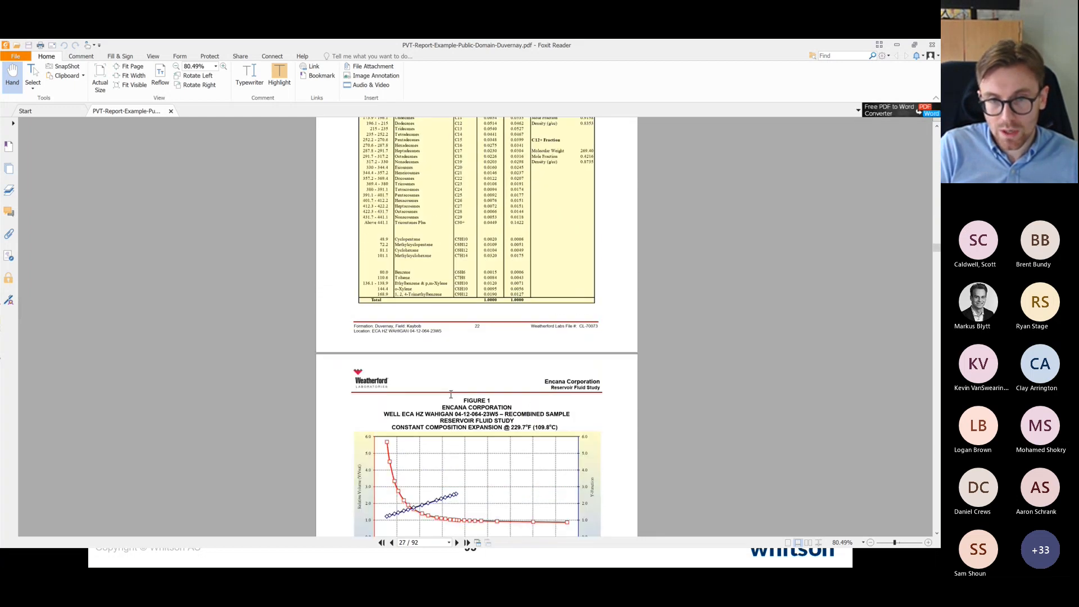
{"action": "scroll", "coordinate": [451, 394], "scroll_direction": "down", "scroll_amount": 20}
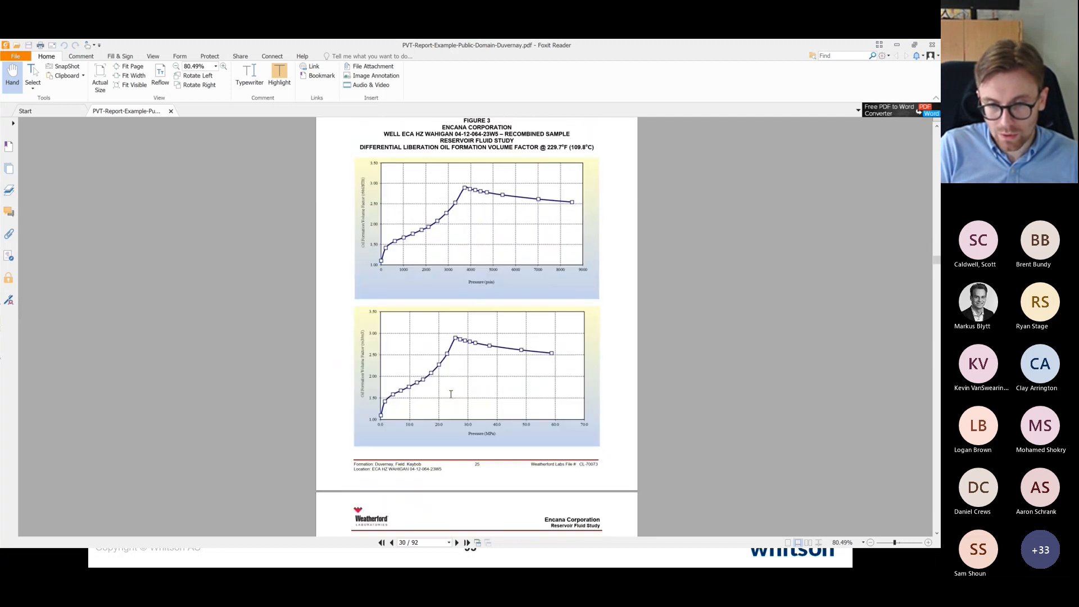
{"action": "scroll", "coordinate": [450, 394], "scroll_direction": "down", "scroll_amount": 20}
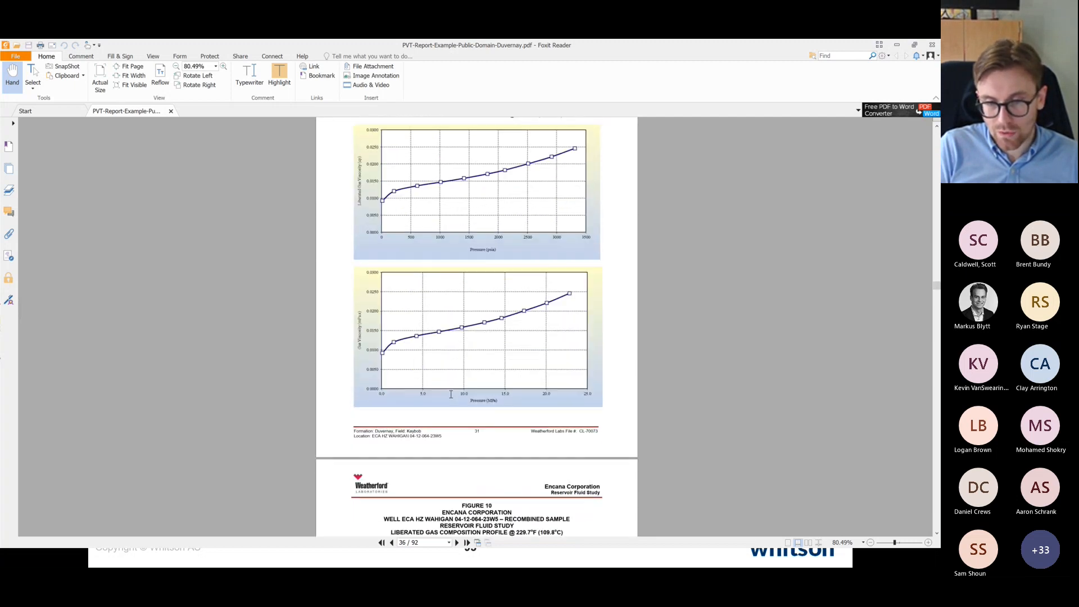
{"action": "scroll", "coordinate": [450, 394], "scroll_direction": "down", "scroll_amount": 20}
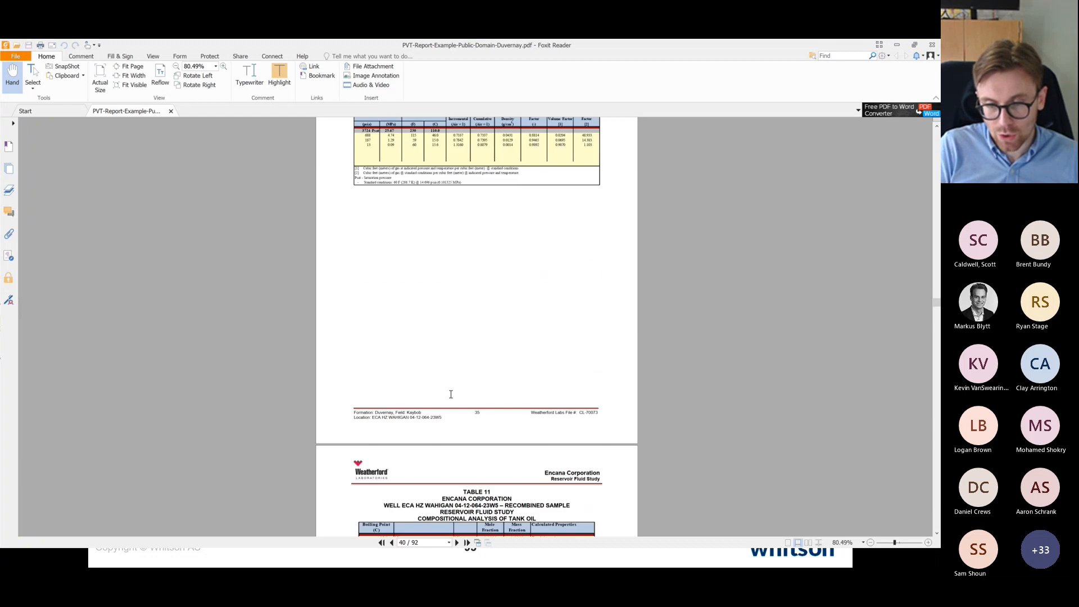
Review the compositional analysis of tank oil in Table 11 and the flash adjusted differential liberation data in Table 12
{"action": "scroll", "coordinate": [450, 394], "scroll_direction": "down", "scroll_amount": 8}
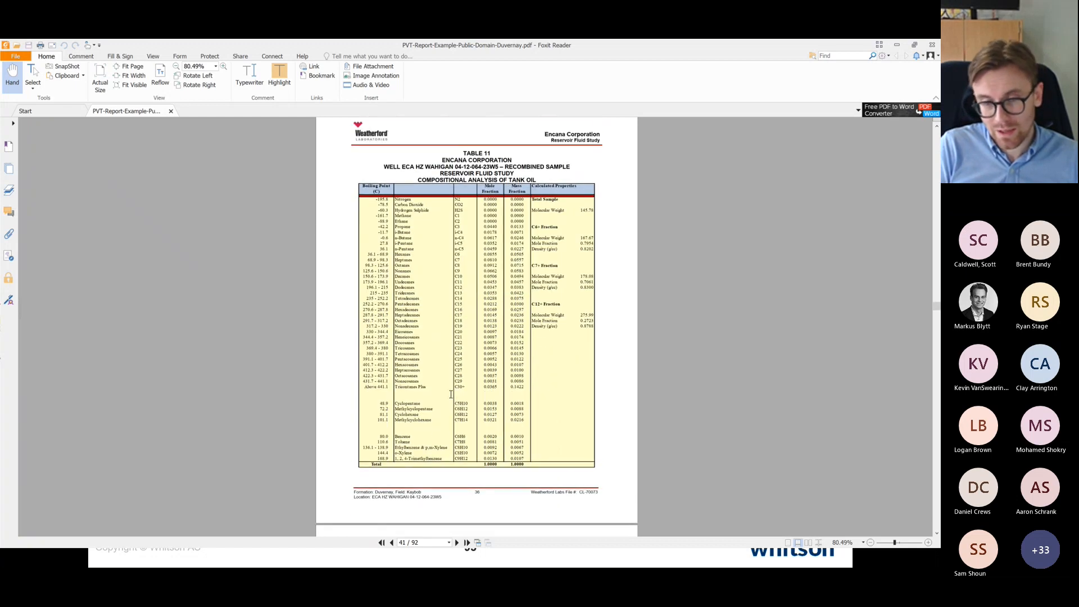
{"action": "scroll", "coordinate": [451, 394], "scroll_direction": "down", "scroll_amount": 9}
{"action": "scroll", "coordinate": [465, 296], "scroll_direction": "up", "scroll_amount": 8}
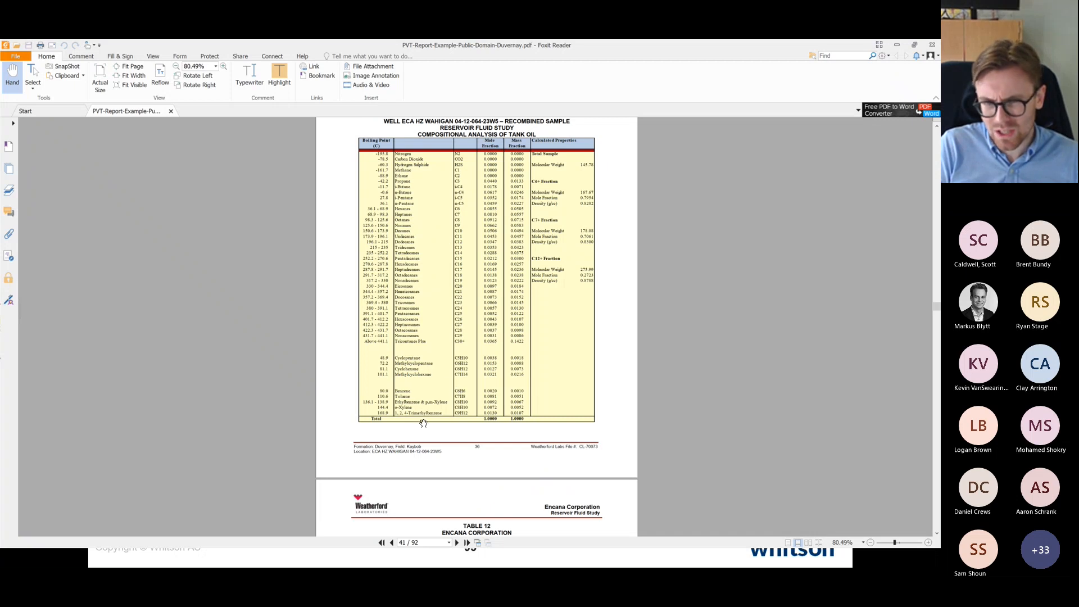
{"action": "scroll", "coordinate": [442, 254], "scroll_direction": "down", "scroll_amount": 15}
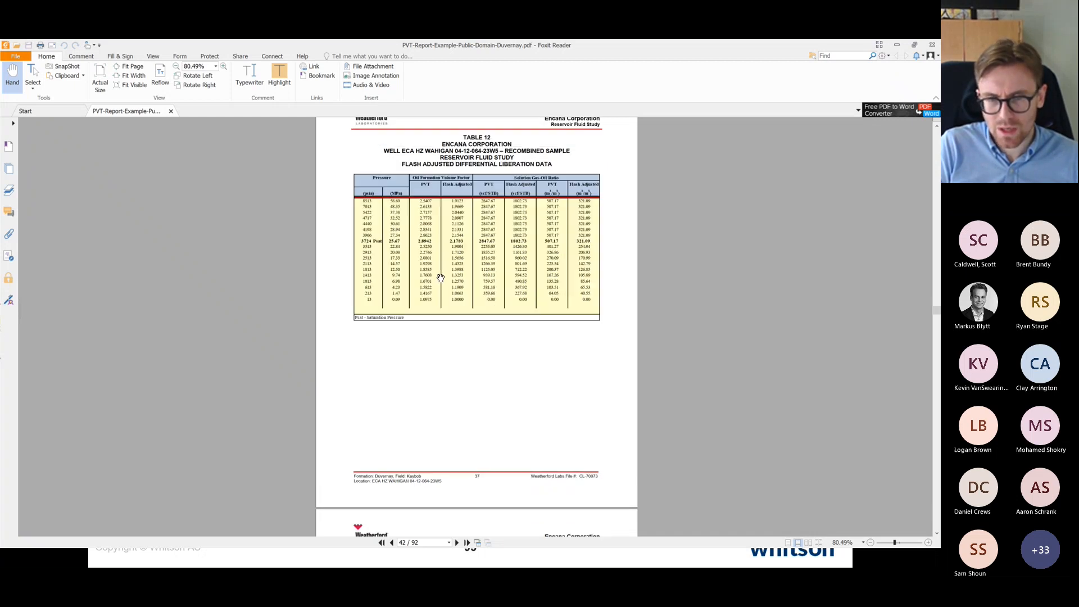
{"action": "scroll", "coordinate": [441, 277], "scroll_direction": "down", "scroll_amount": 15}
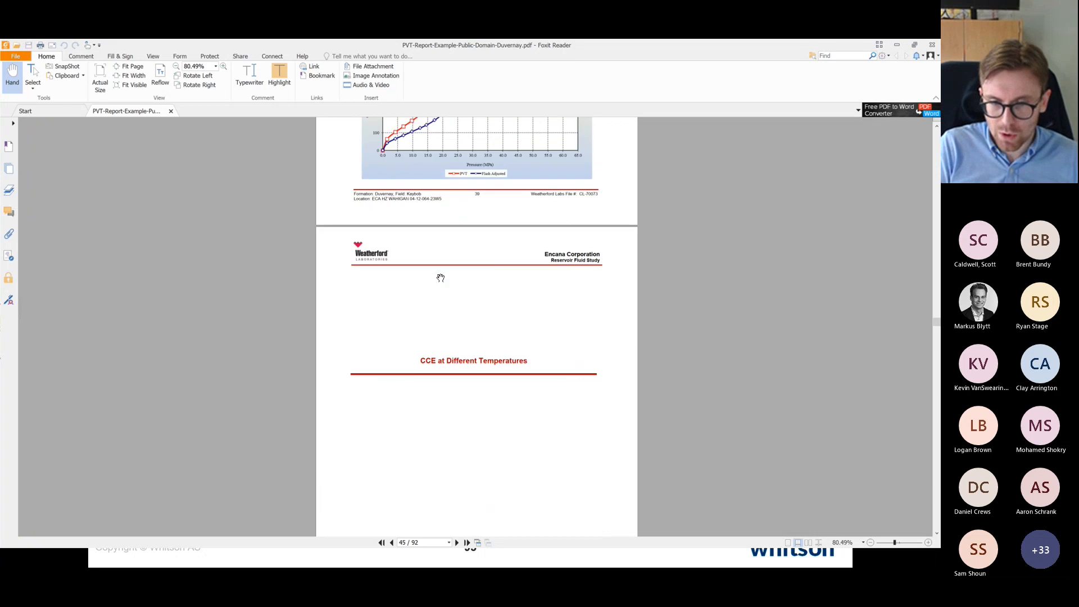
Review the tables and figures of the CCE at Different Temperatures section, up to the start of Appendix A
{"action": "scroll", "coordinate": [441, 277], "scroll_direction": "down", "scroll_amount": 20}
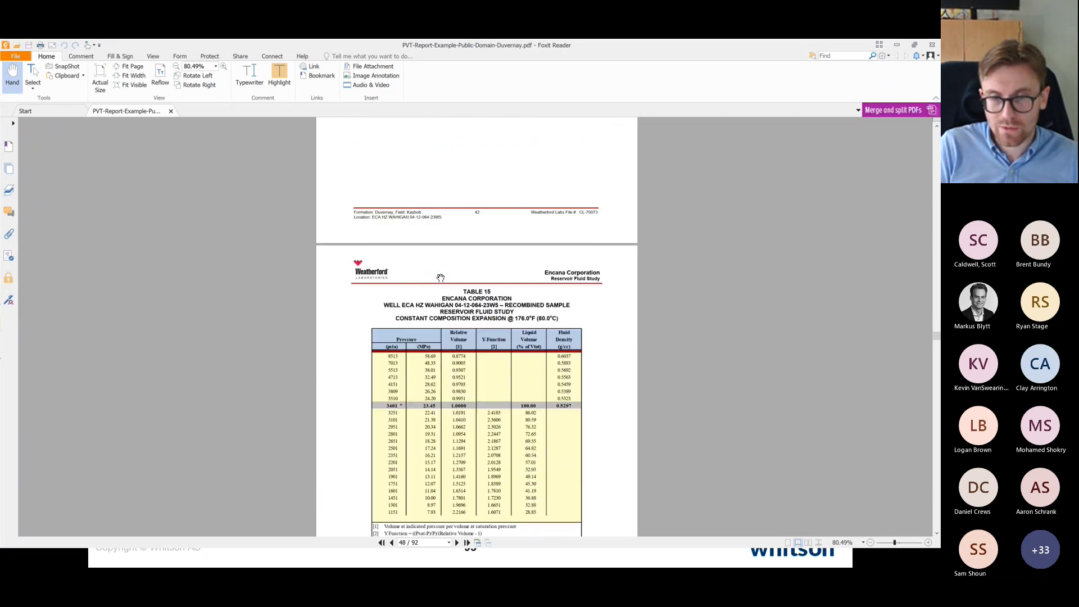
{"action": "scroll", "coordinate": [441, 277], "scroll_direction": "down", "scroll_amount": 20}
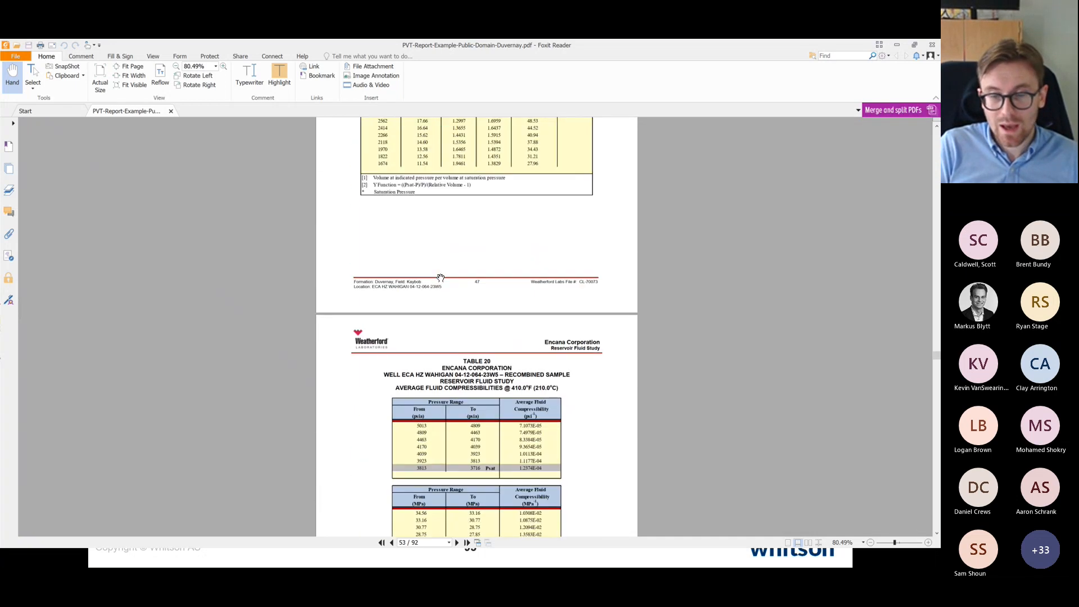
{"action": "scroll", "coordinate": [440, 278], "scroll_direction": "down", "scroll_amount": 20}
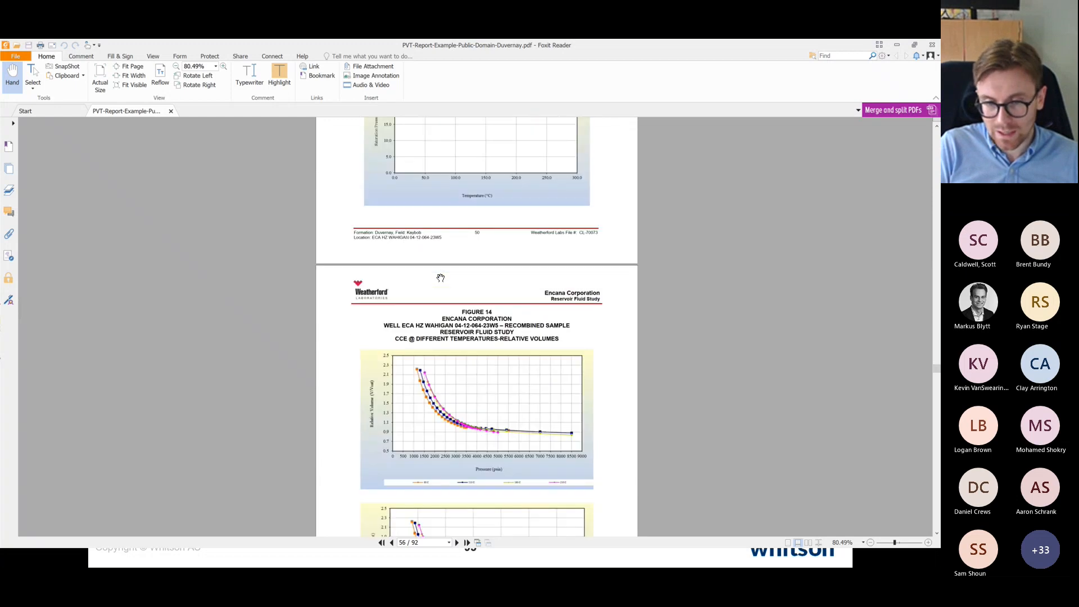
{"action": "scroll", "coordinate": [441, 277], "scroll_direction": "down", "scroll_amount": 20}
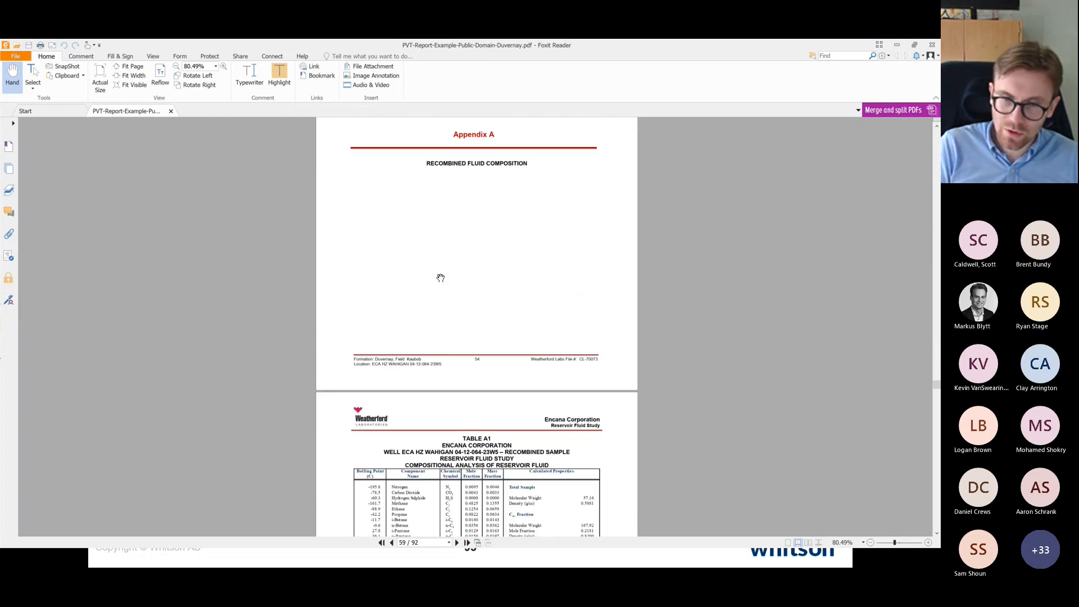
Review the report's appendices from the recombined fluid composition in Appendix A to the Oil Characterization Protocol flowchart in Appendix G
{"action": "scroll", "coordinate": [440, 278], "scroll_direction": "up", "scroll_amount": 6}
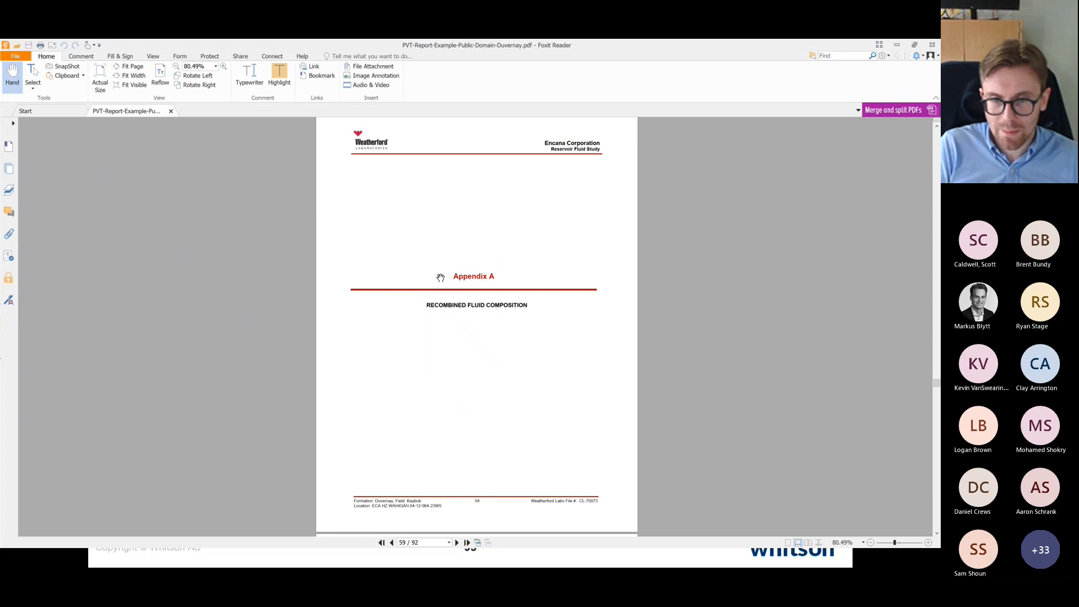
{"action": "scroll", "coordinate": [440, 278], "scroll_direction": "down", "scroll_amount": 20}
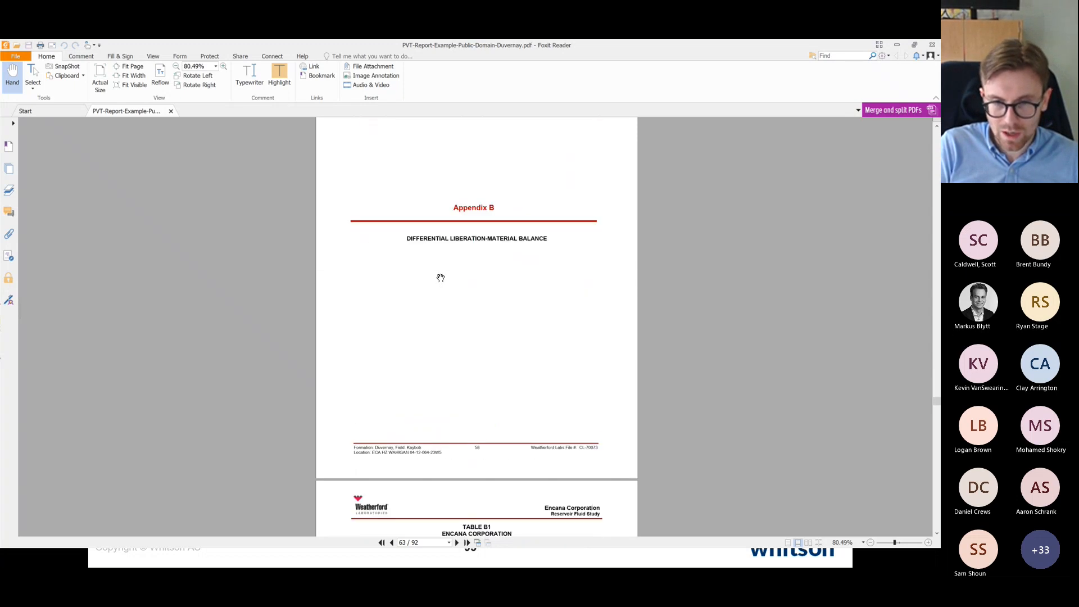
{"action": "scroll", "coordinate": [440, 278], "scroll_direction": "down", "scroll_amount": 20}
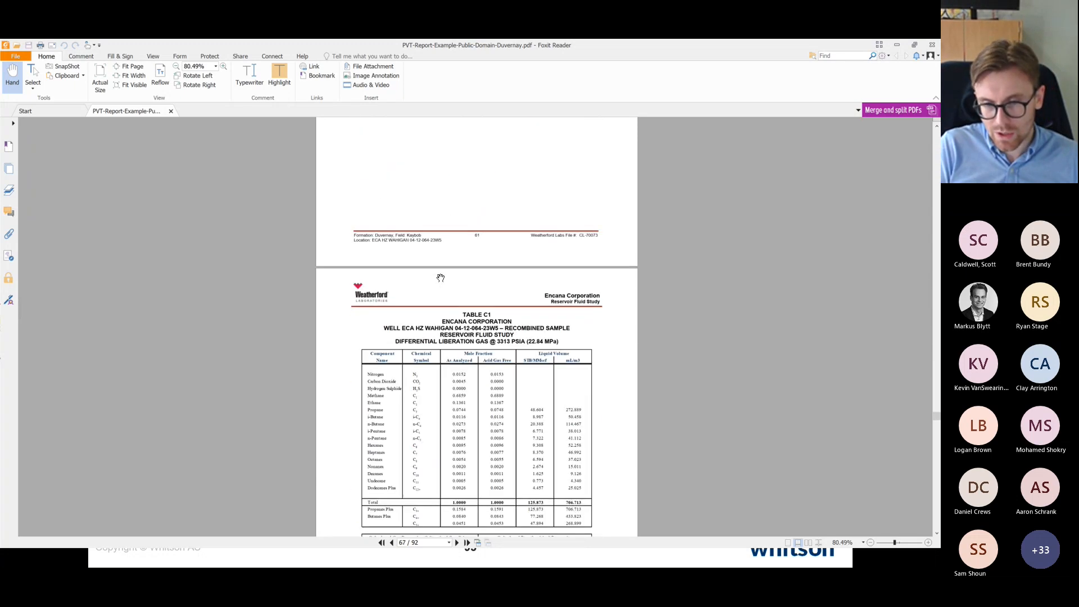
{"action": "scroll", "coordinate": [441, 278], "scroll_direction": "down", "scroll_amount": 20}
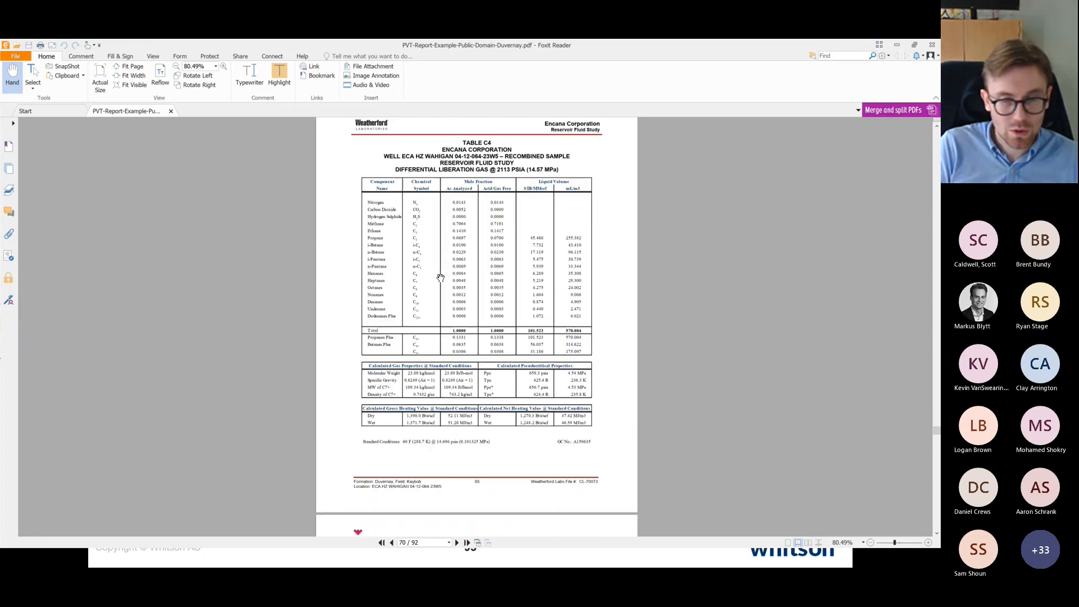
{"action": "scroll", "coordinate": [440, 278], "scroll_direction": "down", "scroll_amount": 20}
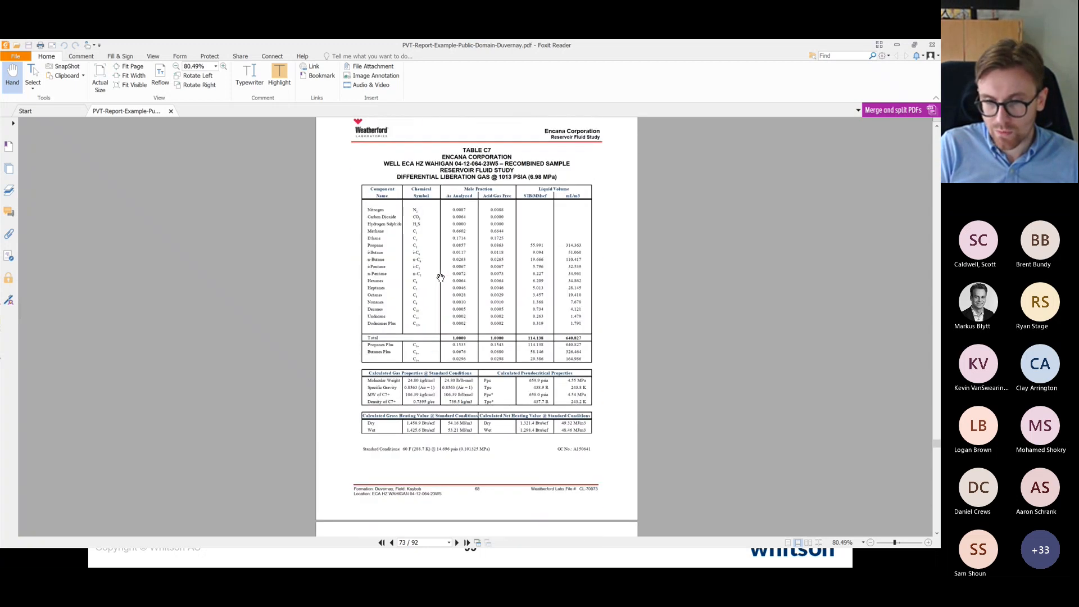
{"action": "scroll", "coordinate": [441, 277], "scroll_direction": "down", "scroll_amount": 20}
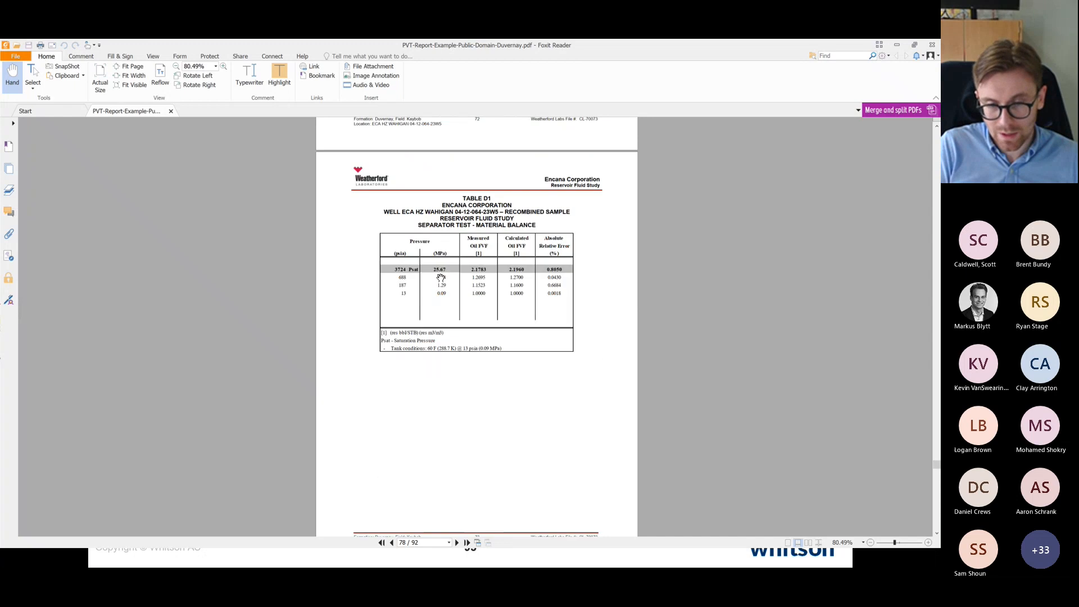
{"action": "scroll", "coordinate": [440, 277], "scroll_direction": "down", "scroll_amount": 20}
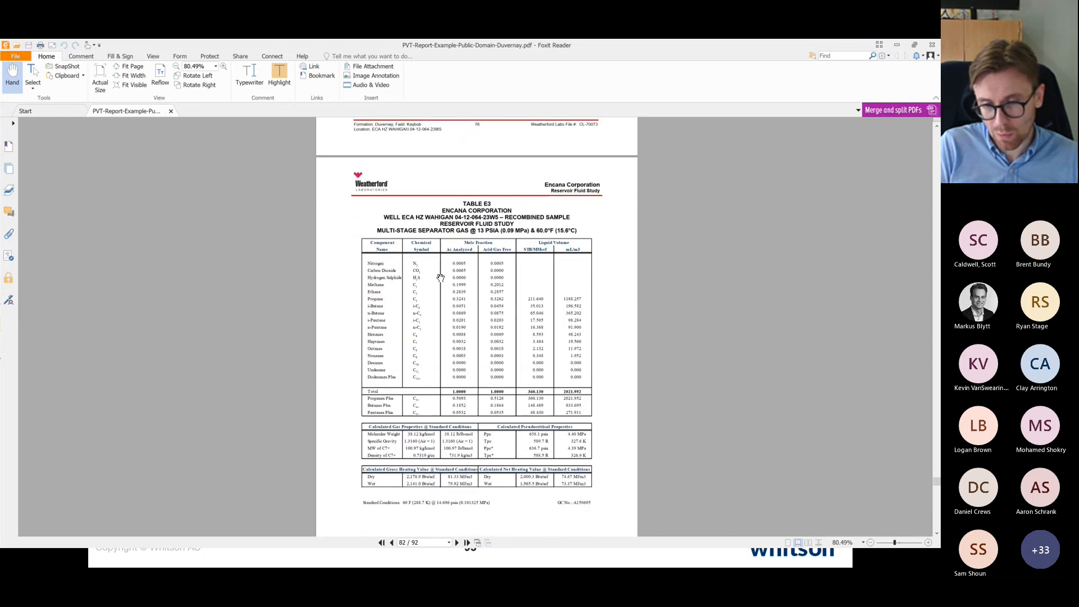
{"action": "scroll", "coordinate": [441, 278], "scroll_direction": "down", "scroll_amount": 20}
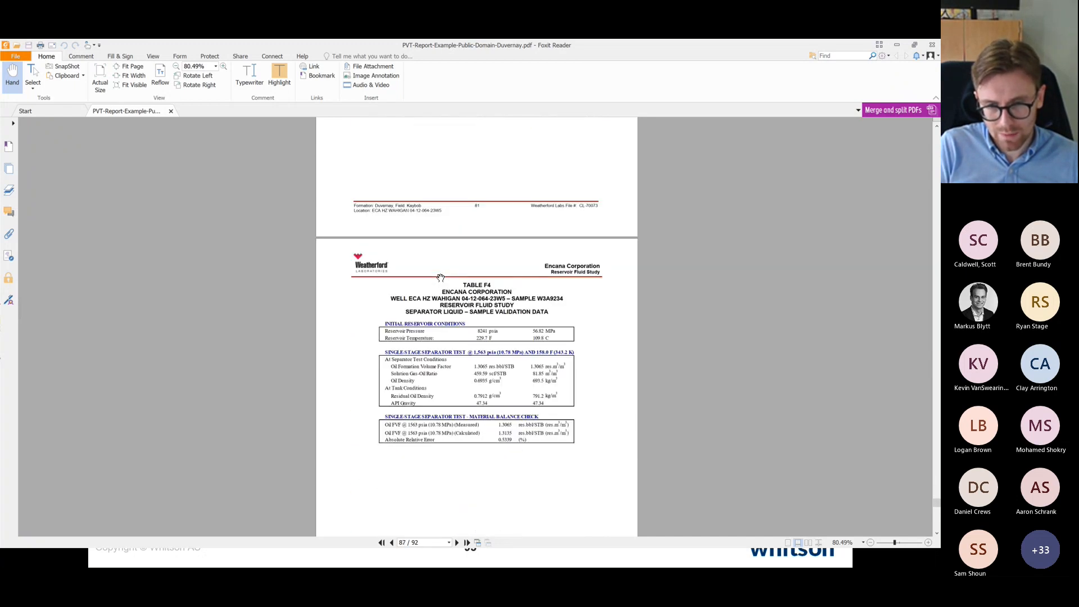
{"action": "scroll", "coordinate": [440, 278], "scroll_direction": "down", "scroll_amount": 20}
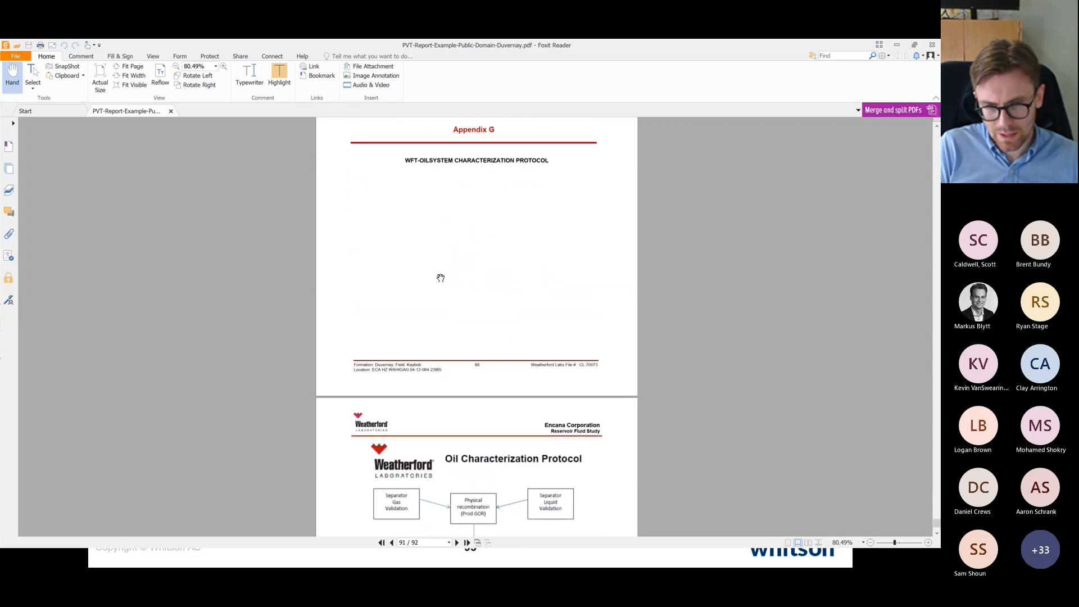
{"action": "scroll", "coordinate": [440, 278], "scroll_direction": "down", "scroll_amount": 5}
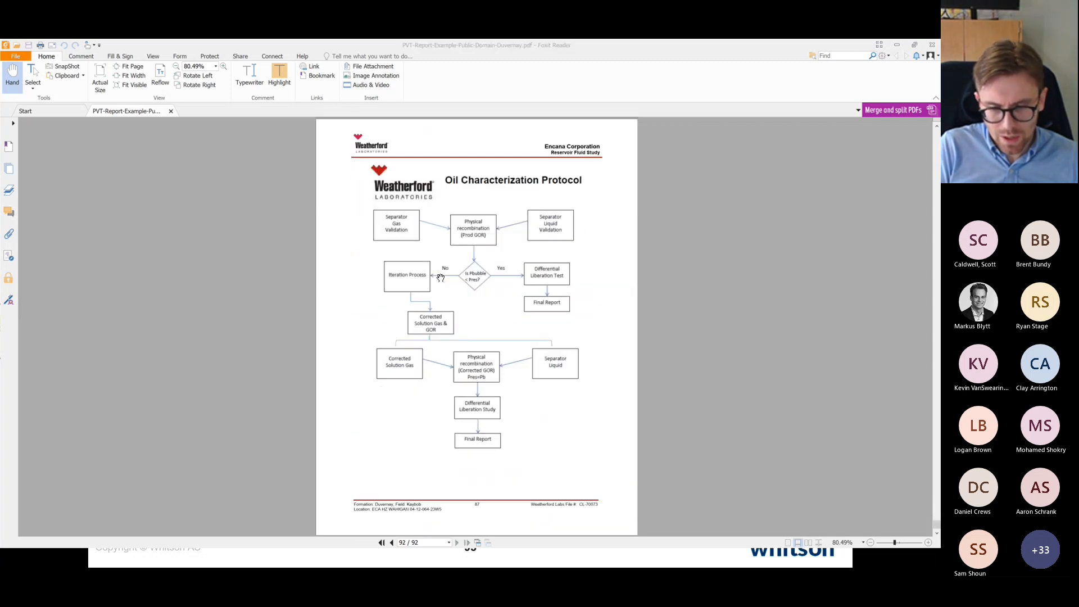
Return to the presentation and advance from the PVT Report Example slide past the two Setting the Stage slides
{"action": "key", "text": "alt+Tab"}
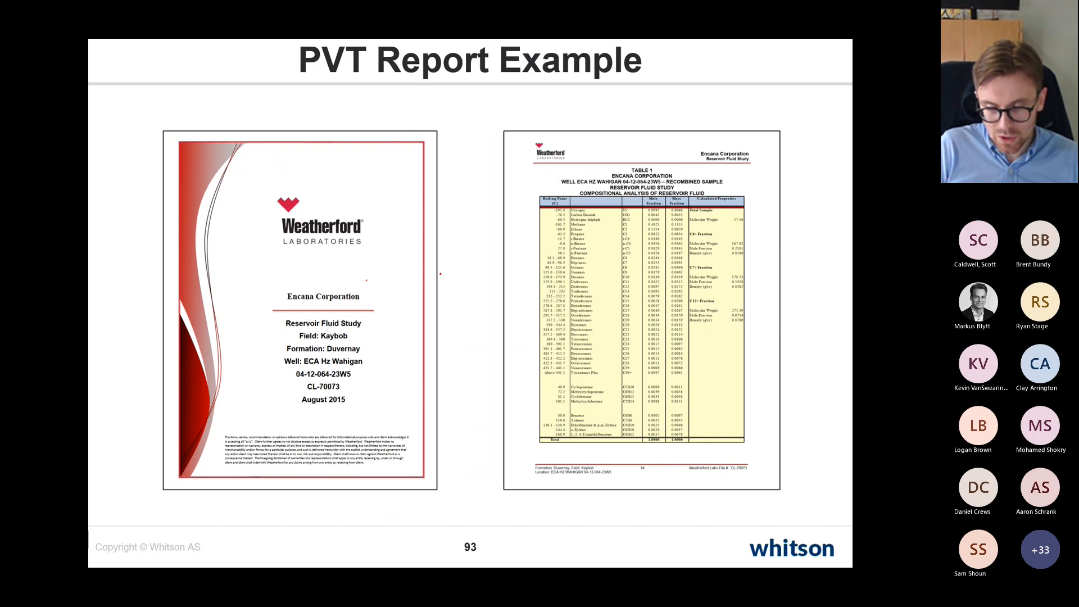
{"action": "key", "text": "Right"}
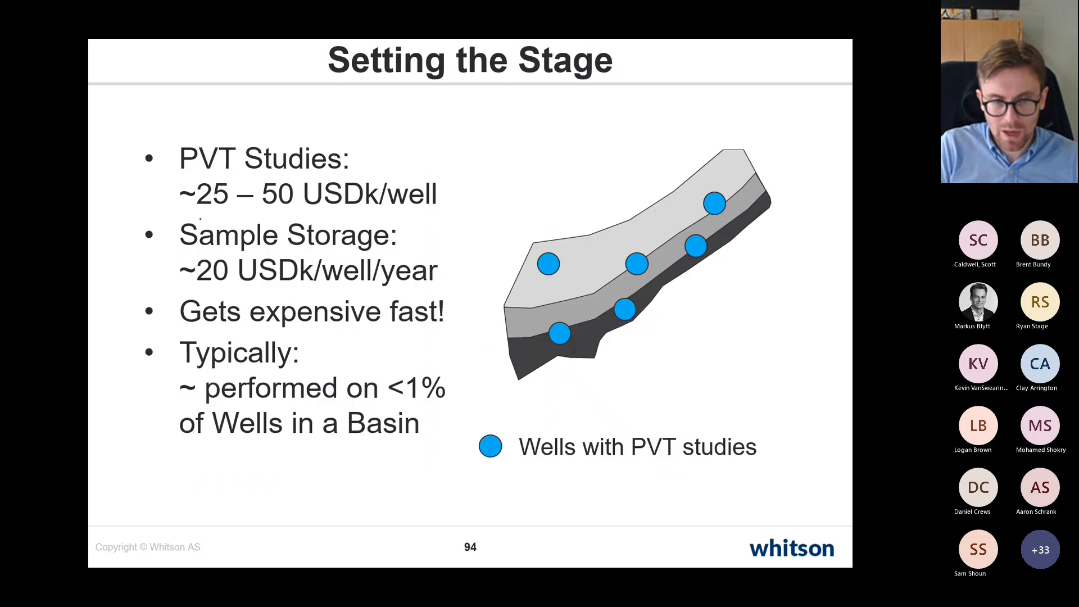
{"action": "key", "text": "Right"}
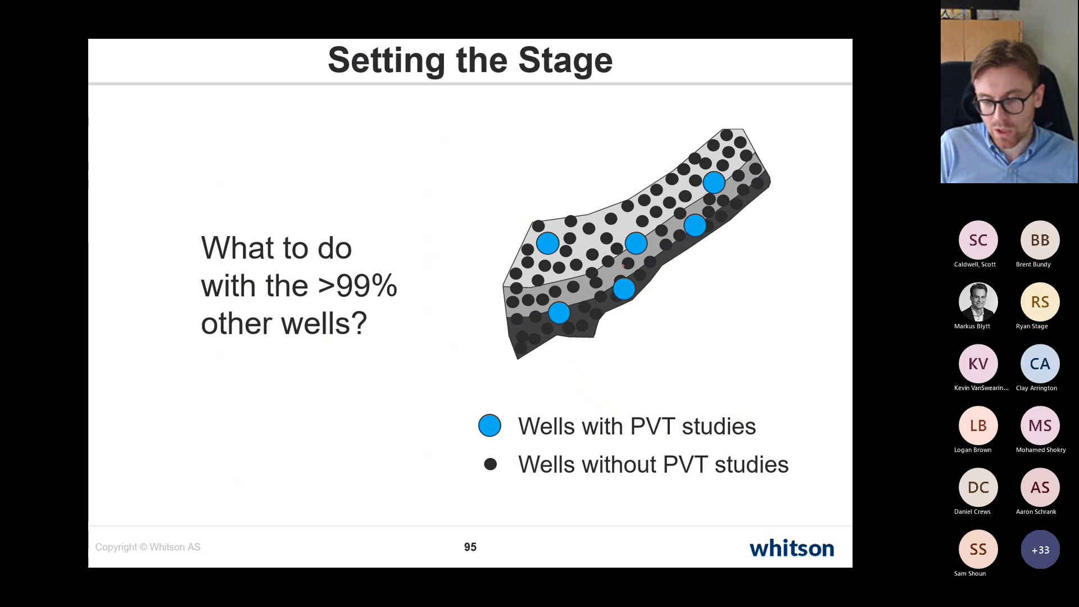
{"action": "key", "text": "Right"}
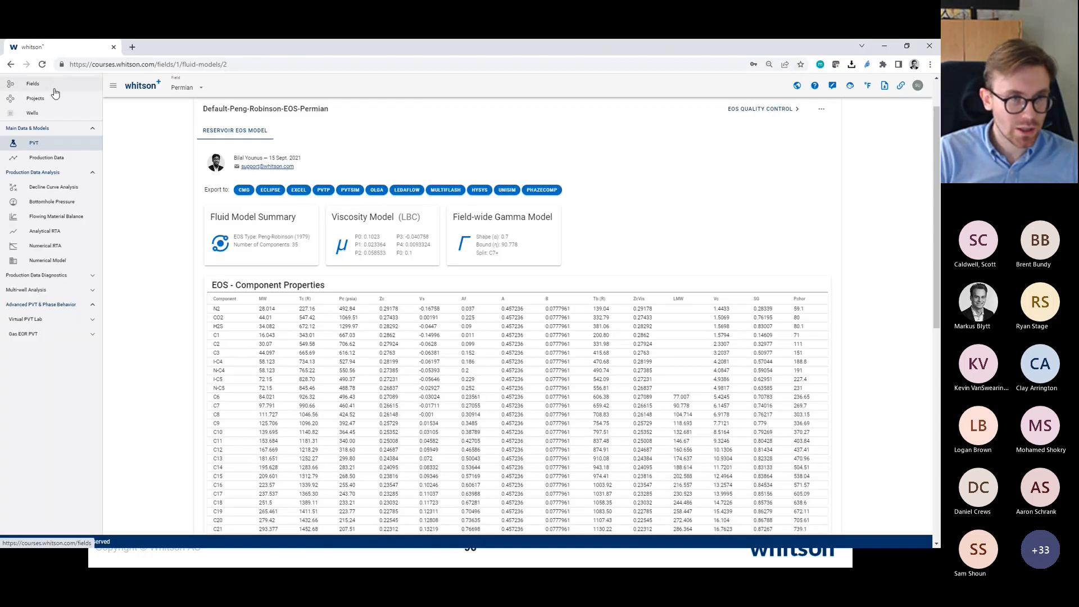
Switch to whitson+ and look through the list of all projects in the Permian field
{"action": "left_click", "coordinate": [52, 99]}
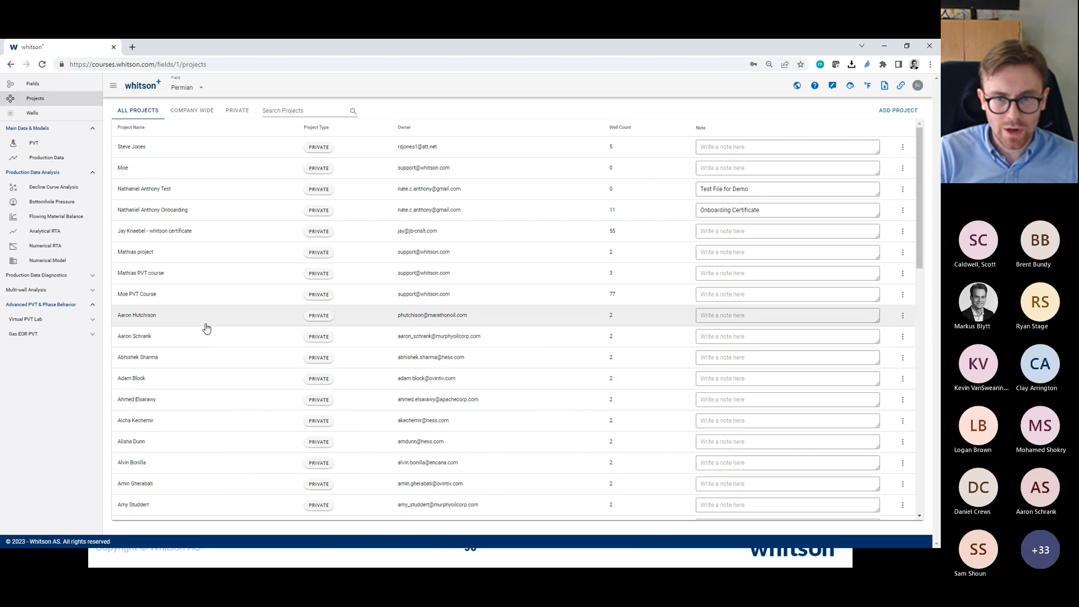
{"action": "scroll", "coordinate": [207, 332], "scroll_direction": "down", "scroll_amount": 3}
{"action": "scroll", "coordinate": [208, 340], "scroll_direction": "down", "scroll_amount": 6}
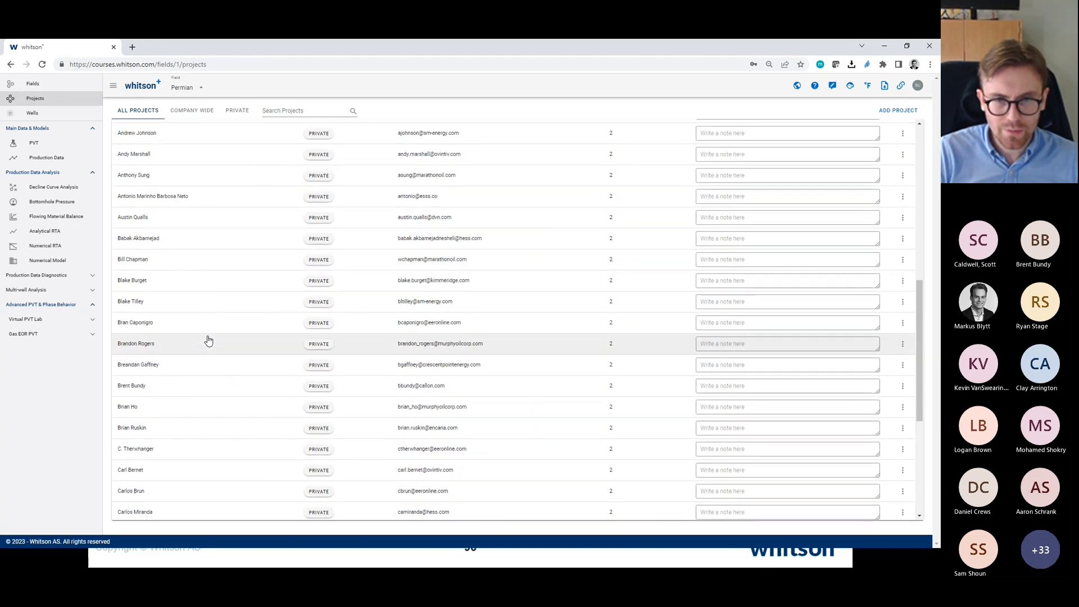
{"action": "scroll", "coordinate": [208, 340], "scroll_direction": "down", "scroll_amount": 4}
{"action": "scroll", "coordinate": [208, 340], "scroll_direction": "up", "scroll_amount": 12}
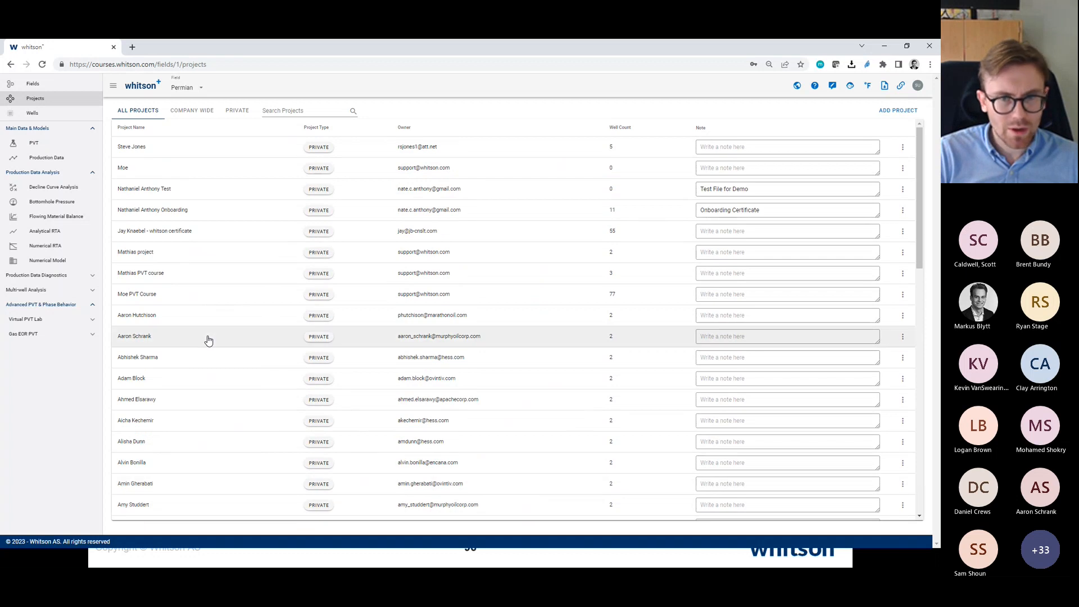
Open the two-well project listed just above the first PVT course project, reaching it again from the field overview through the Permian field
{"action": "left_click", "coordinate": [248, 260]}
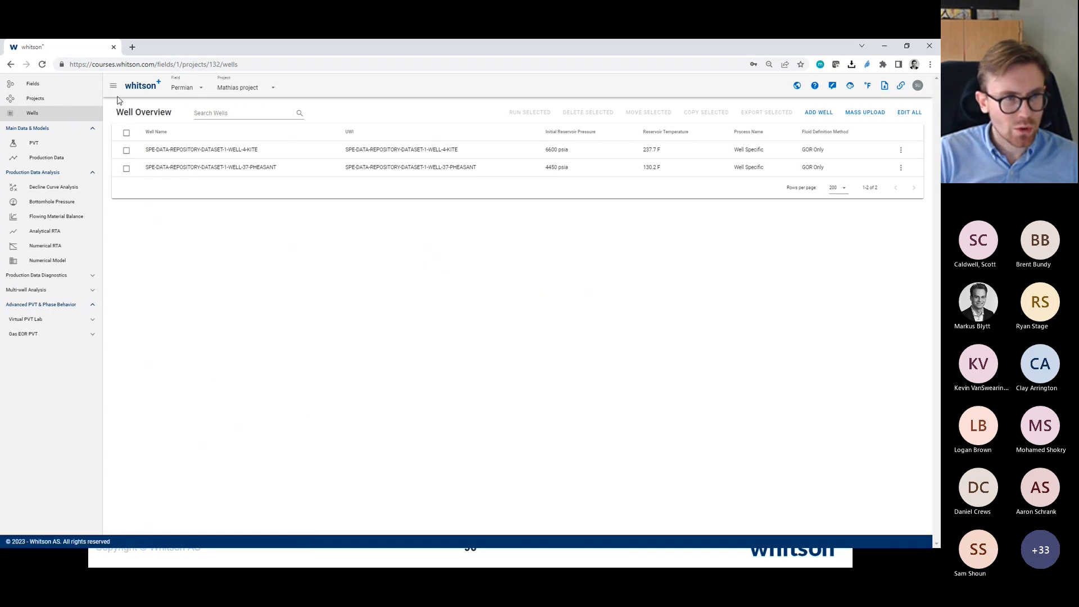
{"action": "left_click", "coordinate": [76, 98]}
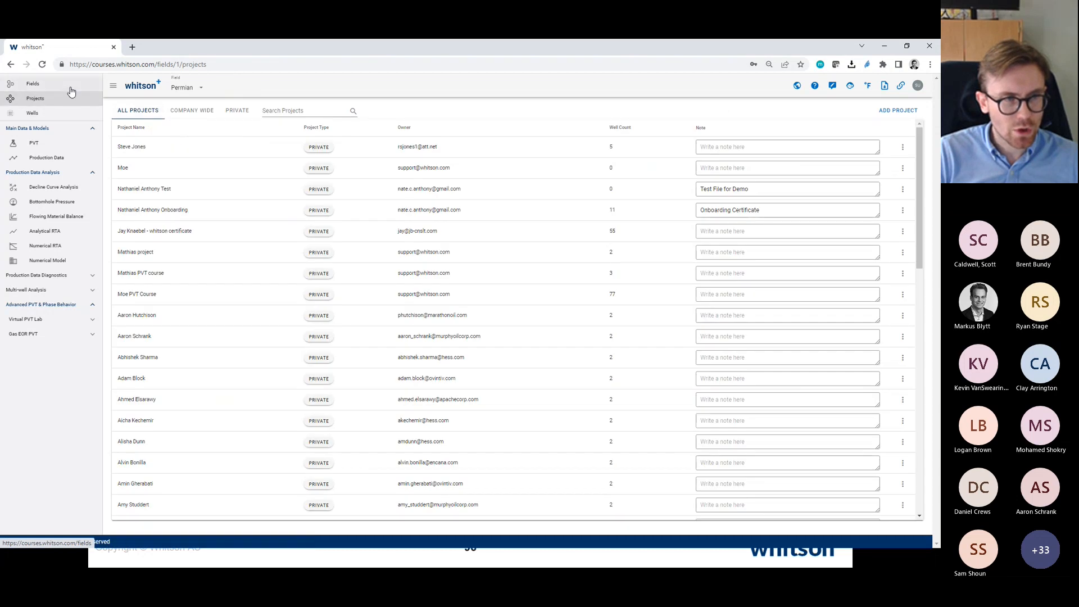
{"action": "left_click", "coordinate": [69, 86]}
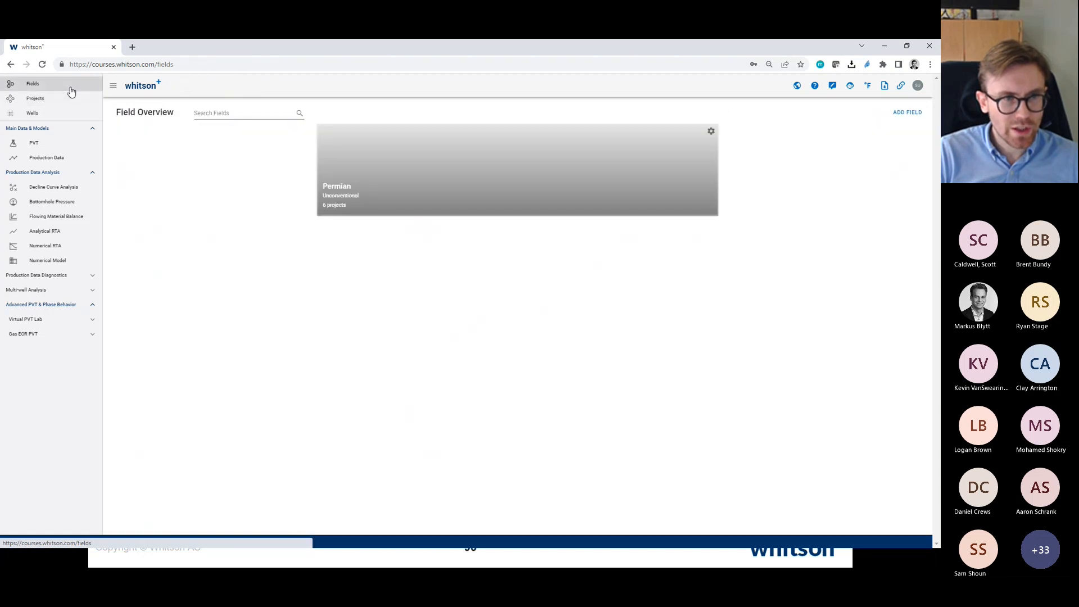
{"action": "left_click", "coordinate": [361, 198]}
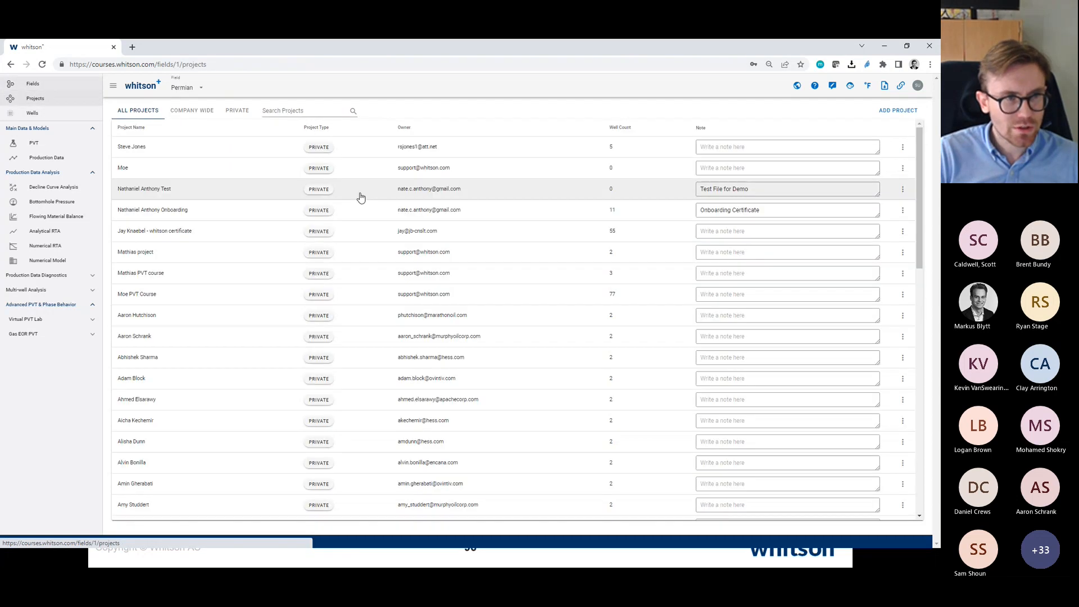
{"action": "left_click", "coordinate": [189, 263]}
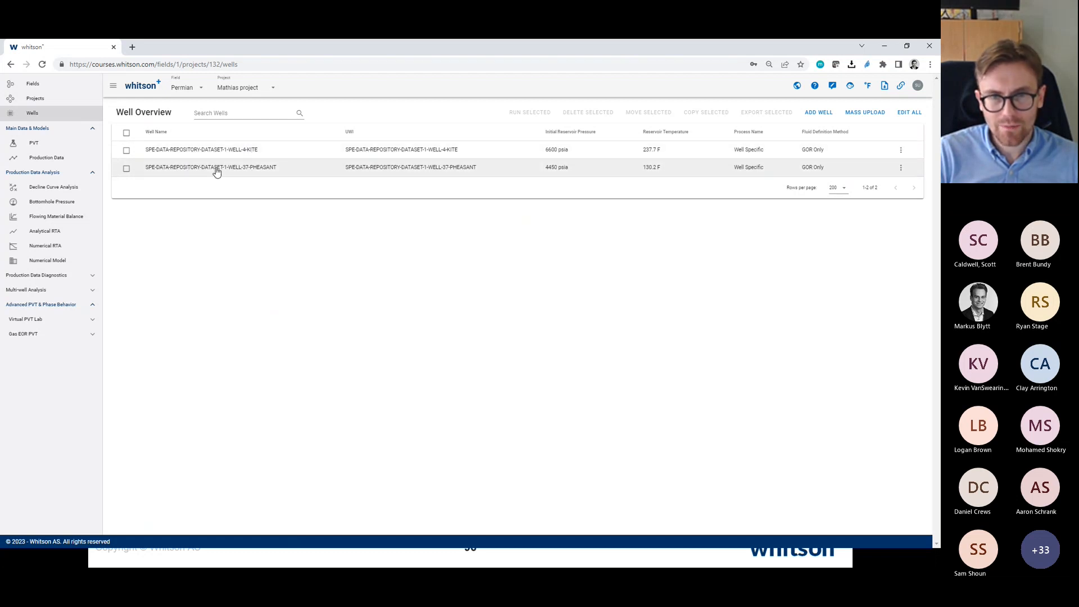
Add a well to the project, naming it with the presenter's first name followed by "testing", and save it
{"action": "left_click", "coordinate": [817, 114]}
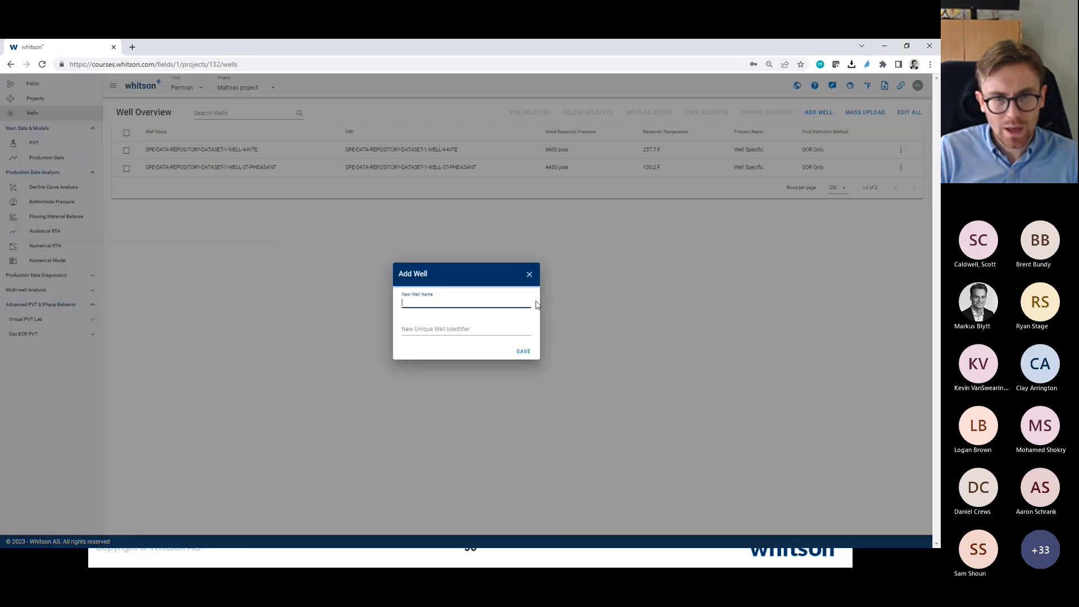
{"action": "type", "text": "P"}
{"action": "key", "text": "BackSpace"}
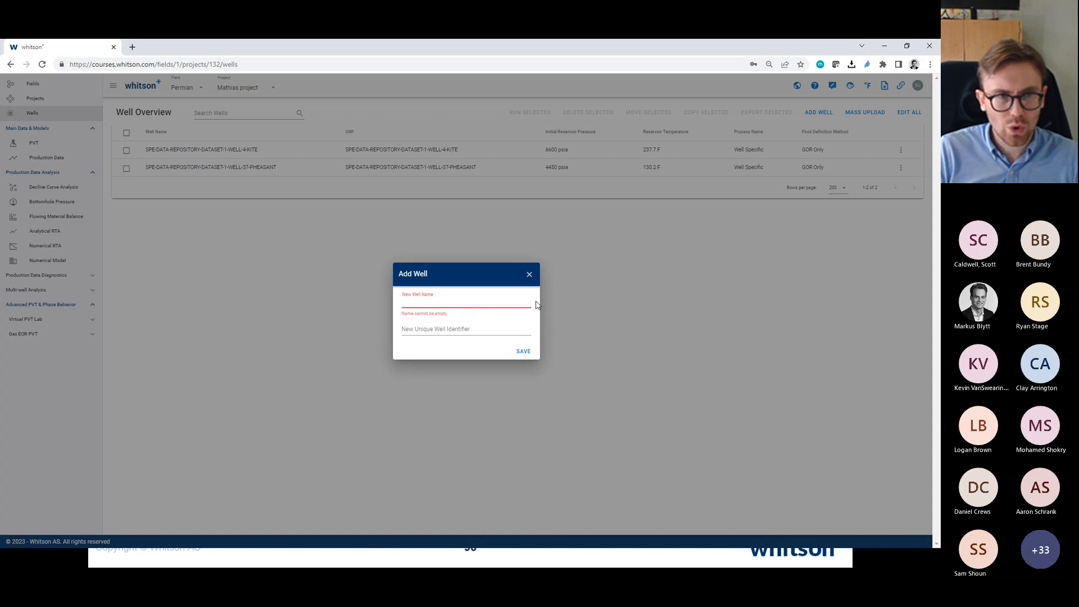
{"action": "type", "text": "Mathias"}
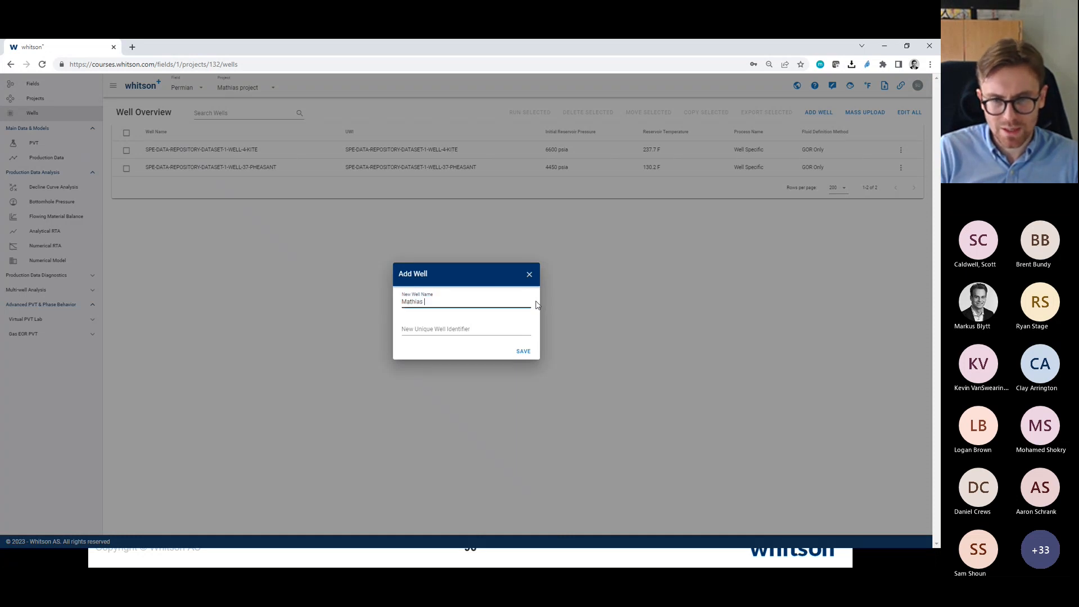
{"action": "type", "text": " testing"}
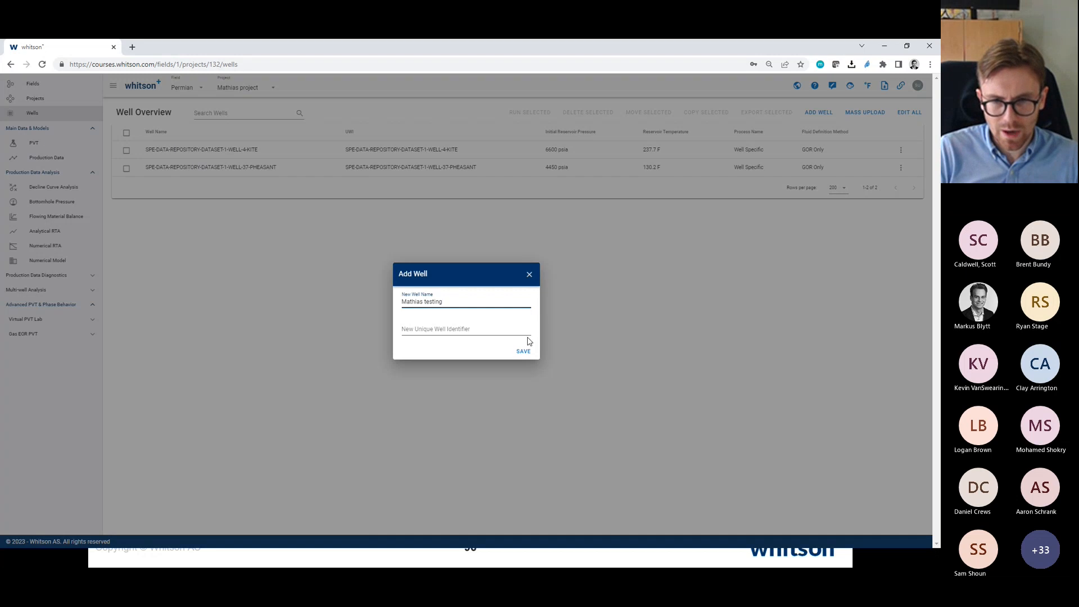
{"action": "left_click", "coordinate": [523, 353]}
Consult the Use the Available Data slide, return to whitson+ and open the new testing well's PVT fluid definition
{"action": "key", "text": "alt+Tab"}
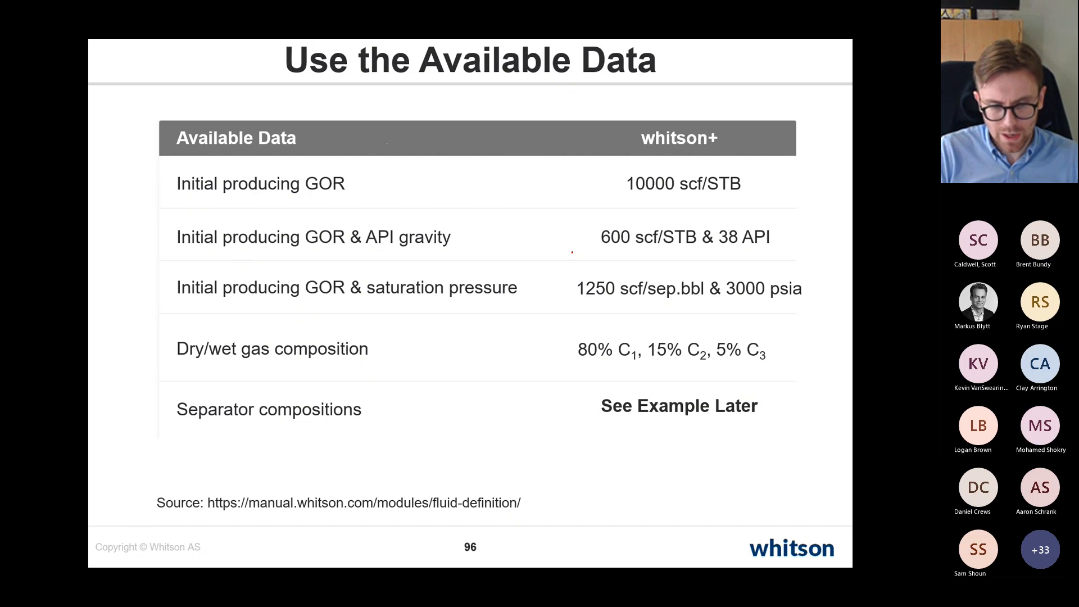
{"action": "key", "text": "alt+Tab"}
{"action": "left_click", "coordinate": [90, 114]}
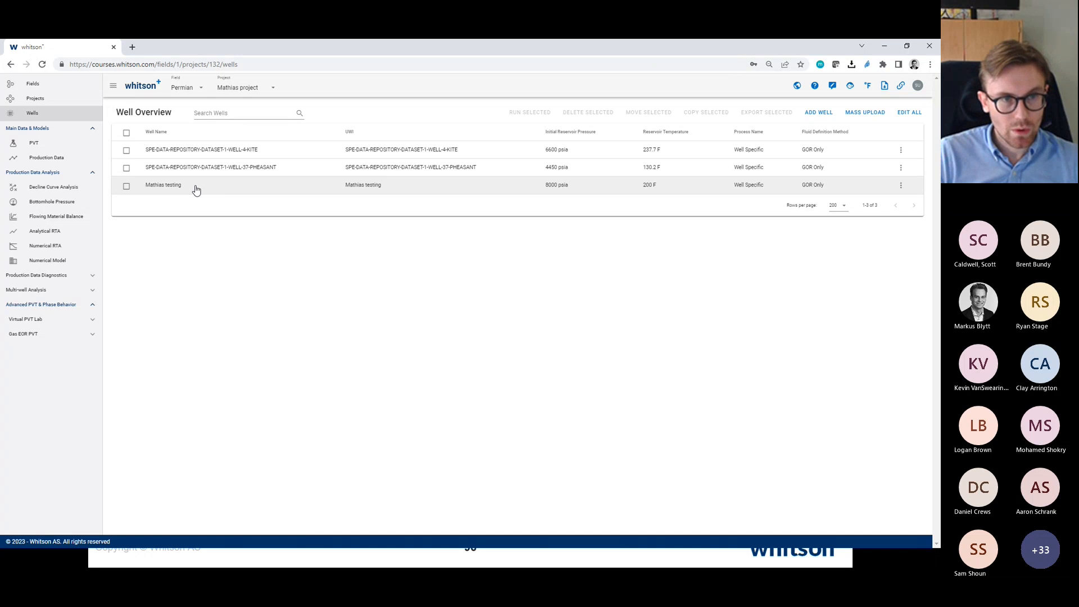
{"action": "left_click", "coordinate": [196, 189]}
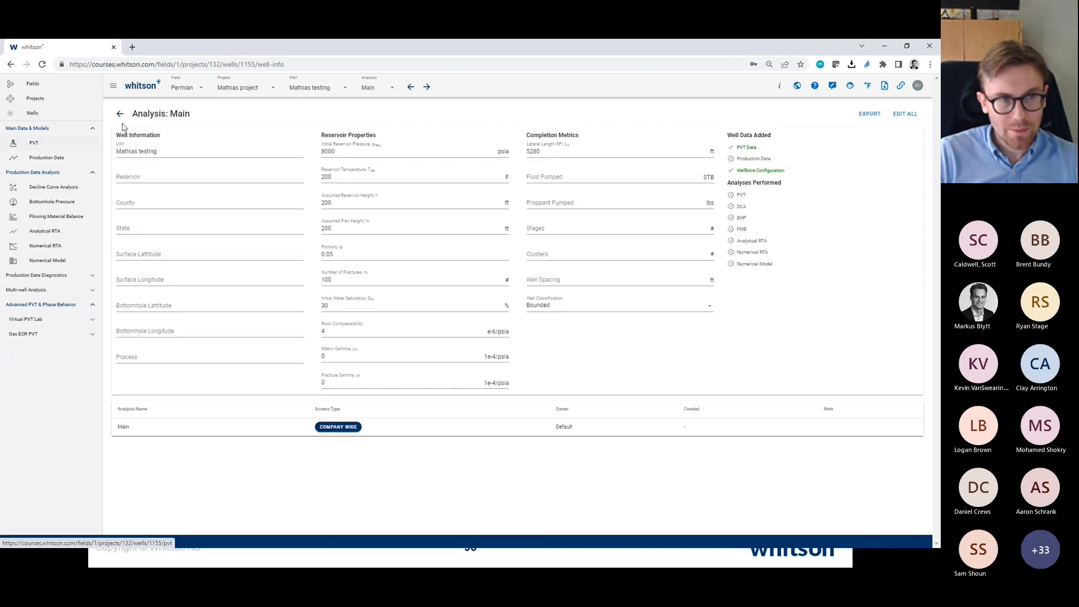
{"action": "left_click", "coordinate": [61, 148]}
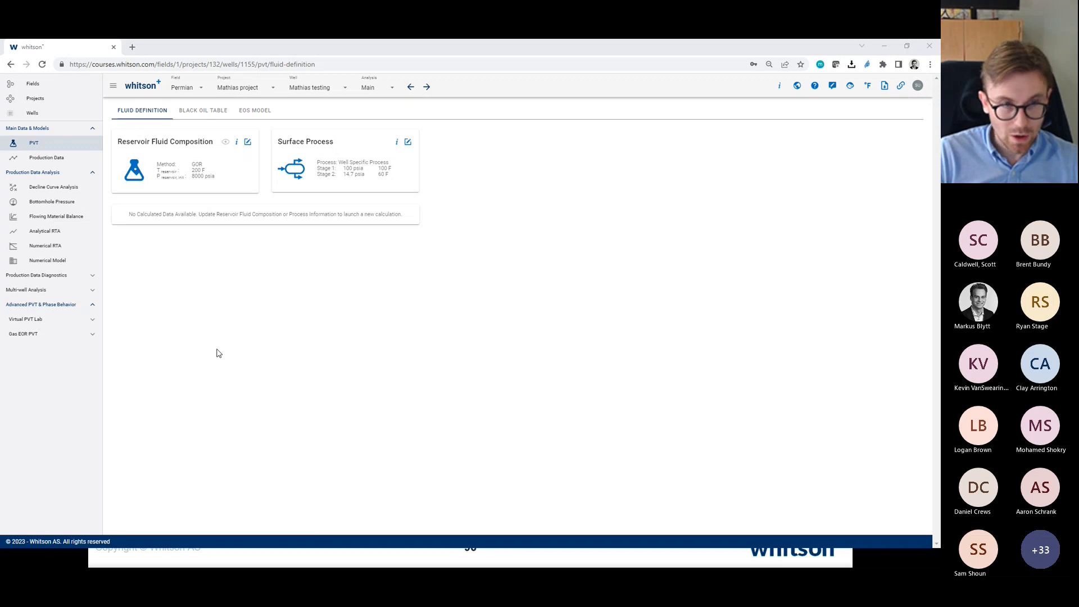
Retrace the path from the Permian projects list through the project and its testing well to the PVT page, glancing at the slide
{"action": "left_click", "coordinate": [84, 100]}
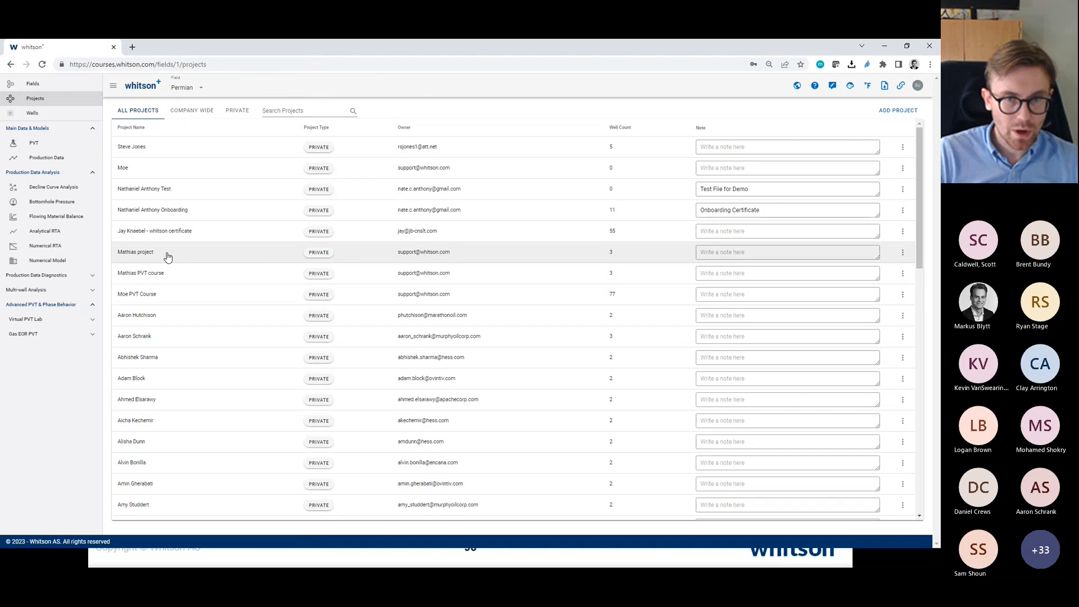
{"action": "left_click", "coordinate": [167, 253]}
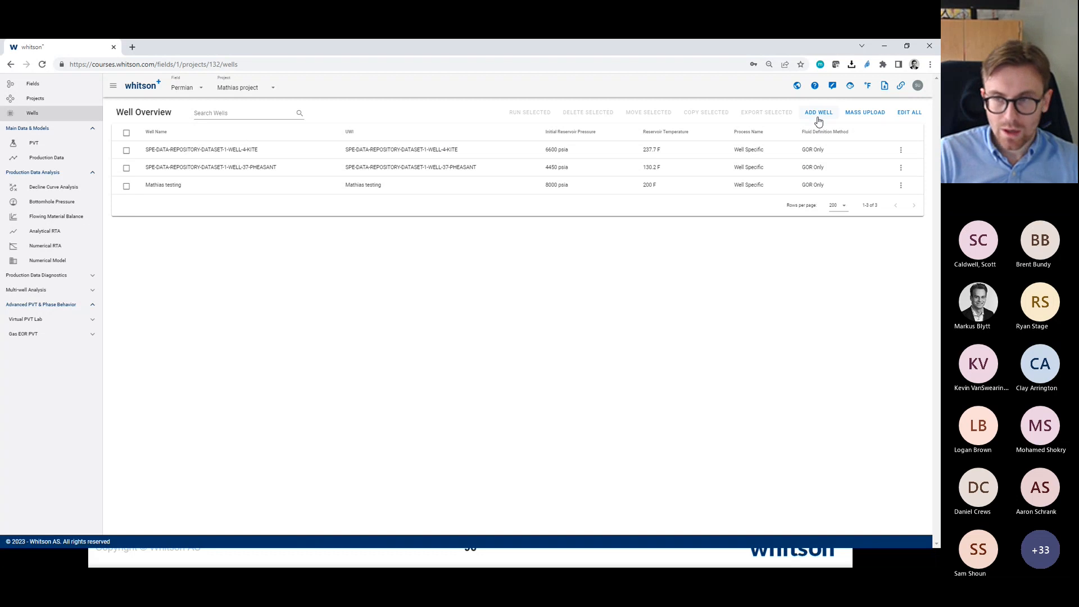
{"action": "left_click", "coordinate": [320, 195]}
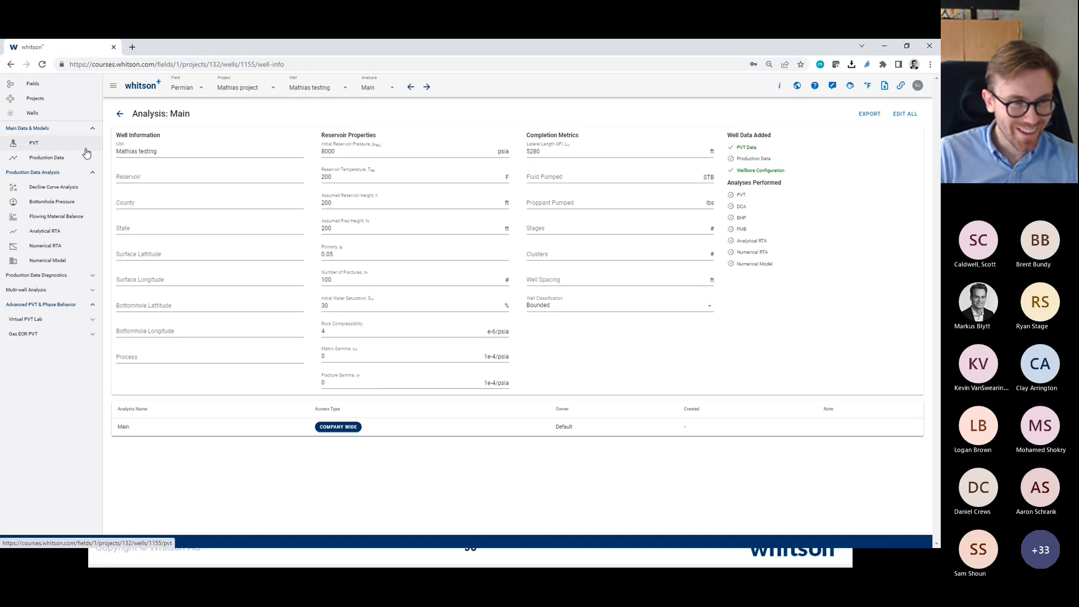
{"action": "left_click", "coordinate": [85, 149]}
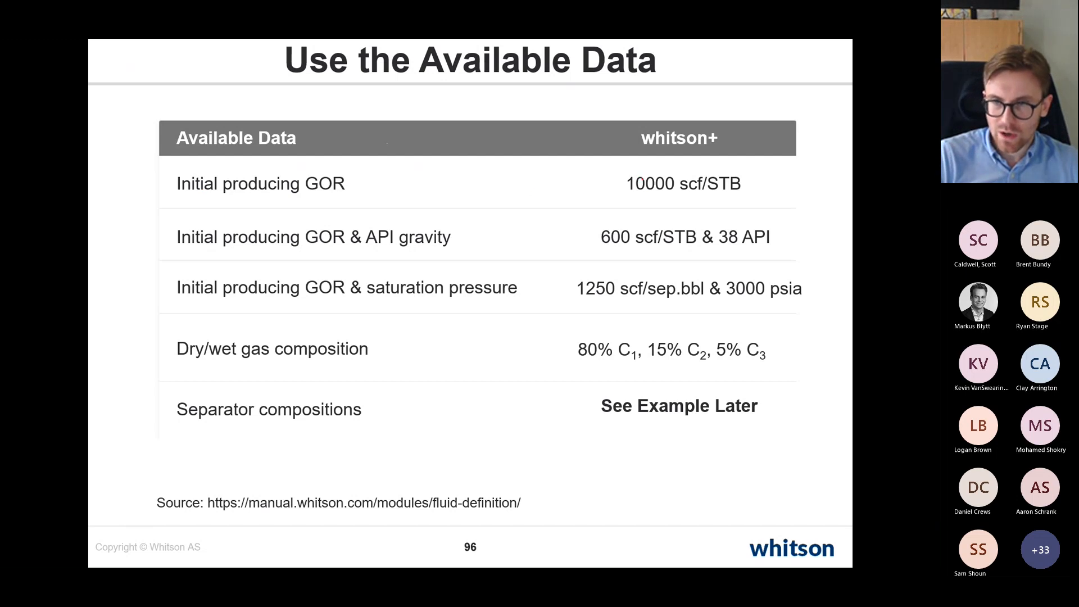
{"action": "key", "text": "alt+Tab"}
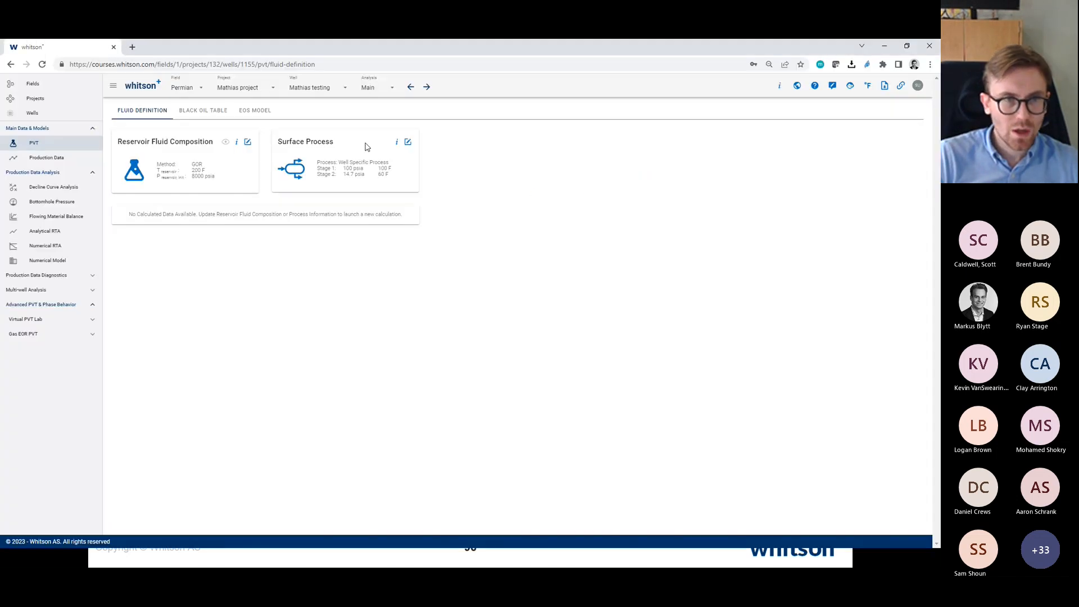
Define the testing well's reservoir fluid by the GOR method with an initial total GOR of 10000 scf/STB and save it
{"action": "left_click", "coordinate": [248, 142]}
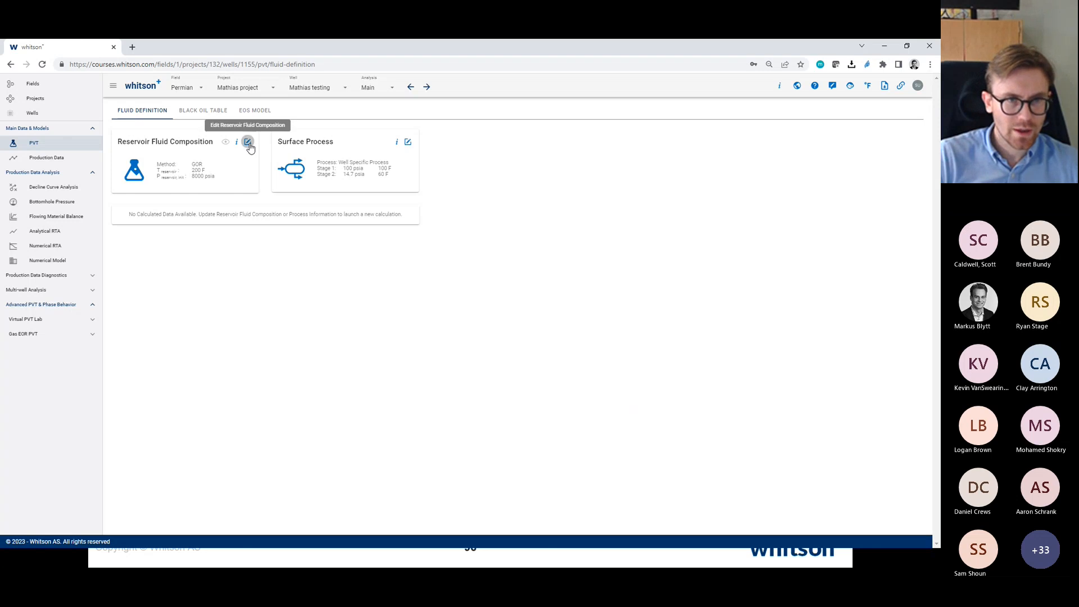
{"action": "left_click", "coordinate": [566, 238]}
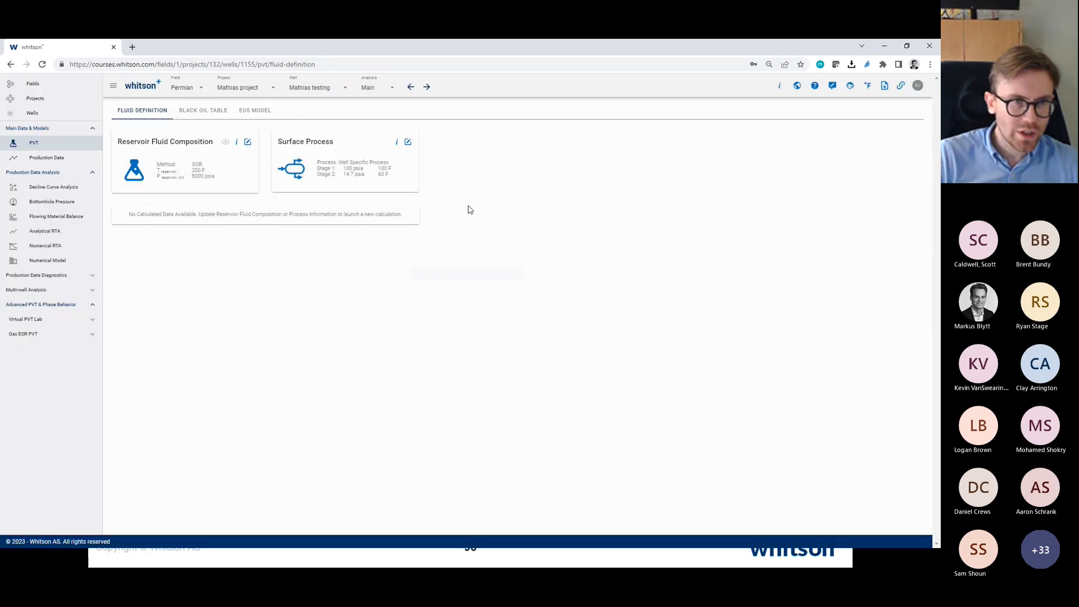
{"action": "left_click", "coordinate": [247, 144]}
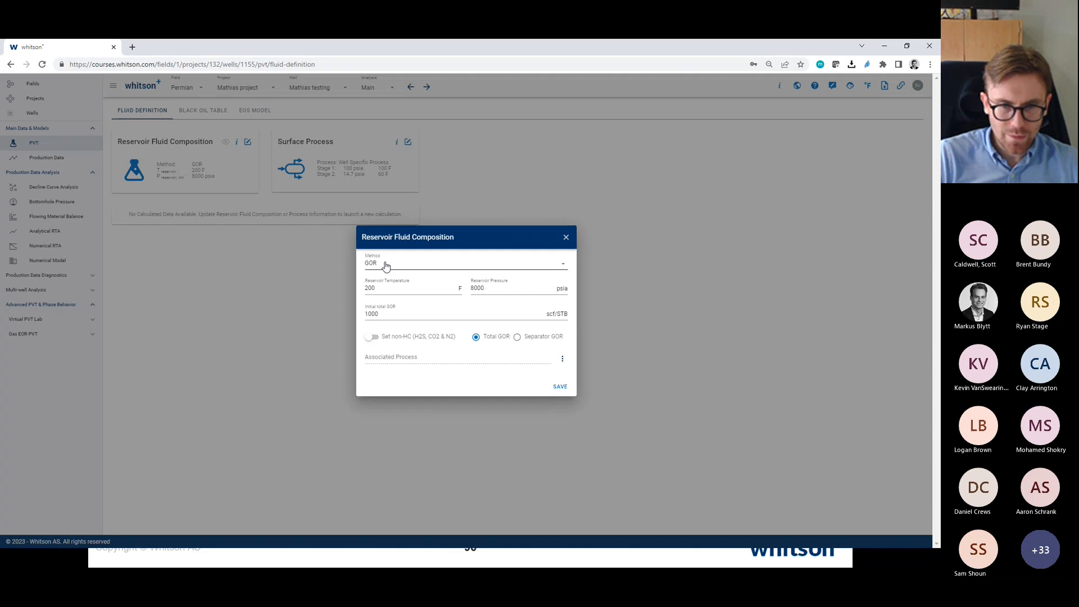
{"action": "left_click", "coordinate": [390, 314]}
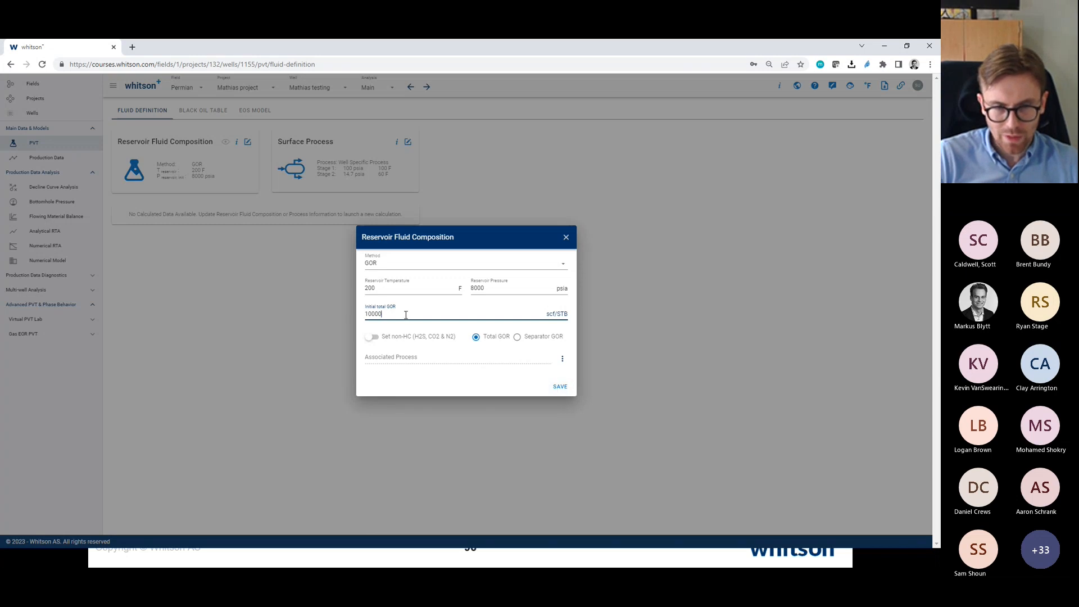
{"action": "left_click", "coordinate": [558, 388]}
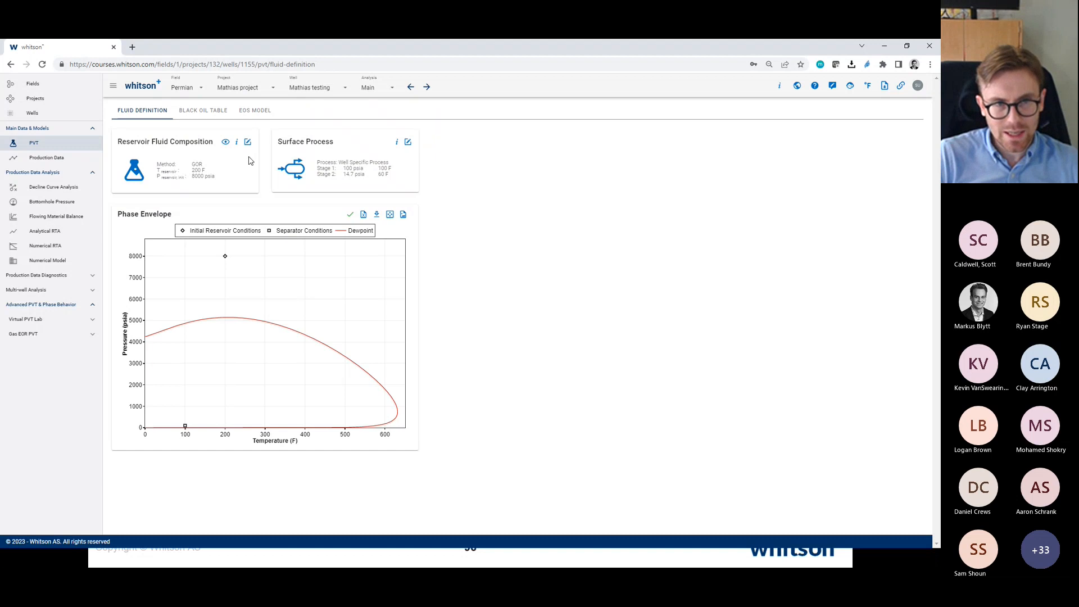
Review the calculated reservoir fluid composition from the light components through the heavy fractions and close it
{"action": "left_click", "coordinate": [226, 144]}
{"action": "scroll", "coordinate": [450, 353], "scroll_direction": "down", "scroll_amount": 2}
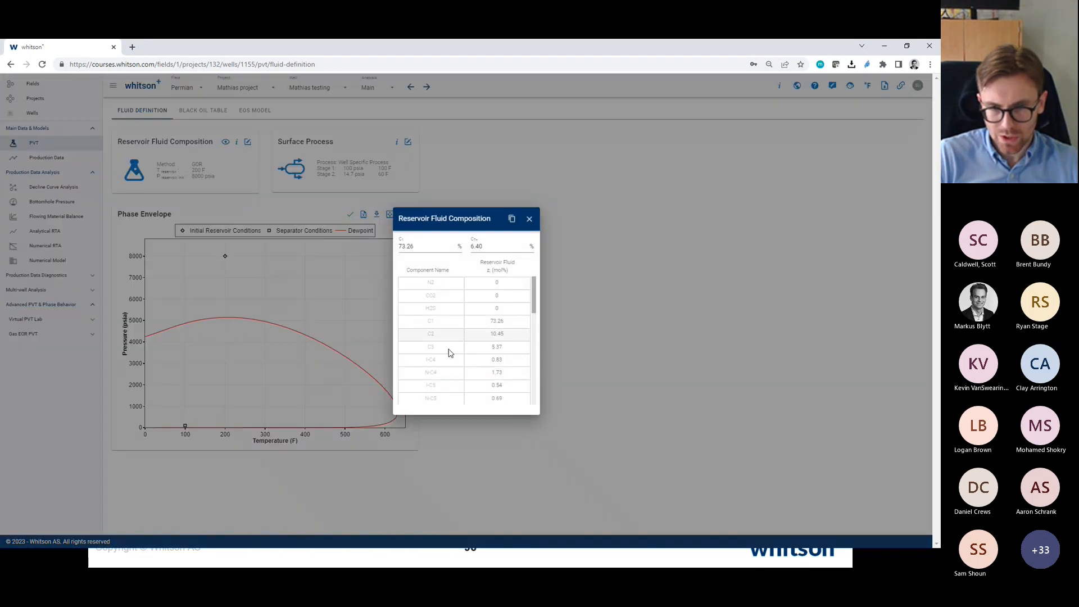
{"action": "scroll", "coordinate": [449, 353], "scroll_direction": "down", "scroll_amount": 4}
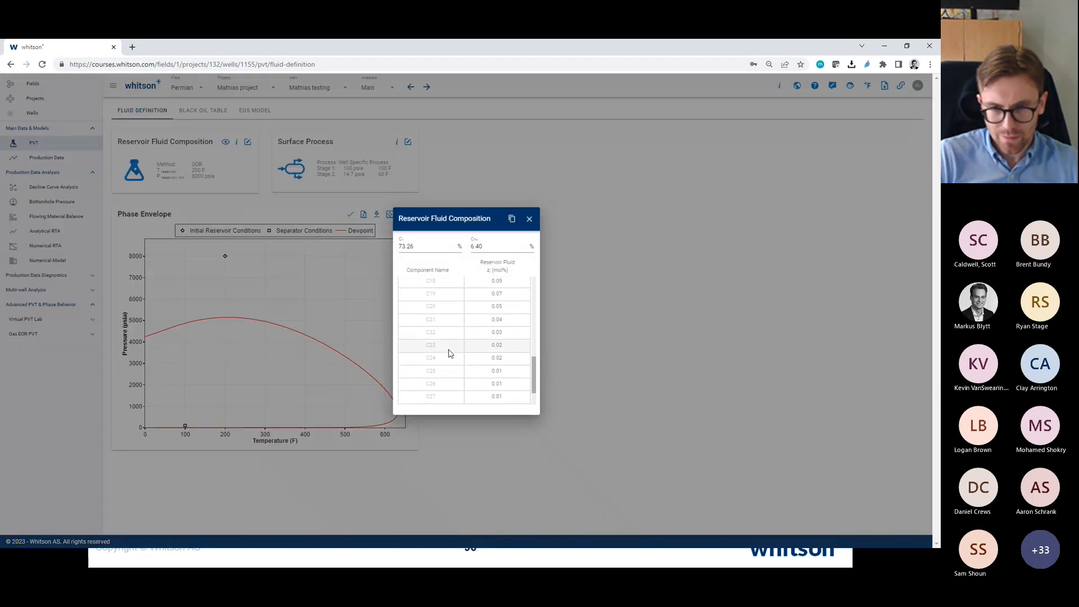
{"action": "scroll", "coordinate": [450, 353], "scroll_direction": "up", "scroll_amount": 6}
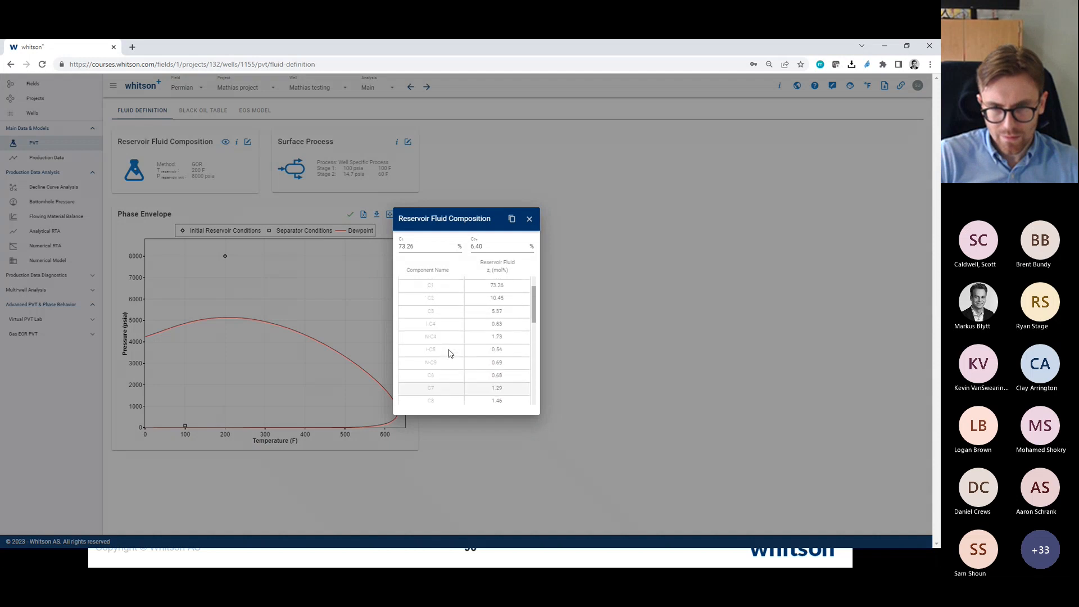
{"action": "left_click", "coordinate": [528, 223]}
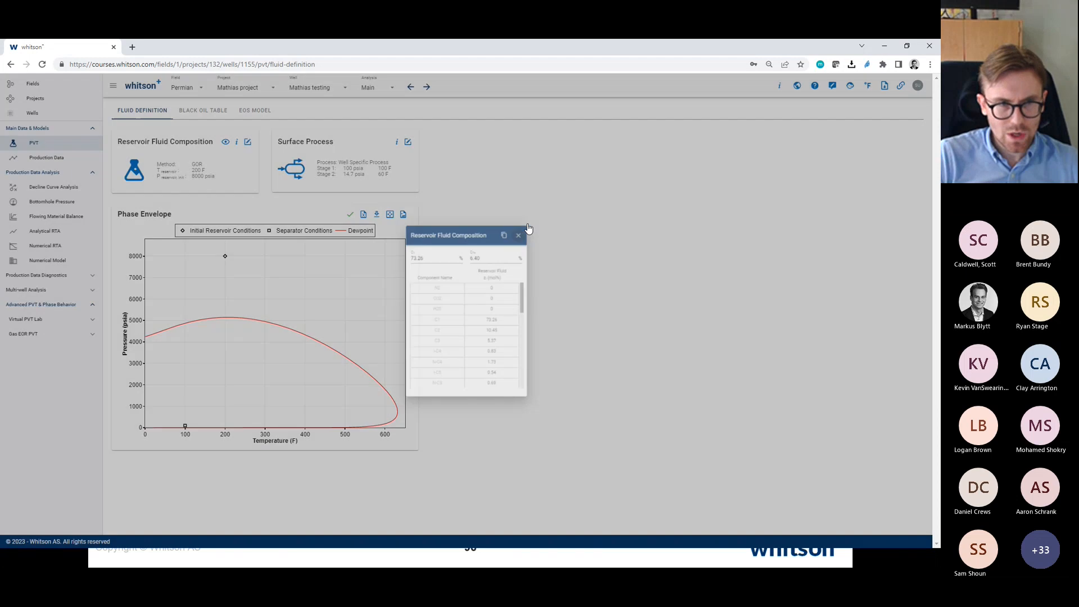
Recheck the initial total GOR in the reservoir fluid composition inputs and save them again
{"action": "left_click", "coordinate": [246, 142]}
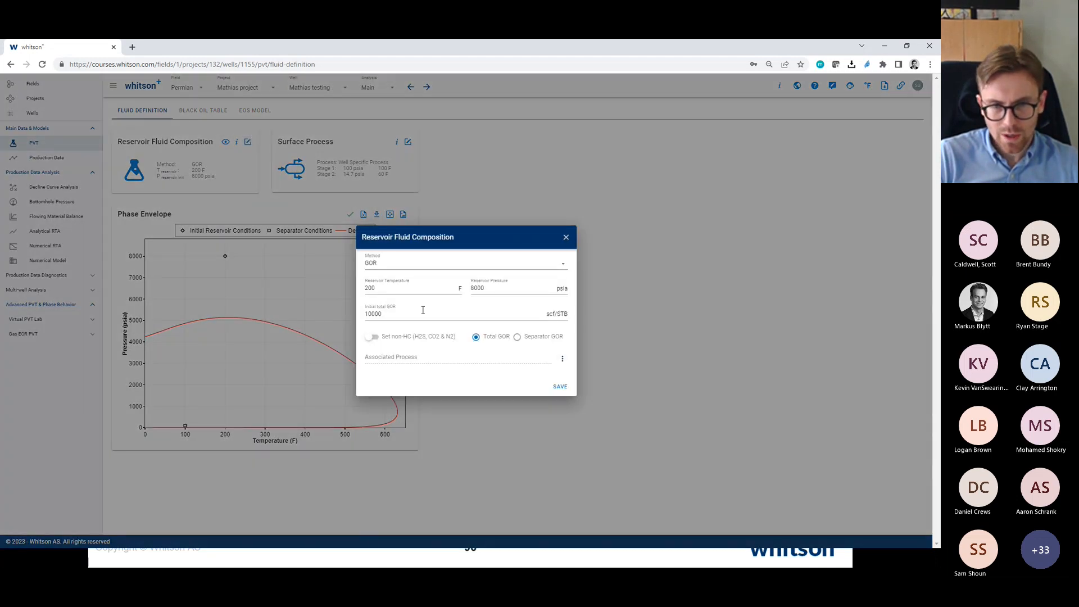
{"action": "left_click_drag", "start_coordinate": [413, 312], "coordinate": [363, 320]}
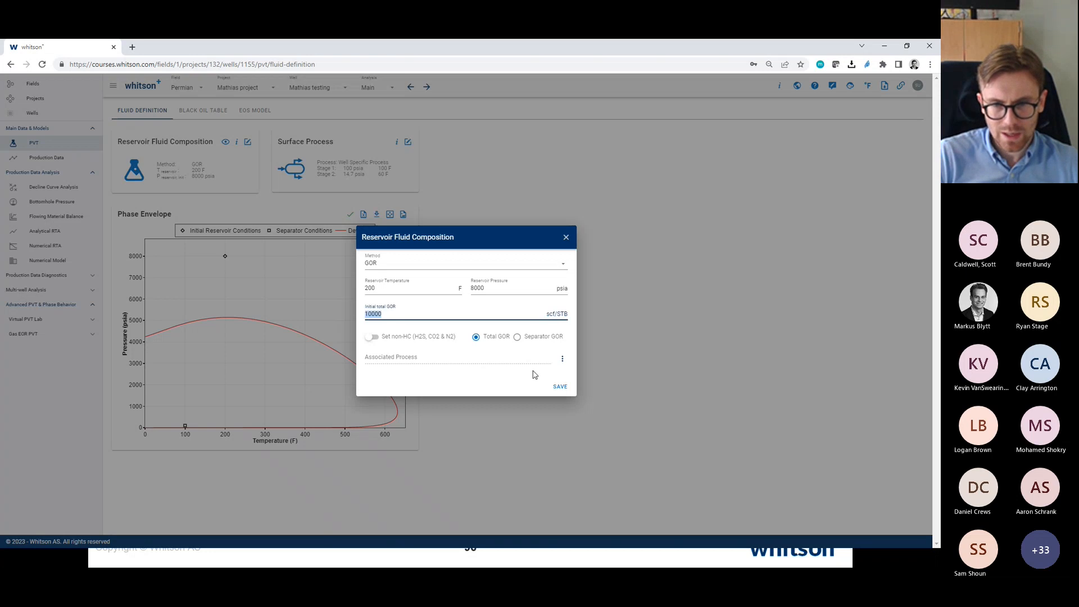
{"action": "left_click", "coordinate": [558, 386]}
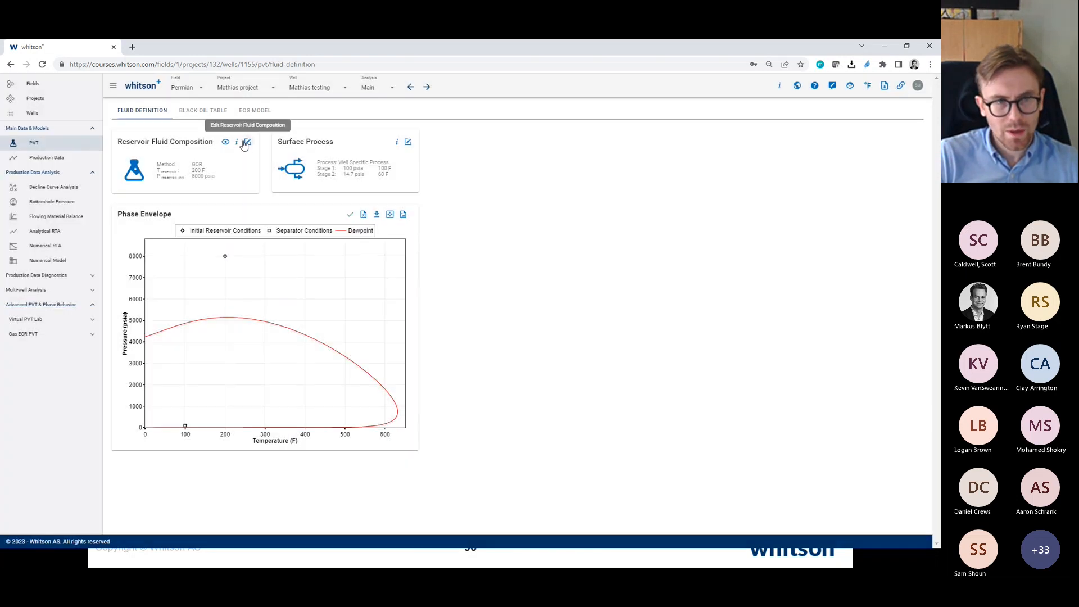
Review the well's fluid properties, black oil plots and tabular view, and look at the formats available for exporting the black oil table
{"action": "left_click", "coordinate": [196, 119]}
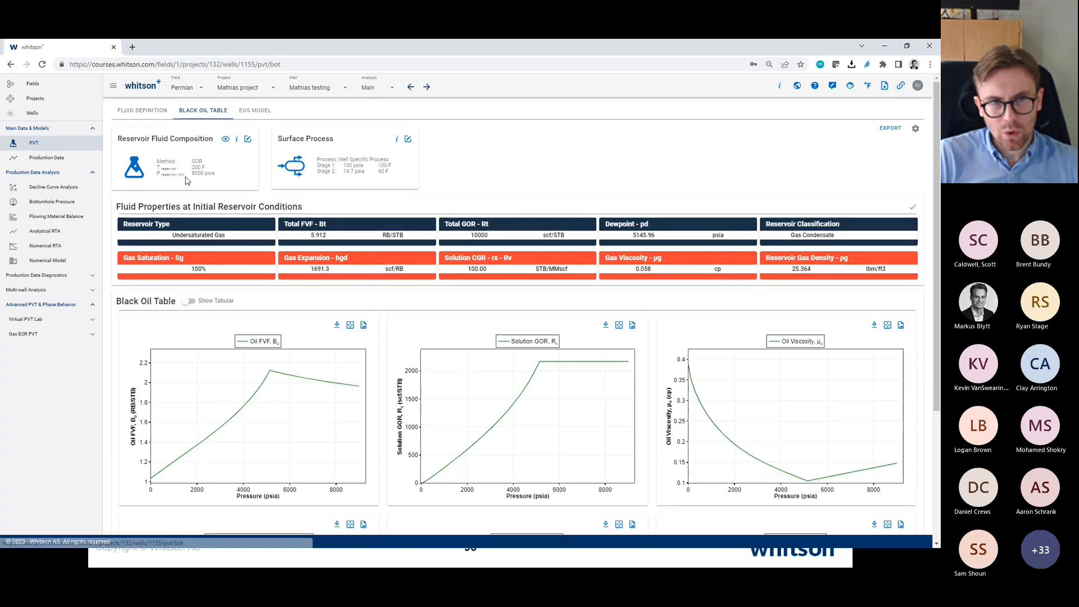
{"action": "scroll", "coordinate": [255, 291], "scroll_direction": "down", "scroll_amount": 3}
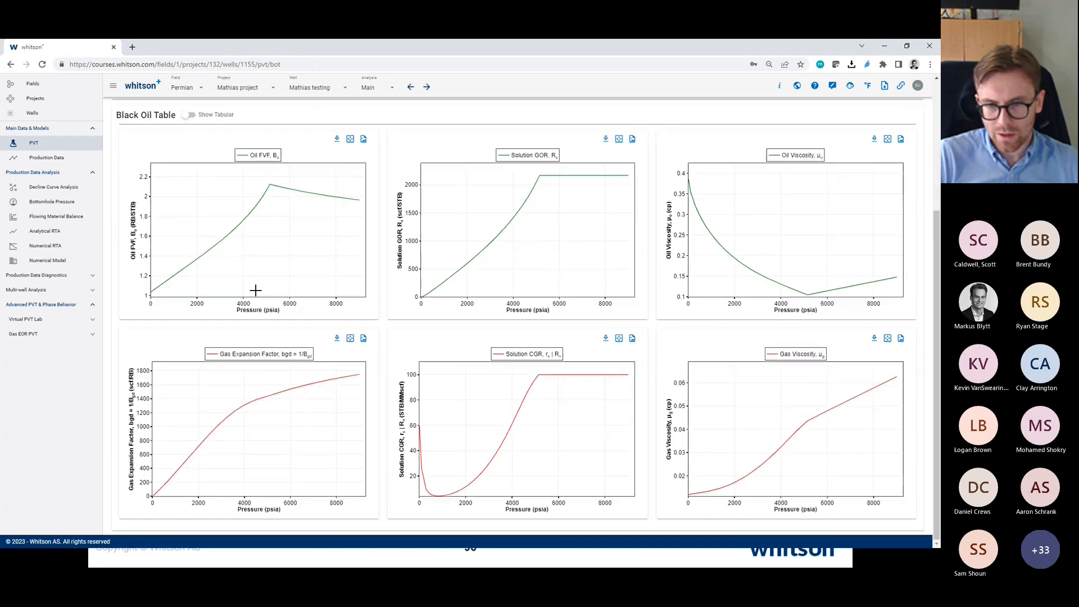
{"action": "scroll", "coordinate": [254, 289], "scroll_direction": "up", "scroll_amount": 3}
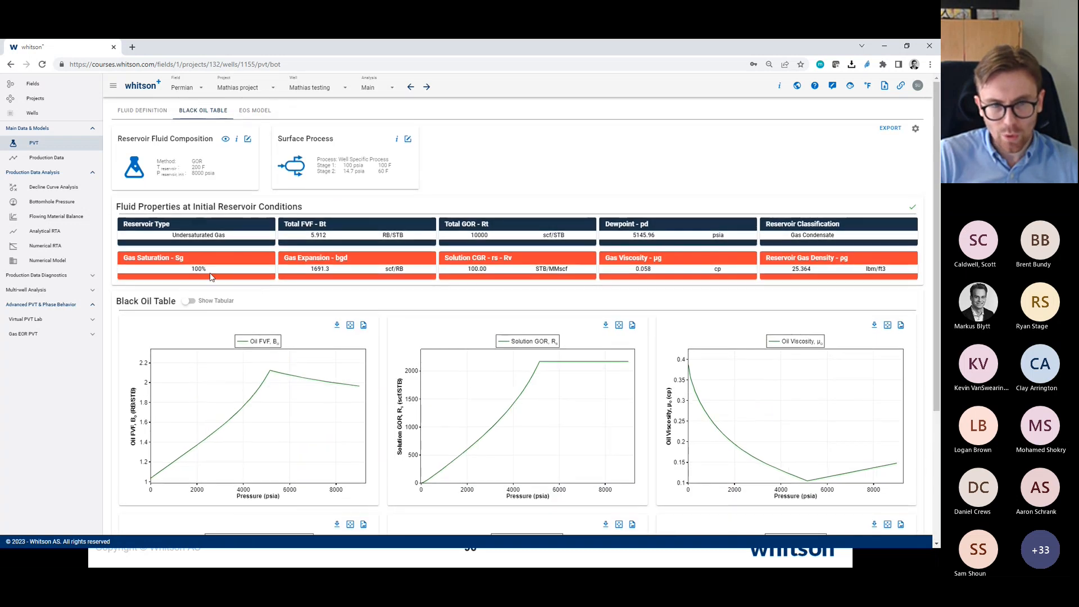
{"action": "left_click", "coordinate": [189, 302]}
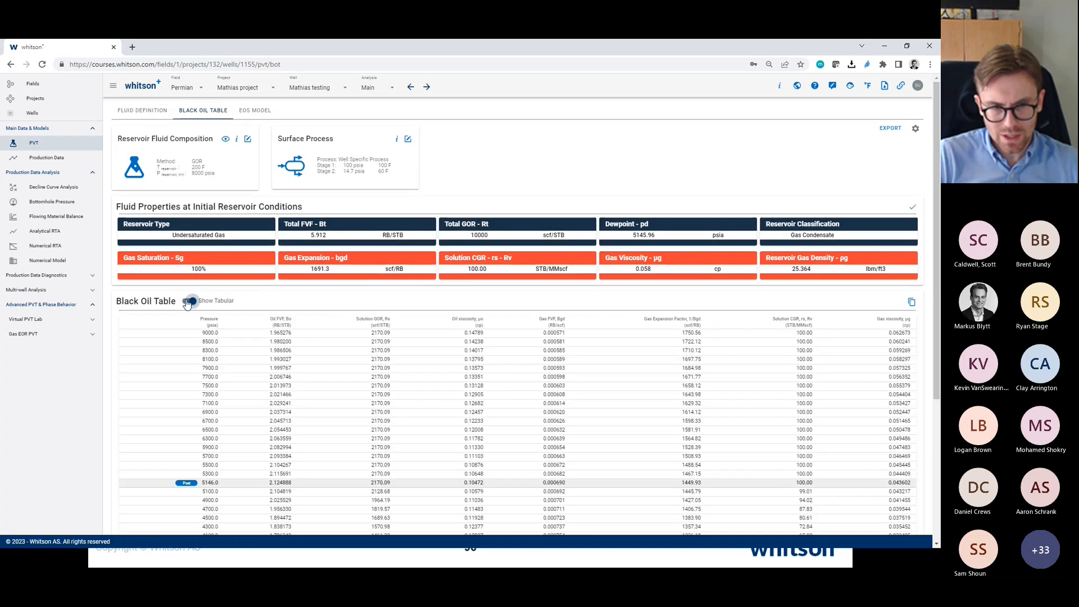
{"action": "left_click", "coordinate": [188, 302]}
{"action": "scroll", "coordinate": [287, 346], "scroll_direction": "down", "scroll_amount": 3}
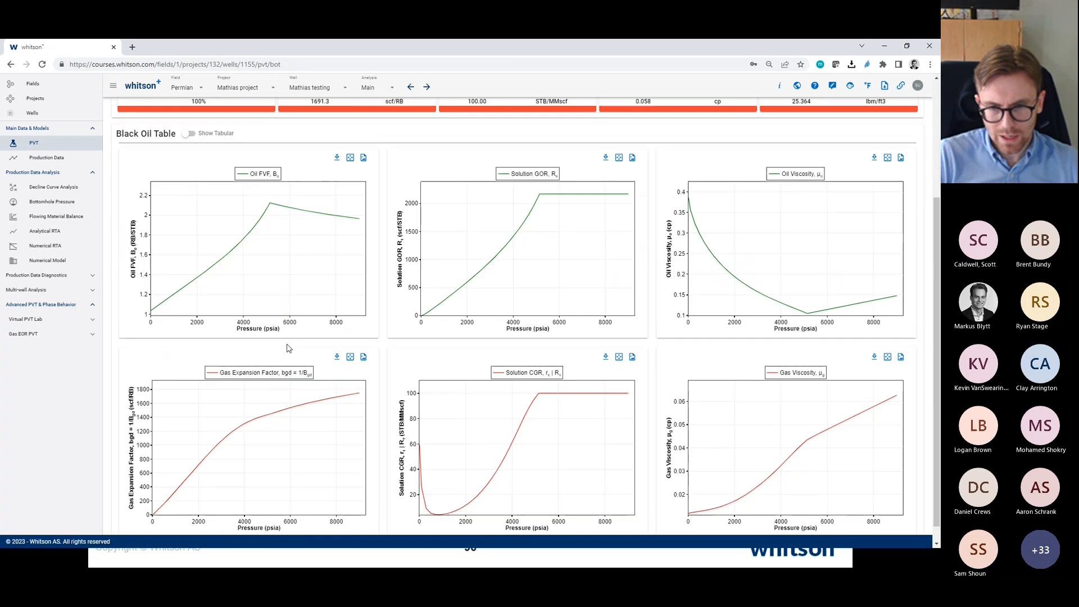
{"action": "scroll", "coordinate": [288, 349], "scroll_direction": "up", "scroll_amount": 3}
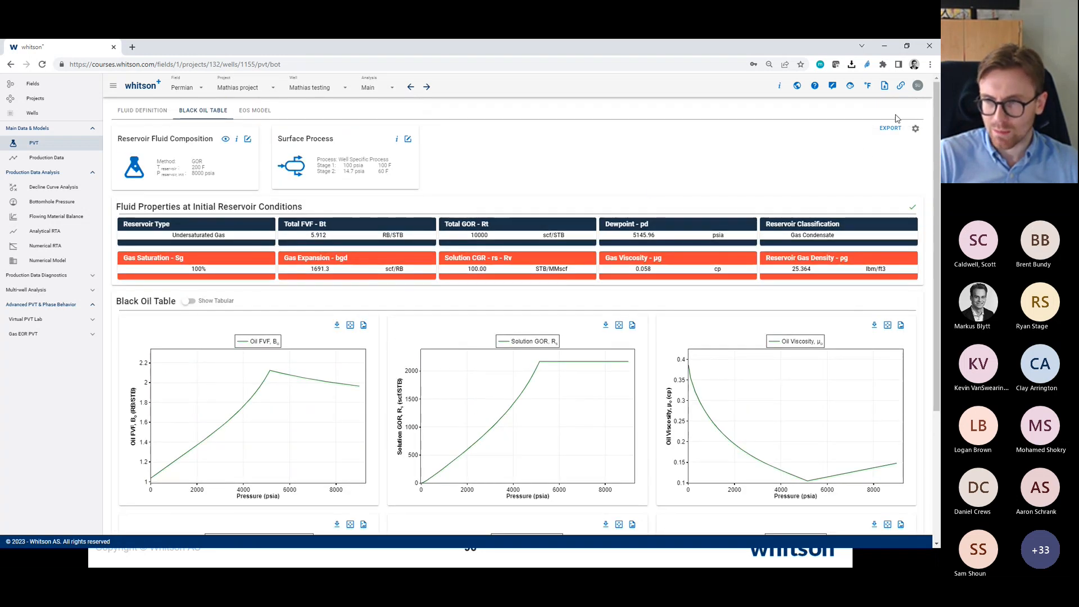
{"action": "left_click", "coordinate": [890, 128]}
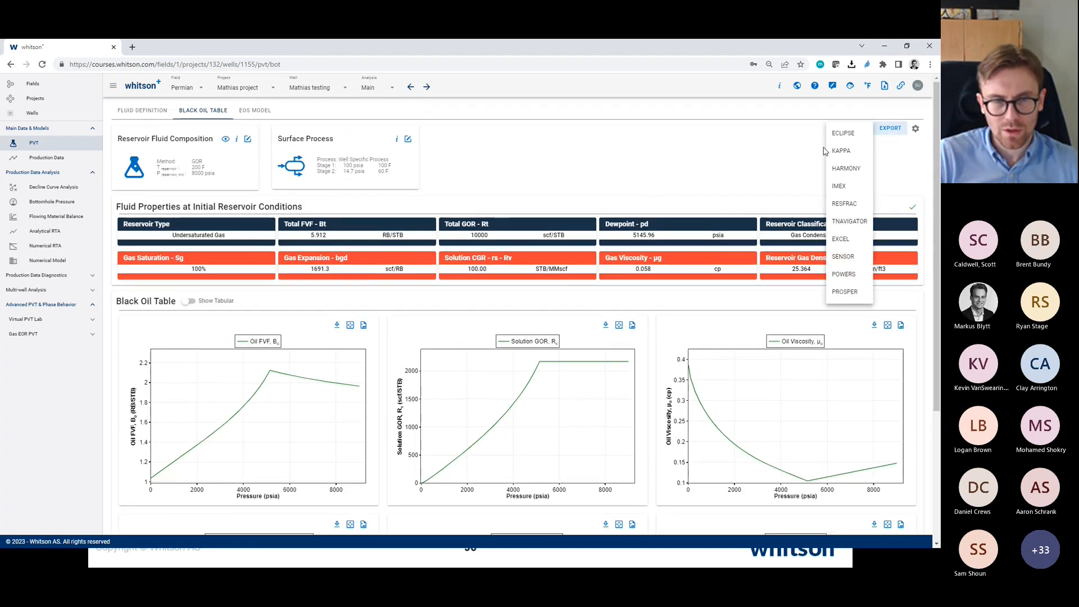
{"action": "left_click", "coordinate": [700, 168]}
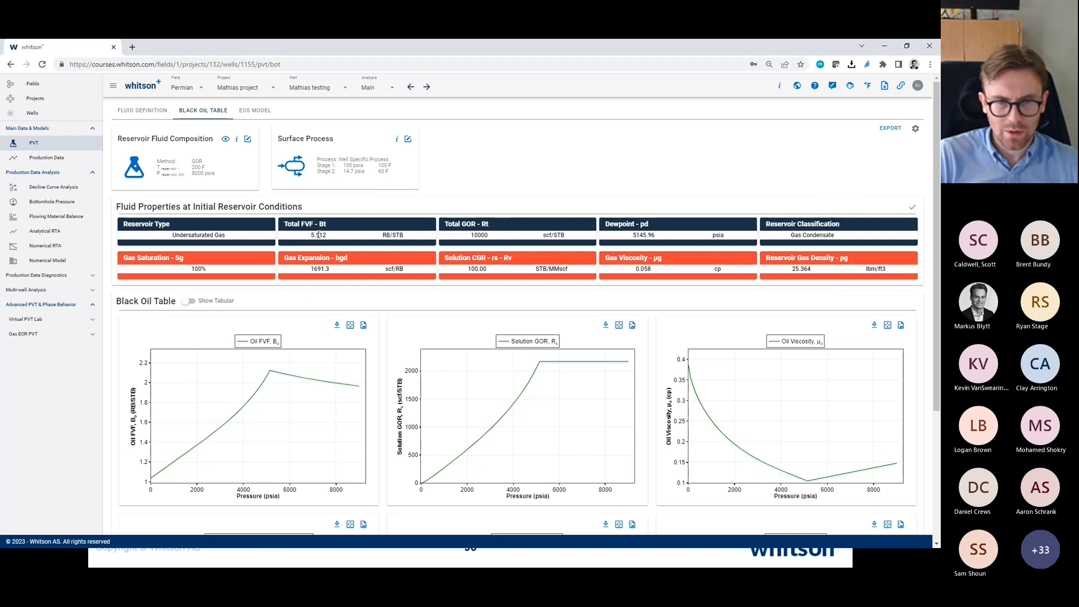
Return to the fluid definition's phase envelope and switch back to the Use the Available Data slide
{"action": "left_click", "coordinate": [147, 111]}
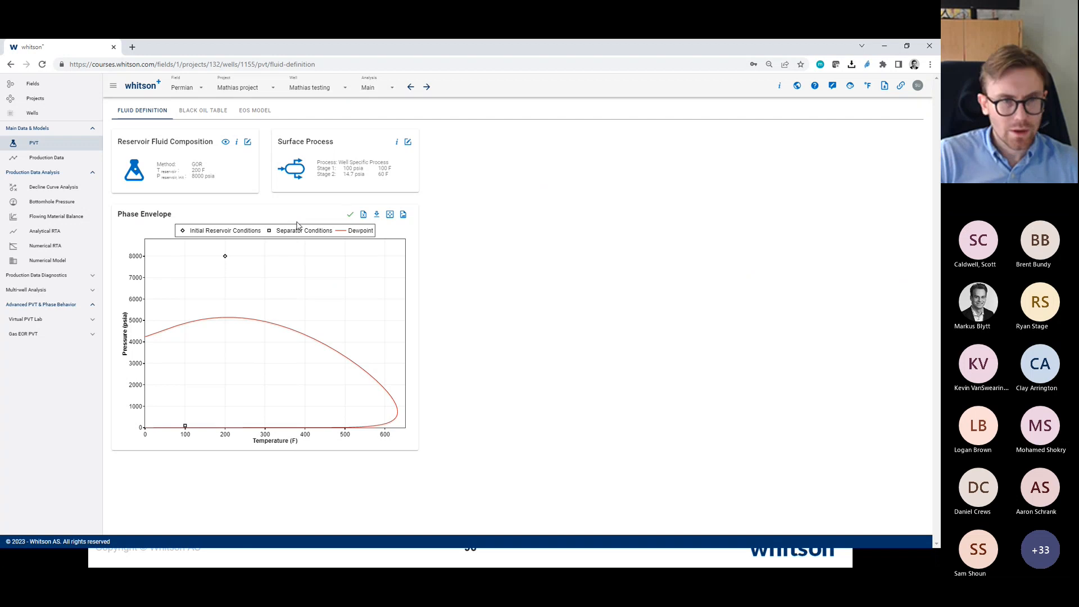
{"action": "key", "text": "alt+Tab"}
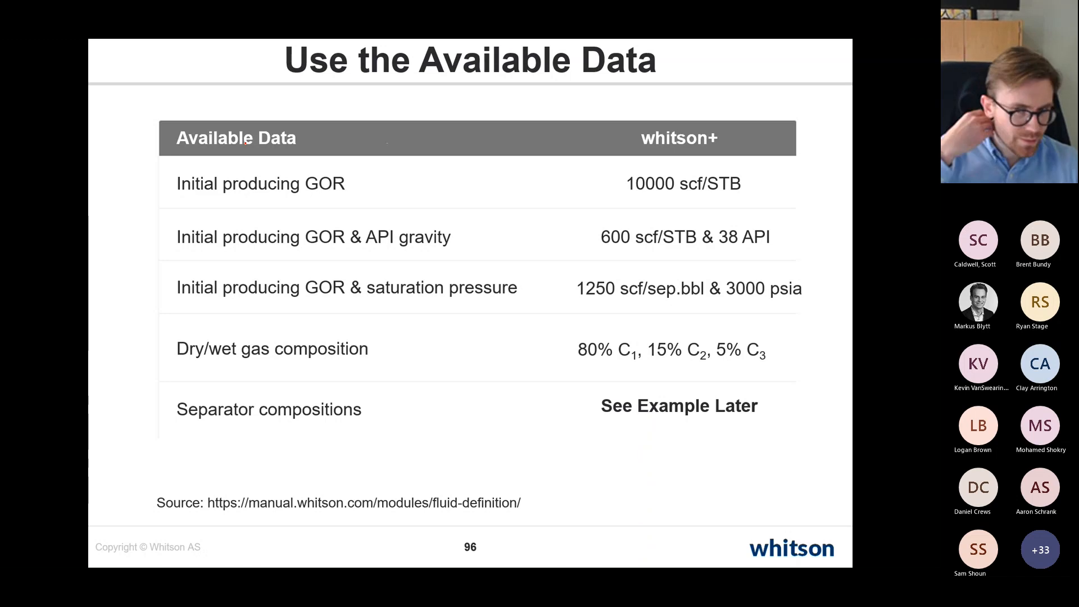
Strike through Initial producing GOR on the Use the Available Data slide and return to the fluid definition in whitson+
{"action": "key", "text": "alt+Tab"}
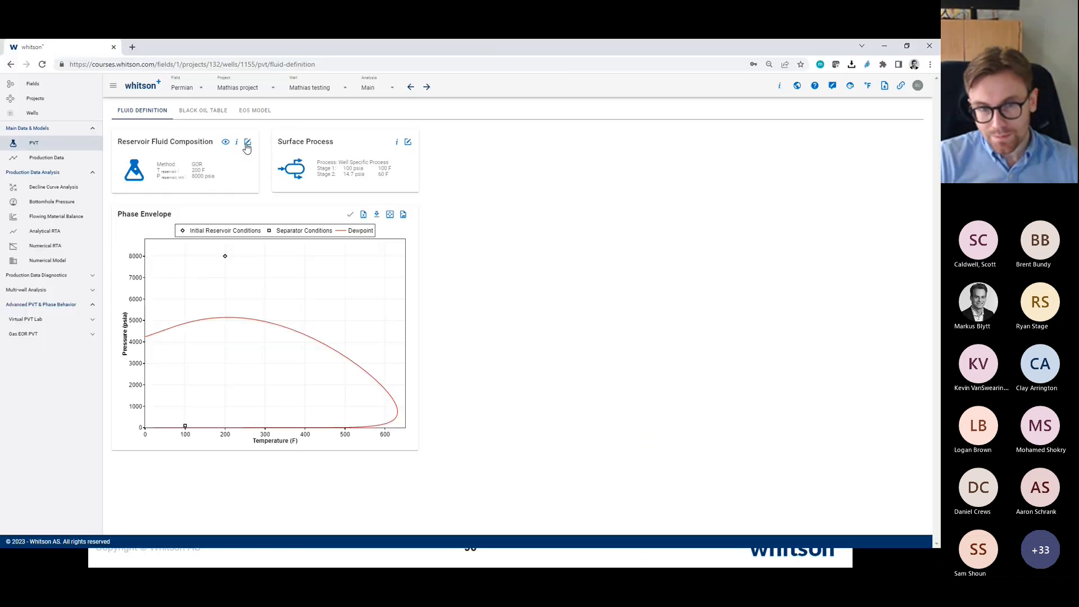
{"action": "key", "text": "alt+Tab"}
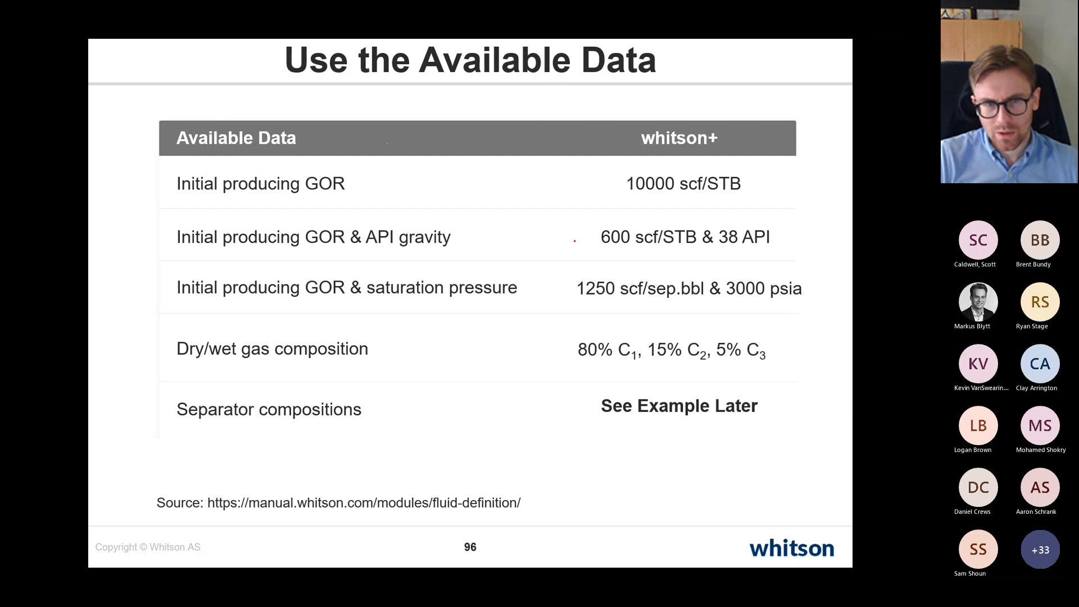
{"action": "left_click_drag", "start_coordinate": [176, 185], "coordinate": [323, 183]}
{"action": "key", "text": "alt+Tab"}
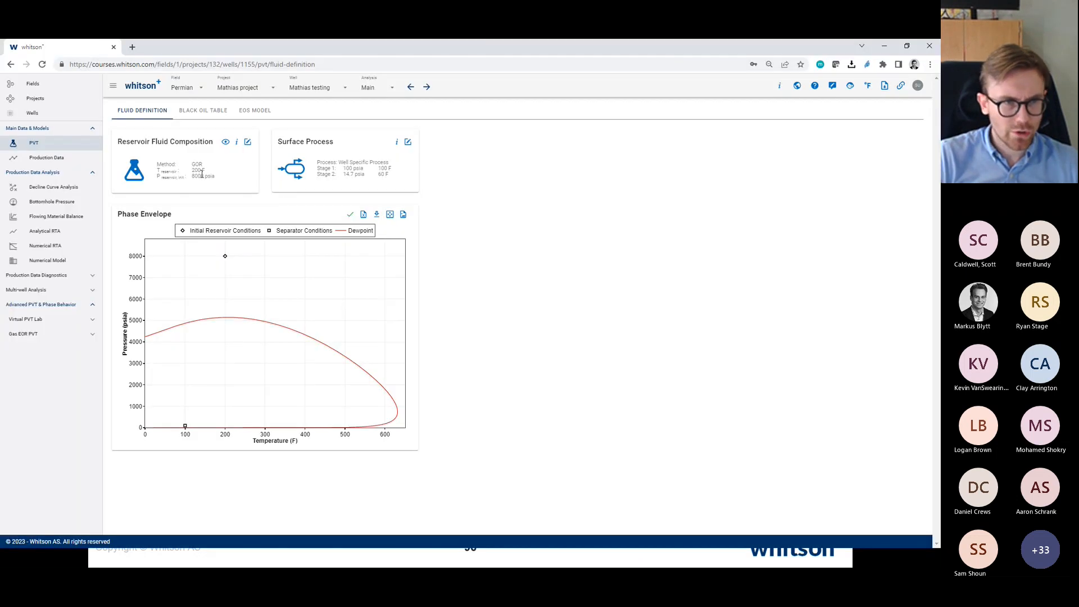
Define the reservoir fluid by API and GOR with an initial API gravity of 38 and an initial total GOR of 650 scf/STB, and save
{"action": "left_click", "coordinate": [248, 141]}
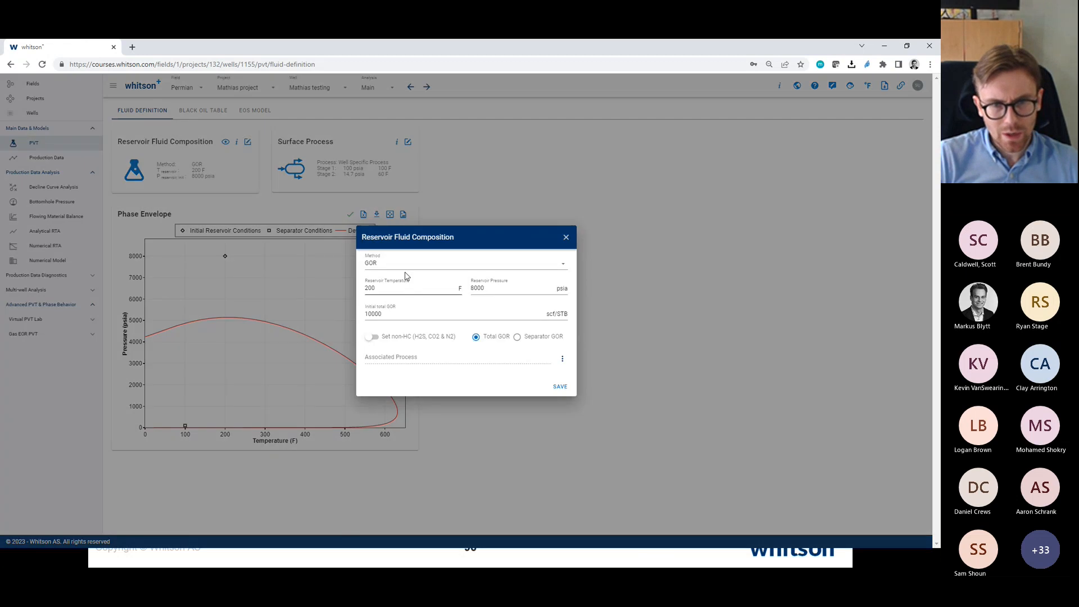
{"action": "left_click", "coordinate": [400, 266]}
{"action": "left_click", "coordinate": [400, 302]}
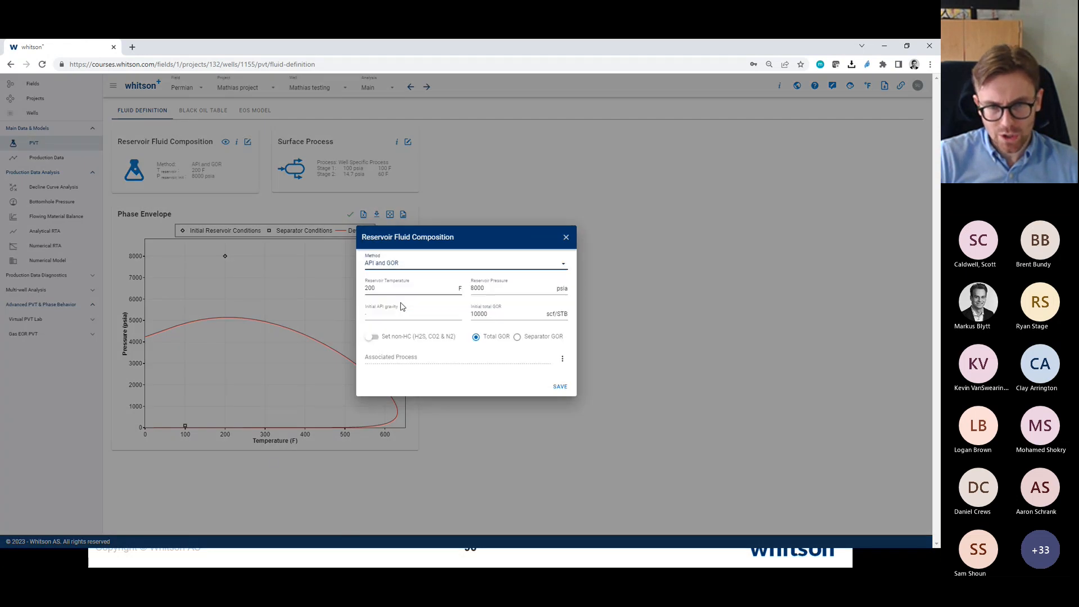
{"action": "left_click", "coordinate": [395, 315]}
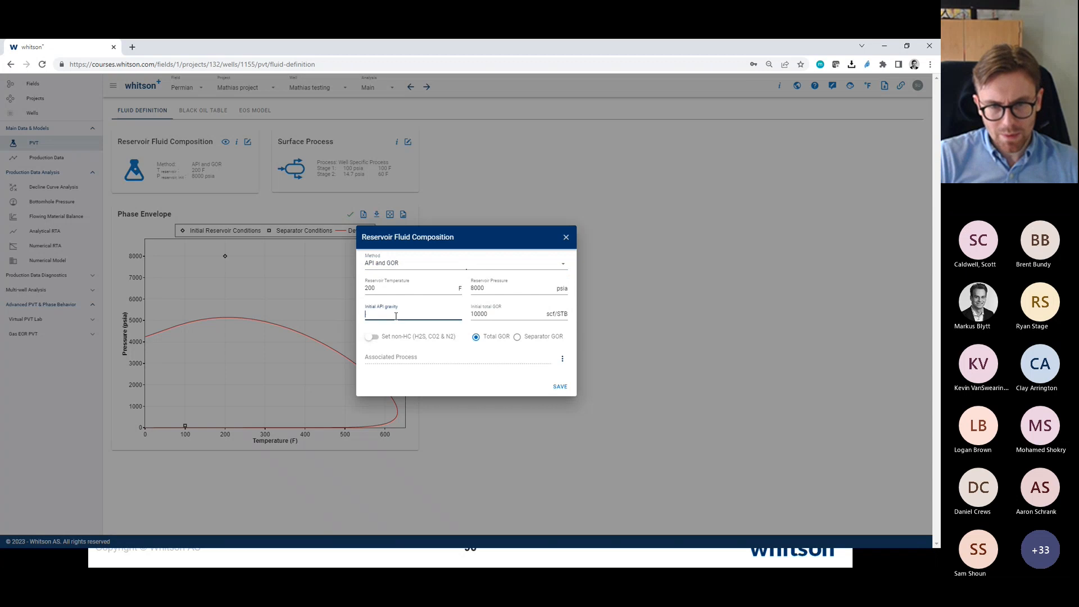
{"action": "type", "text": "38"}
{"action": "key", "text": "Tab"}
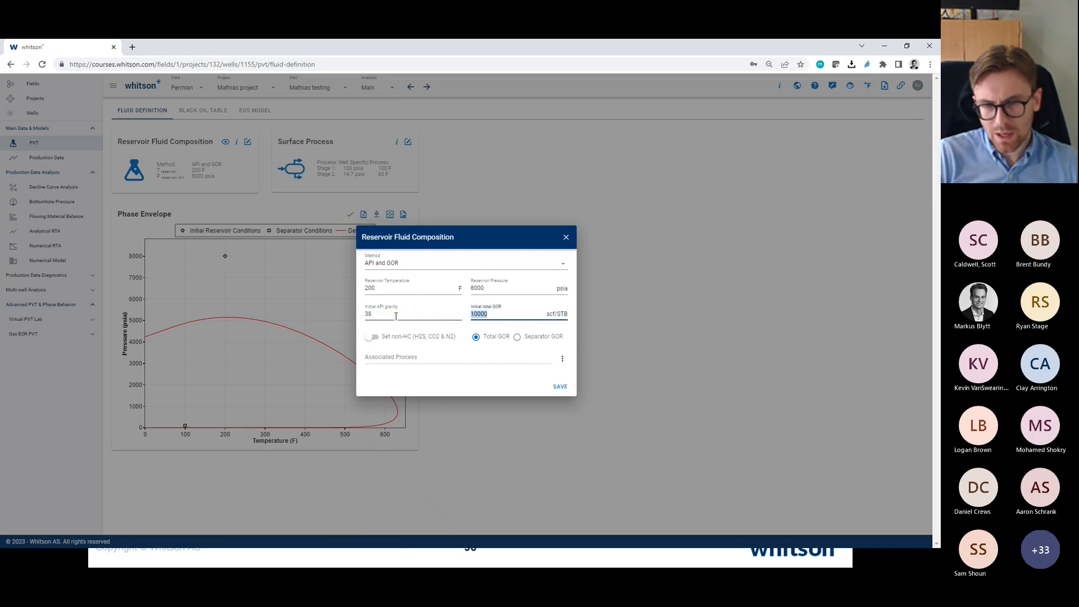
{"action": "type", "text": "650"}
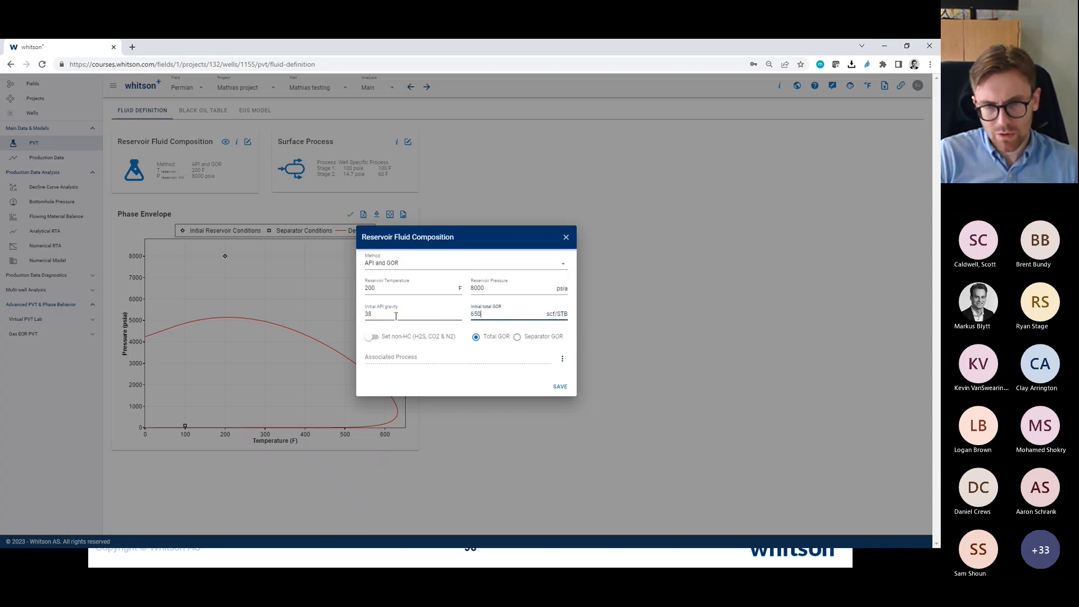
{"action": "left_click", "coordinate": [433, 352]}
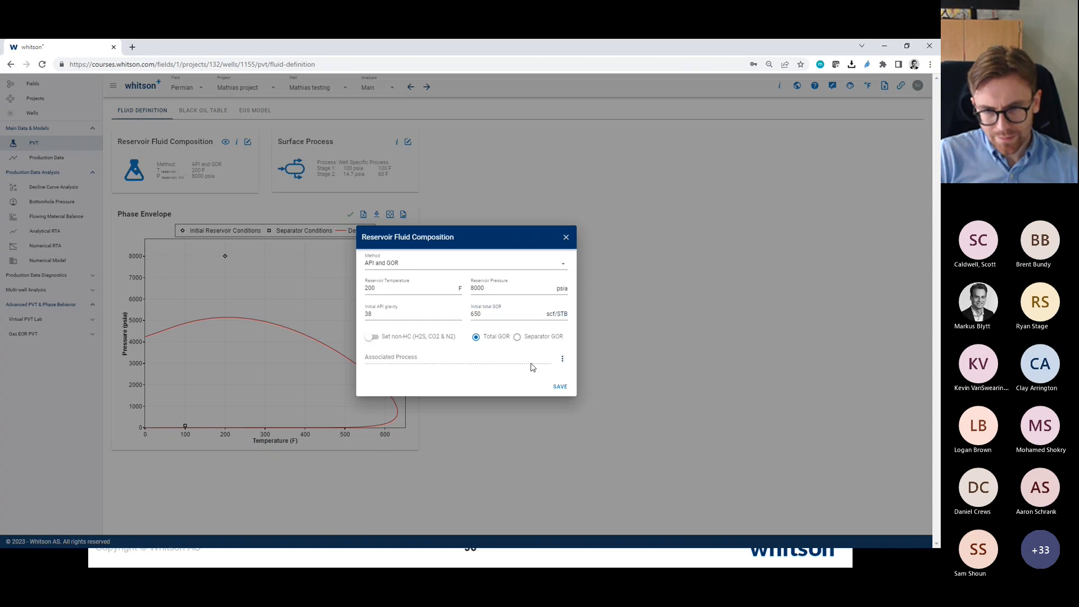
{"action": "left_click", "coordinate": [556, 388]}
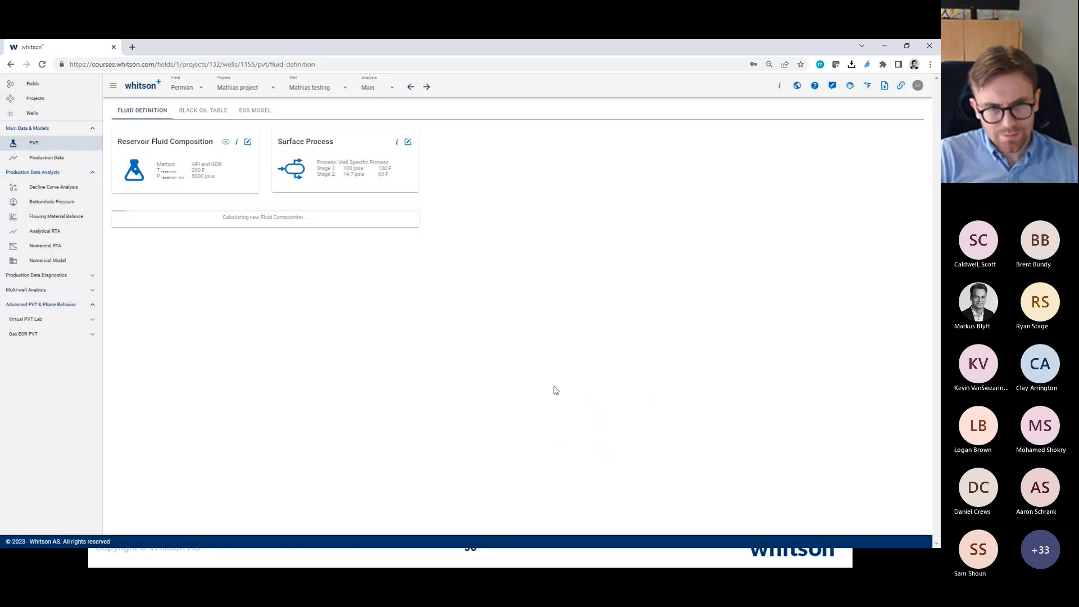
Reopen the reservoir fluid composition inputs, compare them and the available methods with the Use the Available Data slide, and close them unchanged
{"action": "left_click", "coordinate": [248, 142]}
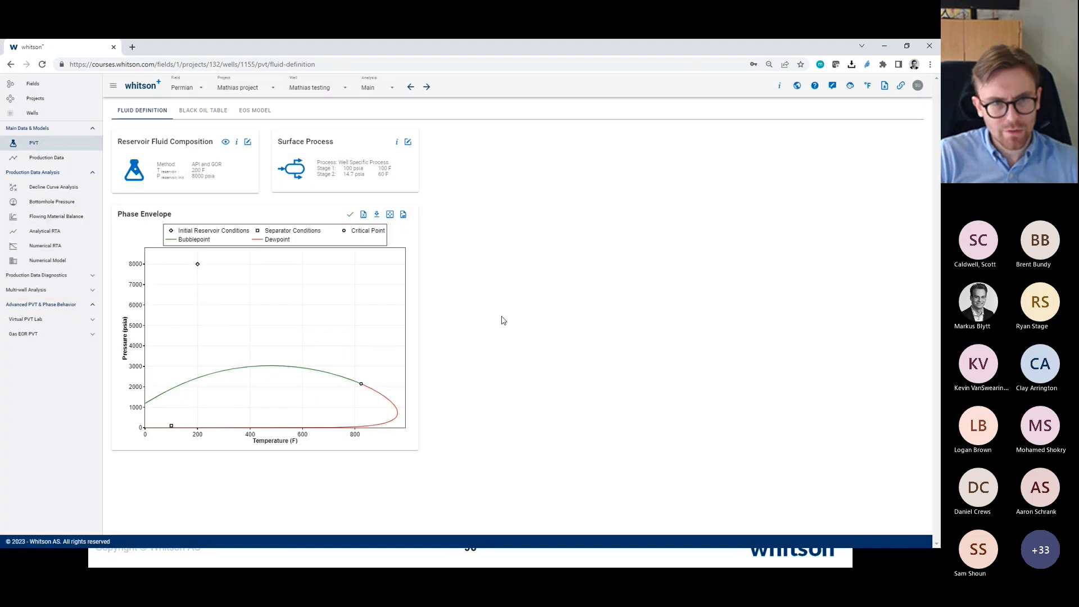
{"action": "left_click", "coordinate": [247, 142]}
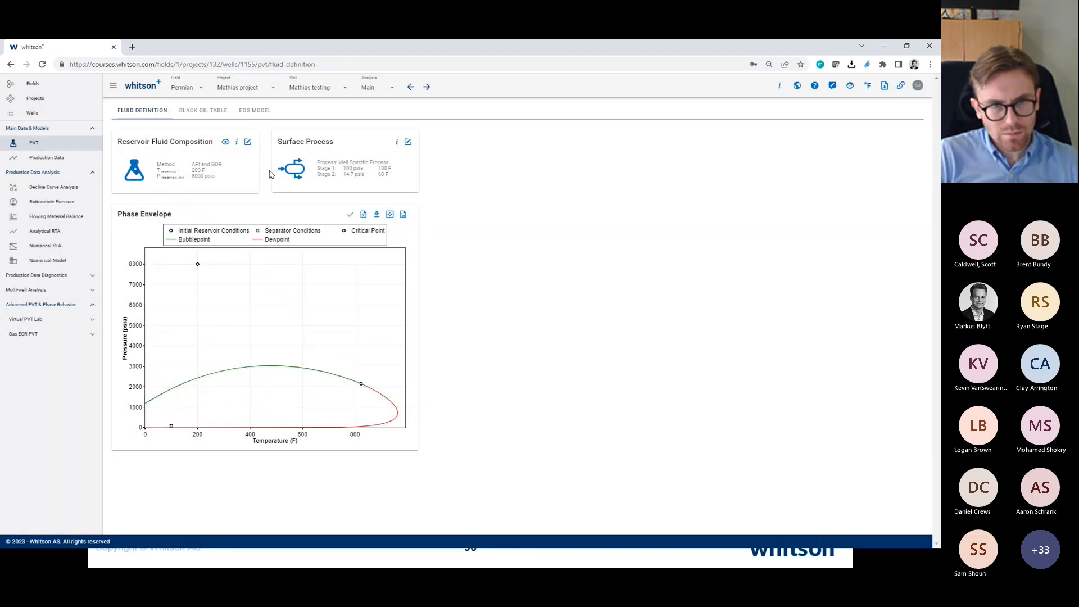
{"action": "left_click", "coordinate": [247, 142]}
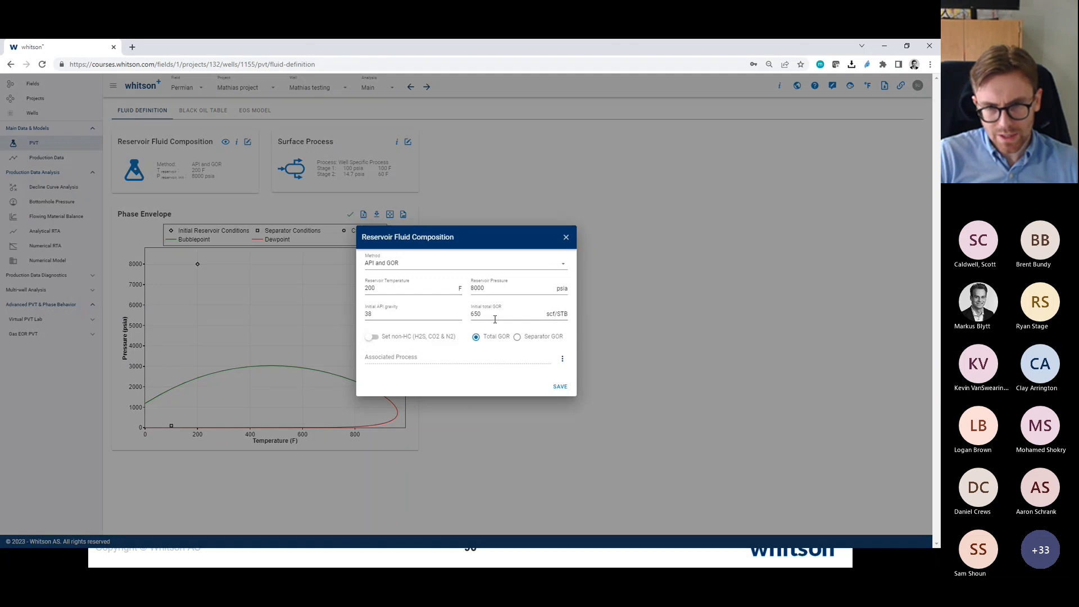
{"action": "key", "text": "alt+Tab"}
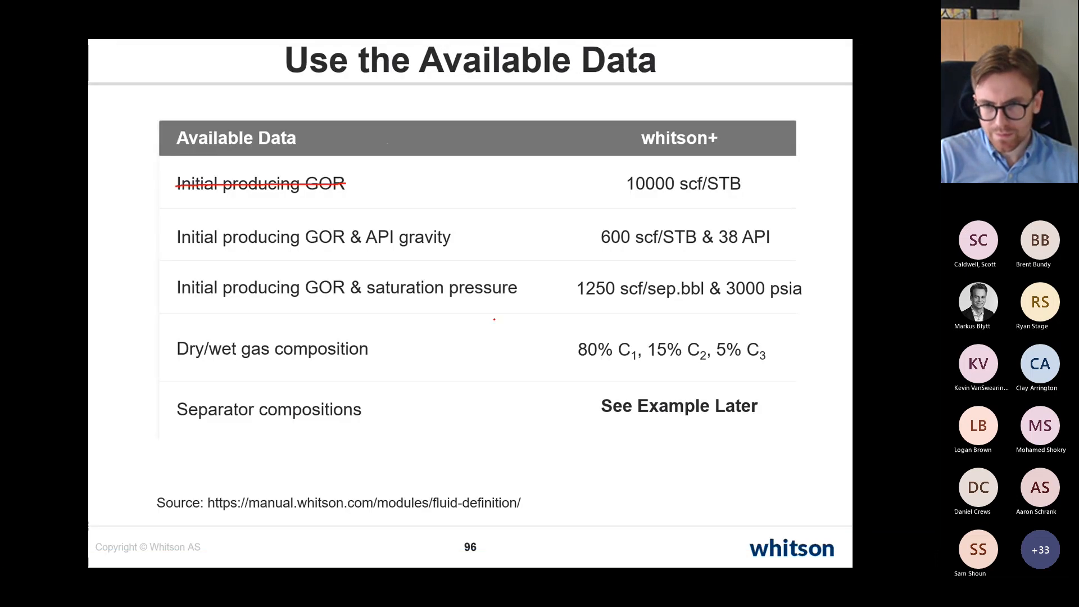
{"action": "key", "text": "alt+Tab"}
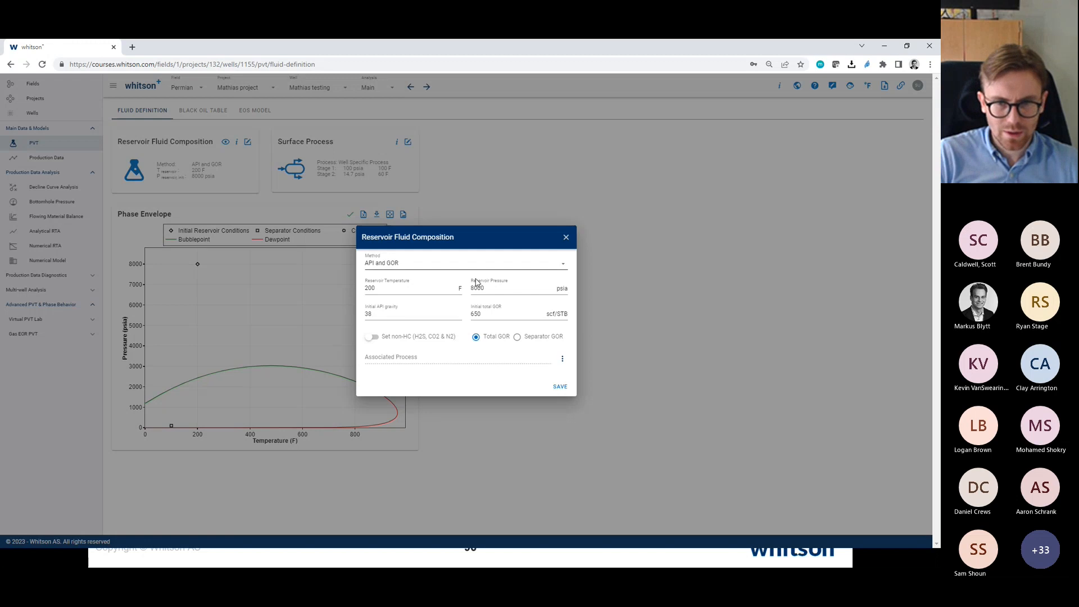
{"action": "key", "text": "alt+Tab"}
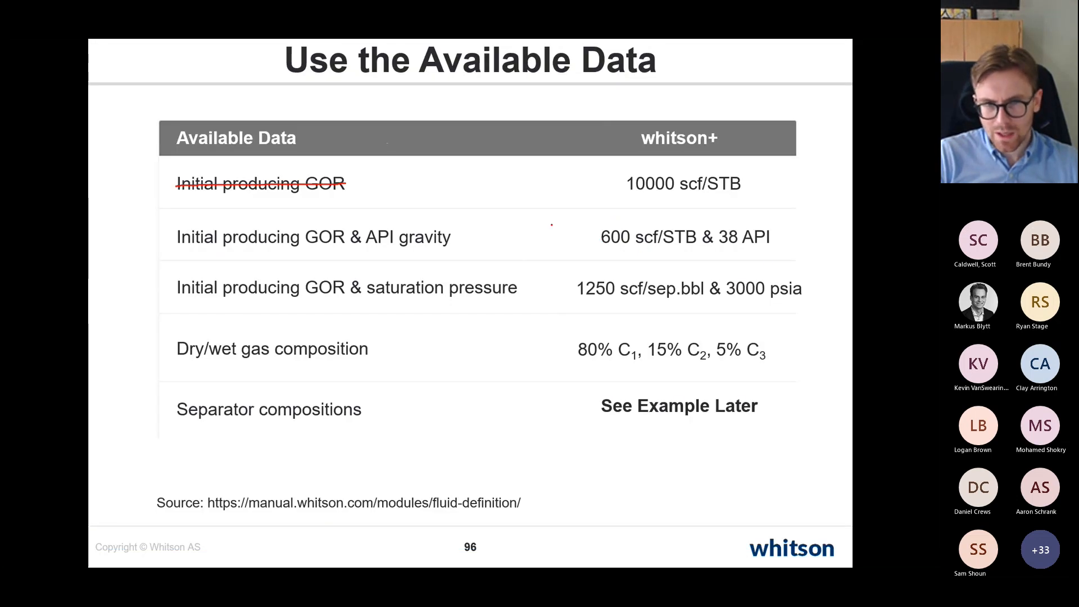
{"action": "key", "text": "alt+Tab"}
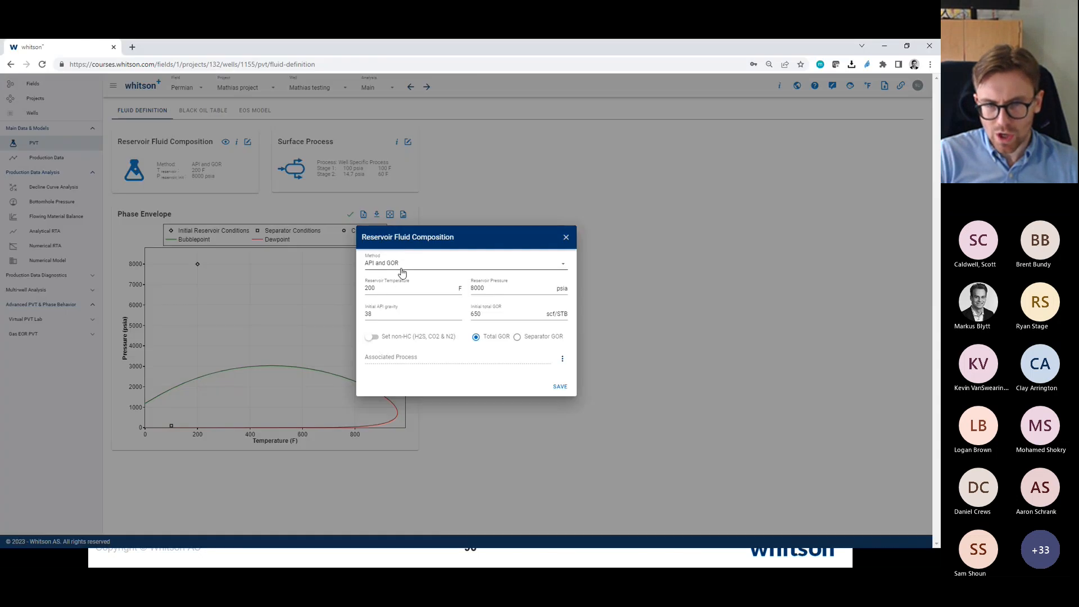
{"action": "left_click", "coordinate": [403, 273]}
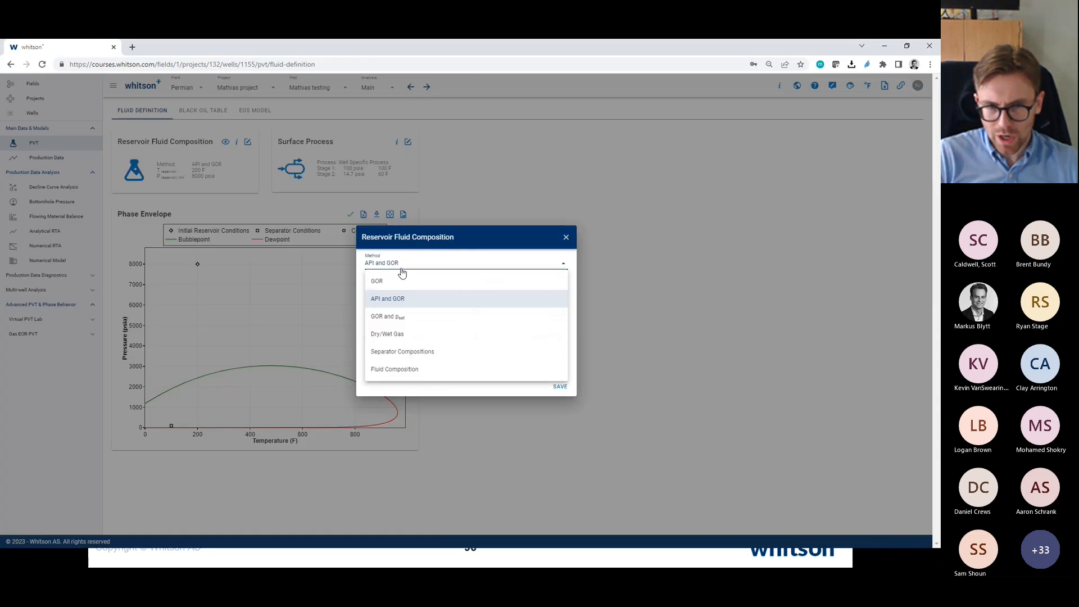
{"action": "left_click", "coordinate": [401, 303]}
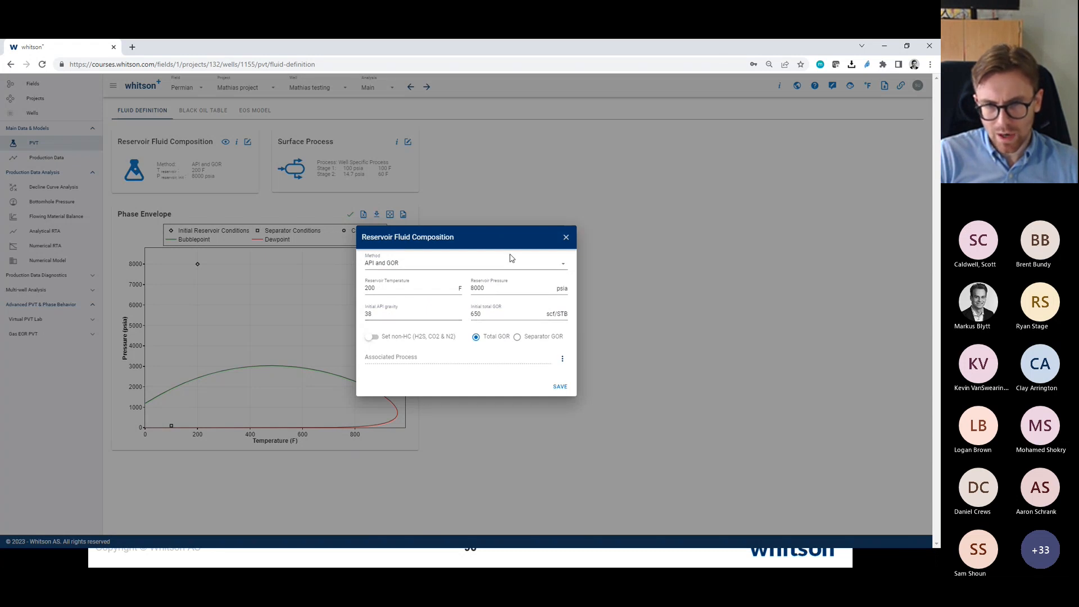
{"action": "key", "text": "alt+Tab"}
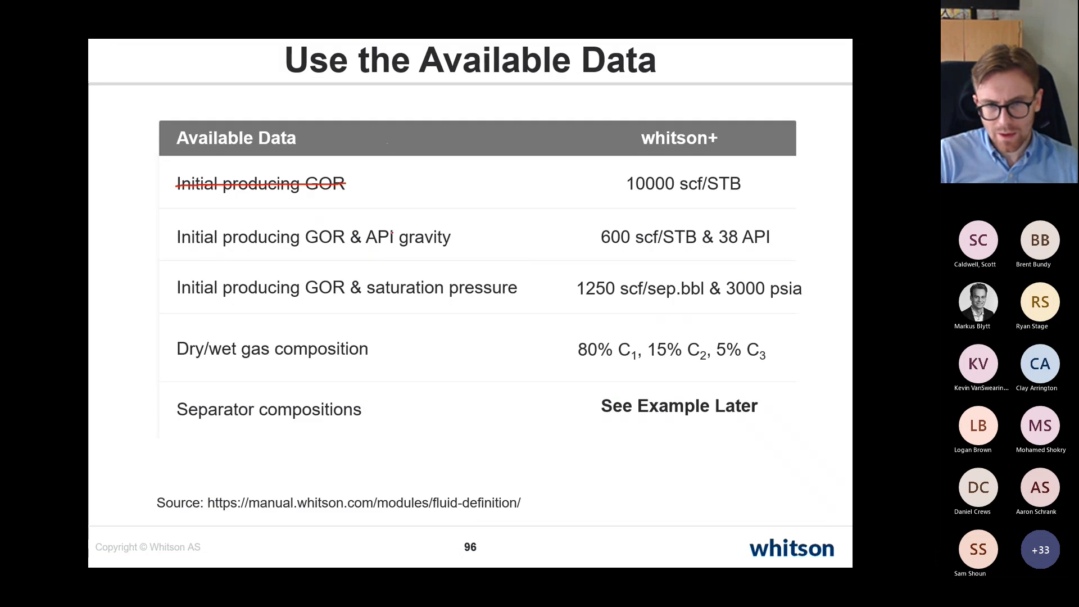
{"action": "key", "text": "alt+Tab"}
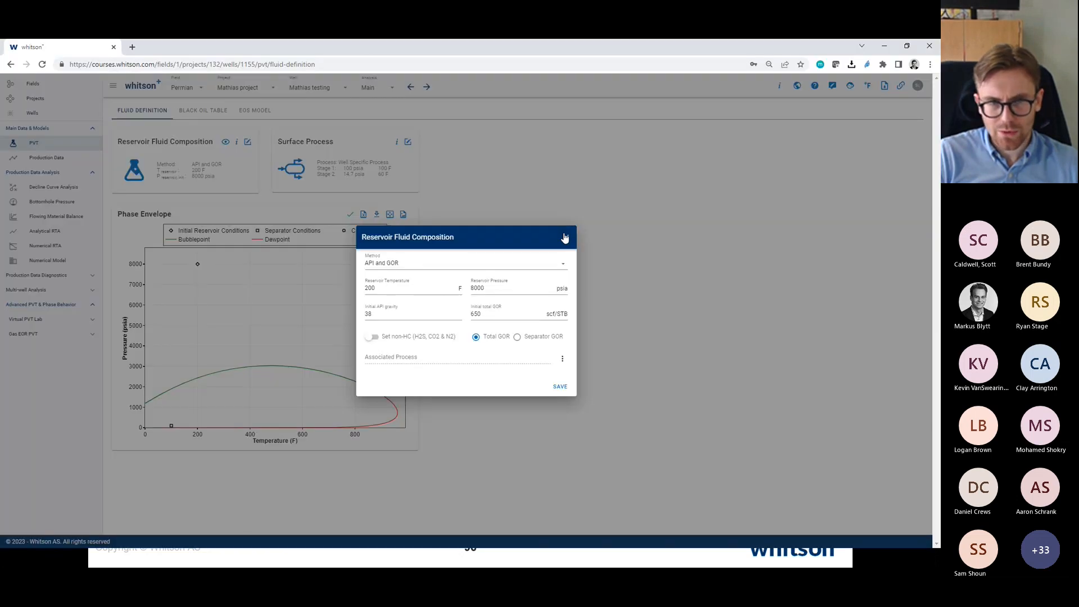
{"action": "left_click", "coordinate": [562, 239]}
Review the component mole percentages of the fluid calculated from API and GOR and close the composition
{"action": "left_click", "coordinate": [226, 142]}
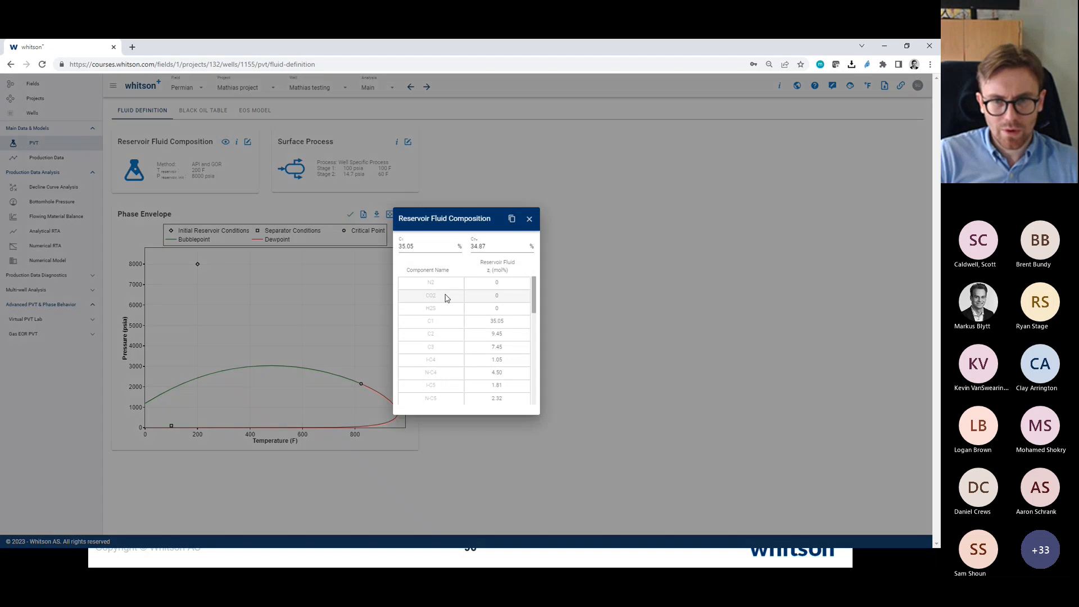
{"action": "scroll", "coordinate": [480, 352], "scroll_direction": "down", "scroll_amount": 10}
{"action": "scroll", "coordinate": [480, 351], "scroll_direction": "up", "scroll_amount": 10}
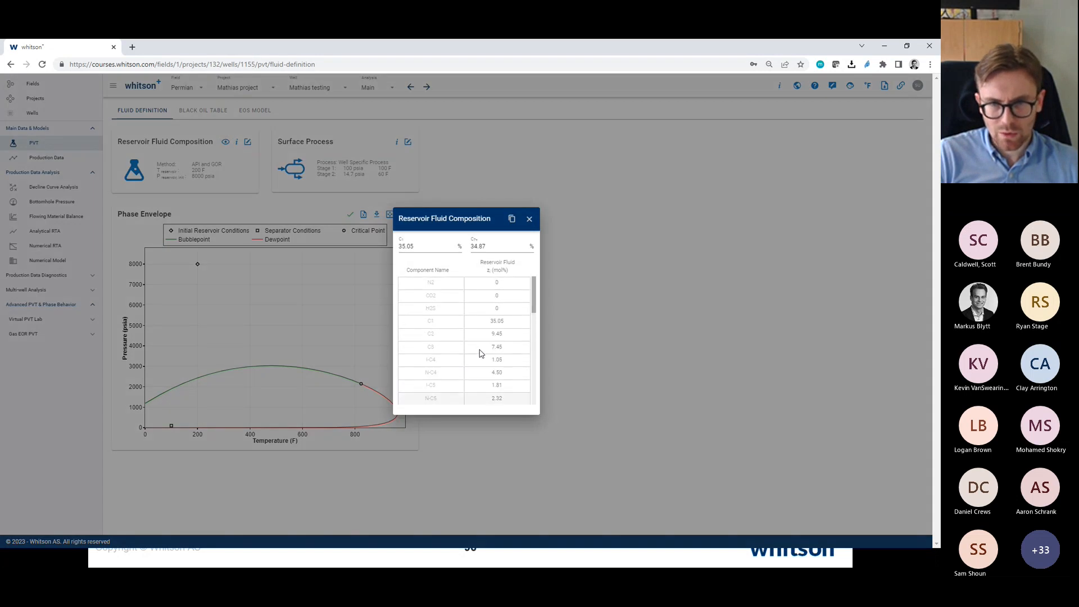
{"action": "left_click", "coordinate": [535, 221]}
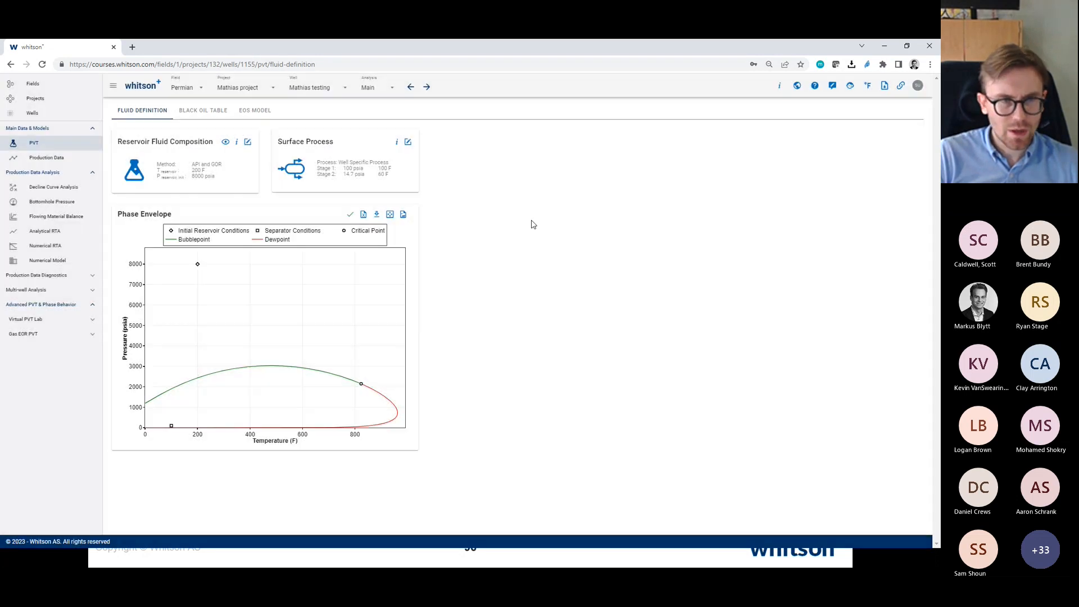
Check the black oil table and EOS overview, return to the phase envelope, and switch to the Use the Available Data slide
{"action": "left_click", "coordinate": [217, 111]}
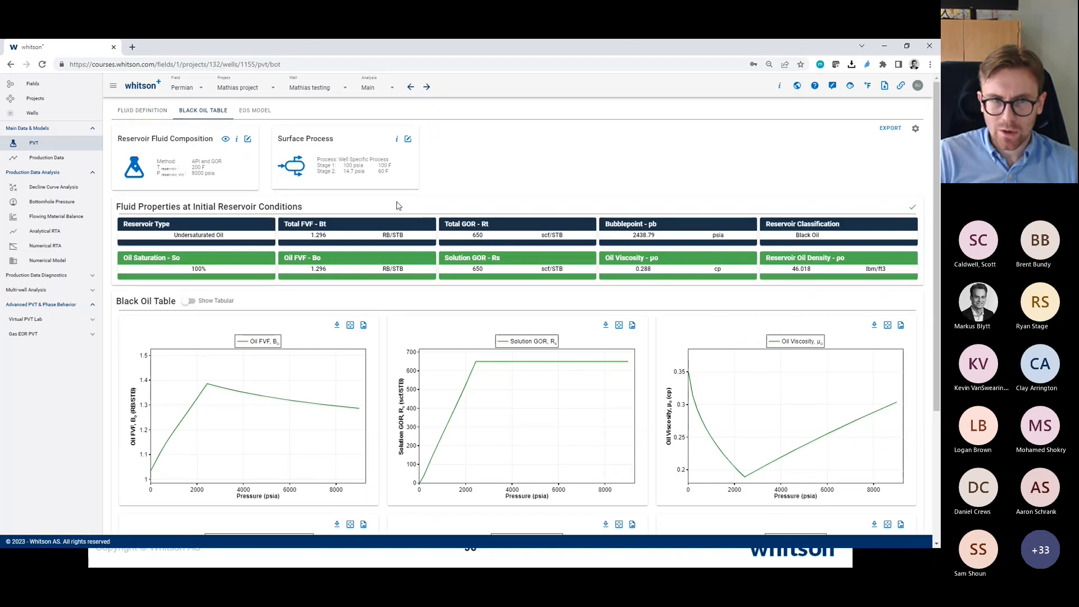
{"action": "left_click", "coordinate": [254, 111]}
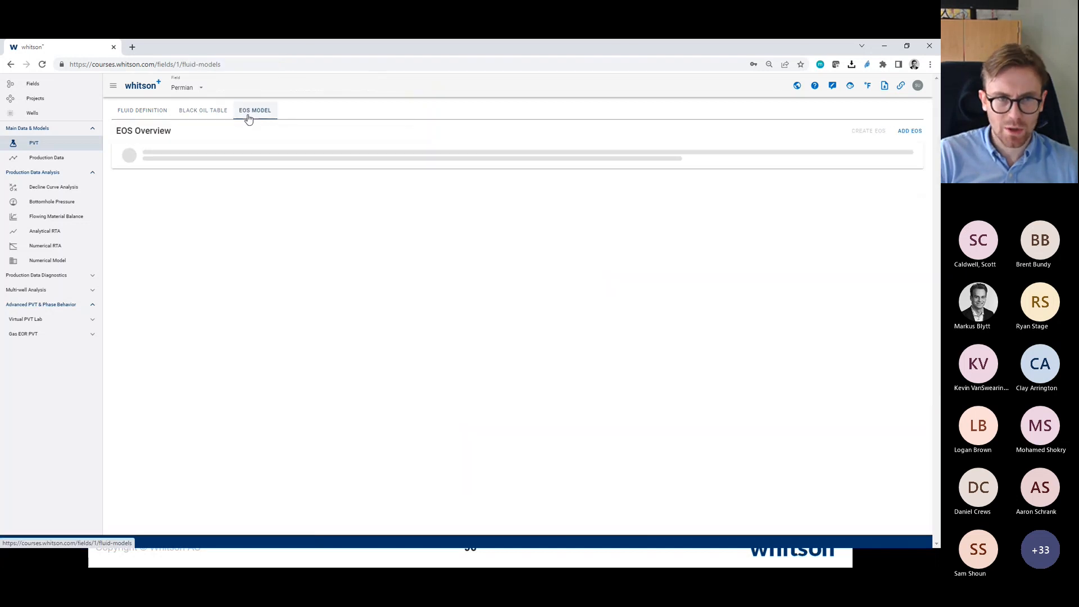
{"action": "left_click", "coordinate": [161, 118]}
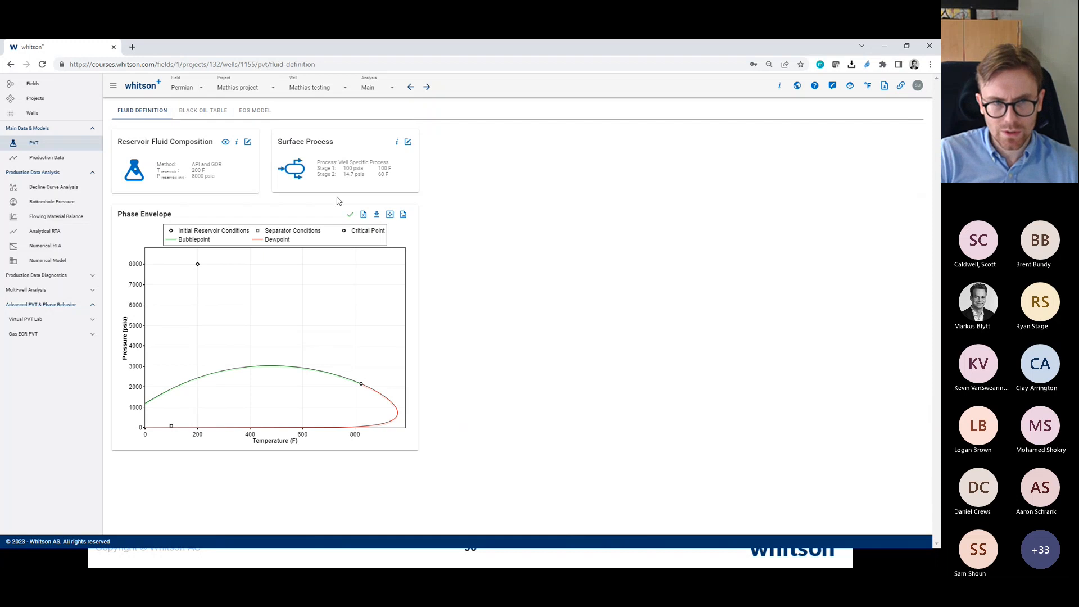
{"action": "key", "text": "alt+Tab"}
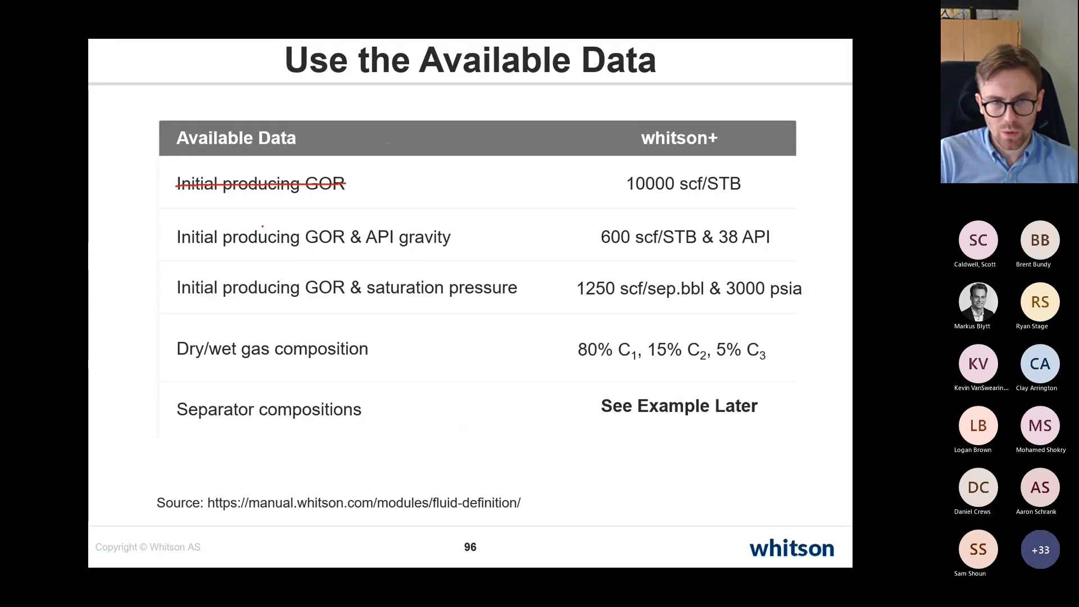
{"action": "key", "text": "alt+Tab"}
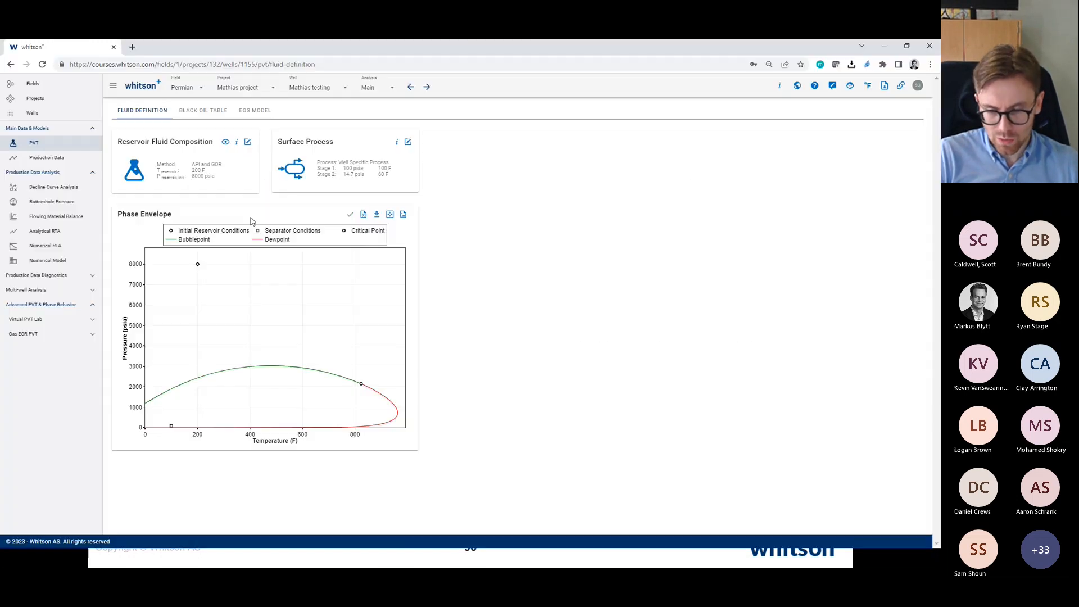
{"action": "key", "text": "alt+Tab"}
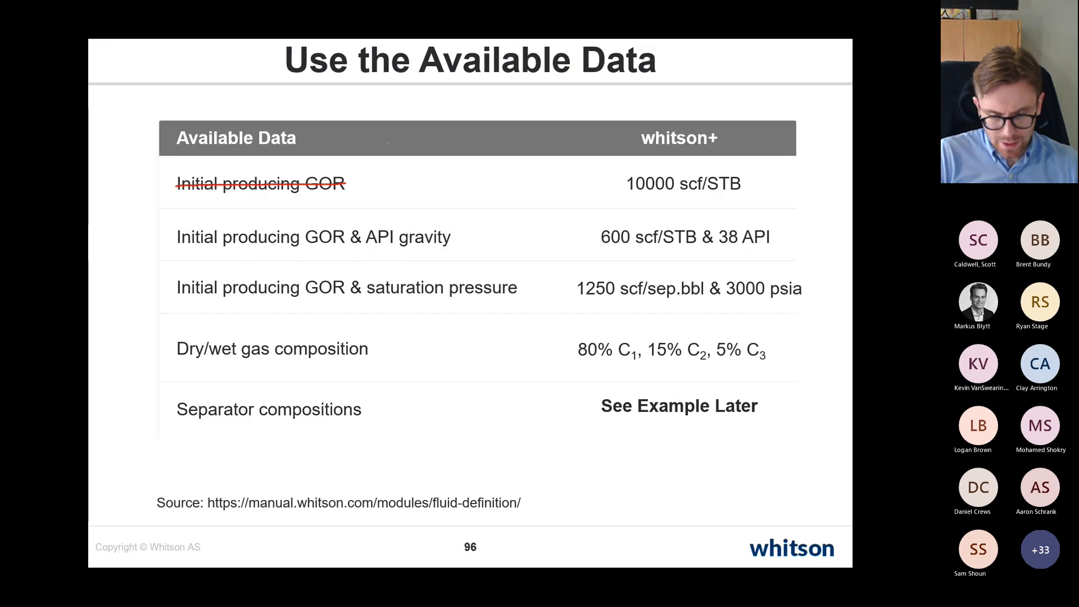
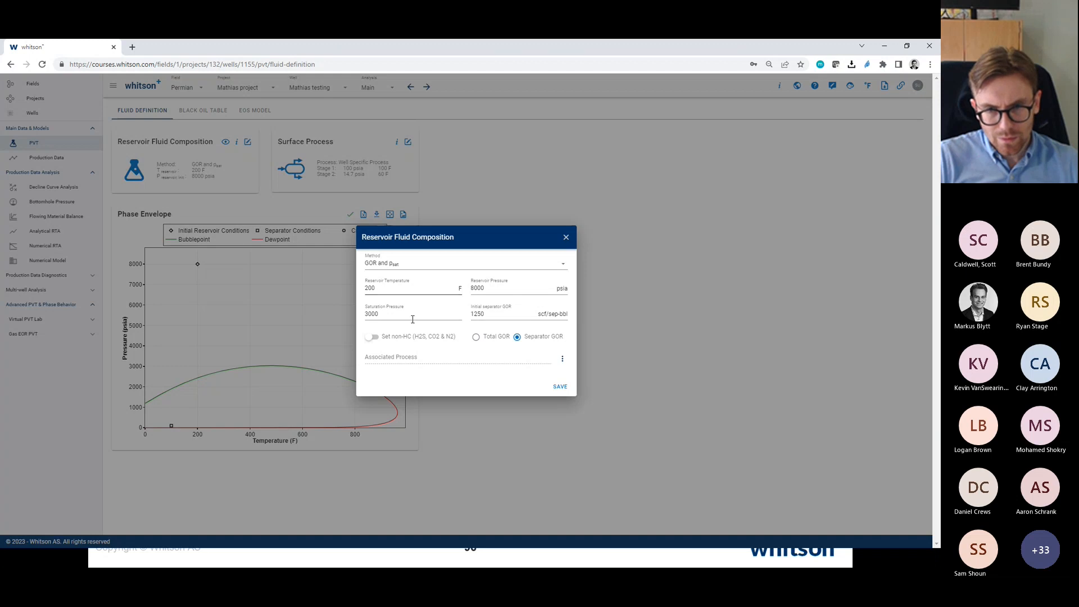
Save the GOR and psat fluid definition with 3000 psia saturation pressure and 1250 scf/sep-bbl initial separator GOR, and check it against the slide
{"action": "left_click", "coordinate": [560, 387]}
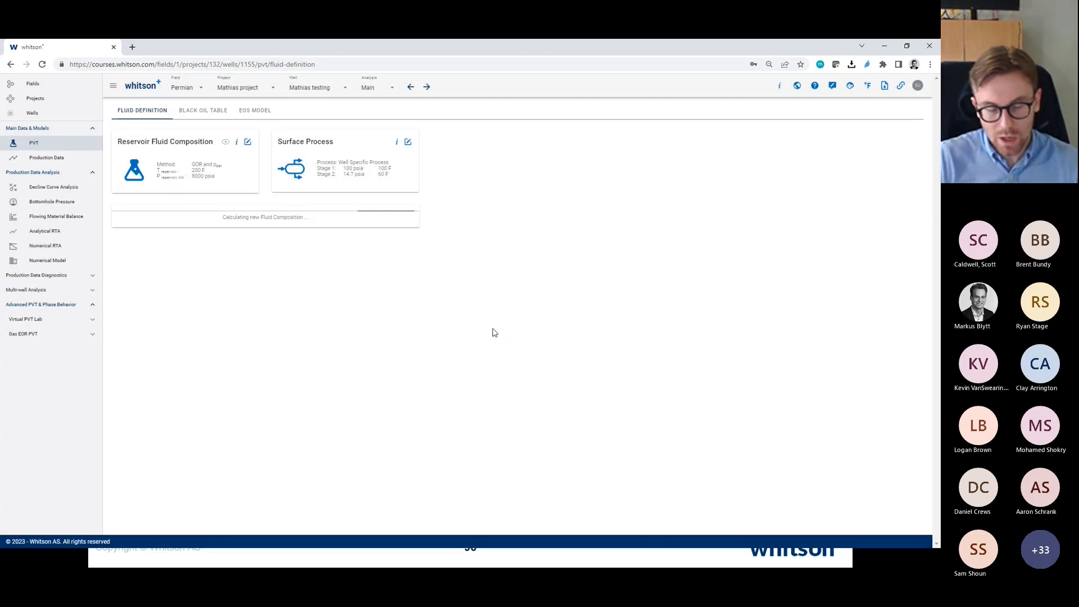
{"action": "key", "text": "alt+Tab"}
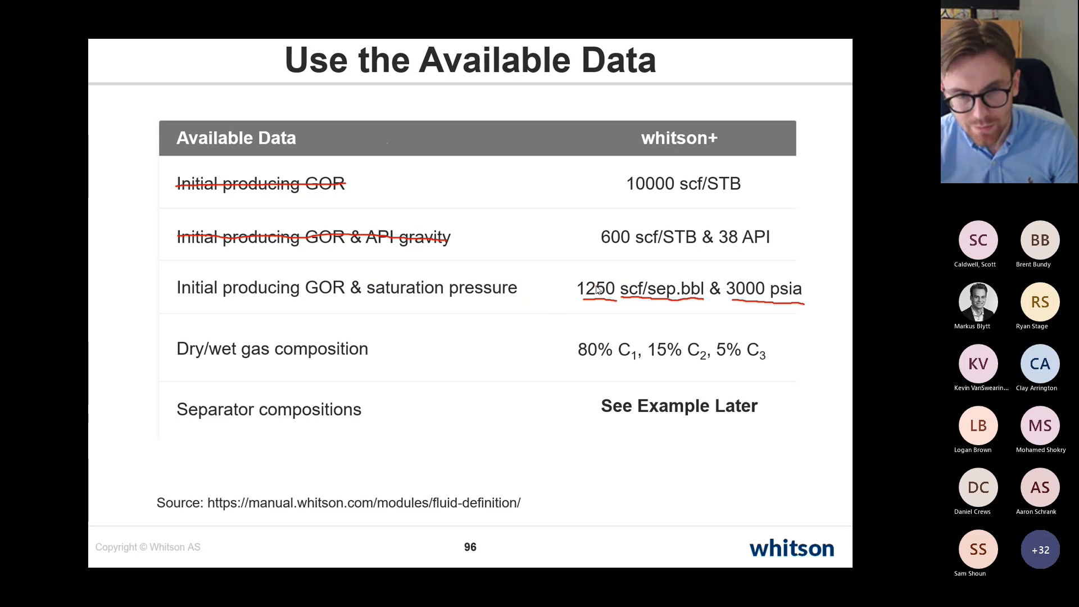
{"action": "key", "text": "alt+Tab"}
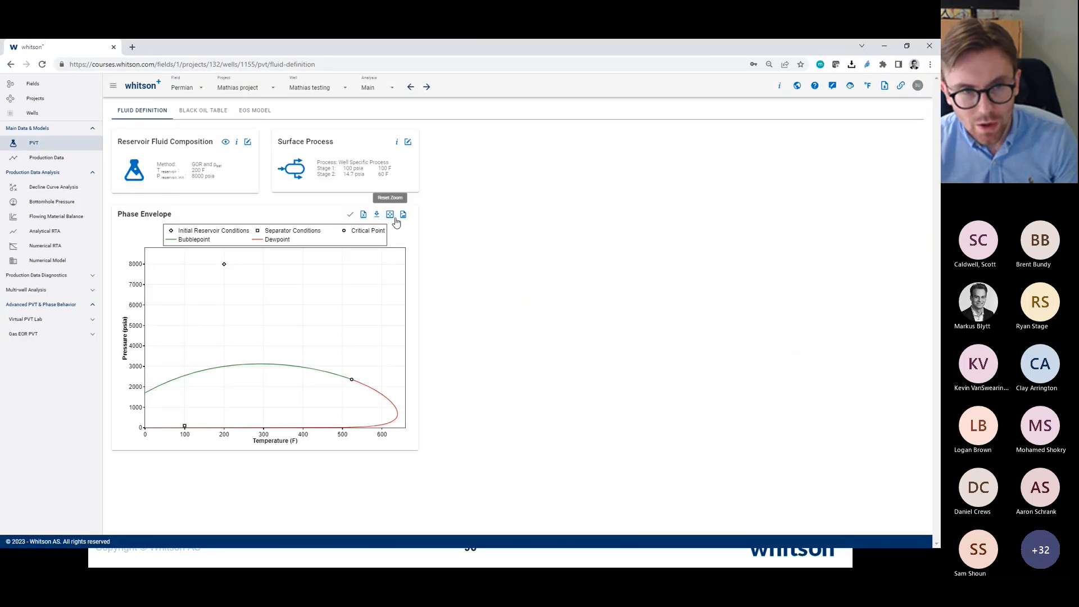
Review the component mole percentages of the fluid calculated from GOR and psat, and close the composition
{"action": "left_click", "coordinate": [227, 143]}
{"action": "scroll", "coordinate": [489, 360], "scroll_direction": "down", "scroll_amount": 4}
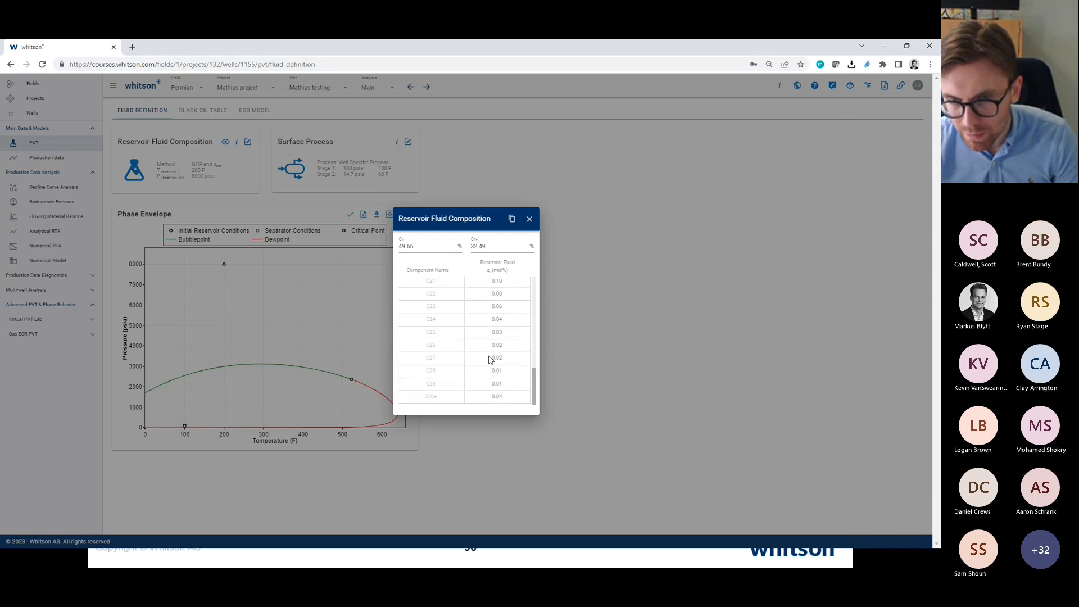
{"action": "left_click", "coordinate": [529, 219]}
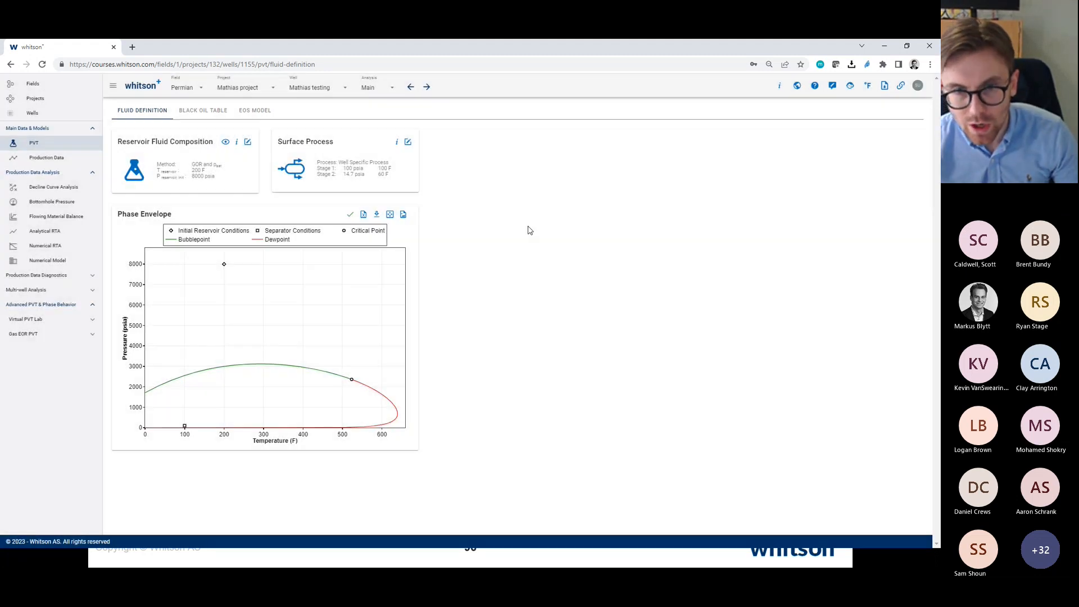
On the Use the Available Data slide, draw red check marks beside the GOR and the GOR & API gravity rows, and return to whitson+
{"action": "key", "text": "alt+Tab"}
{"action": "left_click_drag", "start_coordinate": [135, 185], "coordinate": [152, 181]}
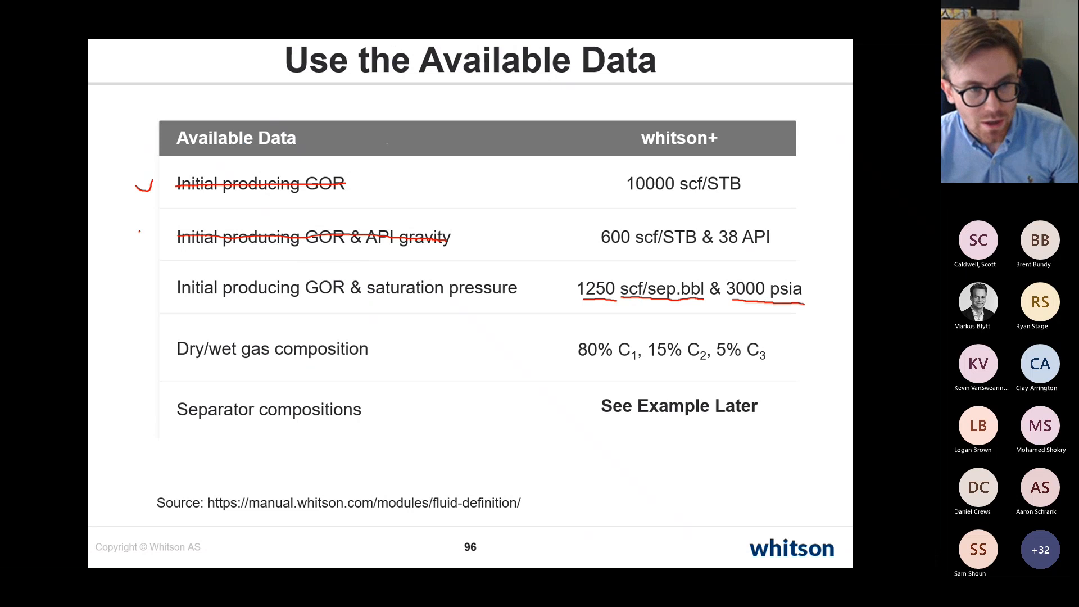
{"action": "left_click_drag", "start_coordinate": [139, 232], "coordinate": [161, 229]}
{"action": "key", "text": "alt+Tab"}
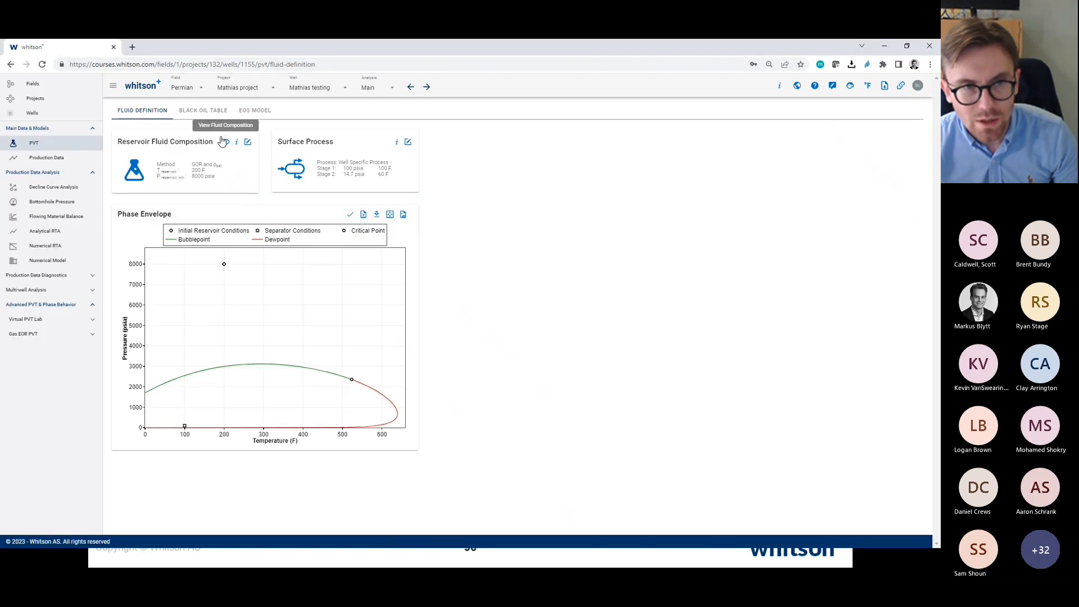
Check the fluid properties in the black oil table and the EOS model, and return to the fluid definition
{"action": "left_click", "coordinate": [203, 111]}
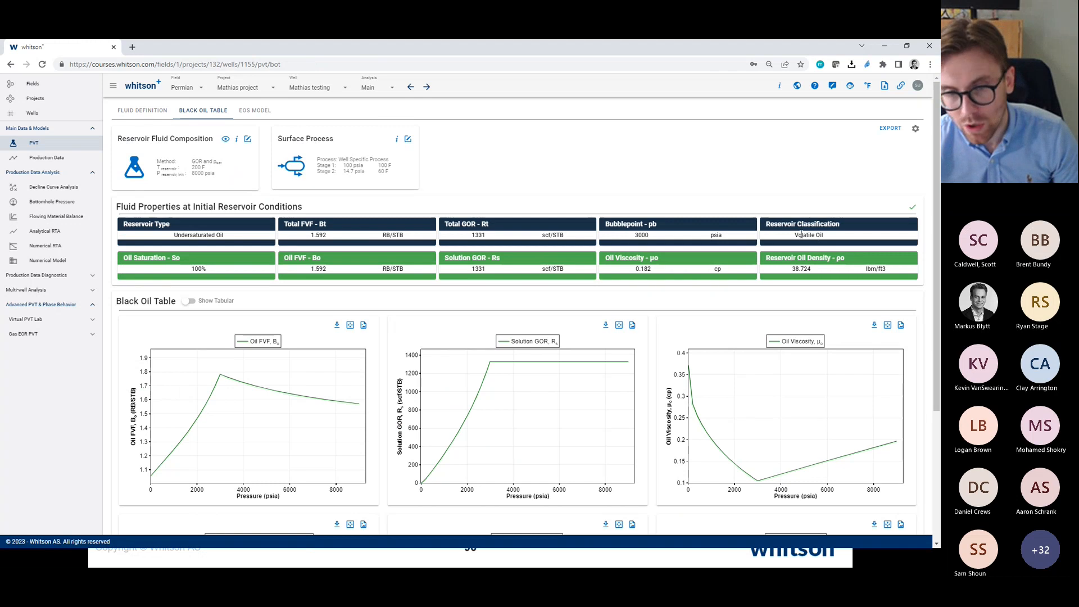
{"action": "left_click", "coordinate": [156, 111]}
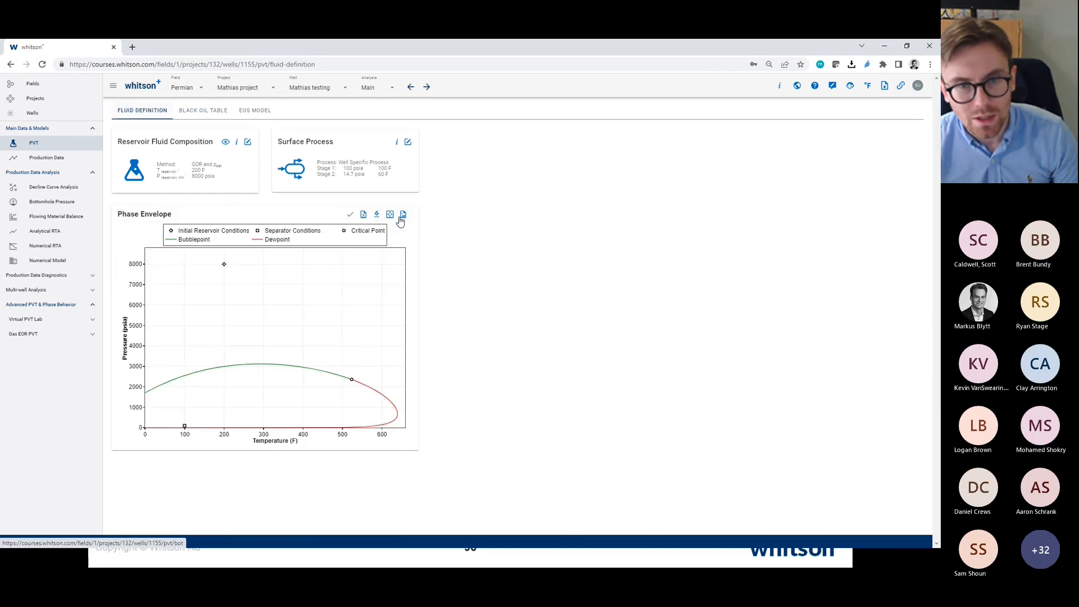
{"action": "left_click", "coordinate": [258, 112]}
{"action": "left_click", "coordinate": [126, 112]}
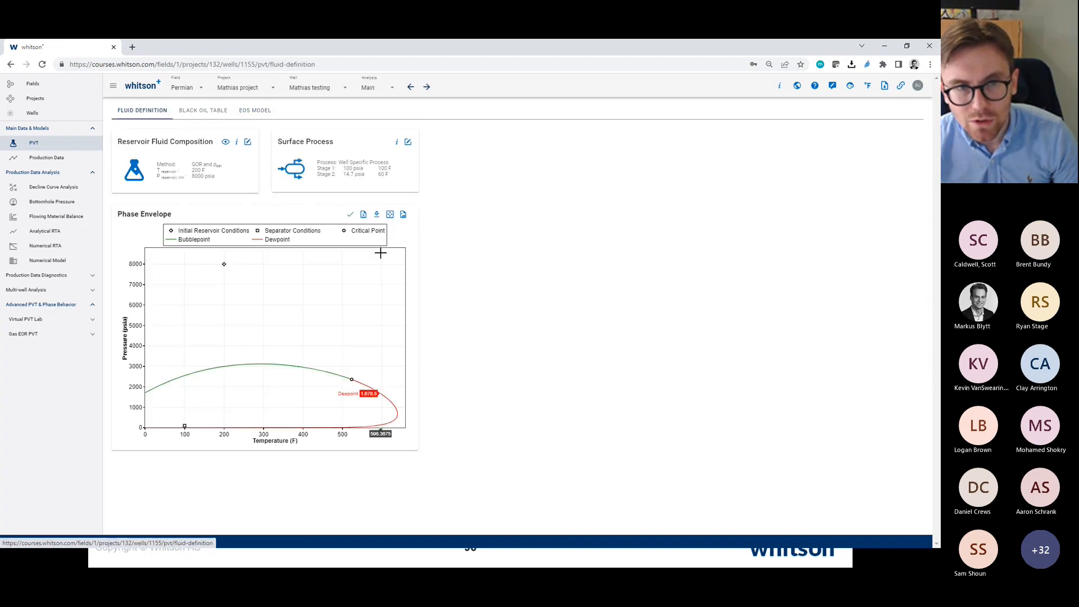
Review the reservoir fluid composition down to the heaviest component, and check the bubblepoint pressure at initial reservoir conditions
{"action": "left_click", "coordinate": [225, 142]}
{"action": "scroll", "coordinate": [485, 374], "scroll_direction": "down", "scroll_amount": 5}
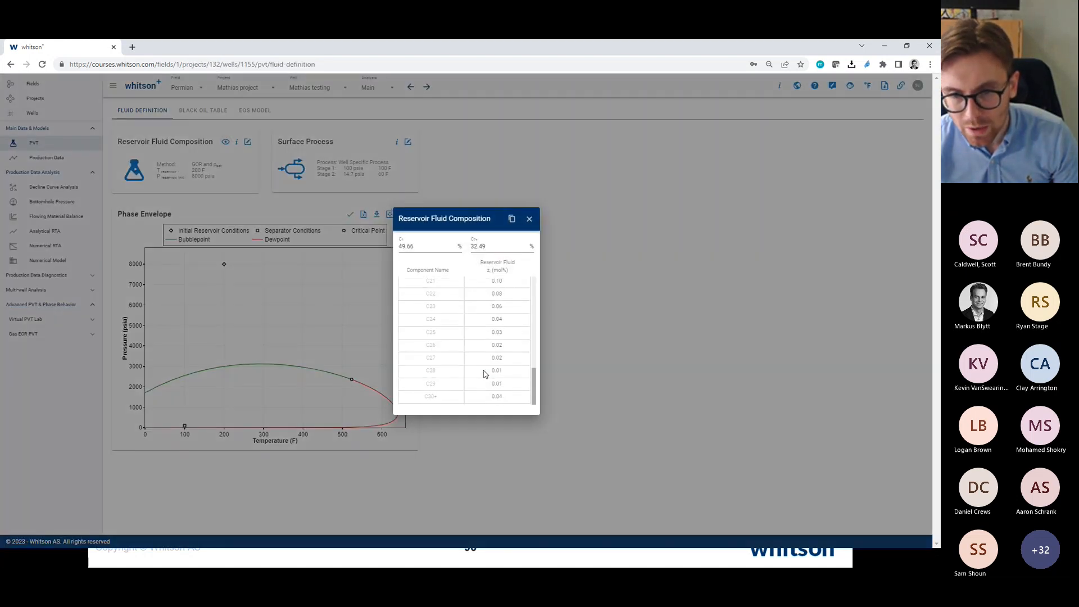
{"action": "left_click", "coordinate": [529, 218]}
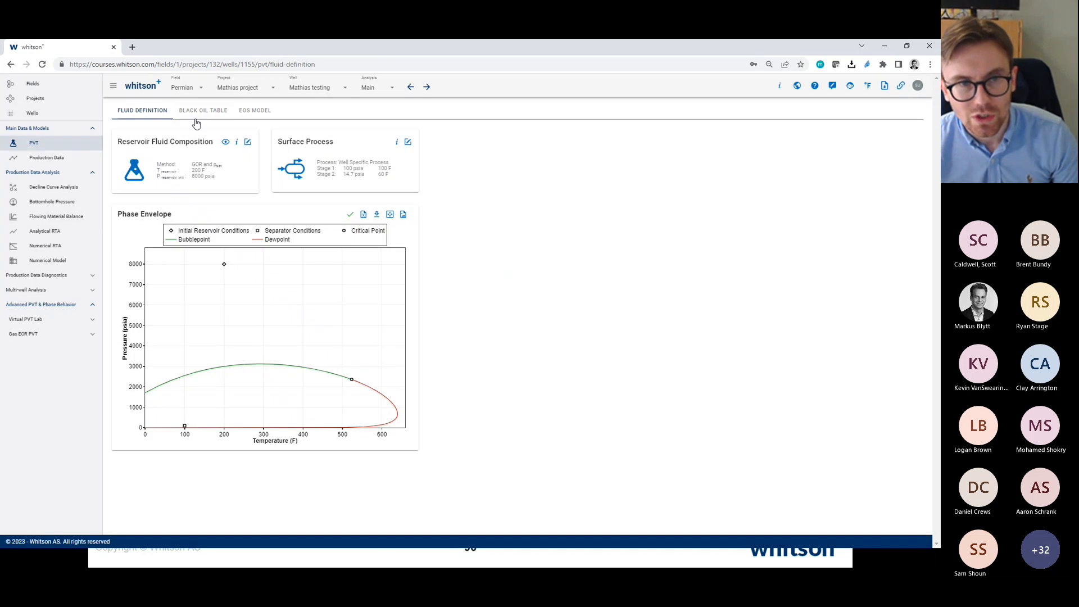
{"action": "left_click", "coordinate": [198, 115]}
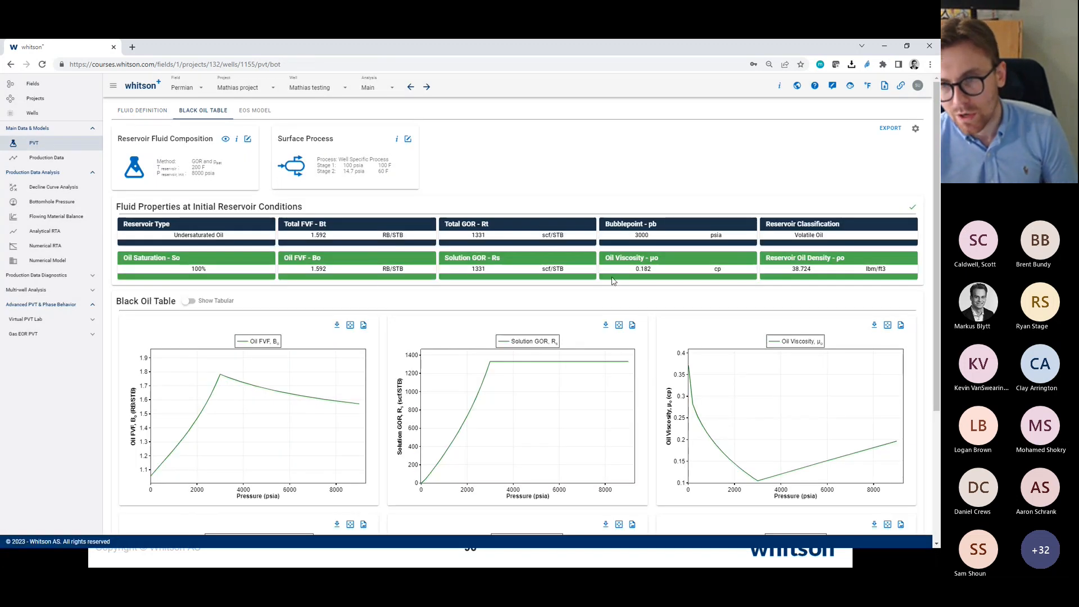
{"action": "double_click", "coordinate": [644, 235]}
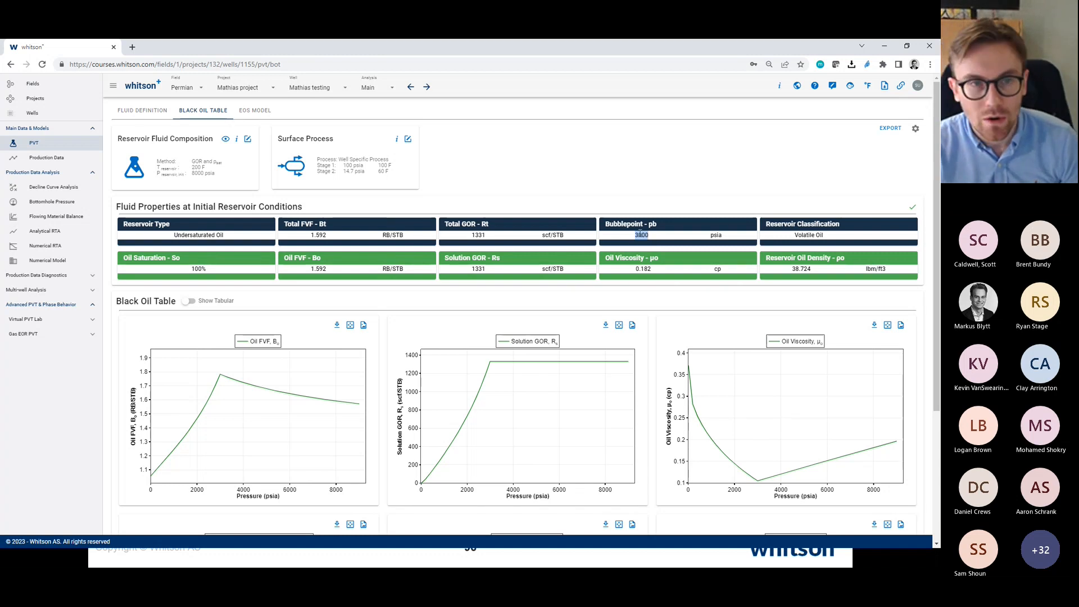
{"action": "left_click", "coordinate": [142, 110]}
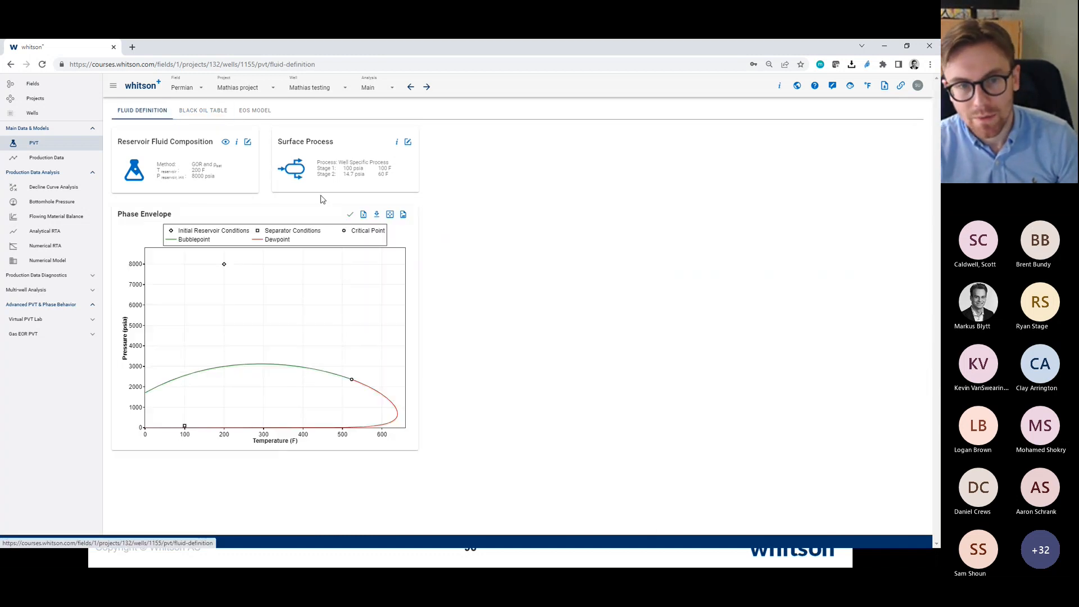
On the slide, check off and strike through the Initial producing GOR & saturation pressure row, and return to whitson+
{"action": "key", "text": "alt+Tab"}
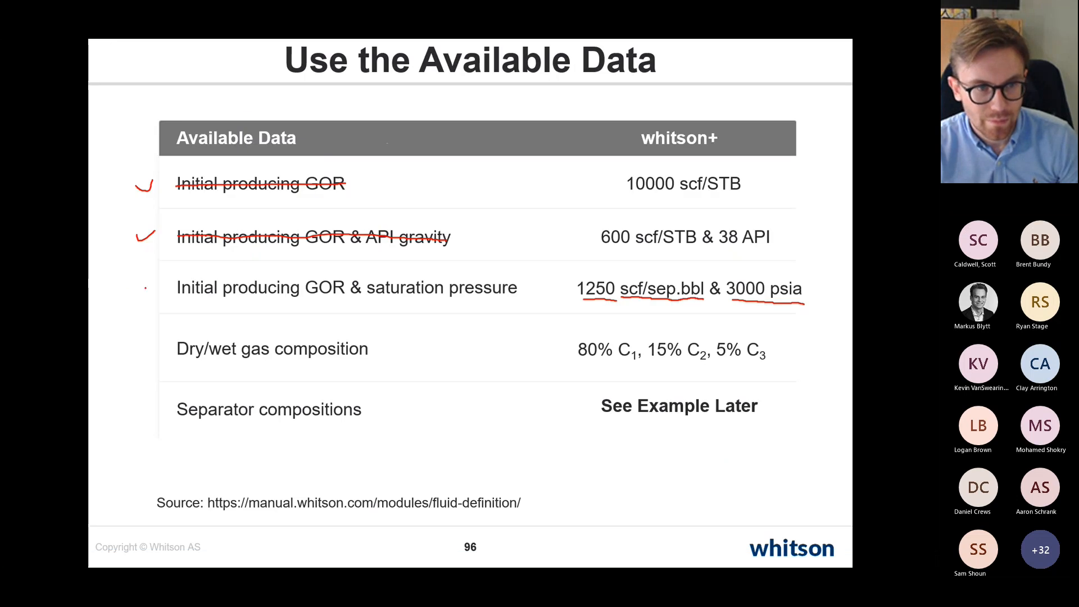
{"action": "left_click_drag", "start_coordinate": [129, 286], "coordinate": [146, 283]}
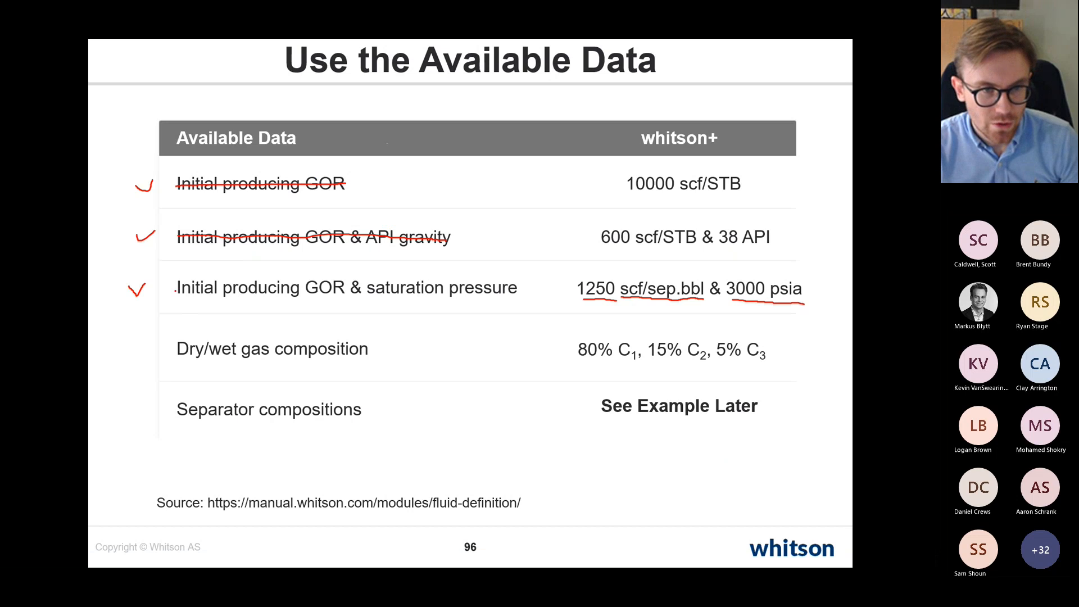
{"action": "left_click_drag", "start_coordinate": [175, 290], "coordinate": [516, 286]}
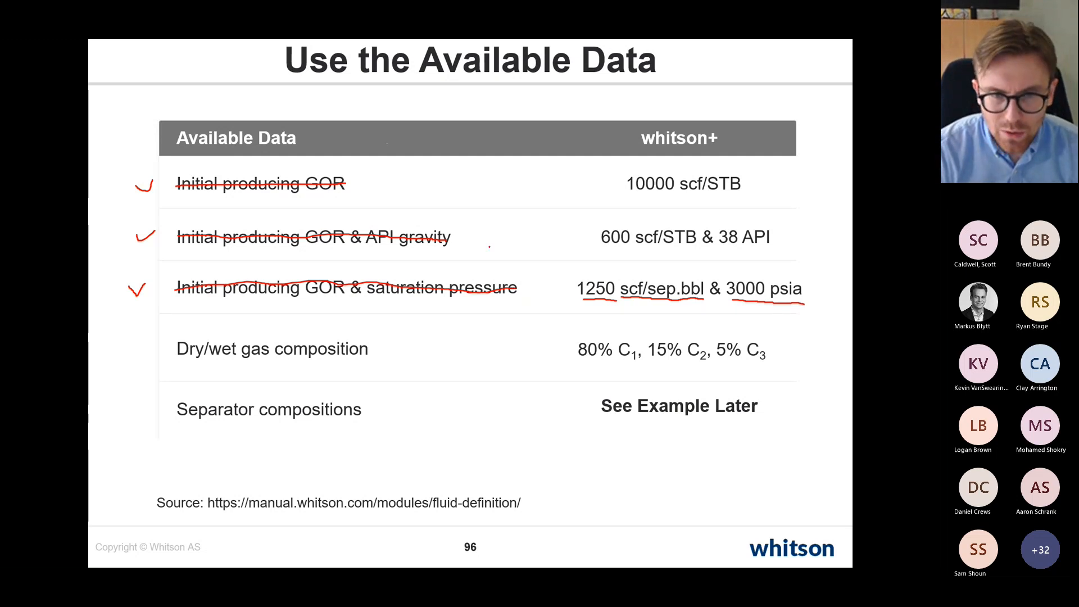
{"action": "key", "text": "alt+Tab"}
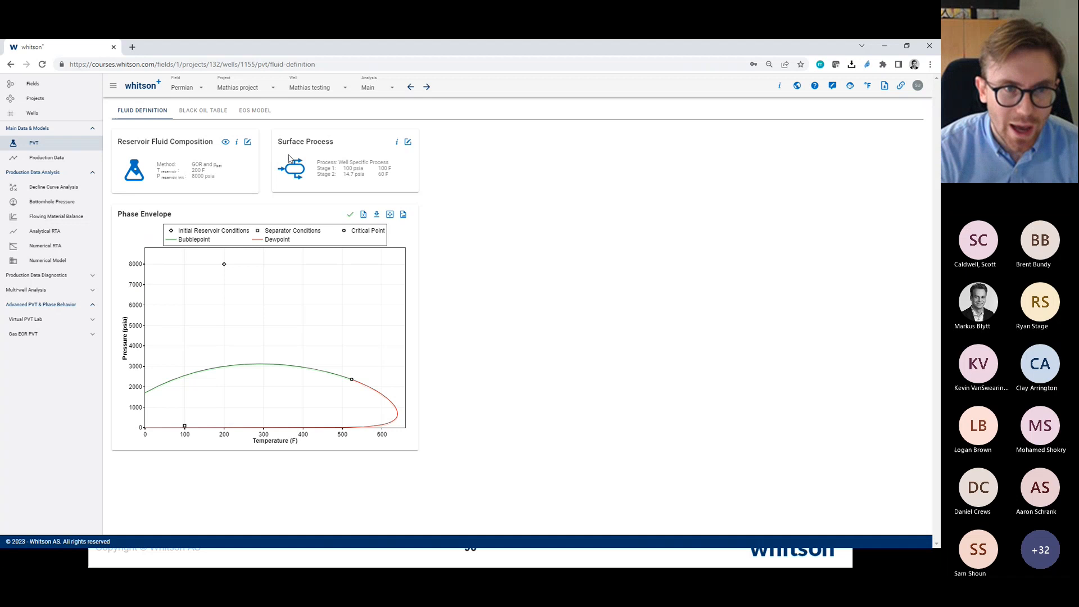
Change the reservoir fluid method to Dry/Wet Gas with Dry Gas Composition input, and consult the slide for the component percentages
{"action": "left_click", "coordinate": [247, 142]}
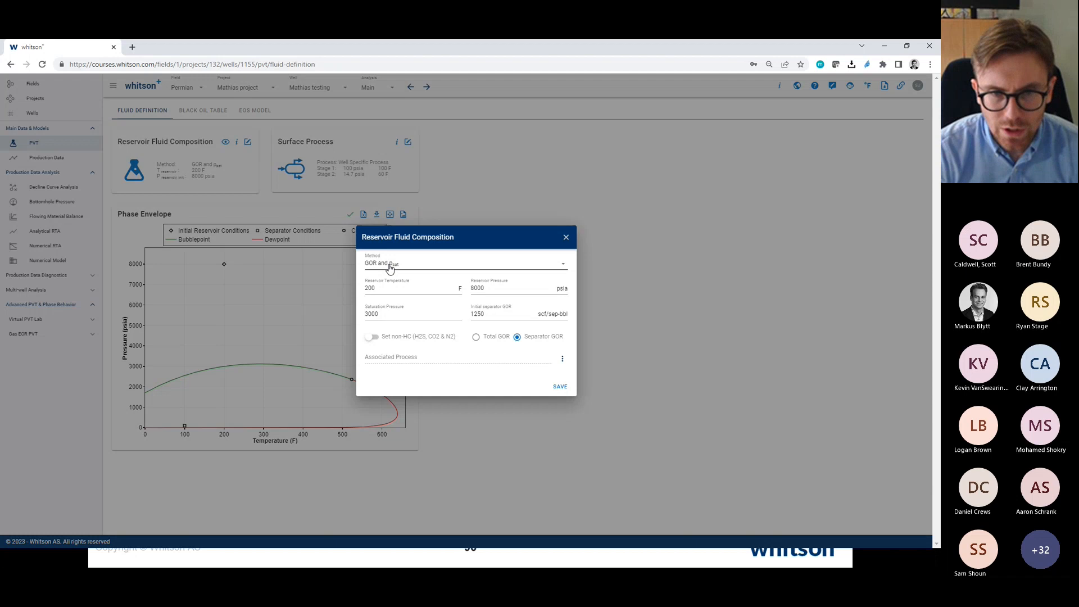
{"action": "left_click", "coordinate": [389, 269]}
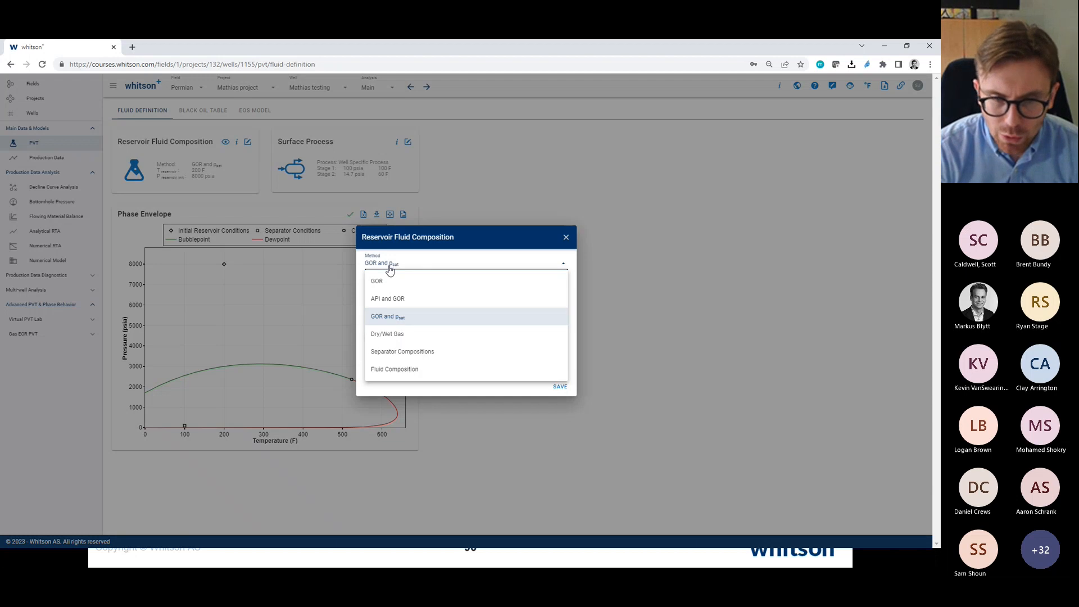
{"action": "left_click", "coordinate": [390, 338]}
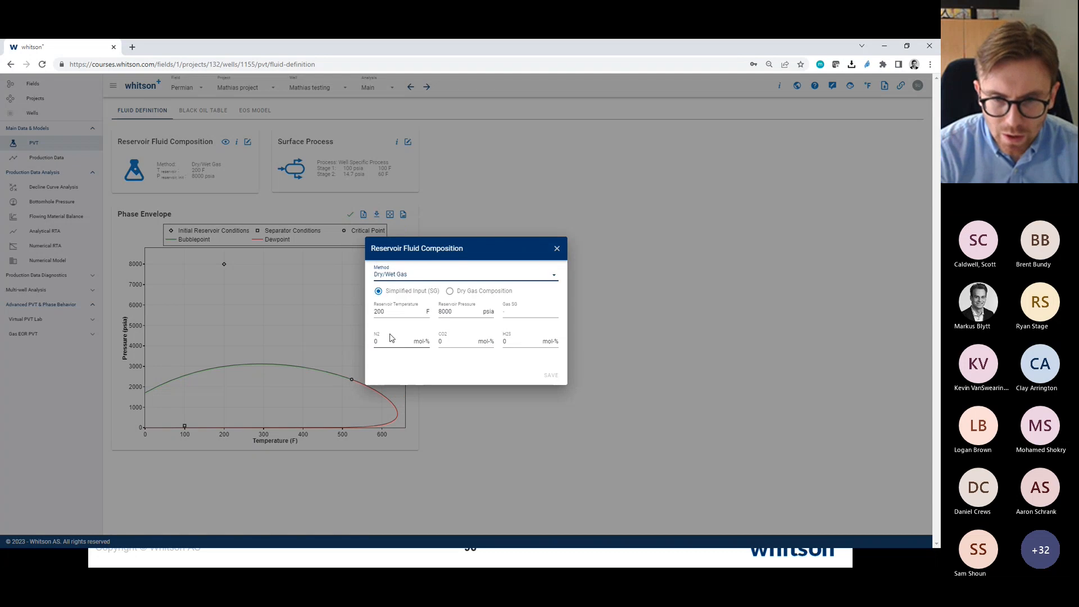
{"action": "key", "text": "alt+Tab"}
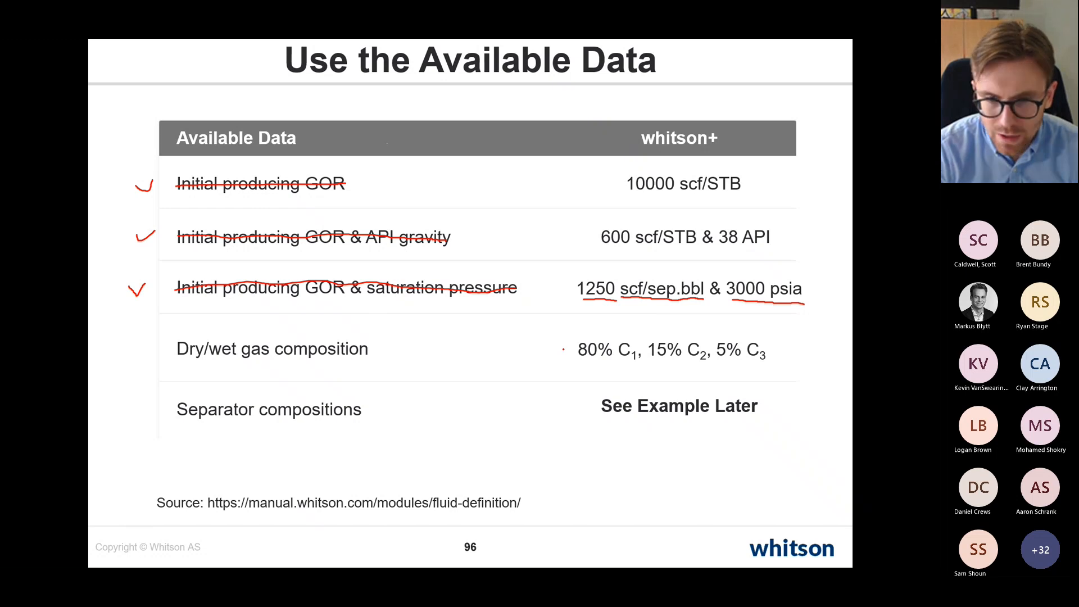
{"action": "key", "text": "alt+Tab"}
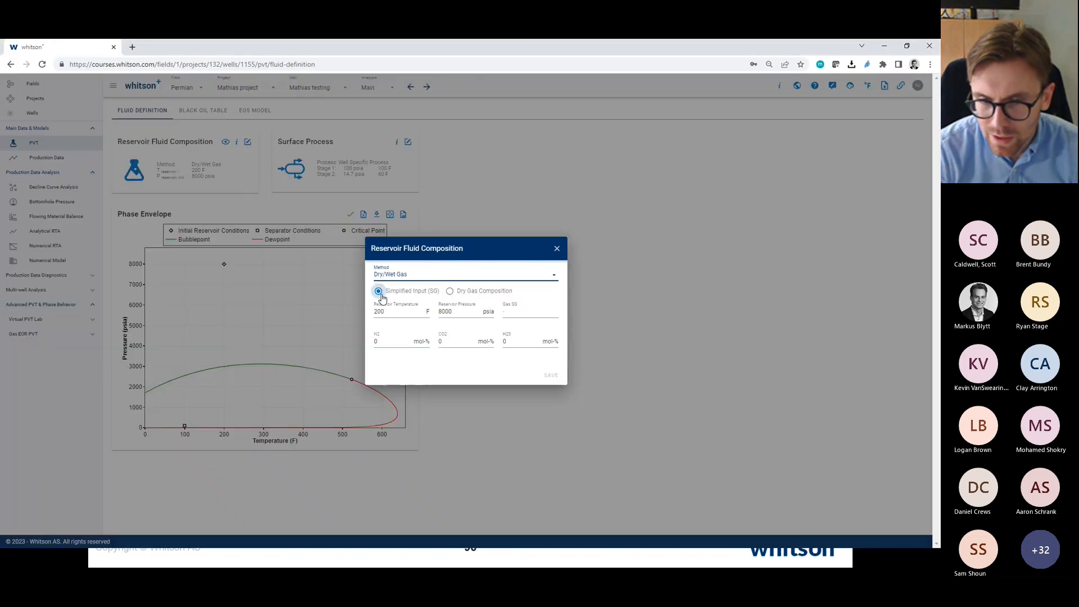
{"action": "left_click", "coordinate": [450, 292]}
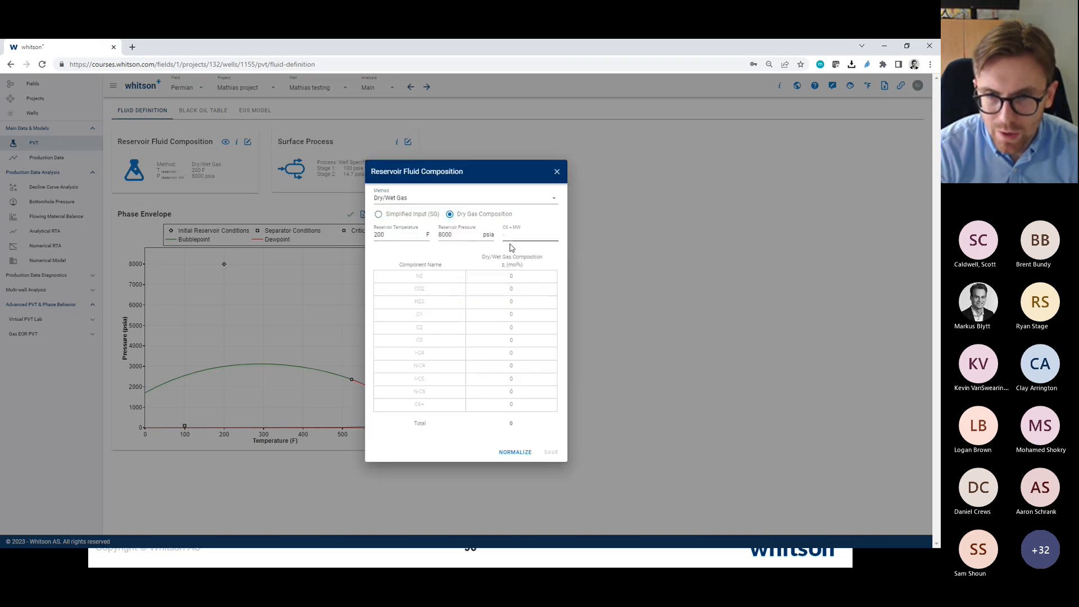
{"action": "key", "text": "alt+Tab"}
{"action": "key", "text": "alt+Tab"}
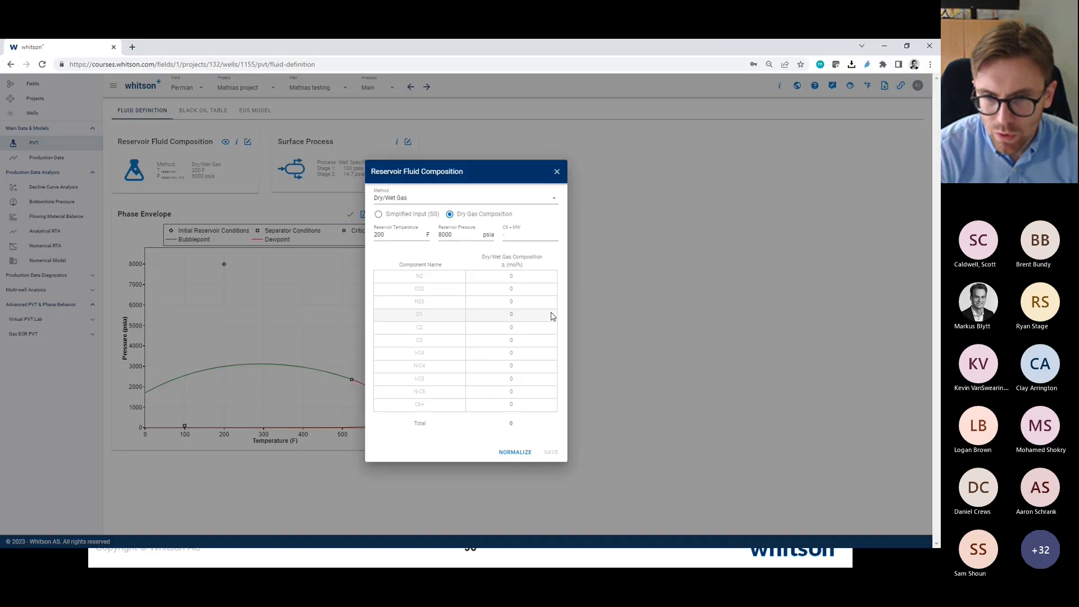
Set C1 to 80 mol% in the dry/wet gas composition and check the slide for the C2 percentage
{"action": "left_click", "coordinate": [530, 278]}
{"action": "type", "text": "9"}
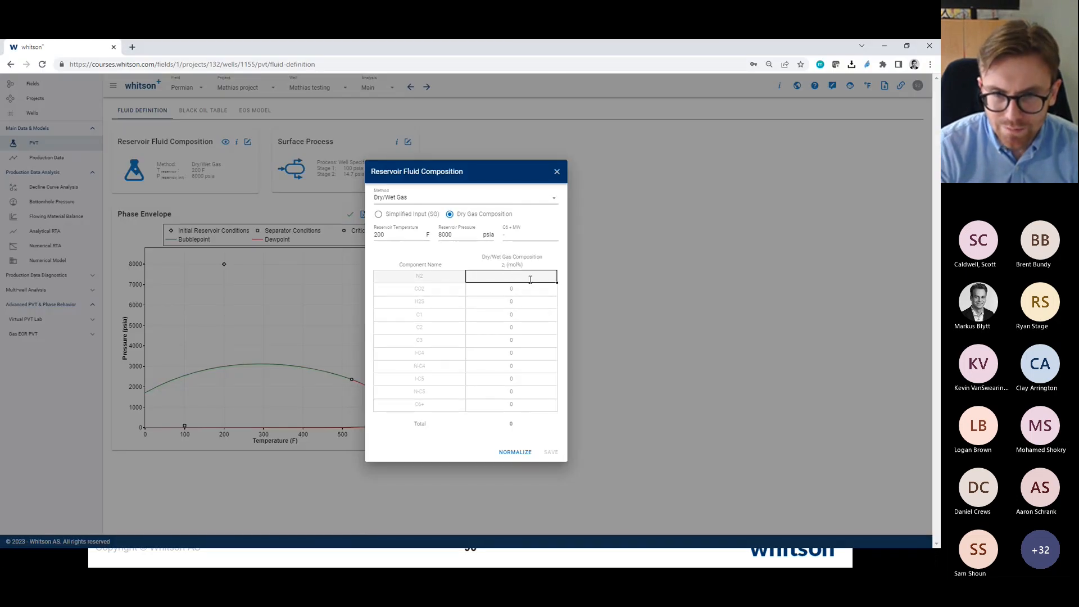
{"action": "left_click", "coordinate": [521, 302]}
{"action": "left_click", "coordinate": [514, 319]}
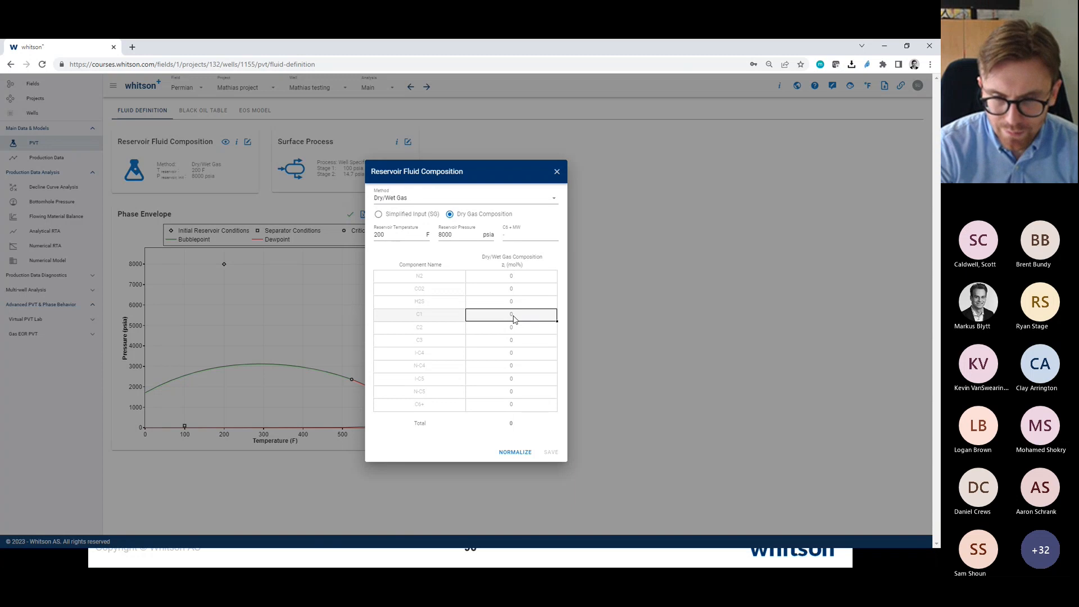
{"action": "type", "text": "80"}
{"action": "key", "text": "Return"}
{"action": "key", "text": "alt+Tab"}
{"action": "key", "text": "alt+Tab"}
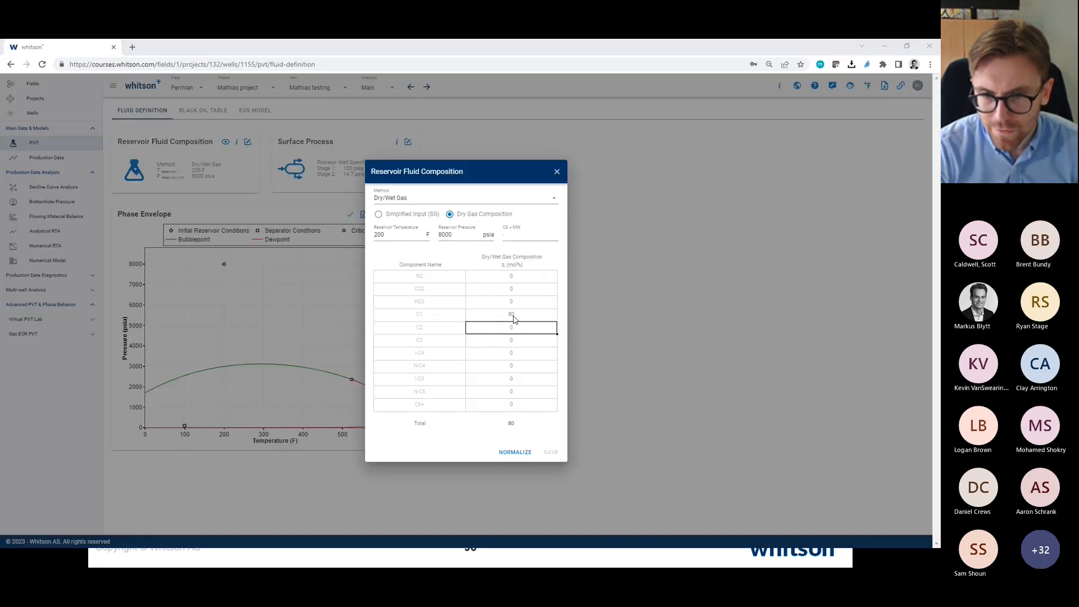
Set C2 to 15 mol% and C3 to 5 mol% in the dry/wet gas composition, following the slide
{"action": "type", "text": "14"}
{"action": "key", "text": "BackSpace"}
{"action": "type", "text": "5"}
{"action": "key", "text": "Return"}
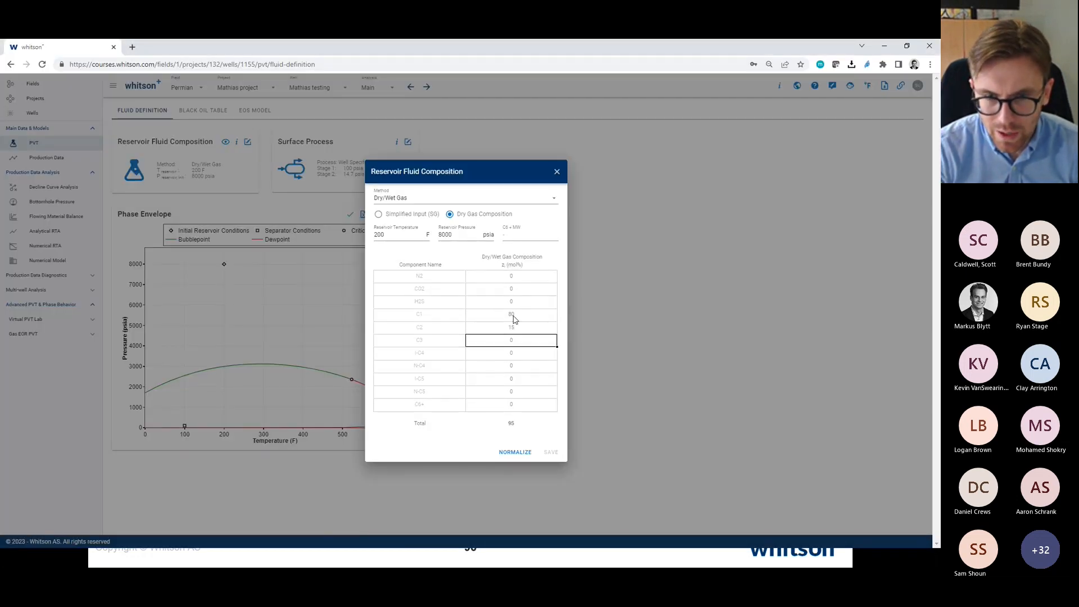
{"action": "key", "text": "alt+Tab"}
{"action": "key", "text": "alt+Tab"}
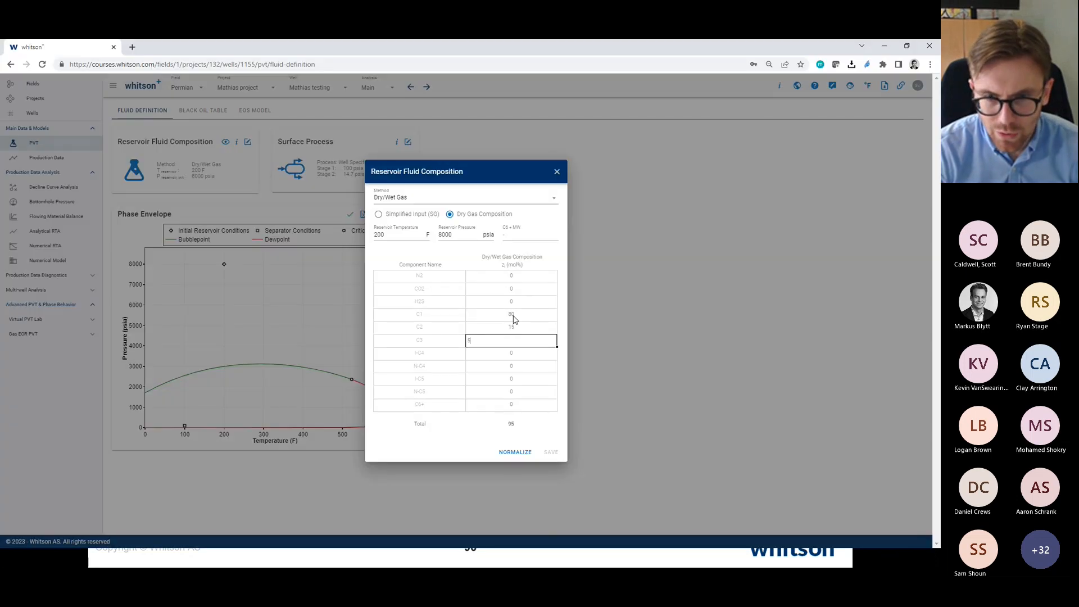
{"action": "type", "text": "5"}
{"action": "key", "text": "Return"}
Set the C6+ molecular weight to 90 and save the dry/wet gas fluid definition
{"action": "left_click", "coordinate": [521, 234]}
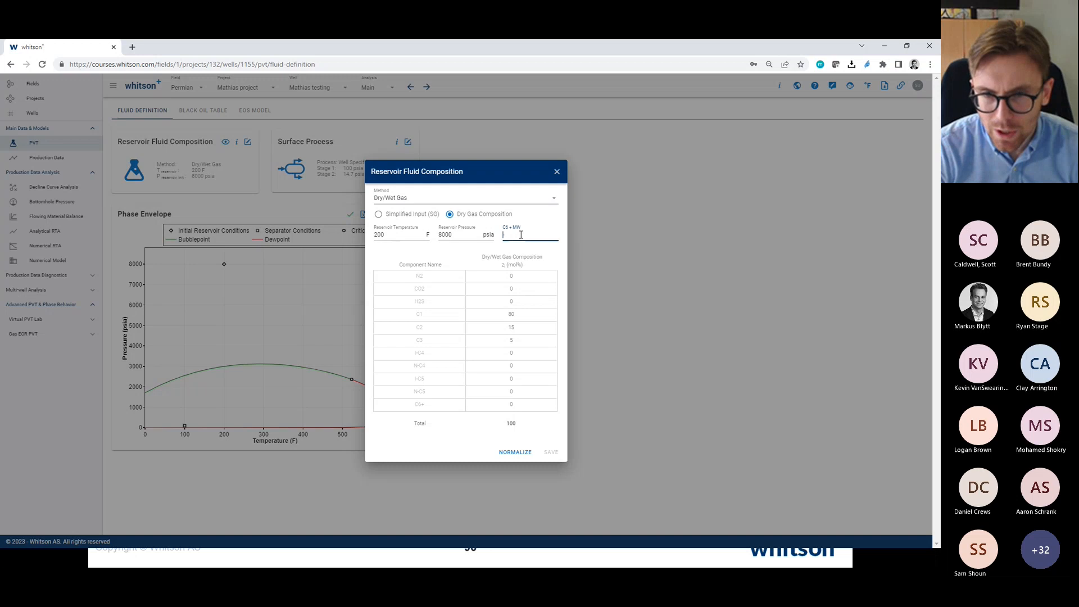
{"action": "type", "text": "90"}
{"action": "left_click", "coordinate": [537, 250]}
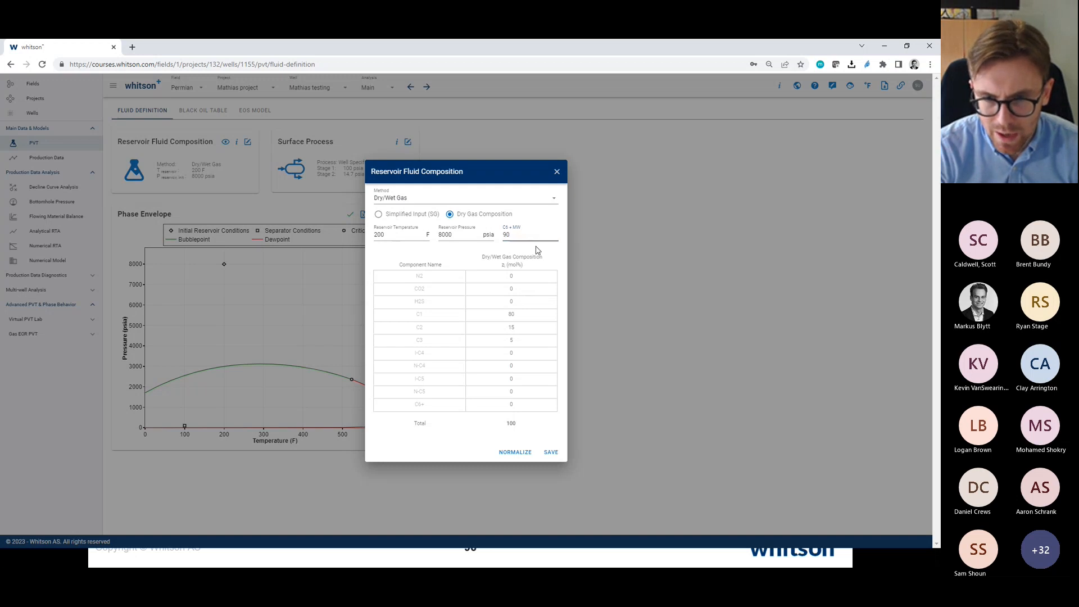
{"action": "left_click", "coordinate": [543, 456]}
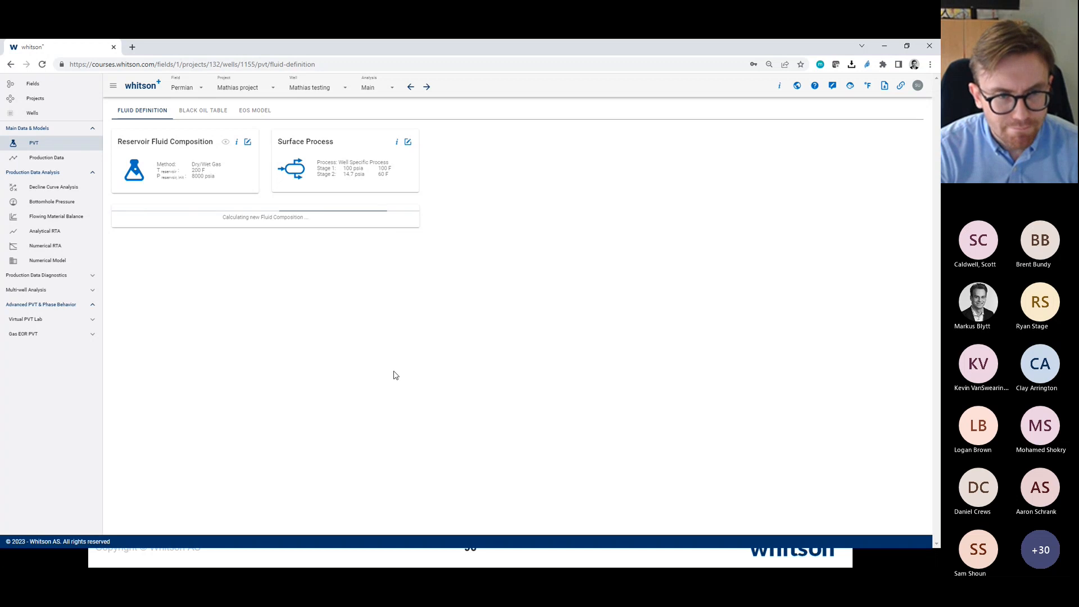
Check off and strike through the Dry/wet gas composition row on the slide, and compare it with the recalculated phase envelope
{"action": "key", "text": "alt+Tab"}
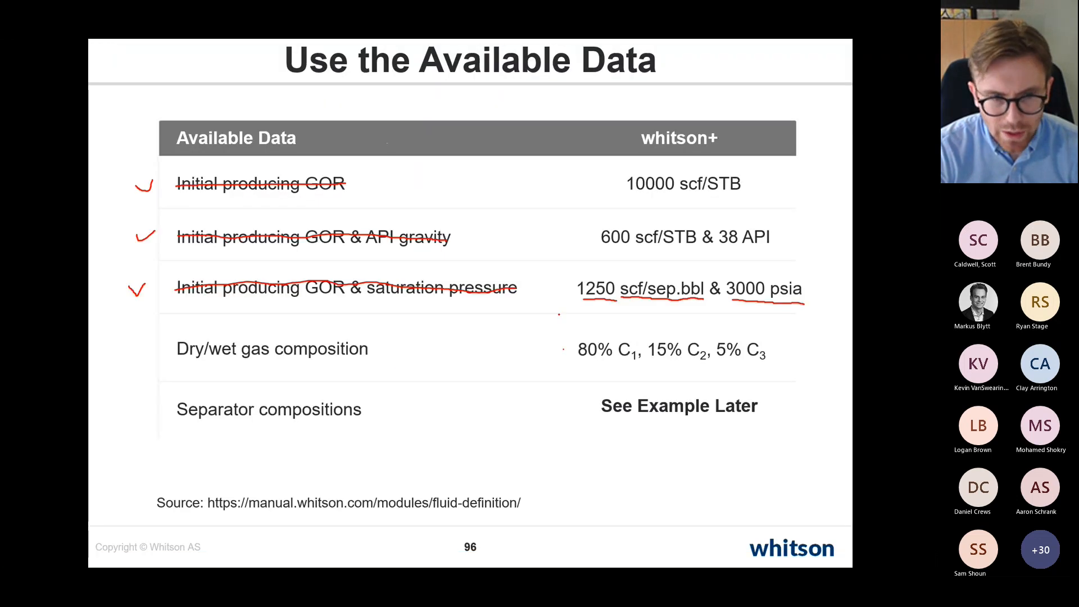
{"action": "mouse_move", "coordinate": [131, 344]}
{"action": "left_mouse_down"}
{"action": "mouse_move", "coordinate": [141, 357]}
{"action": "mouse_move", "coordinate": [150, 346]}
{"action": "mouse_move", "coordinate": [355, 348]}
{"action": "left_mouse_up"}
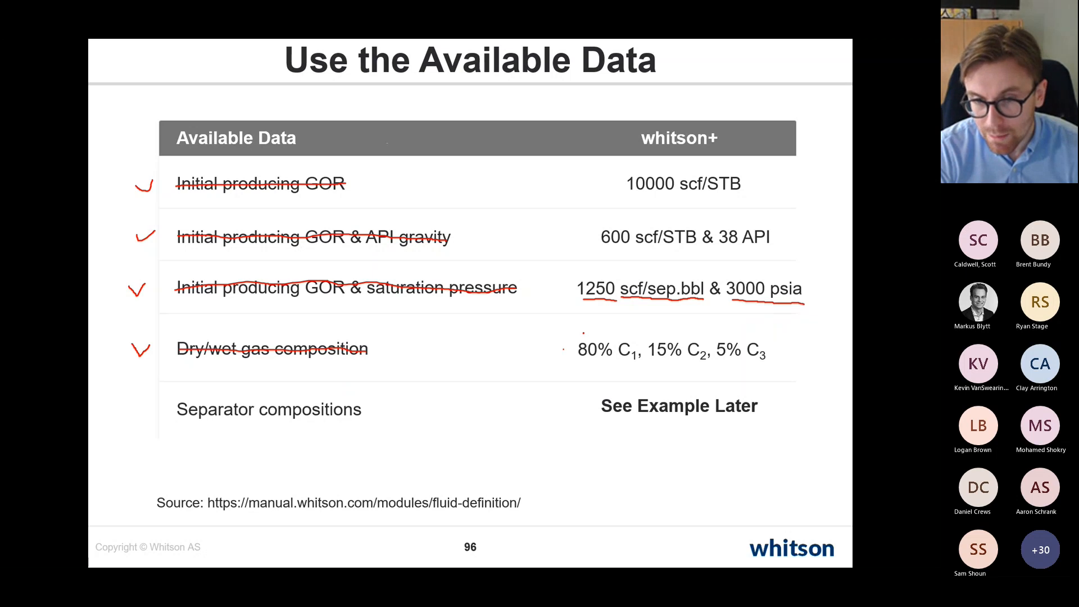
{"action": "key", "text": "alt+Tab"}
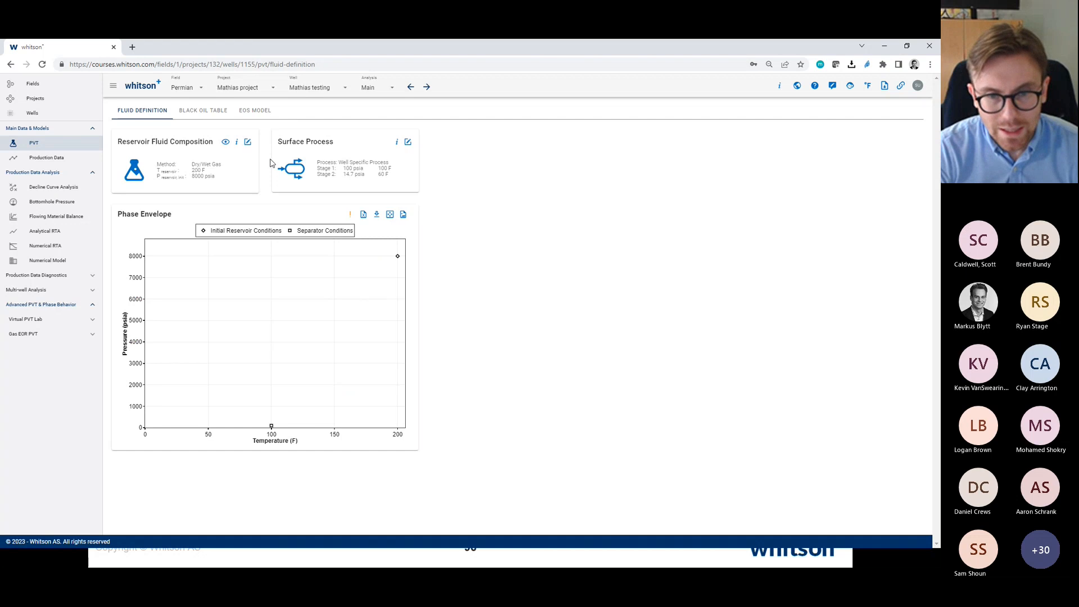
{"action": "key", "text": "alt+Tab"}
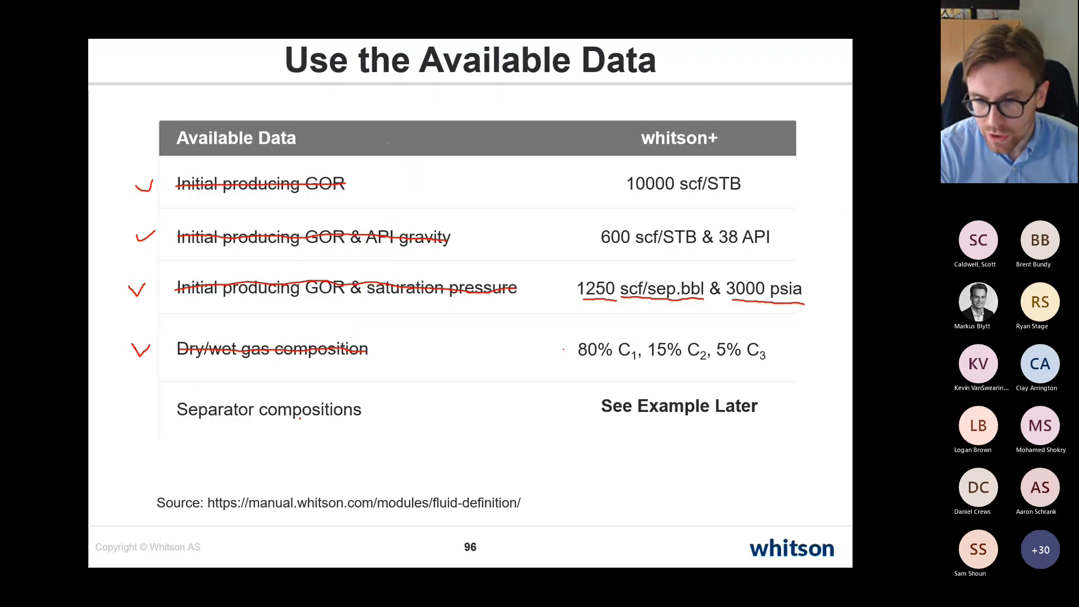
Switch to whitson+ and select Separator Compositions as the reservoir fluid method to examine its required inputs
{"action": "key", "text": "alt+Tab"}
{"action": "left_click", "coordinate": [247, 141]}
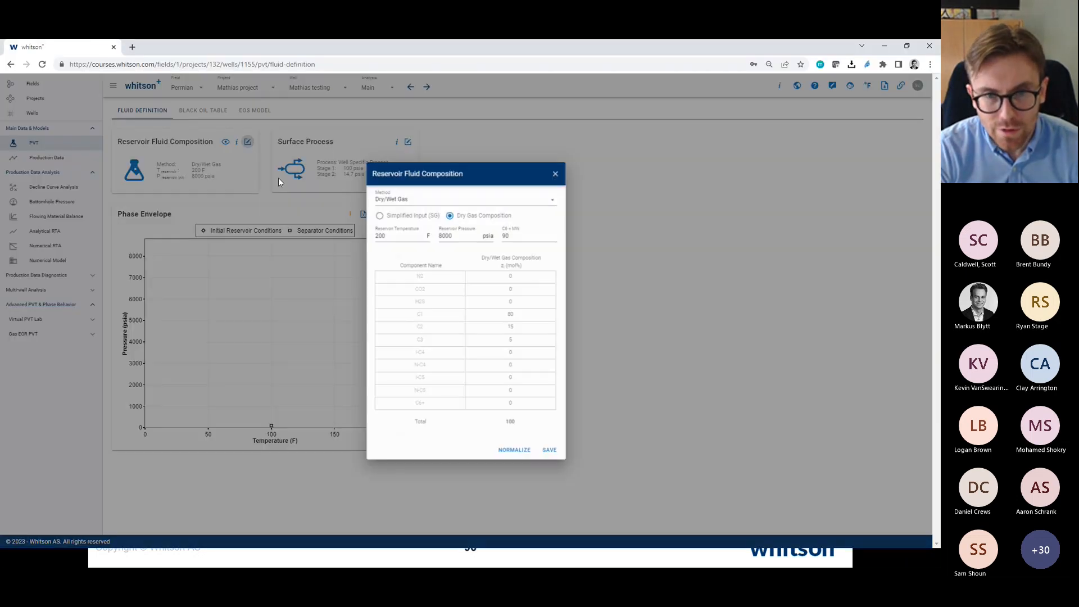
{"action": "left_click", "coordinate": [445, 201]}
{"action": "left_click", "coordinate": [433, 284]}
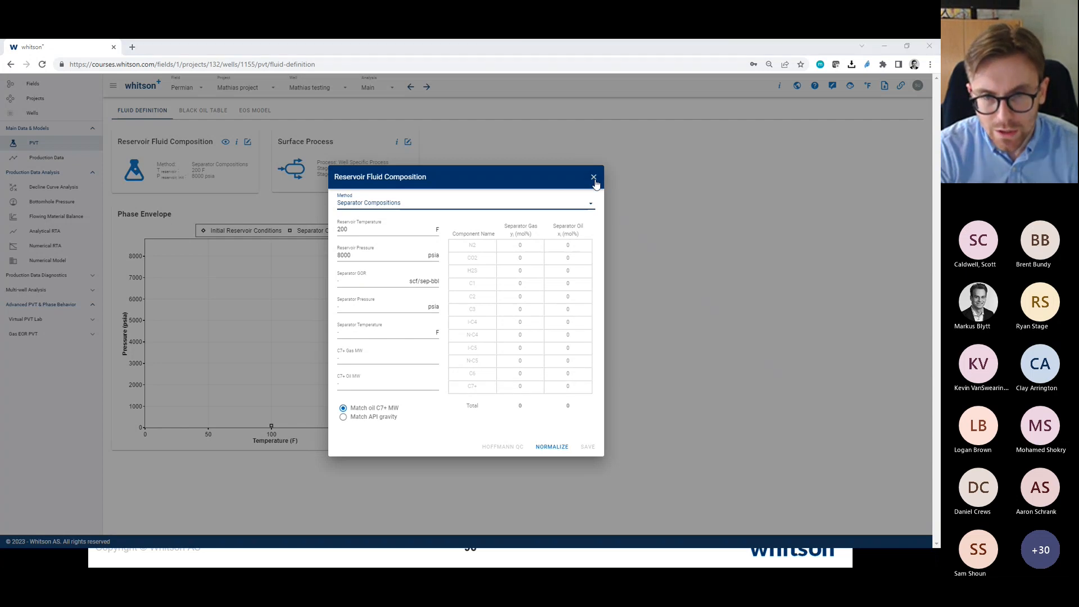
{"action": "key", "text": "alt+Tab"}
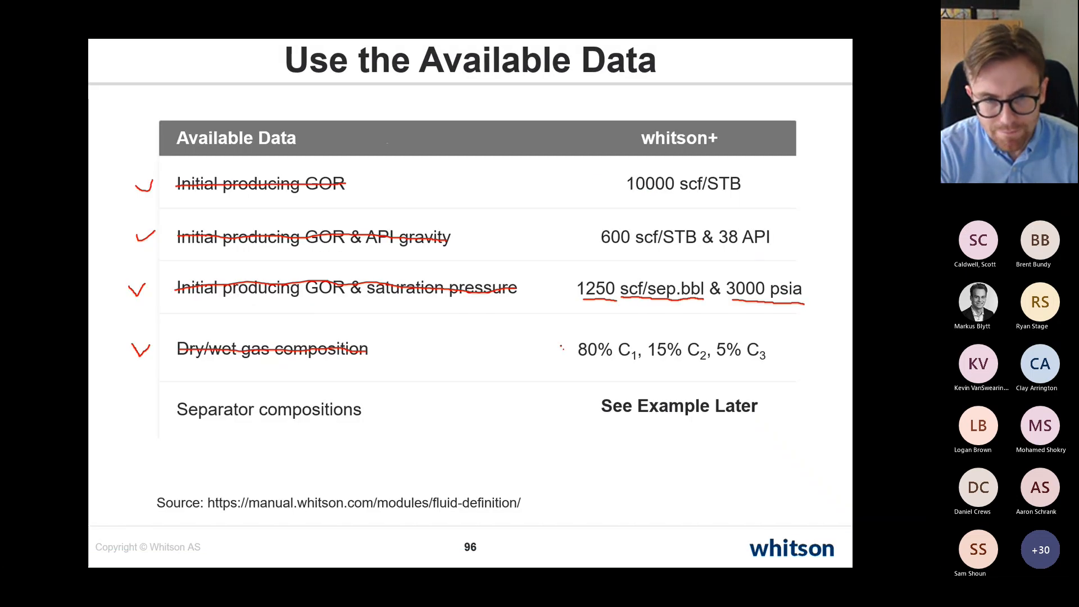
{"action": "key", "text": "alt+Tab"}
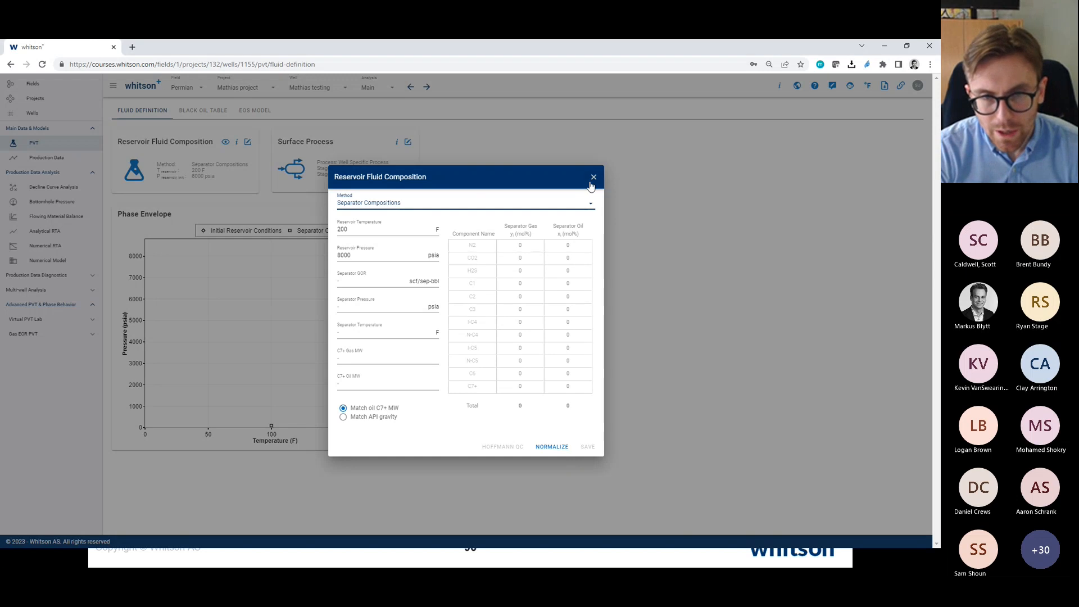
Change the reservoir fluid method to GOR, and check off and strike through the Separator compositions row on the slide
{"action": "left_click", "coordinate": [579, 204]}
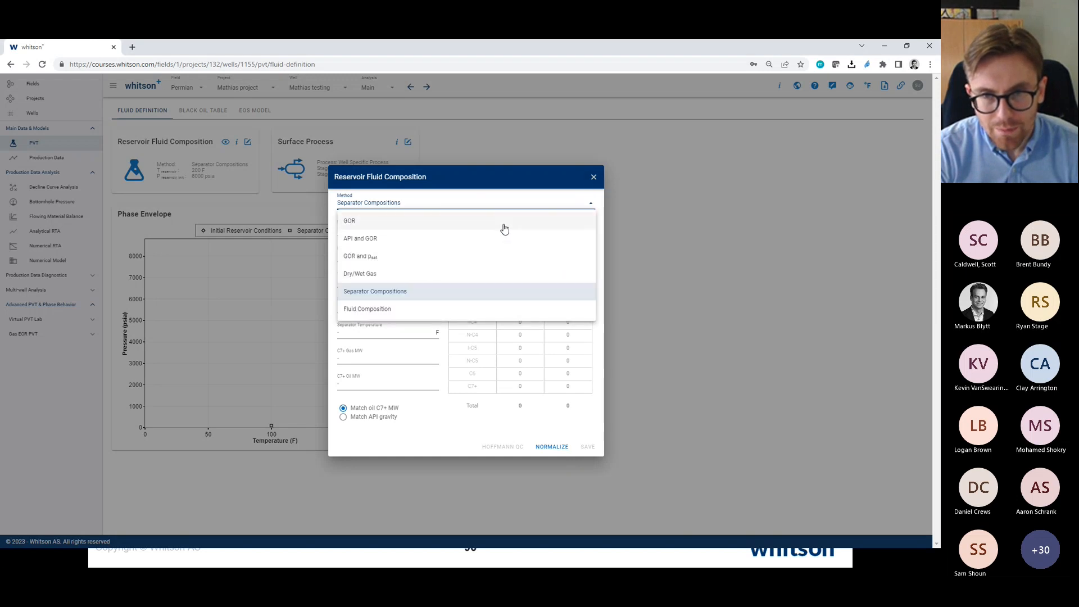
{"action": "left_click", "coordinate": [505, 229]}
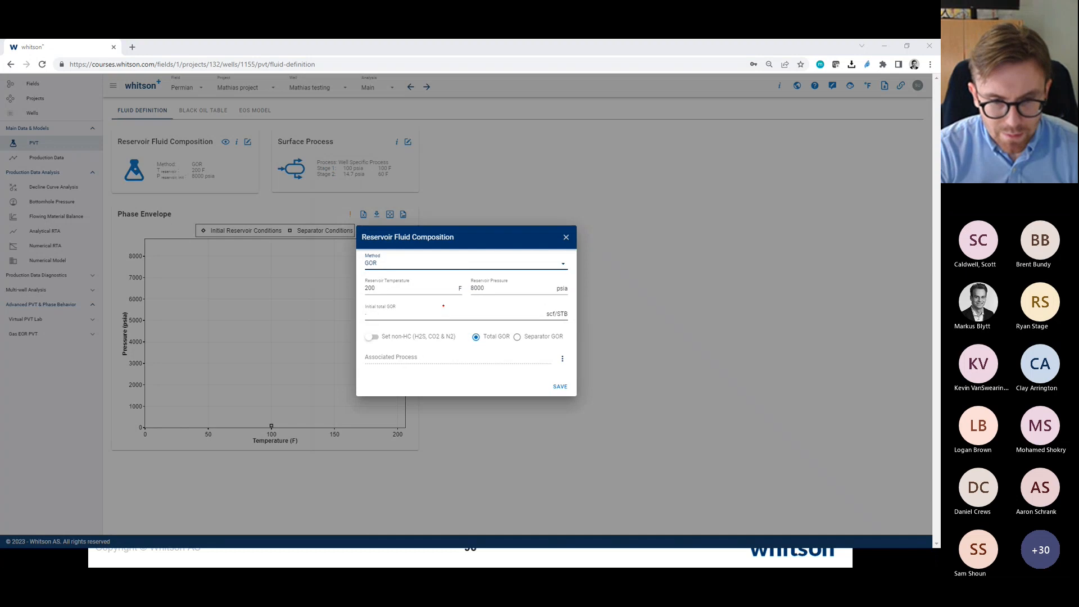
{"action": "key", "text": "alt+Tab"}
{"action": "left_click_drag", "start_coordinate": [141, 402], "coordinate": [361, 413]}
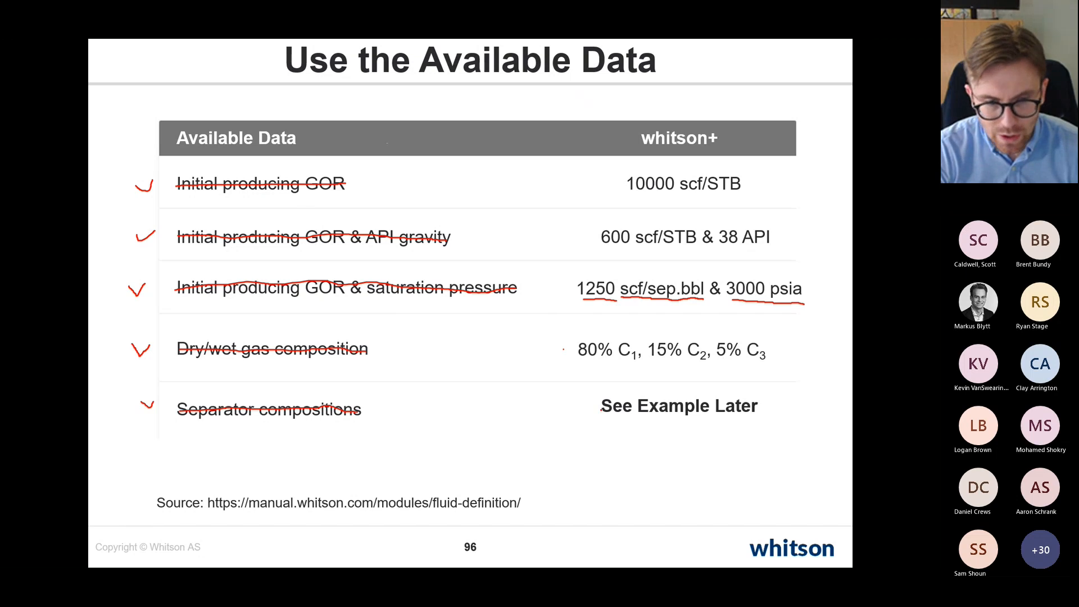
Set the initial total GOR to 1000 scf/STB in whitson+ and save the fluid definition
{"action": "key", "text": "alt+Tab"}
{"action": "left_click", "coordinate": [442, 318]}
{"action": "type", "text": "1"}
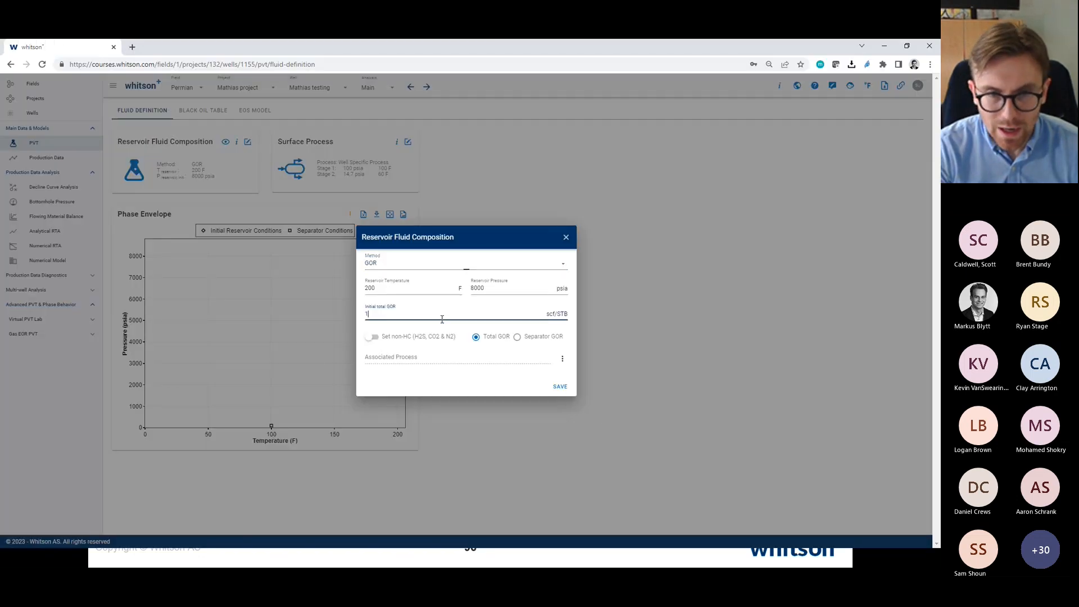
{"action": "type", "text": "000"}
{"action": "key", "text": "Return"}
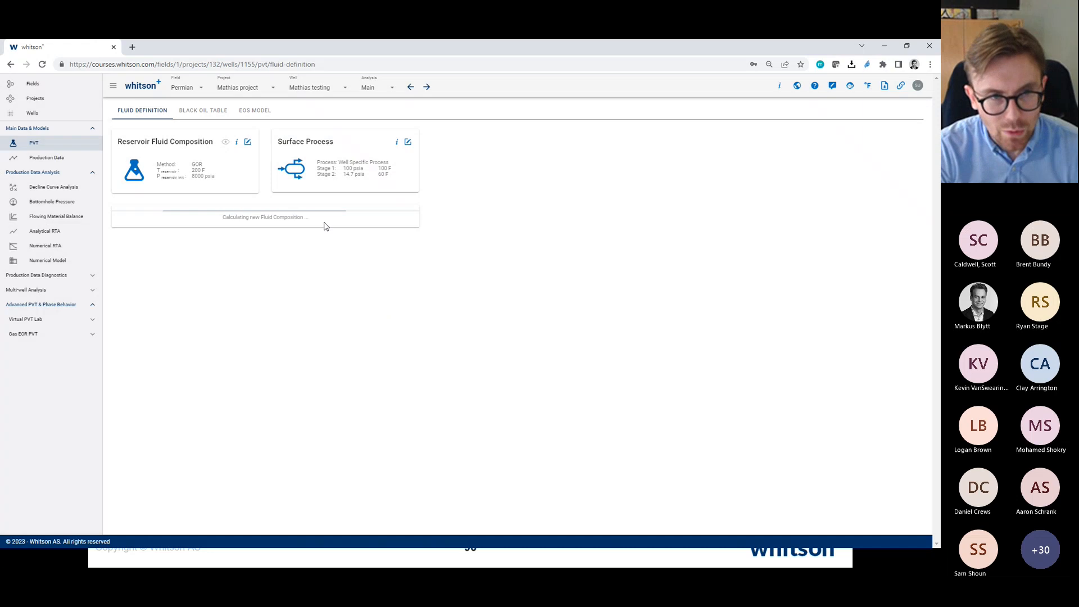
View the calculated reservoir fluid composition in mol% from N2 through to C30+
{"action": "key", "text": "alt+Tab"}
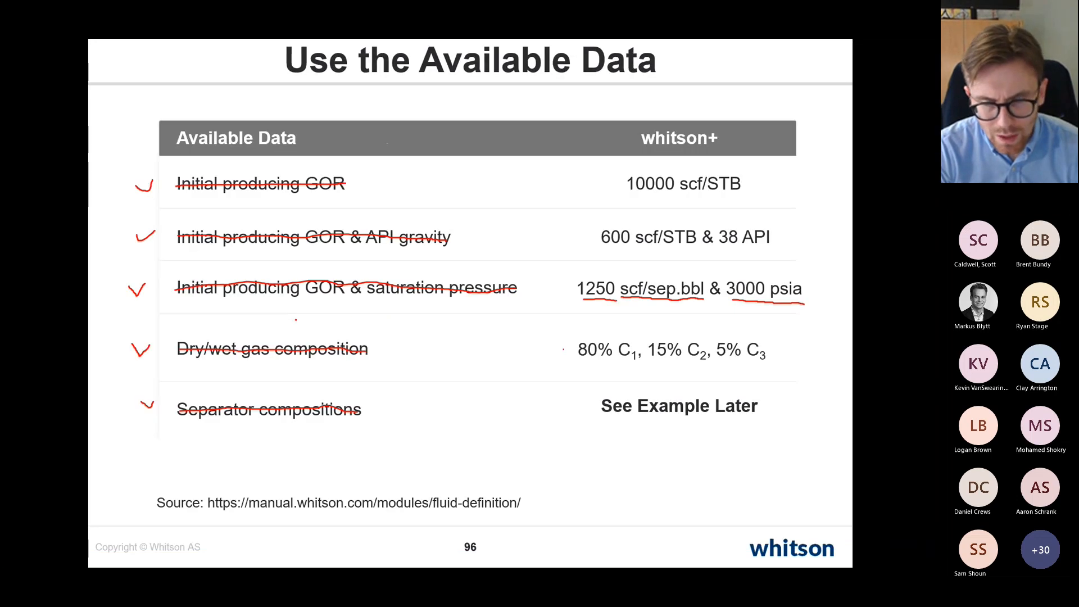
{"action": "key", "text": "alt+Tab"}
{"action": "left_click", "coordinate": [226, 142]}
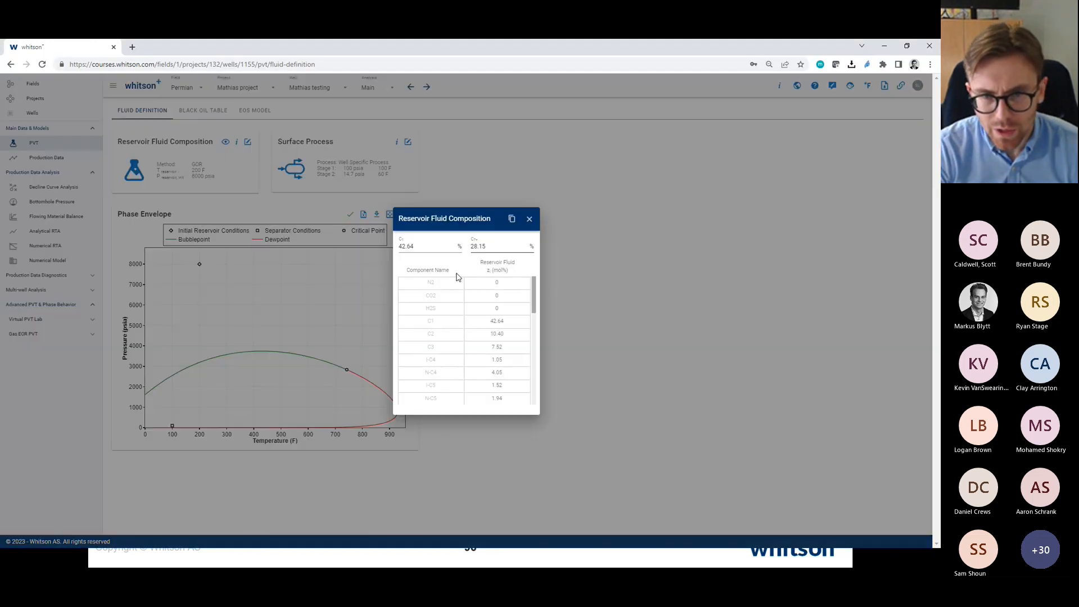
{"action": "scroll", "coordinate": [497, 338], "scroll_direction": "down", "scroll_amount": 6}
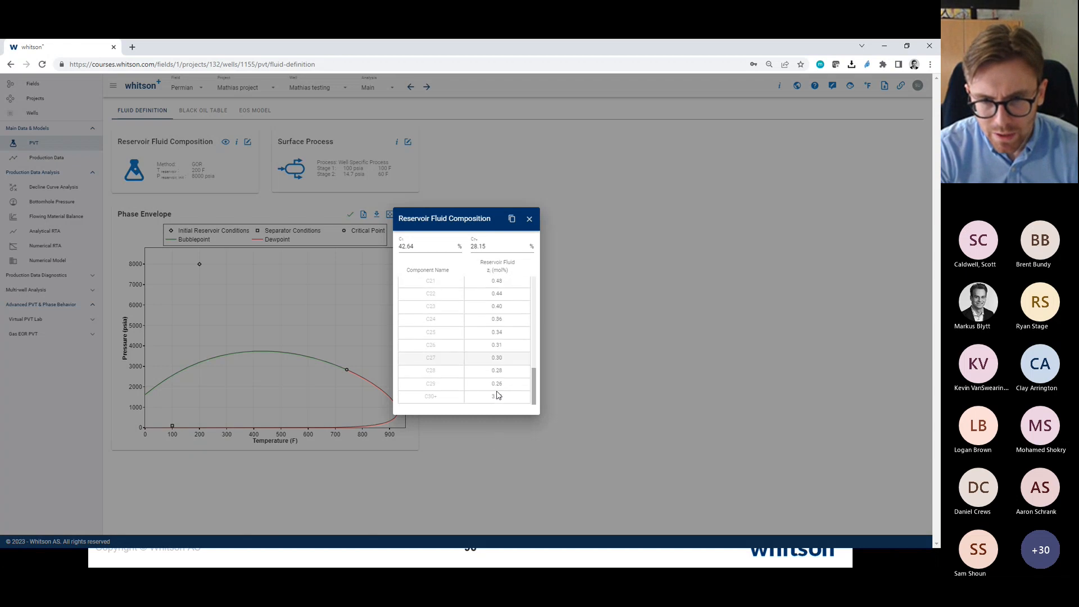
{"action": "scroll", "coordinate": [497, 392], "scroll_direction": "up", "scroll_amount": 6}
Copy the full calculated reservoir fluid composition table, and check the black oil table for this GOR-based fluid
{"action": "key", "text": "ctrl+a"}
{"action": "left_click", "coordinate": [485, 299]}
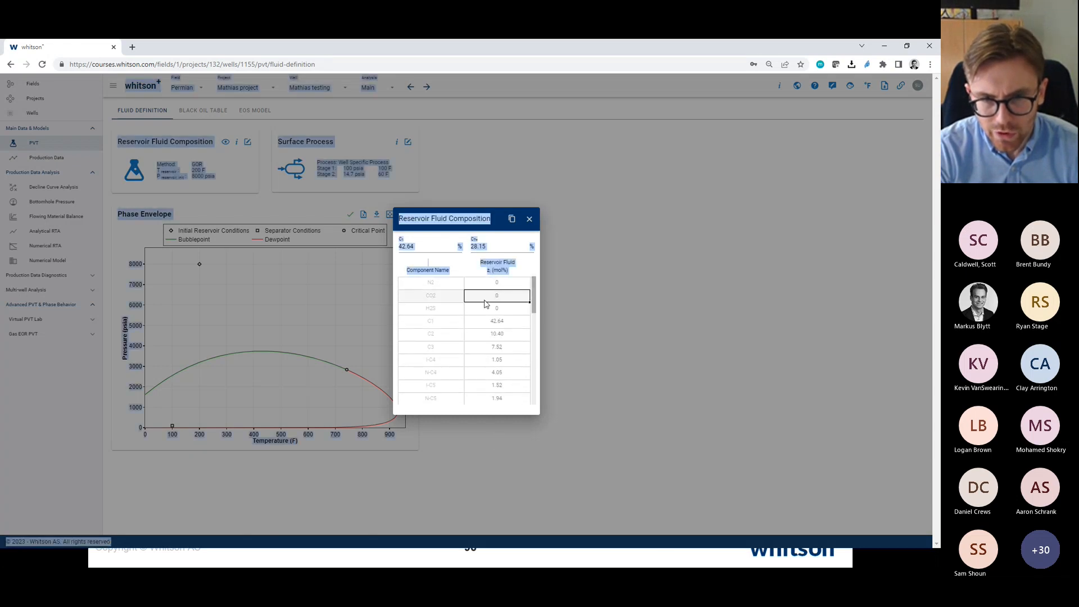
{"action": "left_click", "coordinate": [454, 285]}
{"action": "key", "text": "ctrl+a"}
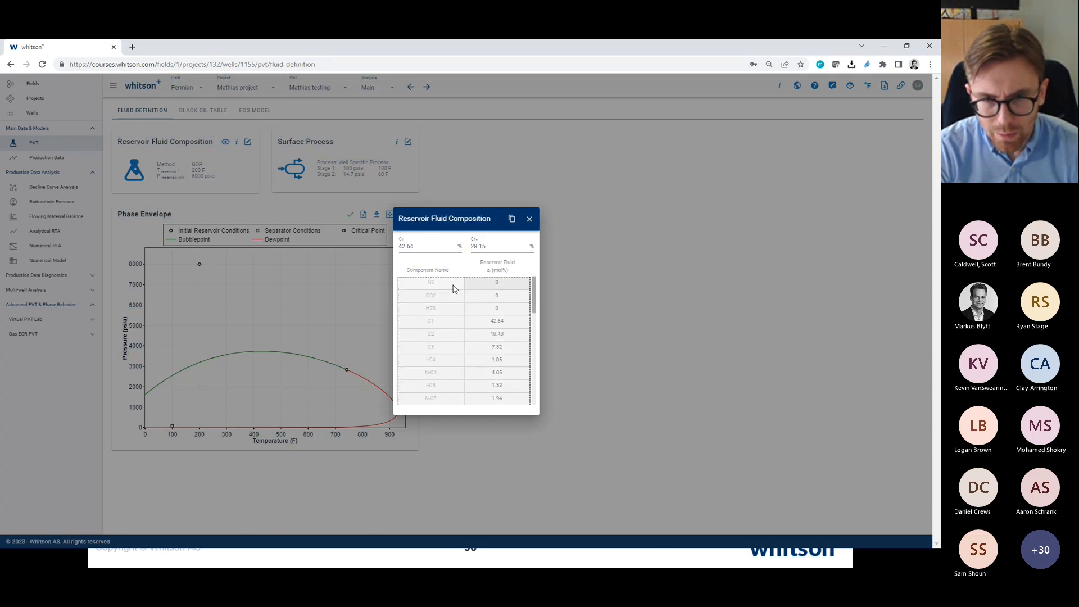
{"action": "left_click", "coordinate": [511, 221]}
{"action": "left_click", "coordinate": [529, 219]}
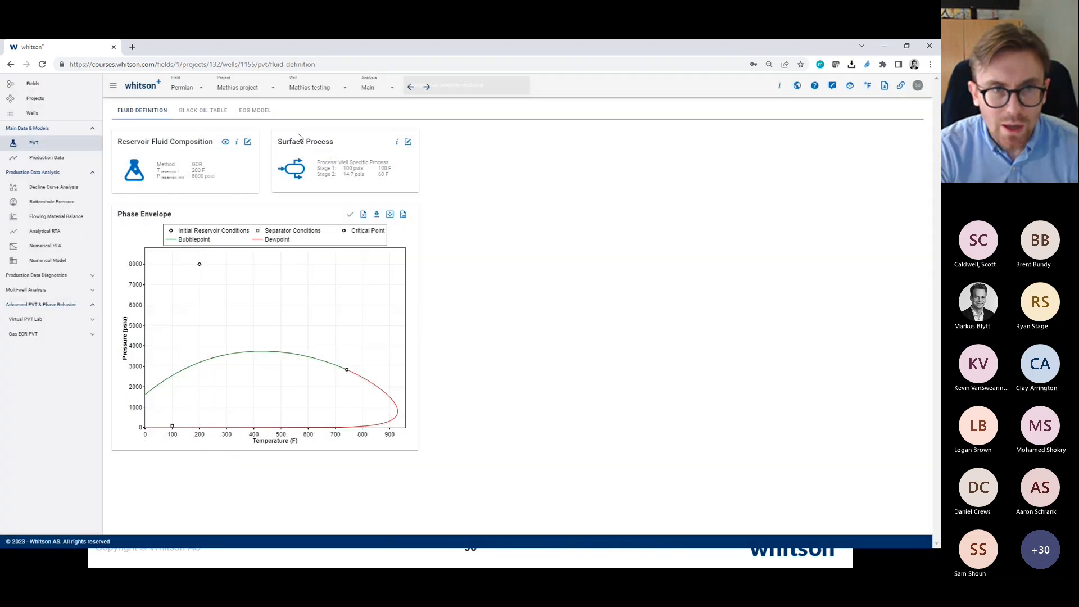
{"action": "left_click", "coordinate": [203, 111]}
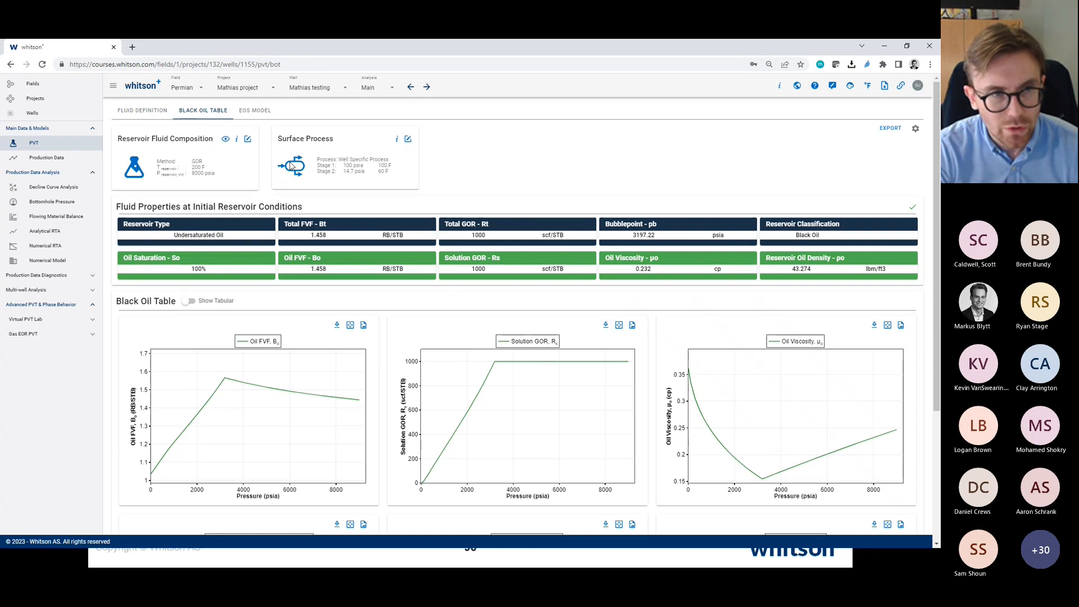
Redefine the reservoir fluid with the Fluid Composition method by pasting the copied component table, and save it
{"action": "left_click", "coordinate": [143, 111]}
{"action": "left_click", "coordinate": [249, 145]}
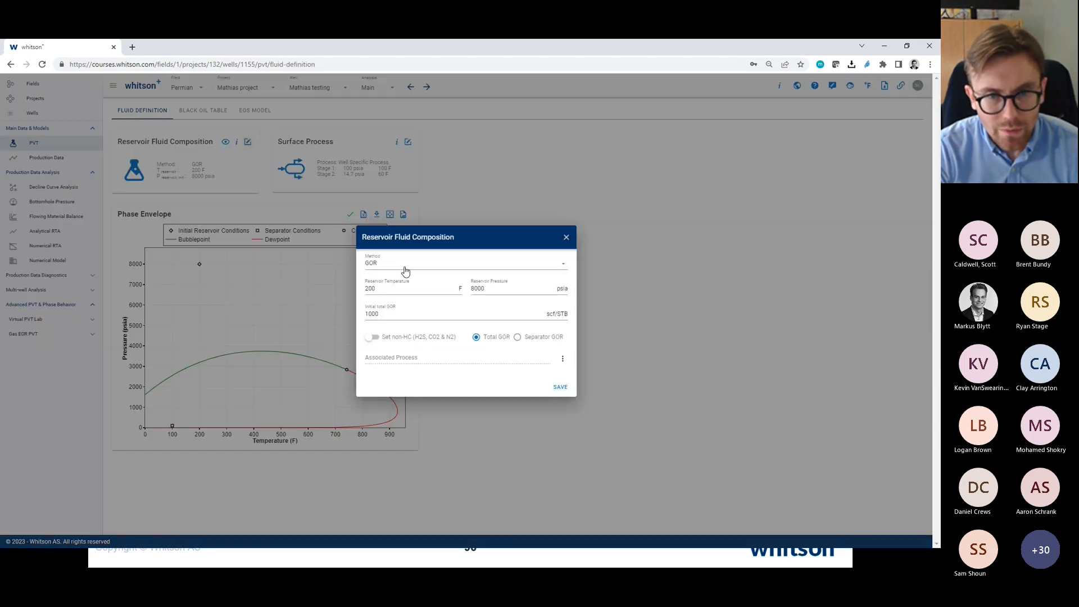
{"action": "left_click", "coordinate": [405, 273]}
{"action": "left_click", "coordinate": [398, 365]}
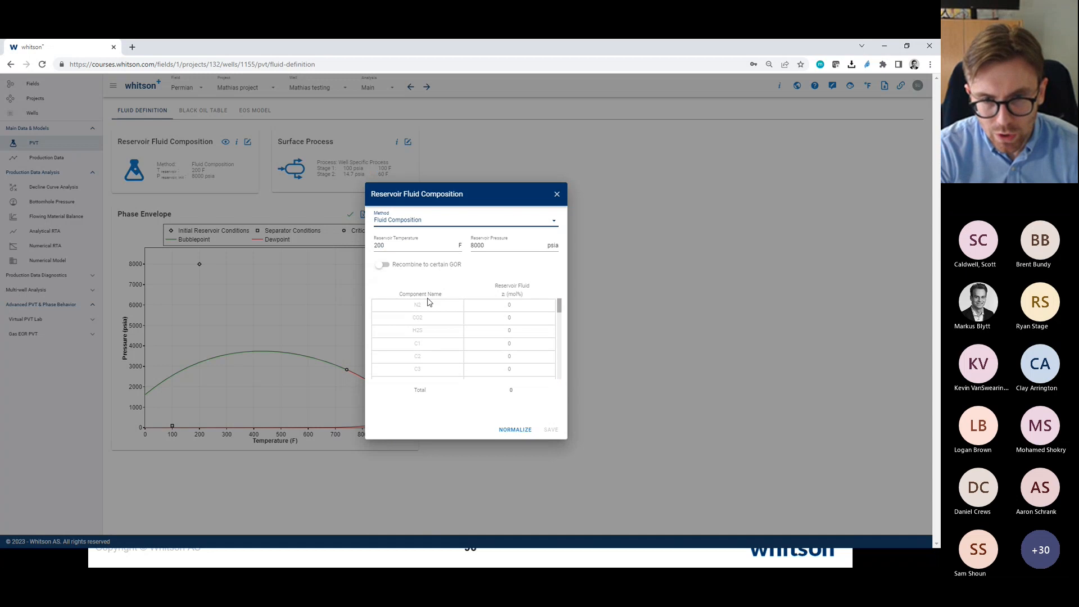
{"action": "left_click", "coordinate": [425, 305]}
{"action": "key", "text": "ctrl+v"}
{"action": "left_click", "coordinate": [547, 430]}
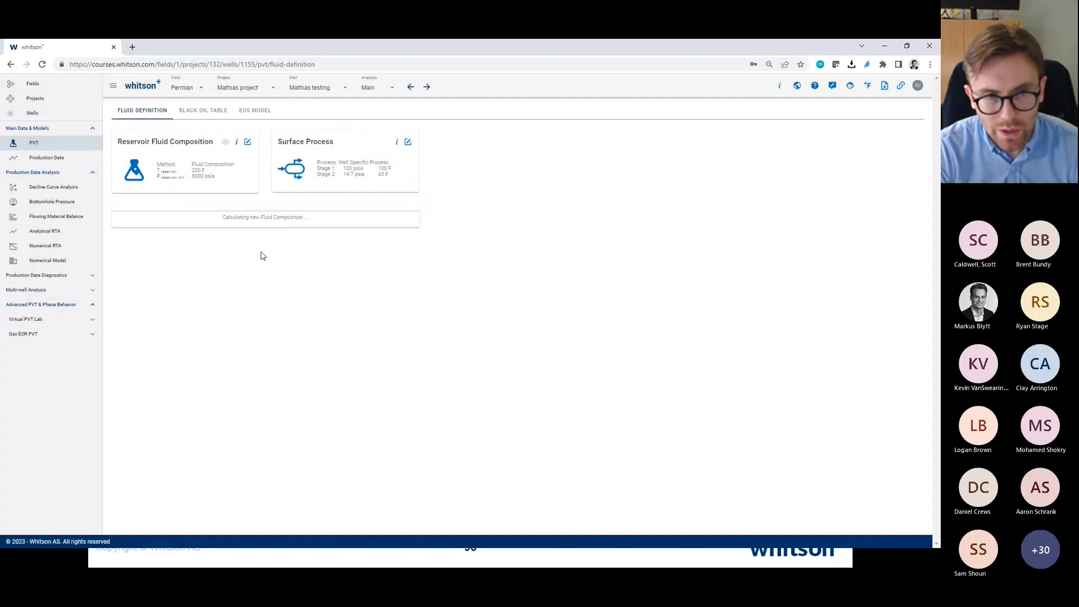
Check the black oil table of the pasted composition, and review the available fluid definition methods without changing the current one
{"action": "left_click", "coordinate": [212, 112]}
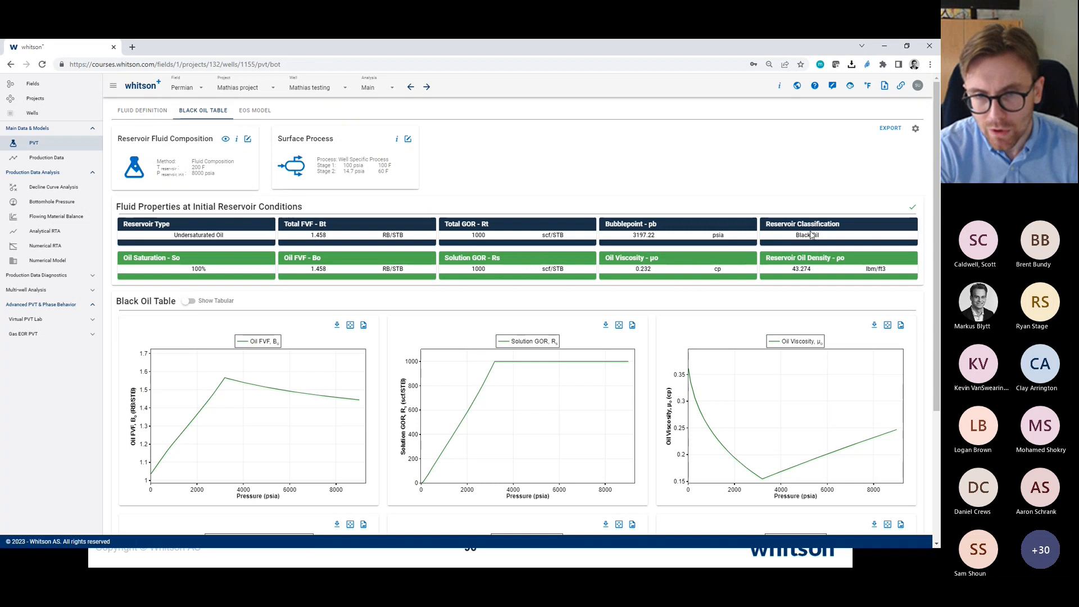
{"action": "left_click", "coordinate": [247, 139]}
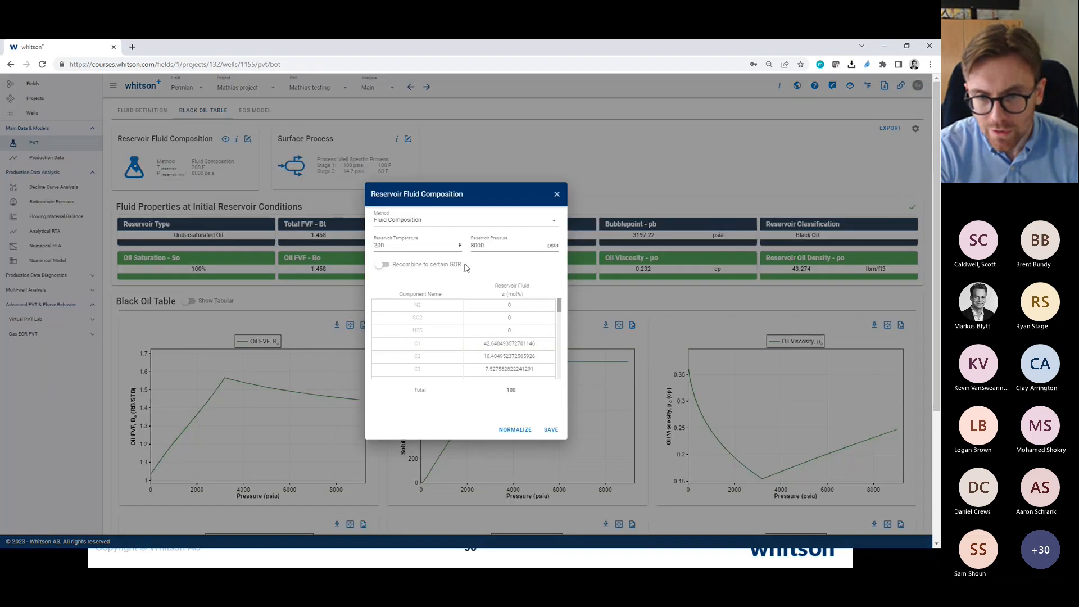
{"action": "left_click", "coordinate": [440, 221]}
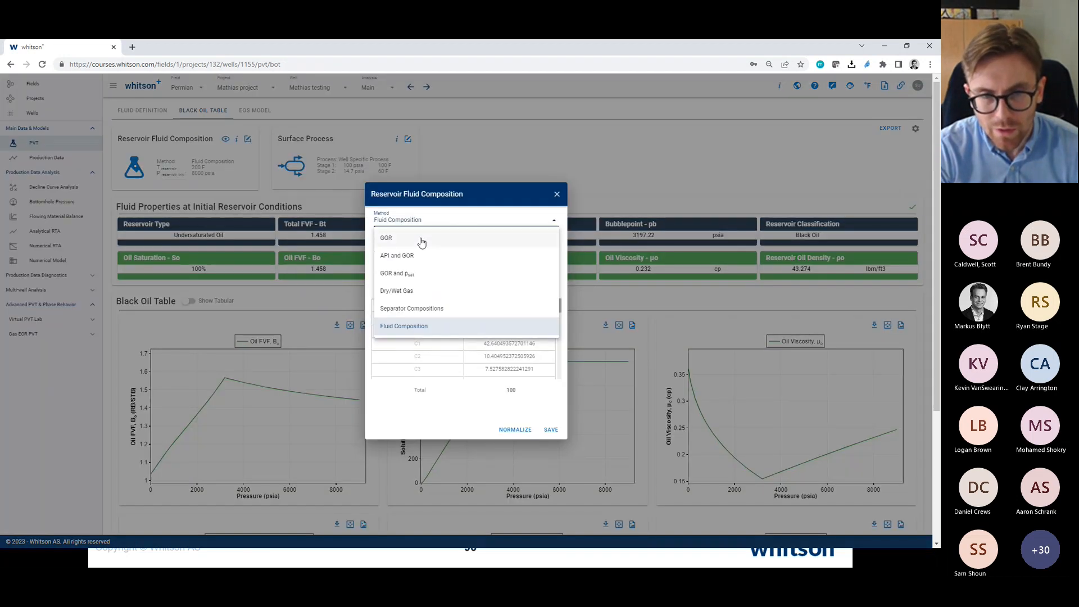
{"action": "left_click", "coordinate": [557, 194]}
{"action": "left_click", "coordinate": [142, 110]}
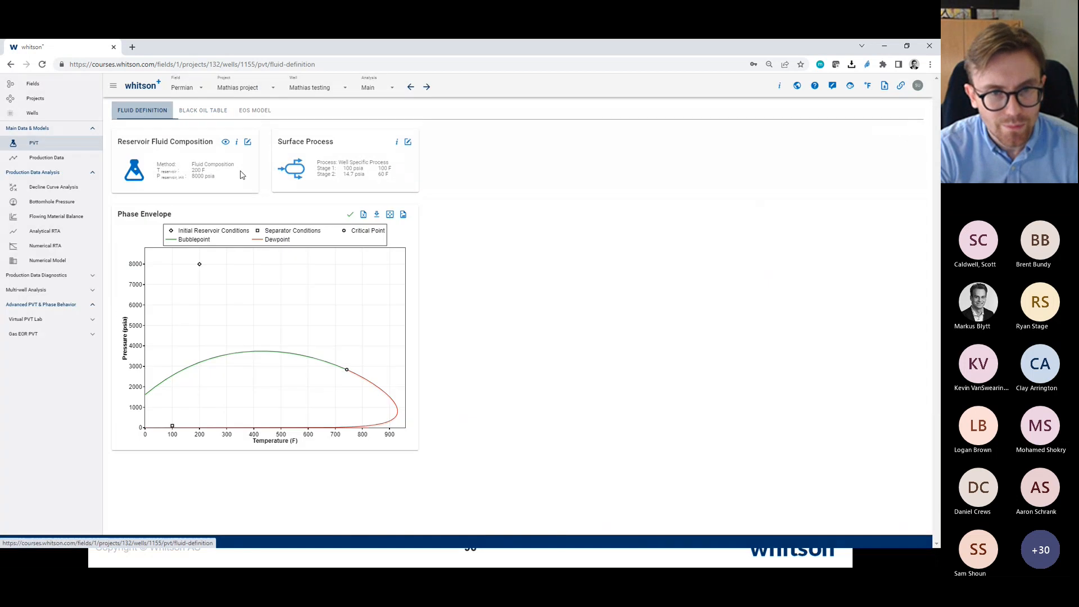
Switch to the slides and advance to the Exercise slide
{"action": "key", "text": "alt+Tab"}
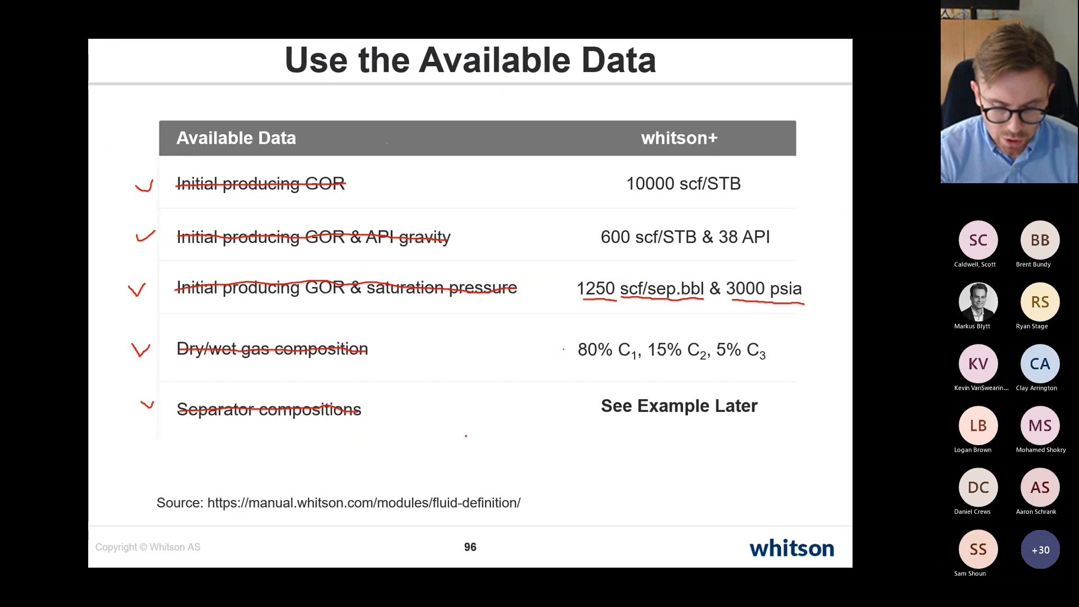
{"action": "key", "text": "Right"}
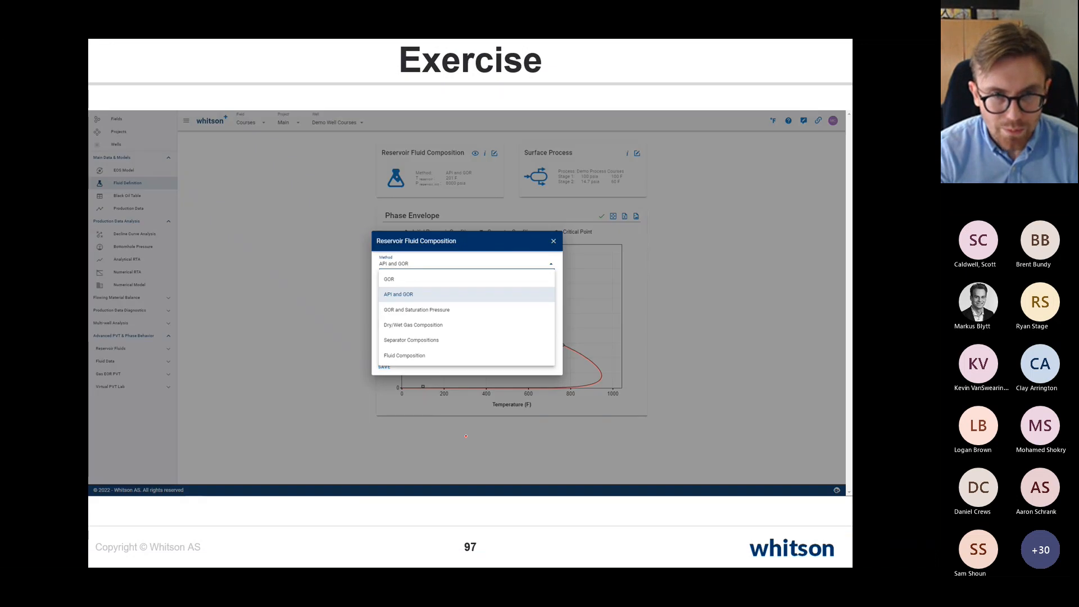
{"action": "key", "text": "alt+Tab"}
{"action": "key", "text": "alt+Tab"}
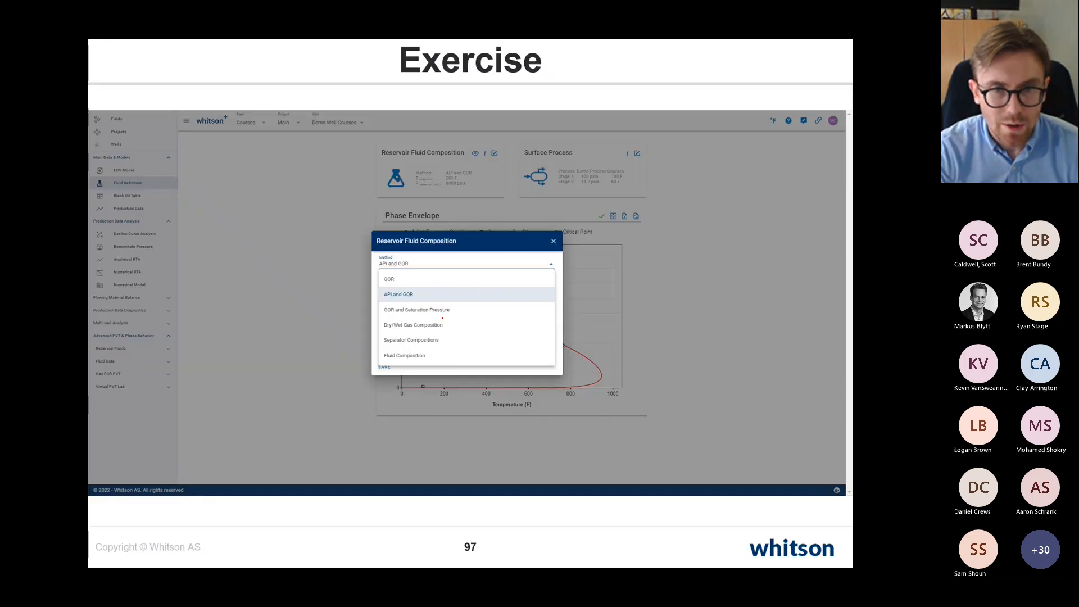
Review the black oil table plots, fluid properties and available export formats in whitson+
{"action": "key", "text": "alt+Tab"}
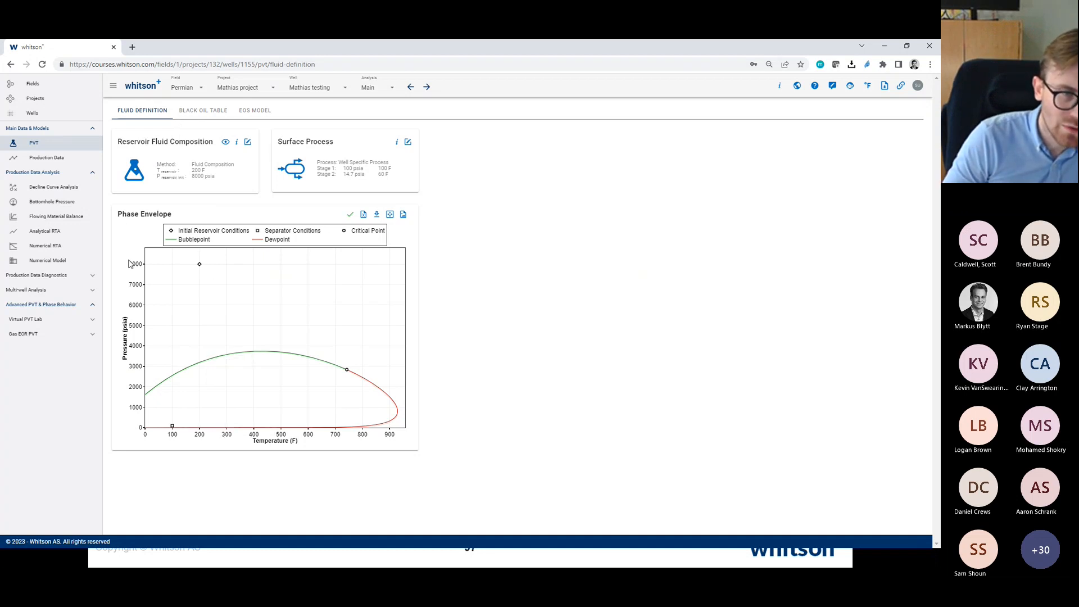
{"action": "left_click", "coordinate": [212, 115]}
{"action": "scroll", "coordinate": [302, 284], "scroll_direction": "down", "scroll_amount": 4}
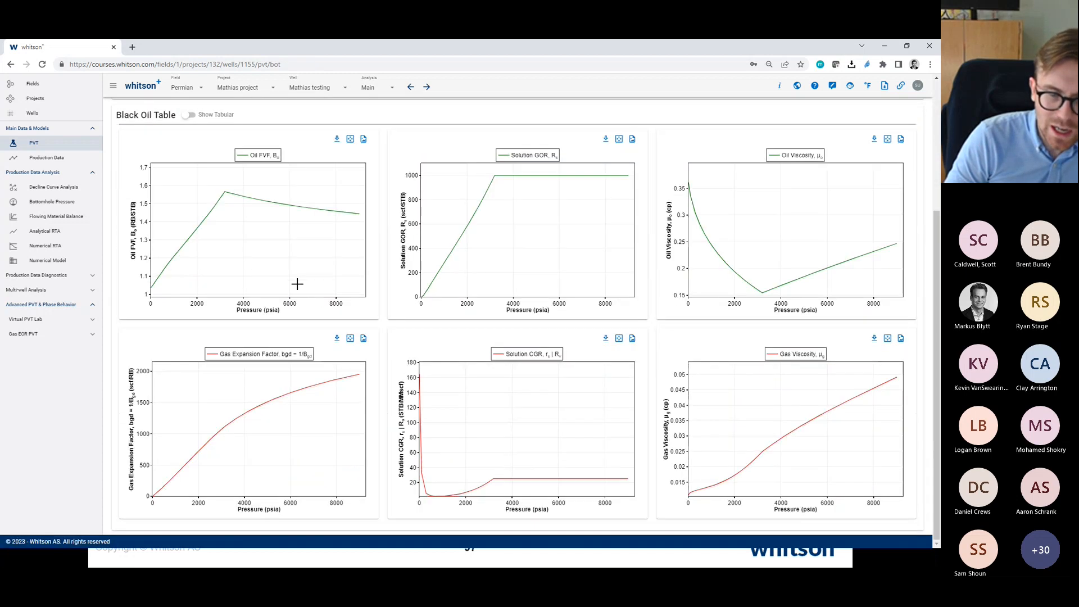
{"action": "scroll", "coordinate": [309, 275], "scroll_direction": "up", "scroll_amount": 4}
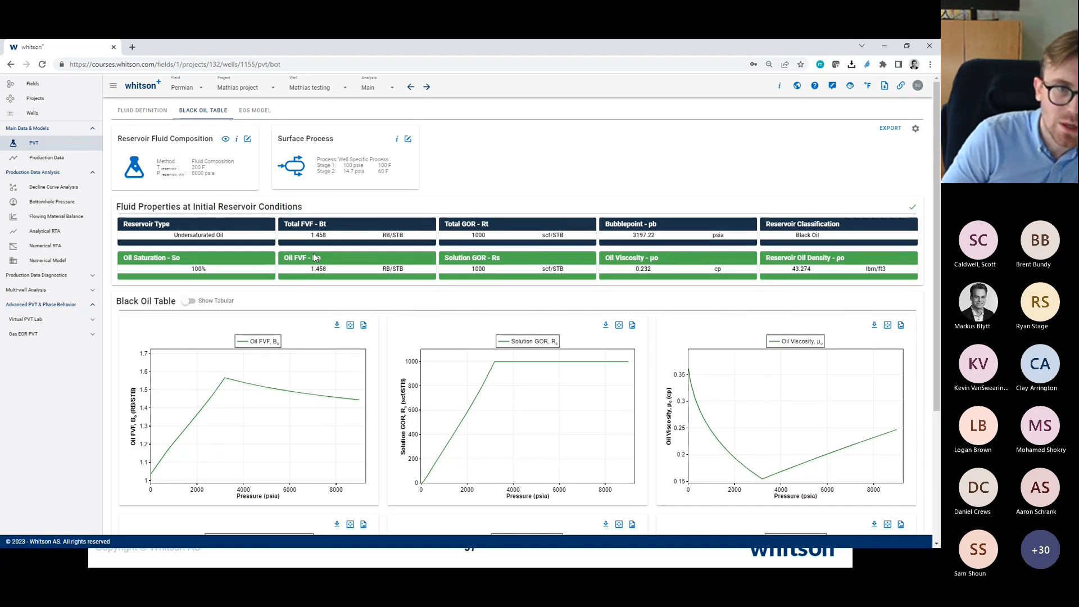
{"action": "left_click", "coordinate": [885, 130]}
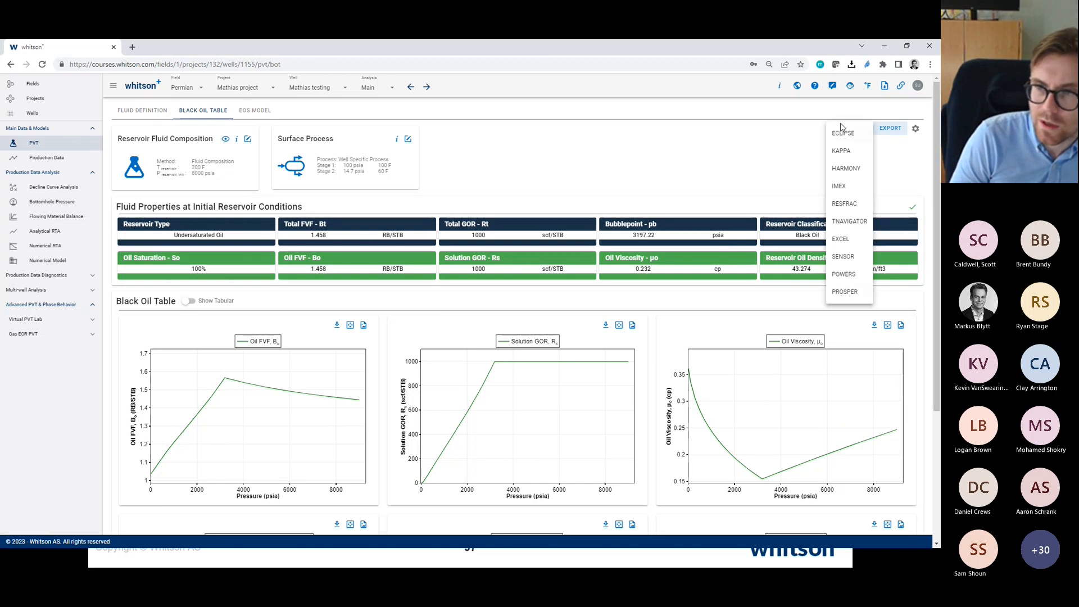
{"action": "left_click", "coordinate": [770, 159]}
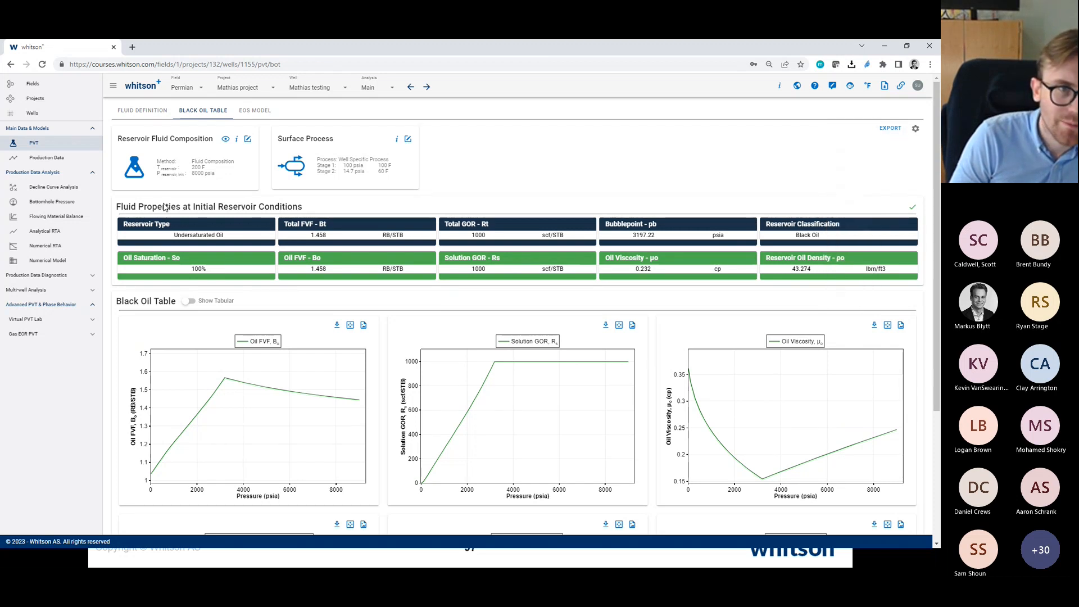
Open the fluid definition of the pasted composition and examine its phase envelope up close
{"action": "left_click", "coordinate": [143, 110]}
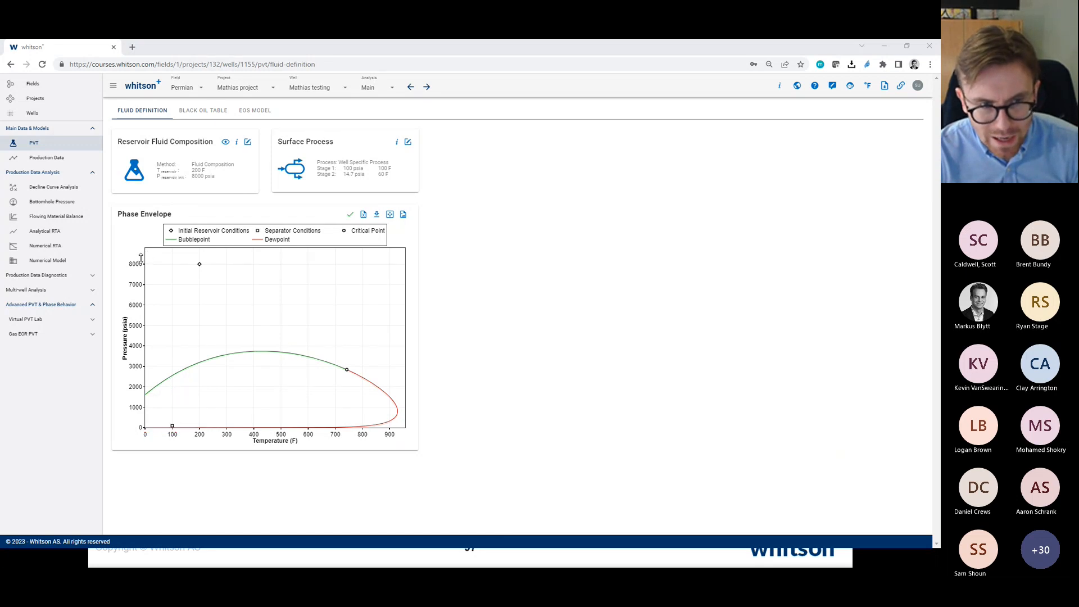
{"action": "scroll", "coordinate": [254, 447], "scroll_direction": "up", "scroll_amount": 4}
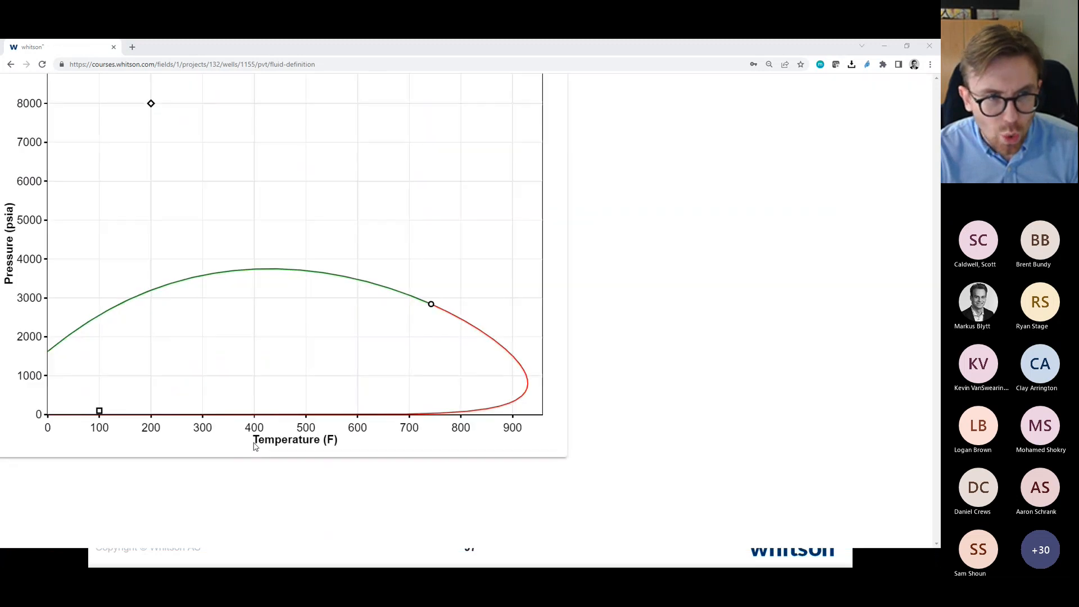
{"action": "scroll", "coordinate": [254, 446], "scroll_direction": "down", "scroll_amount": 3}
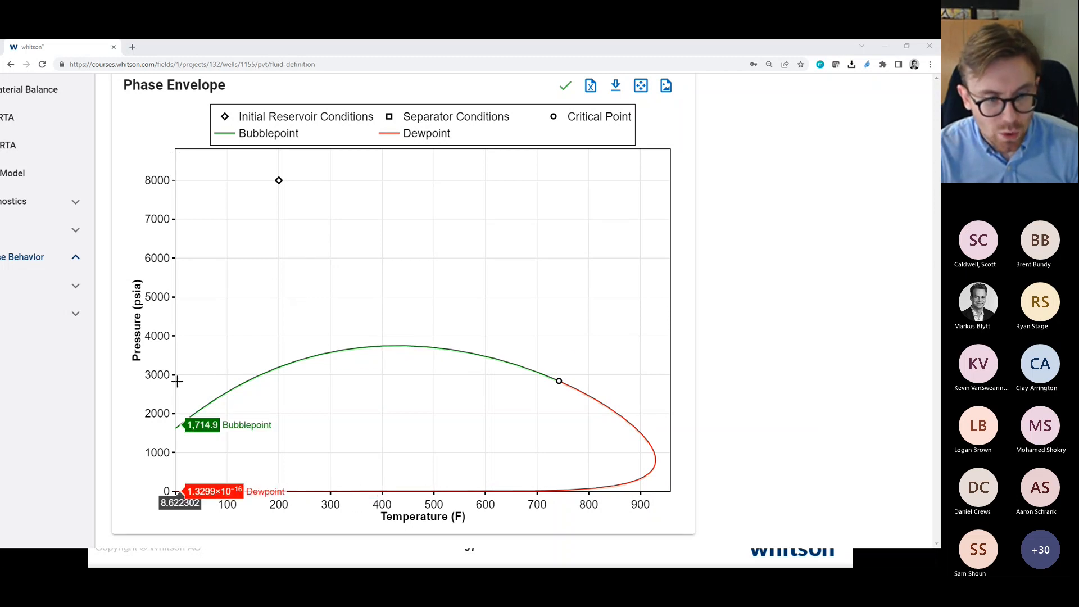
Rescale the phase envelope's pressure axis, trying a maximum of 10000 psia and then a range from -1000 to 5000 psia
{"action": "left_click", "coordinate": [173, 159]}
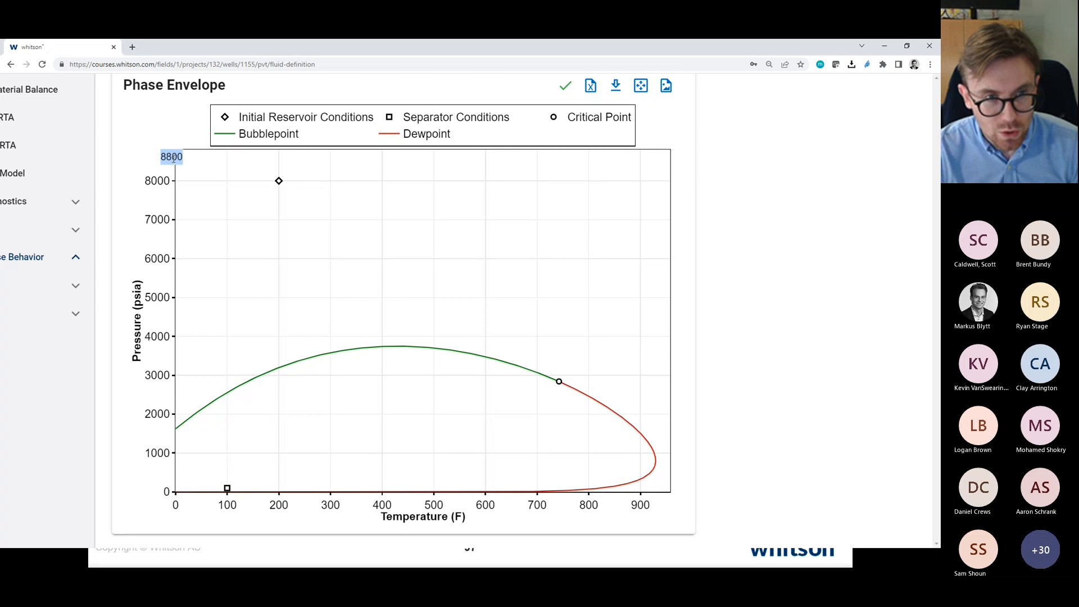
{"action": "type", "text": "10000"}
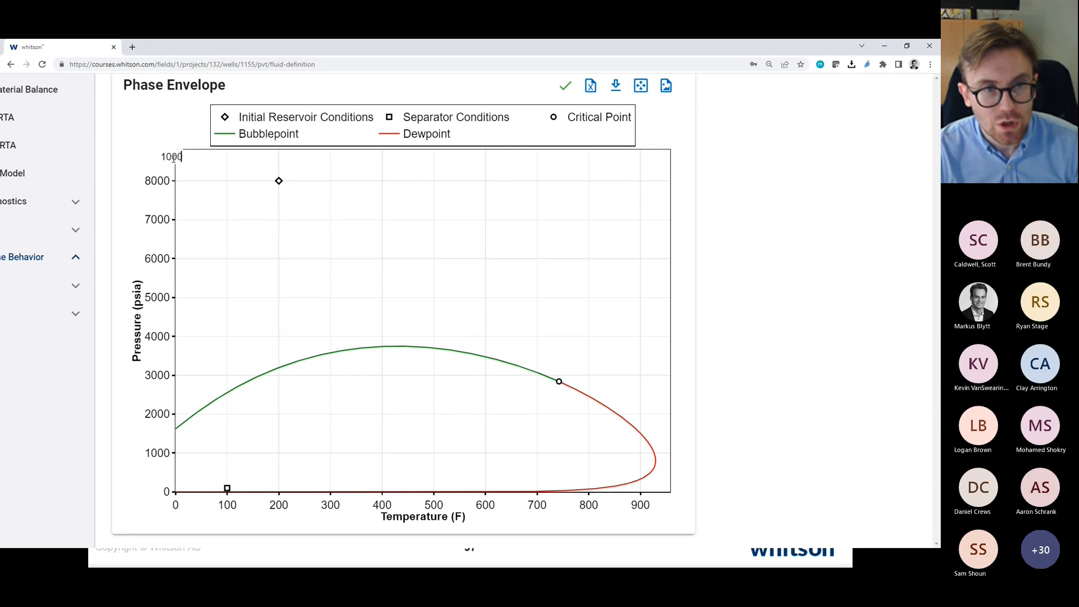
{"action": "key", "text": "Return"}
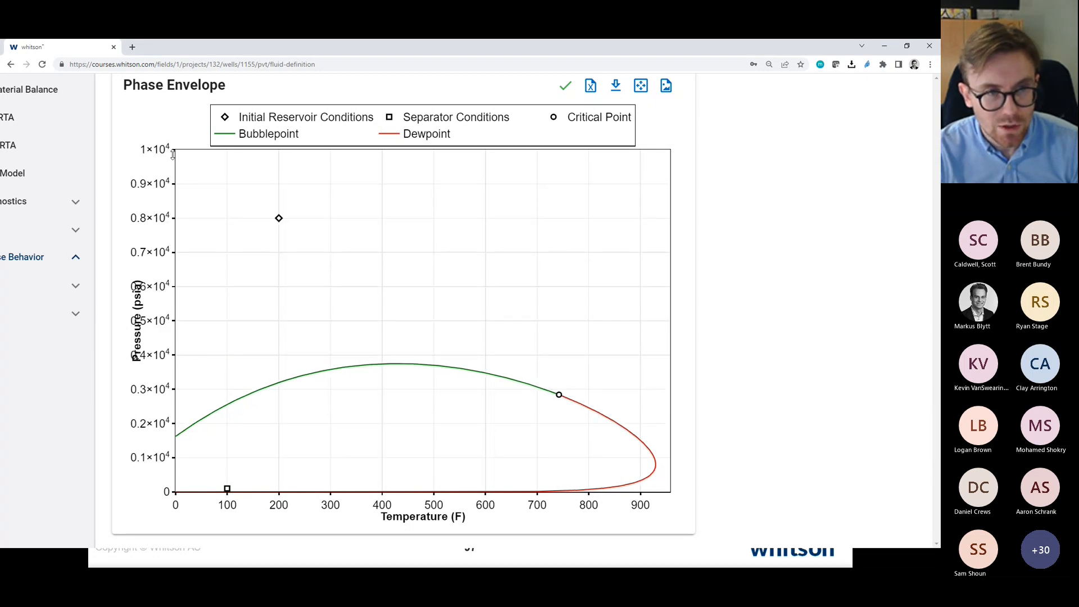
{"action": "left_click", "coordinate": [173, 154]}
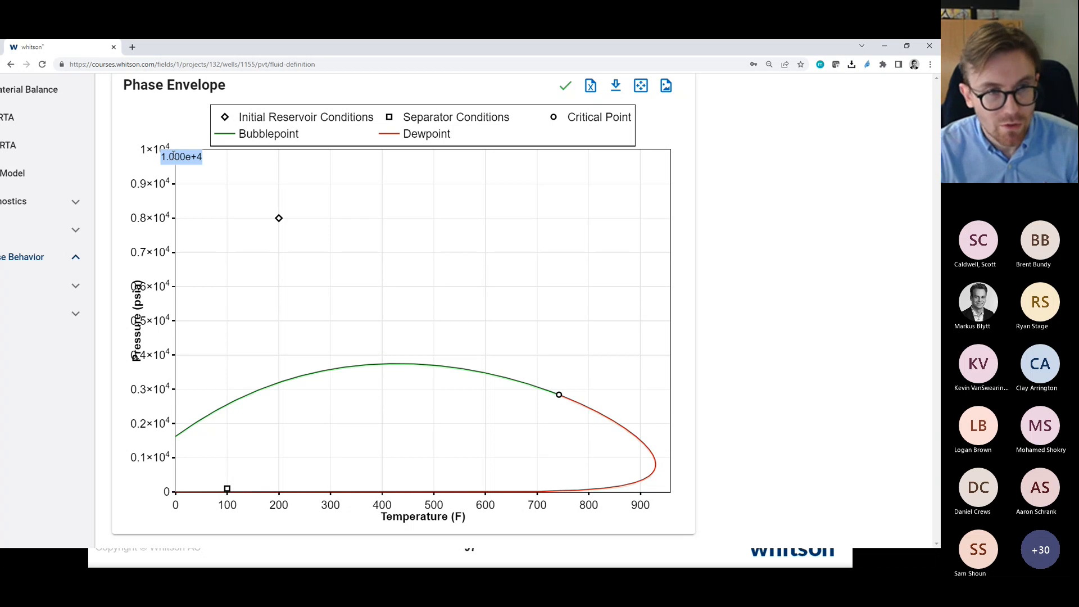
{"action": "type", "text": "5000"}
{"action": "key", "text": "Return"}
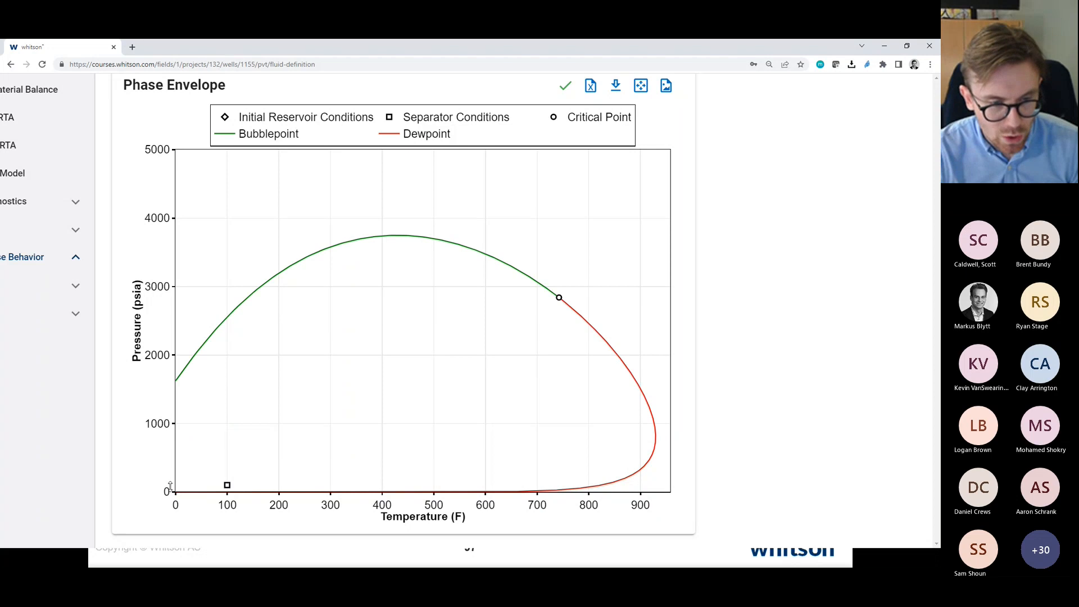
{"action": "mouse_move", "coordinate": [175, 486]}
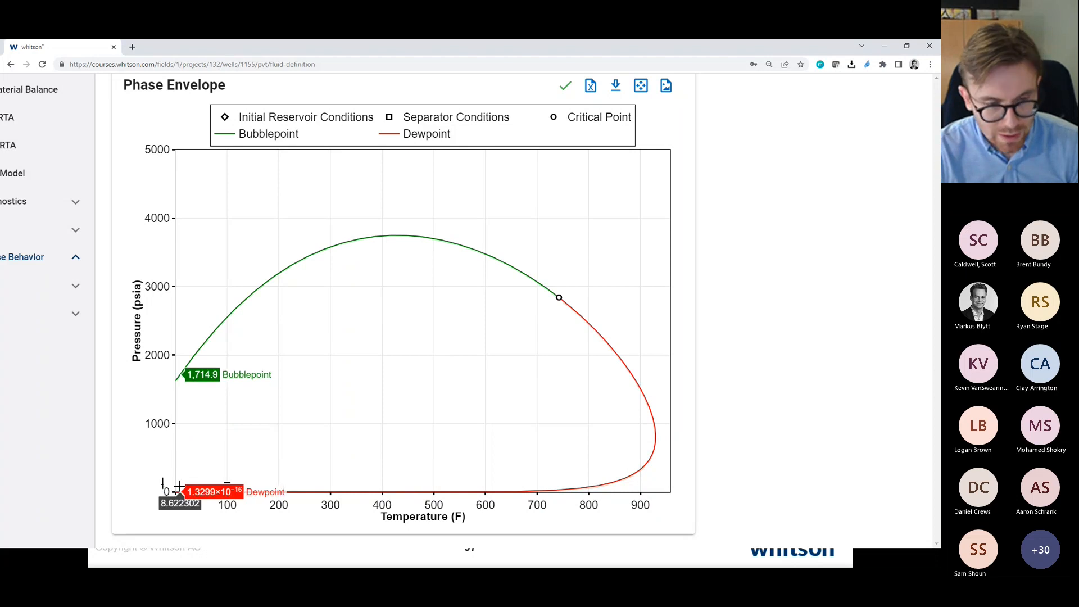
{"action": "left_click", "coordinate": [180, 487]}
{"action": "type", "text": "-1000"}
{"action": "key", "text": "Return"}
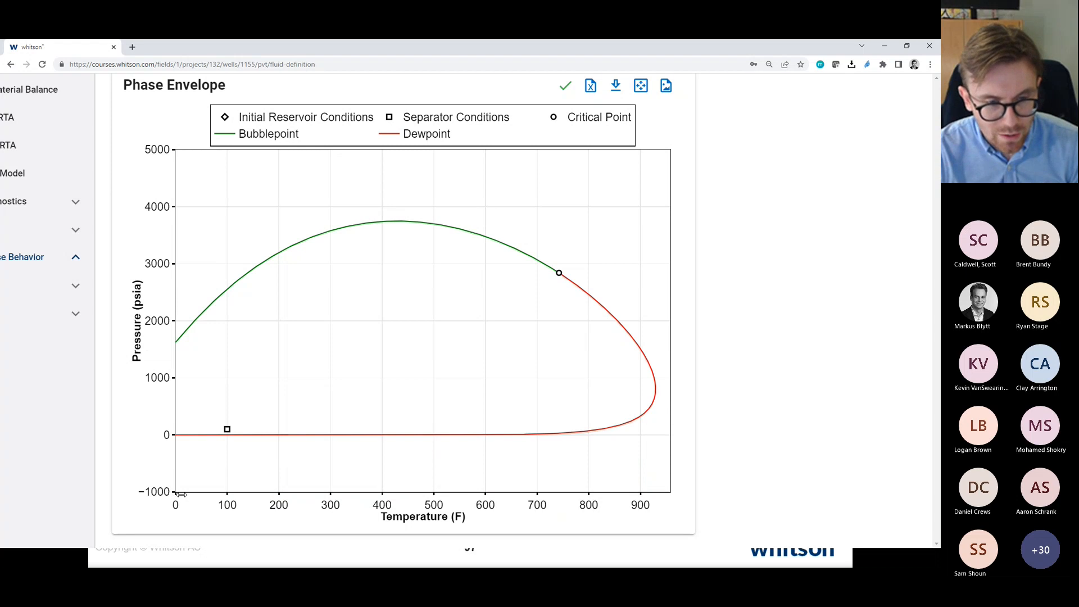
Set the phase envelope's temperature axis range from -1000 to 1000 °F
{"action": "left_click", "coordinate": [180, 495]}
{"action": "type", "text": "-1000"}
{"action": "key", "text": "Return"}
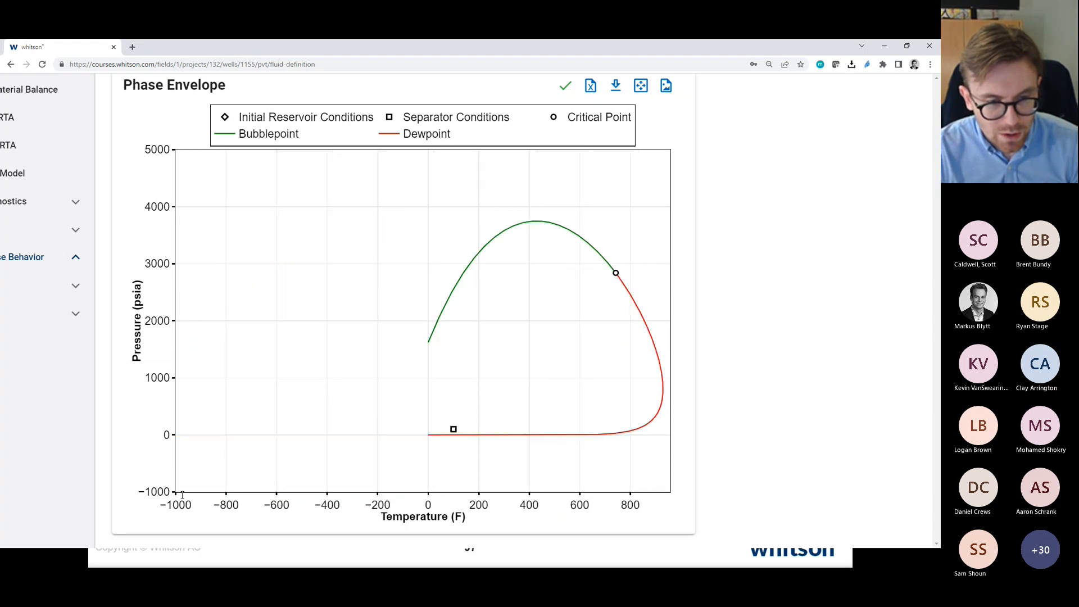
{"action": "left_click", "coordinate": [660, 500]}
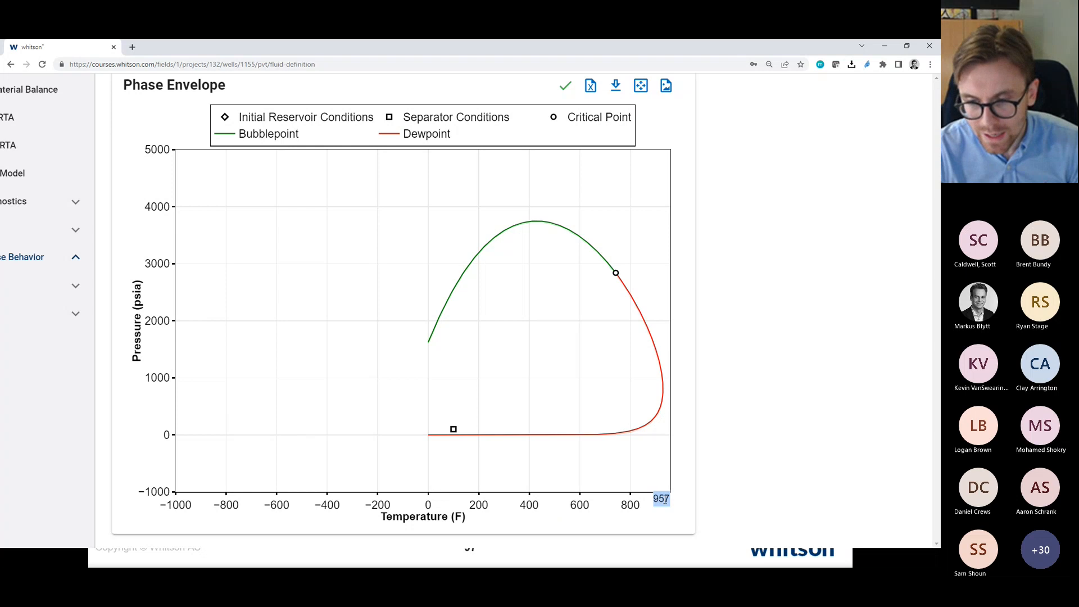
{"action": "type", "text": "1000"}
{"action": "key", "text": "Return"}
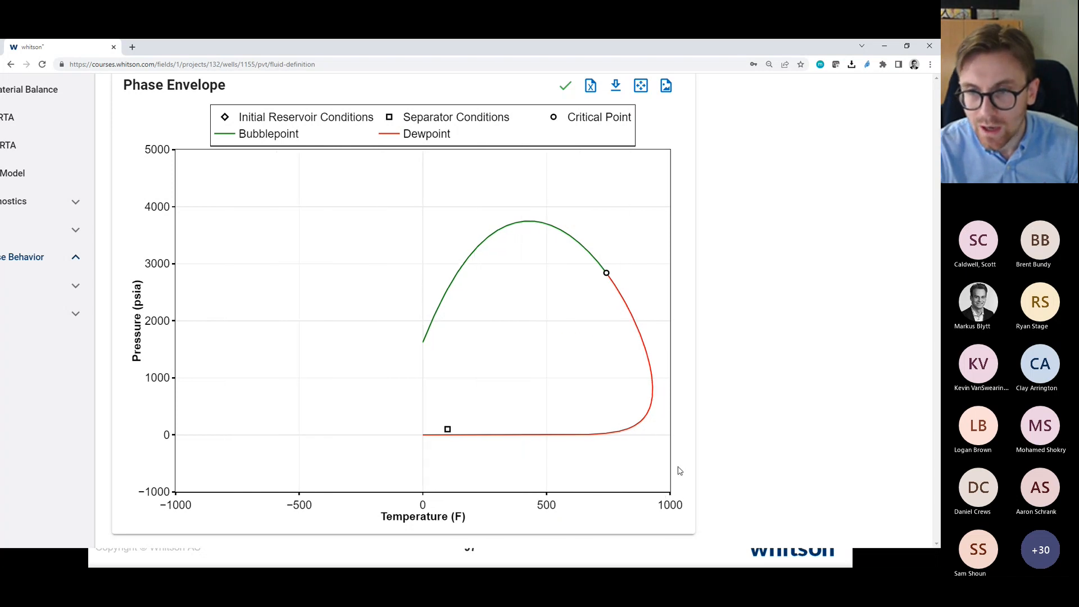
Reset the phase envelope's axes, zoom in on the region around the critical point, and restore the full plot range
{"action": "left_click", "coordinate": [641, 85]}
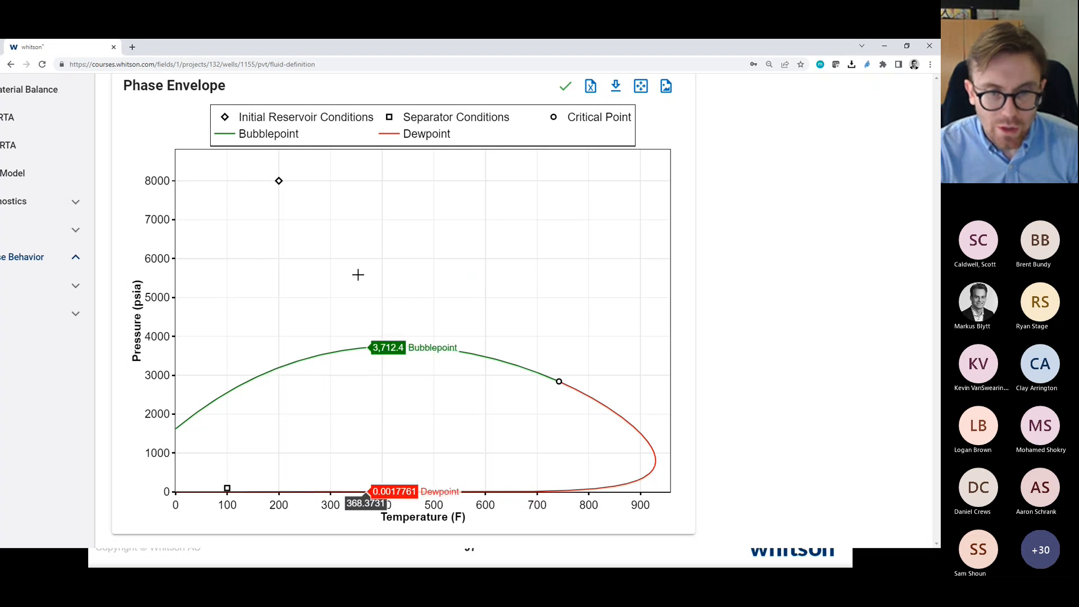
{"action": "left_click_drag", "start_coordinate": [344, 278], "coordinate": [629, 453]}
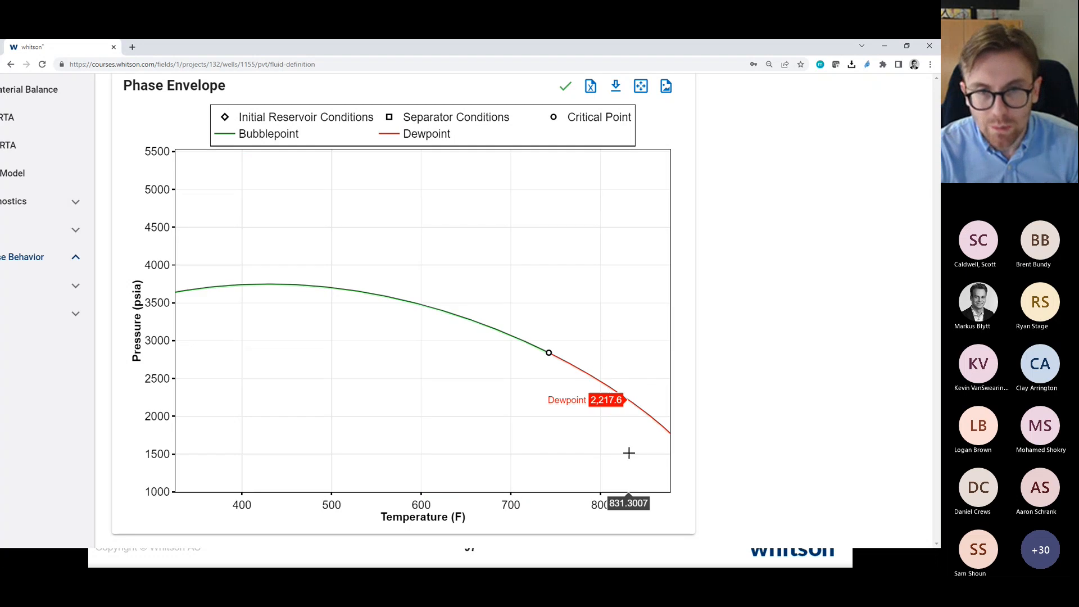
{"action": "left_click", "coordinate": [643, 92]}
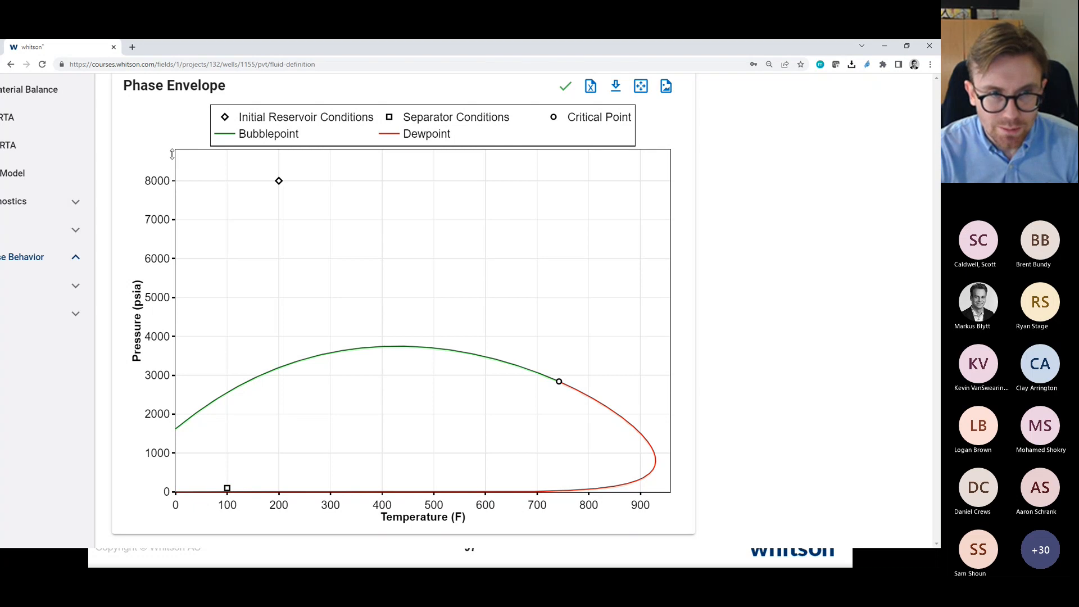
Stretch the phase envelope's axes freehand so the temperature axis extends slightly beyond 1000 °F
{"action": "mouse_move", "coordinate": [172, 154]}
{"action": "left_mouse_down"}
{"action": "mouse_move", "coordinate": [172, 188]}
{"action": "mouse_move", "coordinate": [173, 135]}
{"action": "mouse_move", "coordinate": [172, 160]}
{"action": "left_mouse_up"}
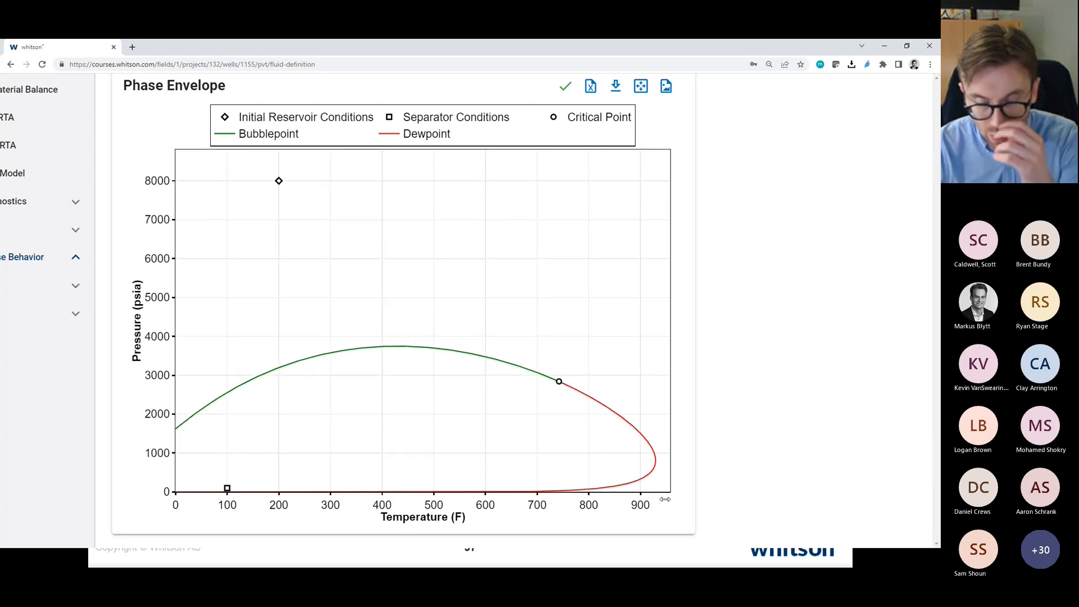
{"action": "mouse_move", "coordinate": [667, 499]}
{"action": "left_mouse_down"}
{"action": "mouse_move", "coordinate": [629, 502]}
{"action": "mouse_move", "coordinate": [662, 504]}
{"action": "left_mouse_up"}
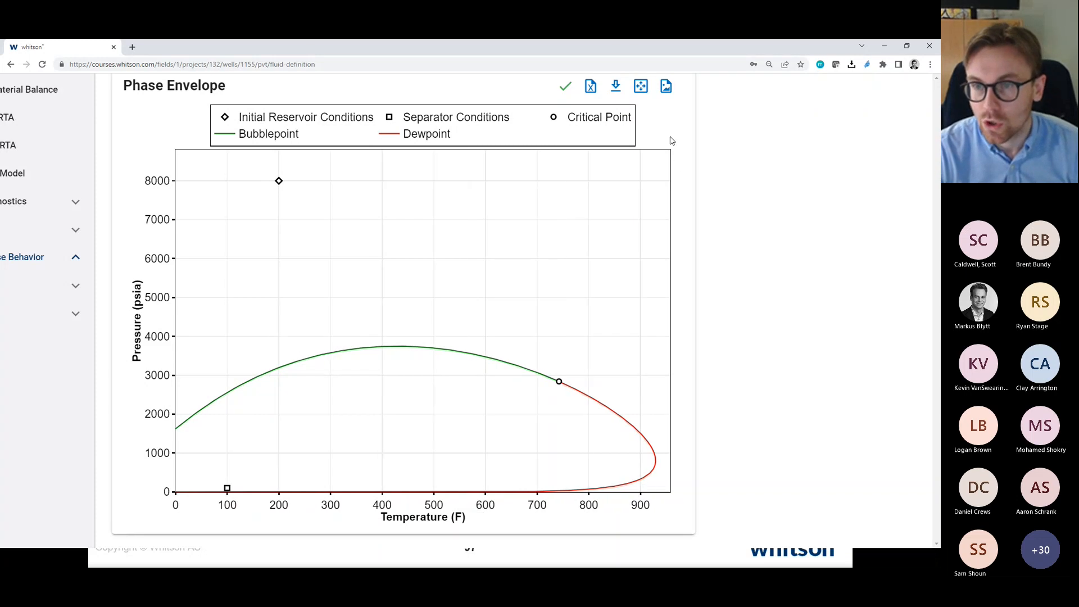
{"action": "mouse_move", "coordinate": [668, 151]}
{"action": "left_mouse_down"}
{"action": "mouse_move", "coordinate": [646, 185]}
{"action": "mouse_move", "coordinate": [554, 248]}
{"action": "mouse_move", "coordinate": [665, 152]}
{"action": "left_mouse_up"}
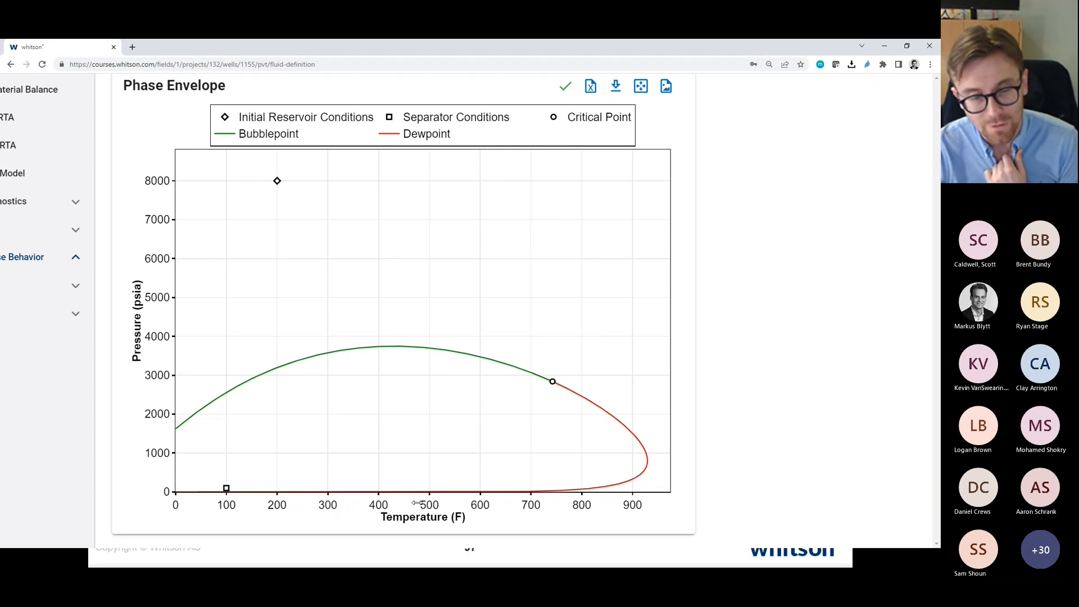
{"action": "mouse_move", "coordinate": [416, 503]}
{"action": "left_mouse_down"}
{"action": "mouse_move", "coordinate": [470, 504]}
{"action": "mouse_move", "coordinate": [351, 506]}
{"action": "mouse_move", "coordinate": [553, 516]}
{"action": "mouse_move", "coordinate": [421, 521]}
{"action": "left_mouse_up"}
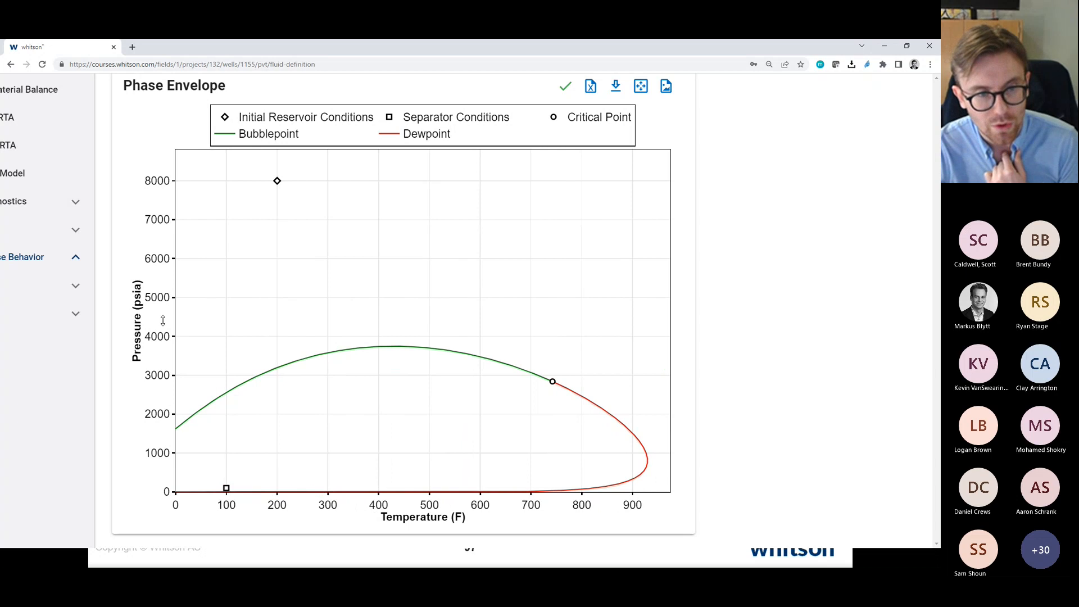
{"action": "mouse_move", "coordinate": [162, 321]}
{"action": "left_mouse_down"}
{"action": "mouse_move", "coordinate": [161, 407]}
{"action": "mouse_move", "coordinate": [163, 289]}
{"action": "mouse_move", "coordinate": [161, 322]}
{"action": "left_mouse_up"}
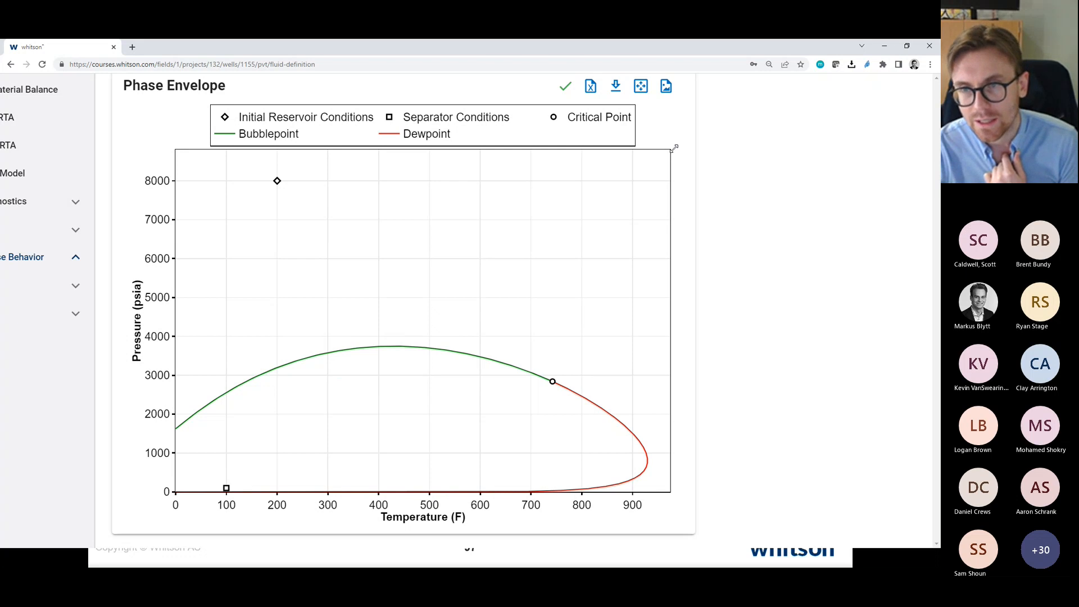
{"action": "left_click_drag", "start_coordinate": [674, 148], "coordinate": [641, 189]}
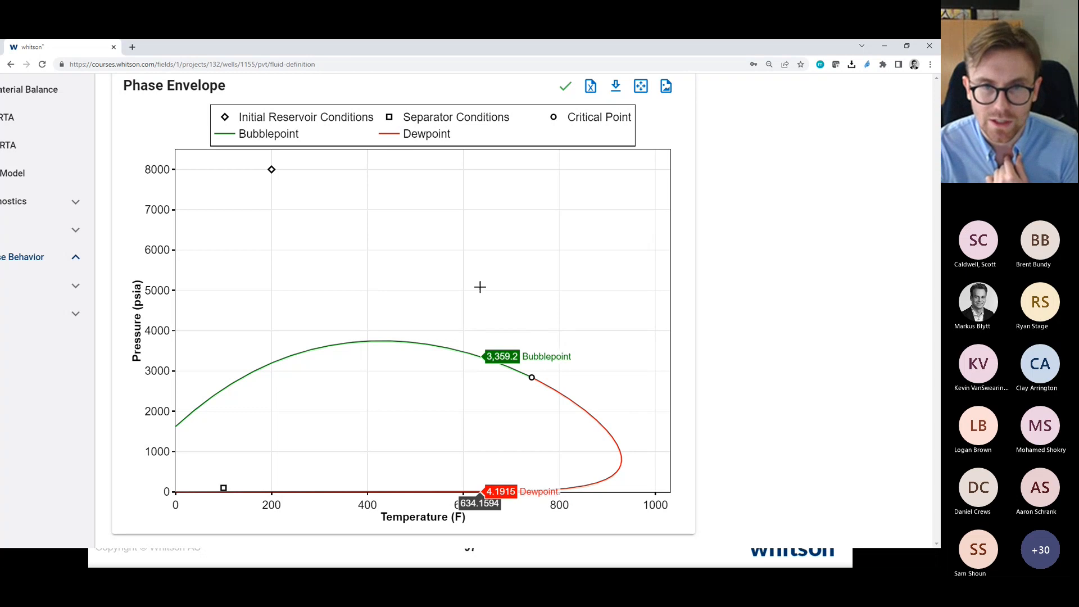
Isolate the Dewpoint curve and restore all series, first in one go and then by toggling each of the other series individually
{"action": "double_click", "coordinate": [422, 139]}
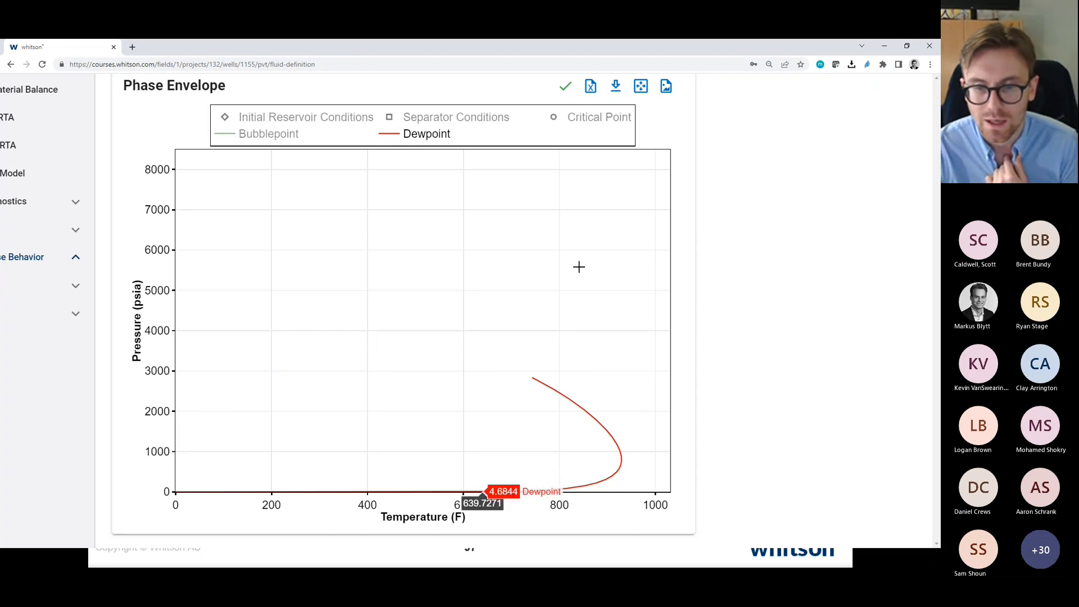
{"action": "double_click", "coordinate": [410, 137]}
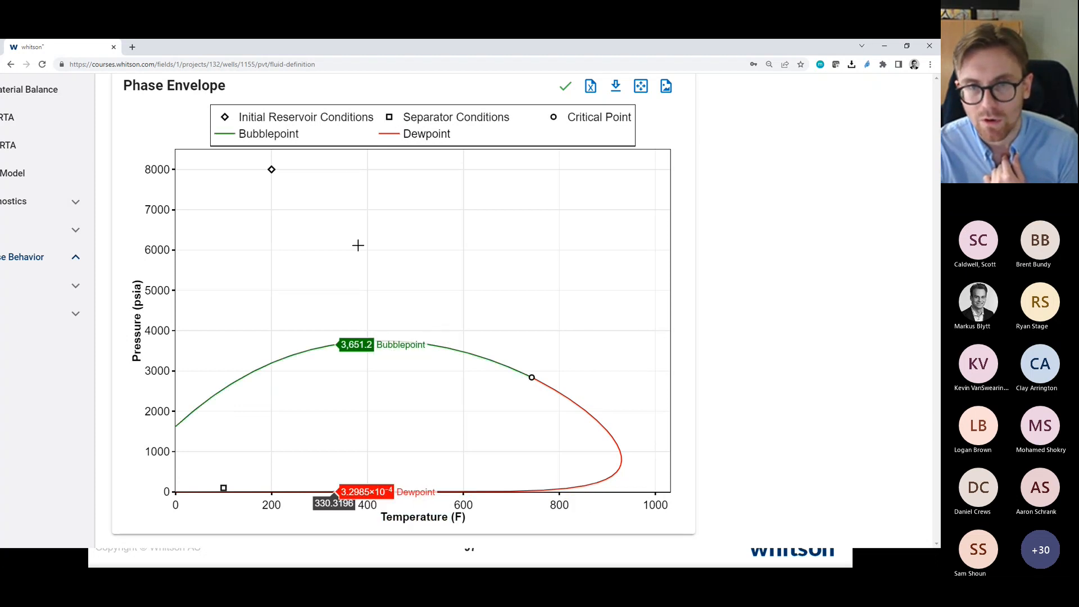
{"action": "left_click", "coordinate": [283, 129]}
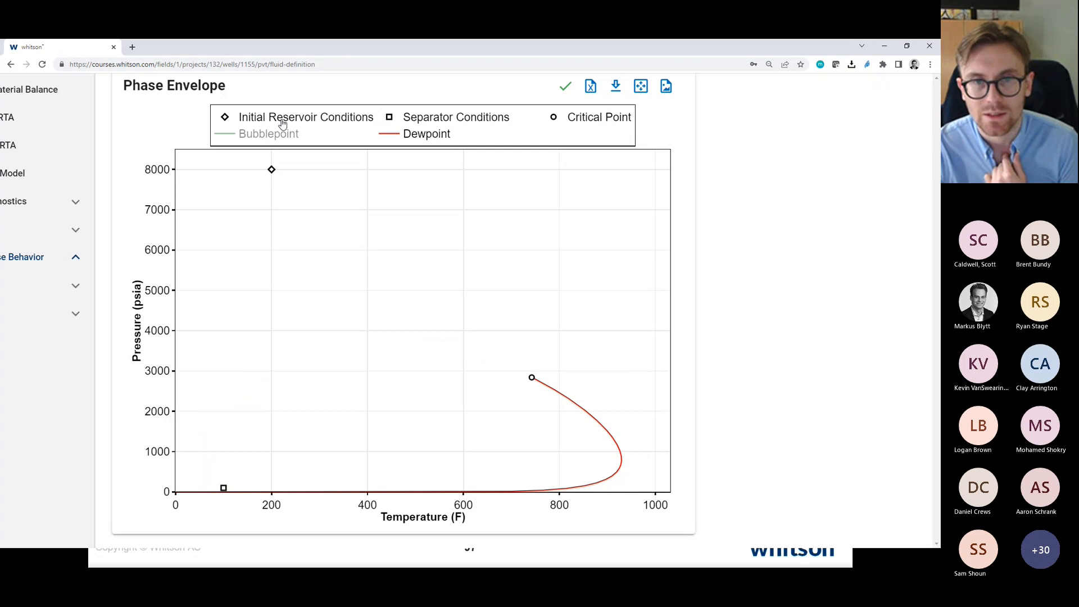
{"action": "left_click", "coordinate": [292, 118]}
{"action": "left_click", "coordinate": [438, 118]}
{"action": "left_click", "coordinate": [567, 118]}
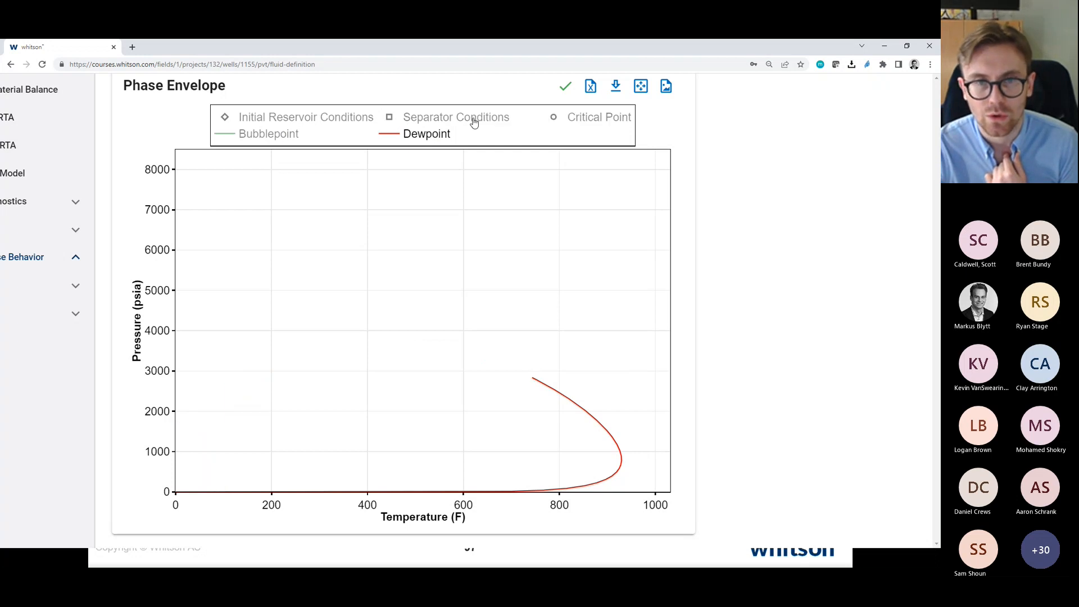
{"action": "left_click", "coordinate": [474, 120]}
{"action": "left_click", "coordinate": [348, 119]}
{"action": "left_click", "coordinate": [290, 134]}
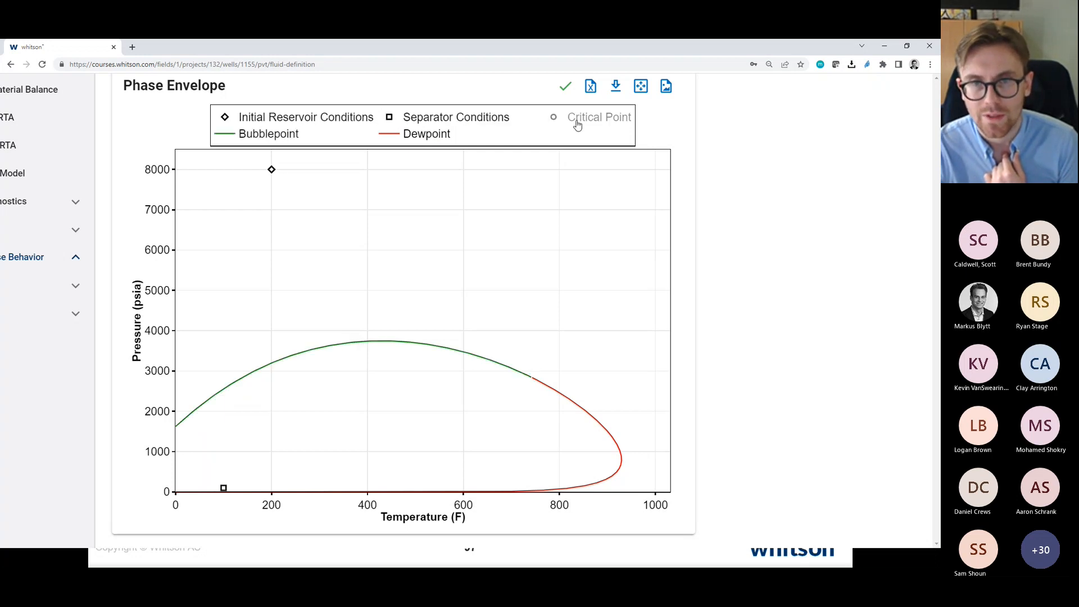
{"action": "left_click", "coordinate": [577, 124]}
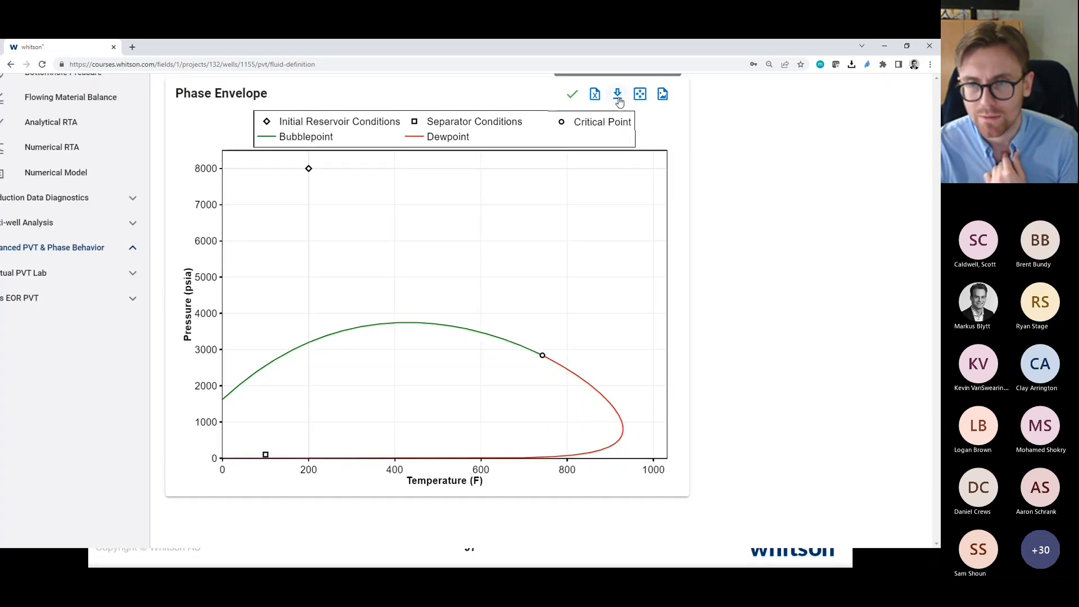
Start downloading the phase envelope data as an Excel worksheet and cancel the save
{"action": "left_click", "coordinate": [618, 96]}
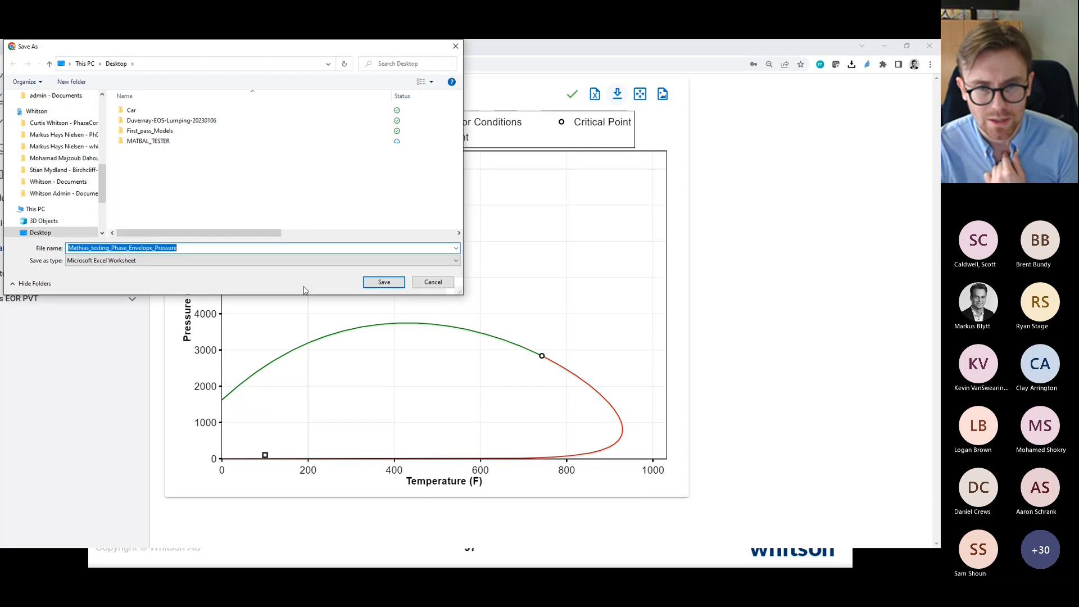
{"action": "left_click", "coordinate": [431, 282]}
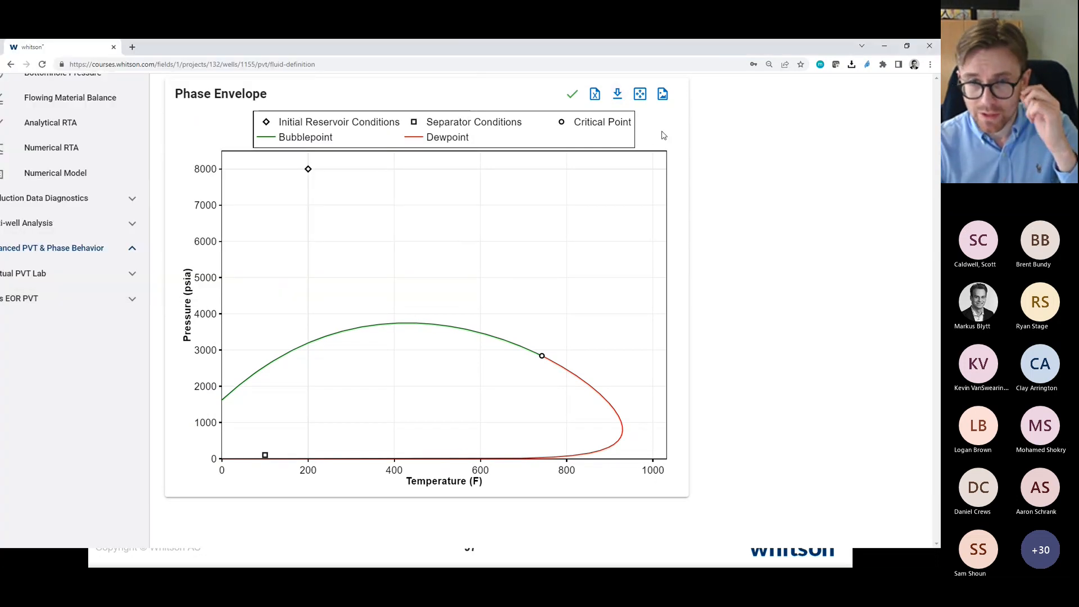
{"action": "scroll", "coordinate": [664, 136], "scroll_direction": "down", "scroll_amount": 5}
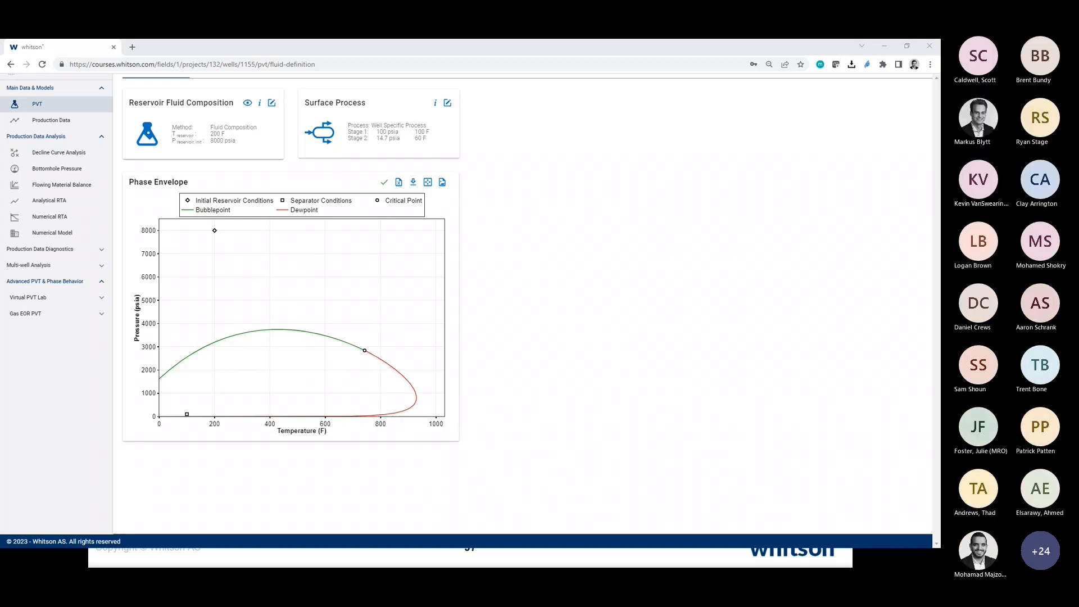
Switch to the slides and advance to the Black Oil PVT title slide
{"action": "key", "text": "alt+Tab"}
{"action": "key", "text": "Right"}
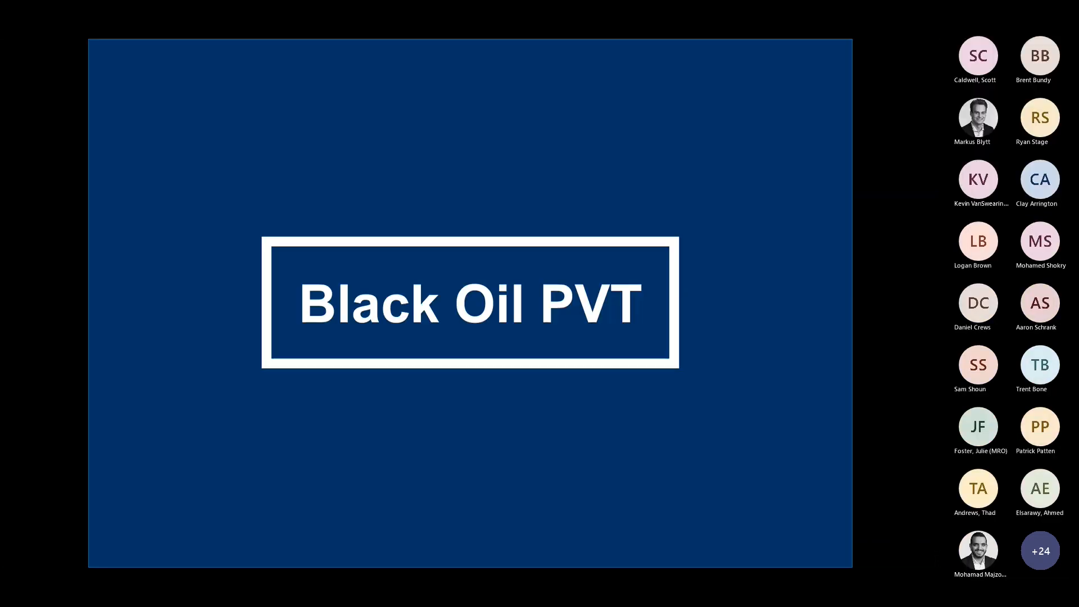
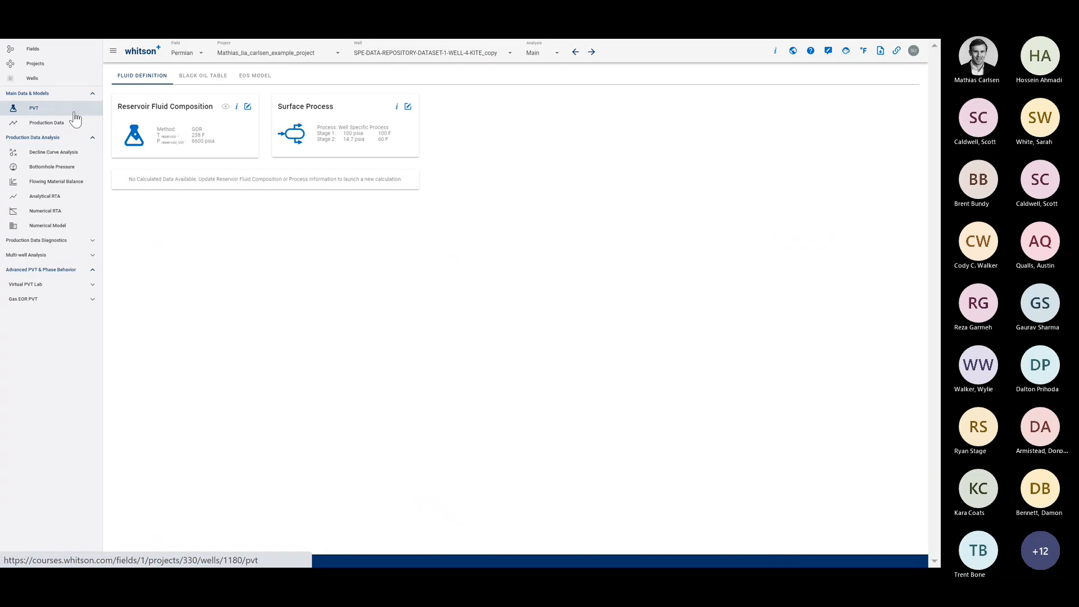
Check the slide on dragging the GOR line to match initial data, and return to the well's fluid definition in whitson+
{"action": "key", "text": "alt+Tab"}
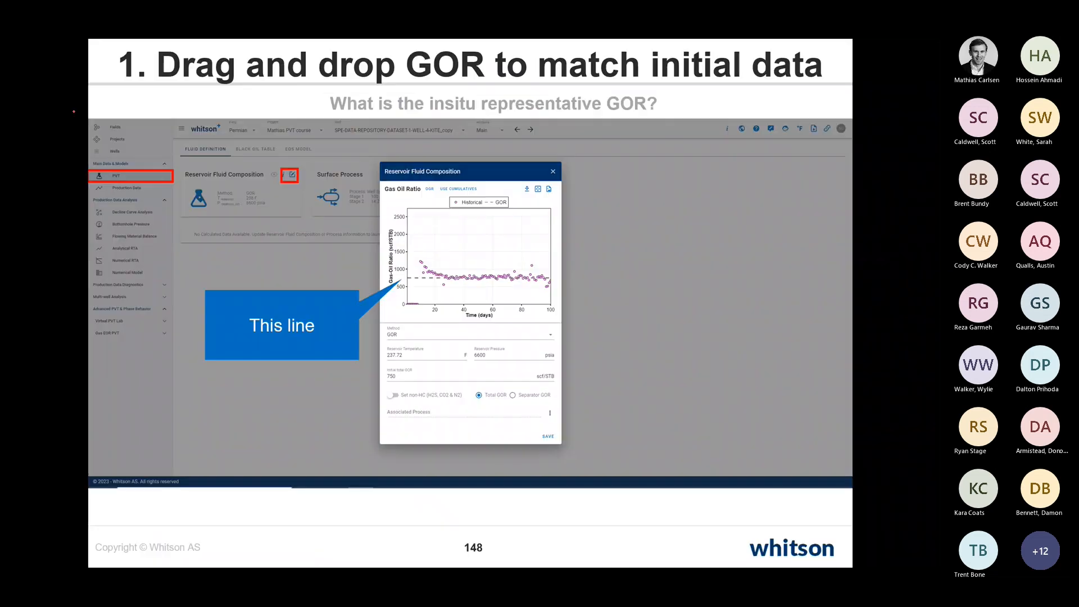
{"action": "key", "text": "alt+Tab"}
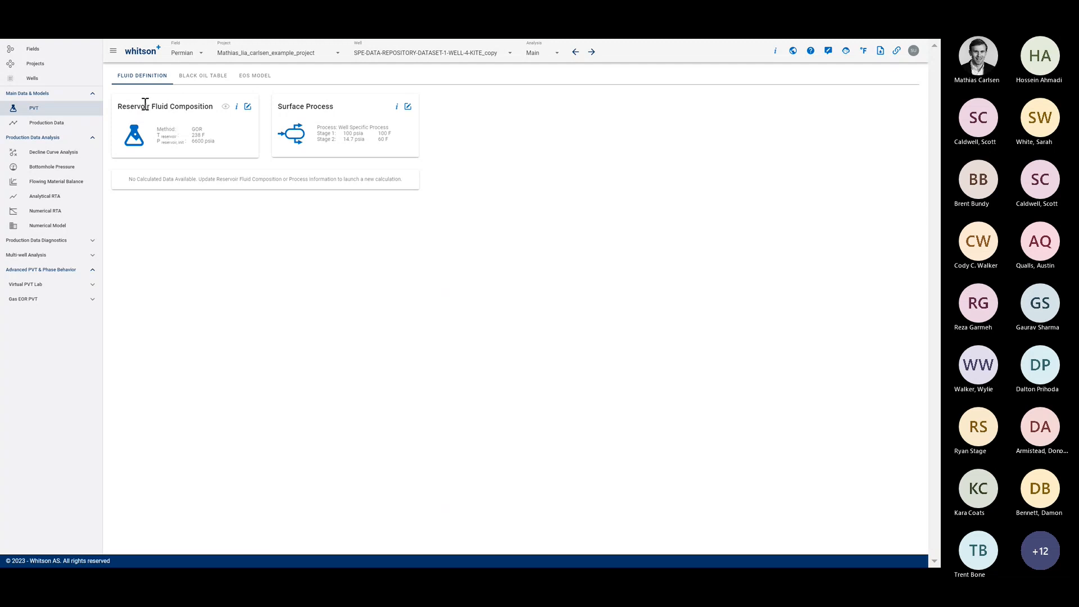
Check the GOR plot in the reservoir fluid composition and the well's production data, and return to the fluid definition
{"action": "left_click", "coordinate": [246, 109]}
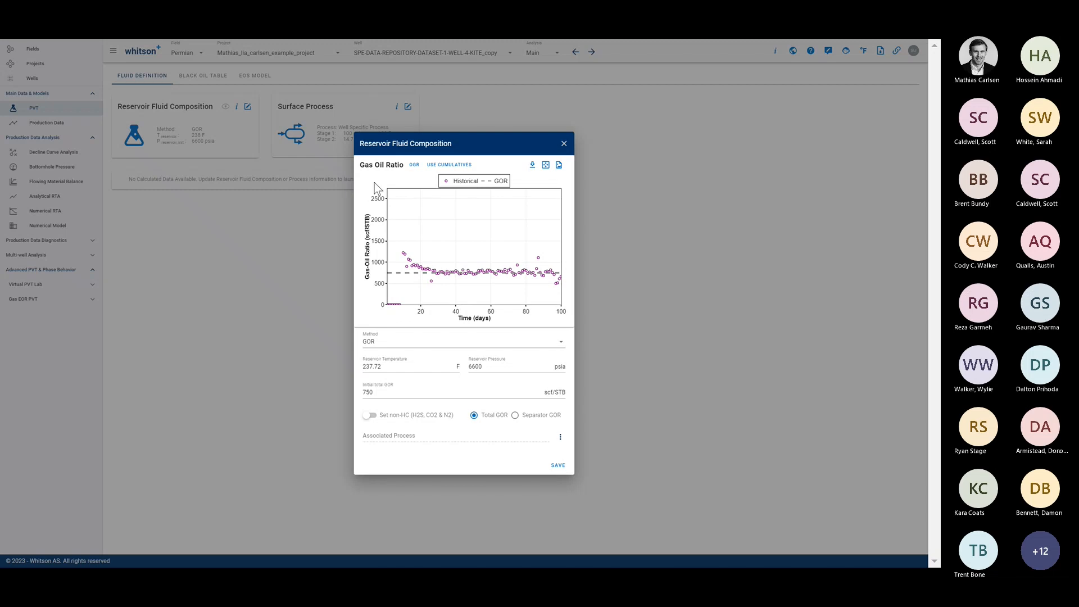
{"action": "left_click", "coordinate": [566, 143]}
{"action": "left_click", "coordinate": [79, 123]}
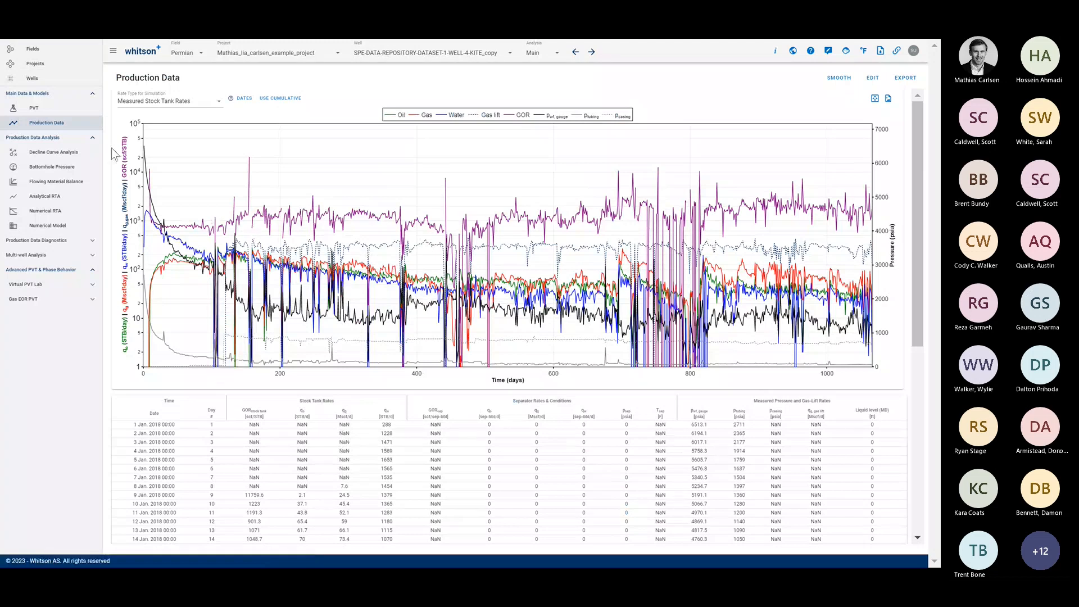
{"action": "left_click", "coordinate": [40, 109]}
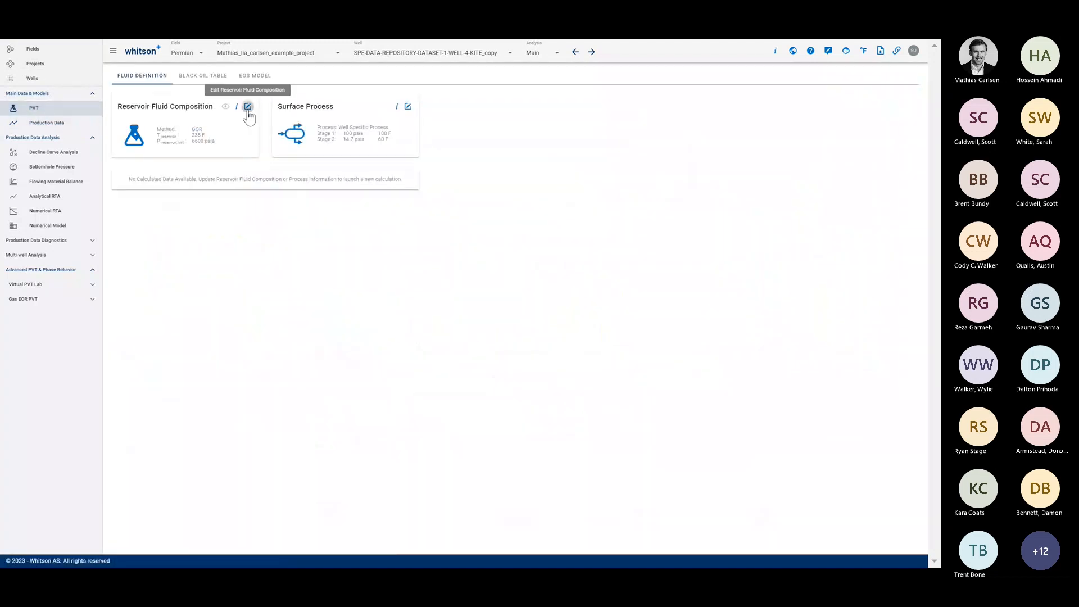
Open the reservoir fluid composition for editing, try a lower GOR line on the plot, and set the initial total GOR to 750 scf/STB
{"action": "left_click", "coordinate": [247, 107]}
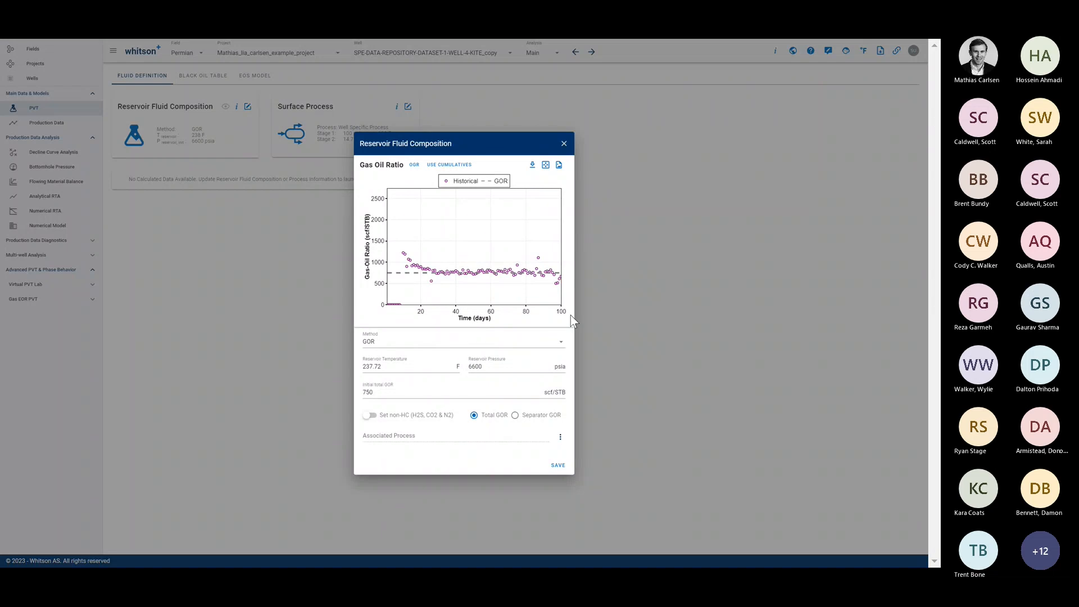
{"action": "left_click_drag", "start_coordinate": [560, 308], "coordinate": [506, 289]}
{"action": "left_click_drag", "start_coordinate": [393, 393], "coordinate": [362, 394]}
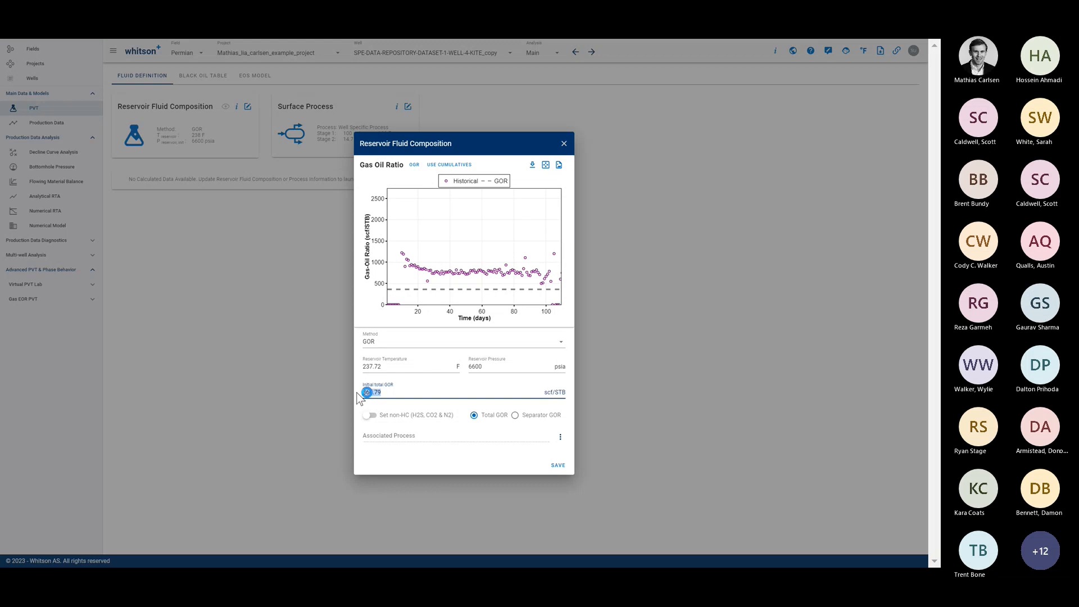
{"action": "type", "text": "750"}
{"action": "key", "text": "Tab"}
Try an initial total GOR of 2000 scf/STB, match the GOR line to the historical data at 771.67 scf/STB, and save the composition
{"action": "left_click_drag", "start_coordinate": [415, 392], "coordinate": [336, 392]}
{"action": "type", "text": "2000"}
{"action": "key", "text": "Tab"}
{"action": "left_click_drag", "start_coordinate": [434, 246], "coordinate": [434, 273]}
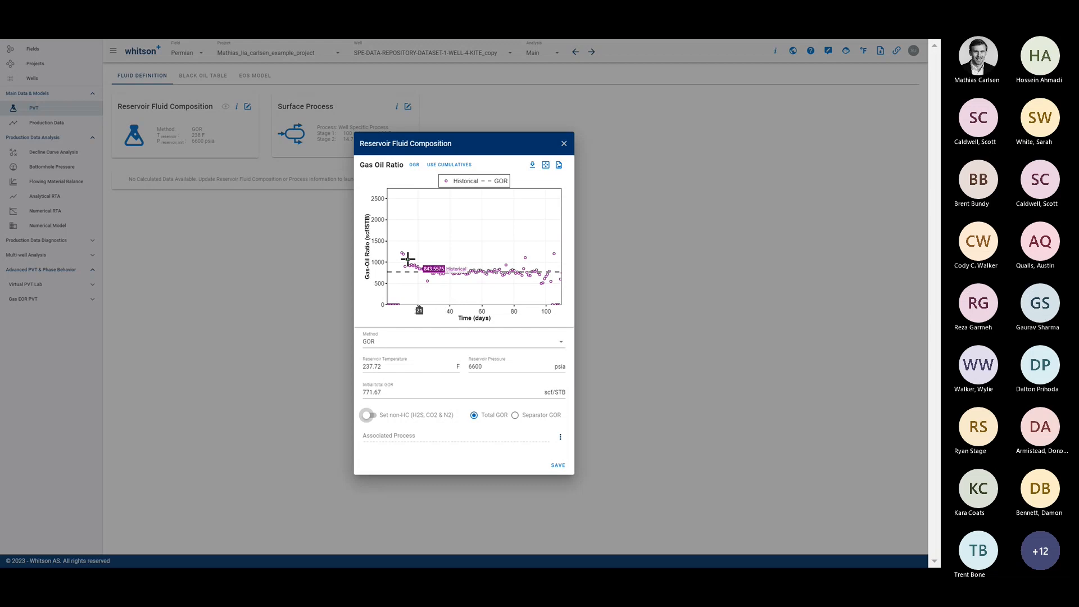
{"action": "left_click_drag", "start_coordinate": [388, 241], "coordinate": [582, 348]}
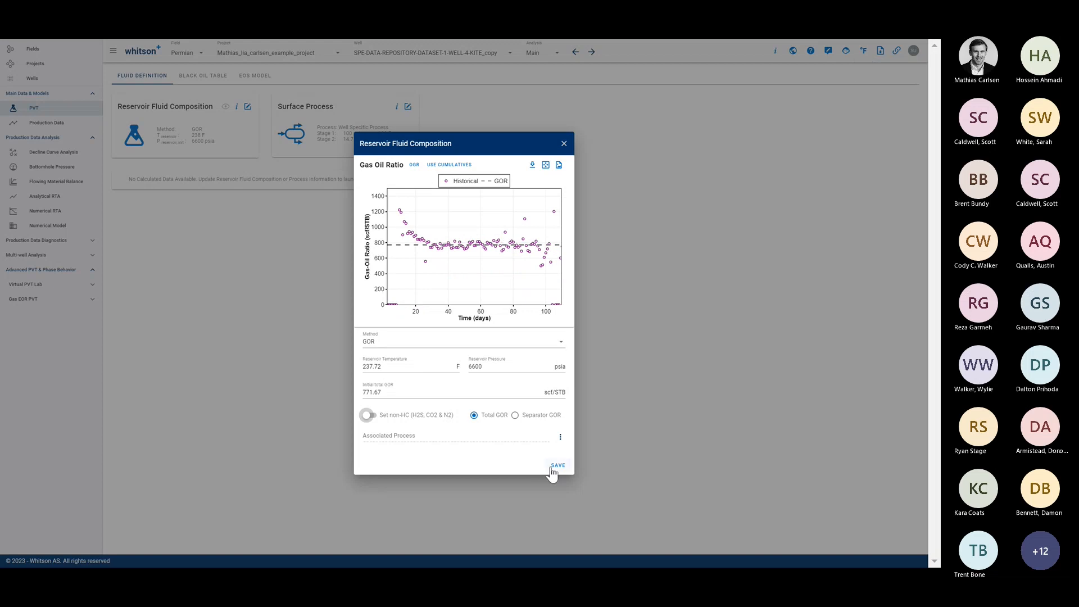
{"action": "key", "text": "alt+Tab"}
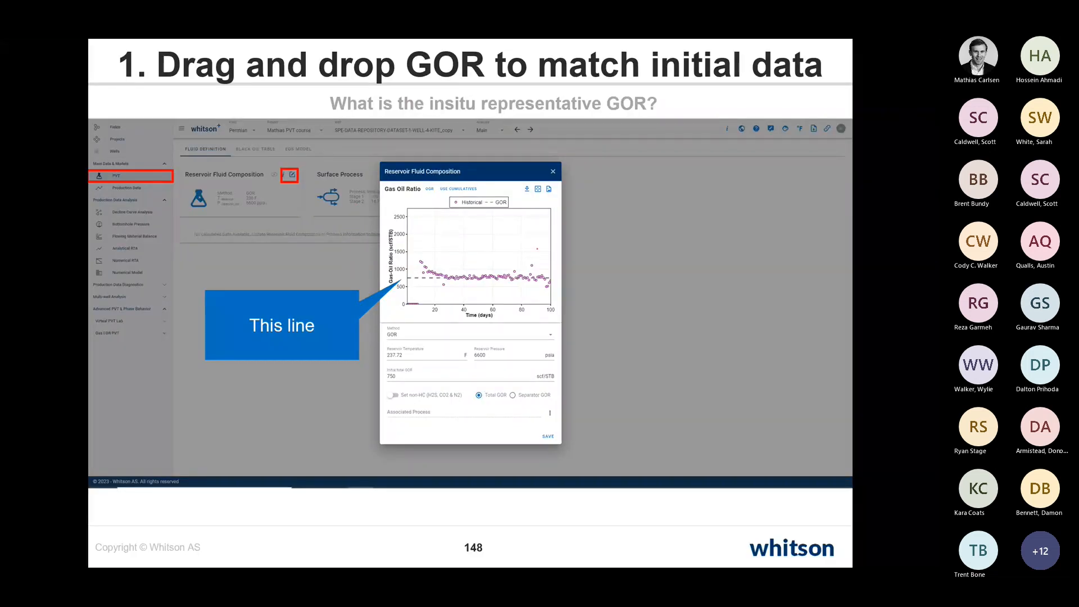
{"action": "key", "text": "alt+Tab"}
{"action": "left_click", "coordinate": [561, 462]}
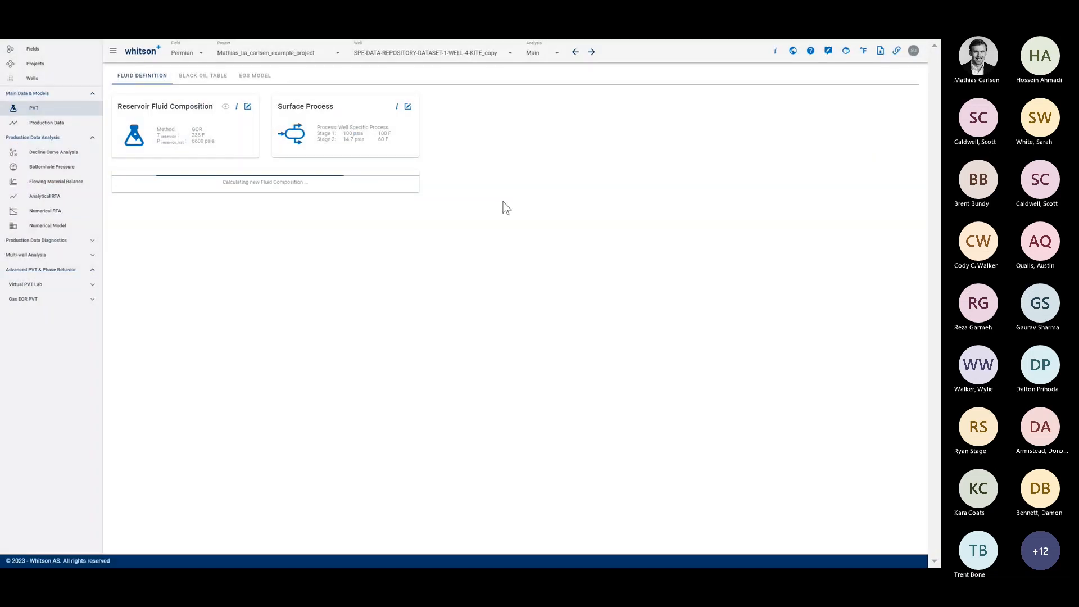
Examine the bubblepoint and other fluid properties at initial reservoir conditions in the black oil table
{"action": "key", "text": "alt+Tab"}
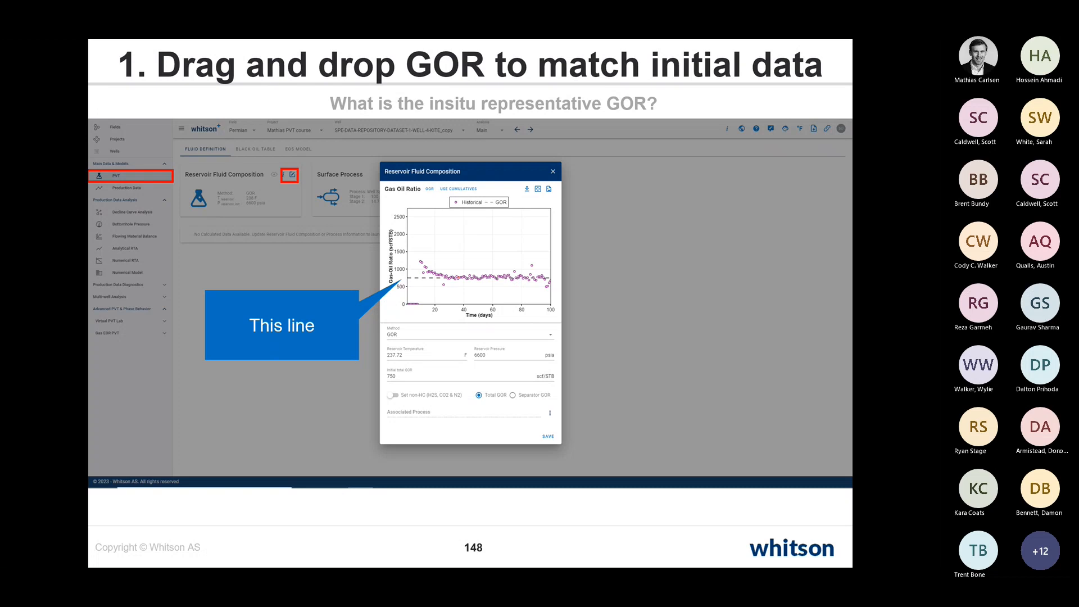
{"action": "key", "text": "alt+Tab"}
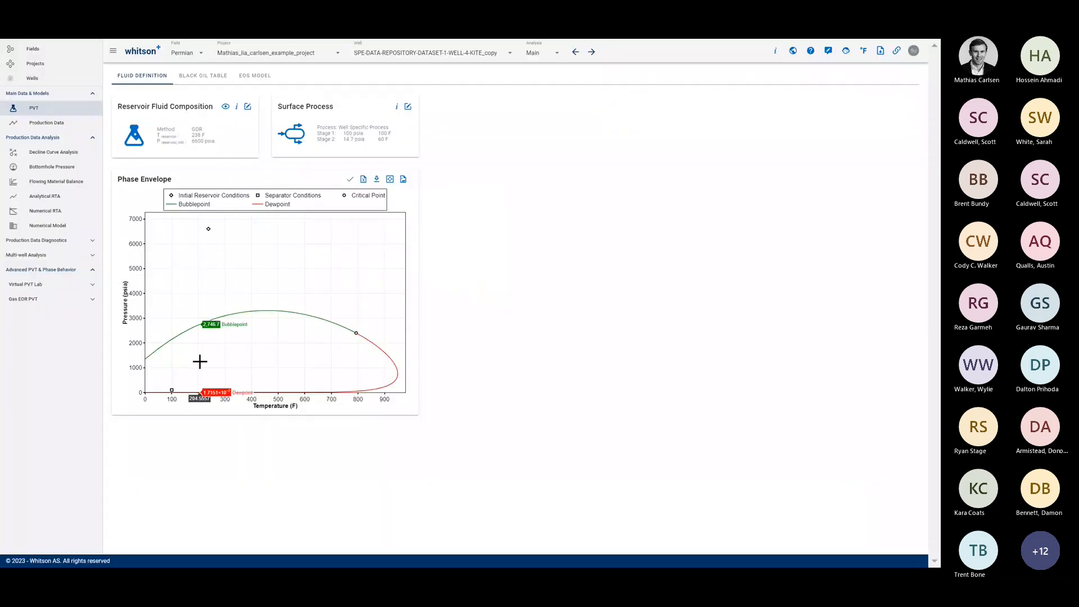
{"action": "left_click", "coordinate": [204, 82]}
{"action": "scroll", "coordinate": [658, 201], "scroll_direction": "up", "scroll_amount": 5}
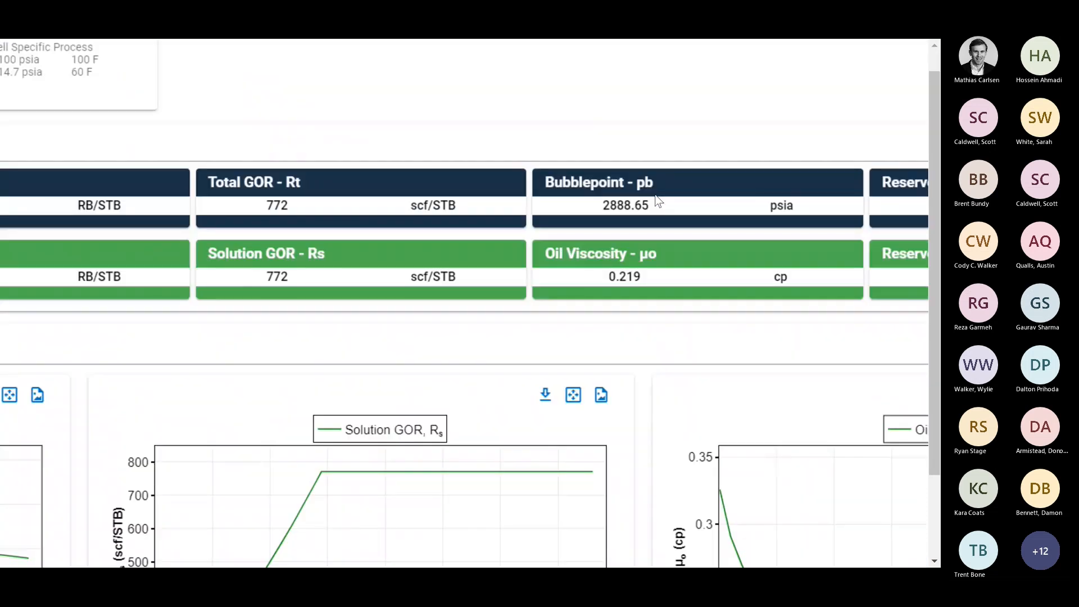
{"action": "scroll", "coordinate": [647, 202], "scroll_direction": "down", "scroll_amount": 2}
{"action": "scroll", "coordinate": [618, 207], "scroll_direction": "down", "scroll_amount": 3}
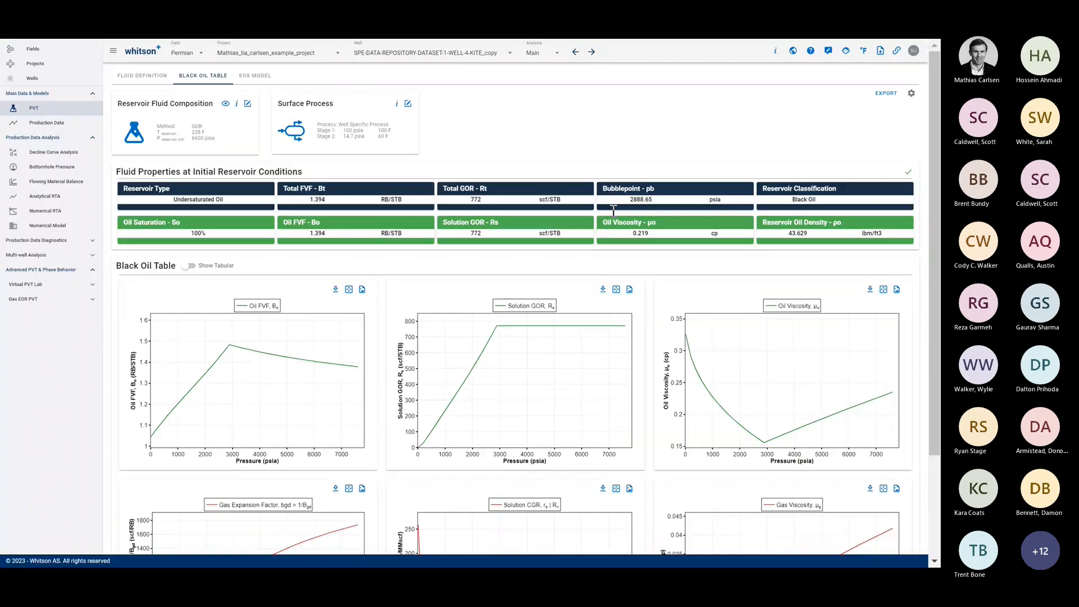
Return to the fluid definition, recheck the GOR line against the historical data in the reservoir fluid composition, and close it unchanged
{"action": "left_click", "coordinate": [151, 82]}
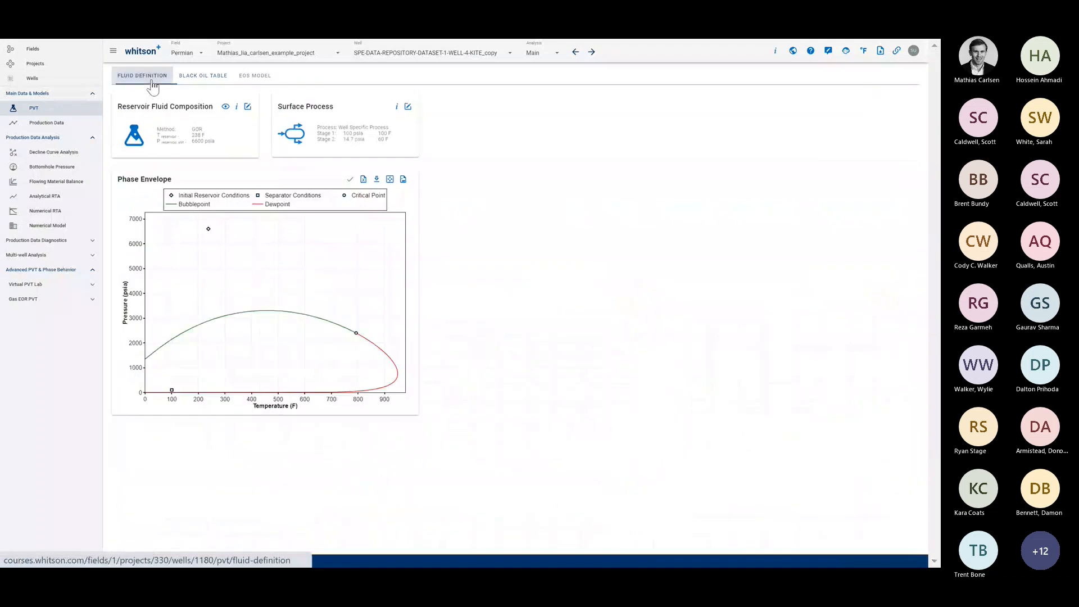
{"action": "left_click", "coordinate": [248, 107]}
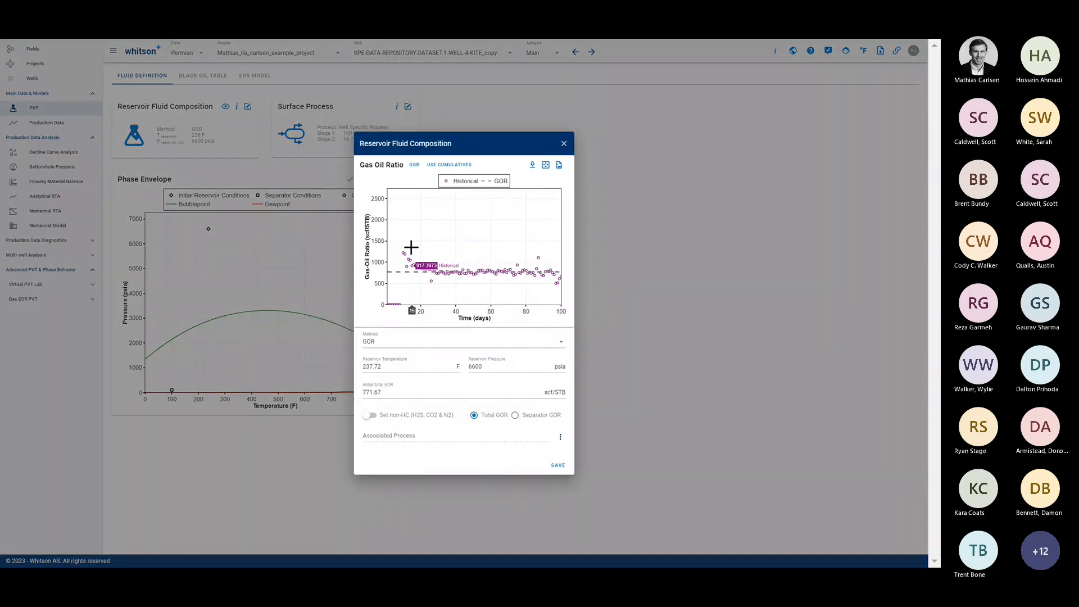
{"action": "left_click", "coordinate": [564, 144]}
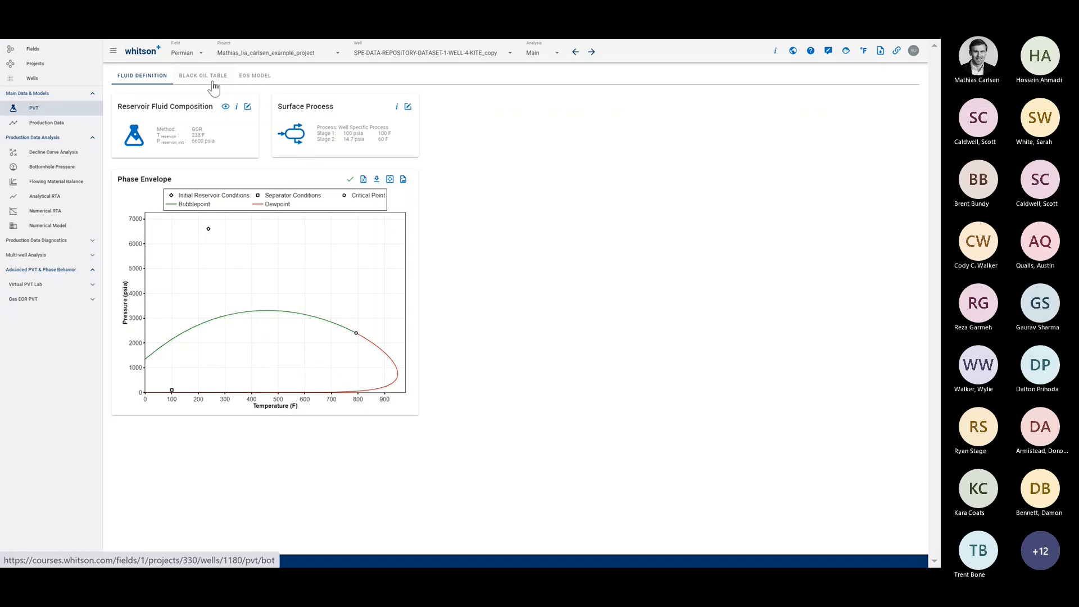
Switch to the slides, check the one on copying the composition into Excel, and return to whitson+
{"action": "key", "text": "alt+Tab"}
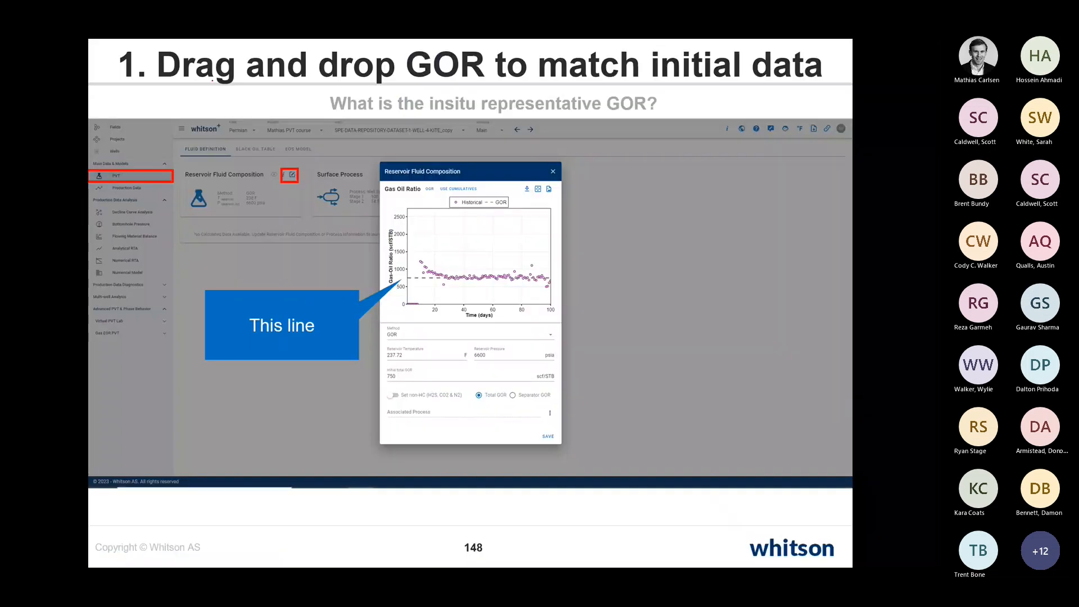
{"action": "key", "text": "Right"}
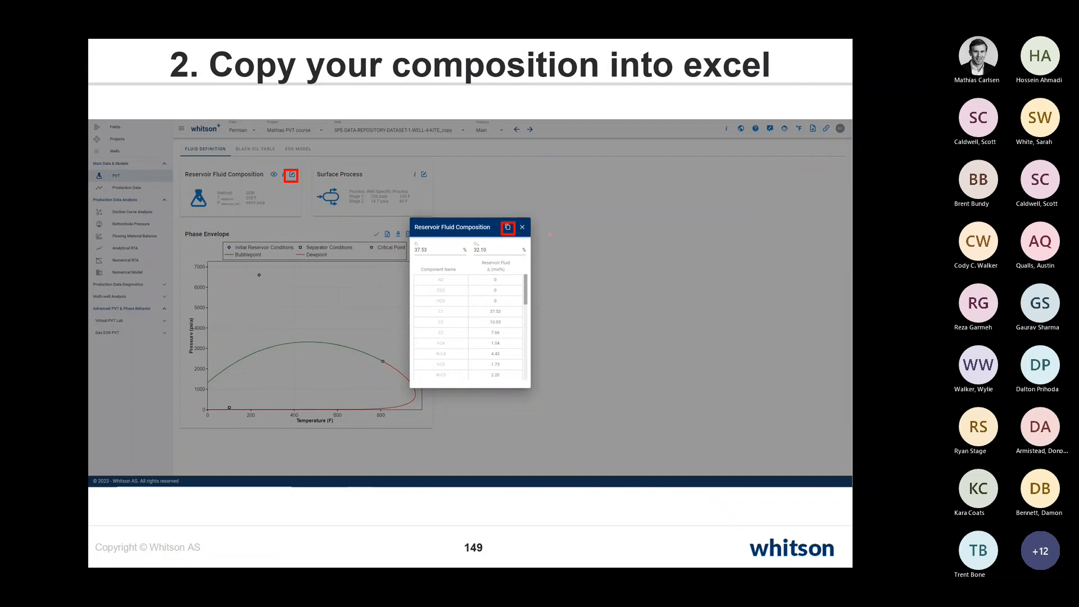
{"action": "key", "text": "alt+Tab"}
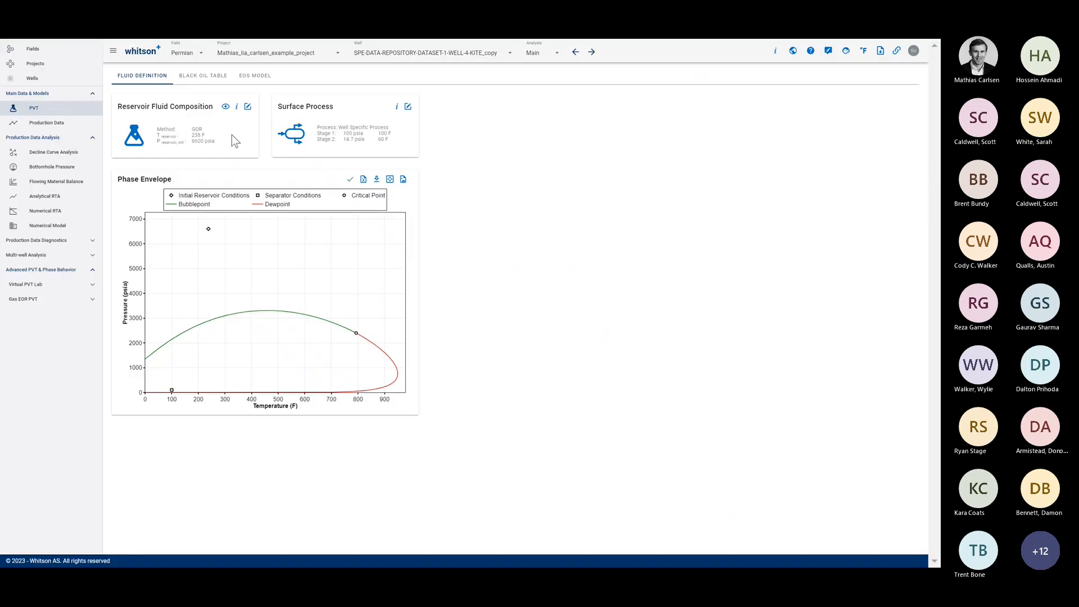
Copy the calculated reservoir fluid composition and paste it into a new blank Excel workbook starting at cell B3
{"action": "left_click", "coordinate": [225, 107]}
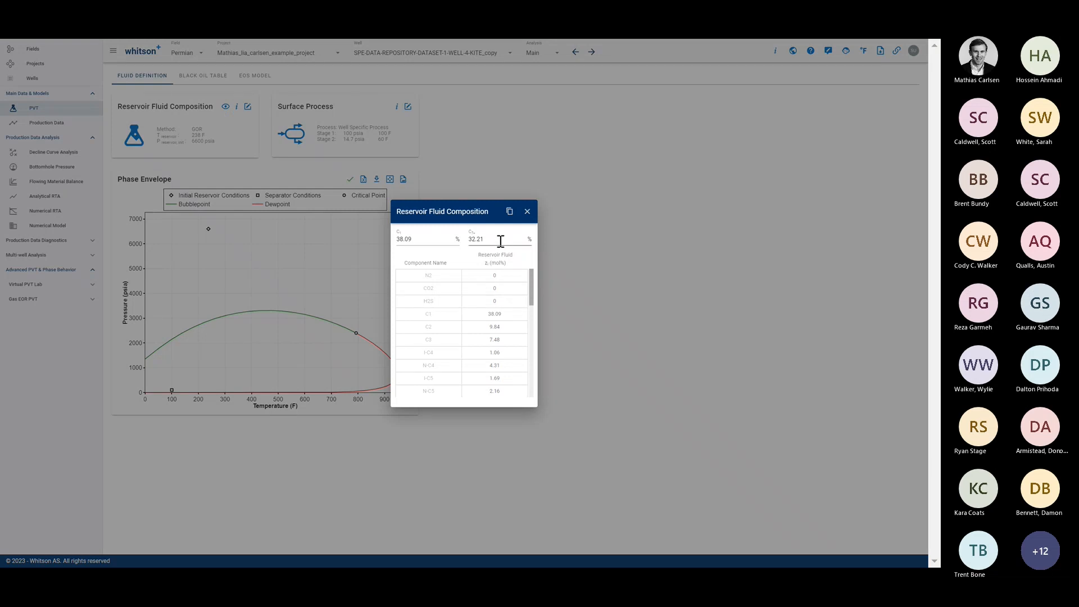
{"action": "left_click", "coordinate": [510, 212]}
{"action": "key", "text": "super"}
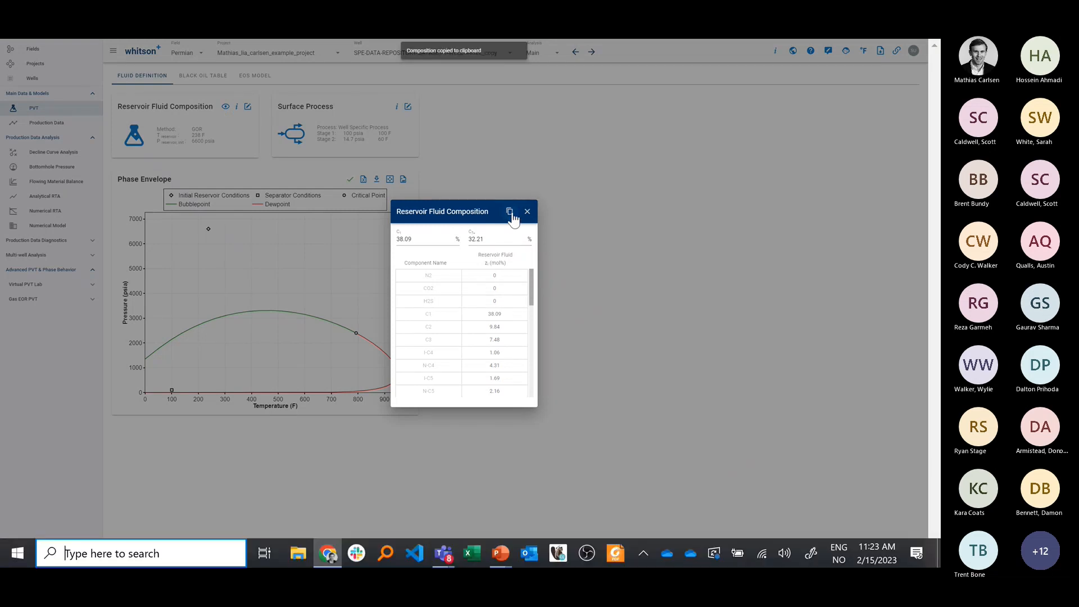
{"action": "type", "text": "excel"}
{"action": "key", "text": "Return"}
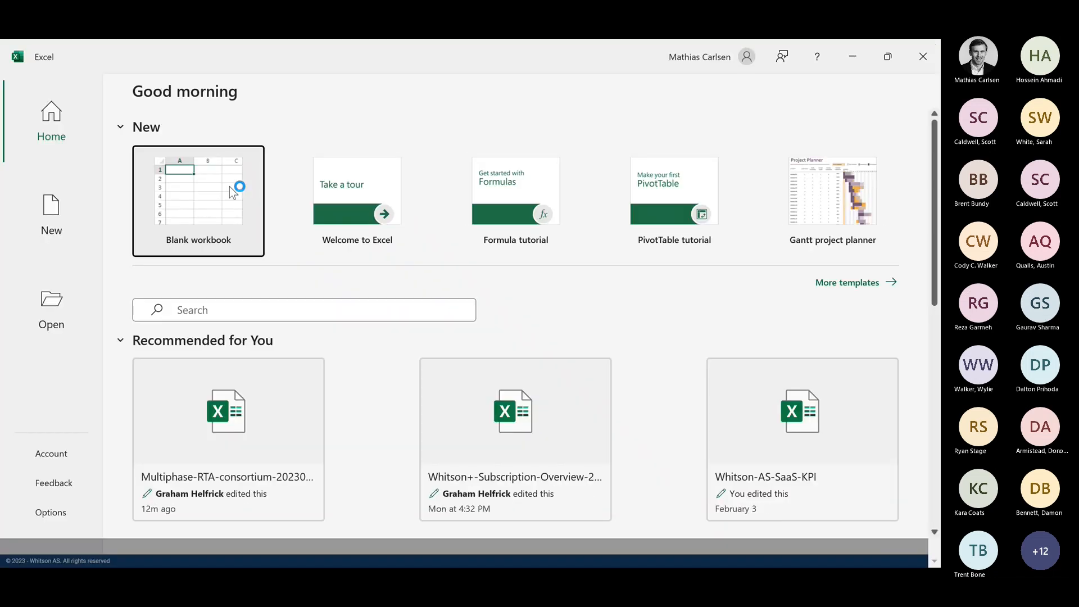
{"action": "left_click", "coordinate": [229, 187]}
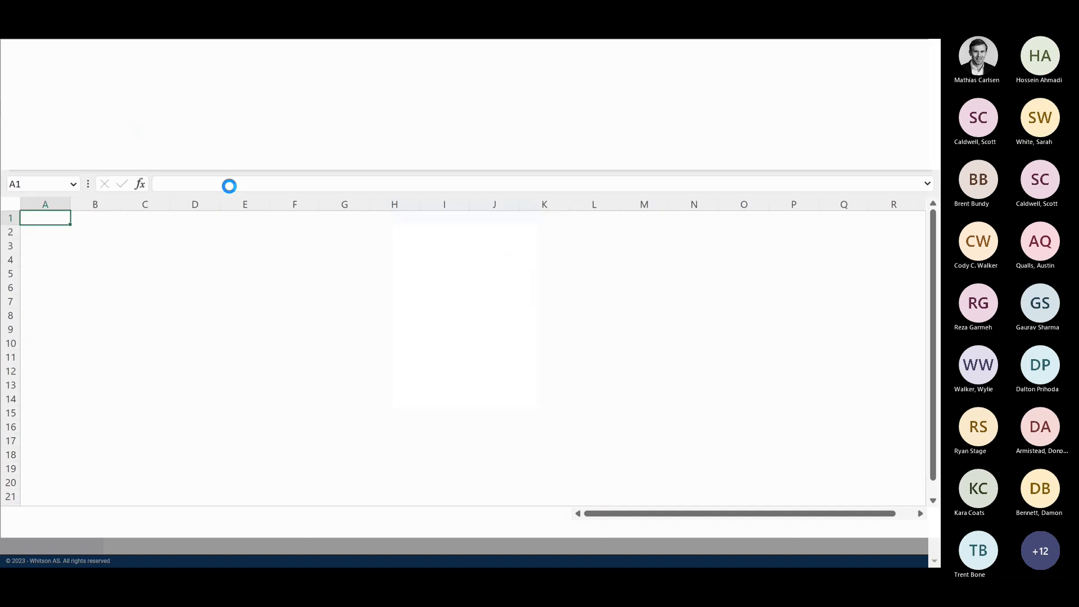
{"action": "left_click", "coordinate": [107, 248]}
{"action": "key", "text": "ctrl+v"}
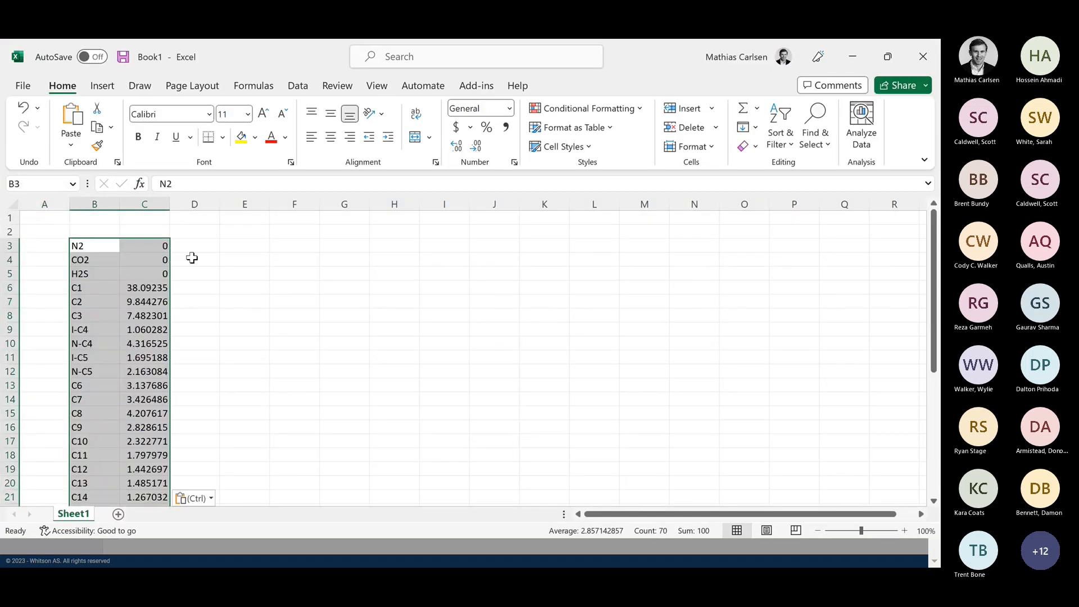
{"action": "scroll", "coordinate": [192, 257], "scroll_direction": "down", "scroll_amount": 2}
{"action": "scroll", "coordinate": [192, 258], "scroll_direction": "up", "scroll_amount": 2}
Go back to whitson+, copy the full reservoir fluid composition again, and paste it into the Excel sheet starting at cell E3
{"action": "key", "text": "alt+Tab"}
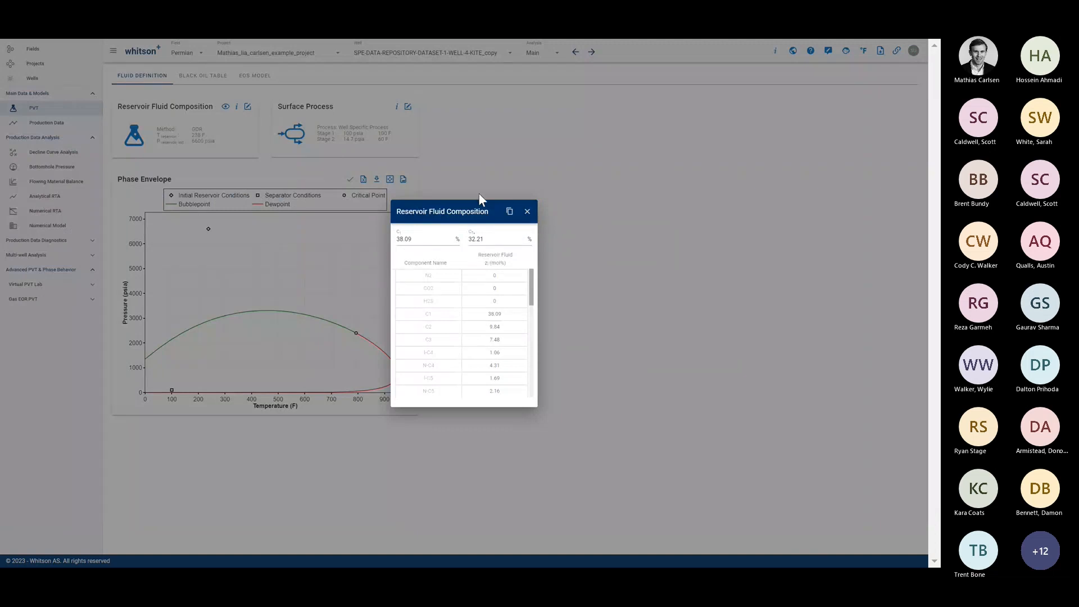
{"action": "left_click", "coordinate": [527, 212]}
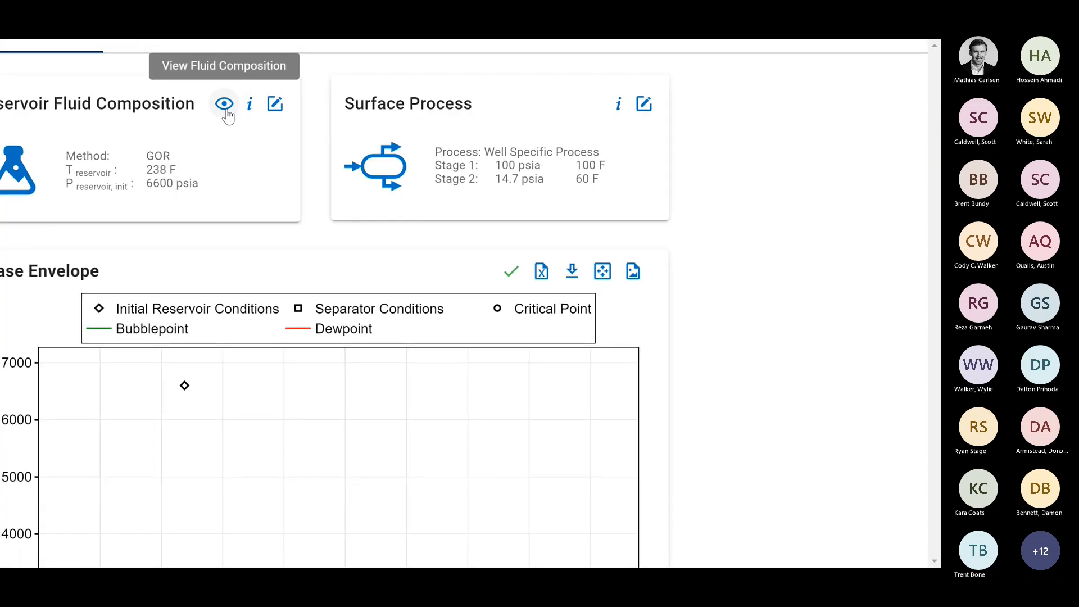
{"action": "left_click", "coordinate": [224, 104]}
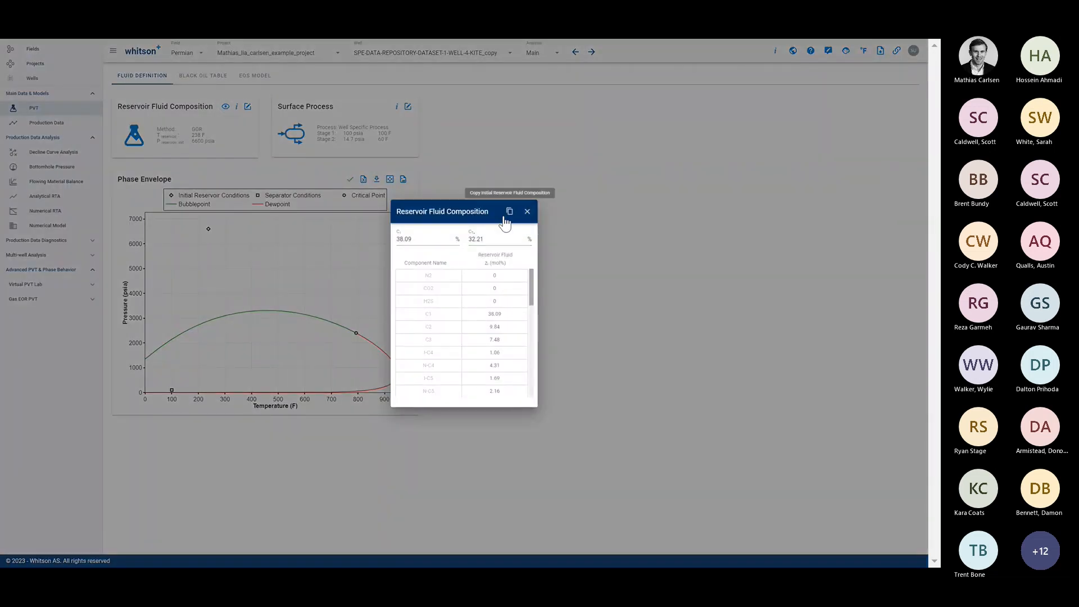
{"action": "scroll", "coordinate": [455, 326], "scroll_direction": "down", "scroll_amount": 6}
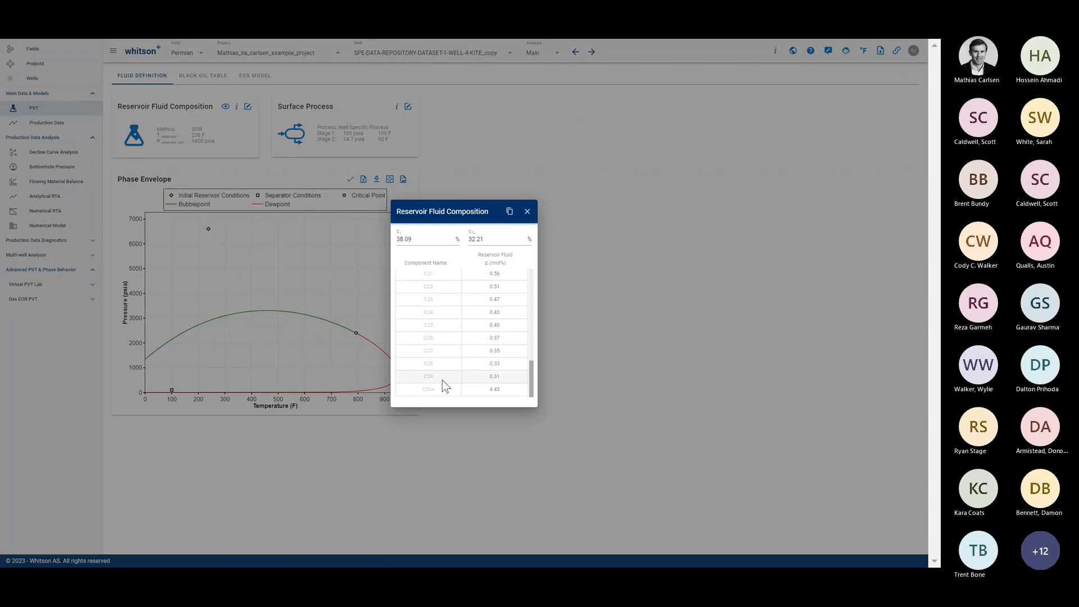
{"action": "scroll", "coordinate": [498, 376], "scroll_direction": "up", "scroll_amount": 6}
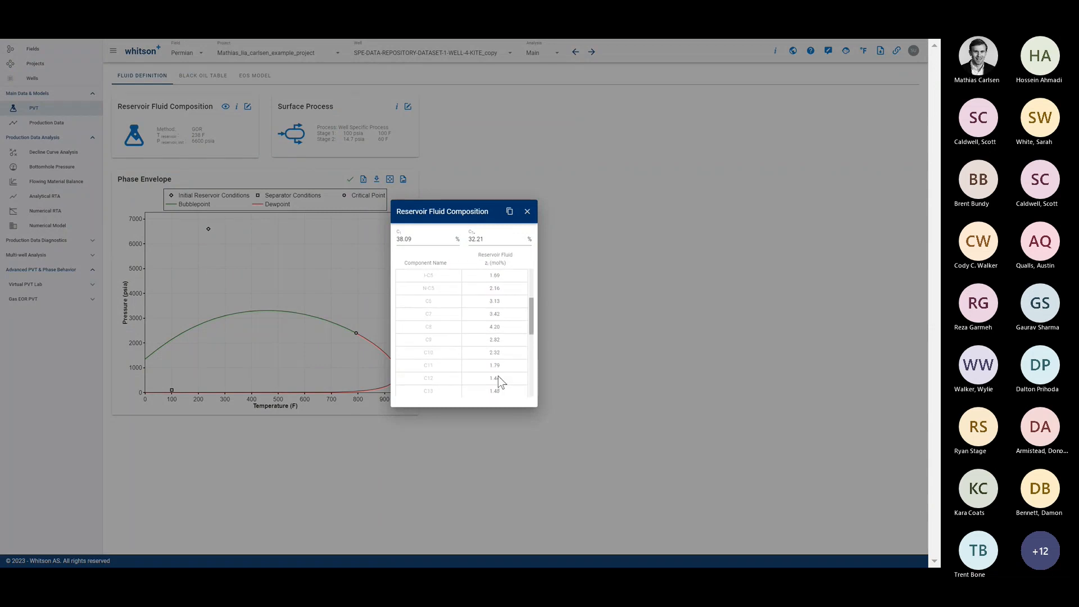
{"action": "left_click", "coordinate": [508, 214]}
{"action": "key", "text": "alt+Tab"}
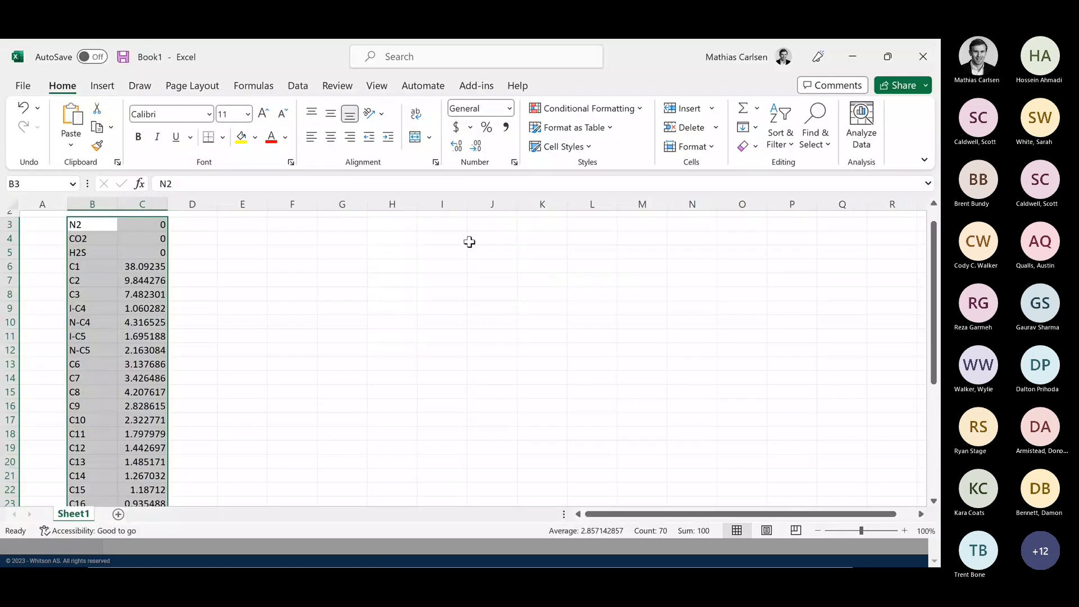
{"action": "left_click", "coordinate": [232, 225]}
{"action": "key", "text": "ctrl+v"}
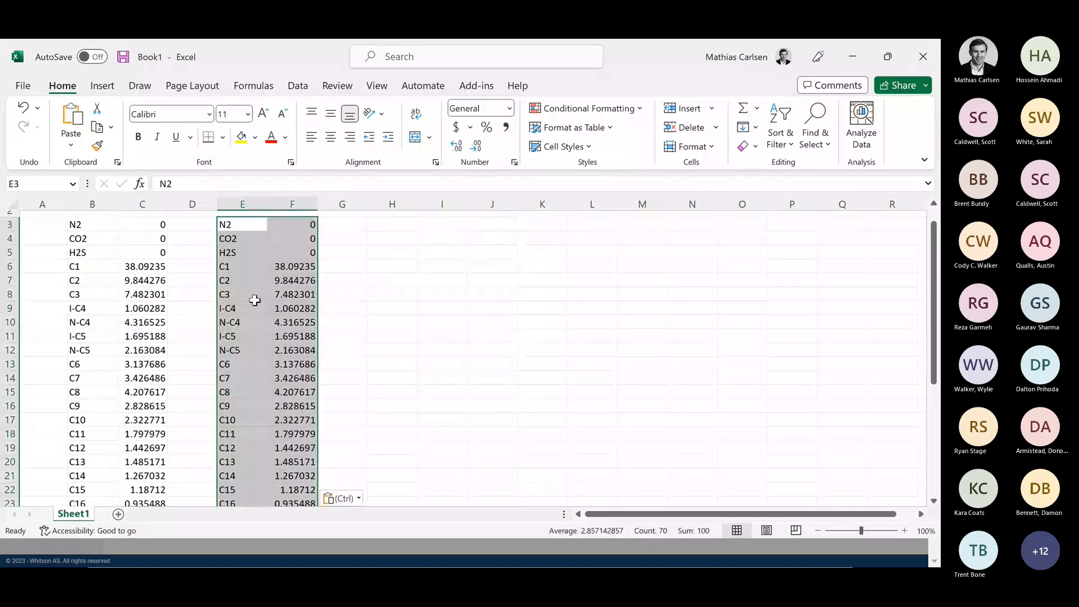
{"action": "scroll", "coordinate": [255, 301], "scroll_direction": "up", "scroll_amount": 1}
Return to whitson+, examine the N2, CO2 and H2S rows of the reservoir fluid composition, and close it
{"action": "key", "text": "alt+Tab"}
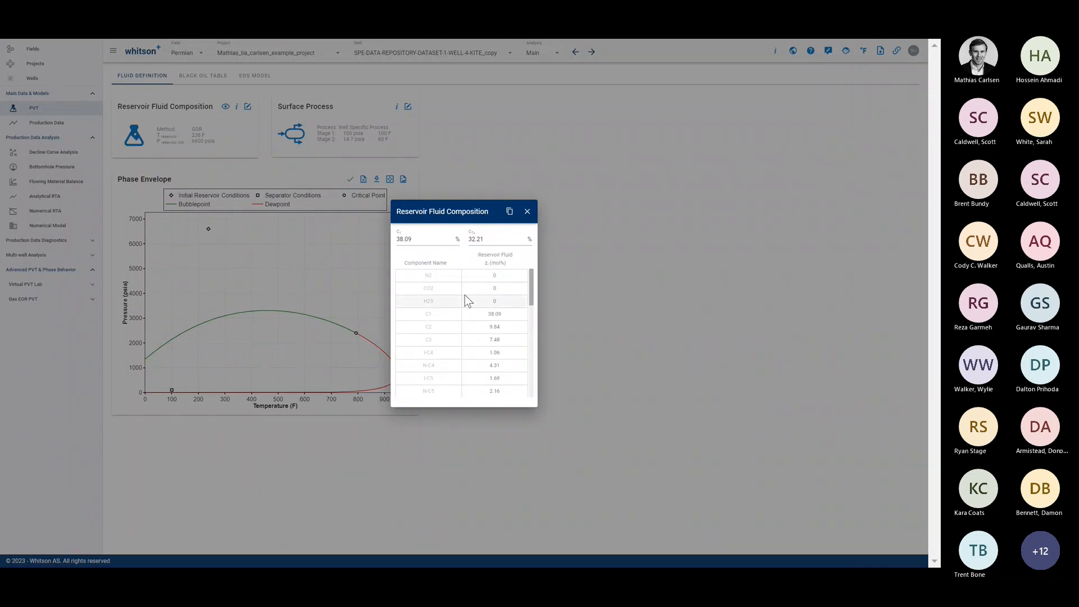
{"action": "left_click_drag", "start_coordinate": [446, 275], "coordinate": [486, 295]}
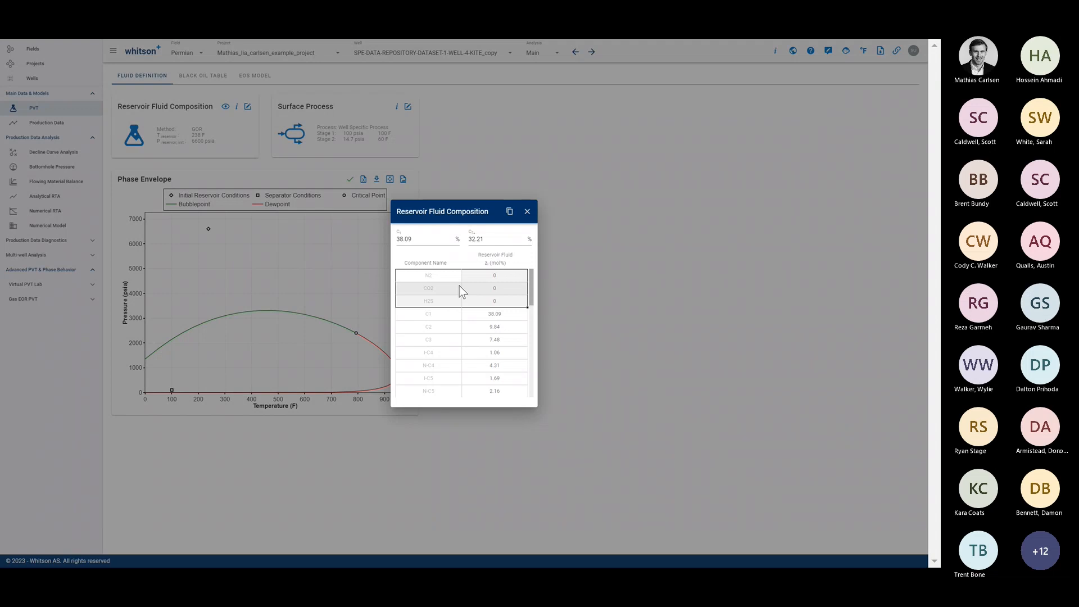
{"action": "left_click", "coordinate": [527, 211]}
Switch to the slides and advance to the one on specifying the non-hydrocarbons
{"action": "key", "text": "alt+Tab"}
{"action": "key", "text": "alt+Tab"}
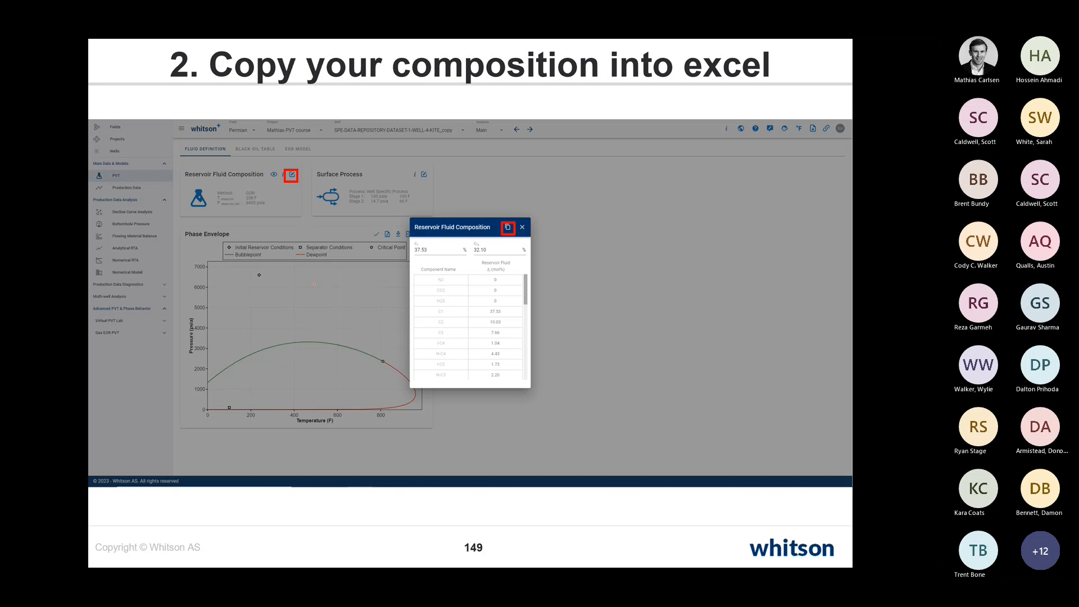
{"action": "key", "text": "Right"}
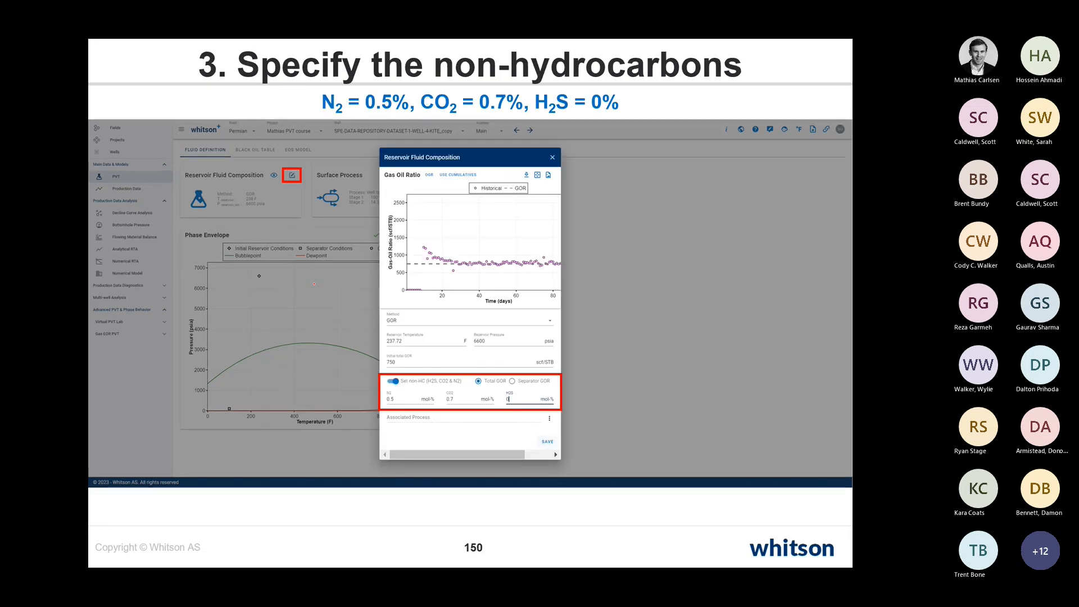
Switch to whitson+ and try the option to set non-hydrocarbons in the reservoir fluid composition, closing it without saving
{"action": "key", "text": "alt+Tab"}
{"action": "left_click", "coordinate": [314, 283]}
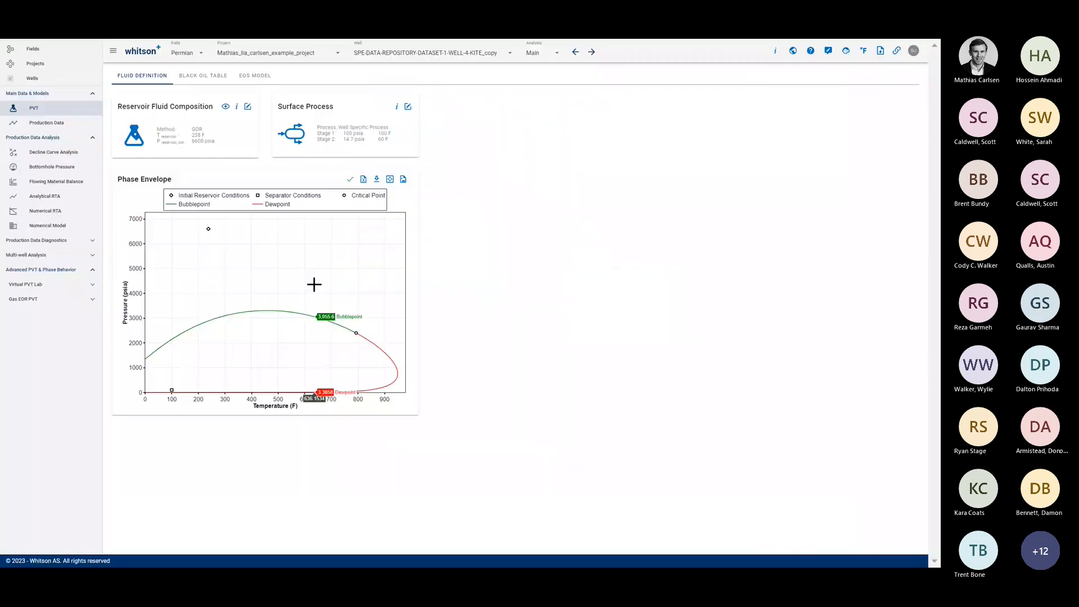
{"action": "left_click", "coordinate": [247, 107]}
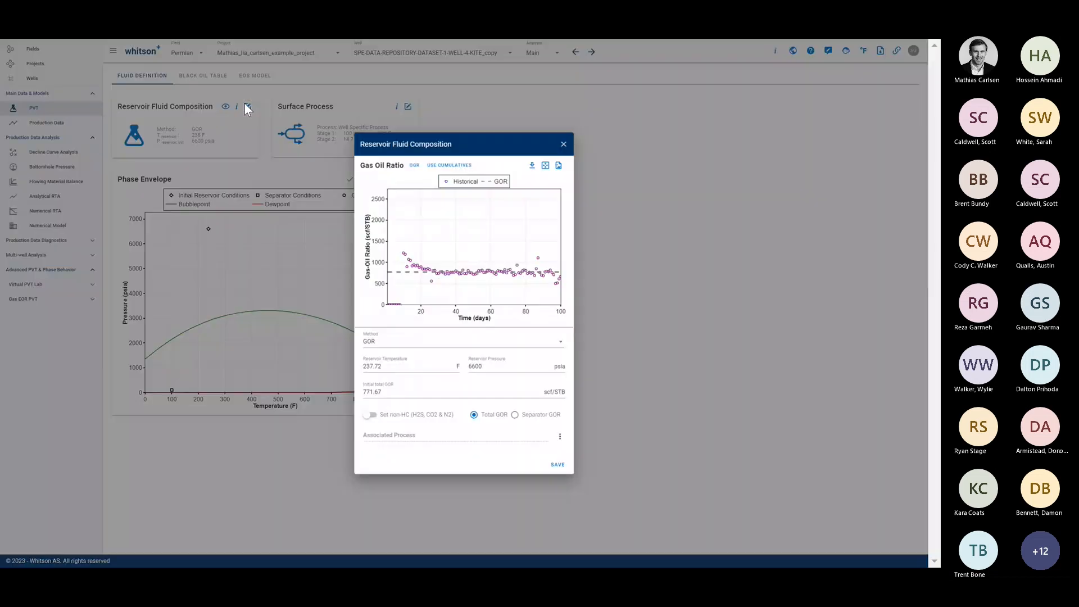
{"action": "left_click", "coordinate": [370, 415]}
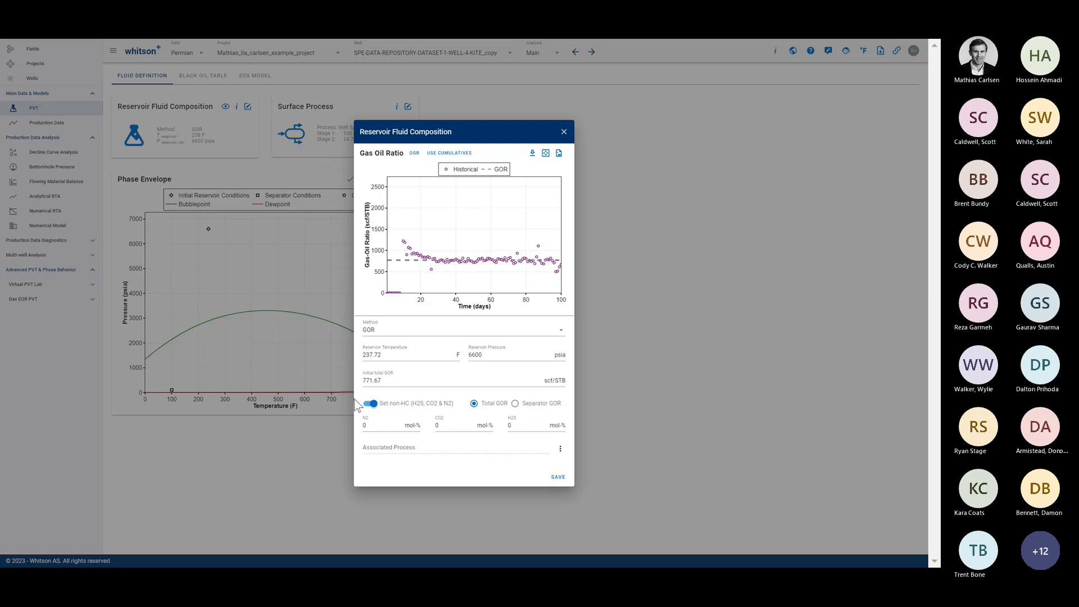
{"action": "left_click", "coordinate": [370, 404]}
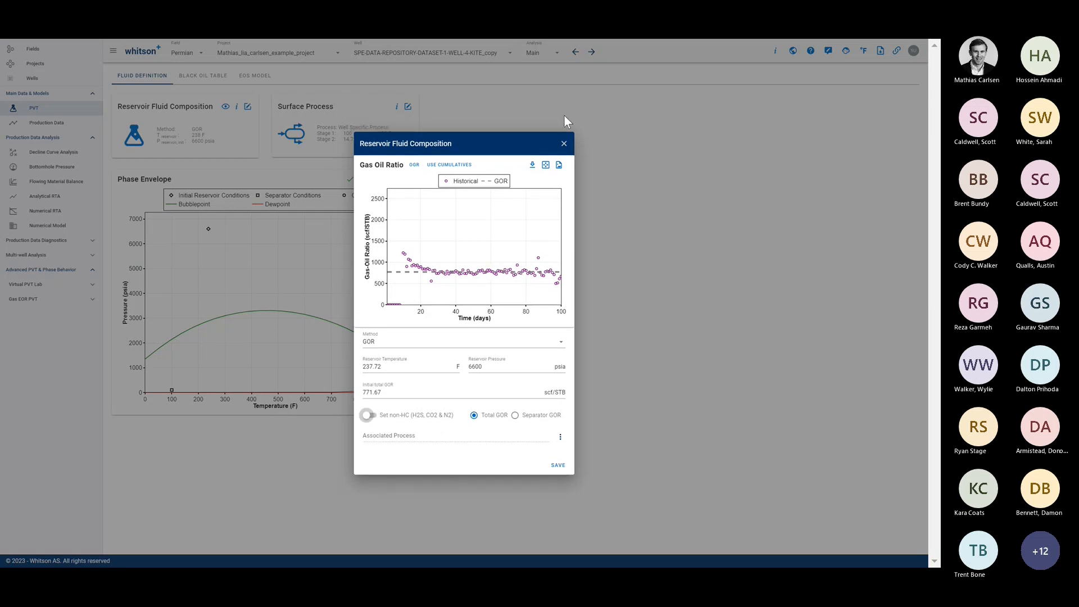
{"action": "left_click", "coordinate": [564, 144]}
{"action": "key", "text": "F11"}
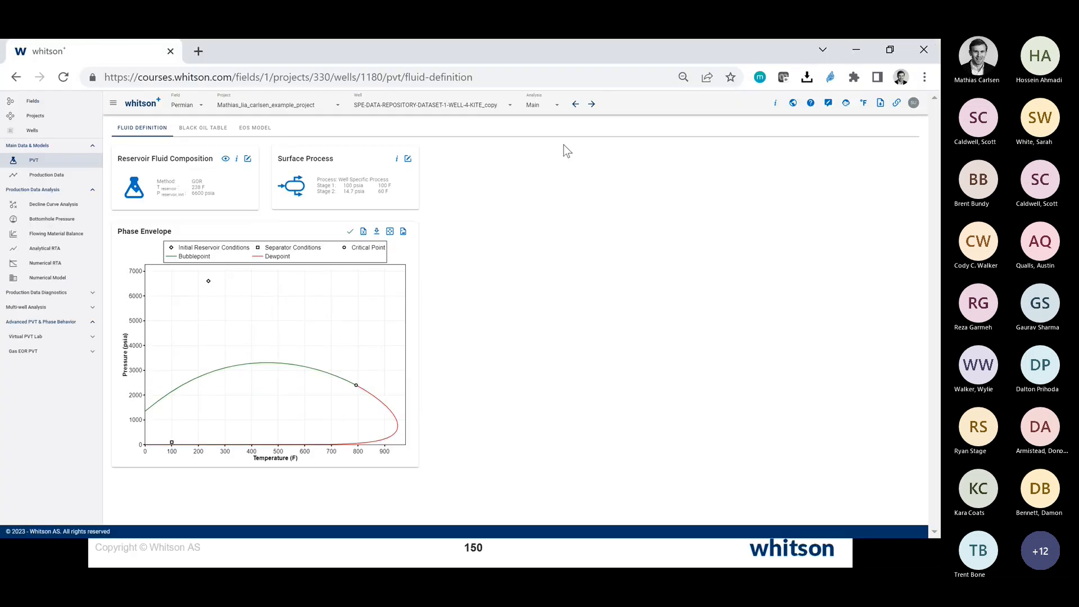
{"action": "key", "text": "ctrl+minus"}
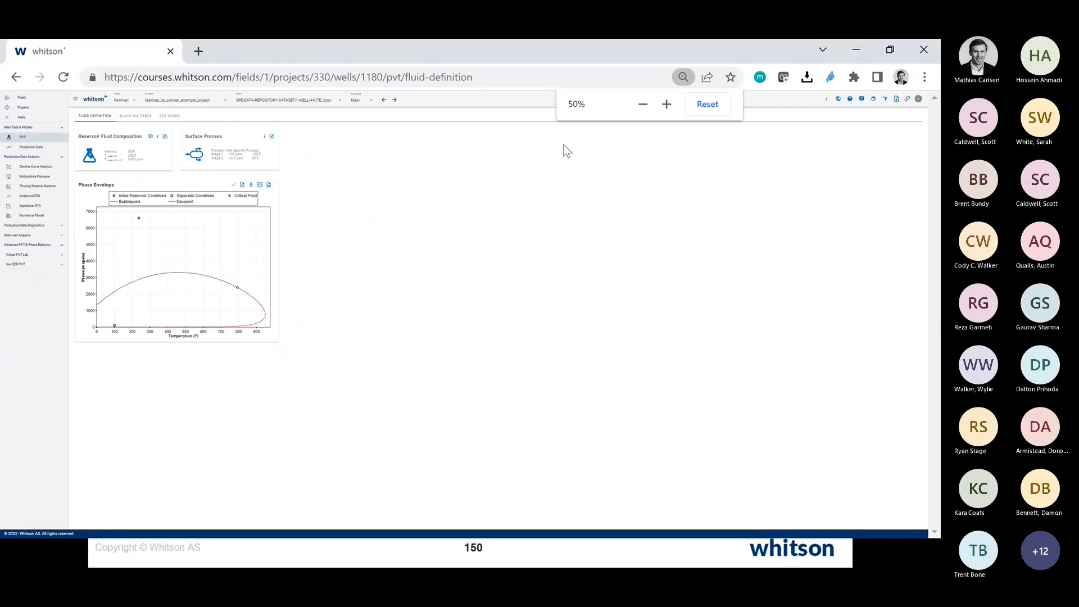
{"action": "key", "text": "ctrl+plus"}
{"action": "key", "text": "ctrl+minus"}
{"action": "key", "text": "ctrl+plus"}
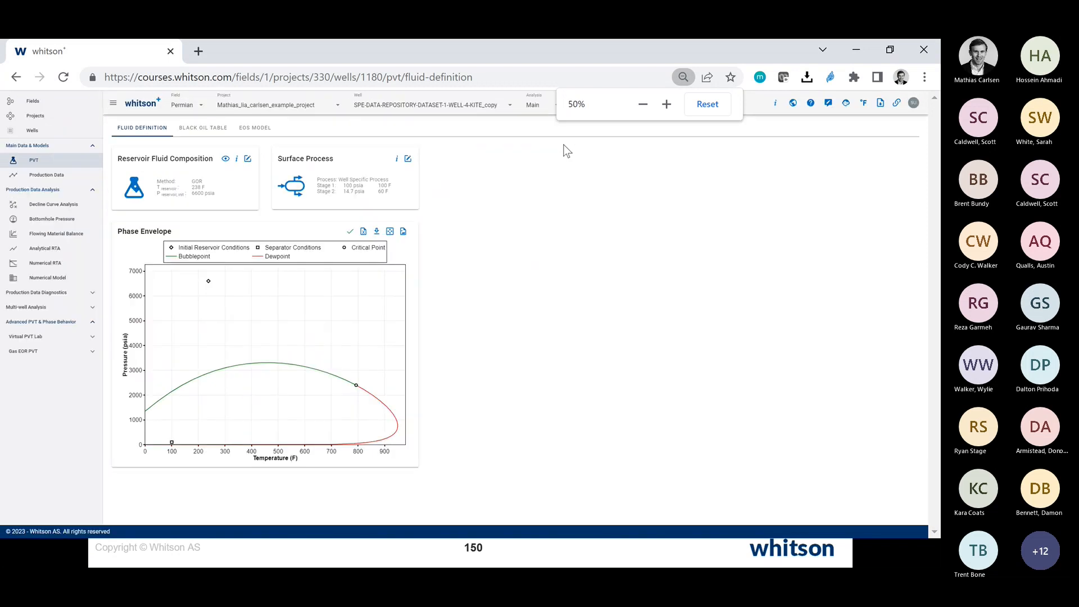
{"action": "key", "text": "F11"}
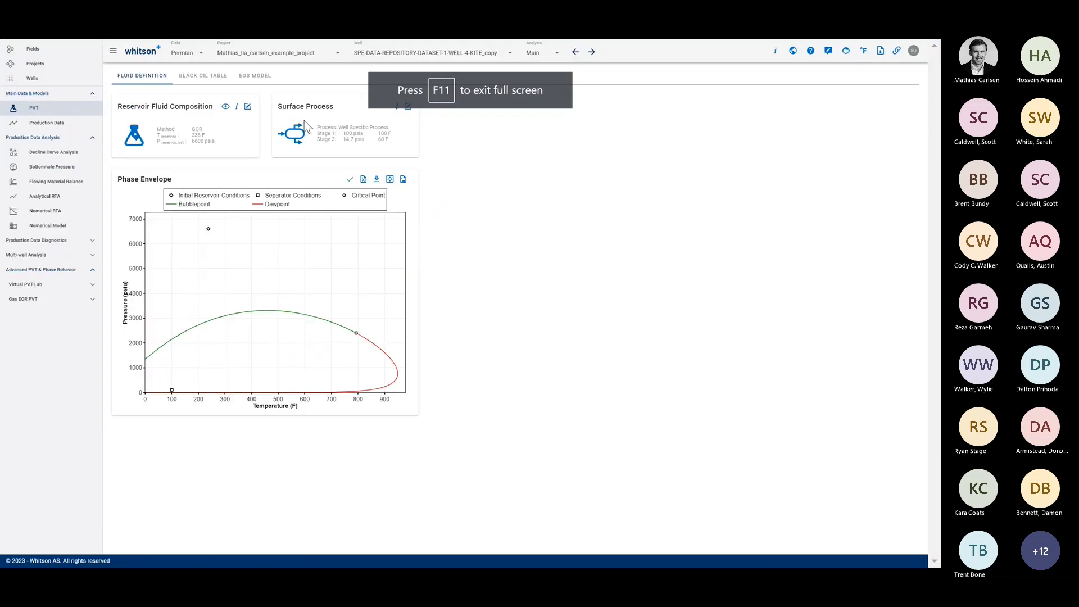
Enable setting H2S, CO2 and N2 in the reservoir fluid composition, and return to the slide listing the non-hydrocarbon values
{"action": "left_click", "coordinate": [248, 107]}
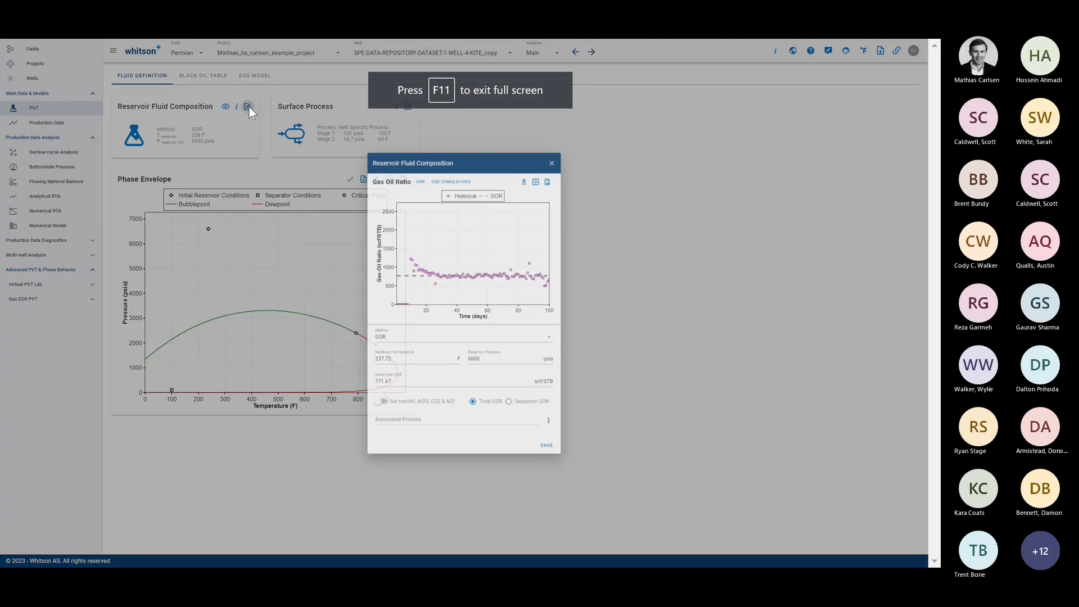
{"action": "left_click", "coordinate": [369, 416]}
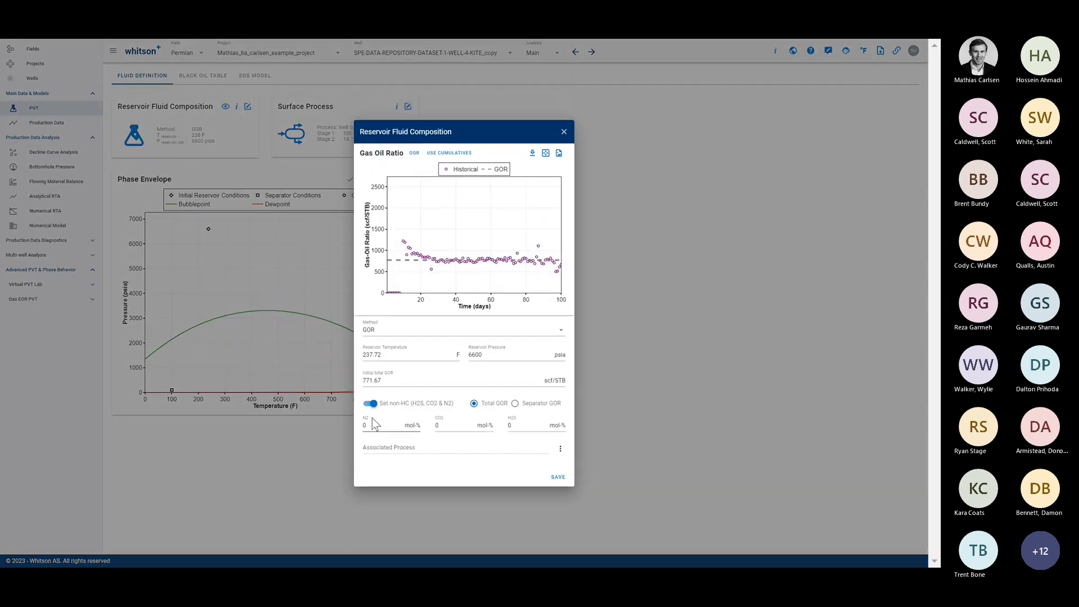
{"action": "left_click", "coordinate": [380, 427]}
{"action": "key", "text": "alt+Tab"}
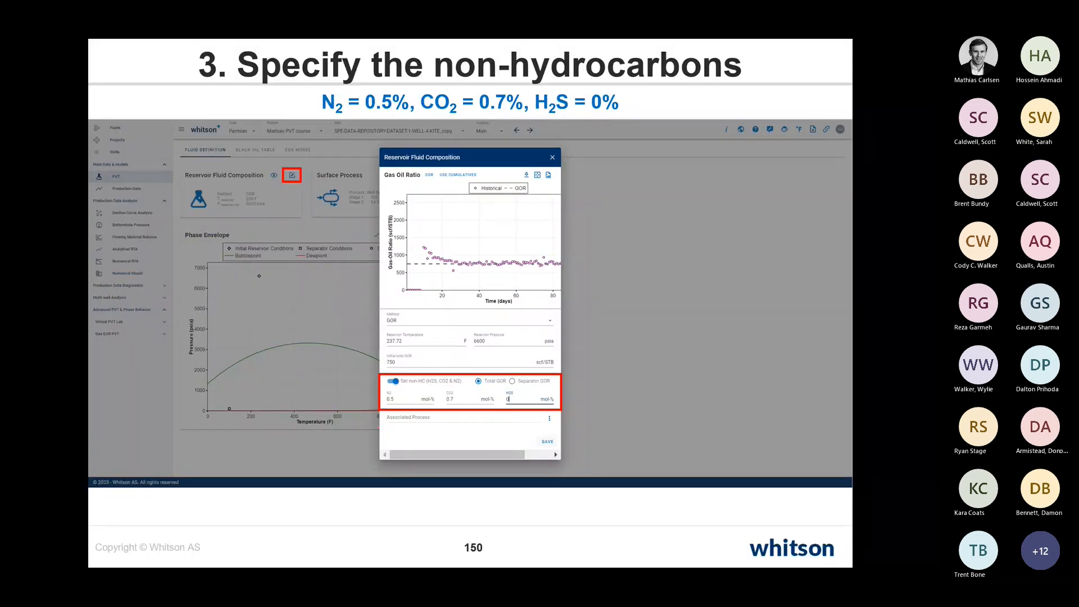
In whitson+, set the reservoir fluid composition's N2 to 0.5 mol-% and CO2 to 0.7 mol-%, and save it
{"action": "key", "text": "alt+Tab"}
{"action": "type", "text": ".5"}
{"action": "key", "text": "Tab"}
{"action": "key", "text": "alt+Tab"}
{"action": "key", "text": "alt+Tab"}
{"action": "type", "text": ".7"}
{"action": "key", "text": "Tab"}
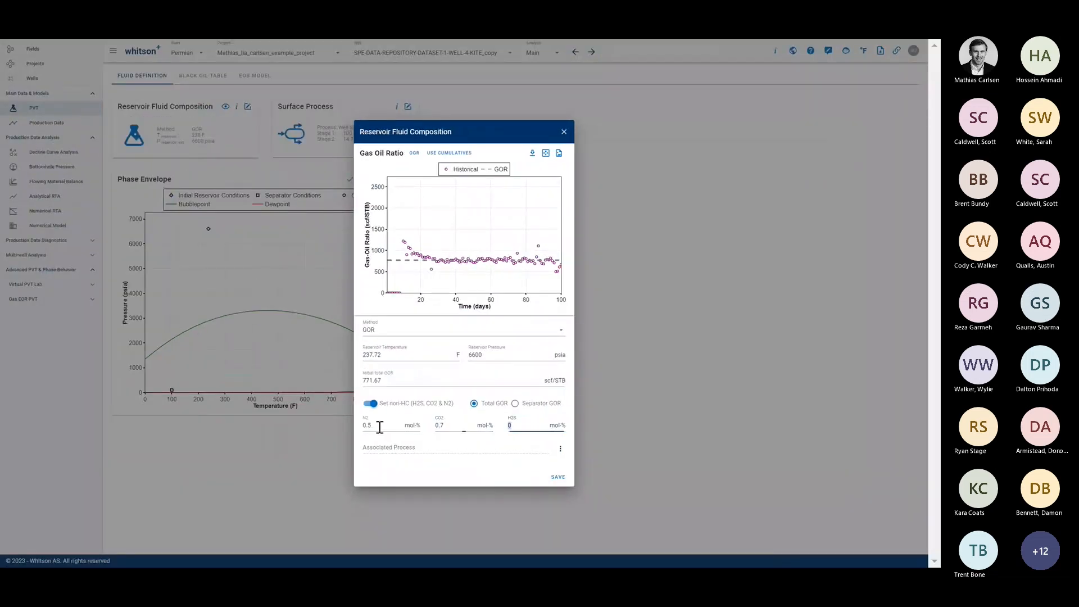
{"action": "key", "text": "super+Tab"}
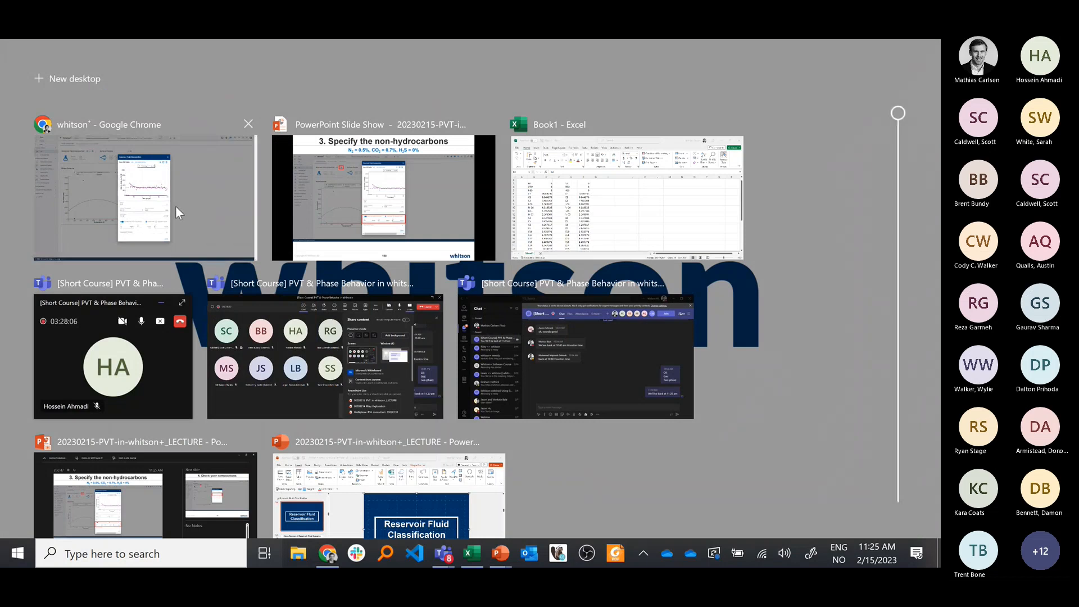
{"action": "left_click", "coordinate": [164, 206]}
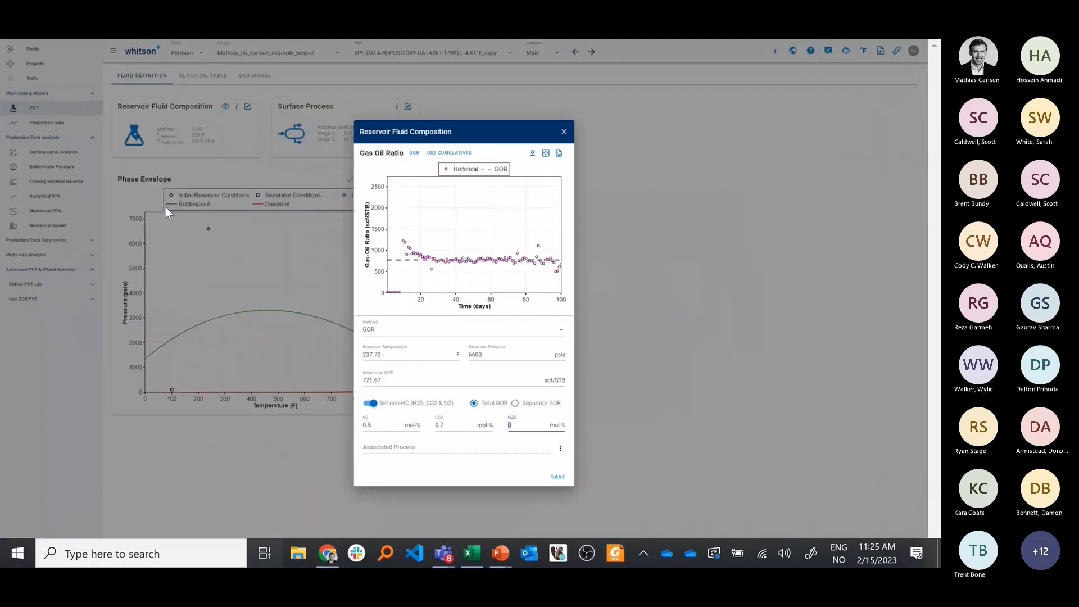
{"action": "left_click", "coordinate": [557, 479]}
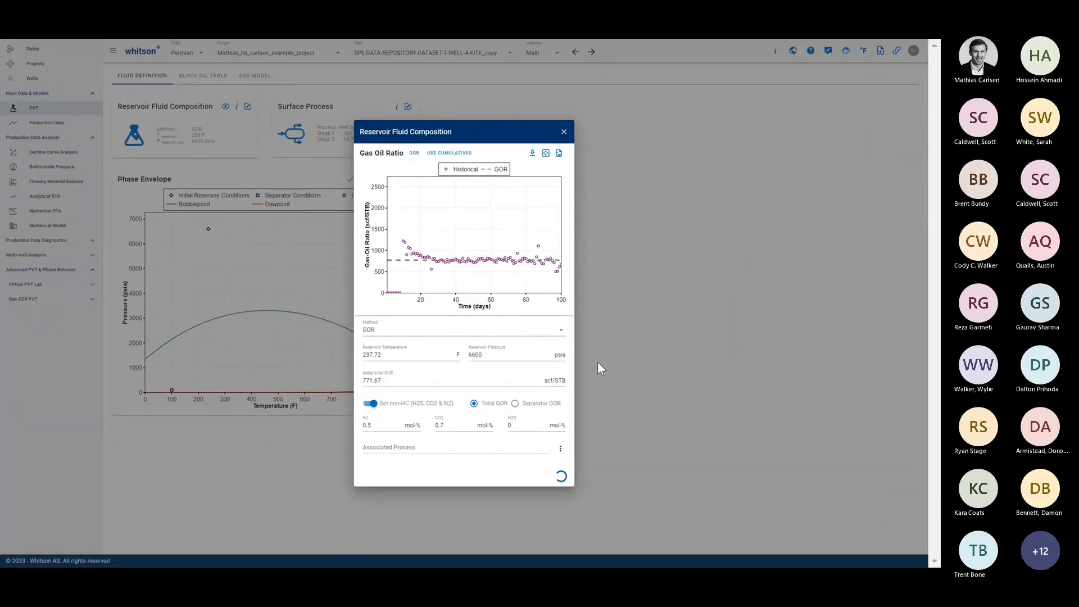
{"action": "key", "text": "alt+Tab"}
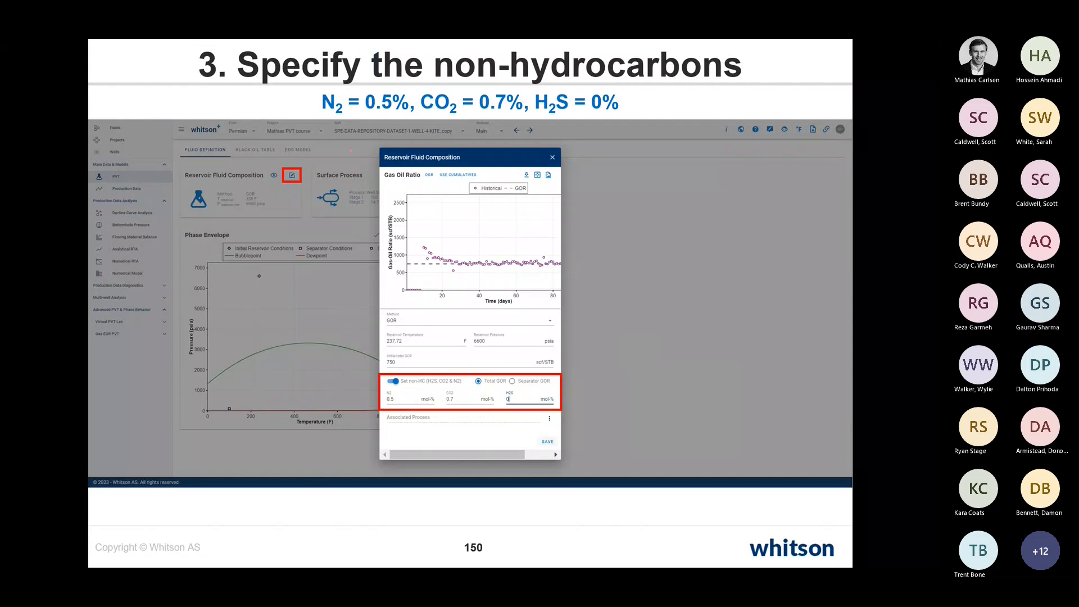
{"action": "key", "text": "alt+Tab"}
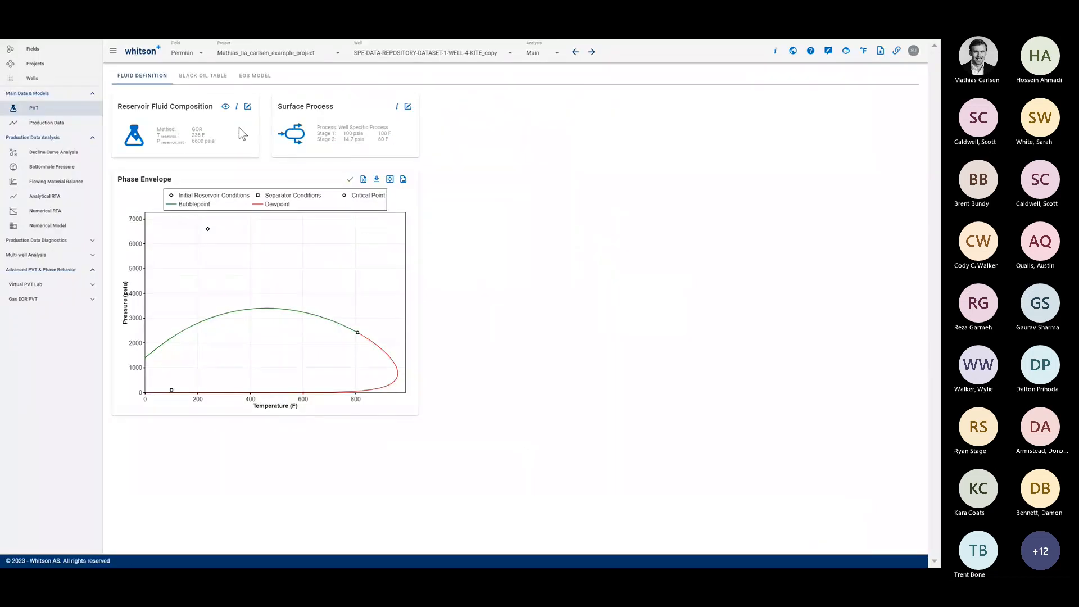
View the calculated reservoir fluid composition and copy its component table
{"action": "left_click", "coordinate": [226, 108]}
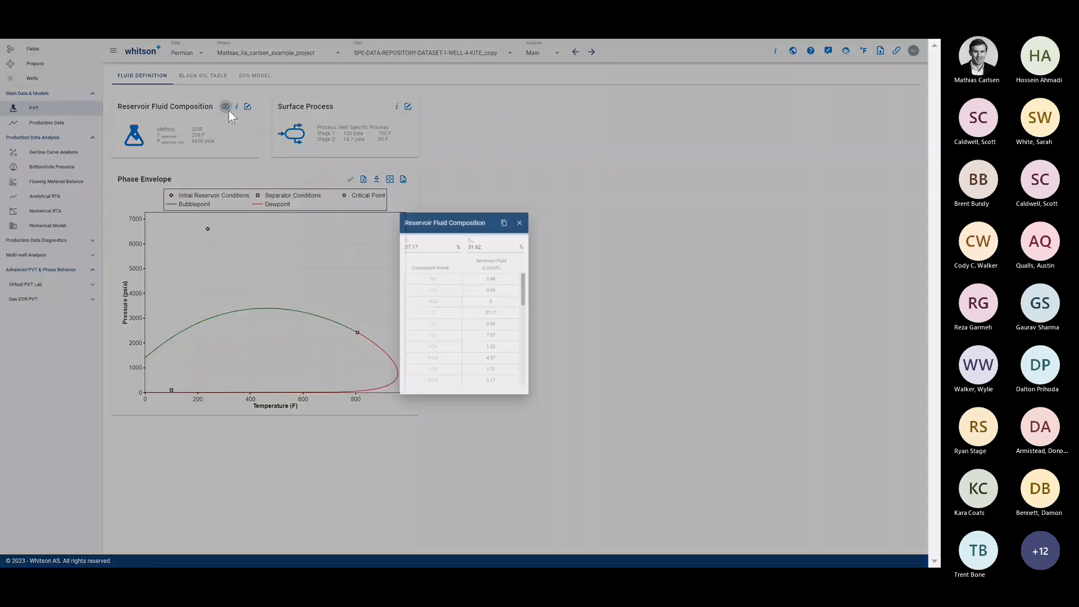
{"action": "scroll", "coordinate": [495, 291], "scroll_direction": "down", "scroll_amount": 5}
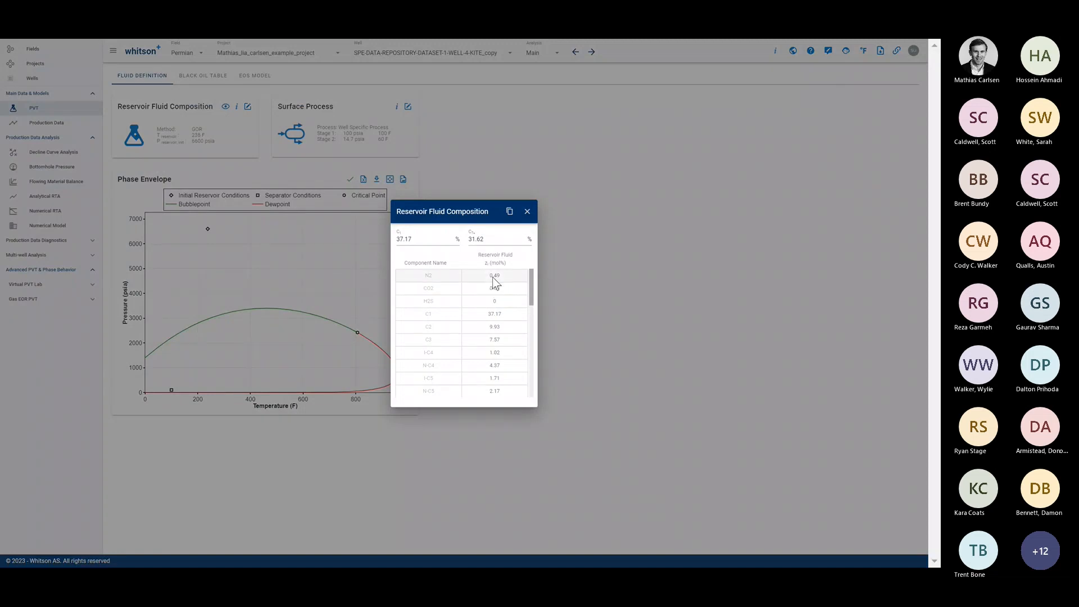
{"action": "scroll", "coordinate": [491, 296], "scroll_direction": "up", "scroll_amount": 5}
{"action": "left_click", "coordinate": [510, 213]}
Switch to the Book1 workbook in Excel and paste the copied composition starting at cell H3
{"action": "key", "text": "alt+Tab"}
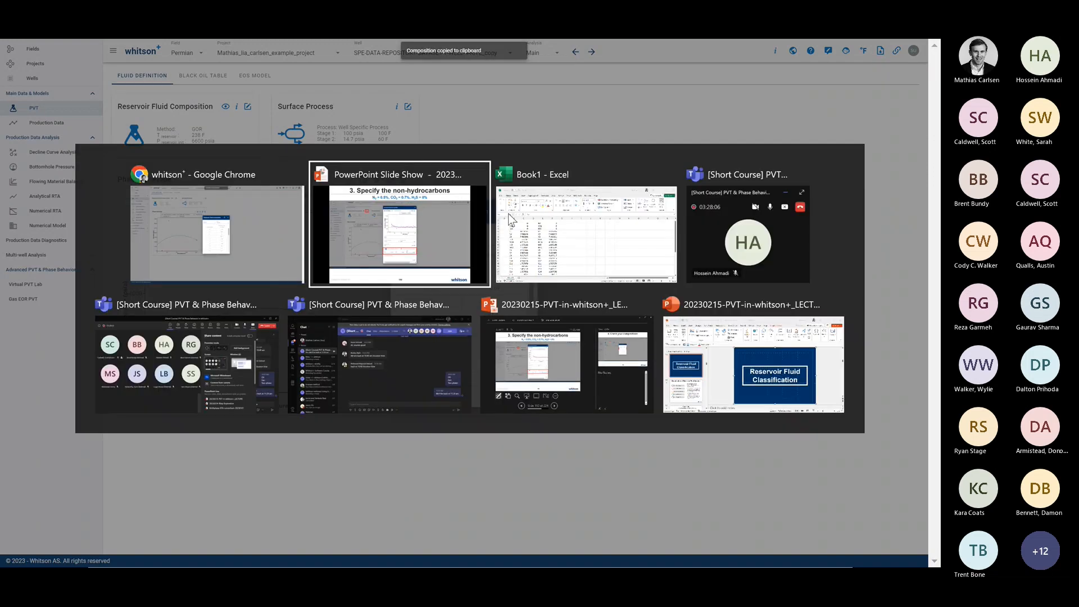
{"action": "left_click", "coordinate": [387, 230]}
{"action": "key", "text": "ctrl+v"}
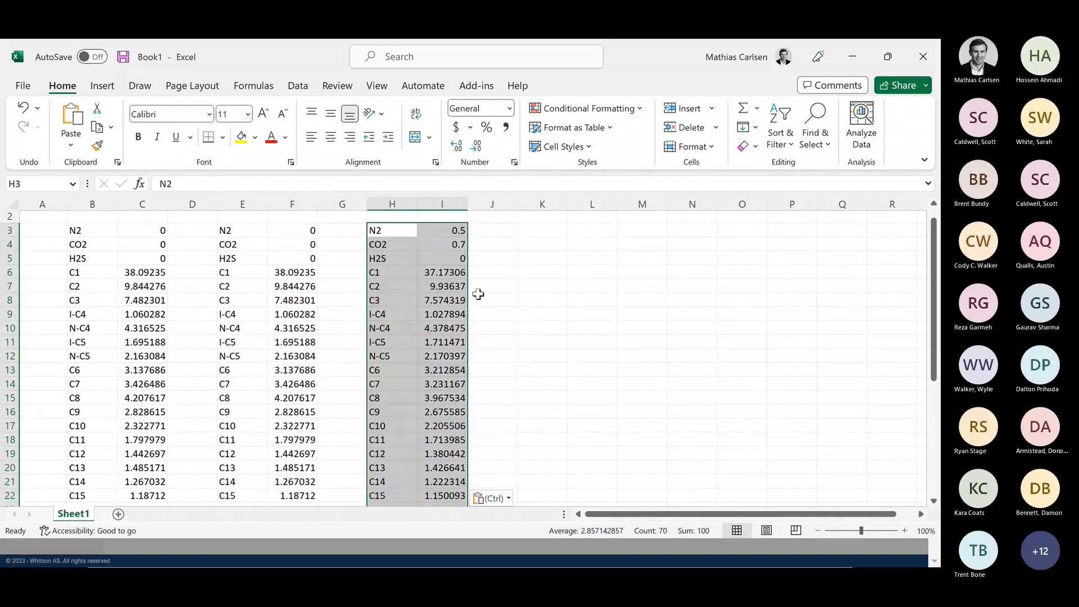
{"action": "scroll", "coordinate": [478, 294], "scroll_direction": "down", "scroll_amount": 5}
{"action": "scroll", "coordinate": [477, 294], "scroll_direction": "up", "scroll_amount": 5}
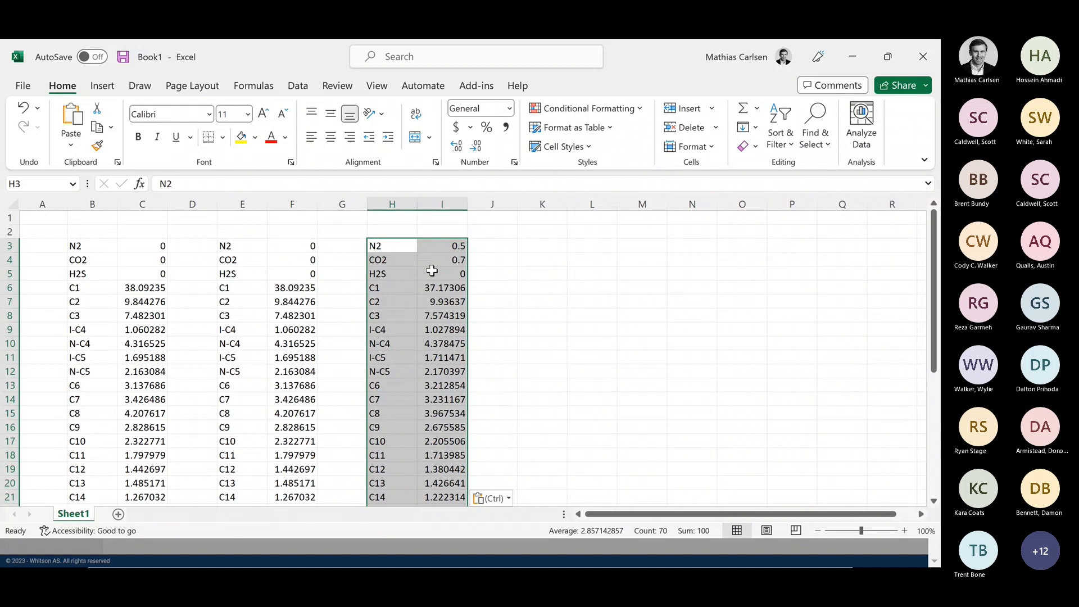
Check the Teams meeting chat and return to whitson+
{"action": "key", "text": "alt+Tab"}
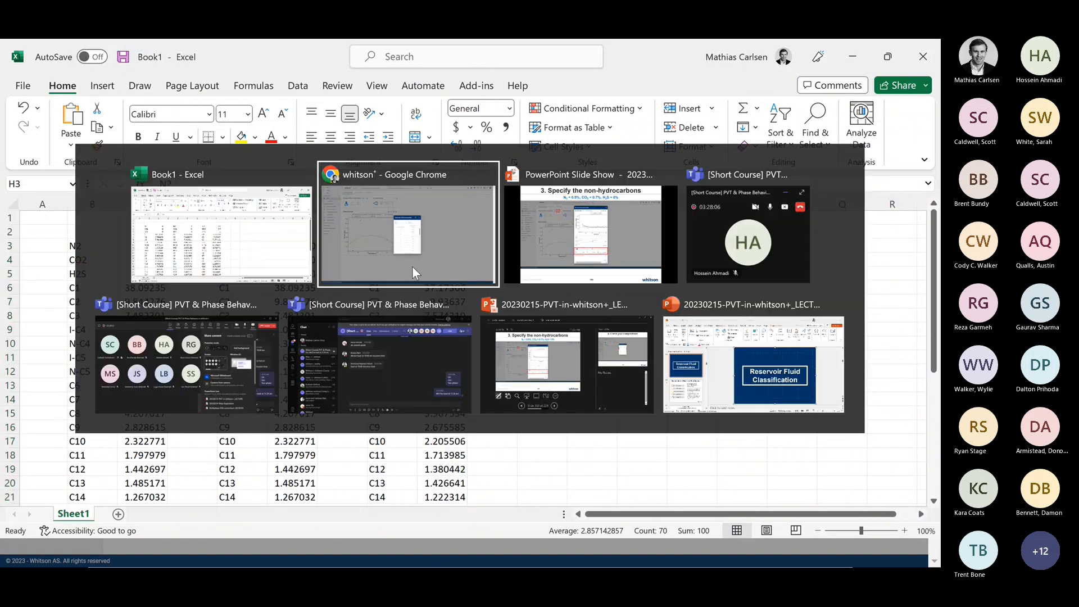
{"action": "key", "text": "alt+Tab"}
{"action": "key", "text": "Tab"}
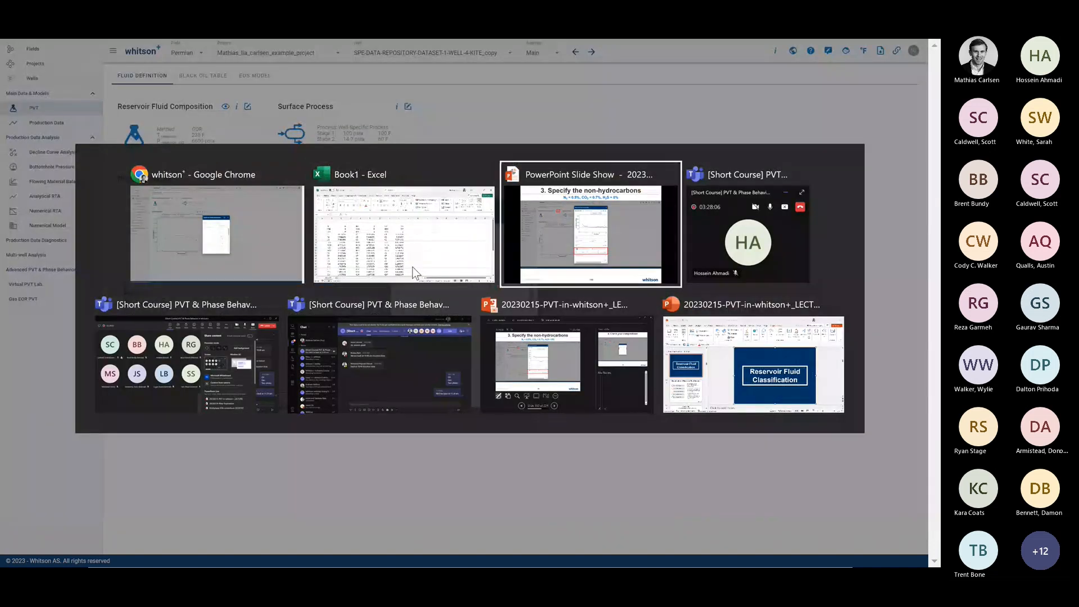
{"action": "key", "text": "Tab"}
{"action": "key", "text": "Tab"}
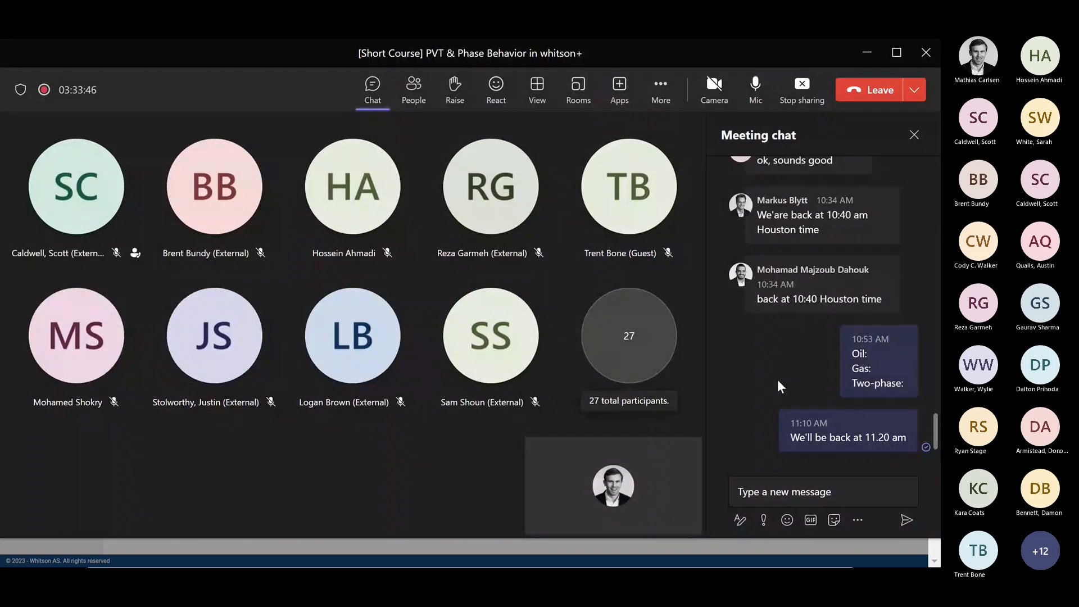
{"action": "key", "text": "alt+Tab"}
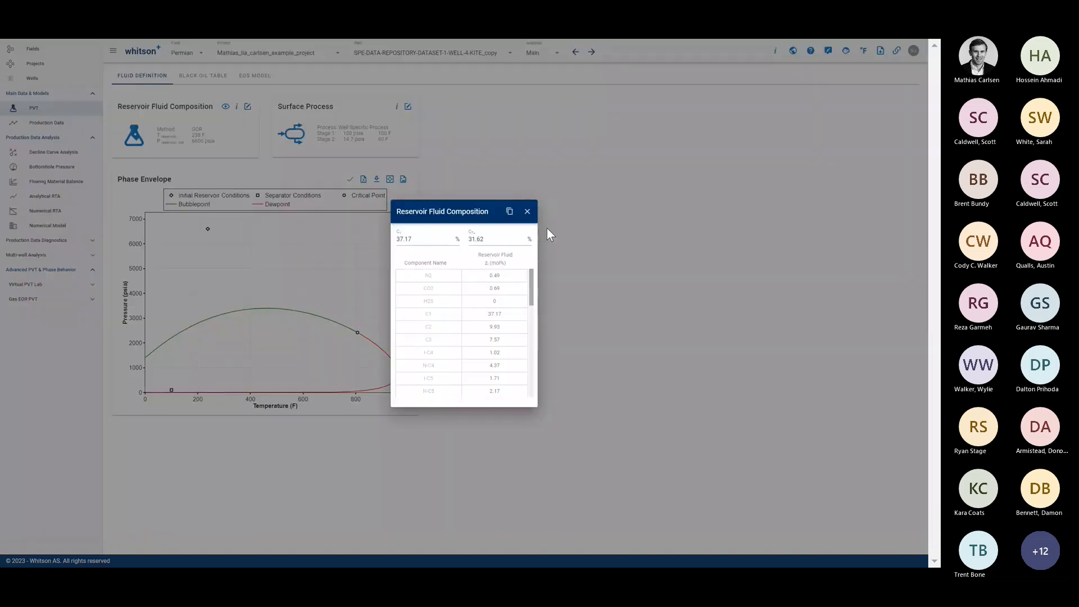
Close the composition table and review the input settings of the reservoir fluid composition
{"action": "left_click", "coordinate": [525, 208]}
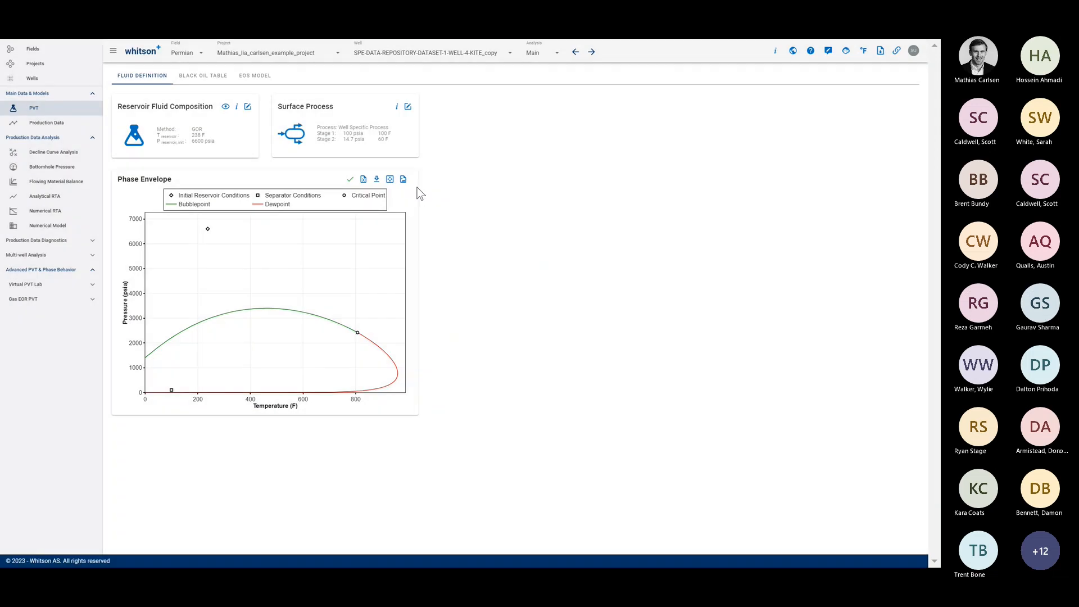
{"action": "left_click", "coordinate": [247, 106]}
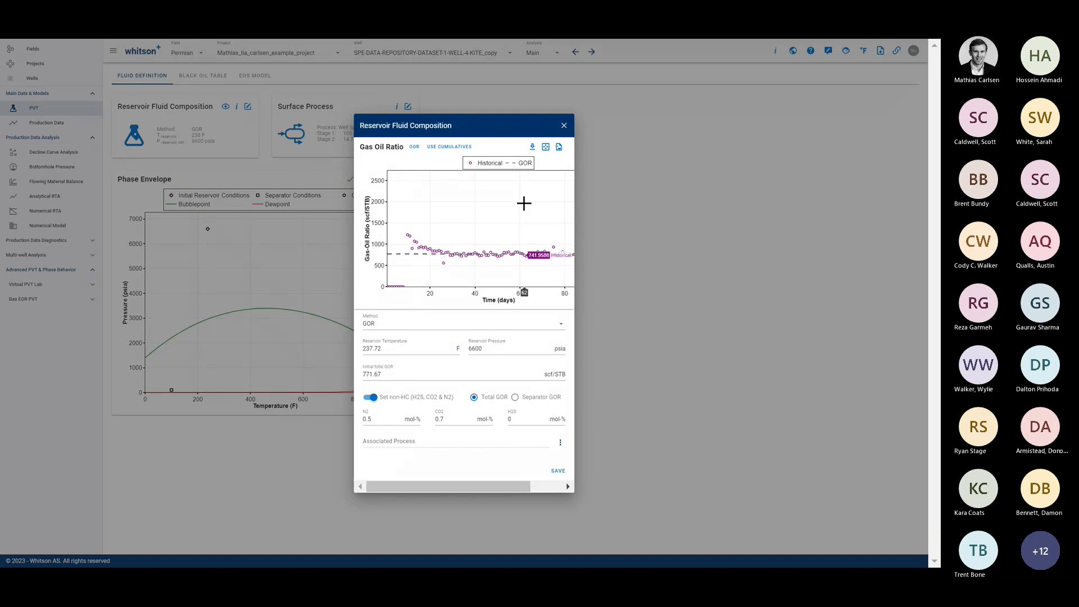
{"action": "left_click", "coordinate": [564, 126]}
Switch to the PowerPoint slide show and advance to the slide asking for the saturation pressure
{"action": "key", "text": "alt+Tab"}
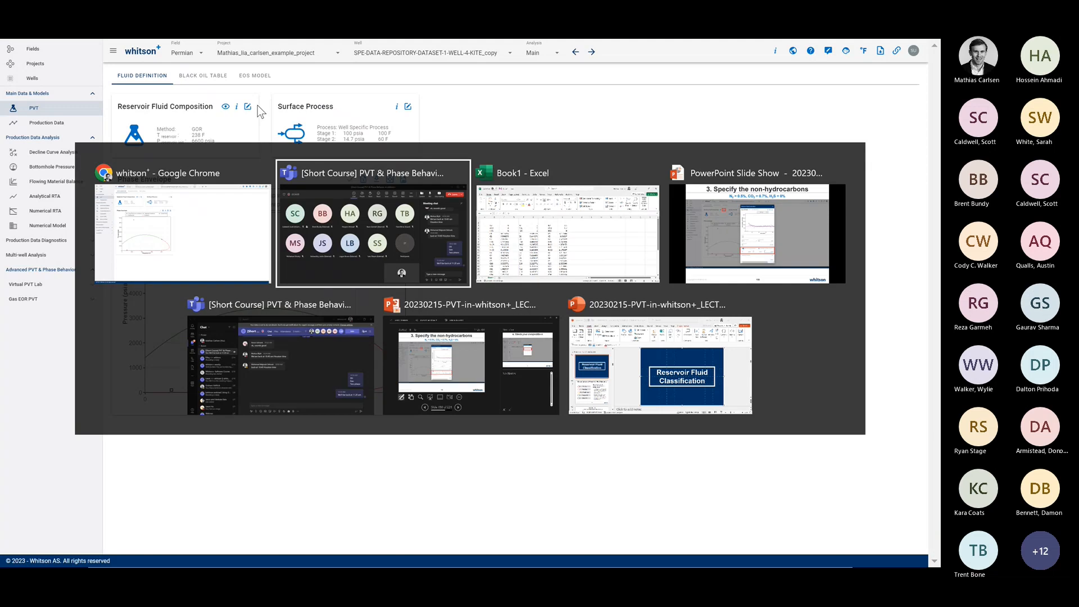
{"action": "key", "text": "alt+Tab"}
{"action": "key", "text": "alt+Tab"}
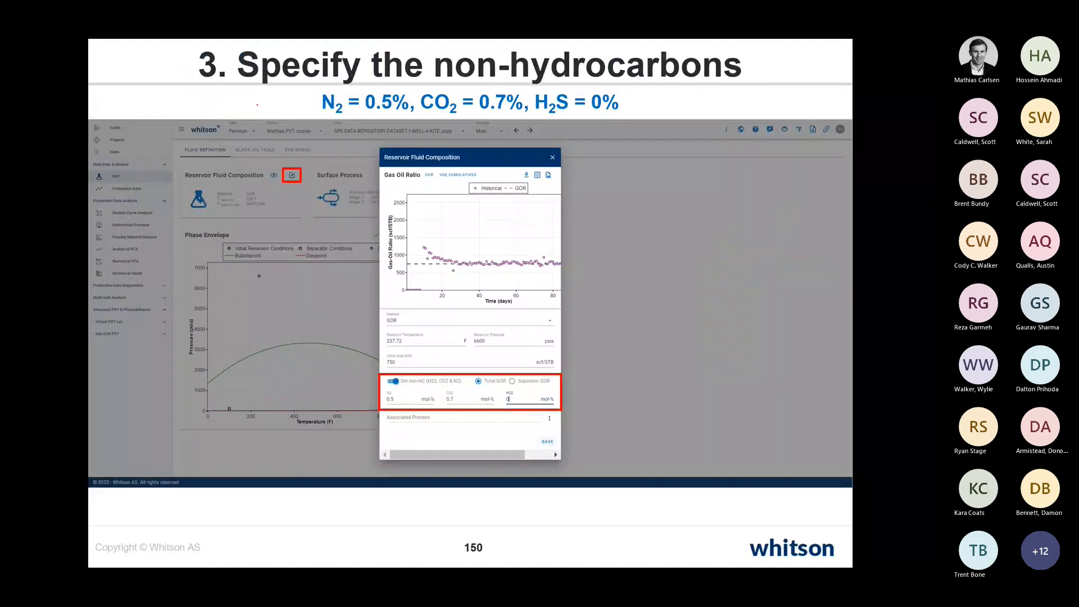
{"action": "key", "text": "Right"}
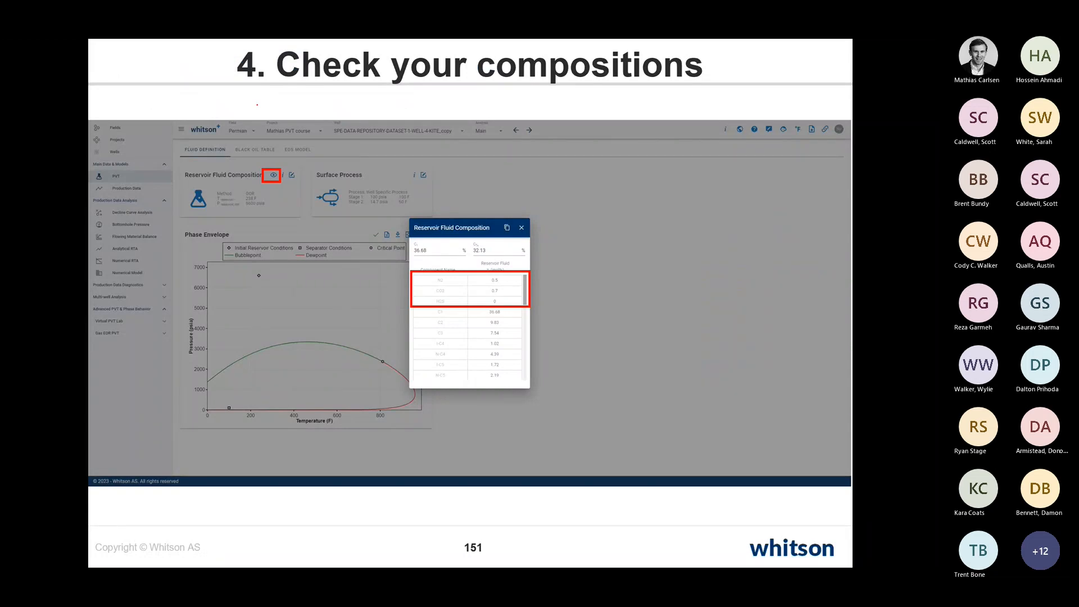
{"action": "key", "text": "Right"}
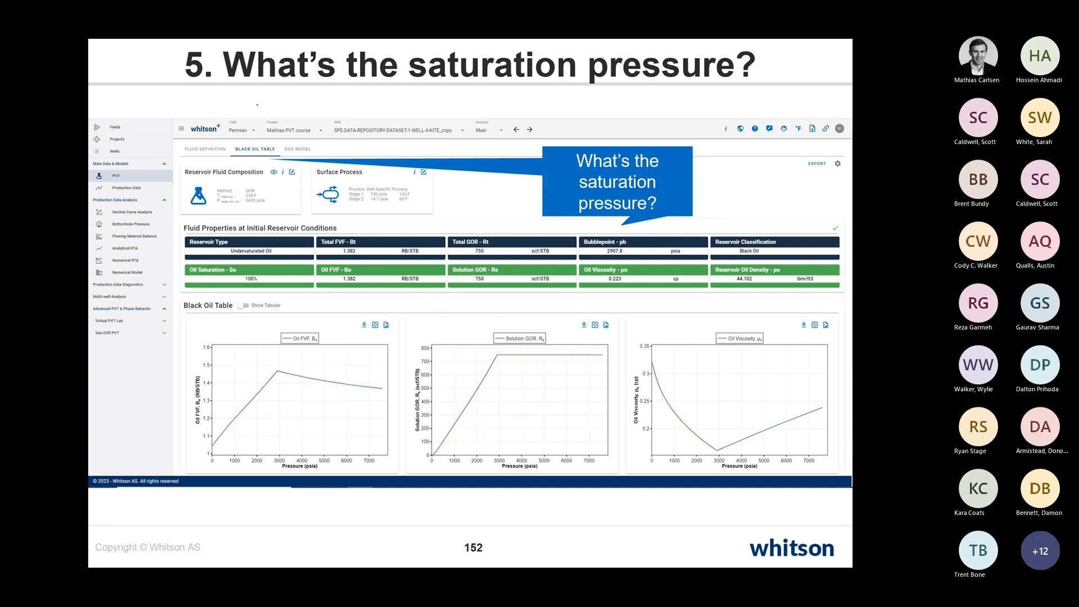
In whitson+, check the Black Oil Table for the saturation pressure at initial reservoir conditions, and return to the fluid definition
{"action": "key", "text": "alt+Tab"}
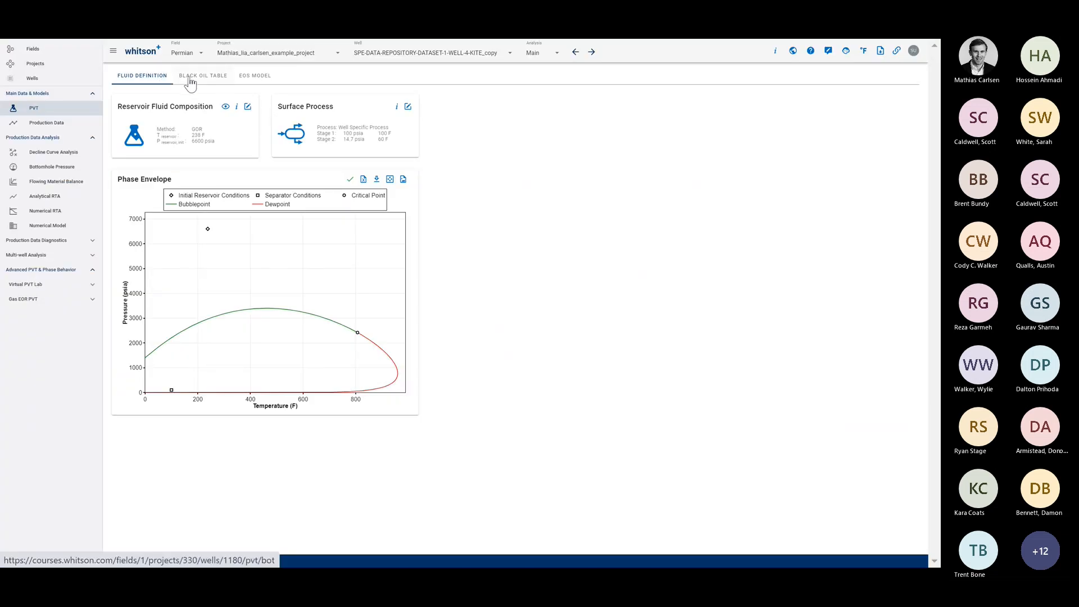
{"action": "mouse_move", "coordinate": [208, 229]}
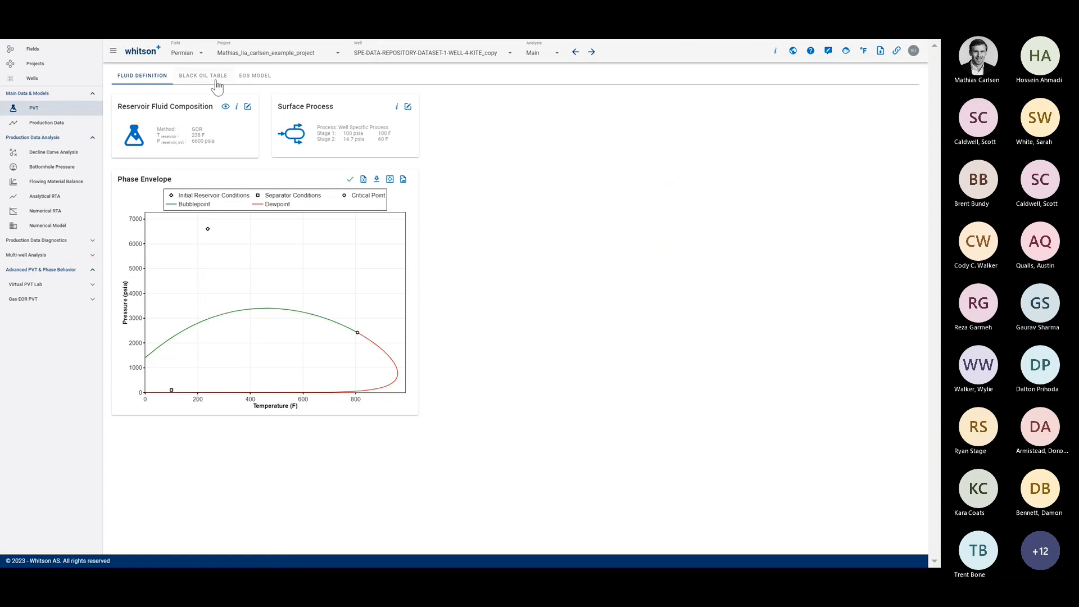
{"action": "left_click", "coordinate": [214, 79]}
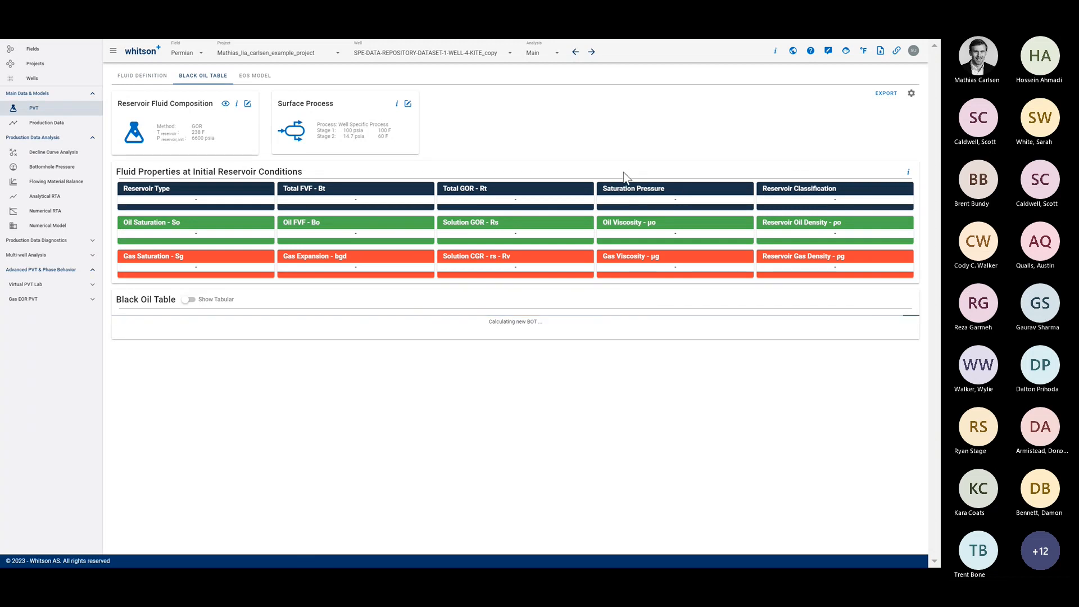
{"action": "left_click", "coordinate": [163, 76]}
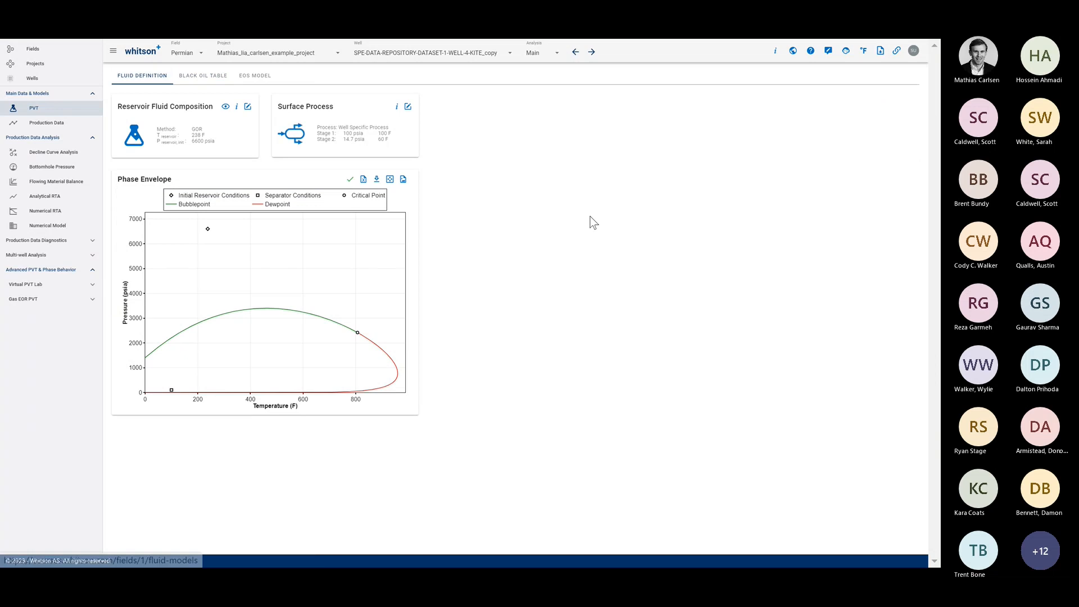
{"action": "left_click", "coordinate": [219, 79]}
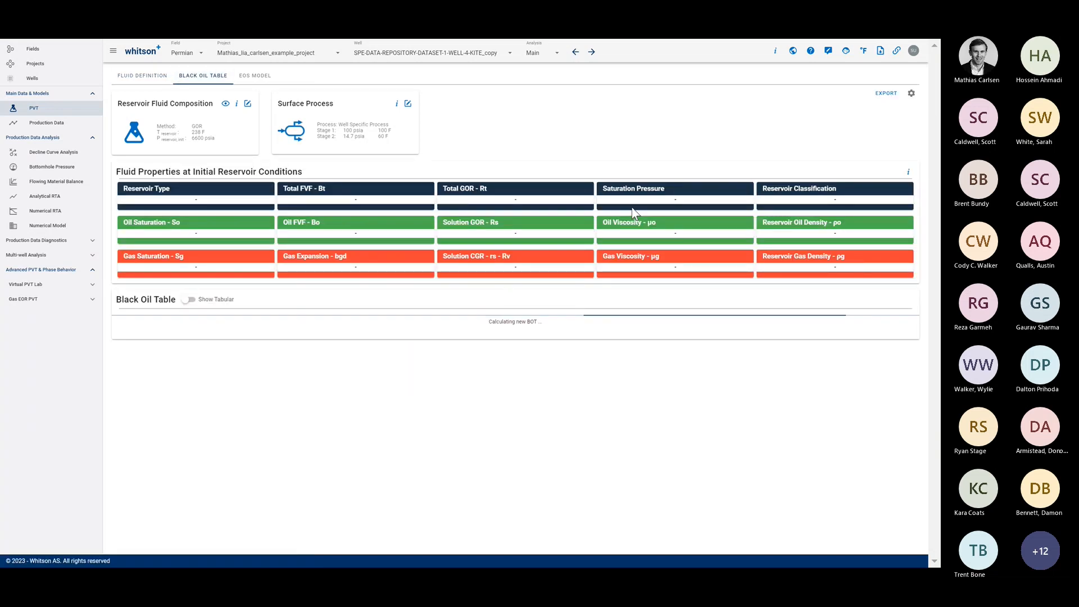
{"action": "left_click", "coordinate": [147, 76]}
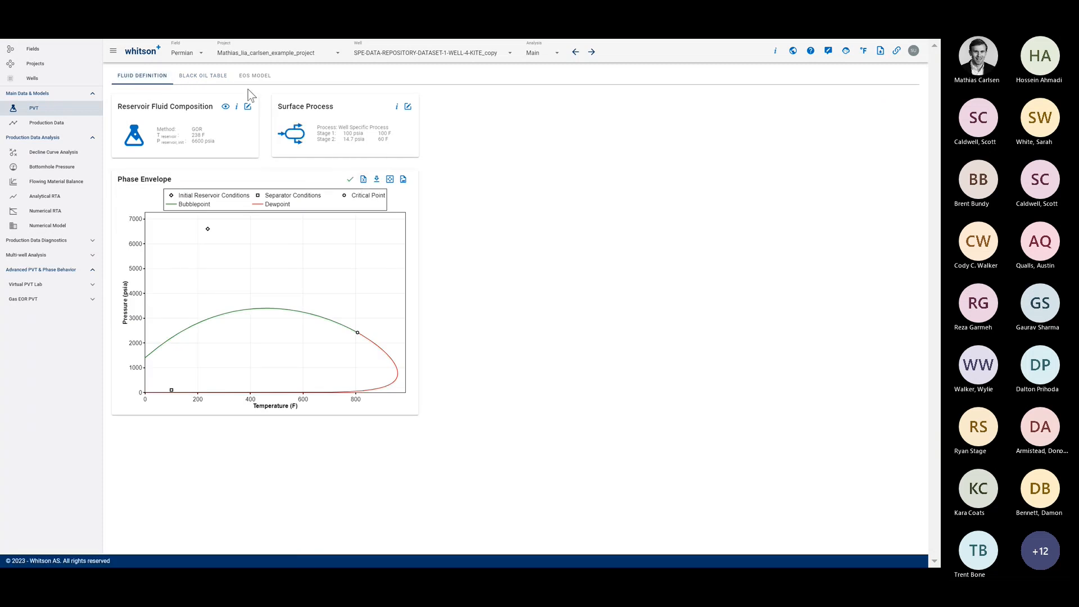
{"action": "key", "text": "alt+Tab"}
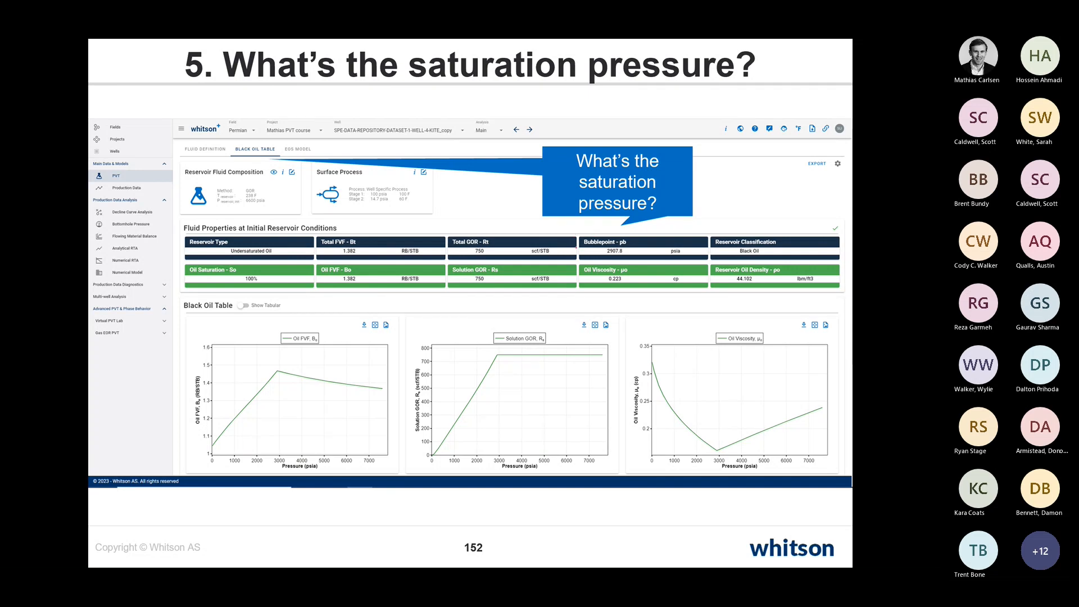
{"action": "key", "text": "alt+Tab"}
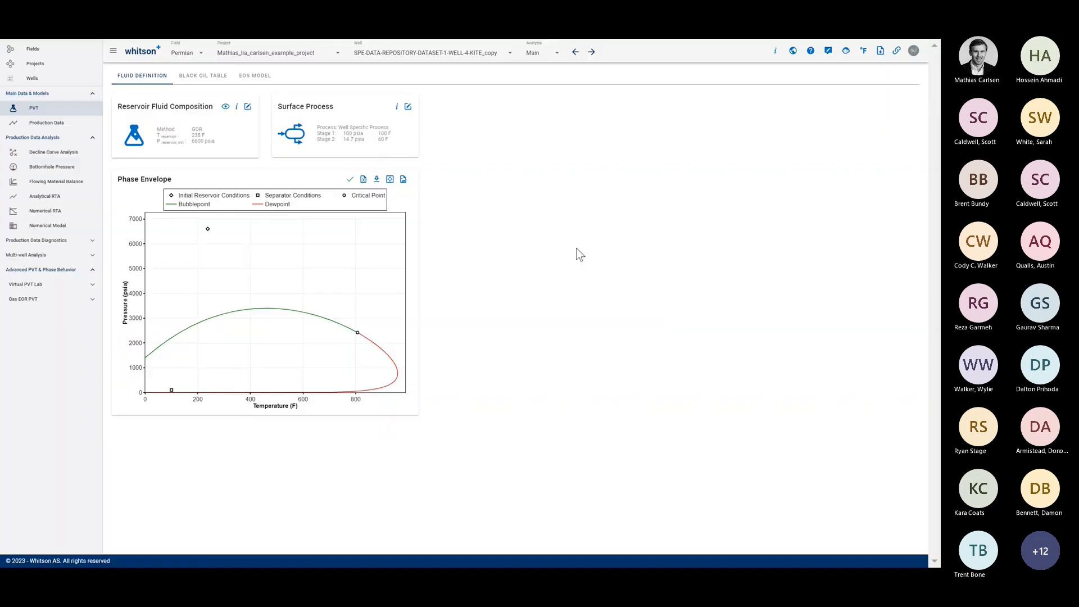
{"action": "left_click", "coordinate": [213, 79]}
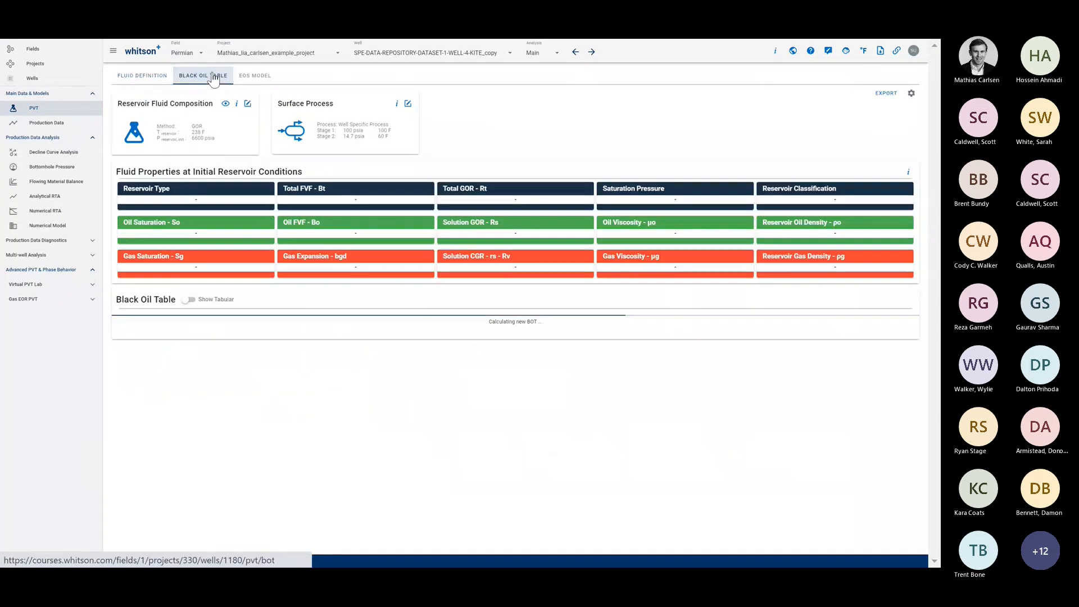
{"action": "left_click", "coordinate": [142, 78]}
Switch to the PowerPoint slide show and advance to the slide on changing to the GOR + psat method
{"action": "key", "text": "alt+Tab"}
{"action": "key", "text": "Tab"}
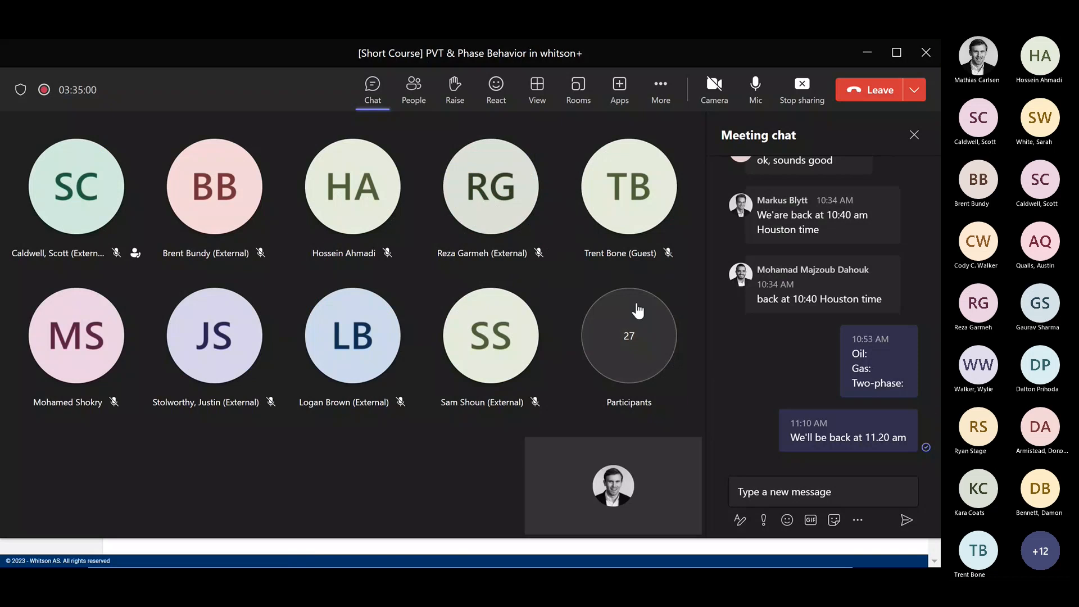
{"action": "key", "text": "alt+Tab"}
{"action": "key", "text": "alt+Tab"}
{"action": "key", "text": "Tab"}
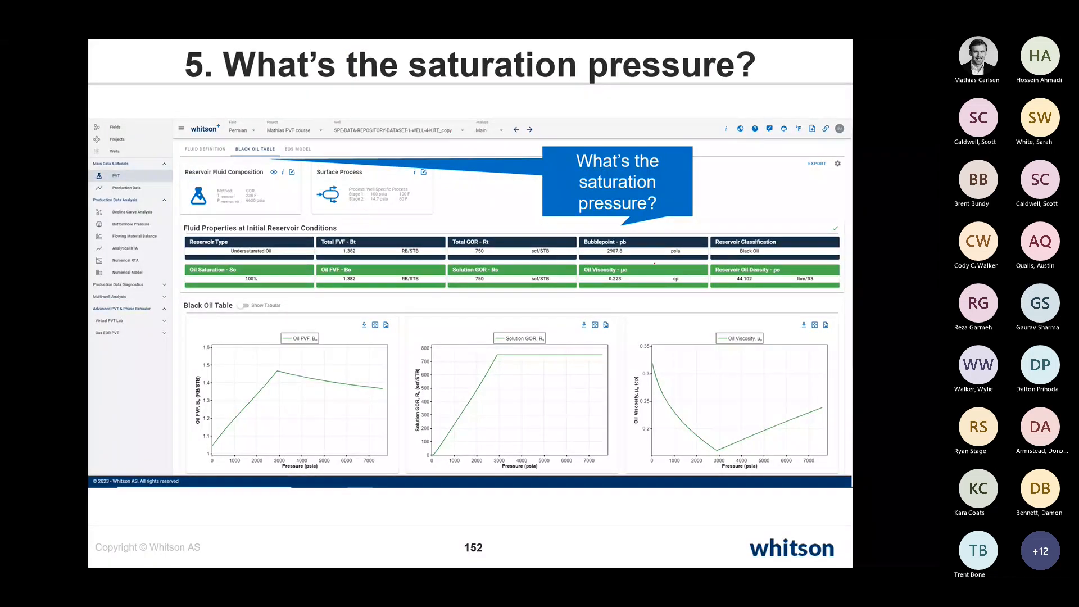
{"action": "key", "text": "alt+Tab"}
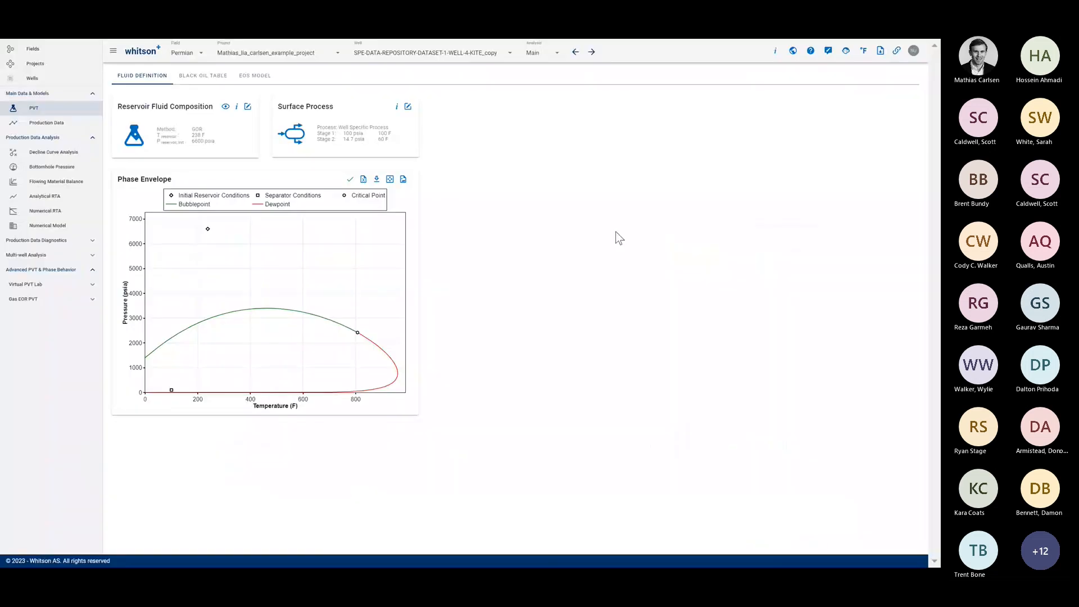
{"action": "key", "text": "alt+Tab"}
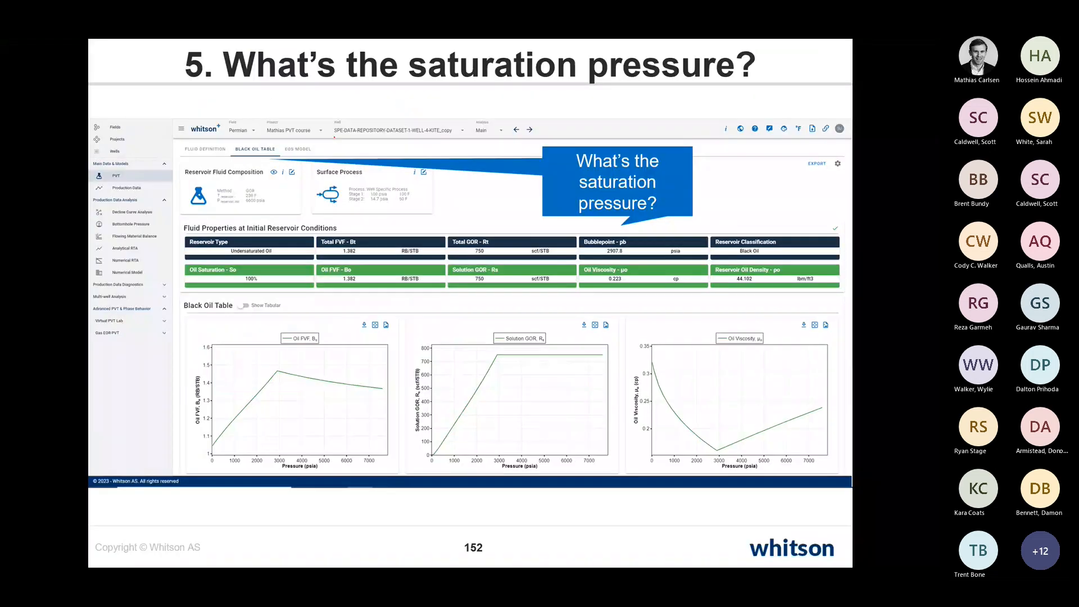
{"action": "key", "text": "Right"}
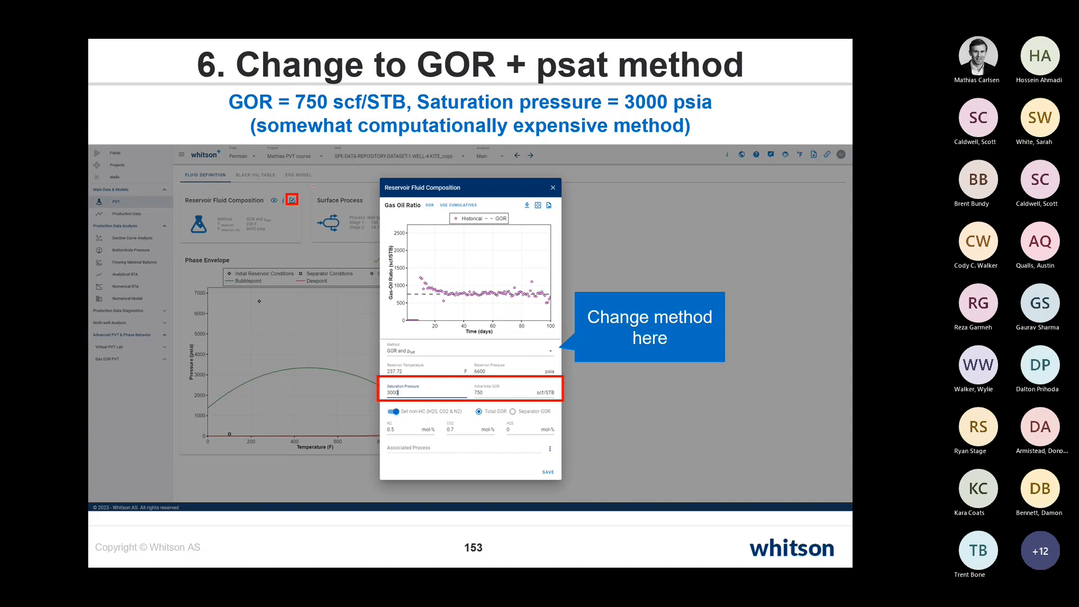
Switch to whitson+ and examine the historical rates, bottomhole pressure and gas-oil ratio over the first 200 days in the Numerical Model
{"action": "key", "text": "alt+Tab"}
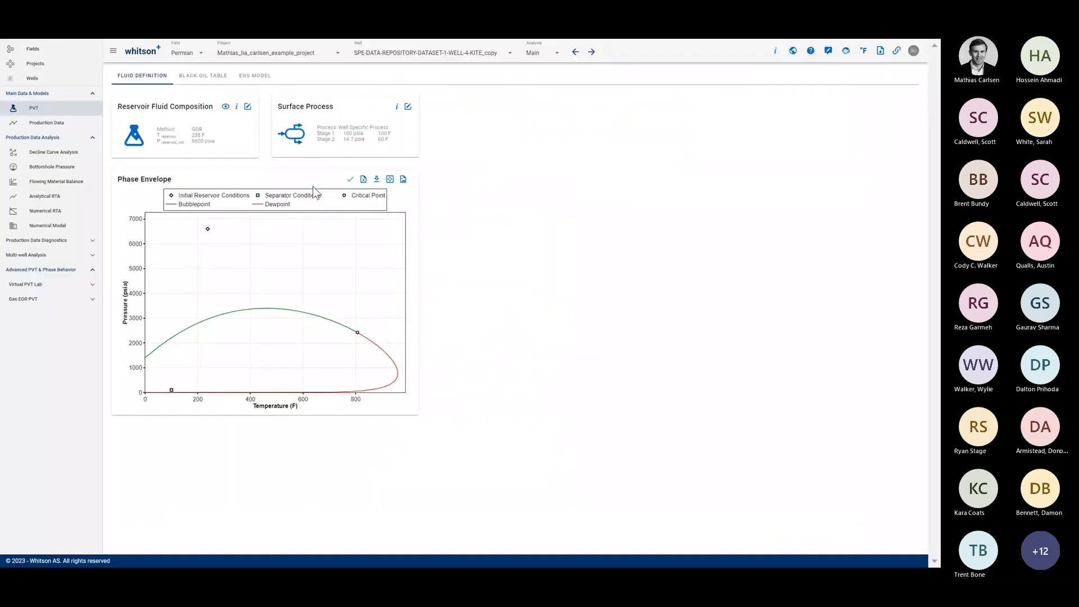
{"action": "left_click", "coordinate": [89, 226]}
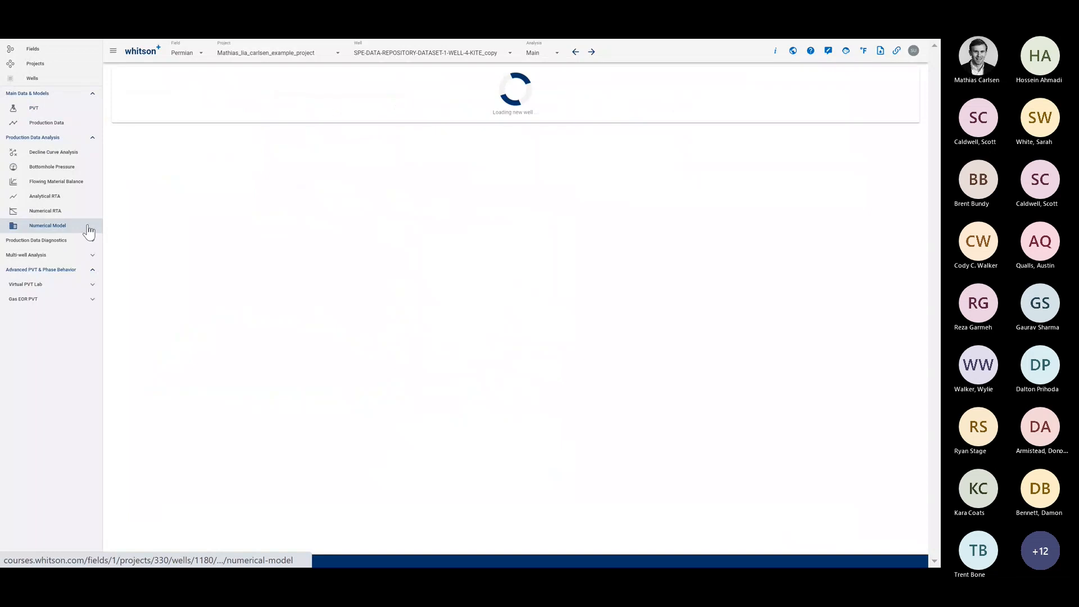
{"action": "scroll", "coordinate": [236, 326], "scroll_direction": "down", "scroll_amount": 1}
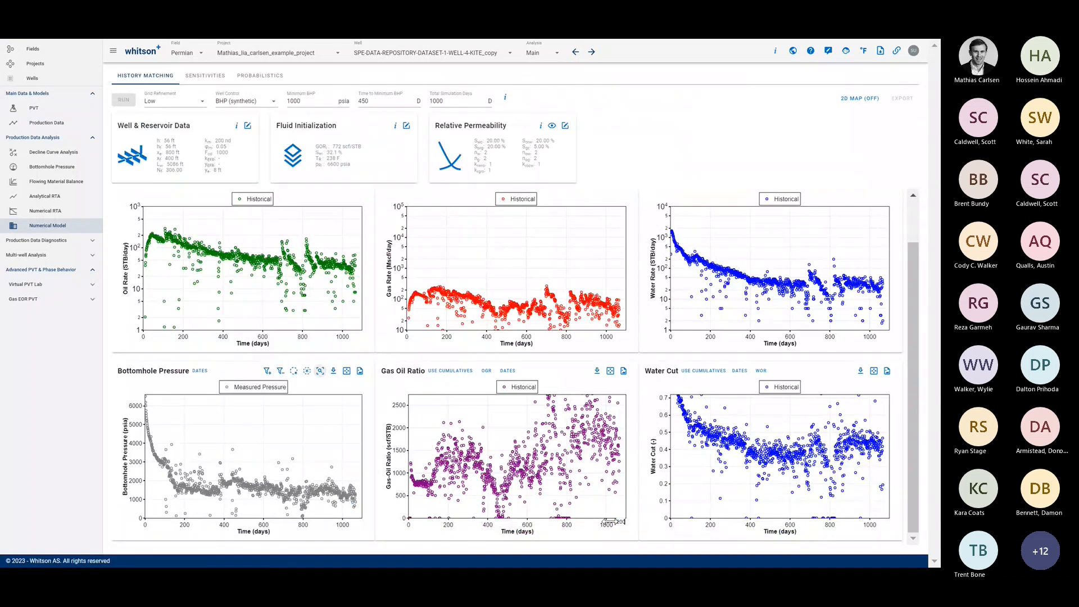
{"action": "left_click_drag", "start_coordinate": [610, 521], "coordinate": [612, 521]}
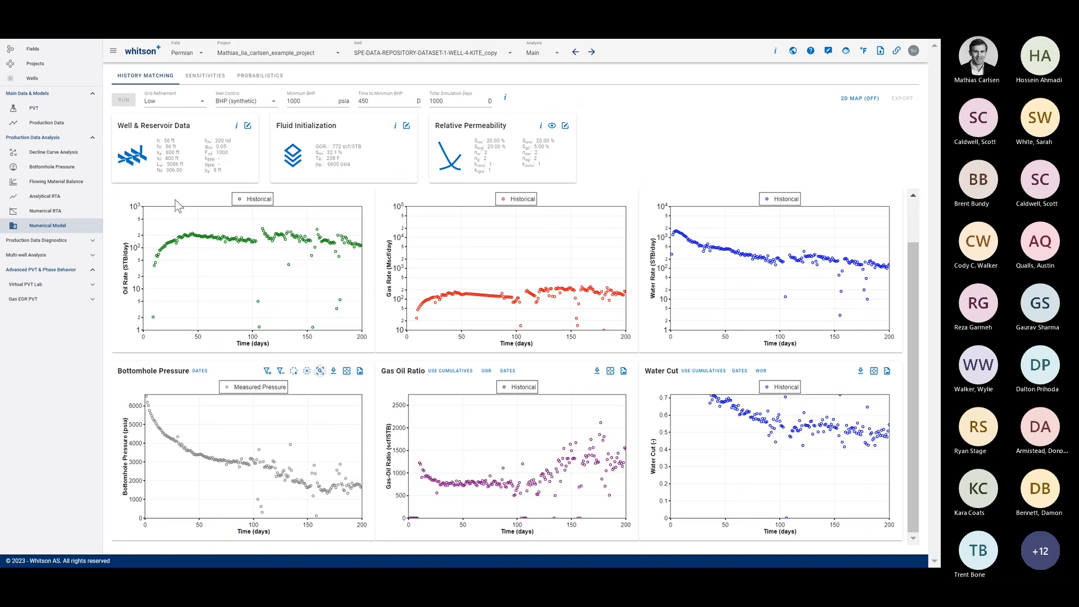
Set the PVT reservoir fluid composition to the GOR and psat method with a saturation pressure of 3000 psia, and save it
{"action": "left_click", "coordinate": [83, 114]}
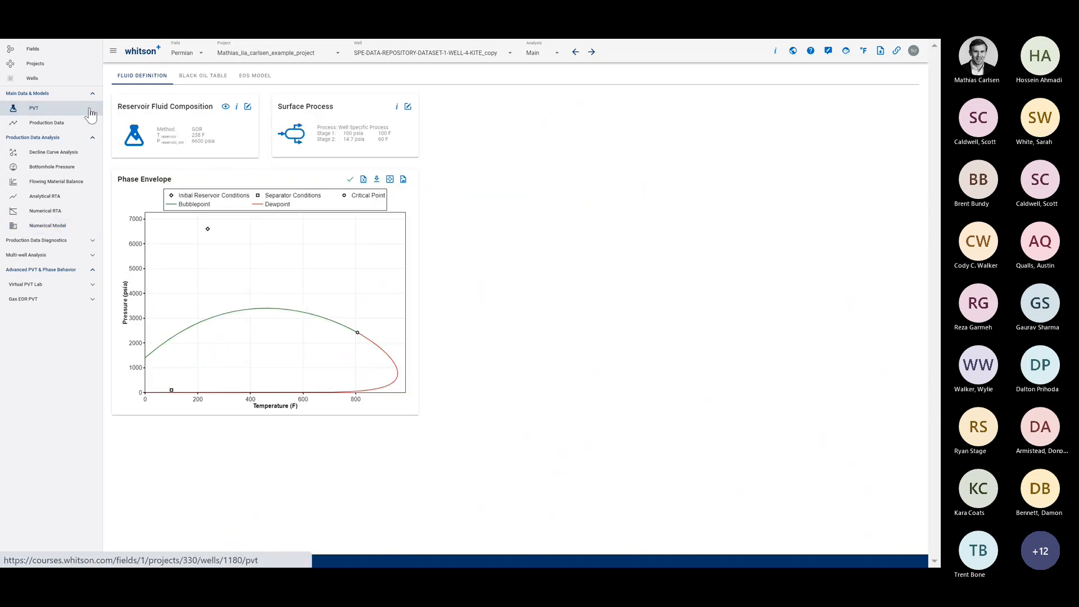
{"action": "left_click", "coordinate": [247, 107]}
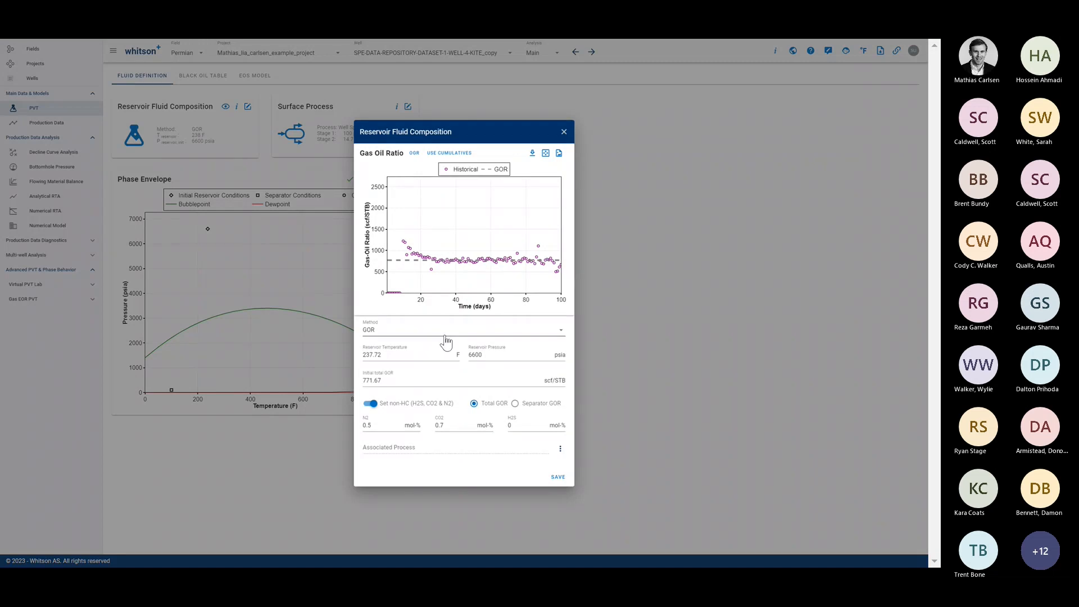
{"action": "left_click", "coordinate": [428, 340]}
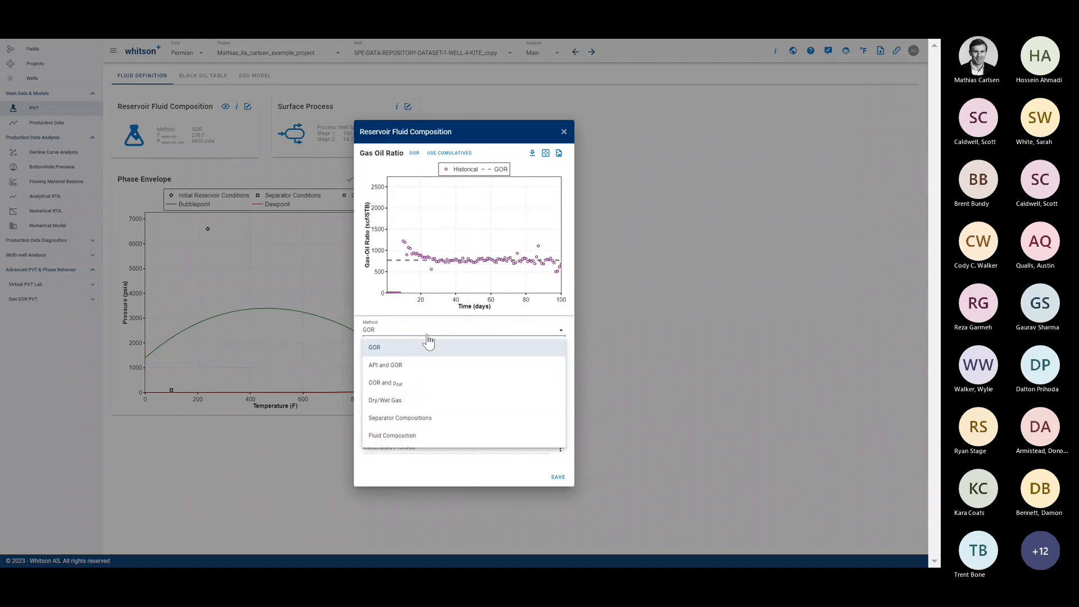
{"action": "left_click", "coordinate": [417, 383]}
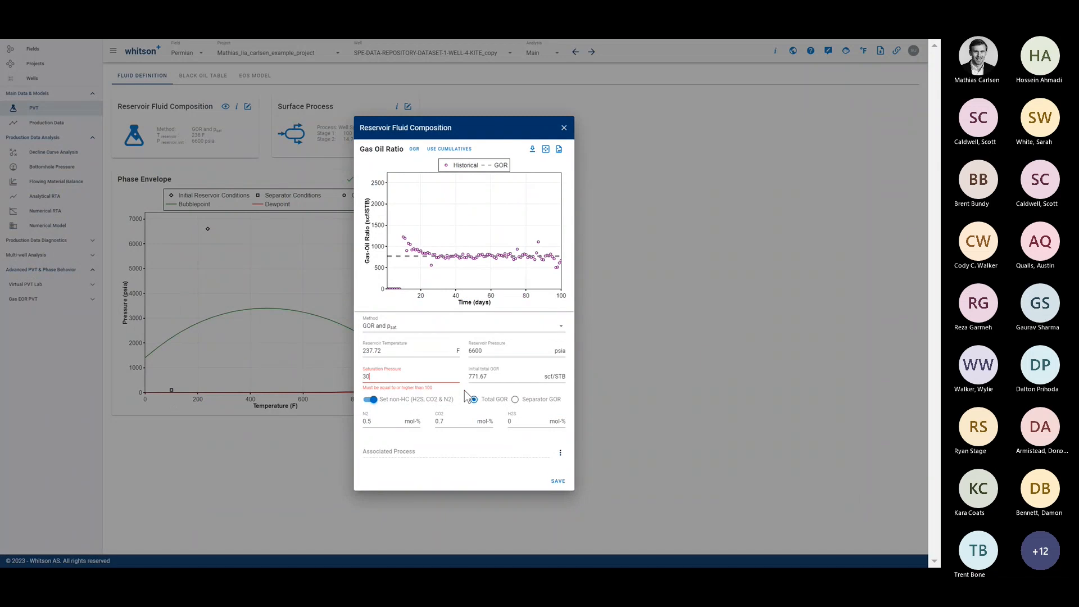
{"action": "left_click", "coordinate": [464, 391]}
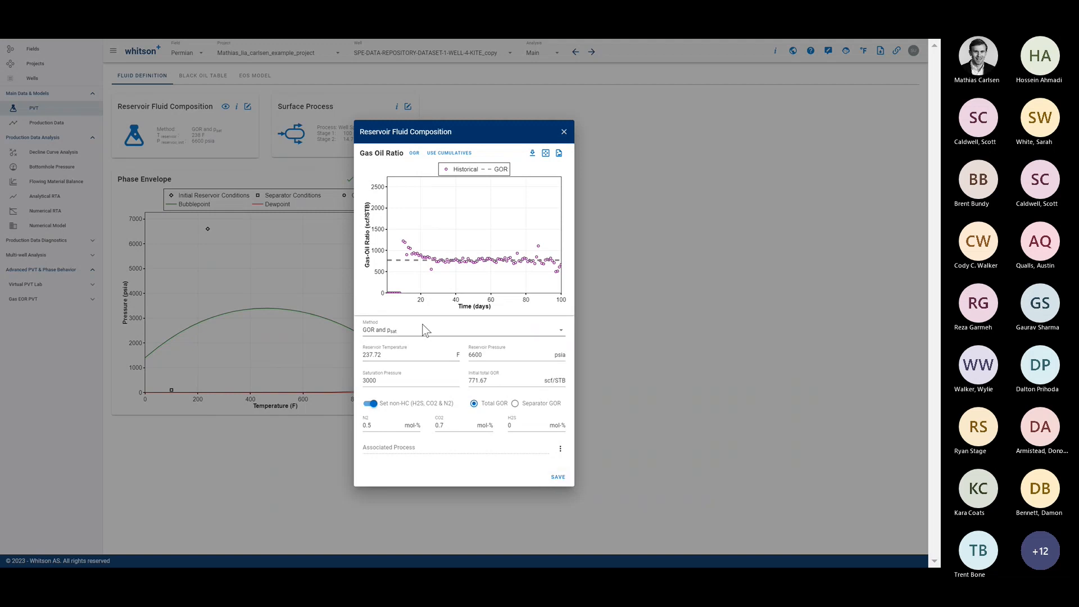
{"action": "left_click", "coordinate": [421, 340]}
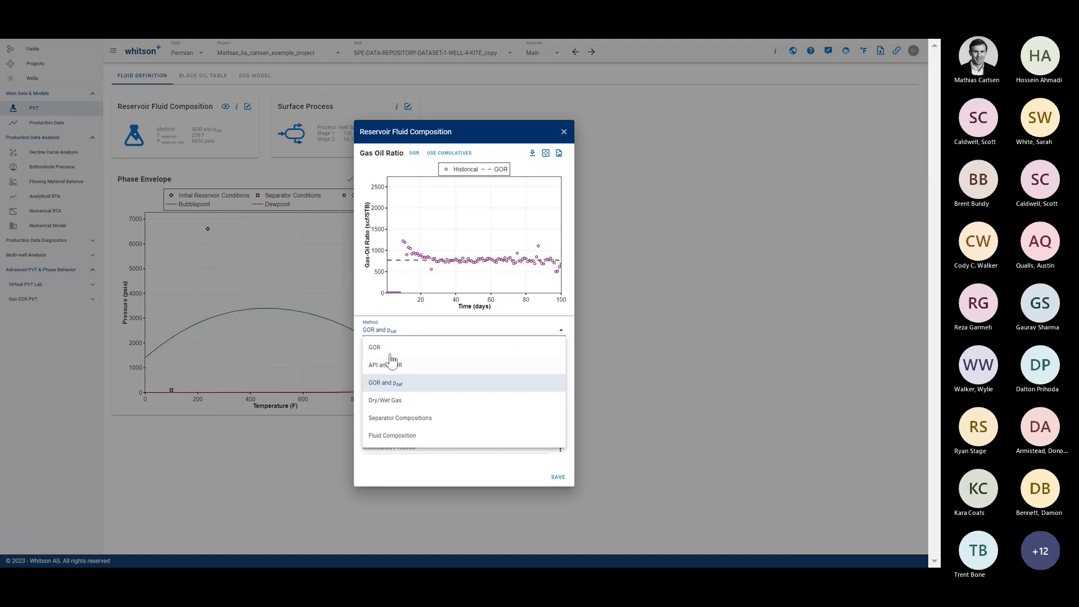
{"action": "left_click", "coordinate": [358, 339]}
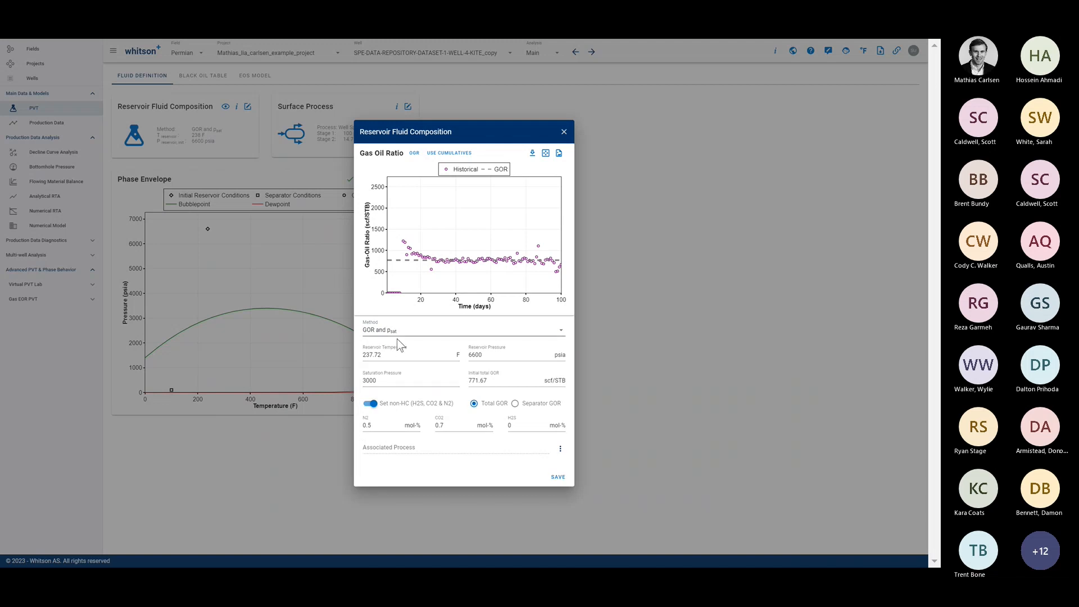
{"action": "left_click", "coordinate": [392, 380]}
{"action": "left_click", "coordinate": [566, 480]}
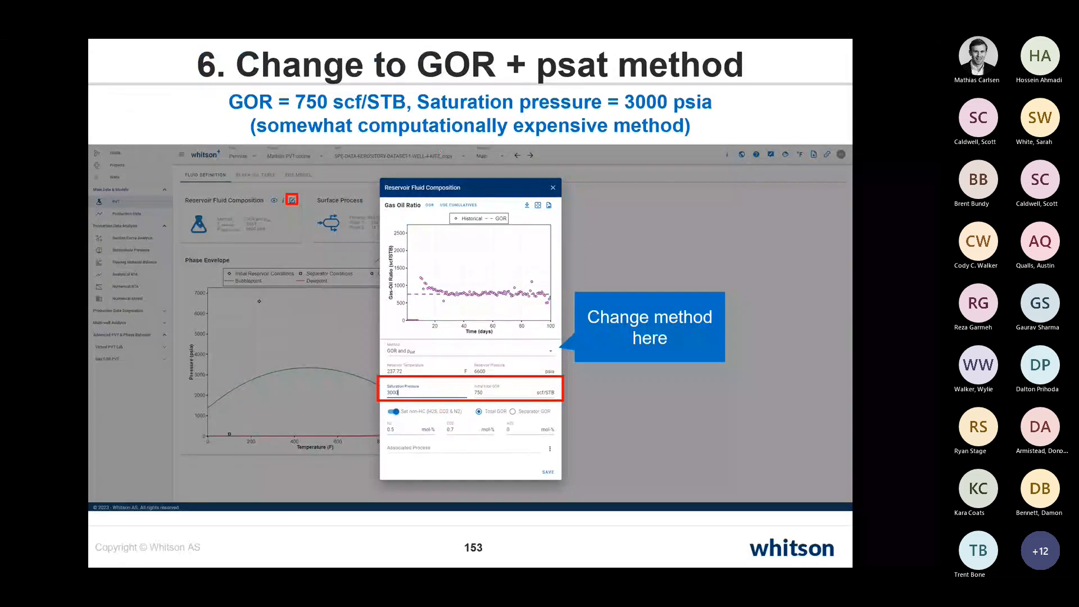
{"action": "key", "text": "alt+Tab"}
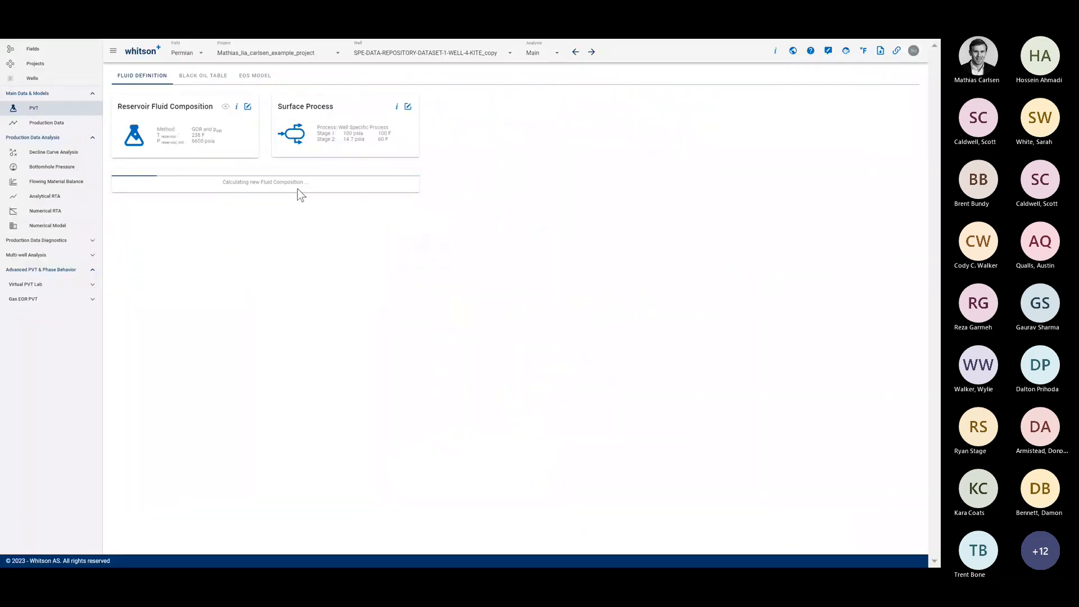
{"action": "key", "text": "alt+Tab"}
{"action": "key", "text": "alt+Tab"}
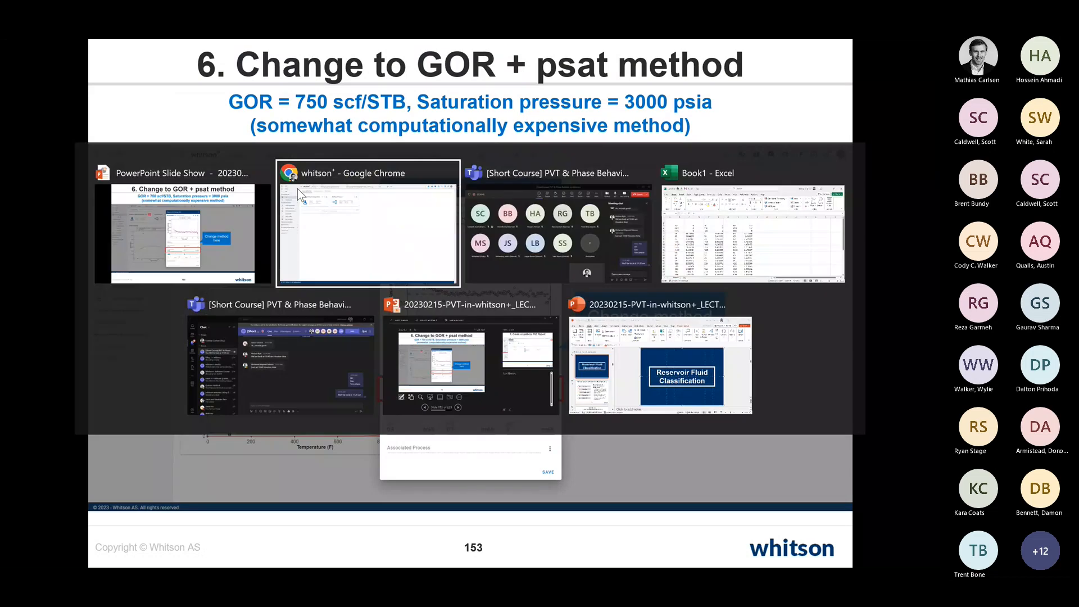
{"action": "key", "text": "alt+Tab"}
{"action": "key", "text": "alt+Tab"}
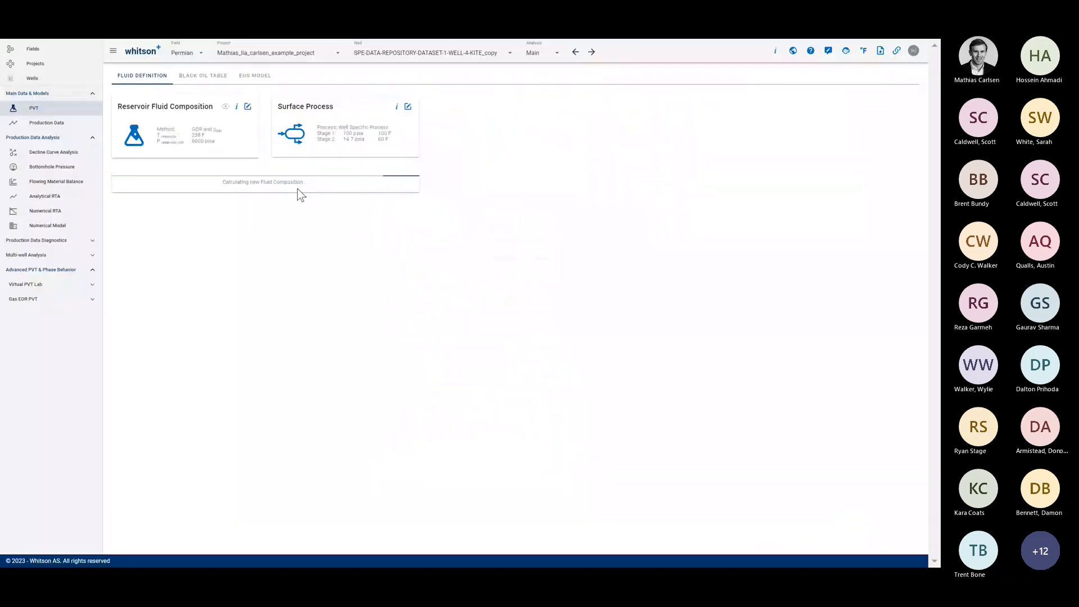
{"action": "key", "text": "alt+Tab"}
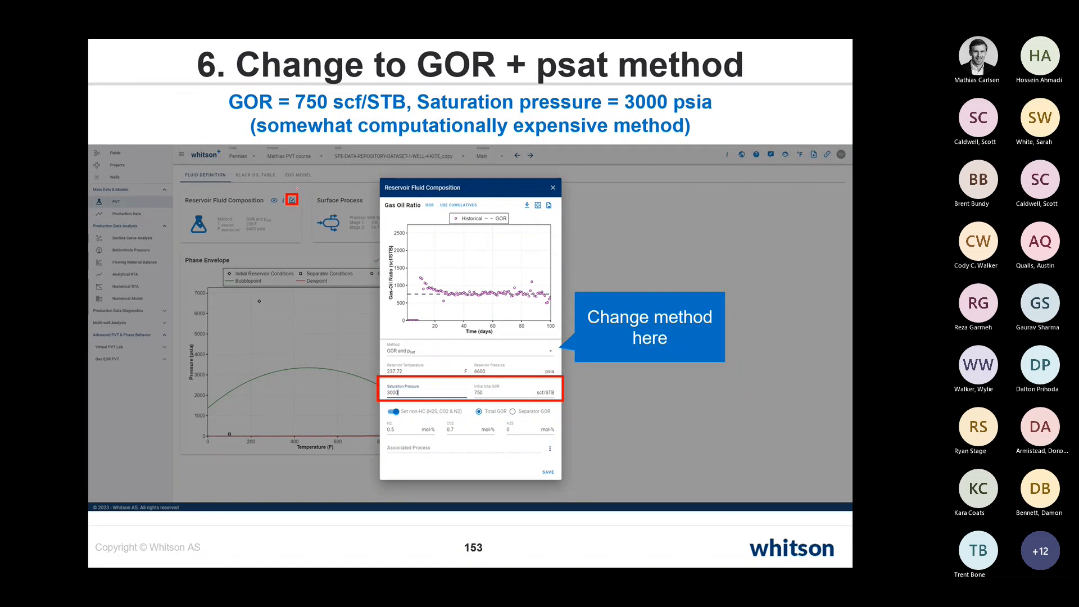
Switch to whitson+, review the recalculated reservoir fluid composition from N2 to the heaviest component, and close the table
{"action": "key", "text": "alt+Tab"}
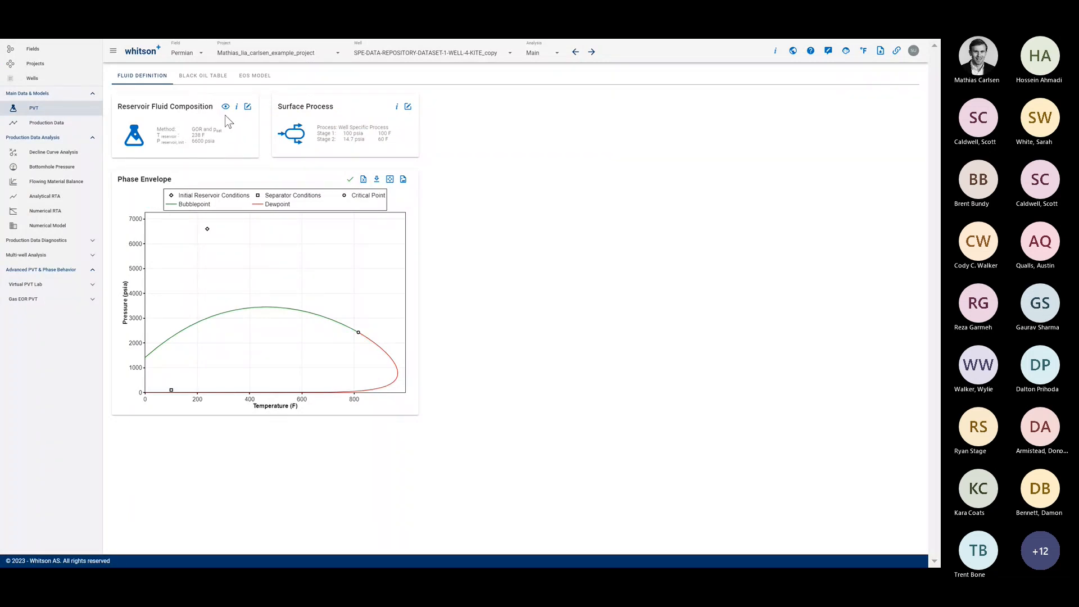
{"action": "left_click", "coordinate": [225, 106]}
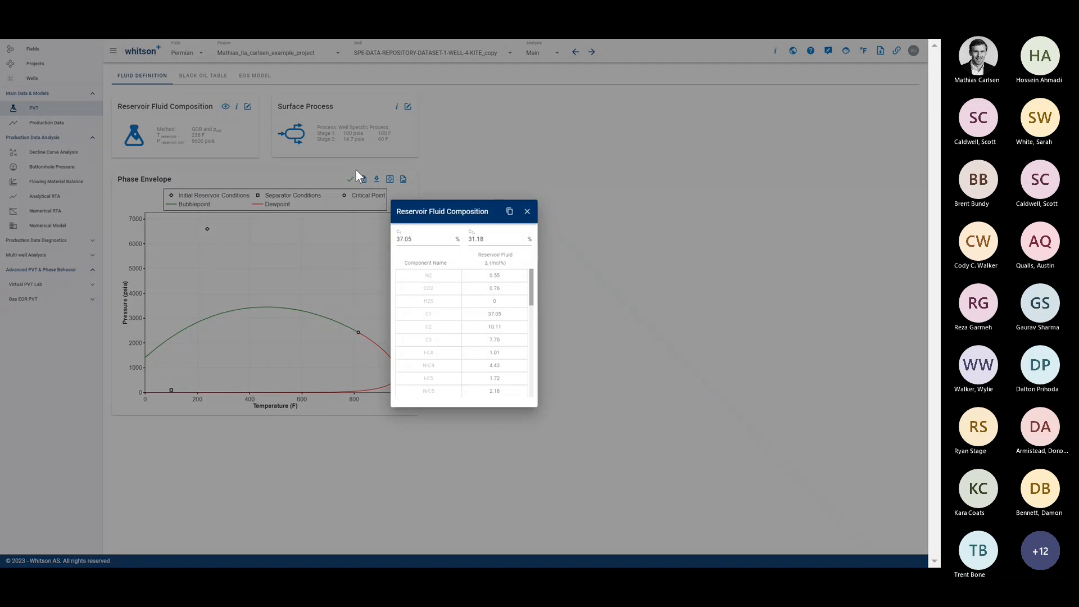
{"action": "scroll", "coordinate": [476, 315], "scroll_direction": "down", "scroll_amount": 6}
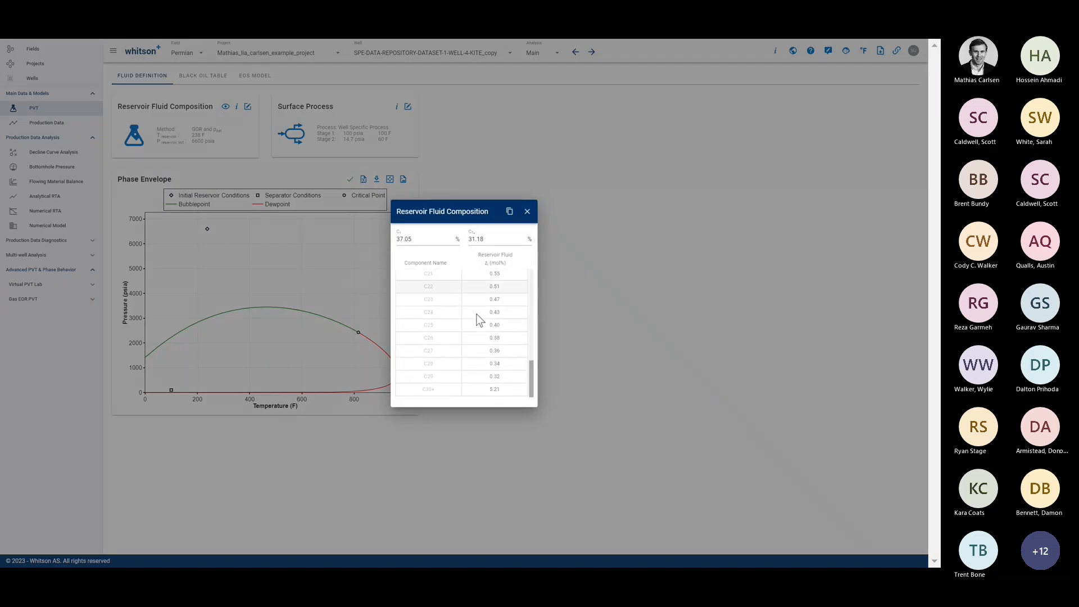
{"action": "scroll", "coordinate": [477, 315], "scroll_direction": "up", "scroll_amount": 6}
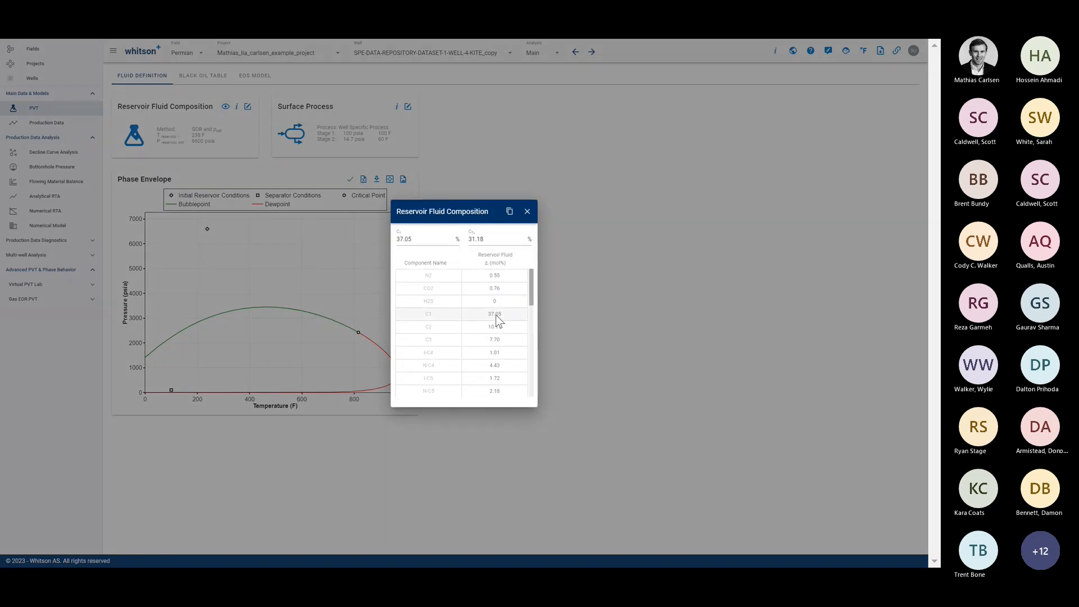
{"action": "scroll", "coordinate": [496, 315], "scroll_direction": "down", "scroll_amount": 6}
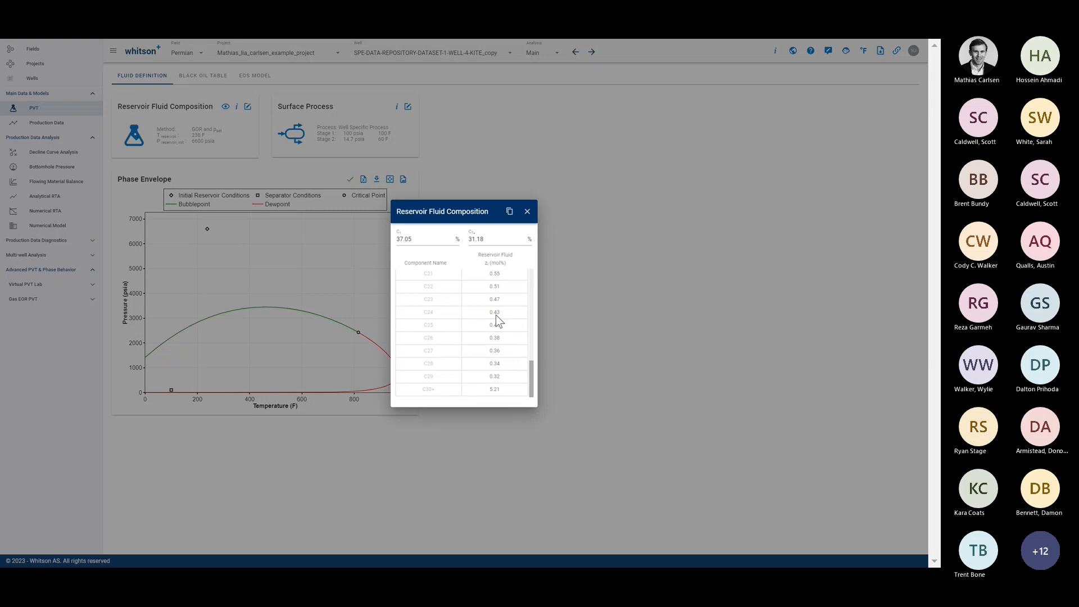
{"action": "left_click", "coordinate": [527, 211]}
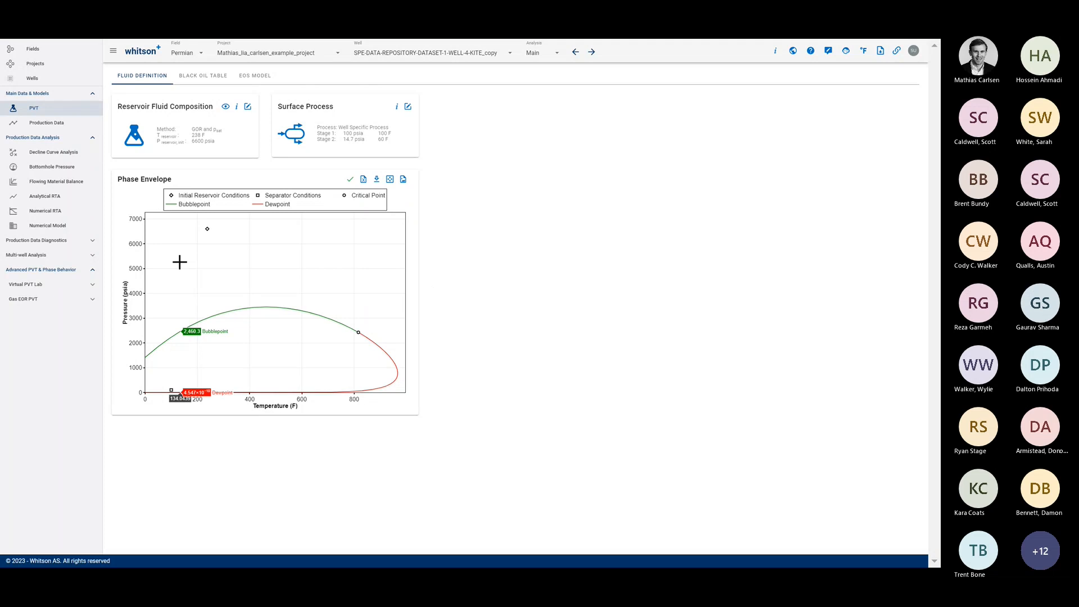
Check the bubblepoint at initial reservoir conditions and the fluid property curves in the Black Oil Table
{"action": "left_click", "coordinate": [202, 79]}
{"action": "scroll", "coordinate": [334, 299], "scroll_direction": "down", "scroll_amount": 3}
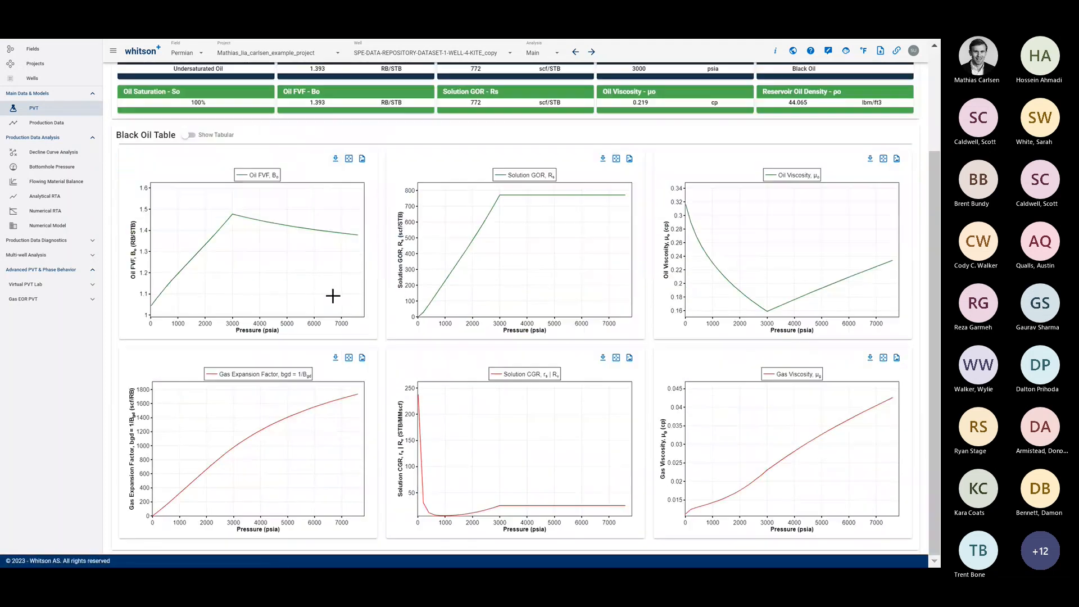
{"action": "scroll", "coordinate": [333, 295], "scroll_direction": "up", "scroll_amount": 3}
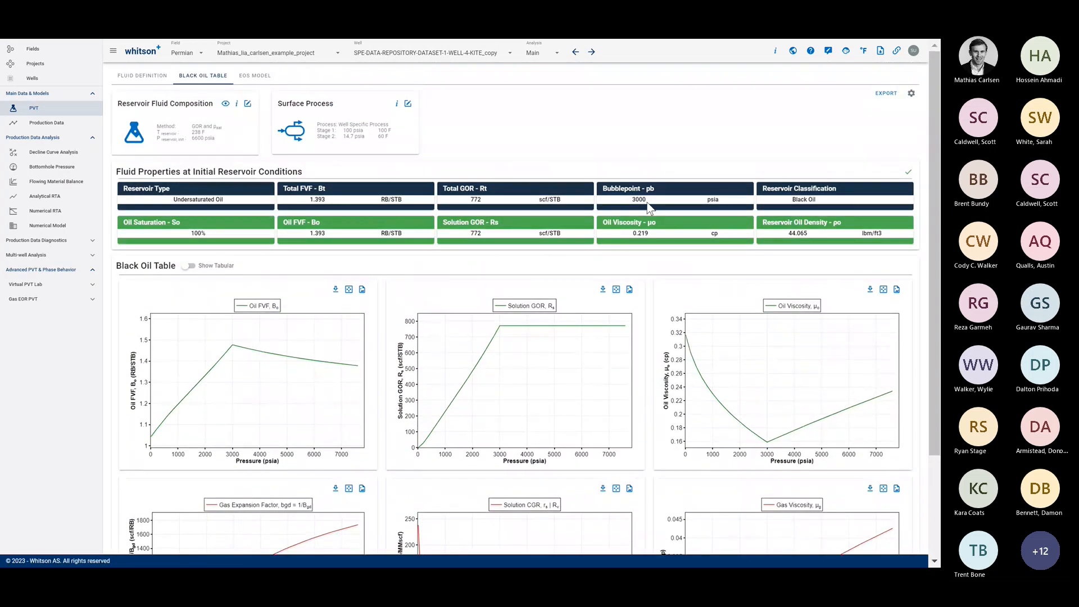
{"action": "left_click_drag", "start_coordinate": [632, 200], "coordinate": [649, 203]}
{"action": "left_click", "coordinate": [473, 187]}
Consult the GOR + psat slide in the PowerPoint slide show and return to the Black Oil Table in whitson+
{"action": "key", "text": "alt+Tab"}
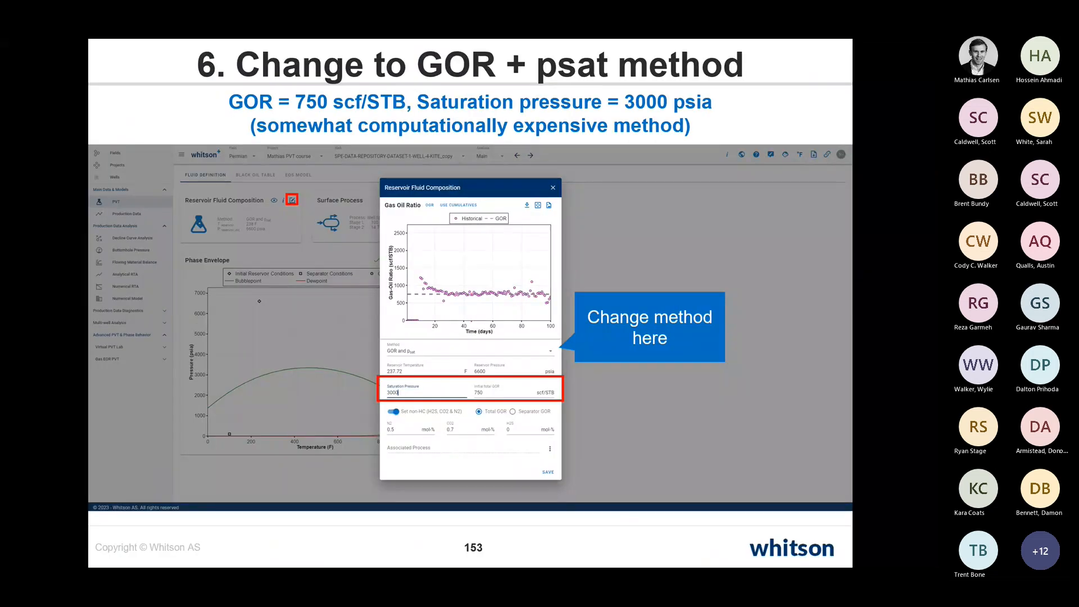
{"action": "key", "text": "alt+Tab"}
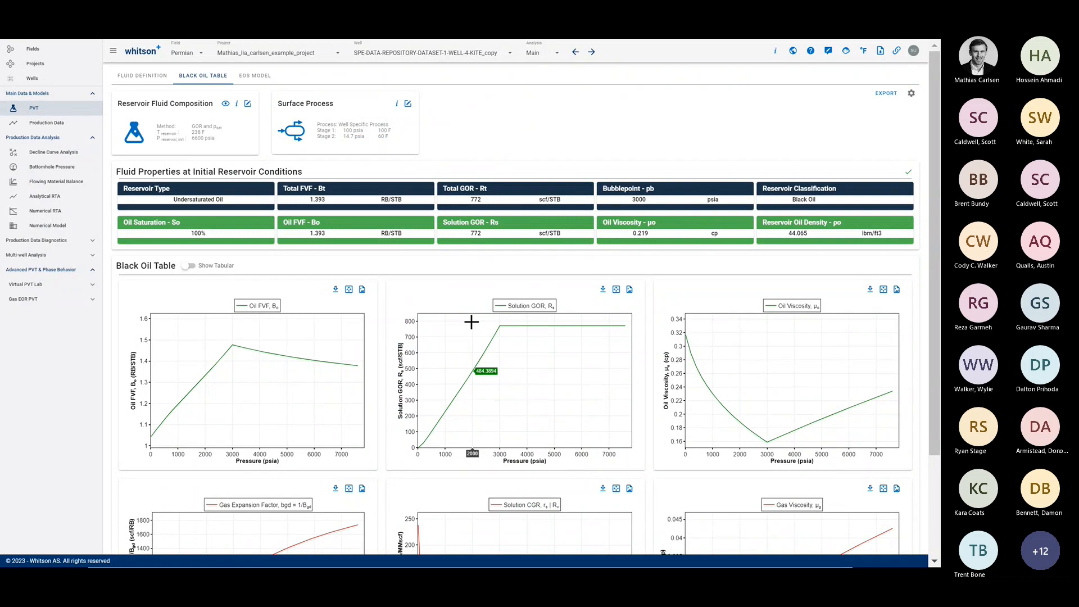
{"action": "key", "text": "alt+Tab"}
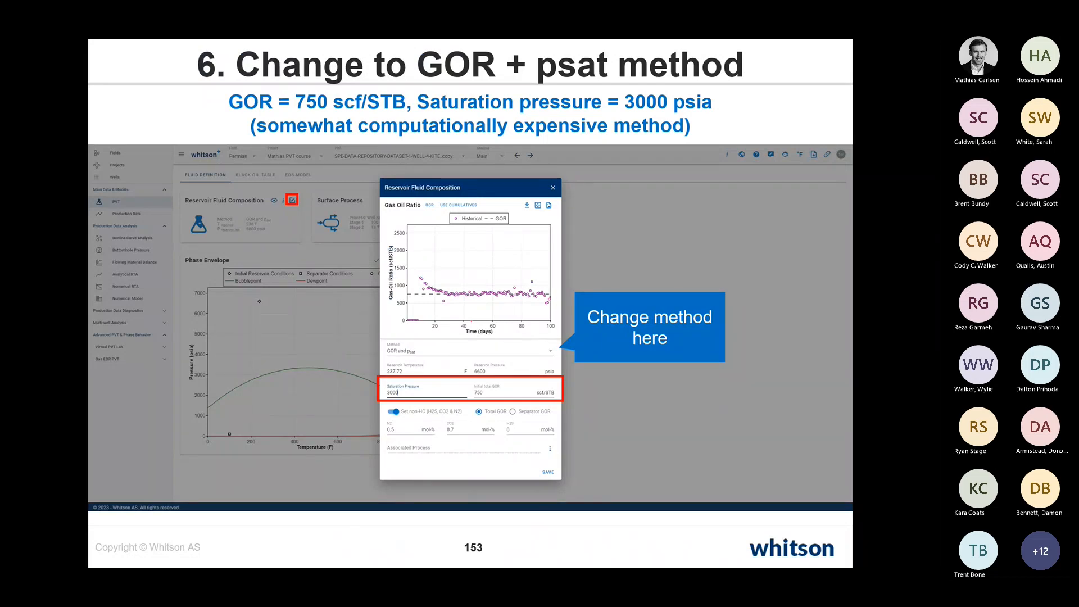
{"action": "key", "text": "alt+Tab"}
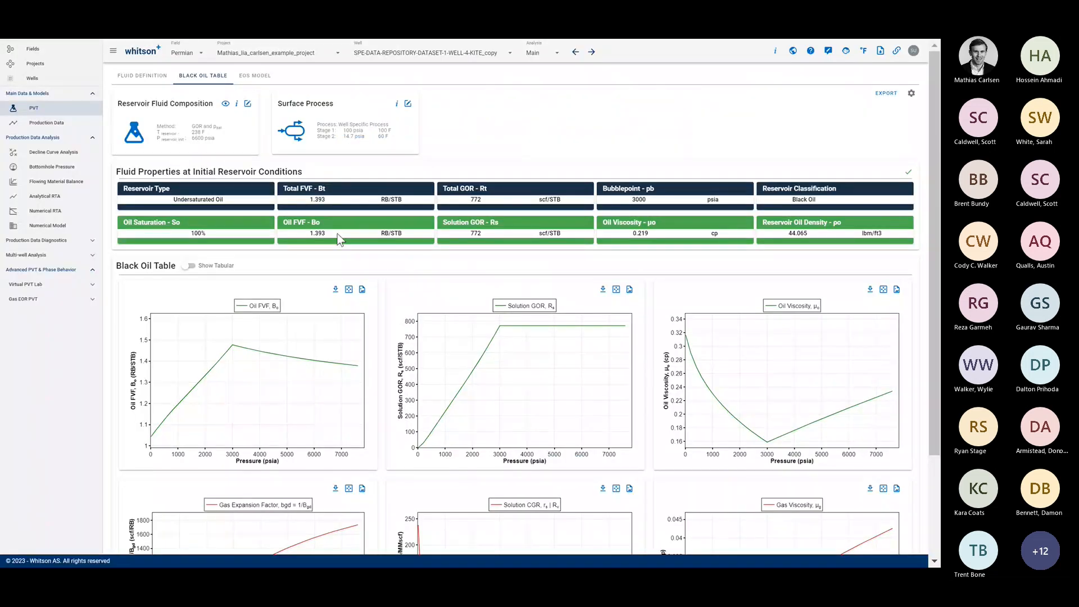
Reopen the reservoir fluid composition settings from the fluid definition and view the inputs of the API and GOR method
{"action": "left_click", "coordinate": [149, 77]}
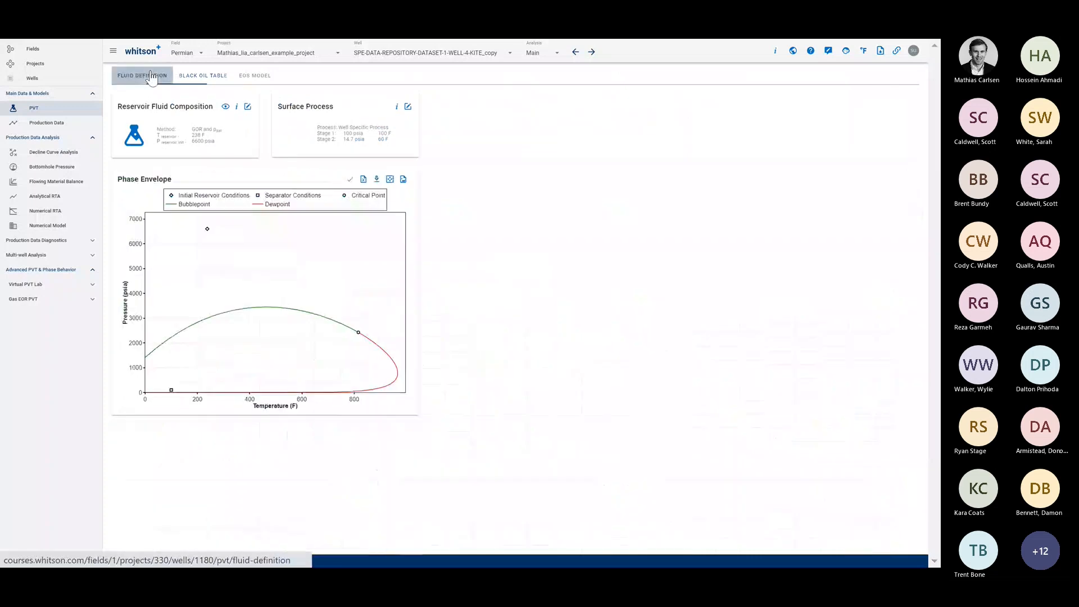
{"action": "left_click", "coordinate": [248, 106]}
{"action": "left_click", "coordinate": [417, 333]}
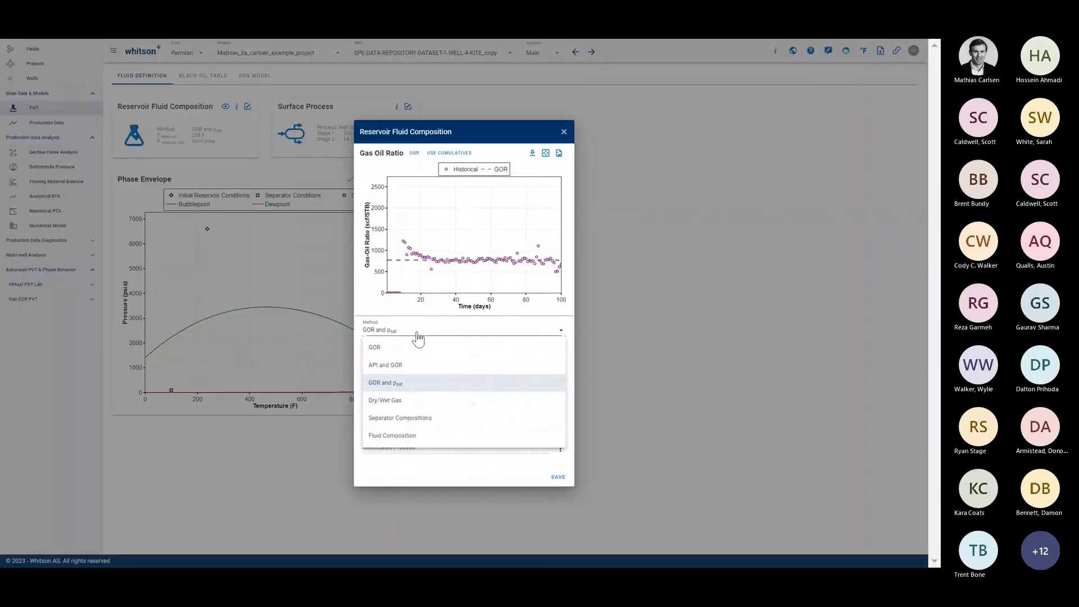
{"action": "left_click", "coordinate": [419, 366]}
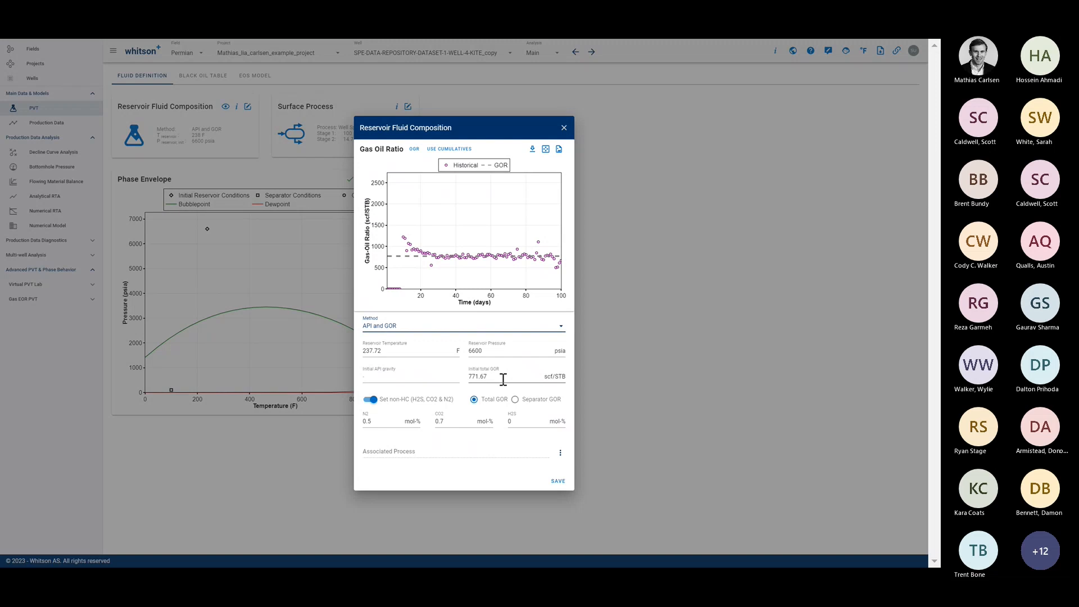
Change the composition method to GOR and then to Fluid Composition to view the inputs each method requires
{"action": "left_click", "coordinate": [487, 331]}
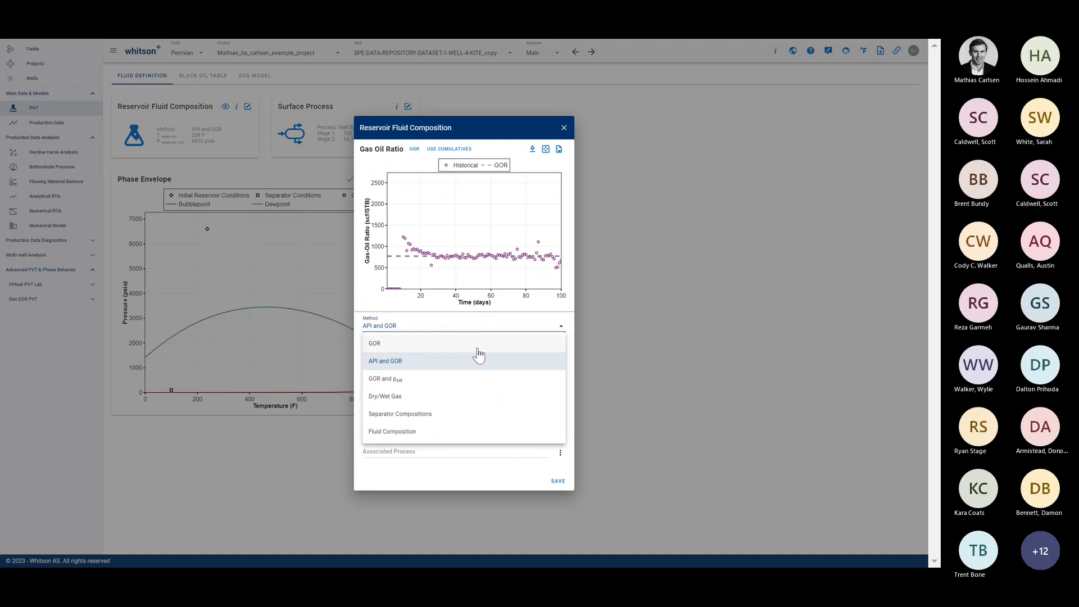
{"action": "left_click", "coordinate": [478, 346]}
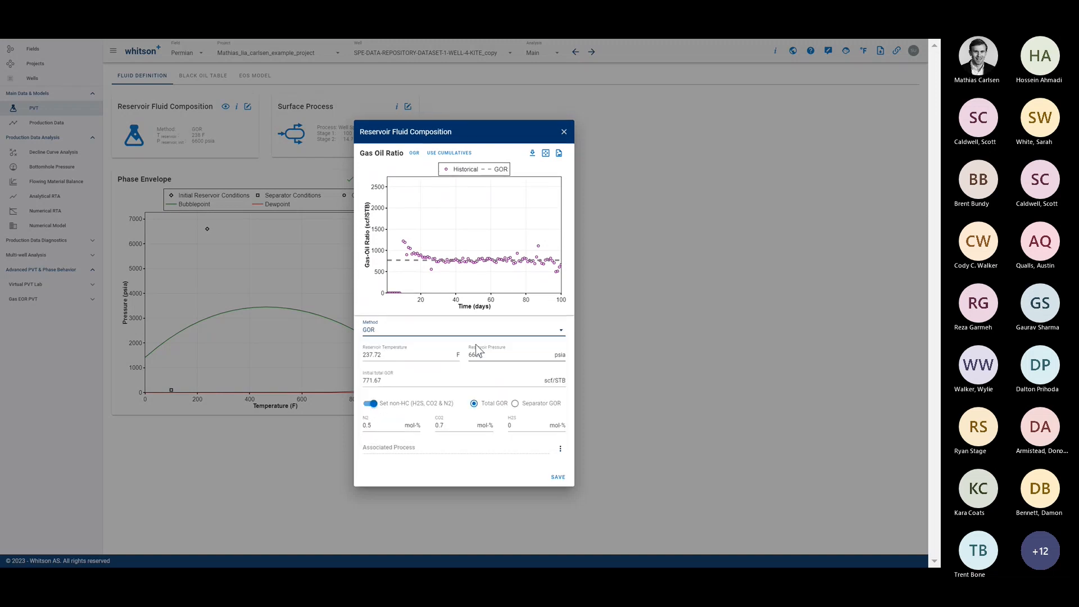
{"action": "left_click", "coordinate": [471, 331]}
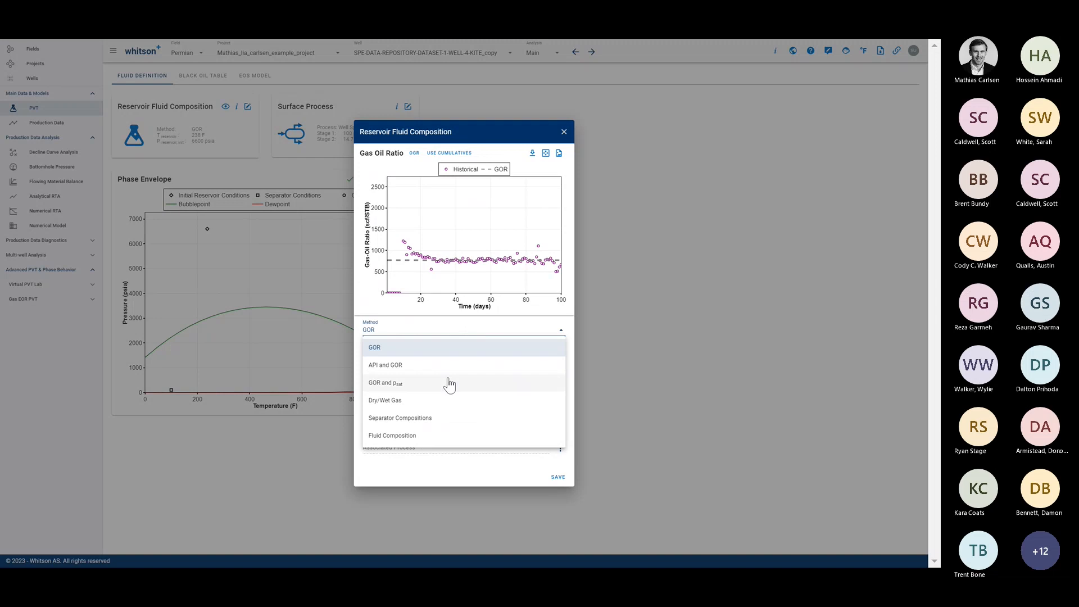
{"action": "left_click", "coordinate": [430, 437]}
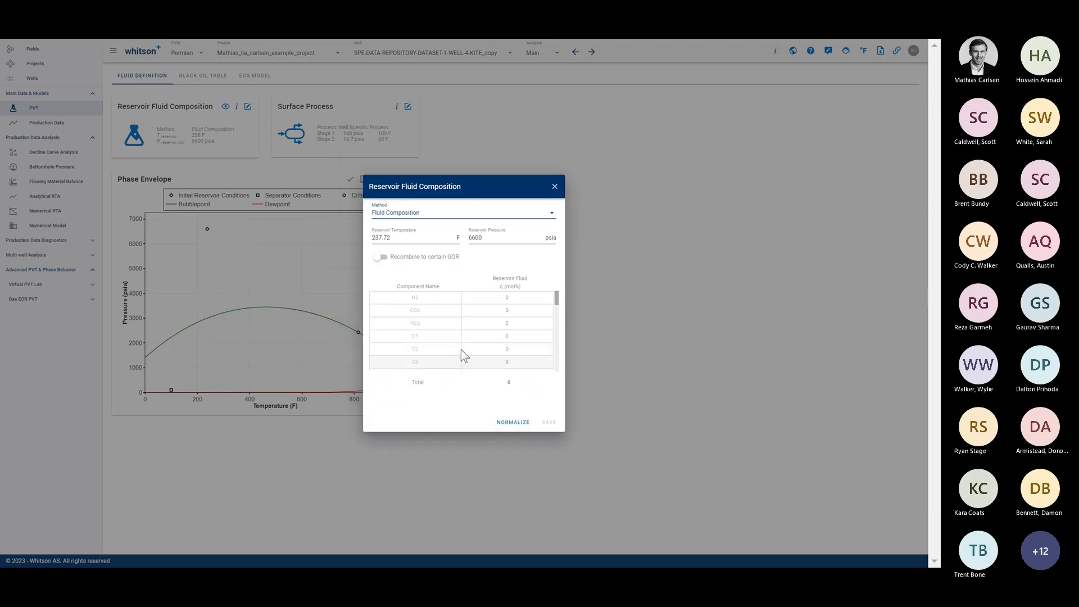
Switch the composition method to GOR, consult the synthetic PVT report slide in PowerPoint, and close the whitson+ composition settings without saving
{"action": "left_click", "coordinate": [475, 223]}
{"action": "left_click", "coordinate": [462, 233]}
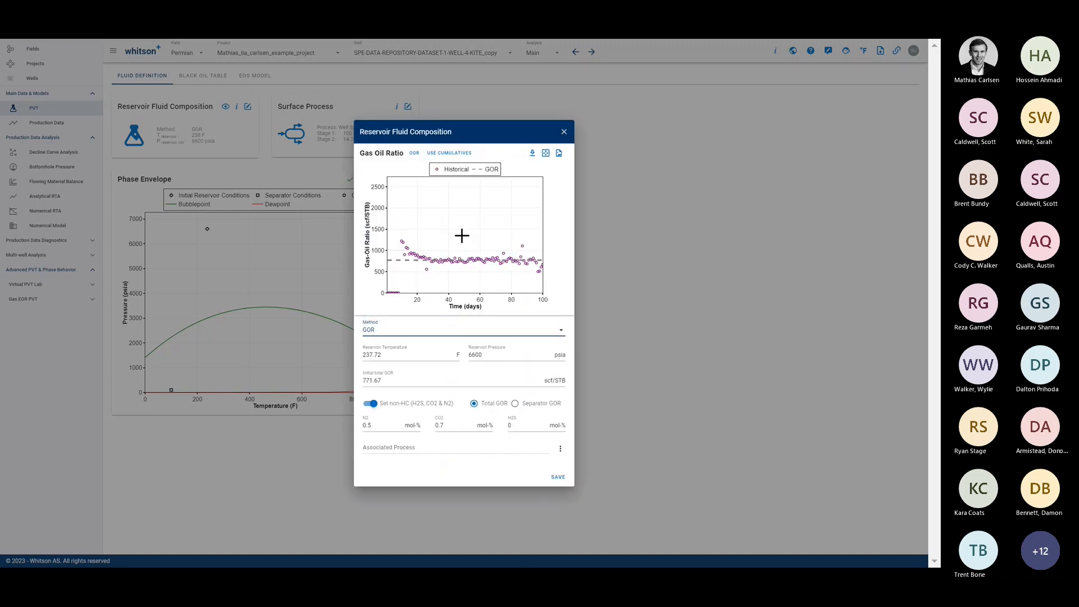
{"action": "key", "text": "alt+Tab"}
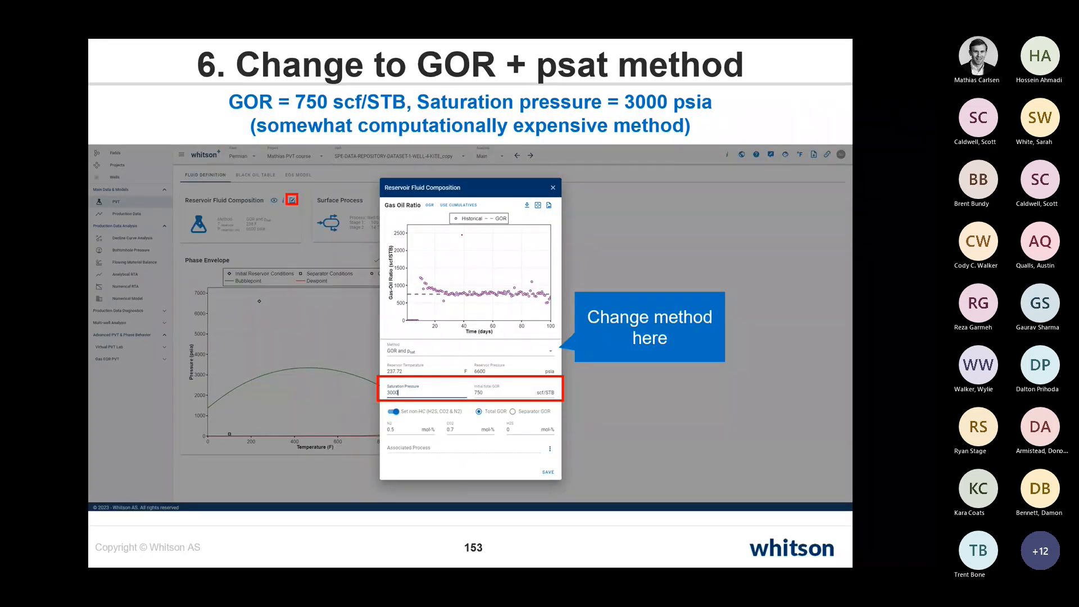
{"action": "key", "text": "Right"}
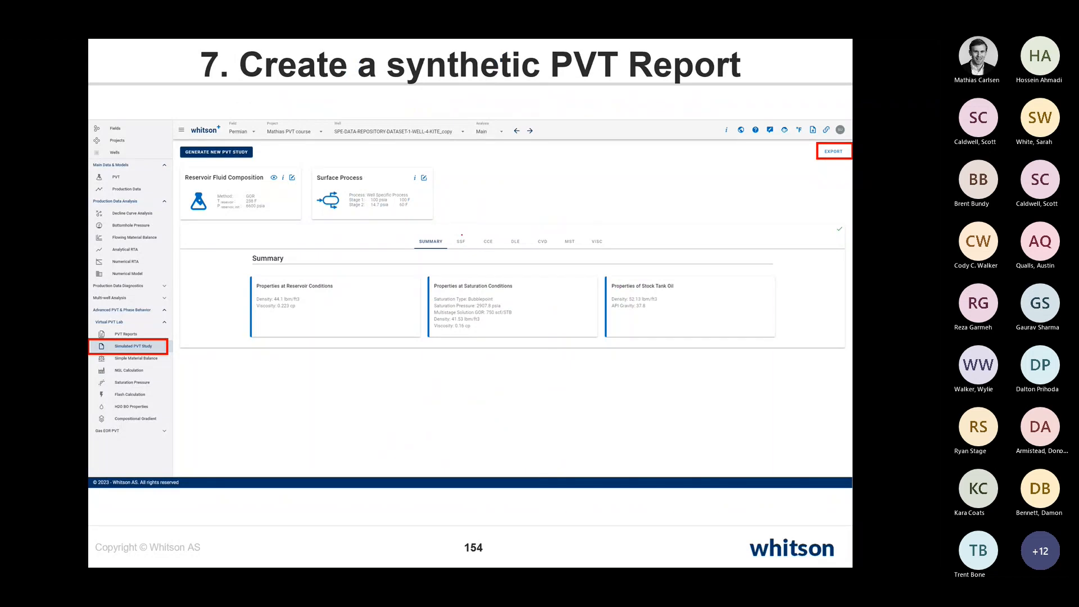
{"action": "key", "text": "alt+Tab"}
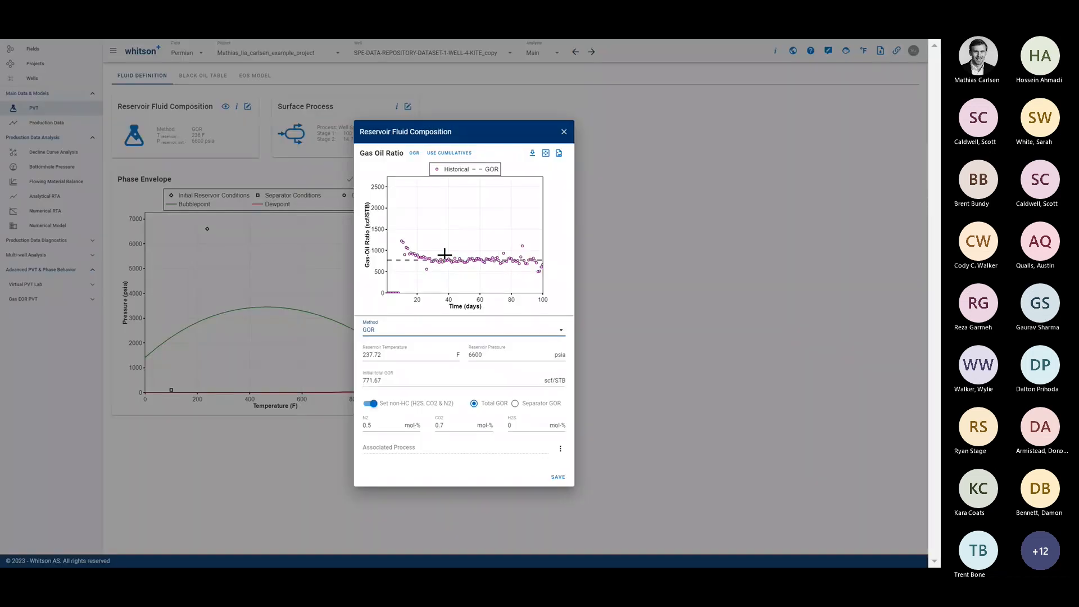
{"action": "left_click", "coordinate": [564, 132]}
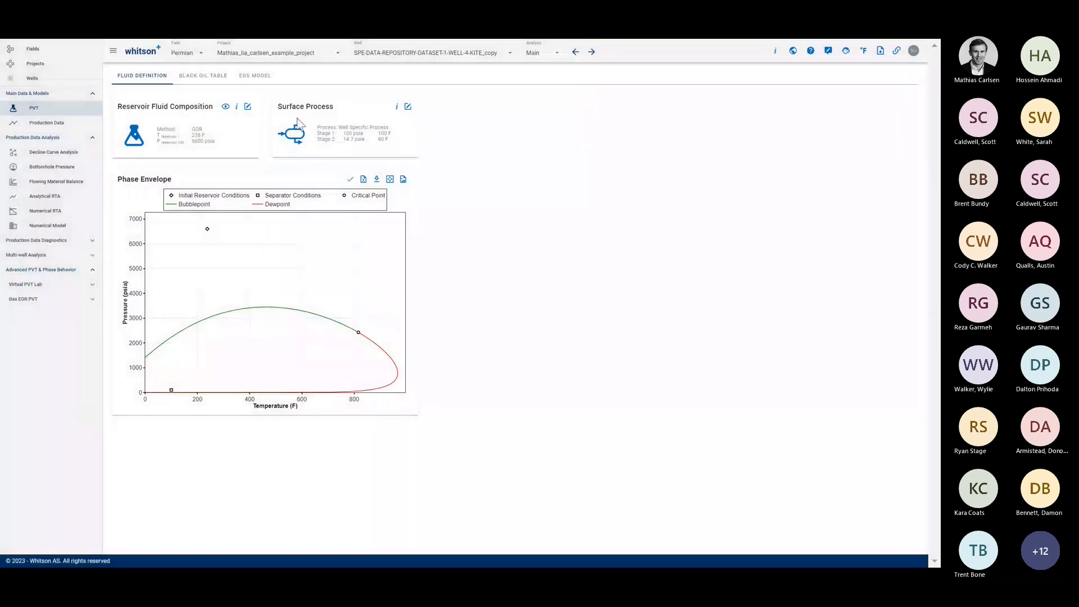
Generate a new simulated PVT study for the well in the Virtual PVT Lab, using the GOR and psat composition
{"action": "left_click", "coordinate": [225, 106]}
{"action": "left_click", "coordinate": [520, 213]}
{"action": "left_click", "coordinate": [44, 288]}
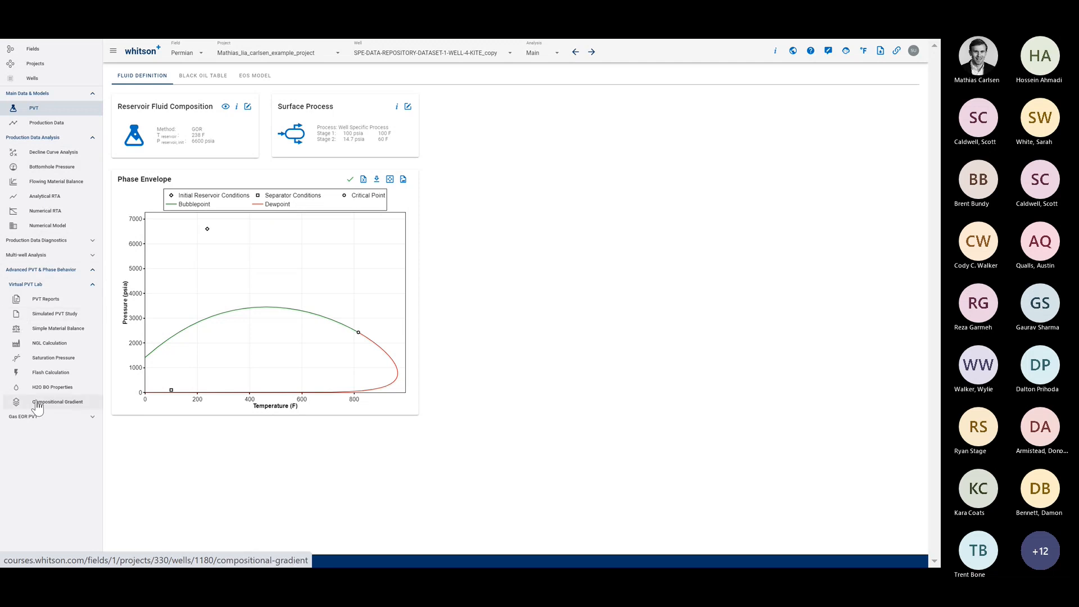
{"action": "left_click", "coordinate": [55, 315]}
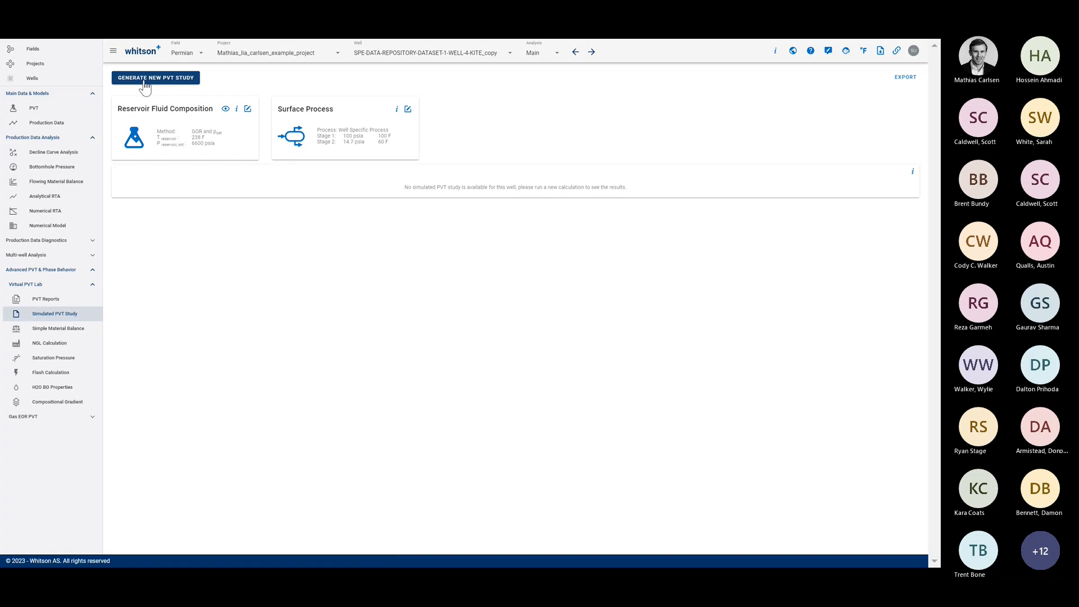
{"action": "scroll", "coordinate": [63, 110], "scroll_direction": "up", "scroll_amount": 5}
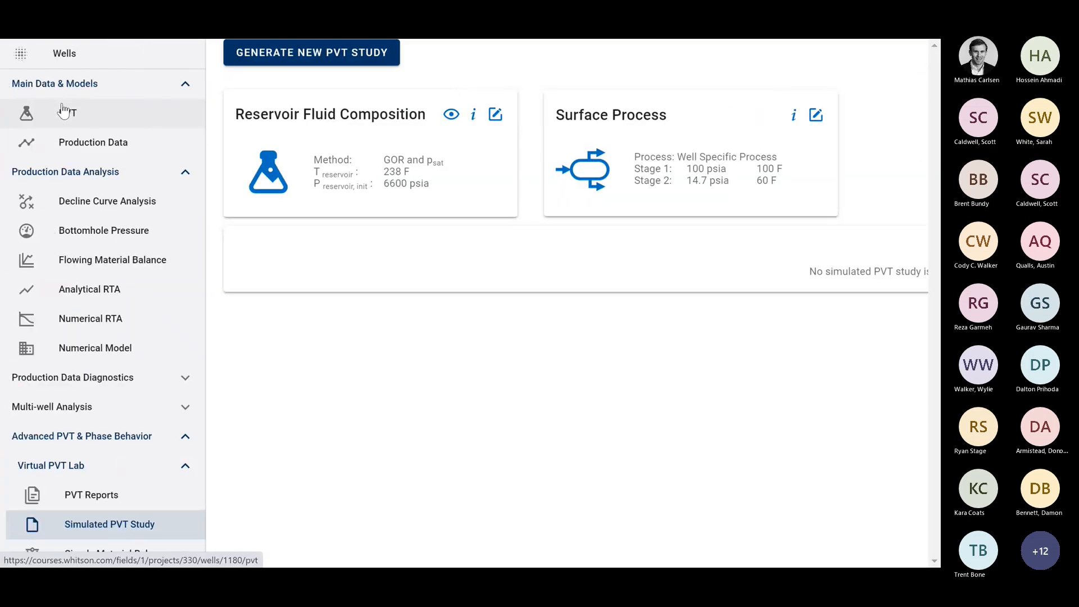
{"action": "scroll", "coordinate": [88, 278], "scroll_direction": "down", "scroll_amount": 3}
{"action": "scroll", "coordinate": [88, 285], "scroll_direction": "down", "scroll_amount": 5}
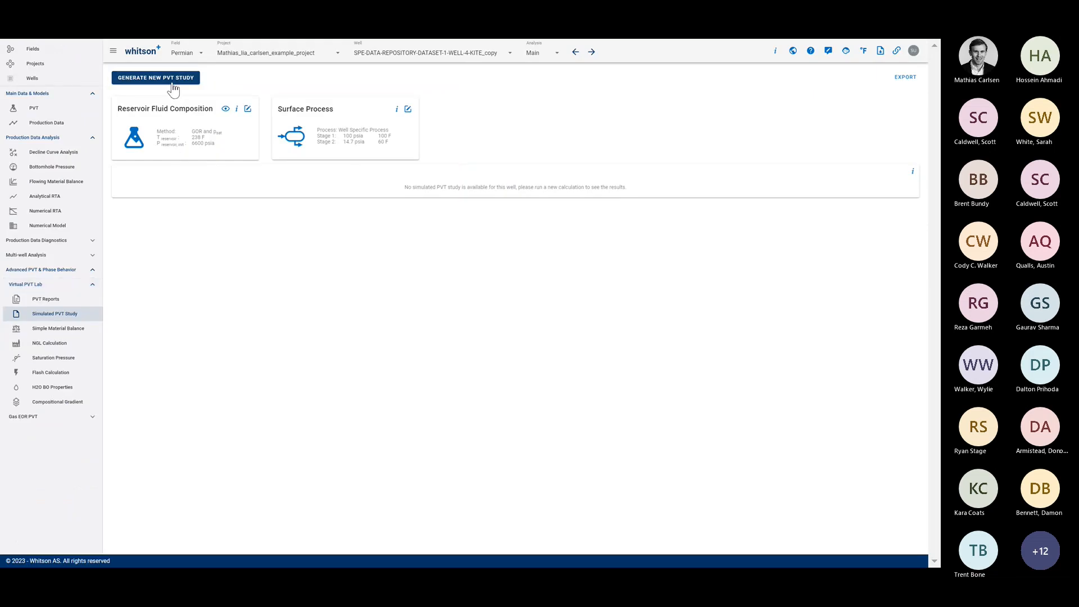
{"action": "key", "text": "alt+Tab"}
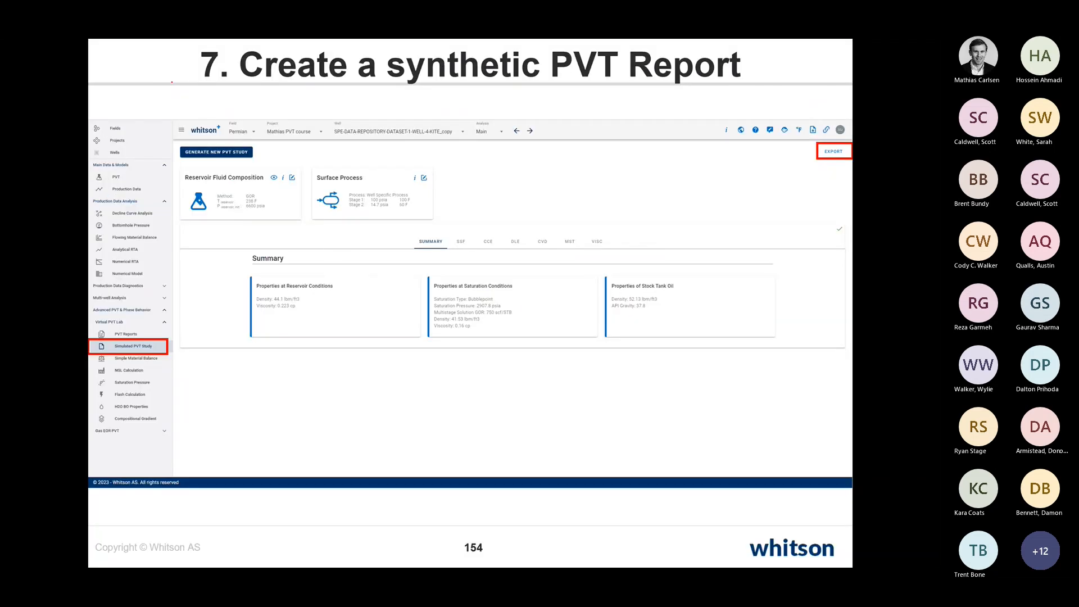
{"action": "key", "text": "alt+Tab"}
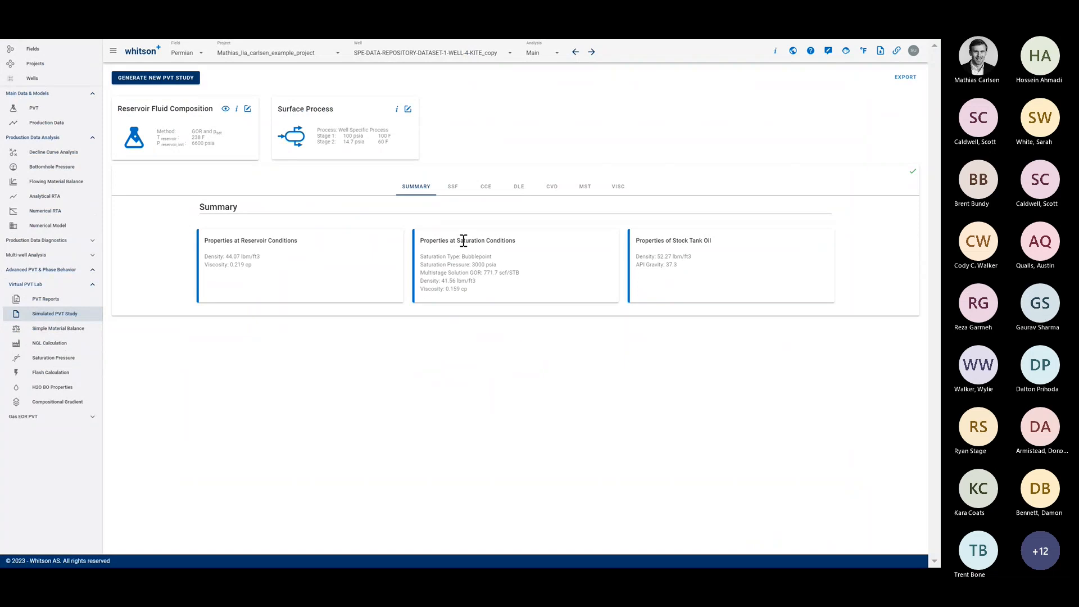
Review the simulated SSF, CCE, DLE, CVD, MST and VISC experiment results one after another
{"action": "left_click", "coordinate": [454, 191]}
{"action": "left_click", "coordinate": [485, 189]}
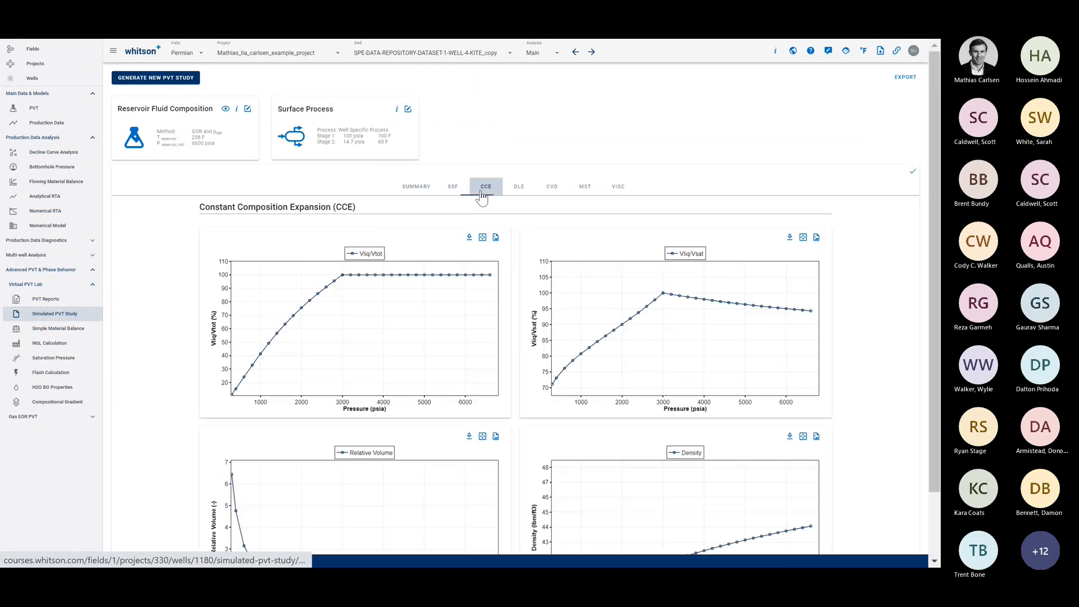
{"action": "left_click", "coordinate": [519, 191]}
{"action": "left_click", "coordinate": [551, 189]}
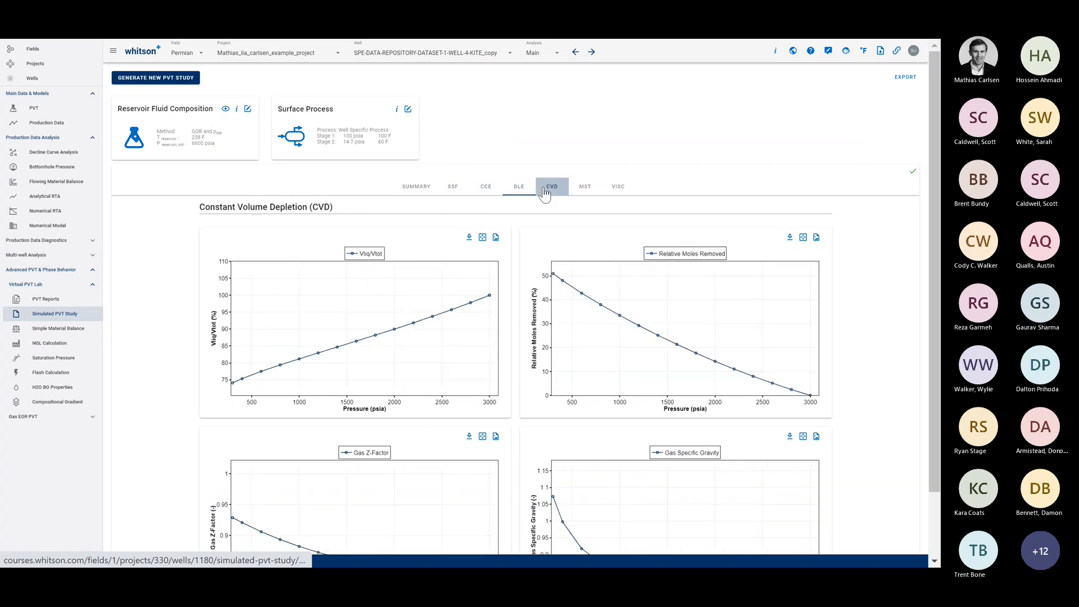
{"action": "left_click", "coordinate": [584, 192]}
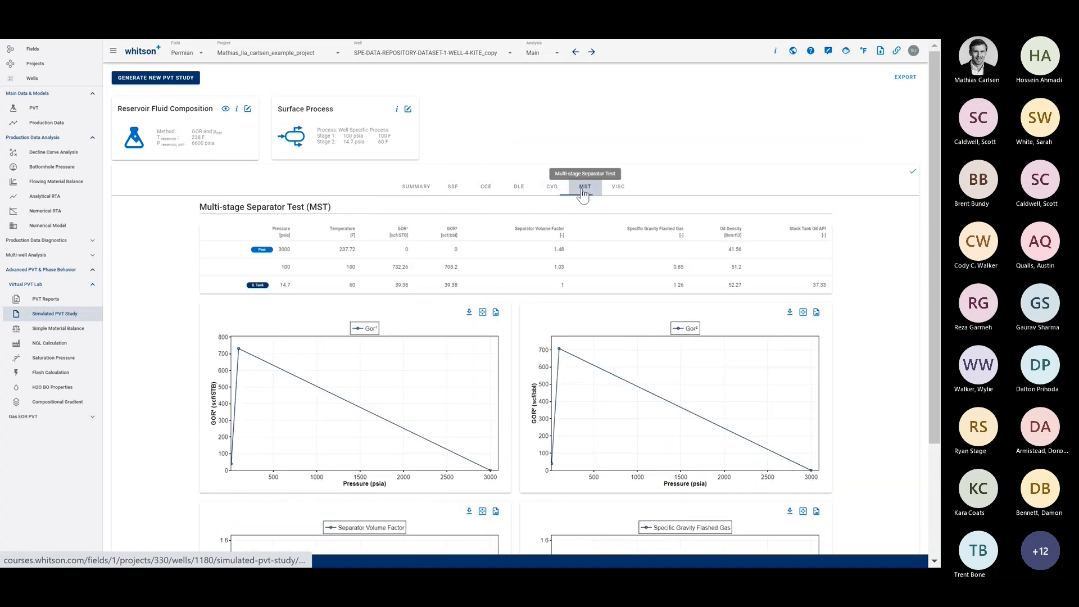
{"action": "left_click", "coordinate": [615, 189]}
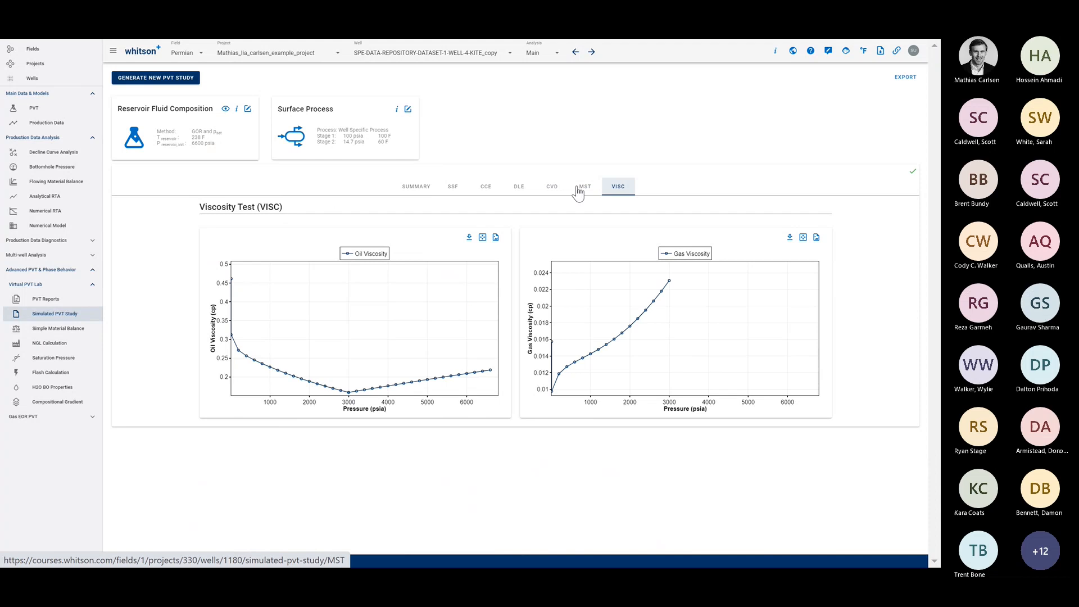
Re-examine the DLE, CVD and CCE plots of the simulated study and return to its summary
{"action": "left_click", "coordinate": [516, 191]}
{"action": "left_click", "coordinate": [551, 188]}
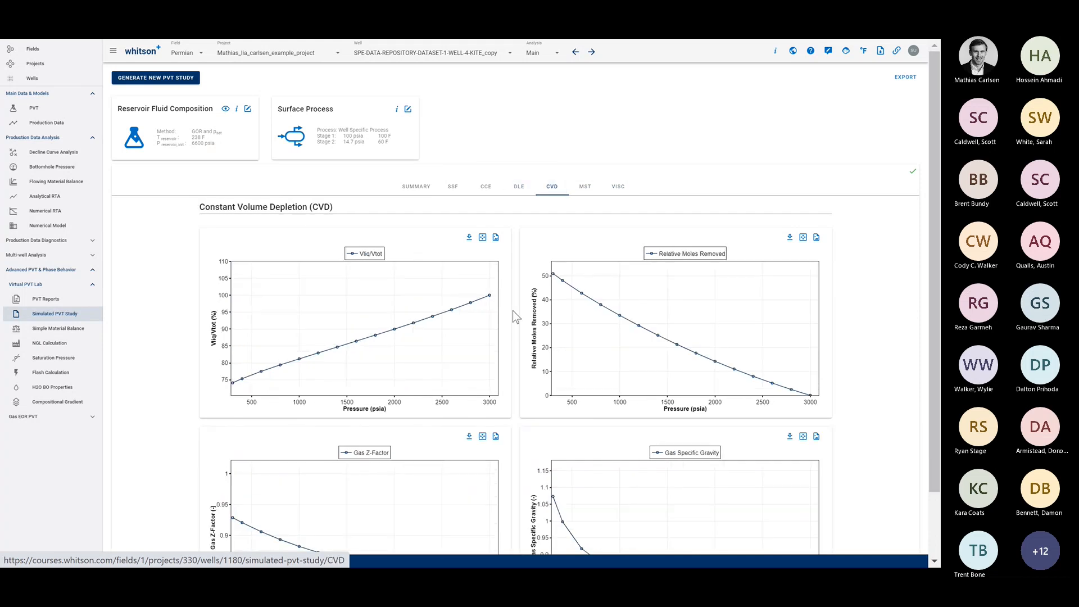
{"action": "scroll", "coordinate": [514, 315], "scroll_direction": "down", "scroll_amount": 1}
{"action": "scroll", "coordinate": [489, 255], "scroll_direction": "up", "scroll_amount": 2}
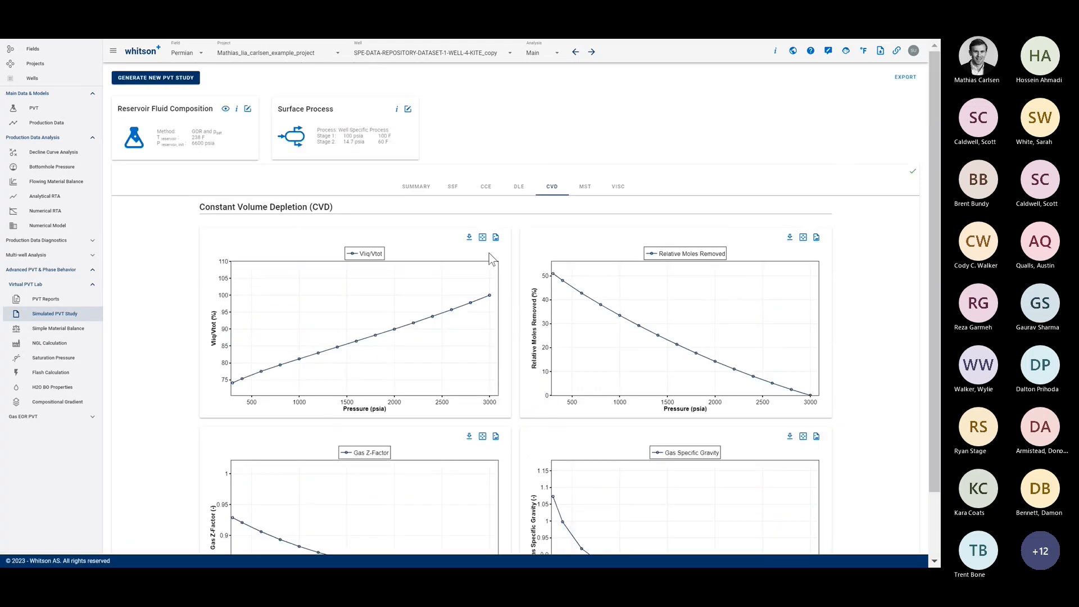
{"action": "left_click", "coordinate": [487, 187]}
{"action": "scroll", "coordinate": [574, 321], "scroll_direction": "down", "scroll_amount": 1}
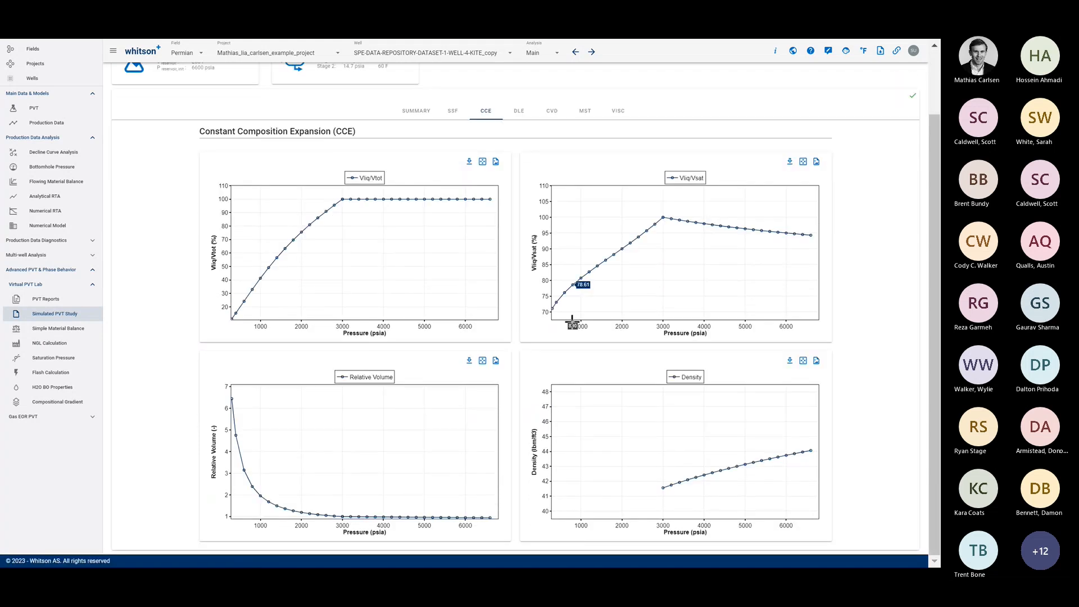
{"action": "scroll", "coordinate": [360, 270], "scroll_direction": "up", "scroll_amount": 1}
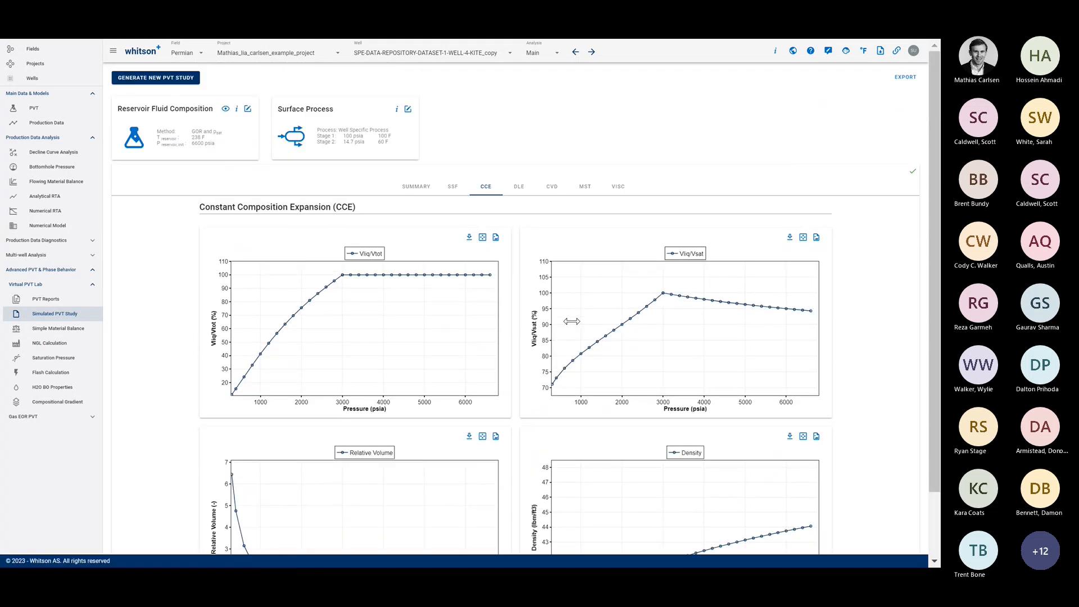
{"action": "right_click", "coordinate": [655, 243]}
{"action": "left_click", "coordinate": [600, 225]}
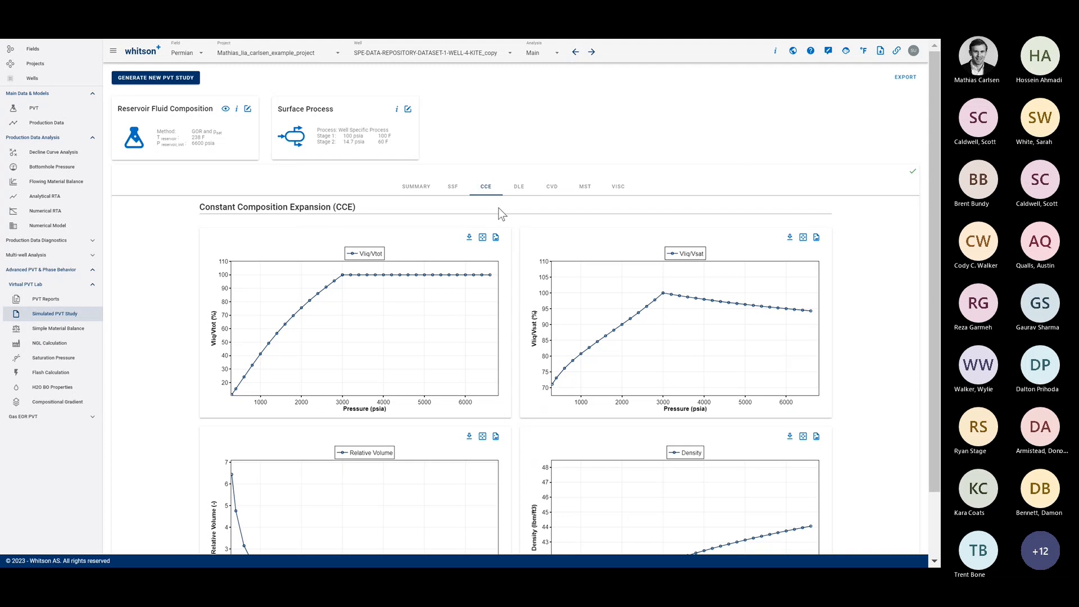
{"action": "left_click", "coordinate": [412, 191]}
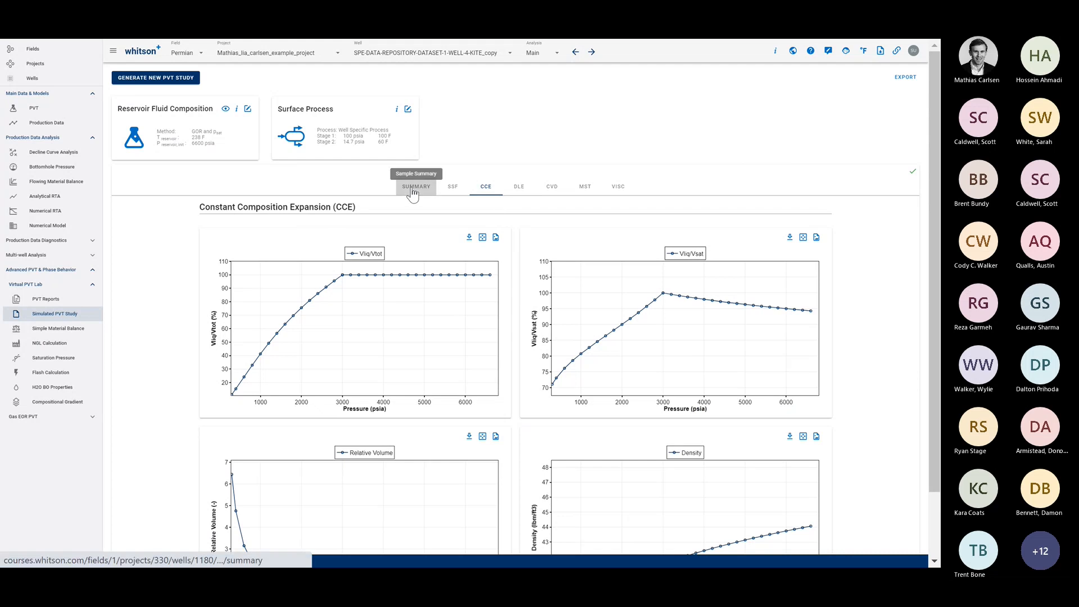
Export the simulated PVT study to the Desktop as a macro-enabled Excel workbook under the suggested file name and open it in Excel
{"action": "left_click", "coordinate": [899, 80]}
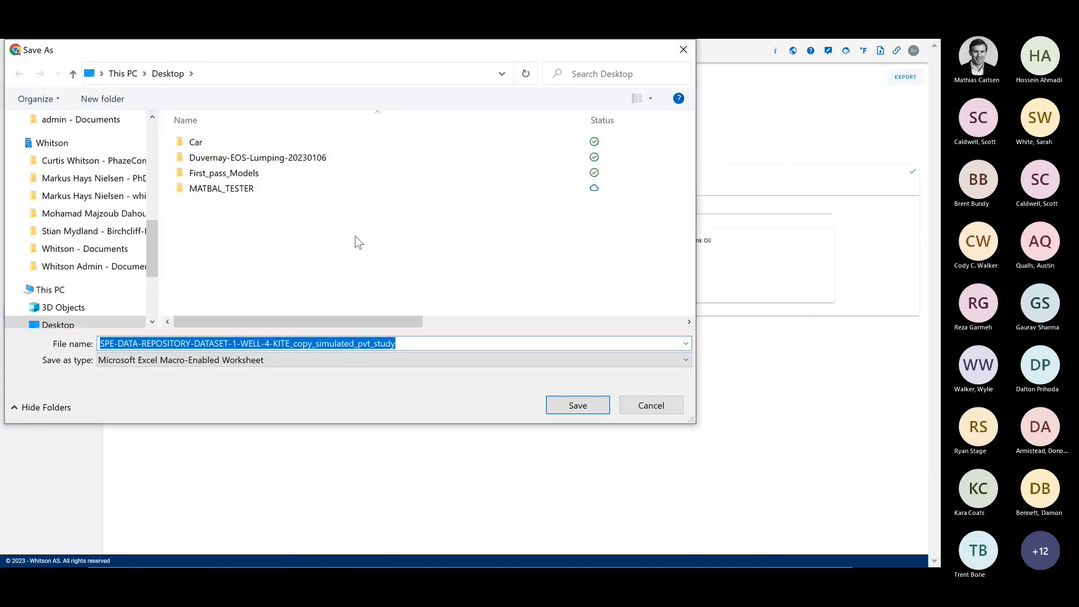
{"action": "key", "text": "Return"}
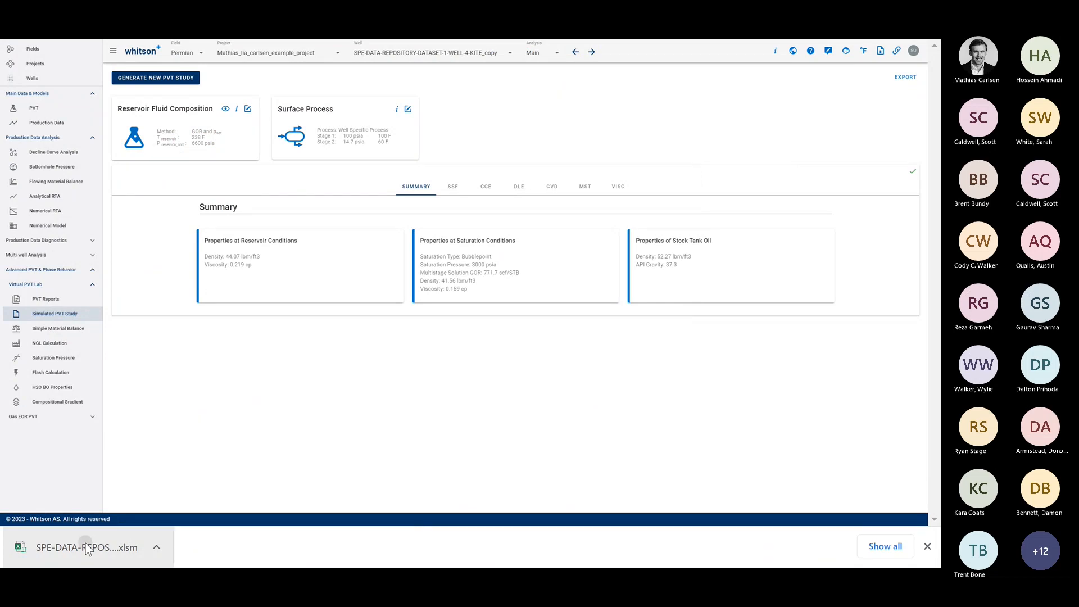
{"action": "left_click", "coordinate": [86, 544]}
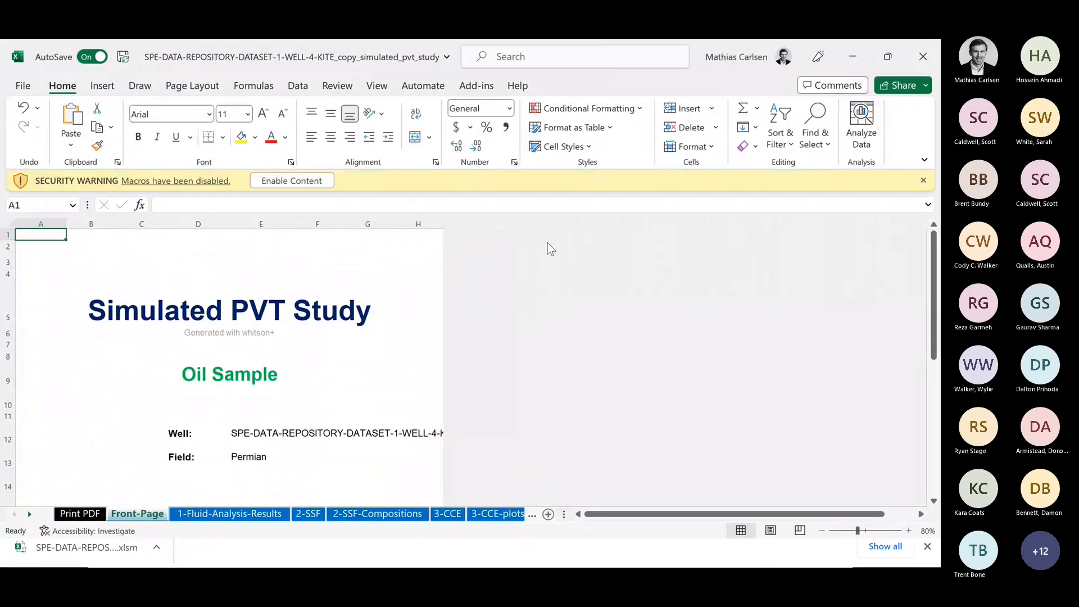
Enable the disabled macros in the exported PVT study workbook
{"action": "left_click", "coordinate": [822, 531]}
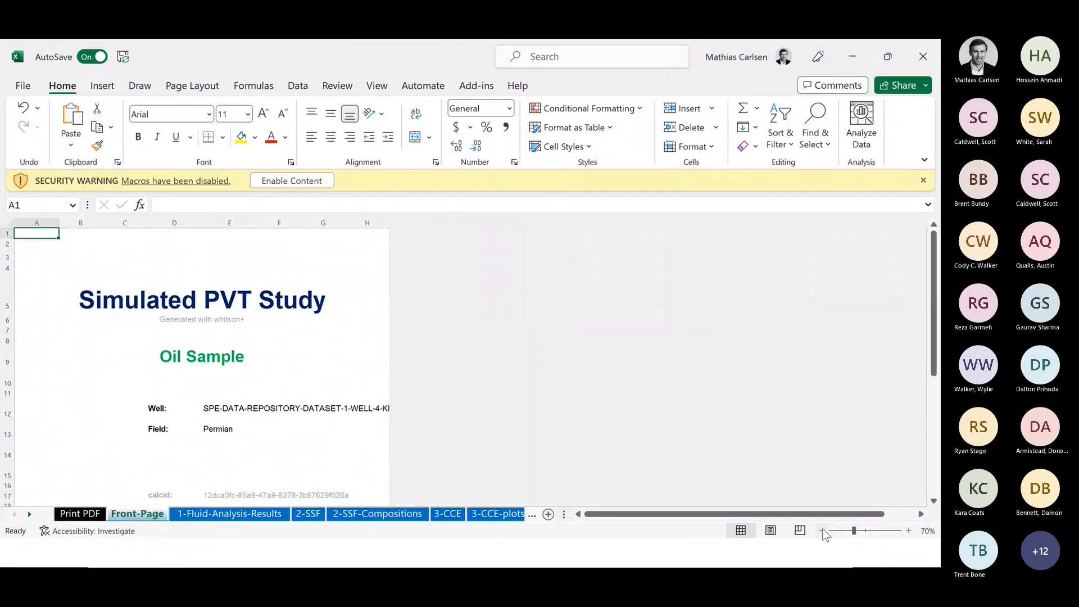
{"action": "left_click", "coordinate": [821, 530]}
{"action": "left_click", "coordinate": [822, 530]}
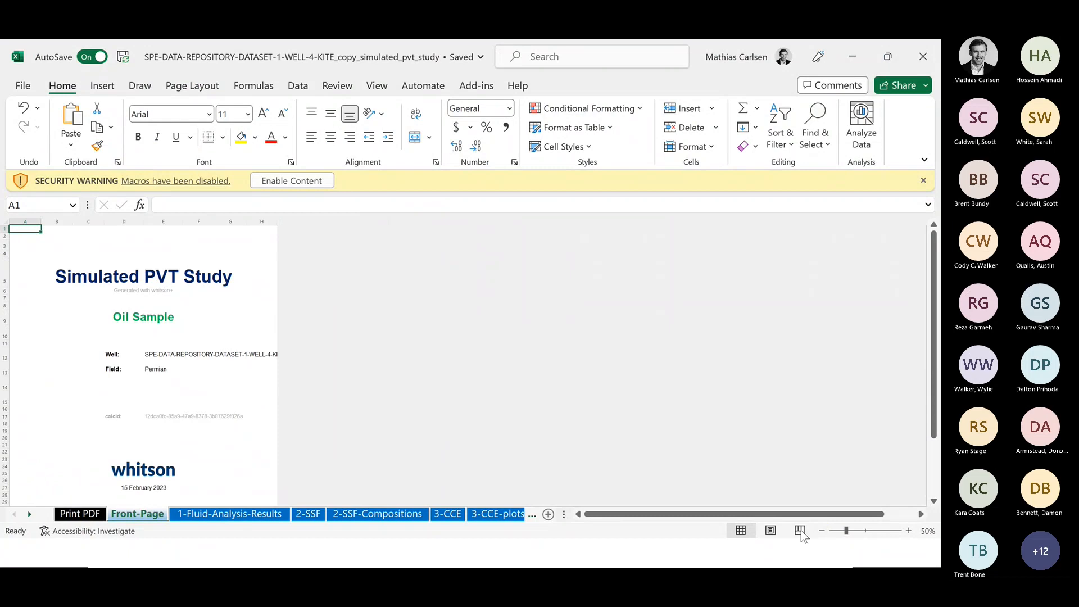
{"action": "left_click", "coordinate": [770, 531]}
{"action": "left_click", "coordinate": [739, 531]}
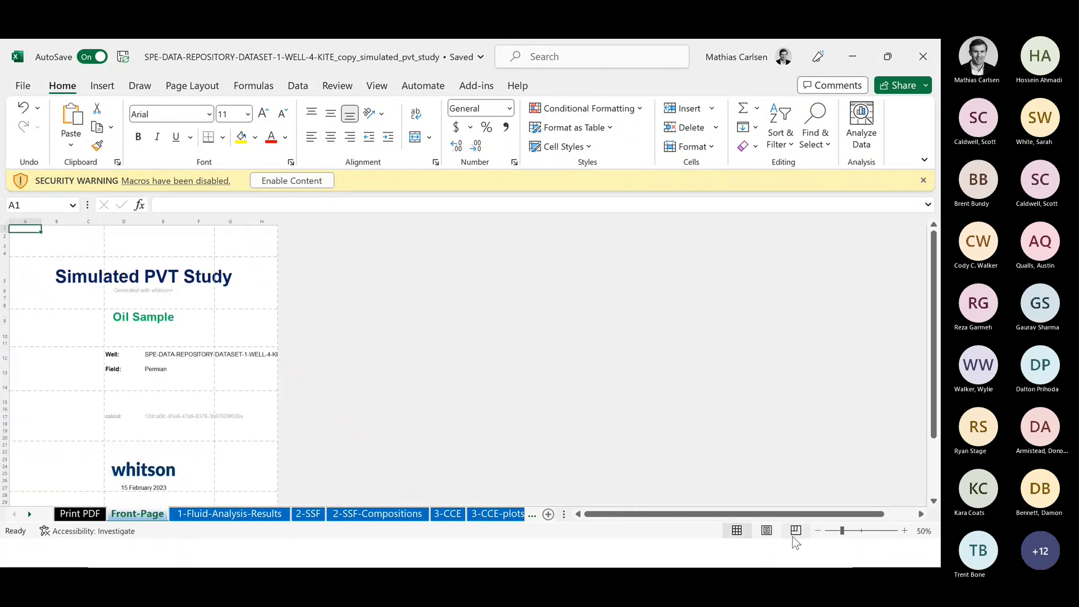
{"action": "left_click", "coordinate": [286, 180]}
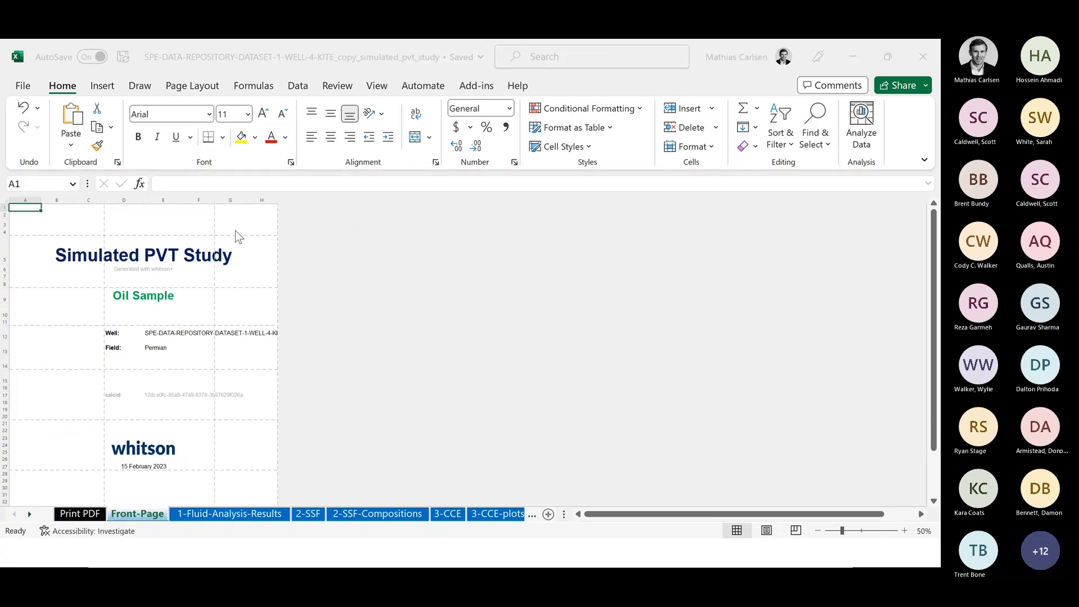
{"action": "left_click", "coordinate": [548, 342]}
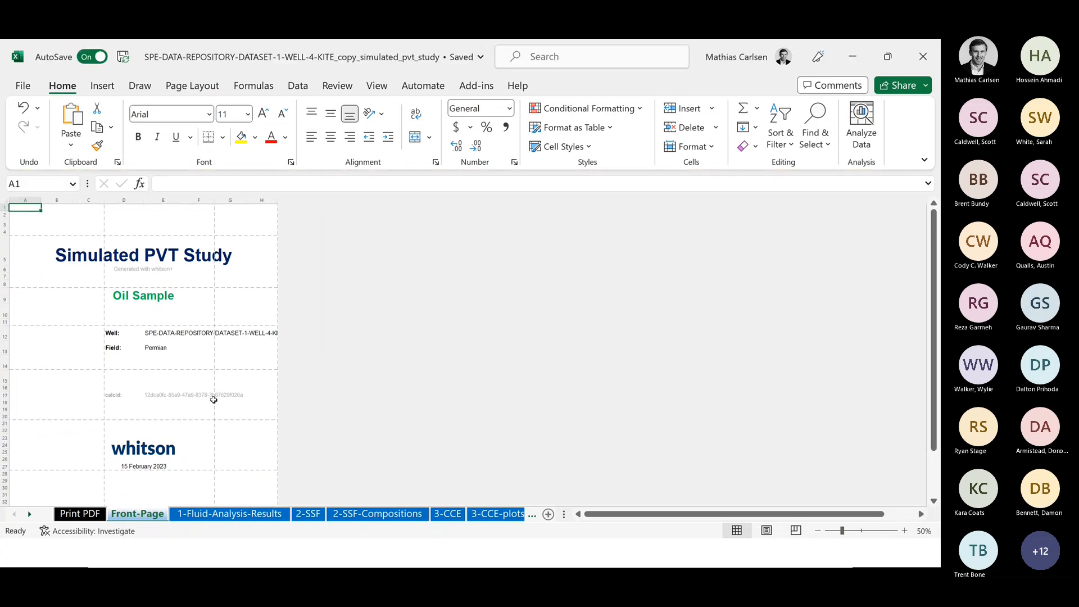
Look over the report's Front-Page sheet and the 1-Fluid-Analysis-Results sheet
{"action": "scroll", "coordinate": [128, 286], "scroll_direction": "down", "scroll_amount": 2}
{"action": "scroll", "coordinate": [128, 286], "scroll_direction": "down", "scroll_amount": 1}
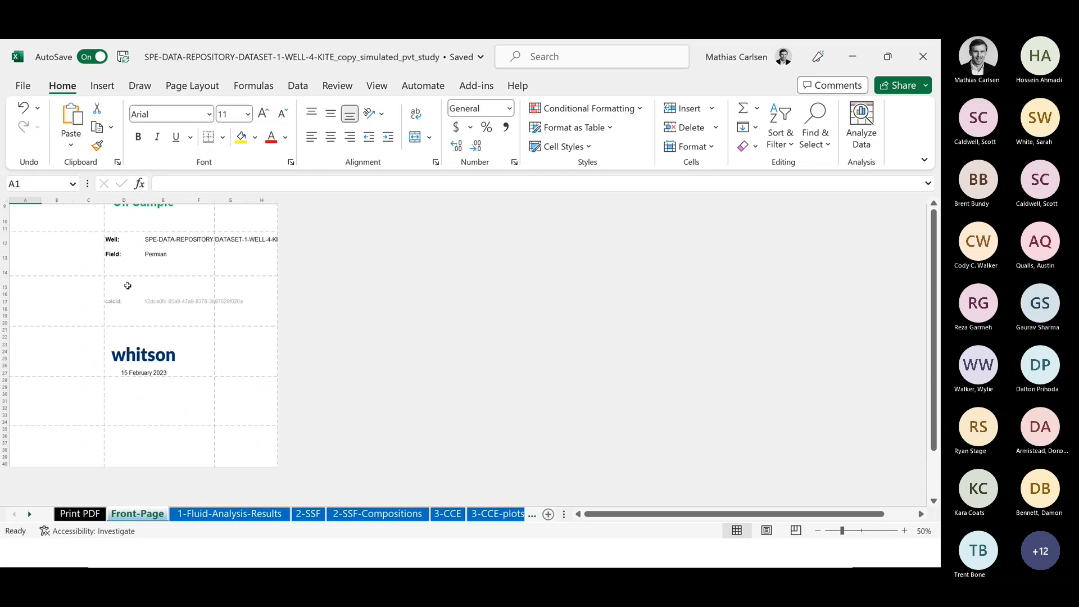
{"action": "scroll", "coordinate": [127, 285], "scroll_direction": "up", "scroll_amount": 3}
{"action": "left_click", "coordinate": [217, 514]}
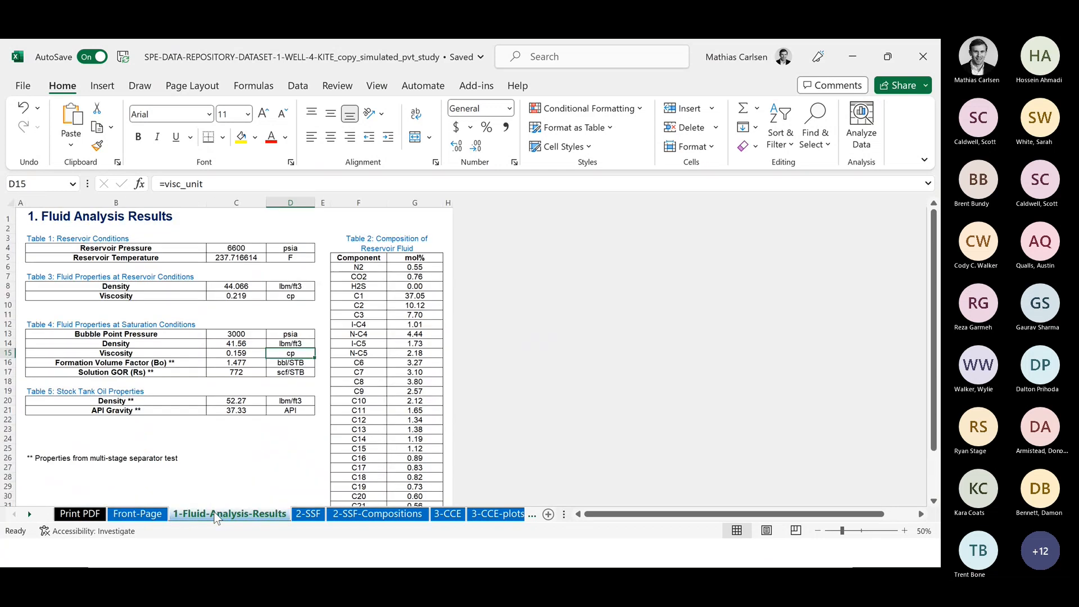
Try to convert the PVT report to a PDF on the Desktop with the Print PDF sheet's macro, and cancel the save
{"action": "left_click", "coordinate": [80, 513]}
{"action": "left_click", "coordinate": [285, 277]}
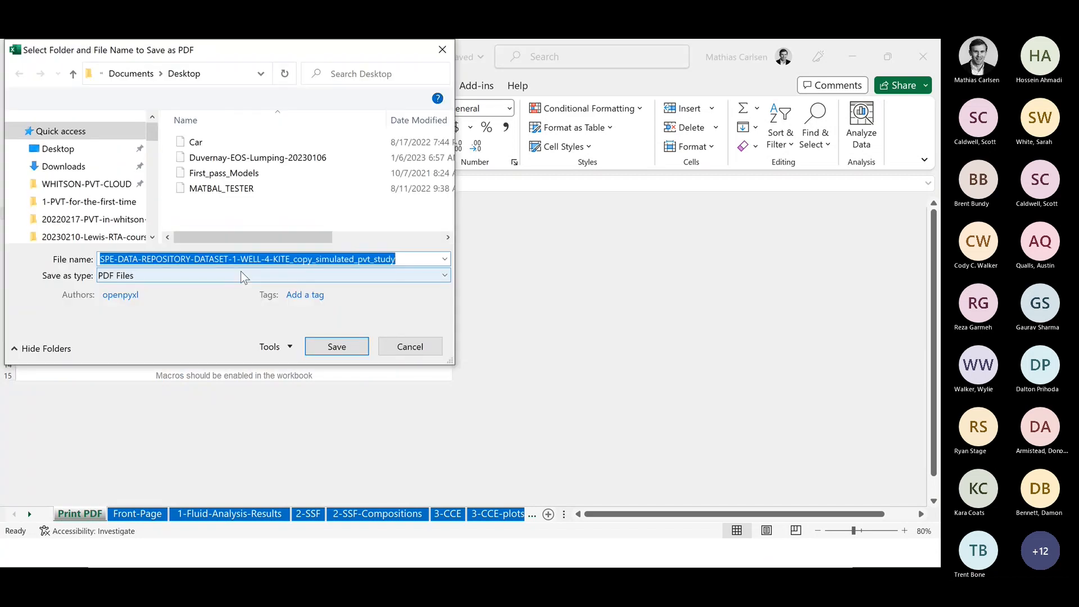
{"action": "key", "text": "Return"}
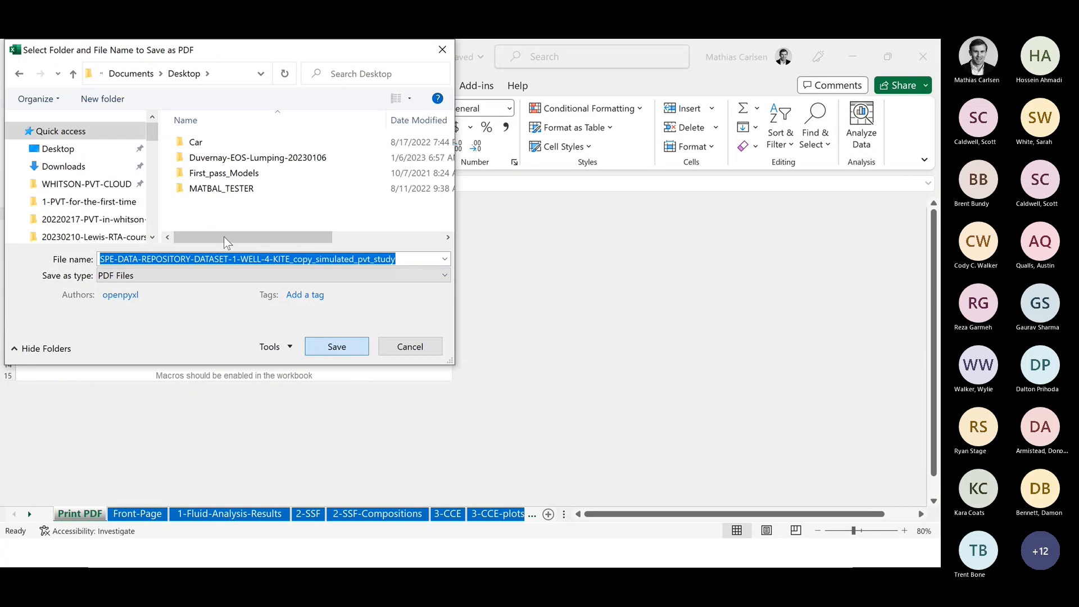
{"action": "left_click", "coordinate": [420, 343]}
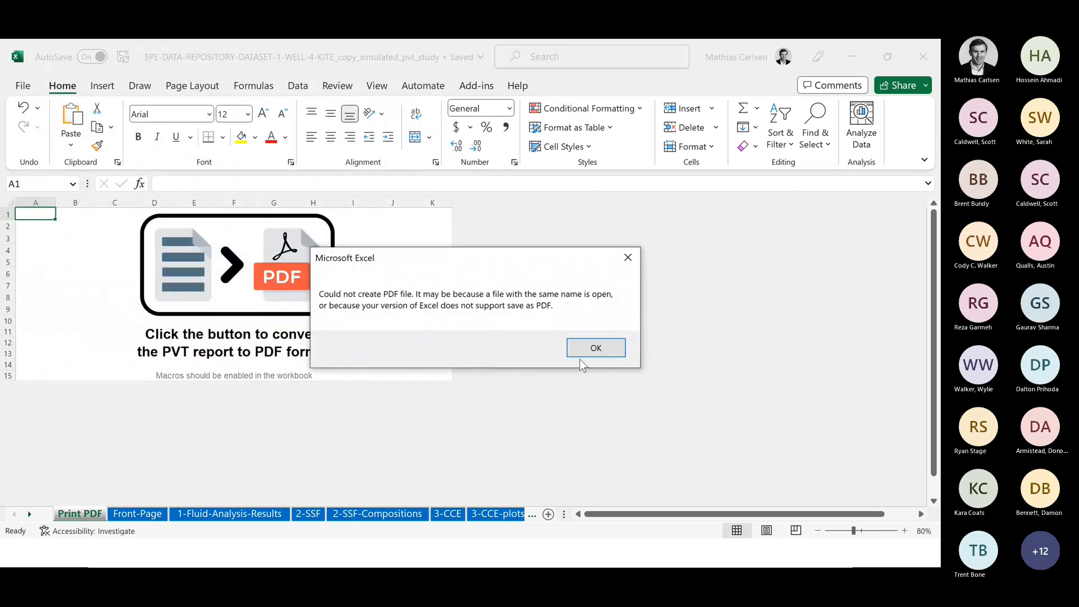
{"action": "left_click", "coordinate": [628, 257]}
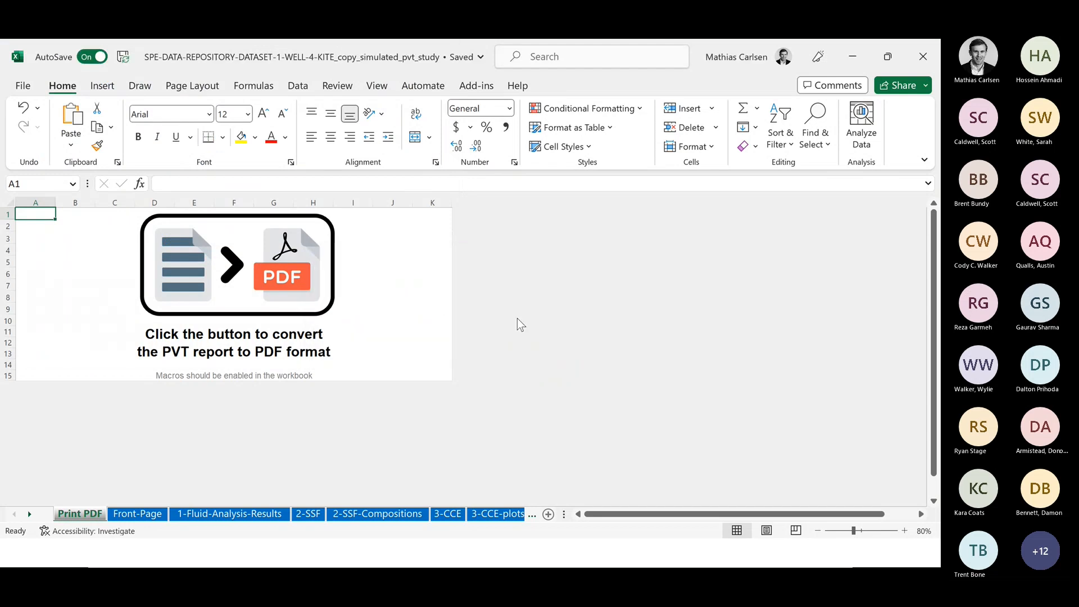
Review the PVT report's 1-Fluid-Analysis-Results, 2-SSF and 2-SSF-Compositions sheets
{"action": "key", "text": "alt+Tab"}
{"action": "key", "text": "Escape"}
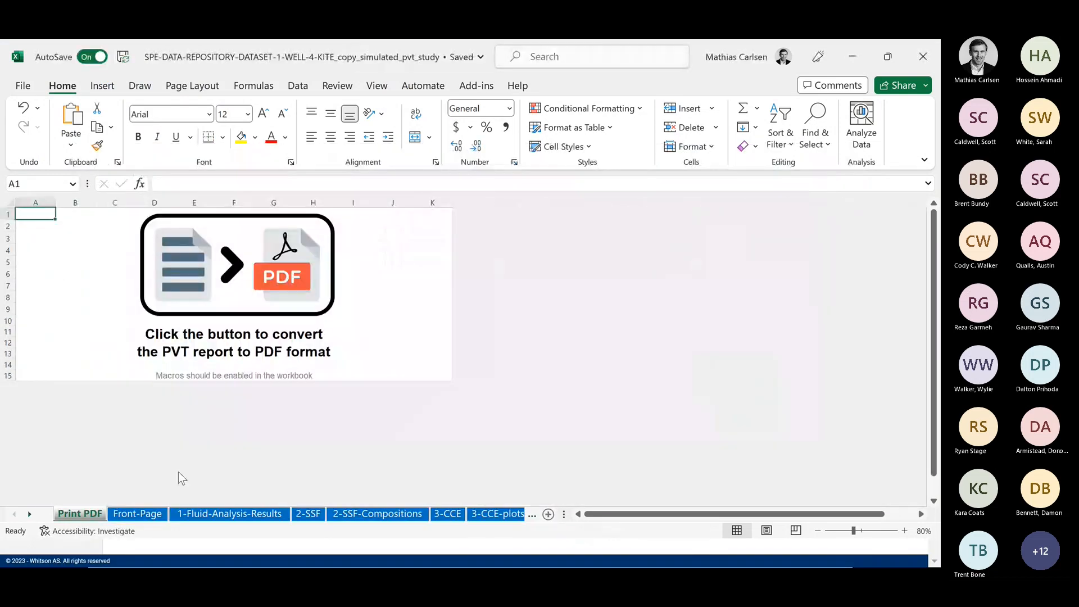
{"action": "left_click", "coordinate": [137, 513]}
{"action": "left_click", "coordinate": [216, 513]}
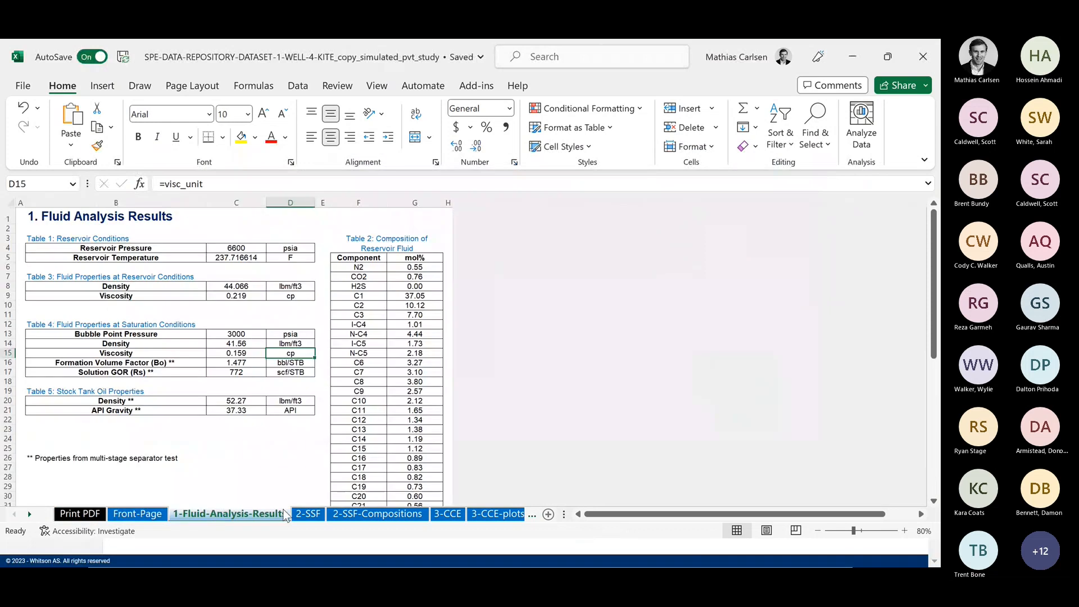
{"action": "scroll", "coordinate": [263, 436], "scroll_direction": "down", "scroll_amount": 3}
{"action": "scroll", "coordinate": [264, 436], "scroll_direction": "up", "scroll_amount": 3}
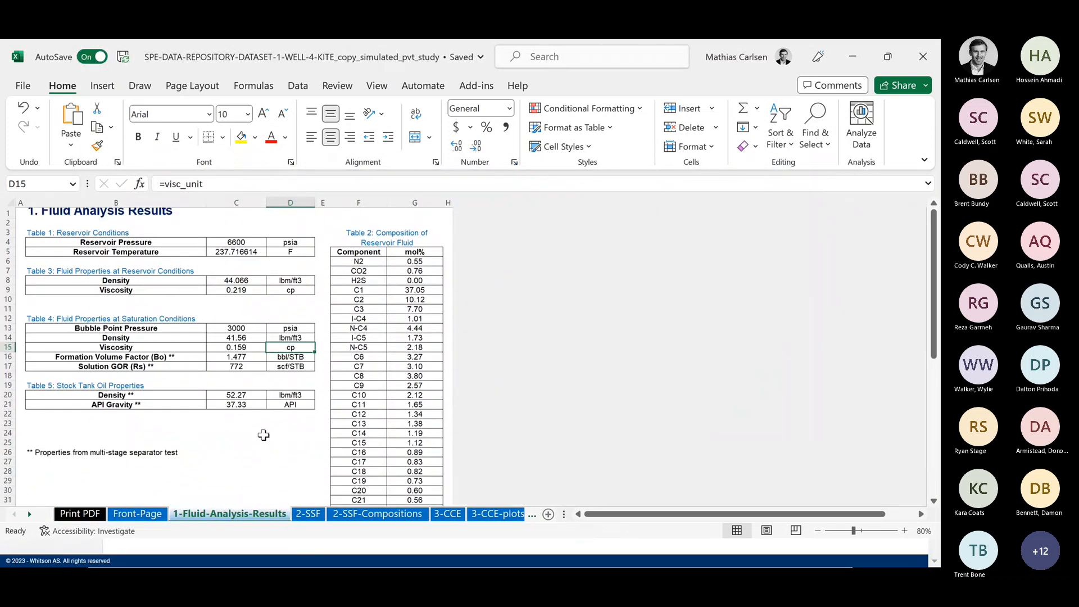
{"action": "left_click", "coordinate": [315, 514]}
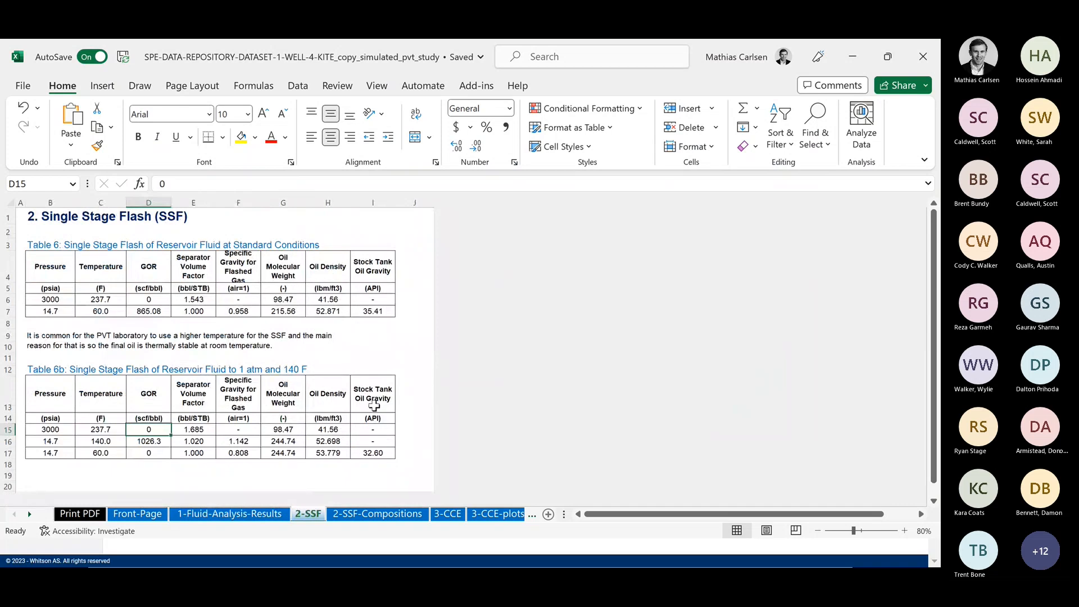
{"action": "left_click", "coordinate": [378, 514]}
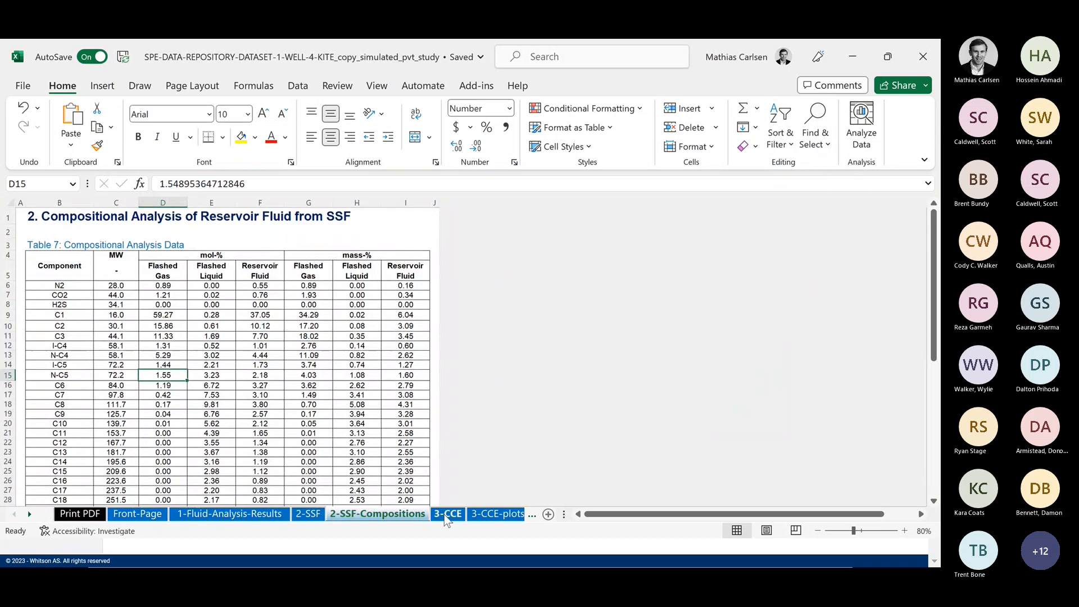
Look through the report's 3-CCE and 4-DLE sheets, including the CCE plots, DLE compositions and DLE plots
{"action": "left_click", "coordinate": [446, 514]}
{"action": "left_click", "coordinate": [472, 515]}
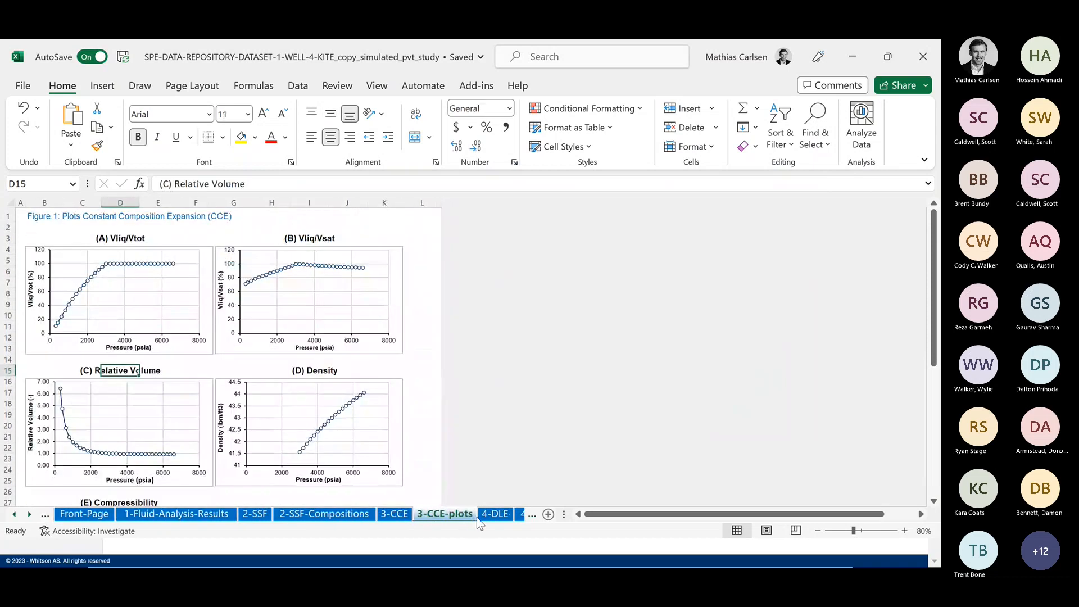
{"action": "left_click", "coordinate": [488, 514]}
{"action": "left_click", "coordinate": [521, 515]}
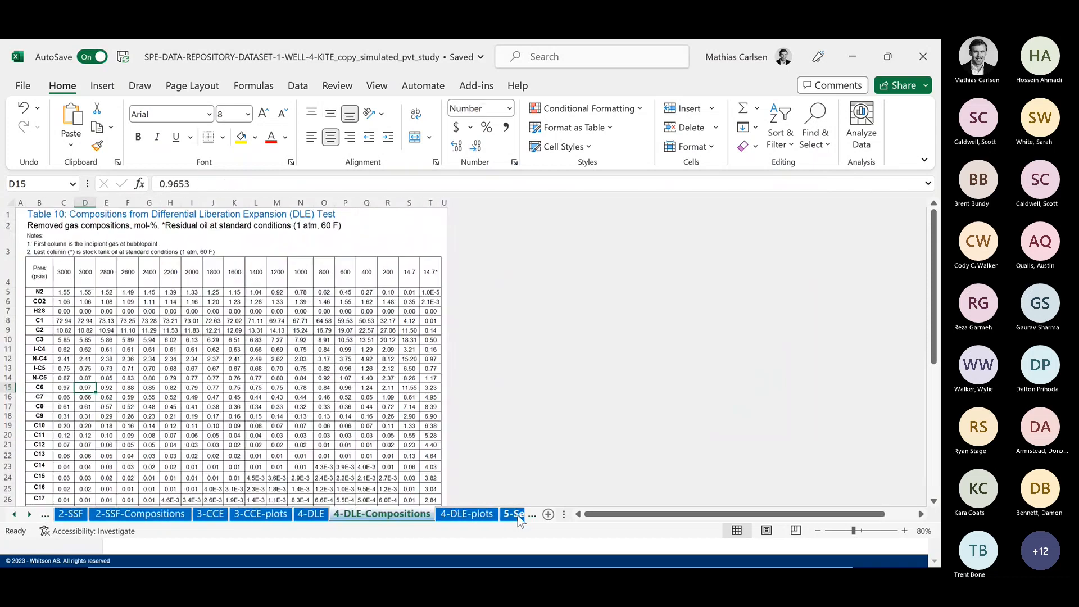
{"action": "left_click", "coordinate": [455, 514]}
Examine the 5-Sep-Test sheet and widen the sheet-name strip to look over the report's list of sheets from its beginning
{"action": "left_click", "coordinate": [516, 516]}
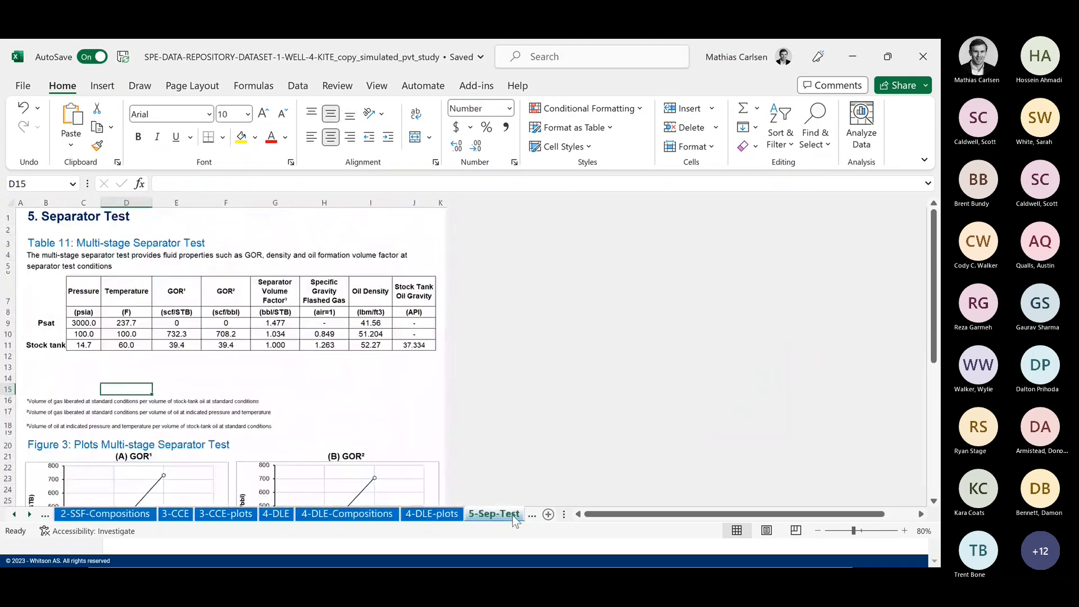
{"action": "scroll", "coordinate": [480, 523], "scroll_direction": "right", "scroll_amount": 2}
{"action": "scroll", "coordinate": [481, 525], "scroll_direction": "left", "scroll_amount": 1}
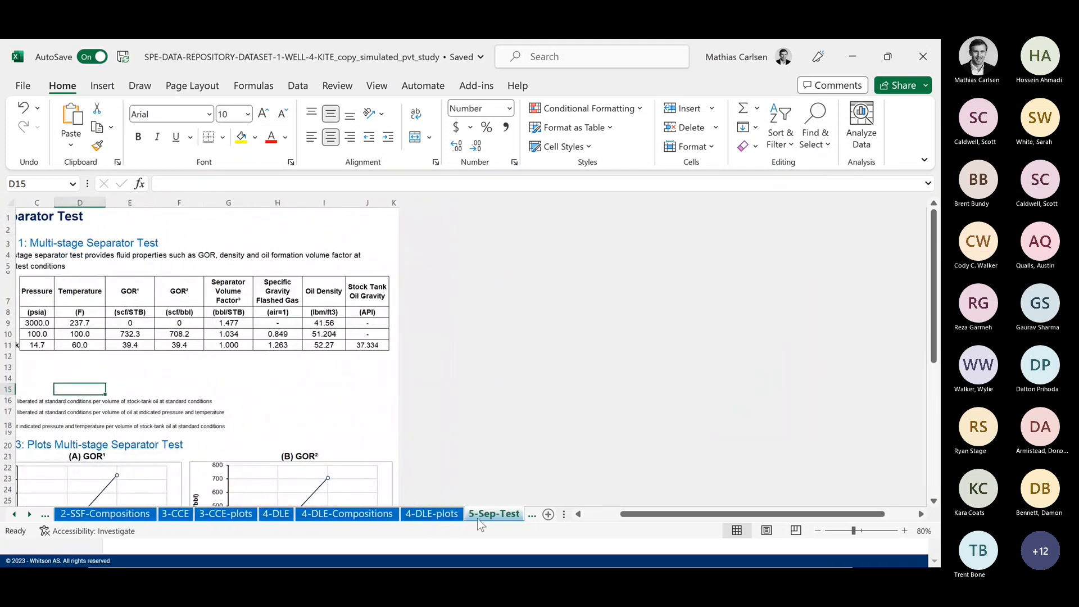
{"action": "scroll", "coordinate": [461, 522], "scroll_direction": "right", "scroll_amount": 2}
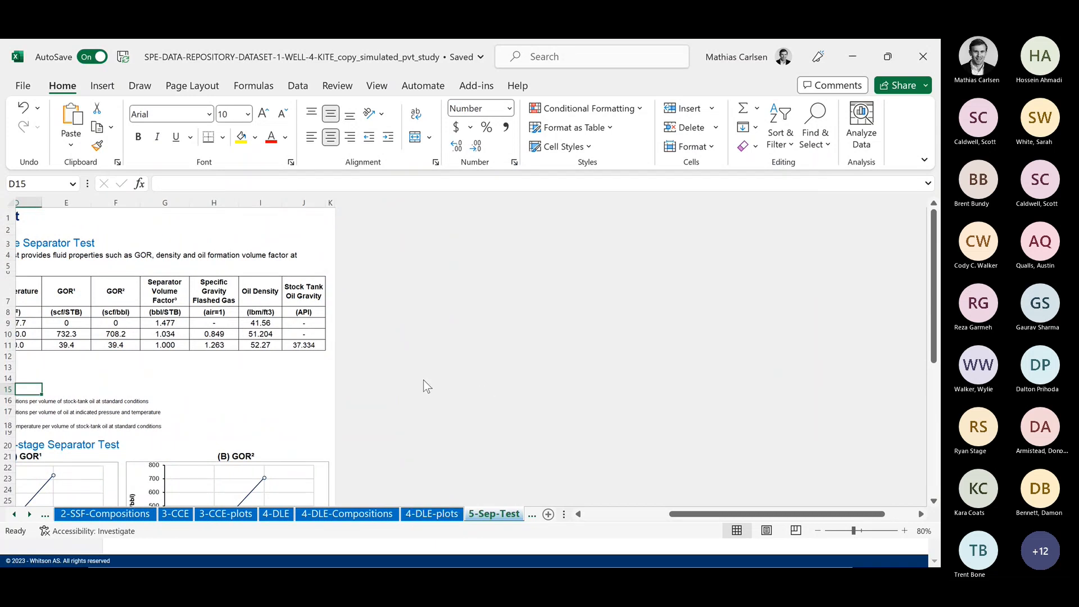
{"action": "scroll", "coordinate": [423, 380], "scroll_direction": "left", "scroll_amount": 4}
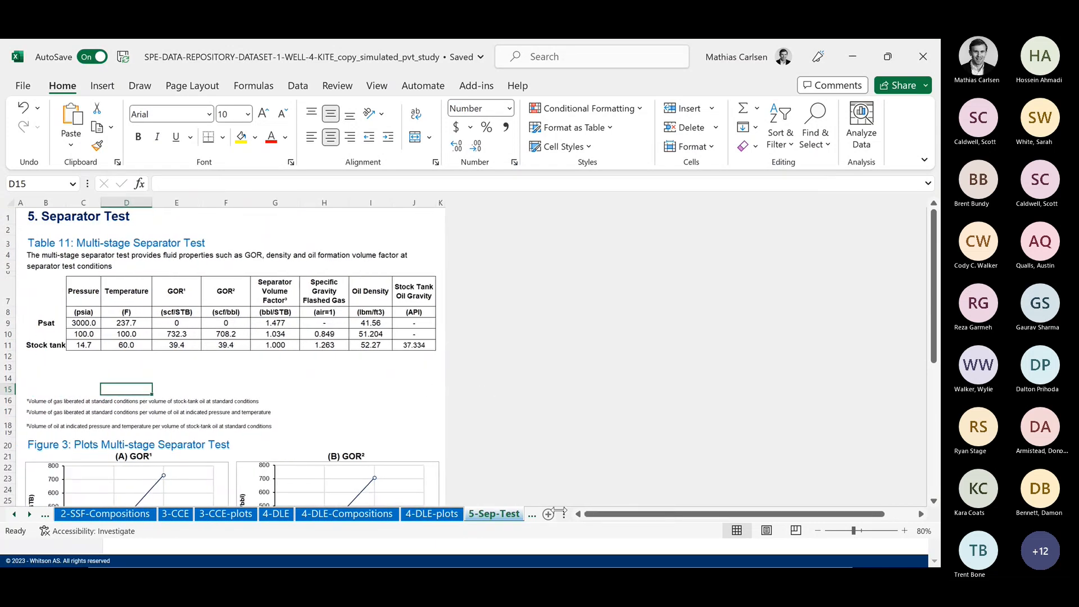
{"action": "left_click_drag", "start_coordinate": [563, 512], "coordinate": [705, 508]}
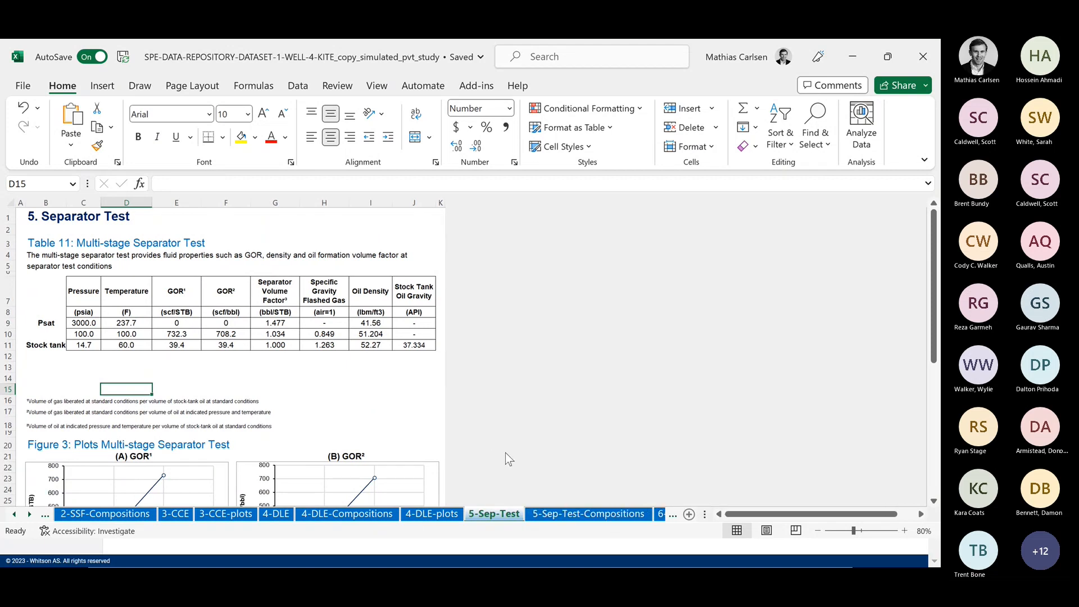
{"action": "left_click", "coordinate": [15, 514]}
{"action": "left_click", "coordinate": [15, 514]}
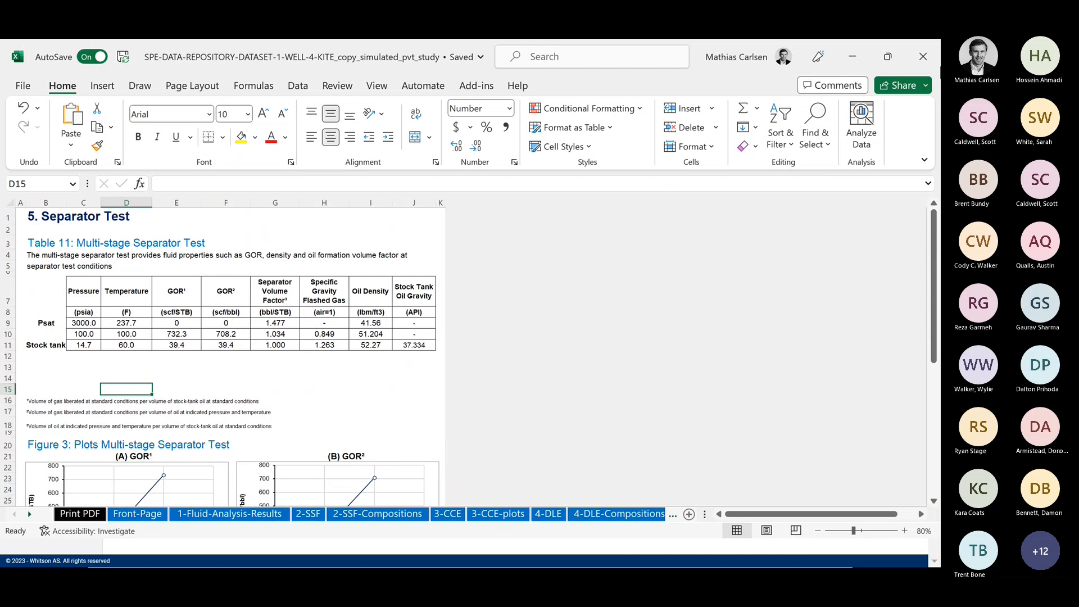
Close the exported PVT study workbook and switch to the PowerPoint slide show, revealing the reservoir fluid type question on slide 154
{"action": "left_click", "coordinate": [923, 56]}
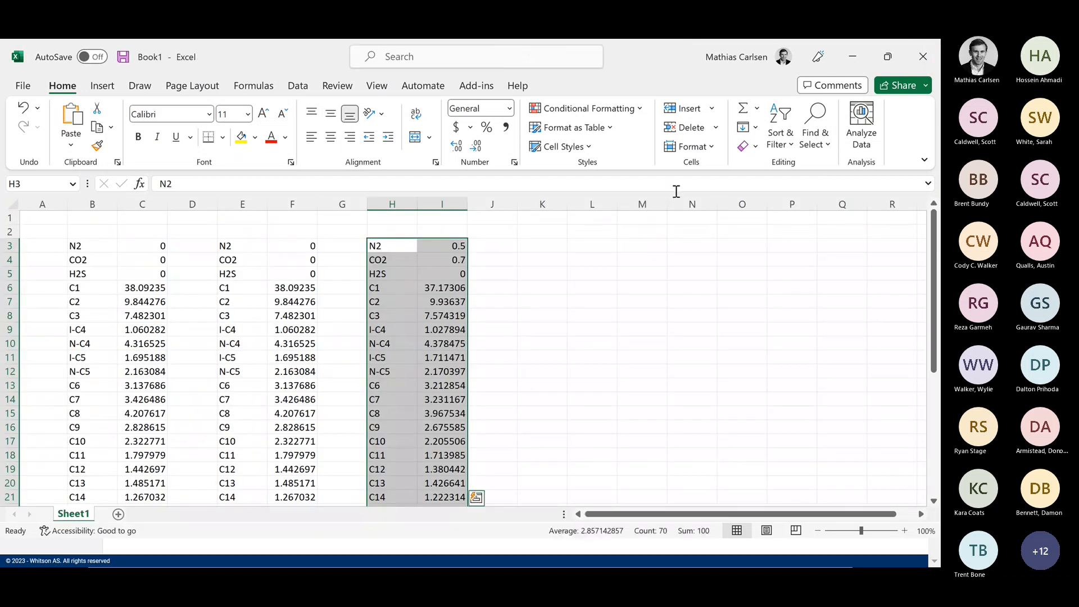
{"action": "key", "text": "alt+Tab"}
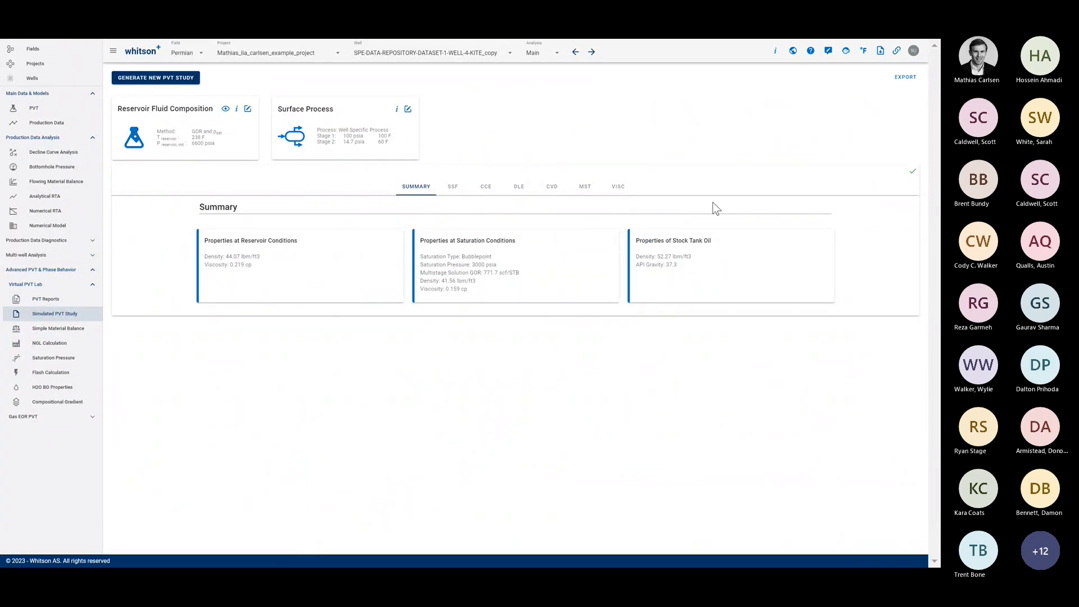
{"action": "key", "text": "alt+Tab"}
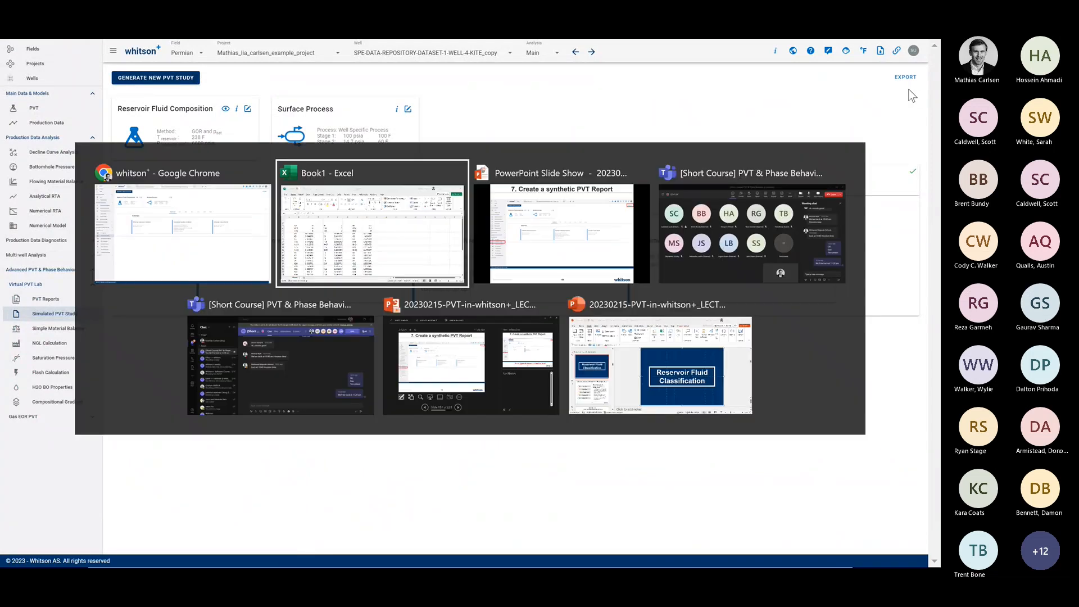
{"action": "key", "text": "alt+Tab"}
{"action": "key", "text": "Right"}
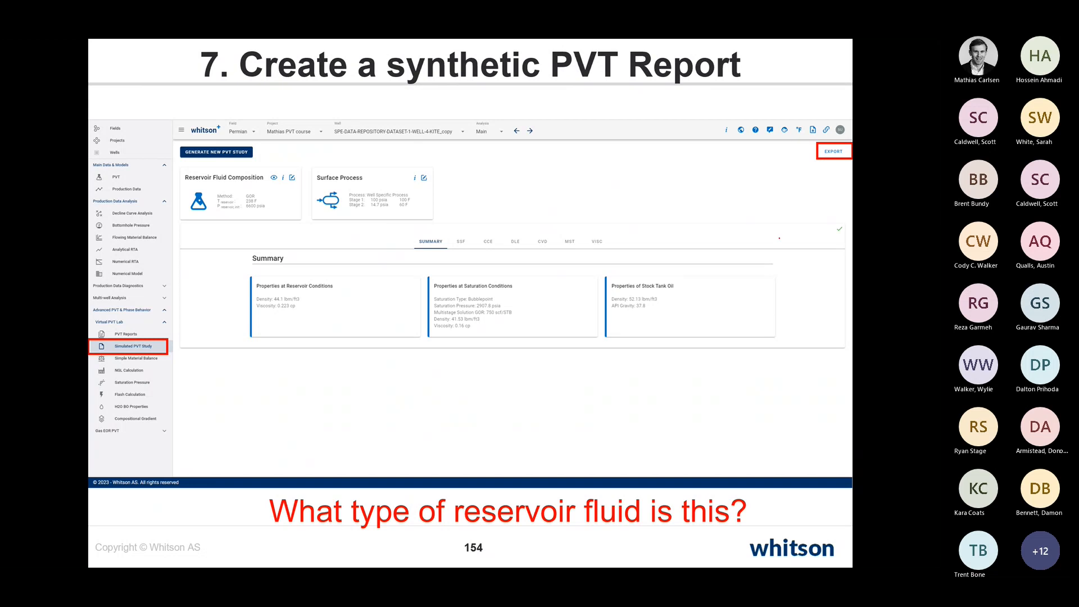
Switch back to whitson+ and examine the CCE and DLE plots of the simulated PVT study
{"action": "key", "text": "alt+Tab"}
{"action": "key", "text": "alt+Tab"}
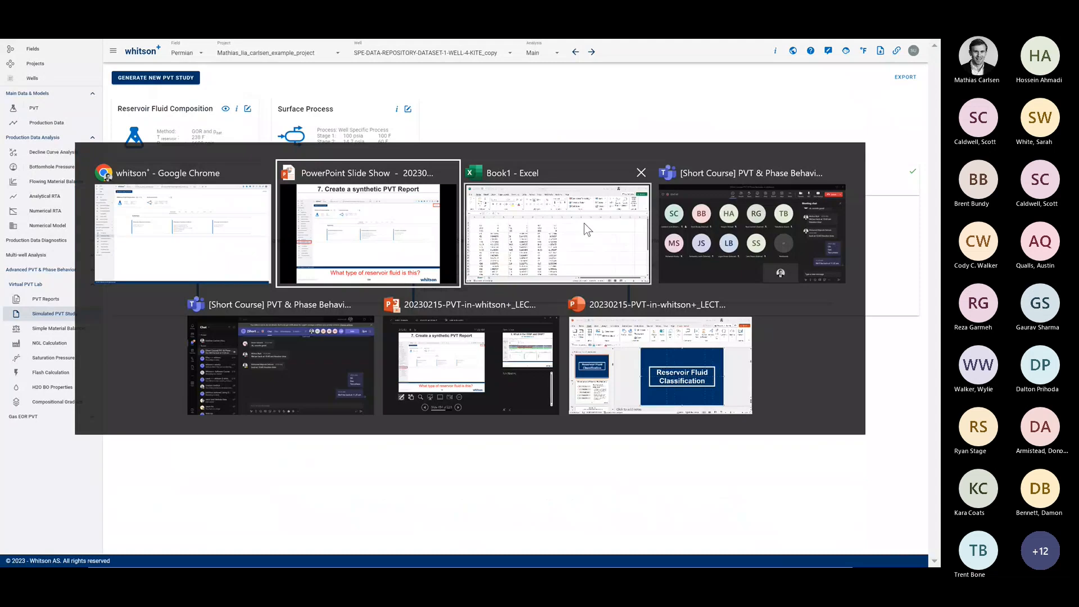
{"action": "left_click", "coordinate": [494, 191]}
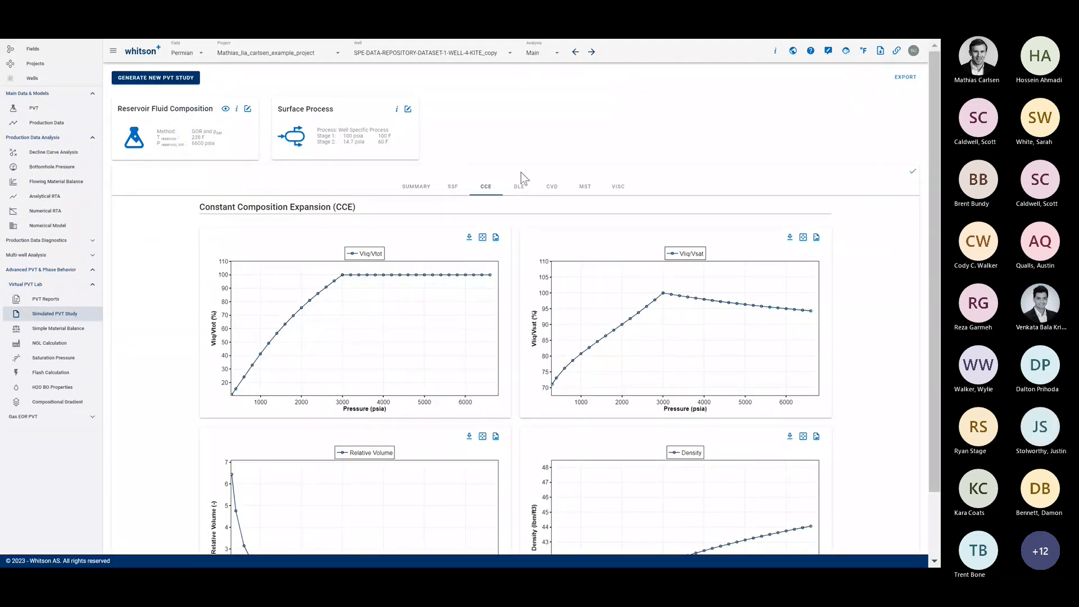
{"action": "left_click", "coordinate": [520, 187]}
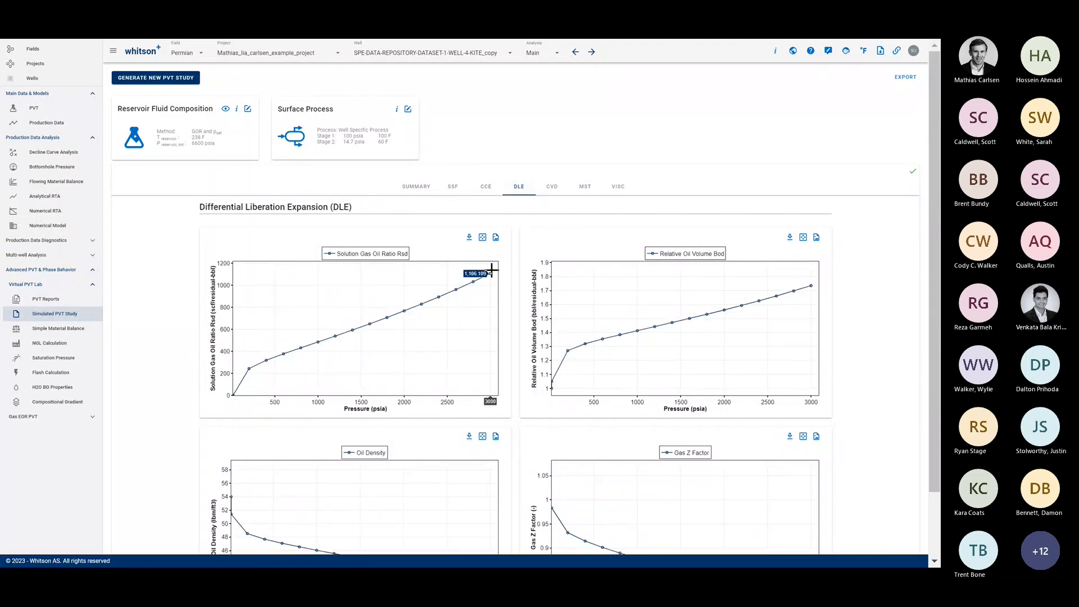
{"action": "scroll", "coordinate": [560, 315], "scroll_direction": "down", "scroll_amount": 1}
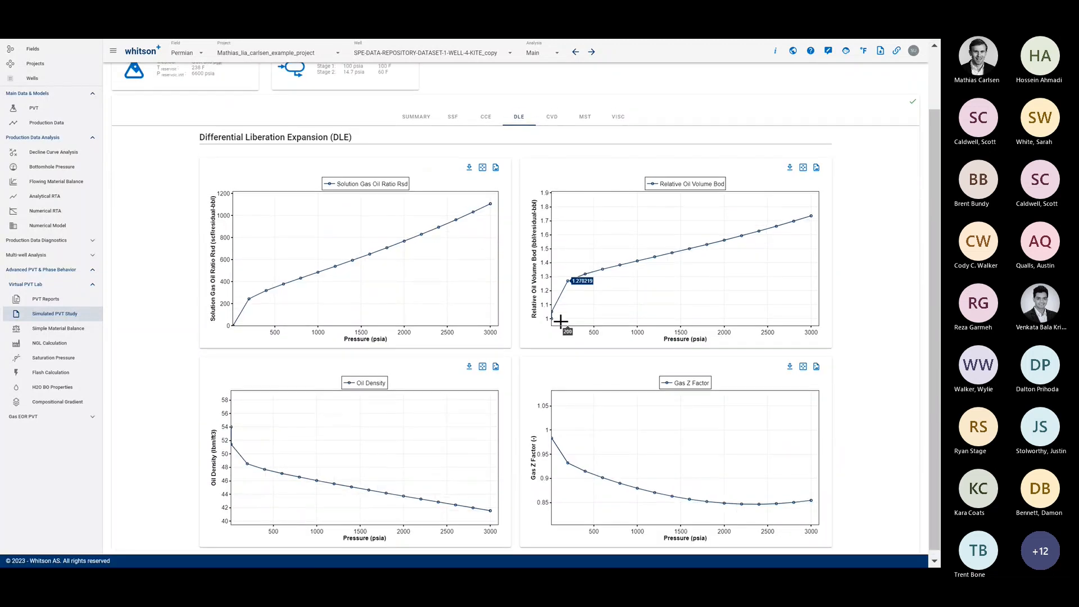
{"action": "scroll", "coordinate": [559, 319], "scroll_direction": "up", "scroll_amount": 1}
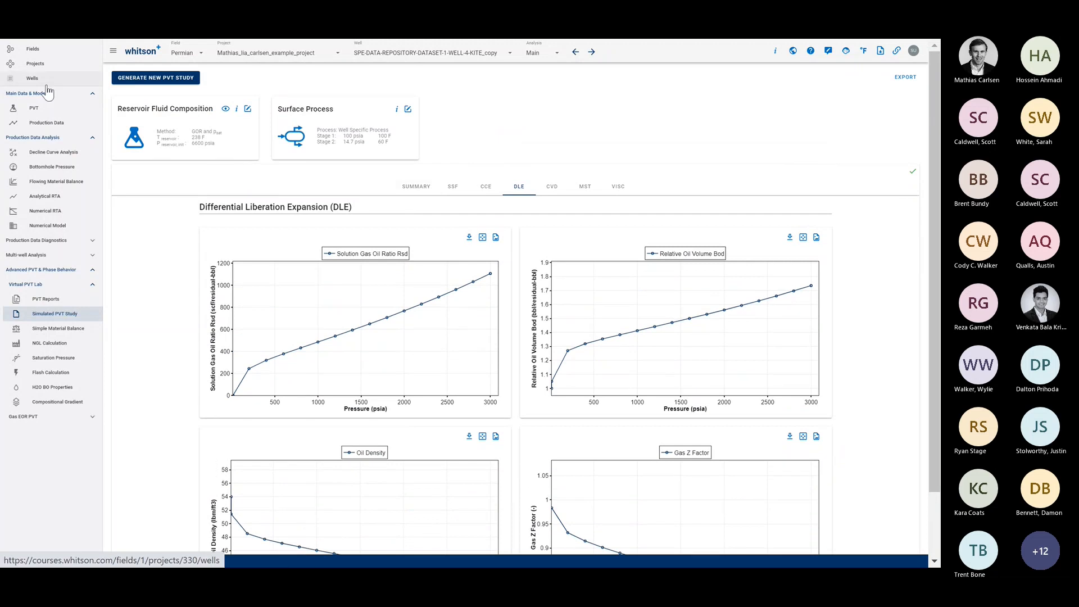
Check the well's reservoir classification in its black oil table, and return to the fluid definition
{"action": "left_click", "coordinate": [48, 108]}
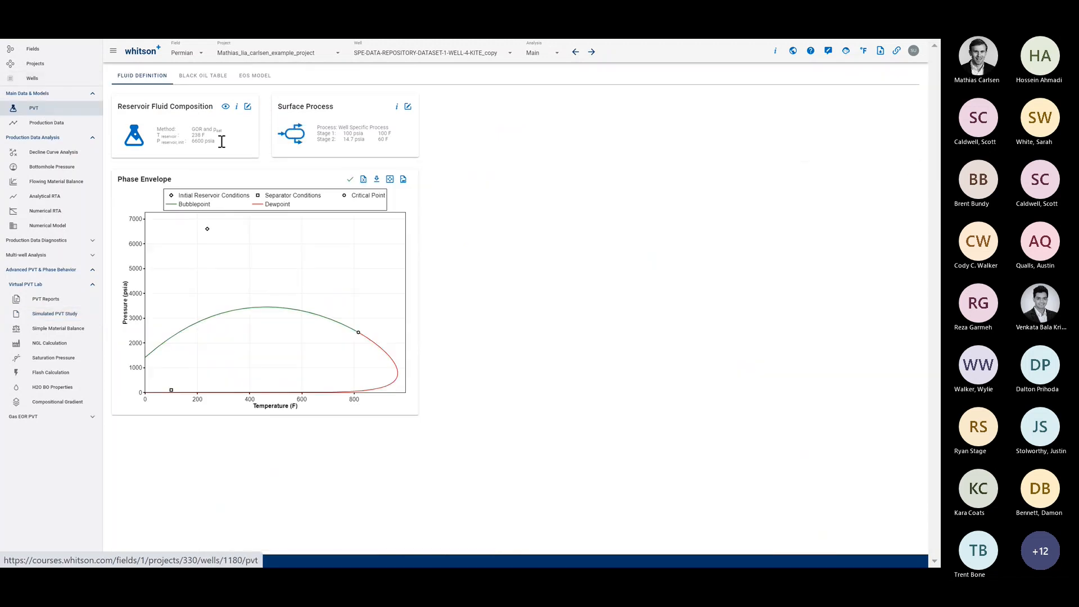
{"action": "left_click", "coordinate": [205, 77]}
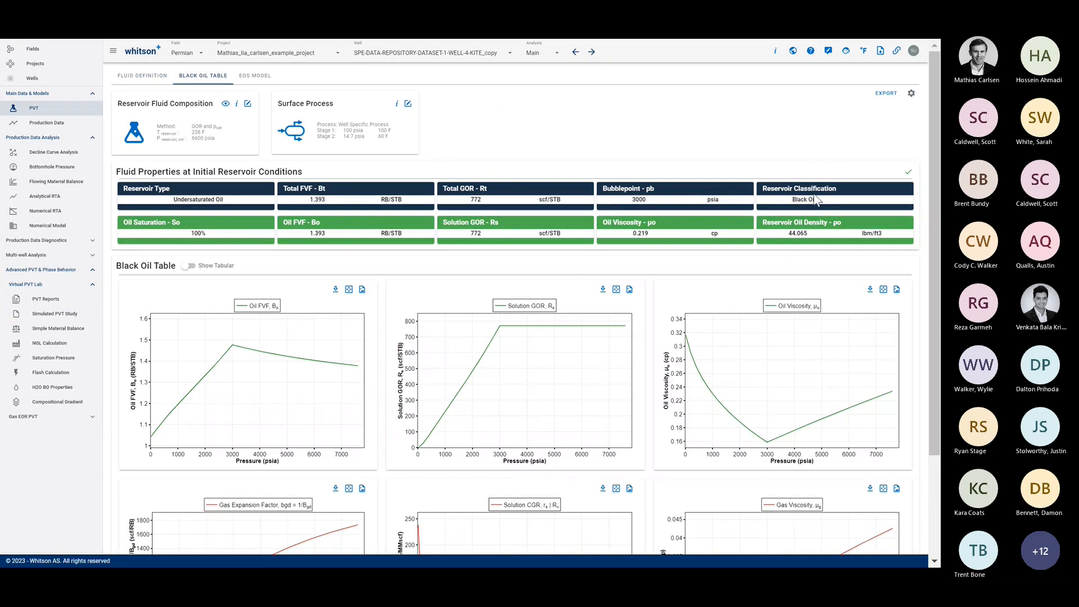
{"action": "left_click", "coordinate": [142, 75]}
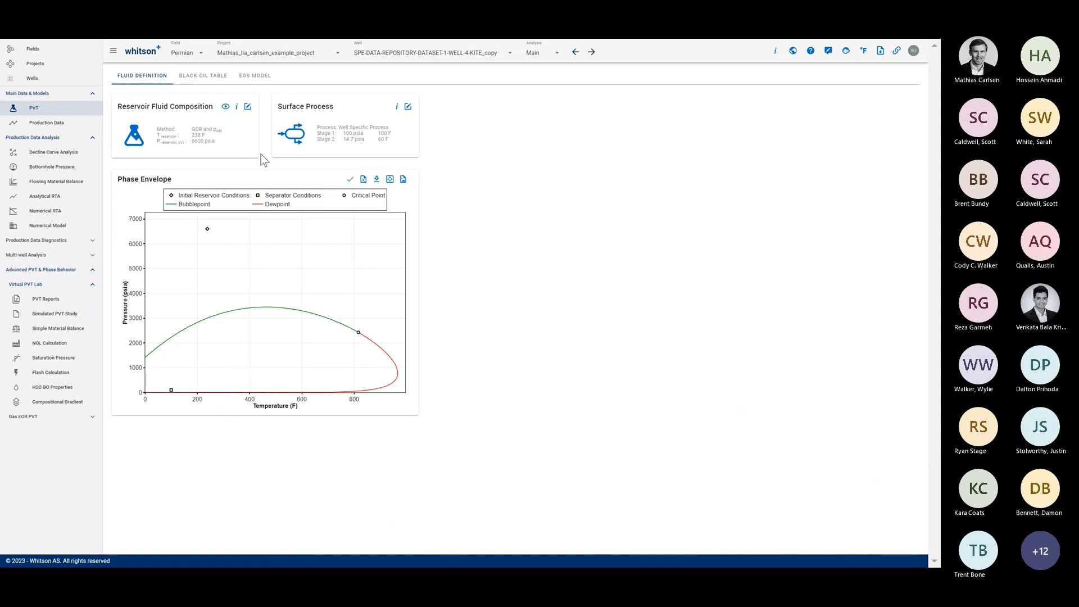
Switch to the slide show, advance to the OOIP and OGIP question on slide 155, and point out the given HCPV
{"action": "key", "text": "alt+Tab"}
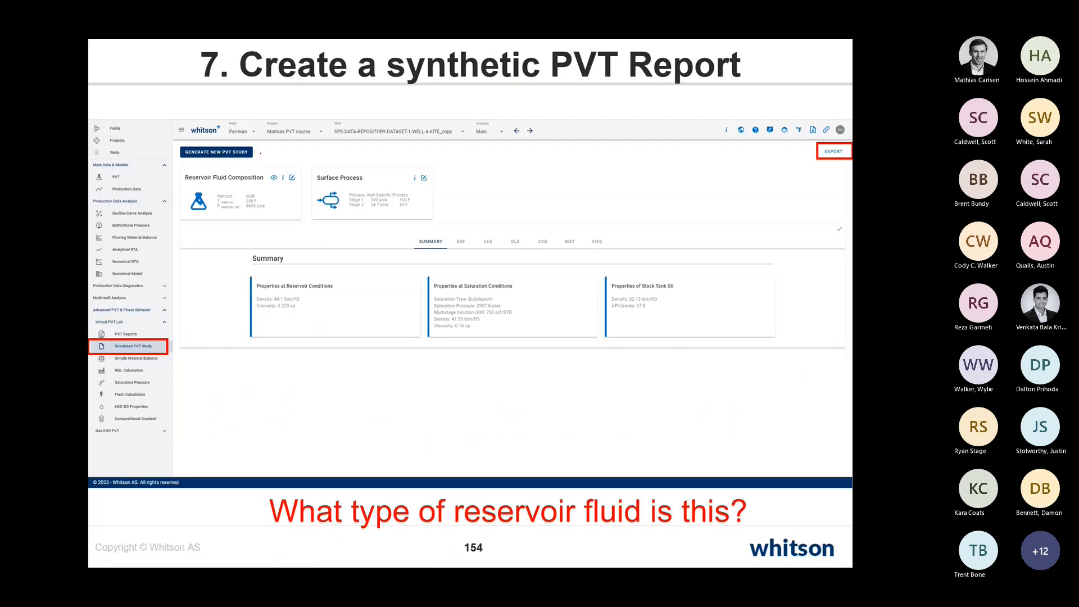
{"action": "key", "text": "Right"}
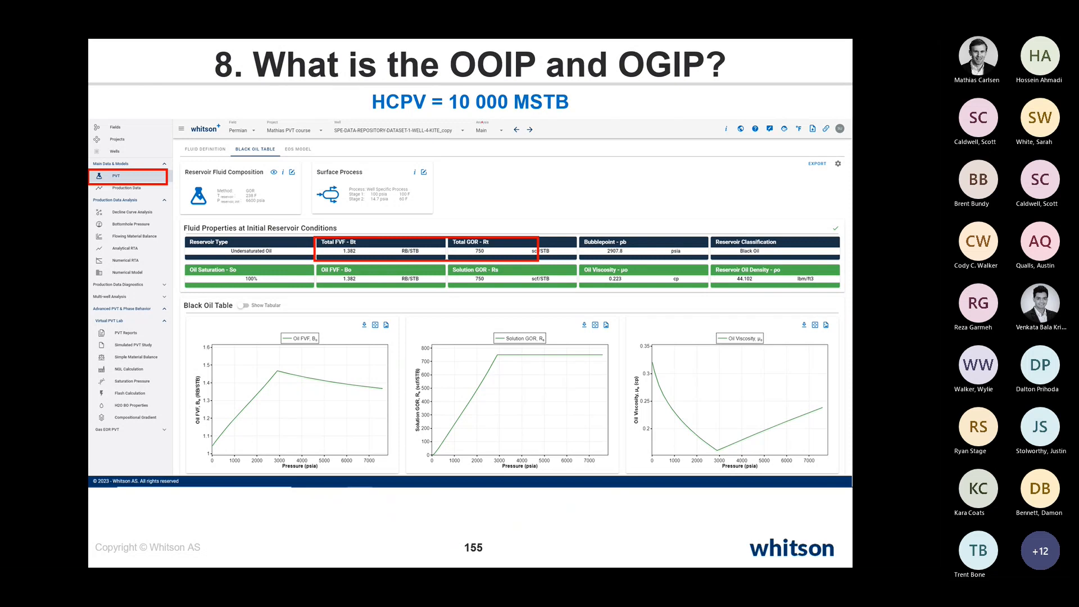
{"action": "key", "text": "alt+Tab"}
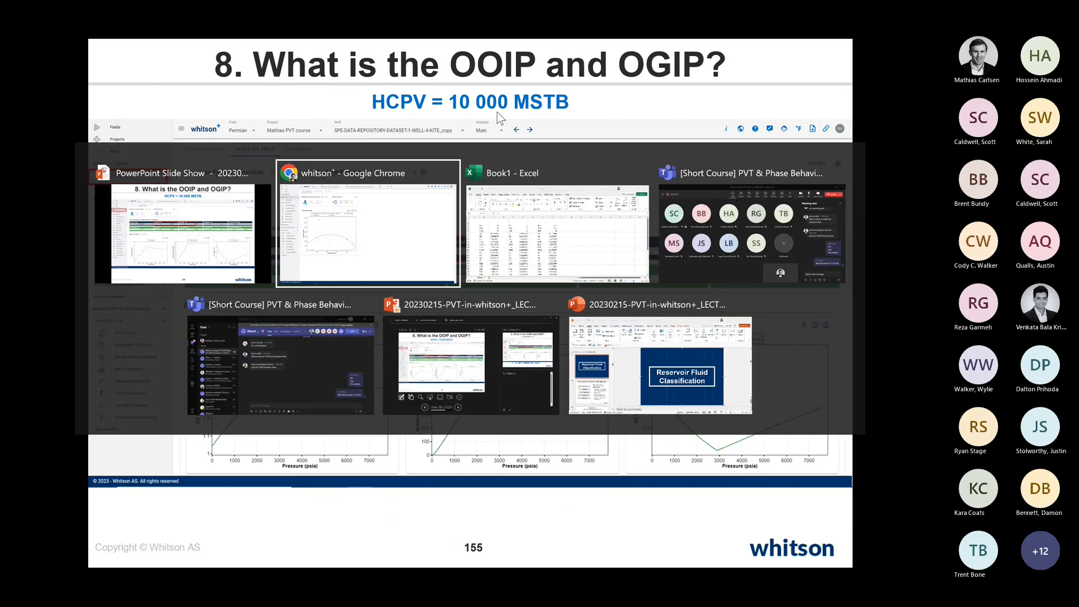
{"action": "key", "text": "alt+Tab"}
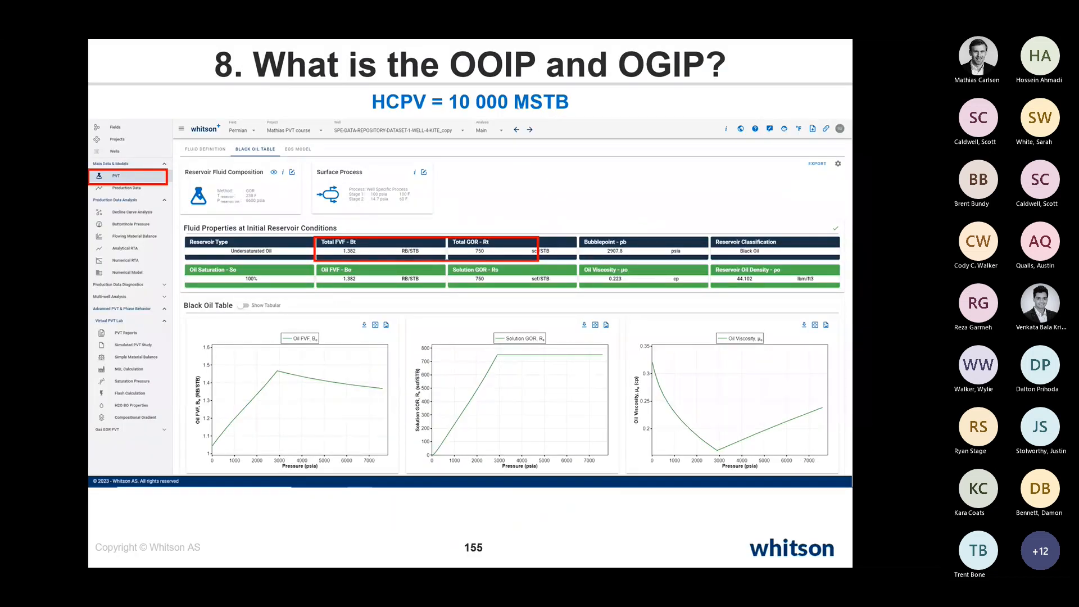
{"action": "left_click_drag", "start_coordinate": [518, 107], "coordinate": [547, 104]}
{"action": "left_click_drag", "start_coordinate": [575, 98], "coordinate": [586, 112]}
Switch to whitson+ and highlight the Total FVF and Total GOR values among the well's black oil fluid properties
{"action": "key", "text": "alt+Tab"}
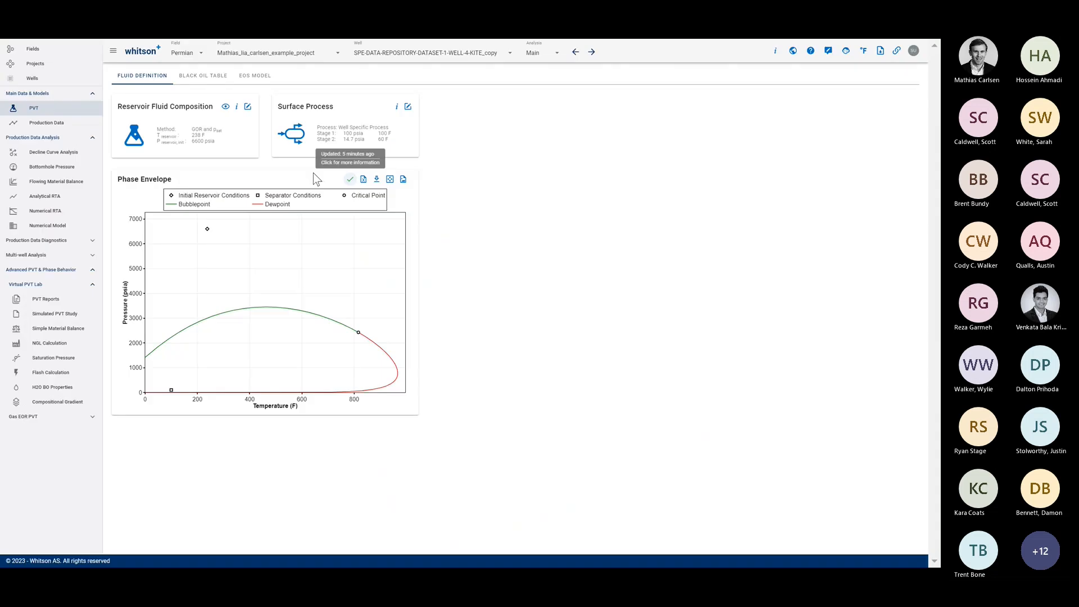
{"action": "left_click", "coordinate": [202, 75]}
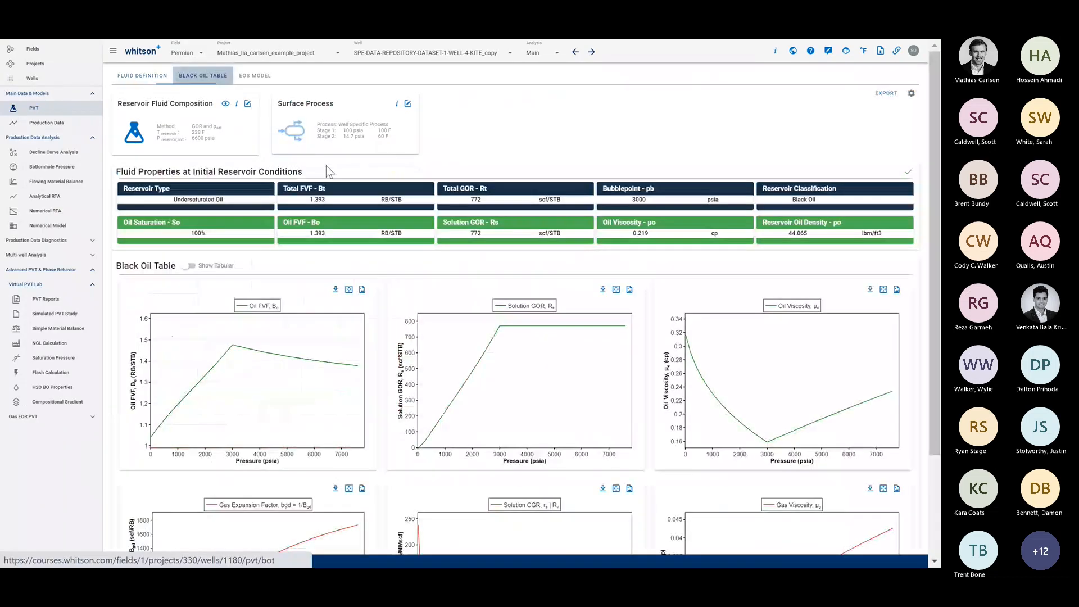
{"action": "double_click", "coordinate": [316, 200]}
{"action": "left_click", "coordinate": [472, 200]}
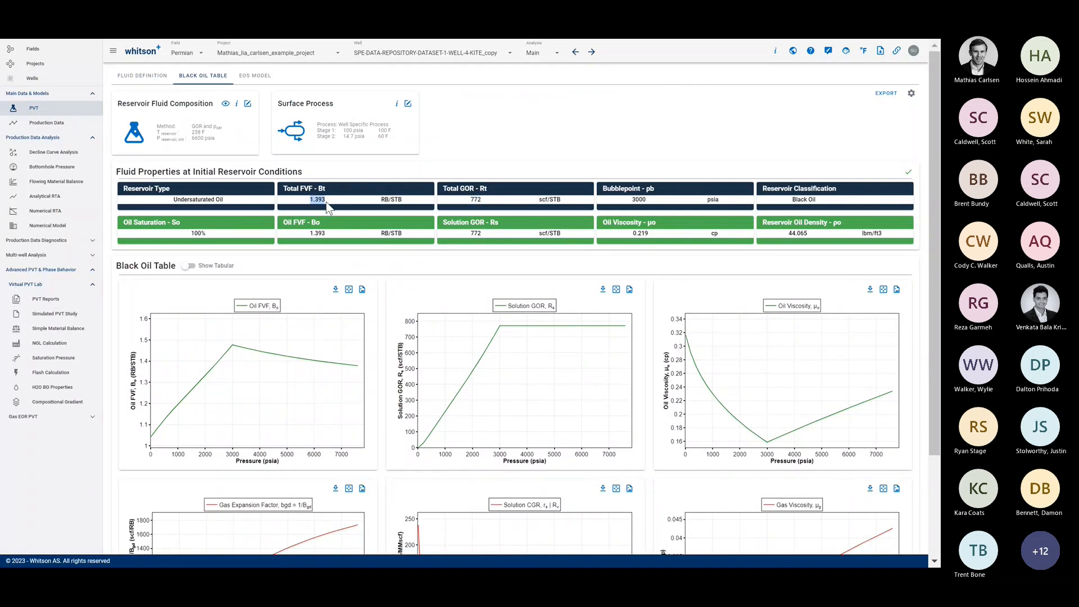
{"action": "double_click", "coordinate": [476, 200]}
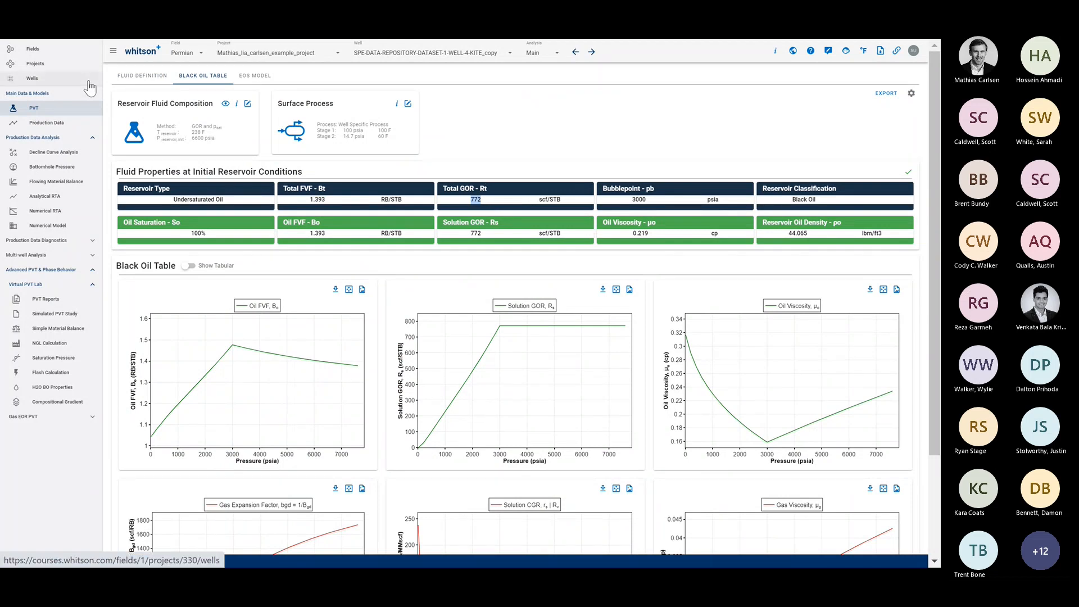
Look over the project's well overview, and return to the black oil table of the WELL-4-KITE copy
{"action": "left_click", "coordinate": [88, 82]}
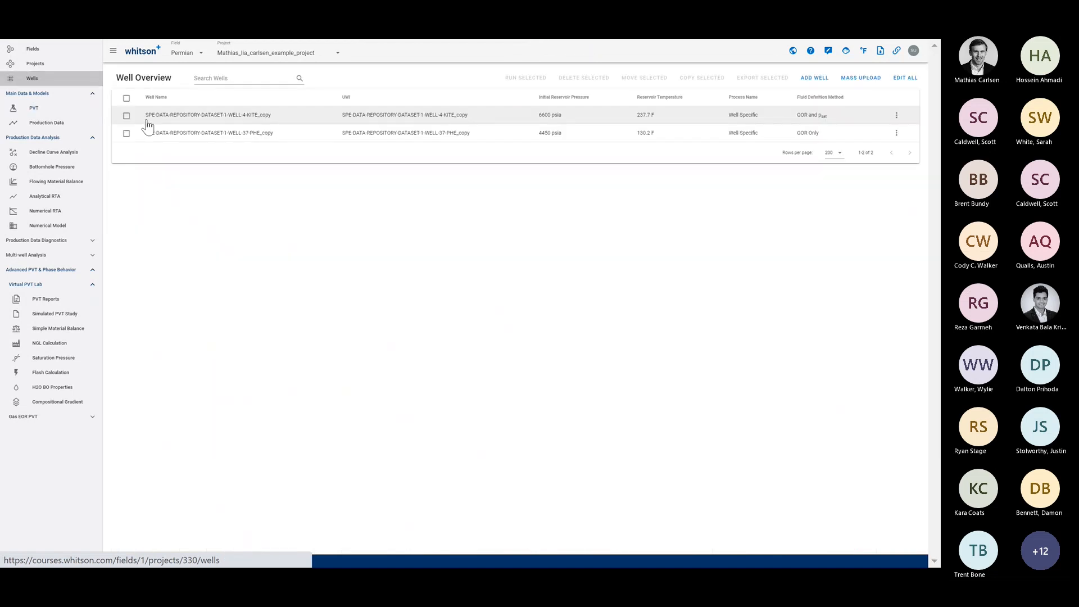
{"action": "left_click", "coordinate": [127, 98]}
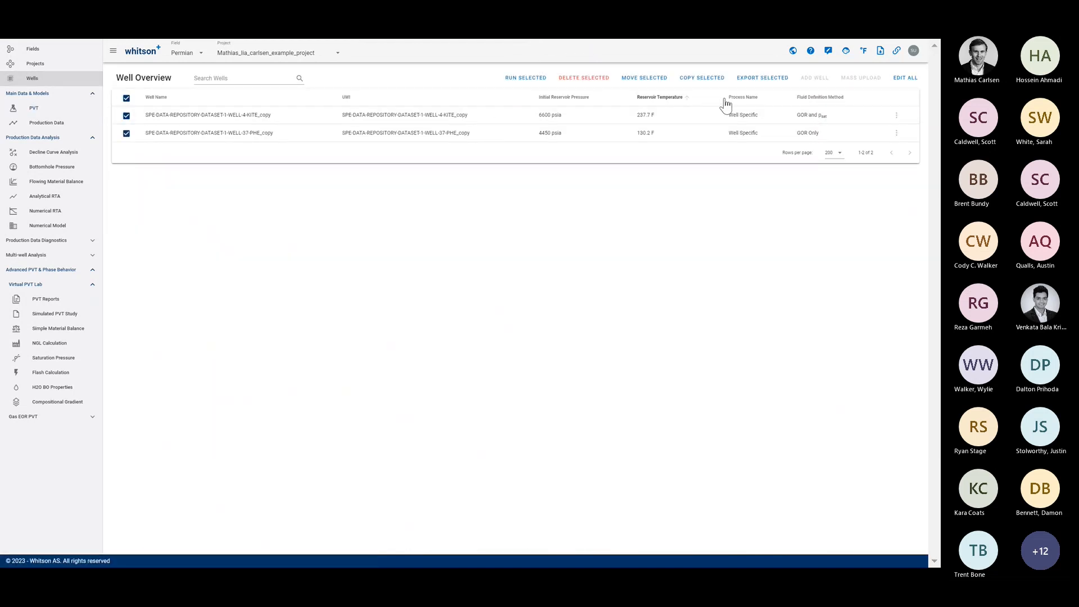
{"action": "left_click", "coordinate": [127, 99]}
{"action": "left_click", "coordinate": [72, 110]}
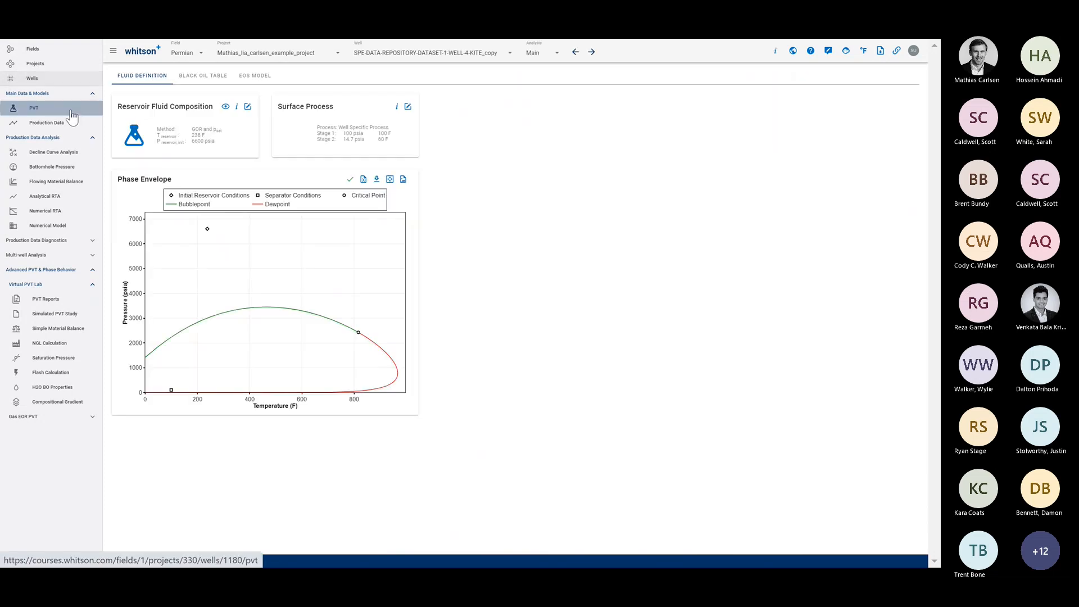
{"action": "left_click", "coordinate": [190, 77]}
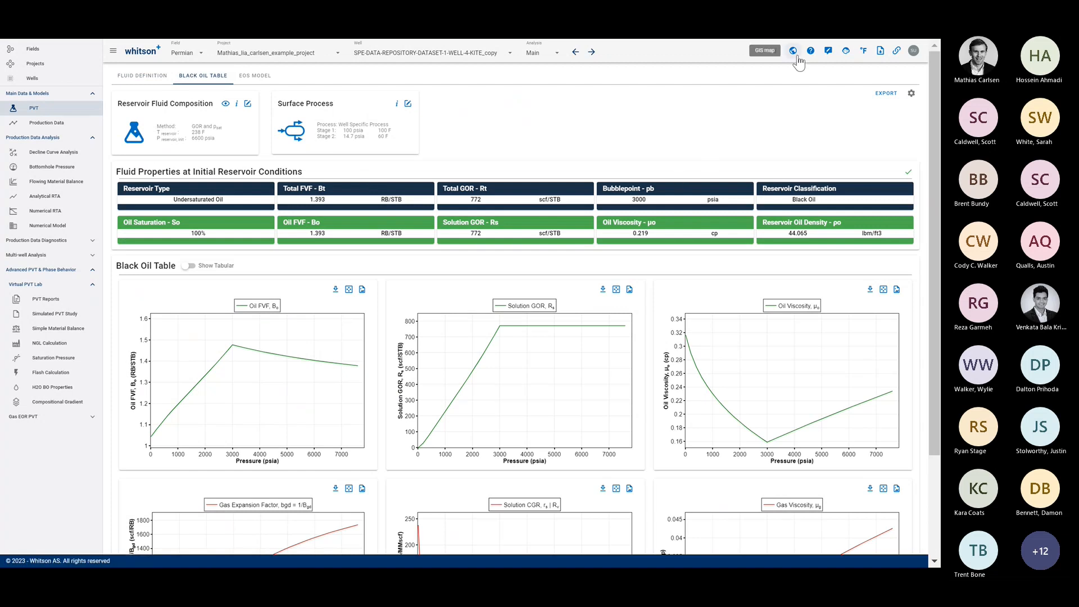
View the field on the GIS map, and return to the well's black oil table
{"action": "left_click", "coordinate": [793, 52]}
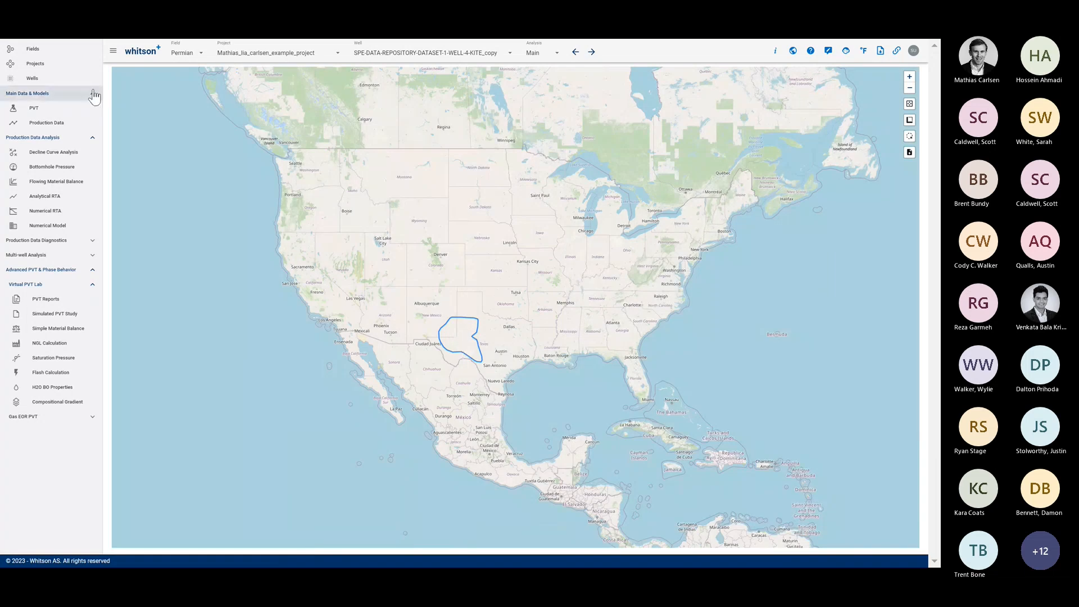
{"action": "left_click", "coordinate": [65, 112]}
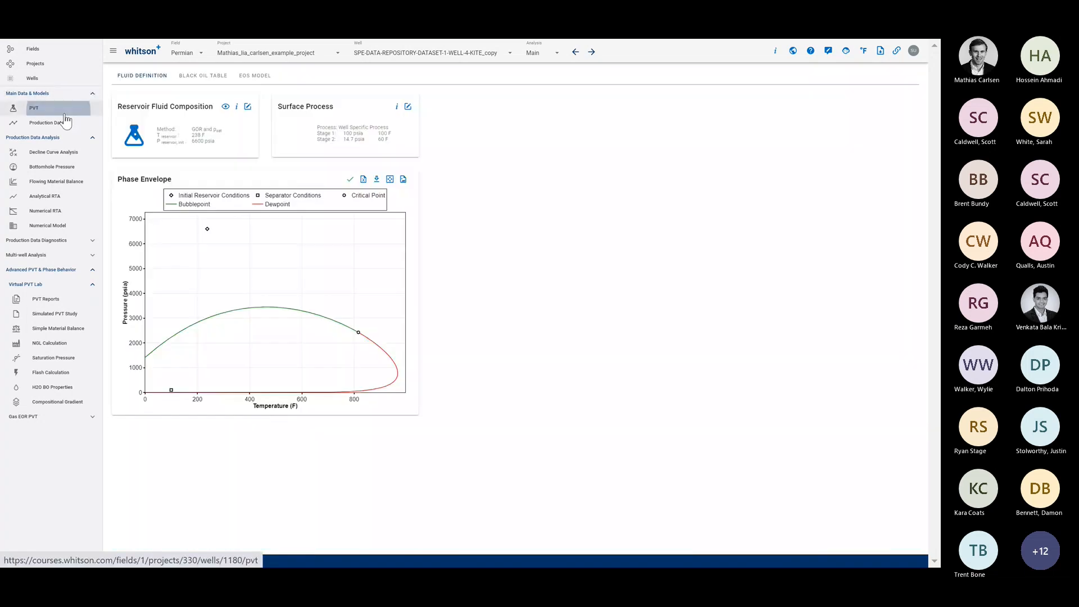
{"action": "left_click", "coordinate": [209, 76]}
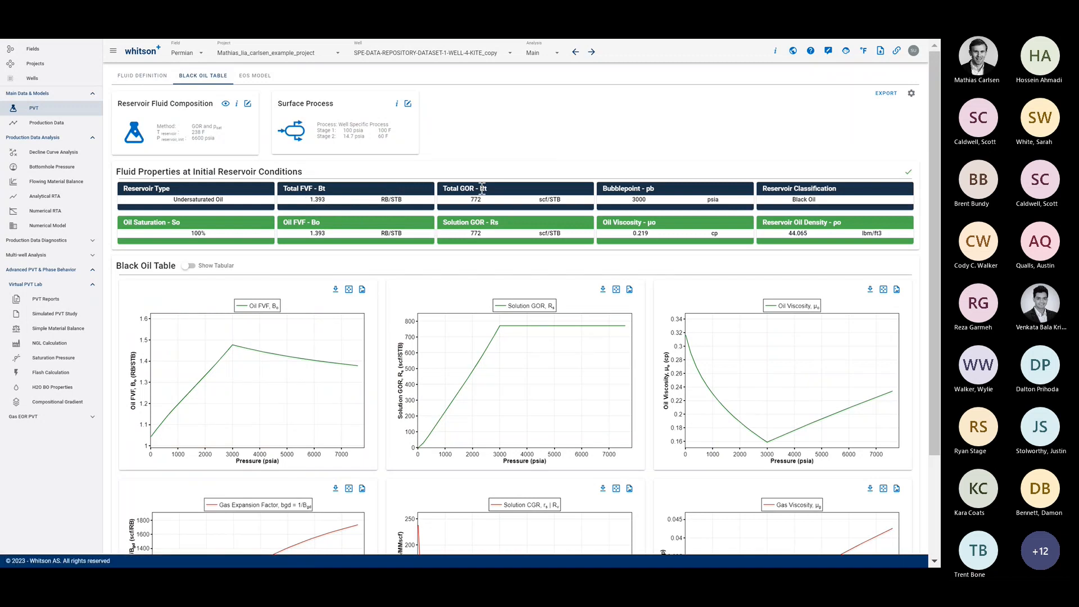
{"action": "key", "text": "alt+Tab"}
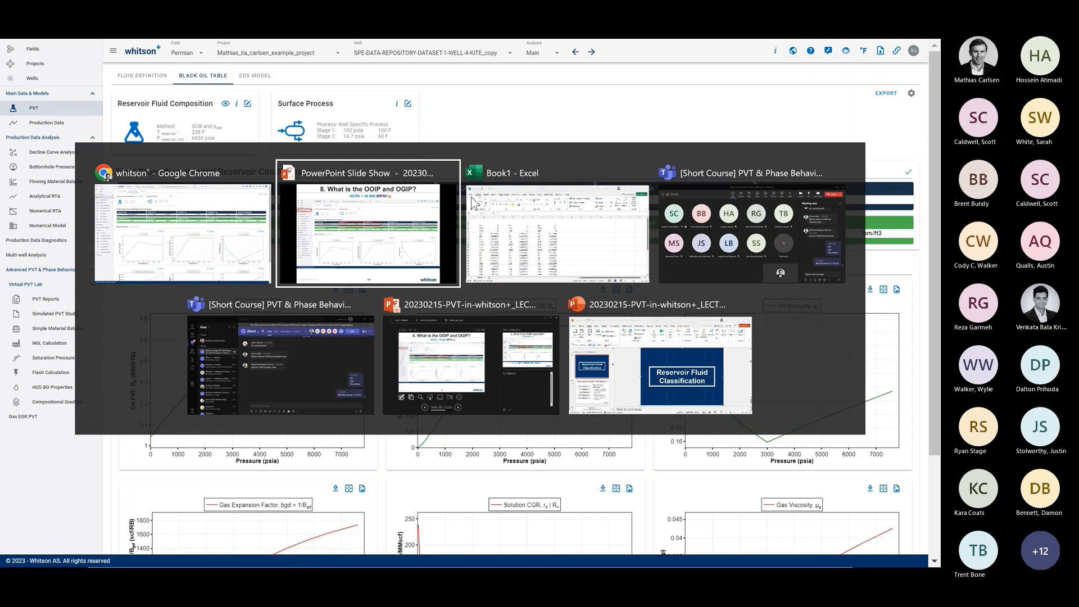
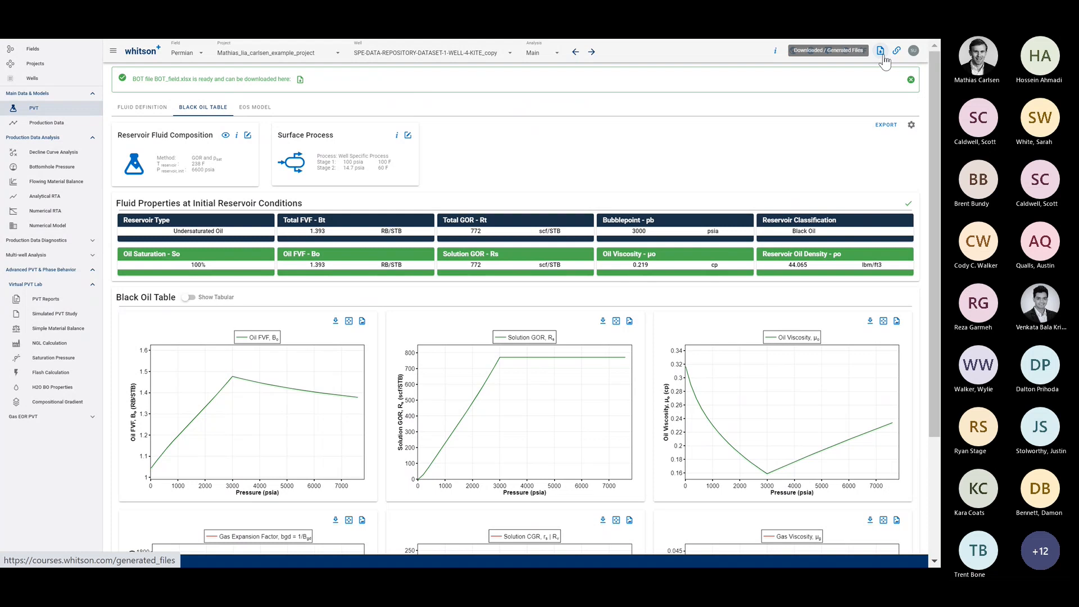
Download the project's BOT_field.xlsx from the generated files and open it in Excel
{"action": "left_click", "coordinate": [300, 80]}
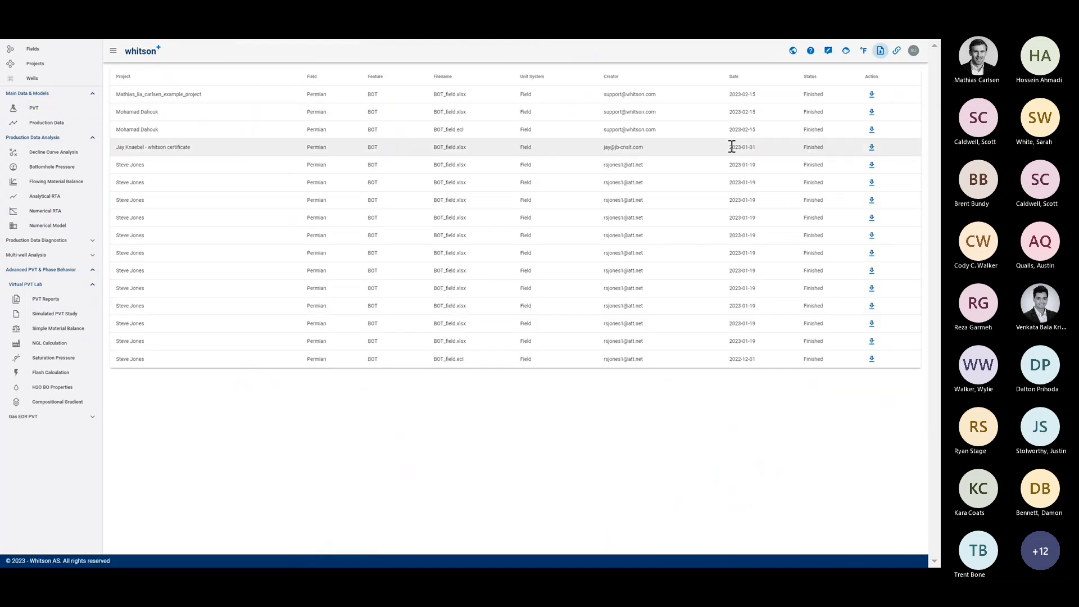
{"action": "left_click", "coordinate": [871, 95]}
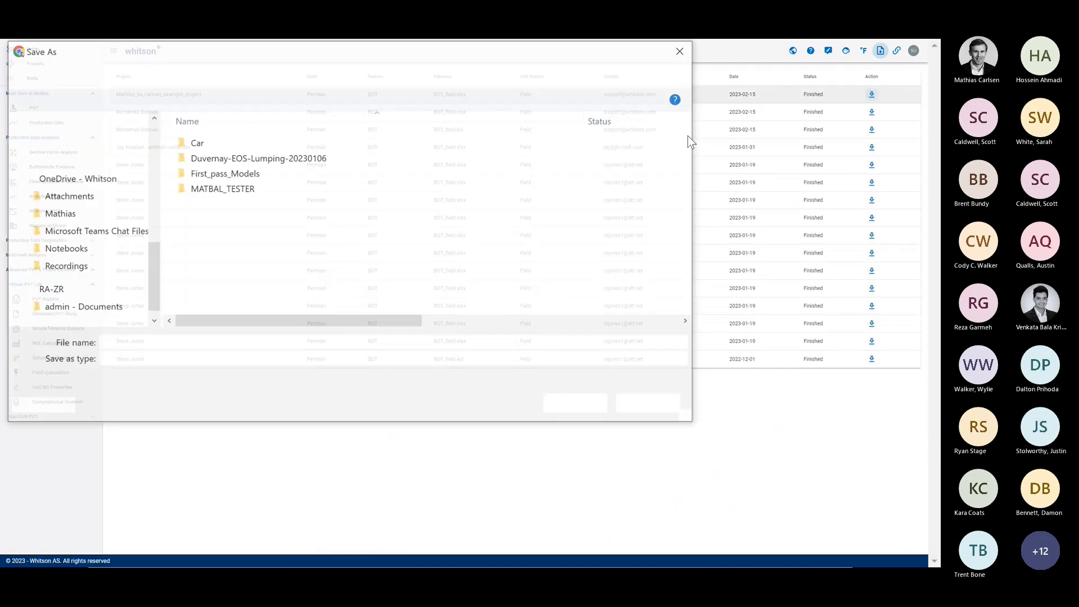
{"action": "key", "text": "Return"}
{"action": "key", "text": "alt+Tab"}
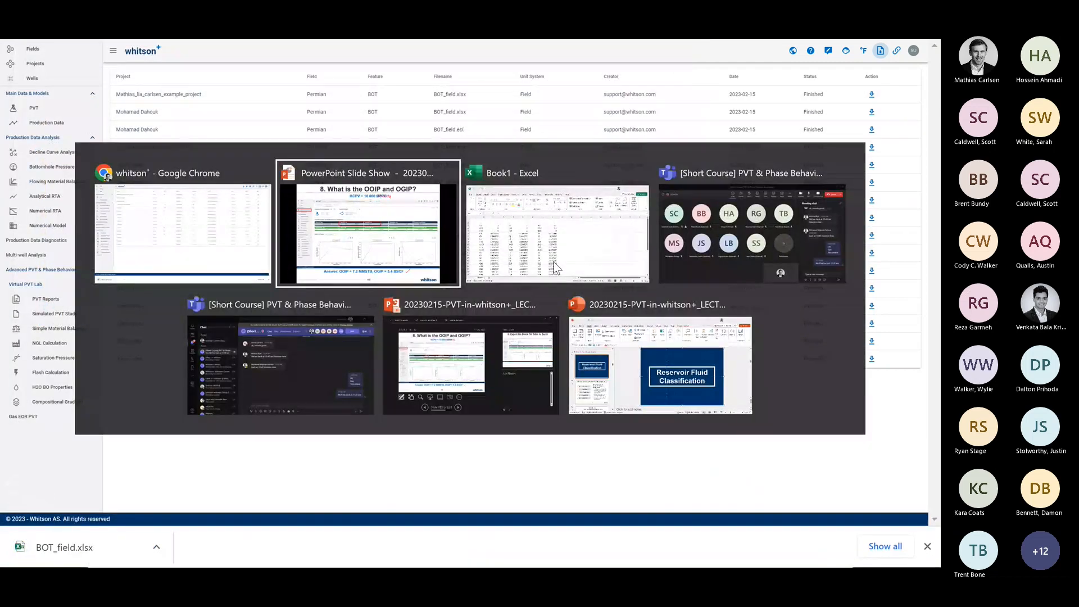
{"action": "key", "text": "Escape"}
{"action": "left_click", "coordinate": [87, 110]}
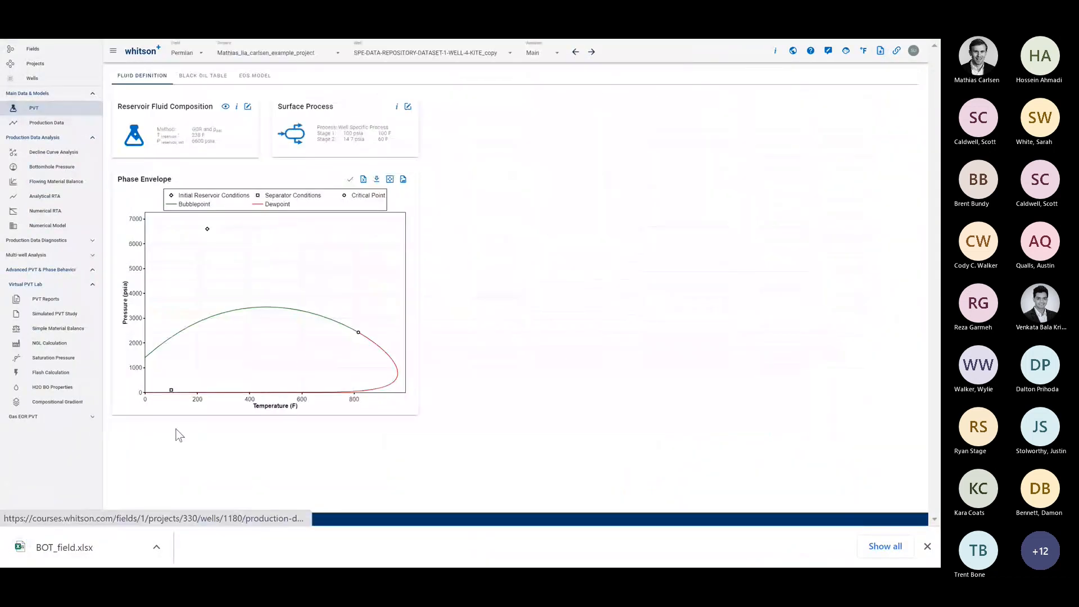
{"action": "left_click", "coordinate": [84, 554]}
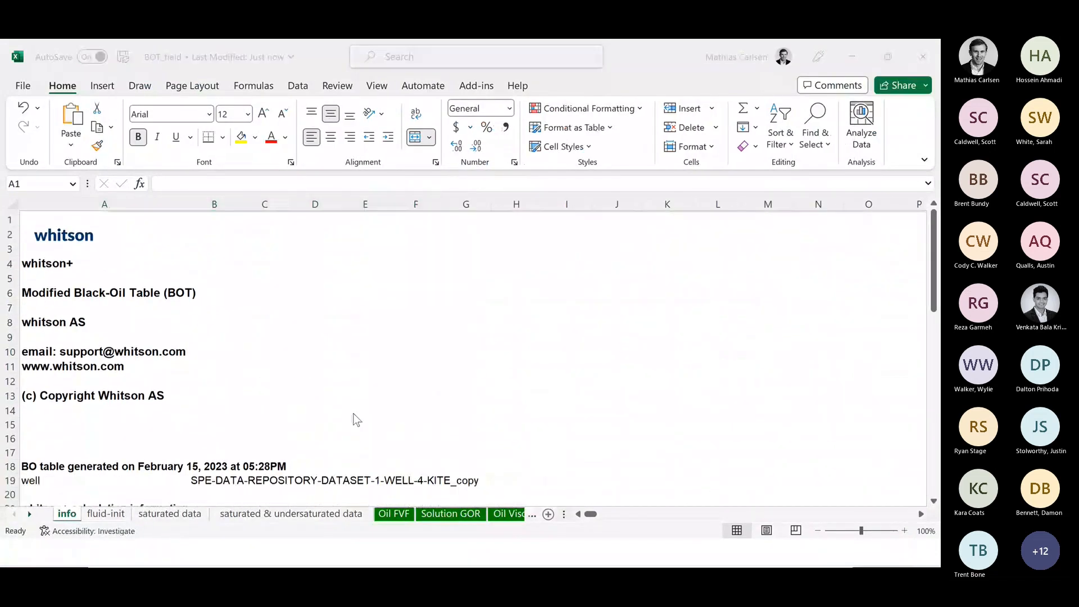
Switch back to whitson+ and review the export formats available for the well's black oil table
{"action": "key", "text": "alt+Tab"}
{"action": "left_click", "coordinate": [214, 79]}
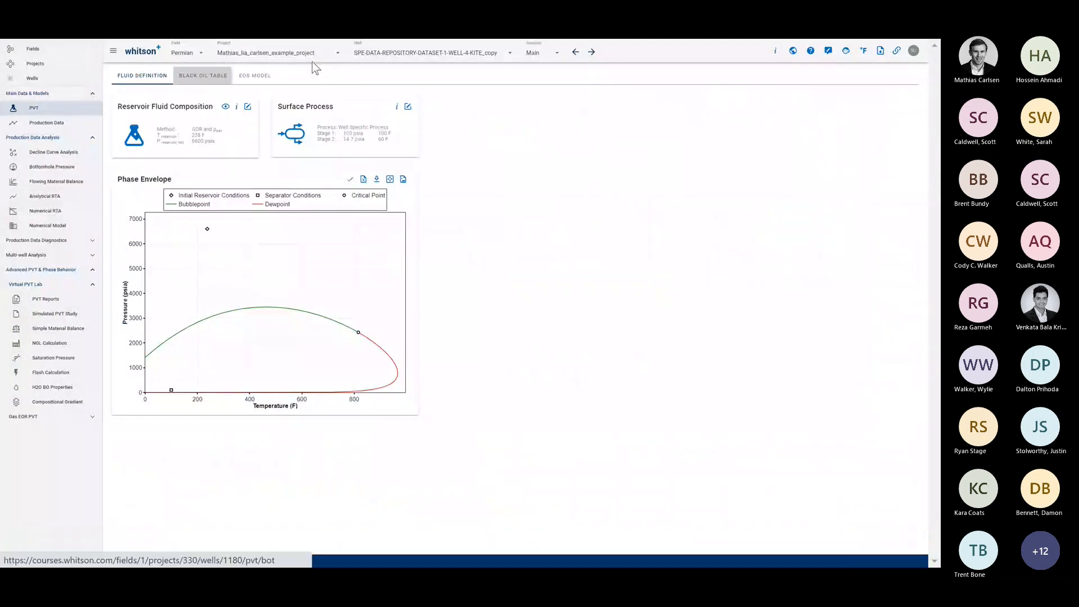
{"action": "left_click", "coordinate": [886, 95]}
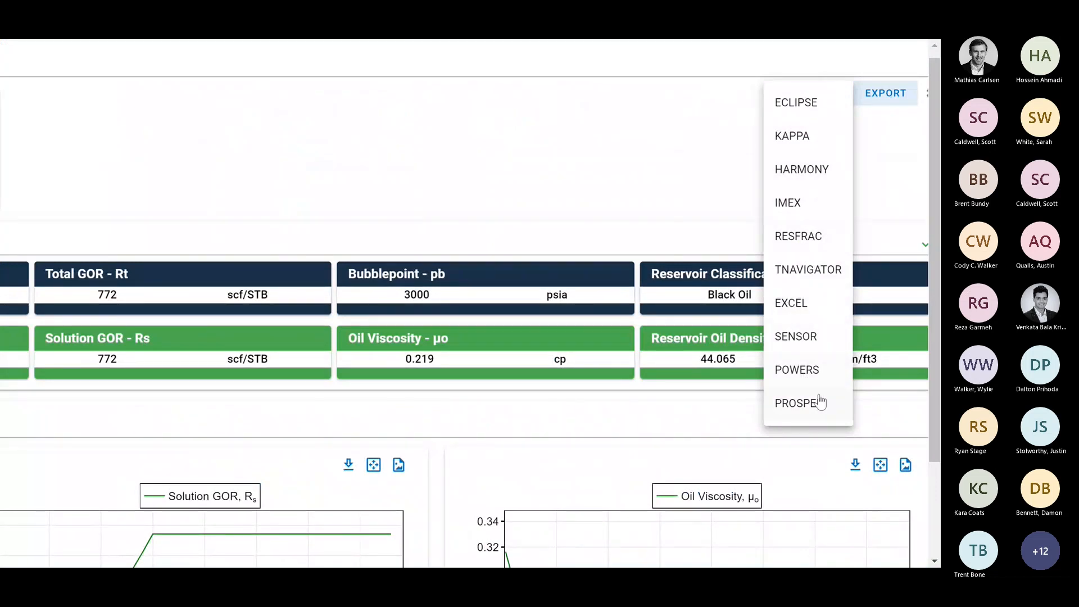
{"action": "scroll", "coordinate": [816, 410], "scroll_direction": "down", "scroll_amount": 5}
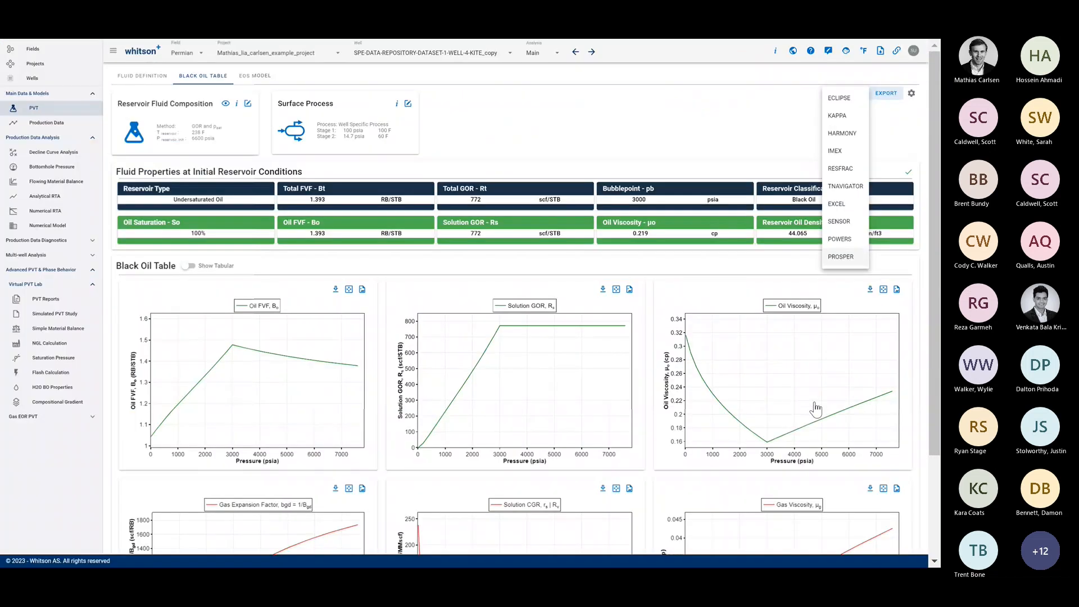
{"action": "left_click", "coordinate": [741, 138]}
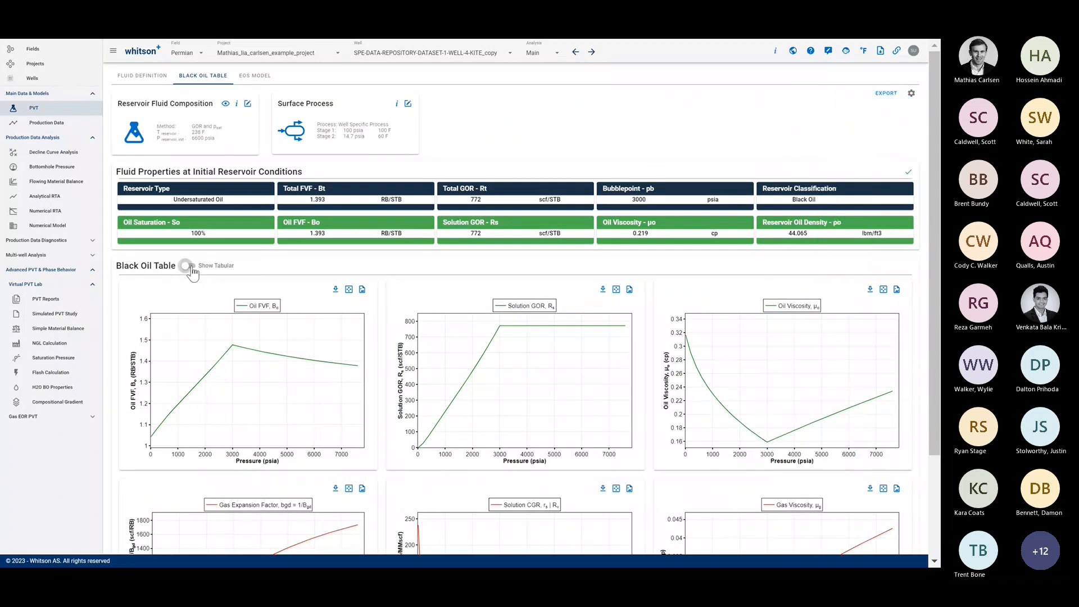
Display the black oil table in tabular form and look through its values
{"action": "left_click", "coordinate": [188, 265]}
{"action": "scroll", "coordinate": [262, 284], "scroll_direction": "down", "scroll_amount": 1}
{"action": "scroll", "coordinate": [262, 283], "scroll_direction": "up", "scroll_amount": 2}
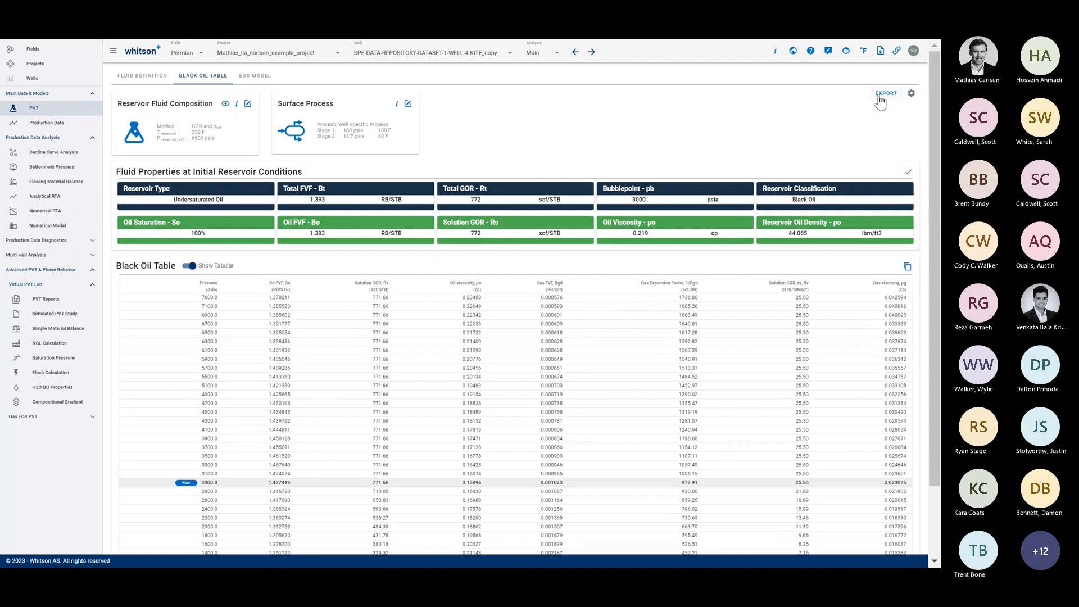
Switch to the BOT_field workbook in Excel and unhide the GOR adv. plot sheet
{"action": "key", "text": "alt+Tab"}
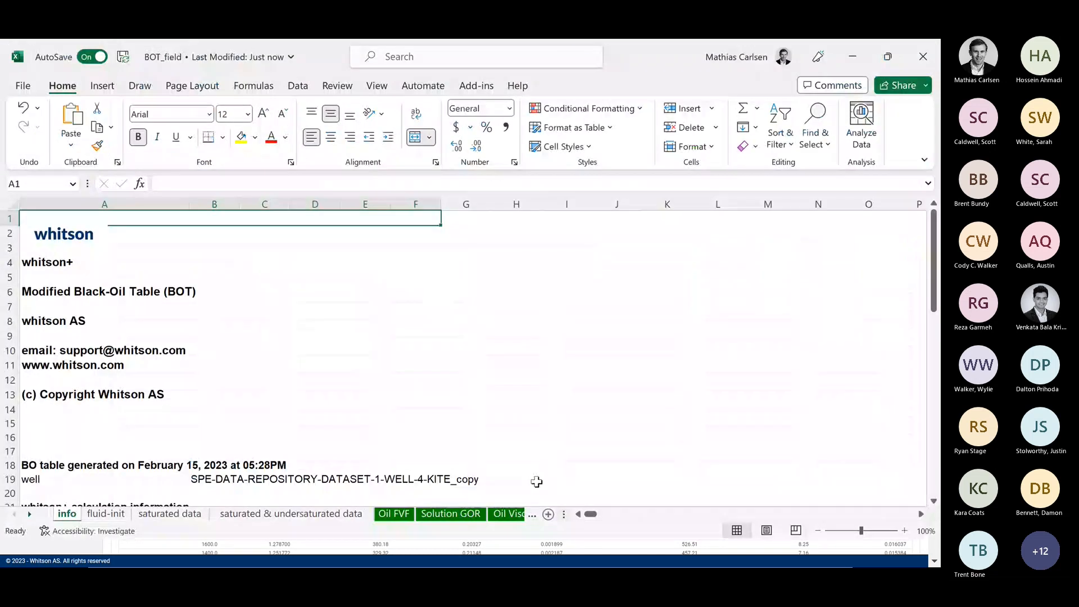
{"action": "left_click_drag", "start_coordinate": [564, 514], "coordinate": [725, 515]}
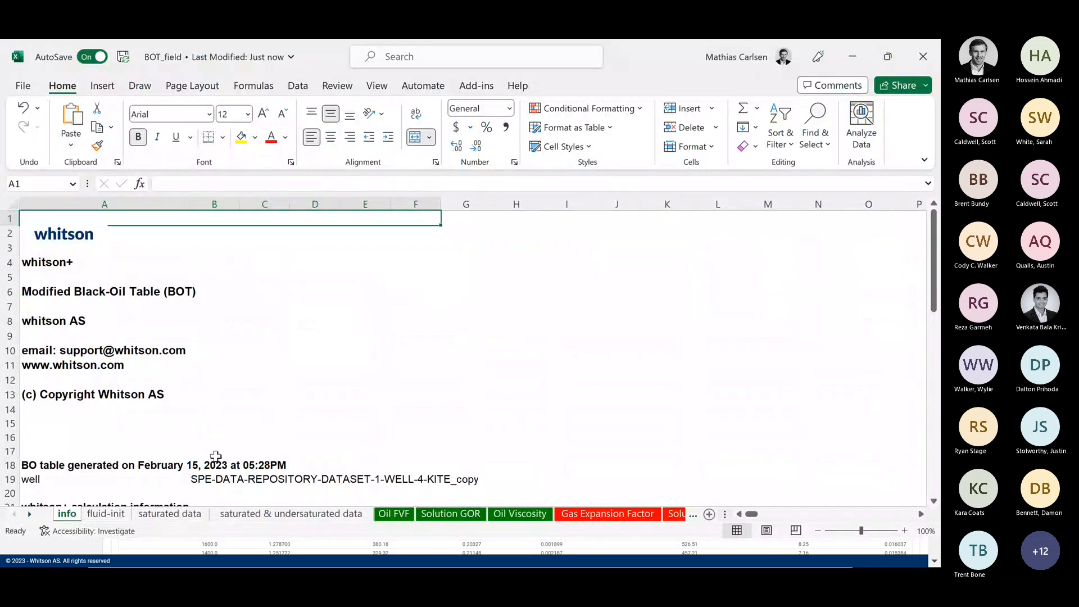
{"action": "right_click", "coordinate": [275, 518]}
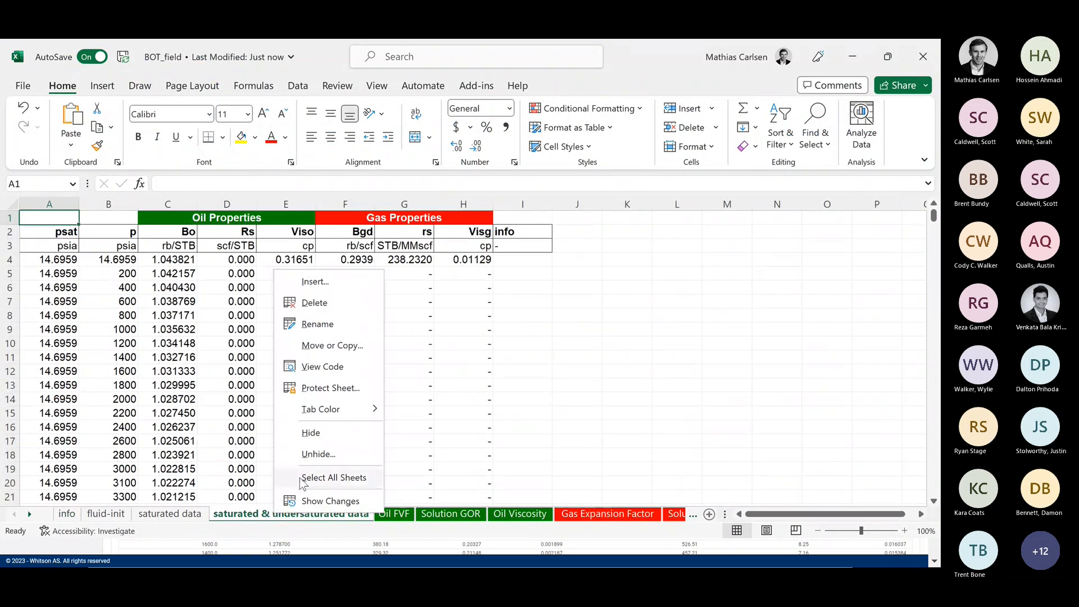
{"action": "left_click", "coordinate": [316, 454]}
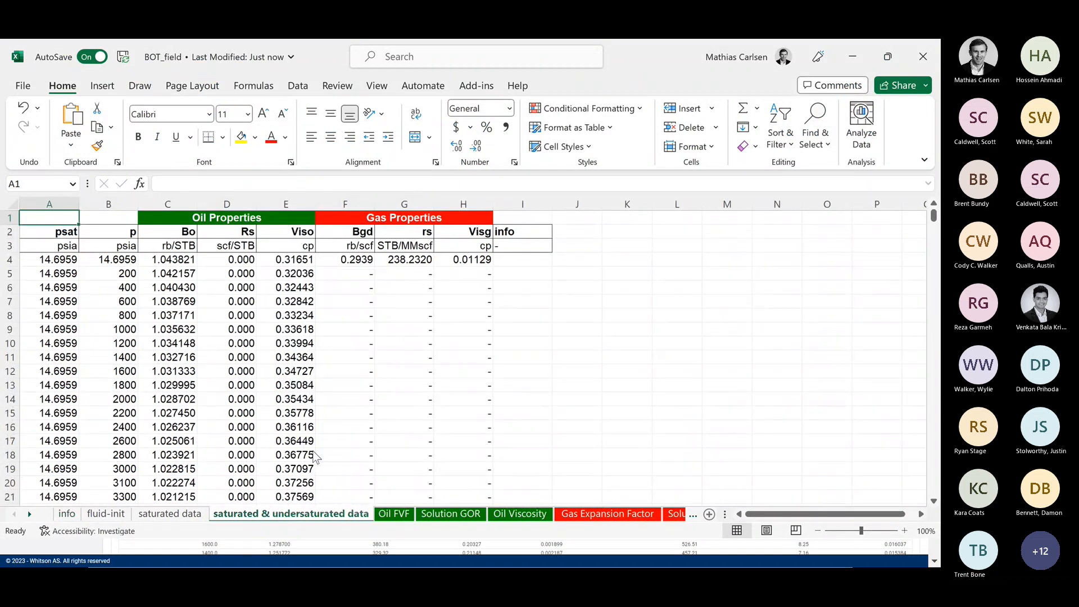
{"action": "scroll", "coordinate": [416, 440], "scroll_direction": "down", "scroll_amount": 1}
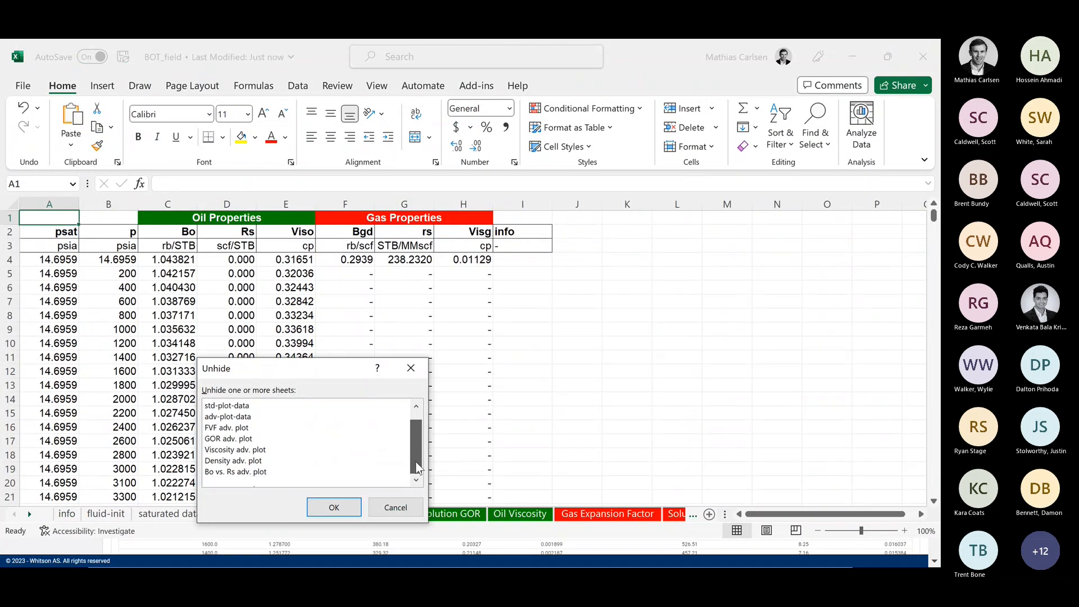
{"action": "left_click", "coordinate": [234, 439]}
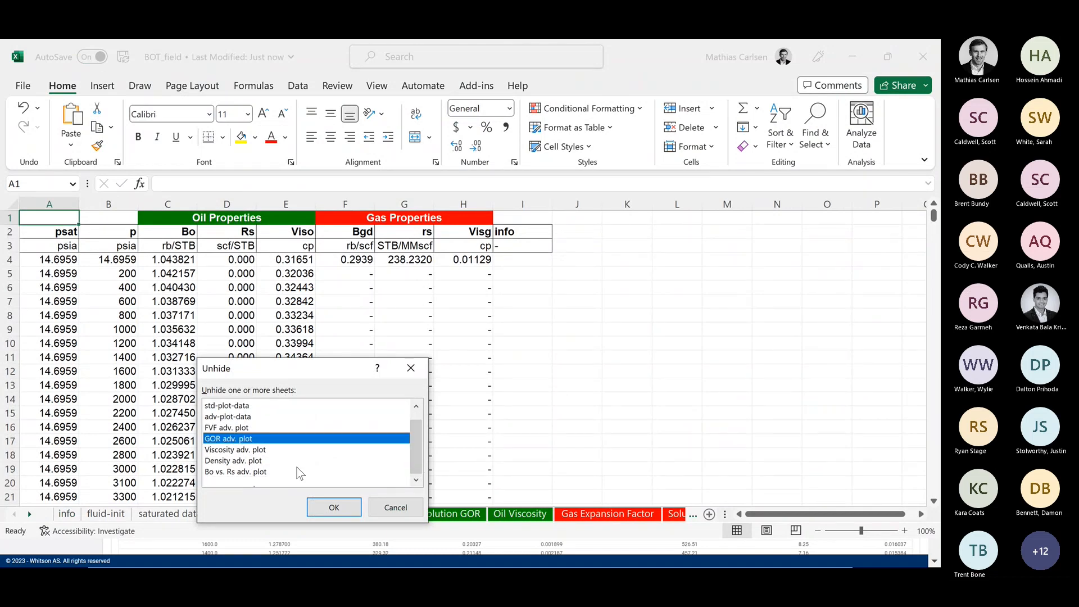
{"action": "left_click", "coordinate": [344, 515]}
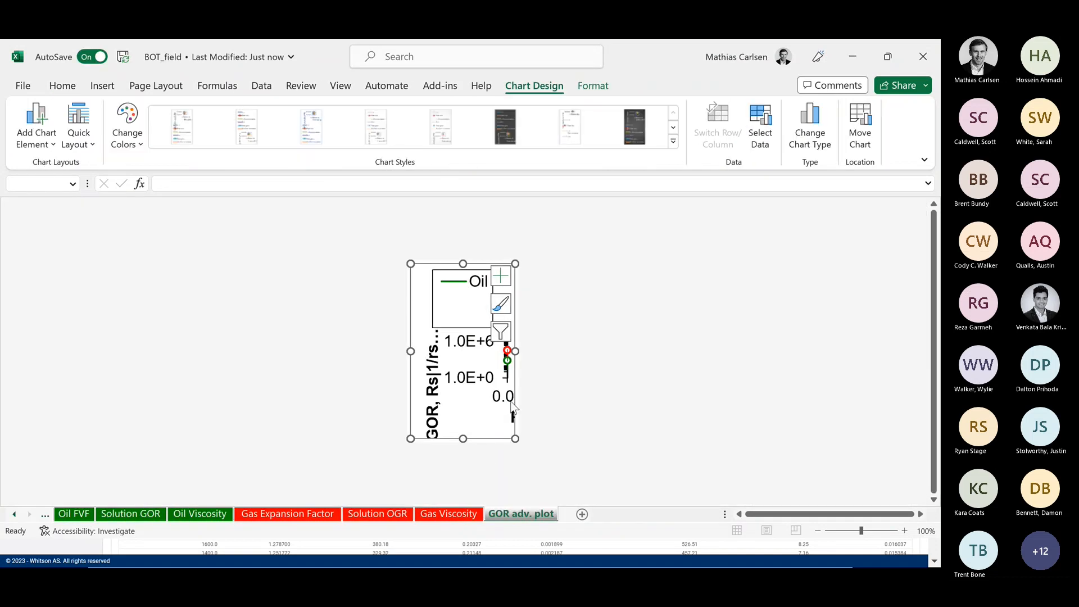
Copy the advanced GOR chart into a new sheet and enlarge it to span about columns A to H and rows 1 to 19
{"action": "key", "text": "alt"}
{"action": "left_click", "coordinate": [408, 392]}
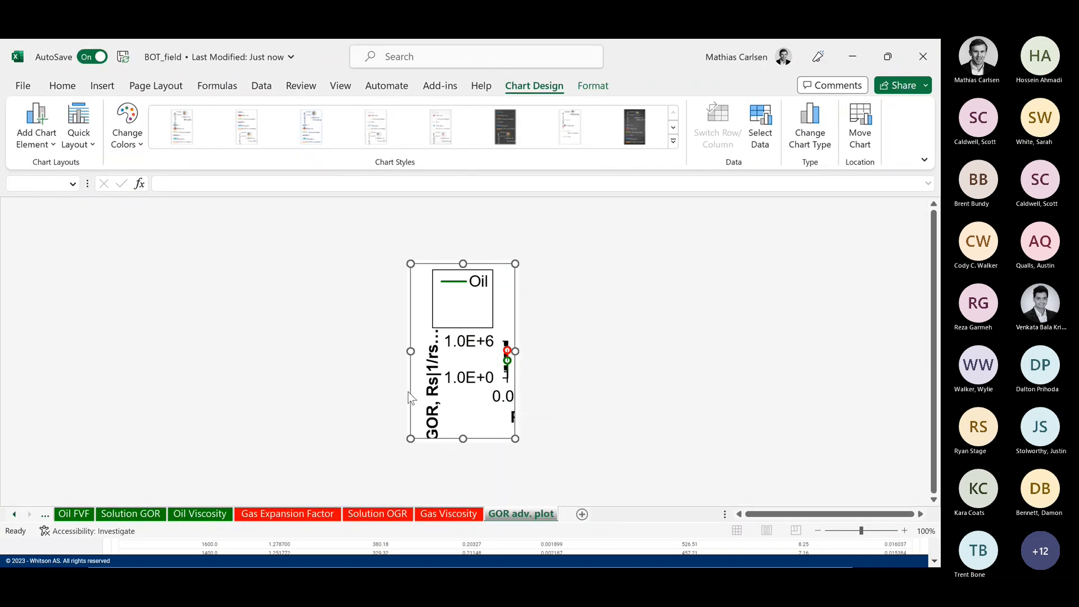
{"action": "left_click", "coordinate": [411, 393]}
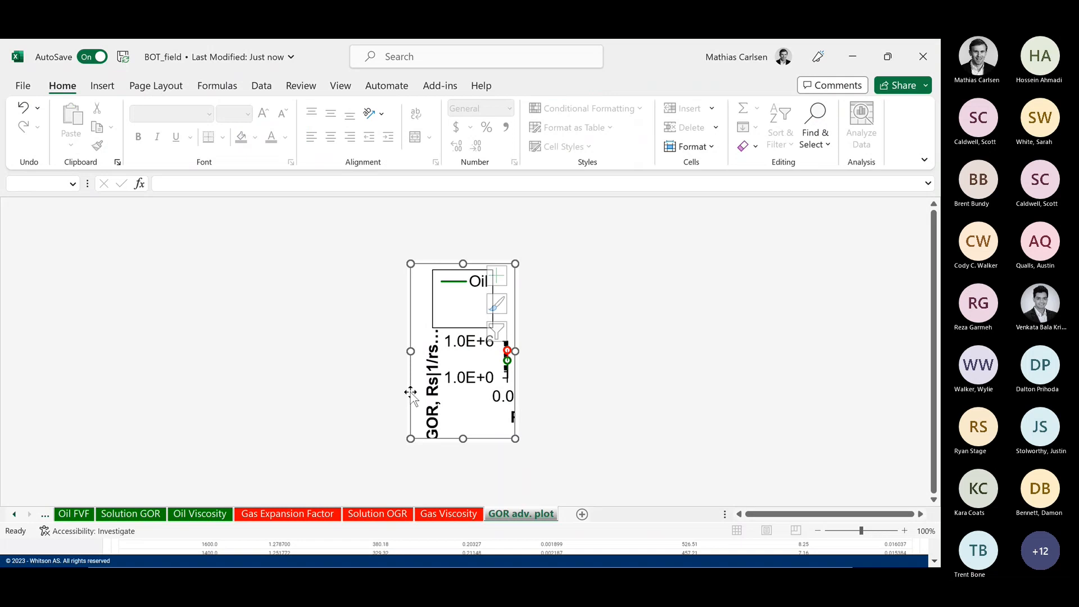
{"action": "left_click", "coordinate": [581, 514]}
{"action": "key", "text": "ctrl+v"}
{"action": "left_click_drag", "start_coordinate": [125, 298], "coordinate": [412, 349]}
{"action": "left_click", "coordinate": [474, 337]}
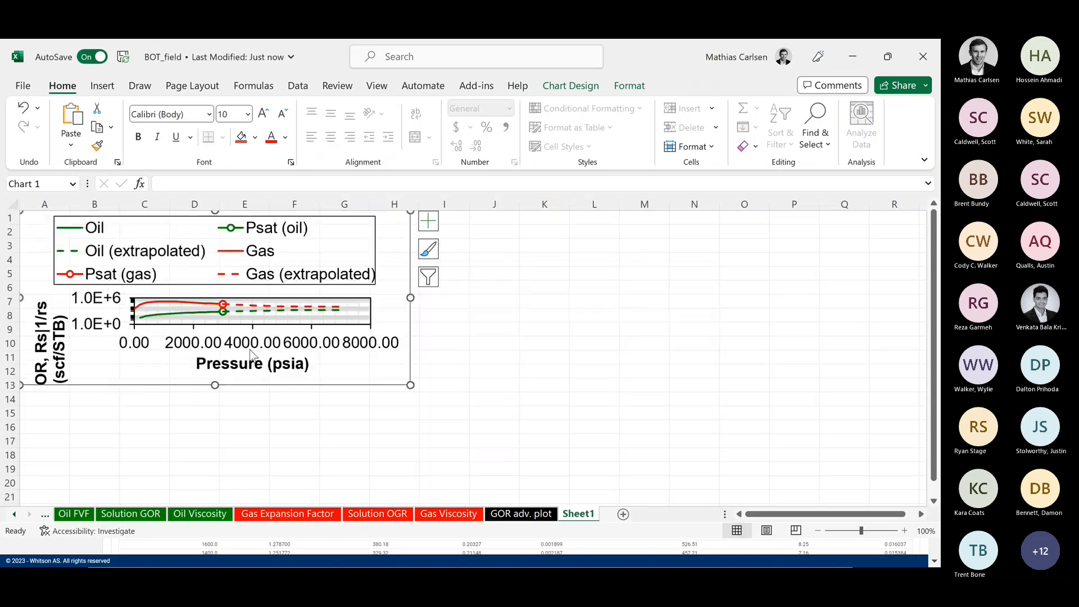
{"action": "left_click_drag", "start_coordinate": [215, 385], "coordinate": [212, 476]}
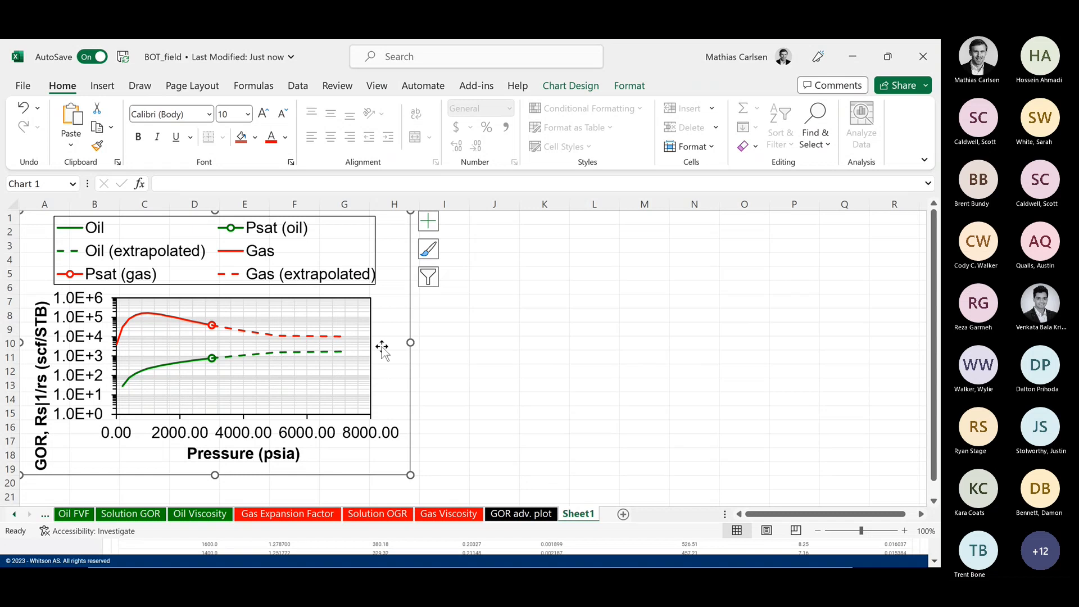
Switch to whitson+ and set the black oil table back to plots instead of tabular values
{"action": "key", "text": "alt+Tab"}
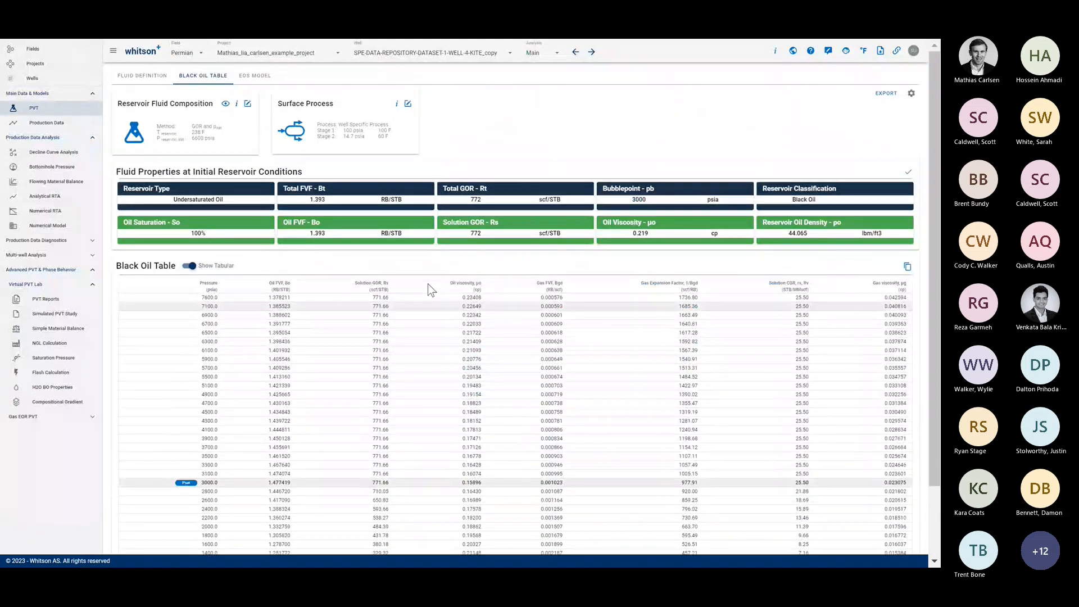
{"action": "left_click", "coordinate": [191, 266]}
{"action": "key", "text": "alt+Tab"}
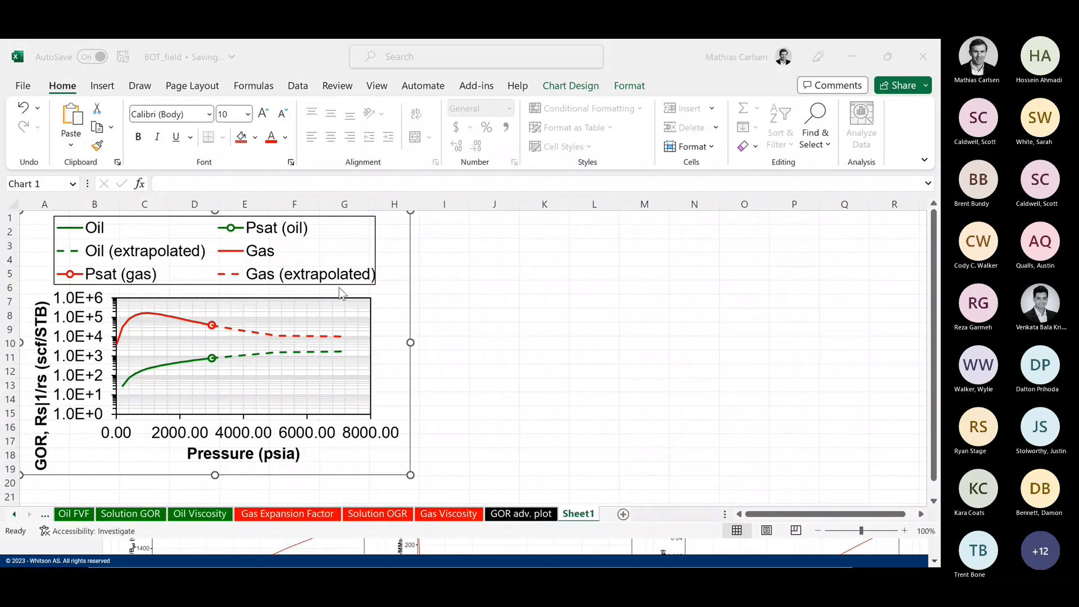
Switch to the slide show, advance to the recovery factor exercise on slide 157, and return to whitson+
{"action": "key", "text": "alt+Tab"}
{"action": "key", "text": "alt+Tab"}
{"action": "key", "text": "alt+Tab"}
{"action": "key", "text": "alt+Tab"}
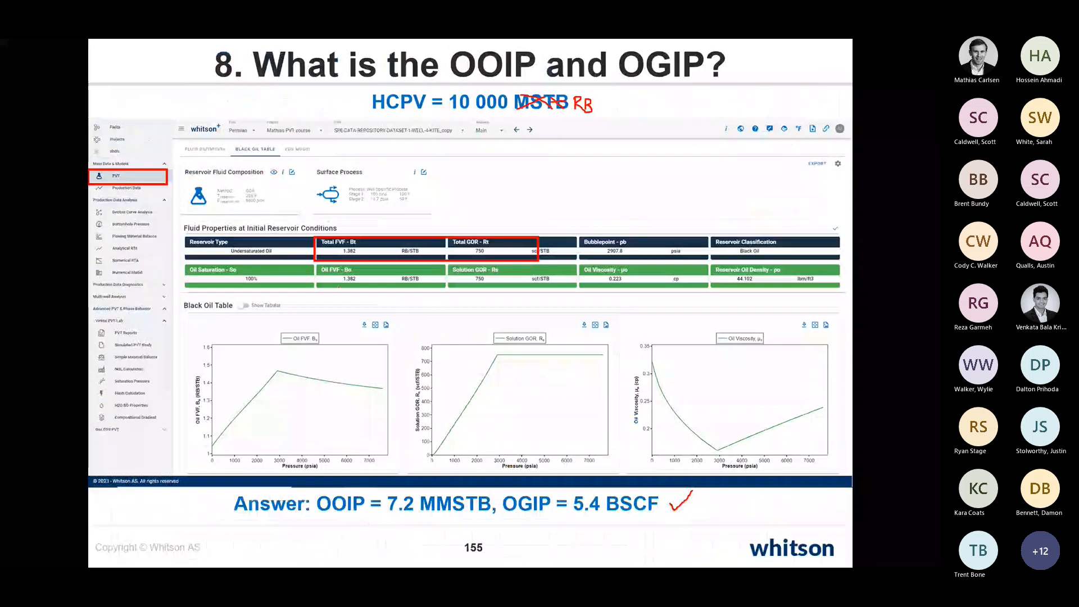
{"action": "key", "text": "Right"}
{"action": "key", "text": "Right"}
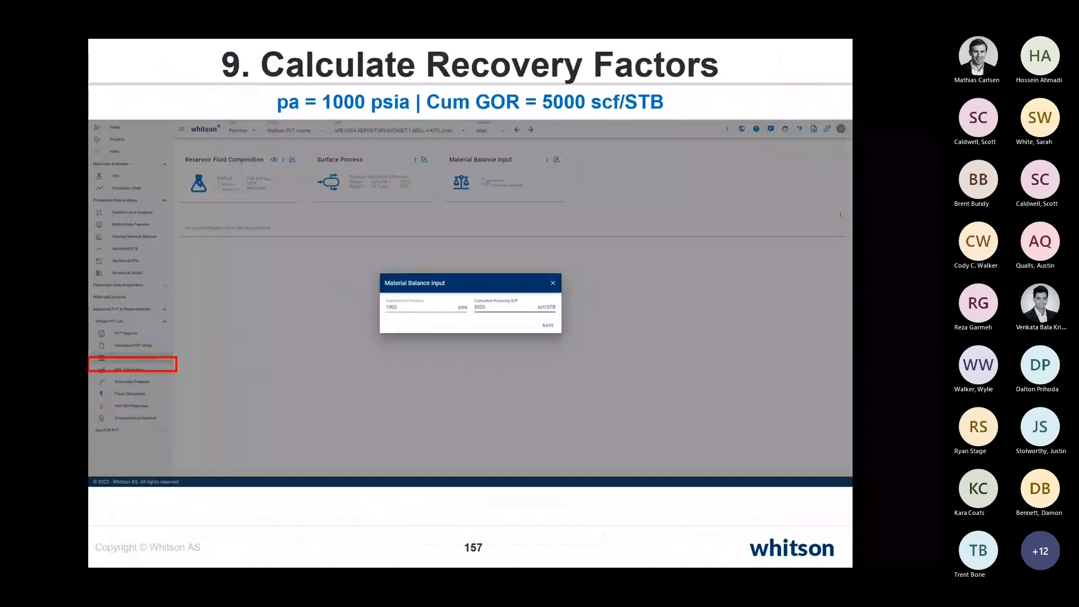
{"action": "key", "text": "Left"}
{"action": "key", "text": "Right"}
{"action": "key", "text": "alt+Tab"}
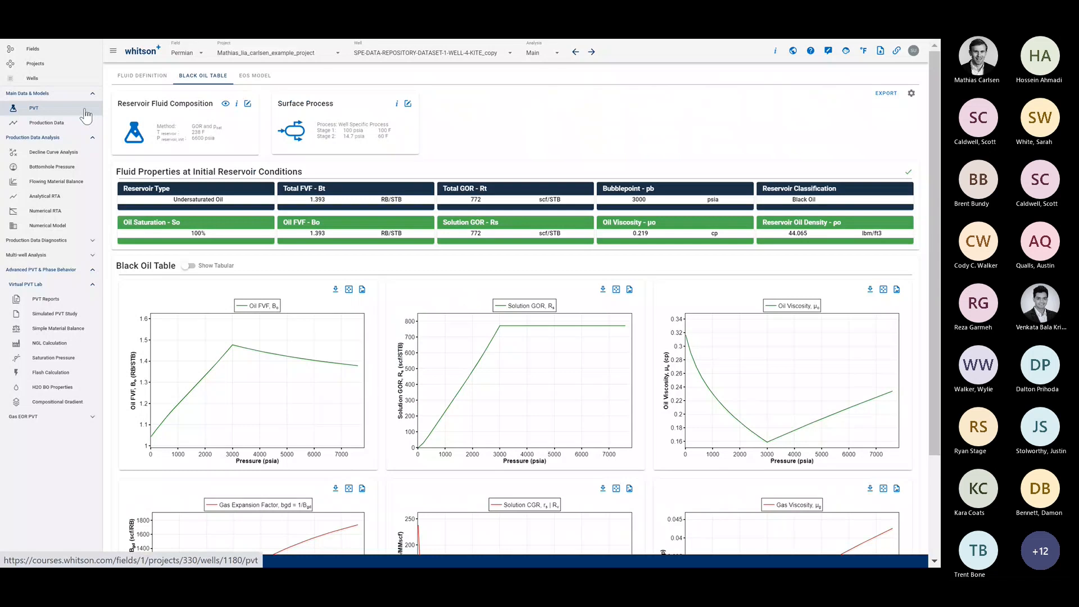
Run a simple material balance for the well with abandonment pressure 1000 psia and cumulative producing GOR 5000 scf/STB
{"action": "left_click", "coordinate": [61, 332]}
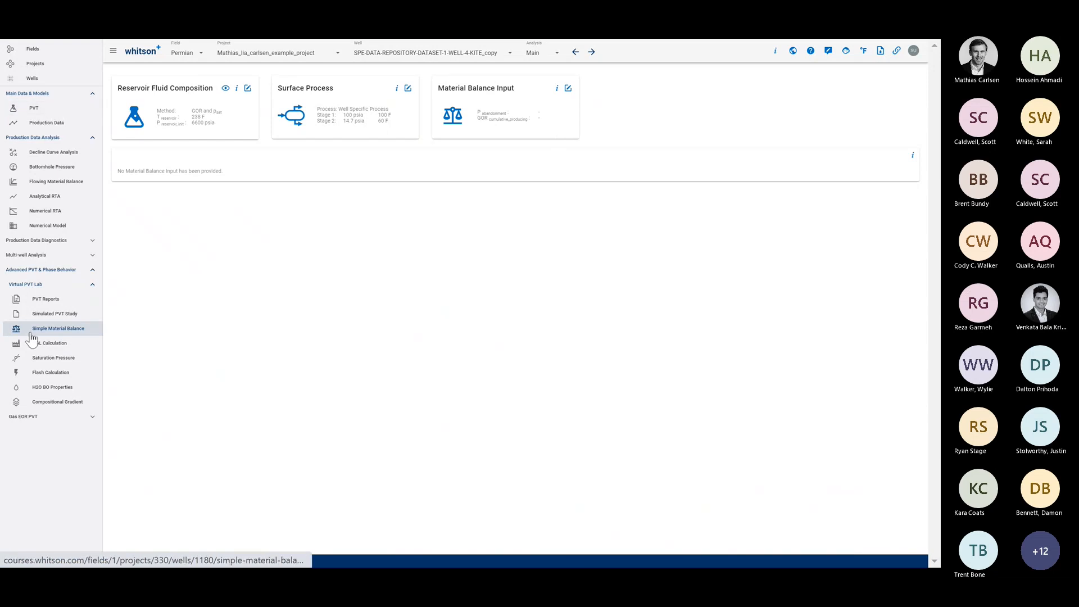
{"action": "left_click", "coordinate": [568, 89]}
{"action": "left_click", "coordinate": [405, 308]}
{"action": "type", "text": "1000"}
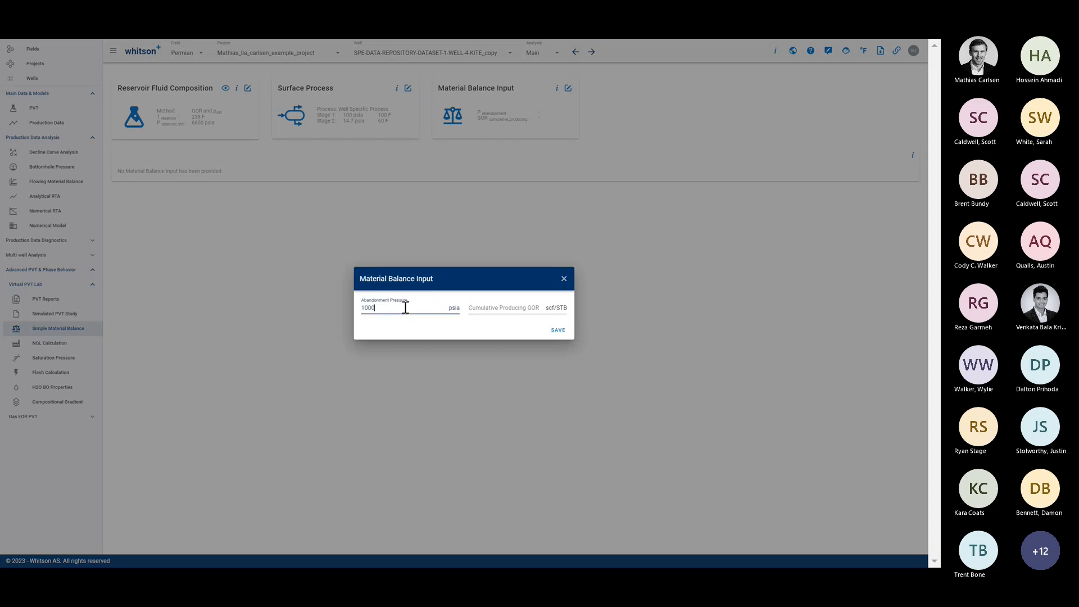
{"action": "left_click", "coordinate": [521, 312]}
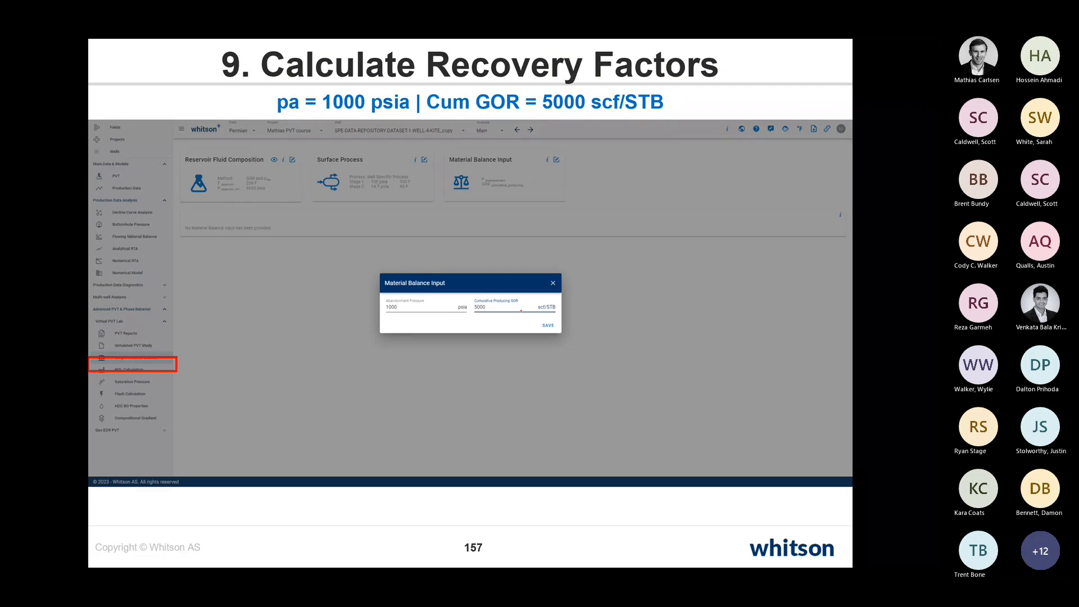
{"action": "left_click", "coordinate": [522, 311]}
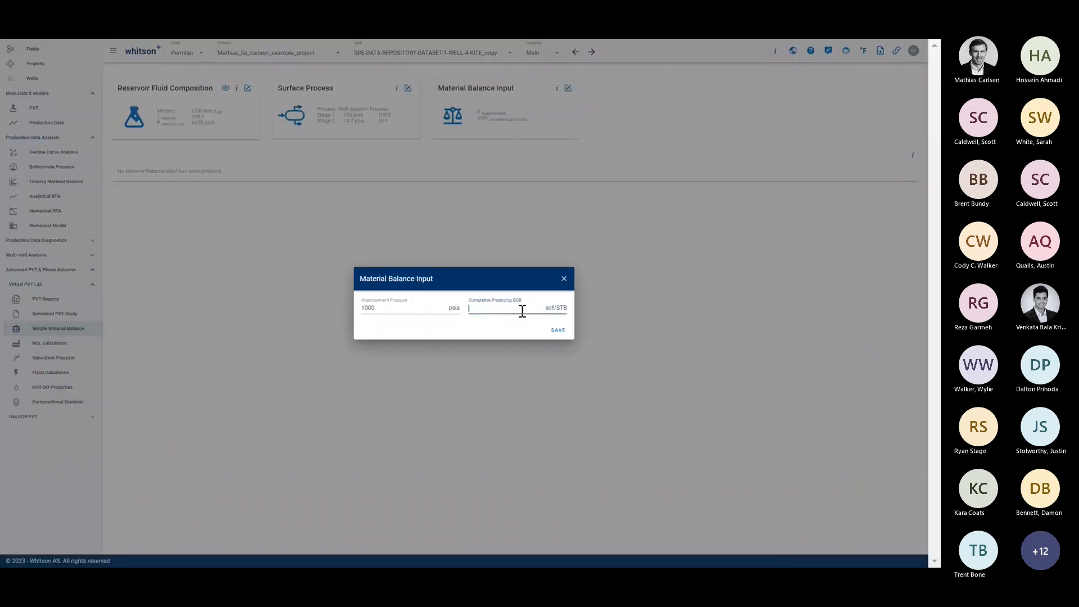
{"action": "type", "text": "5000"}
{"action": "left_click", "coordinate": [560, 332]}
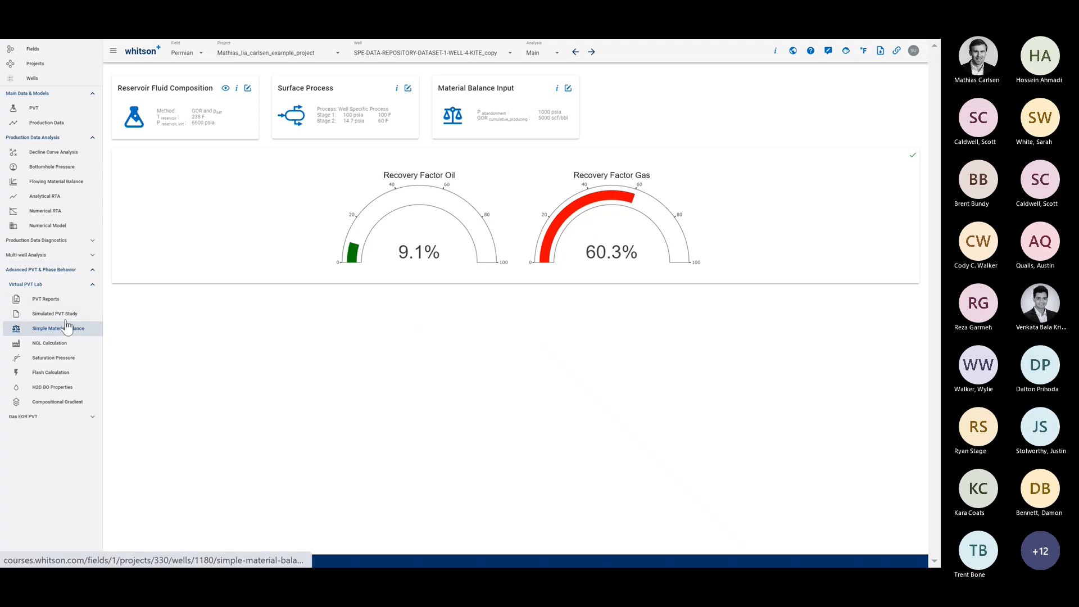
Review the saved material balance inputs and close them without making changes
{"action": "left_click", "coordinate": [568, 89]}
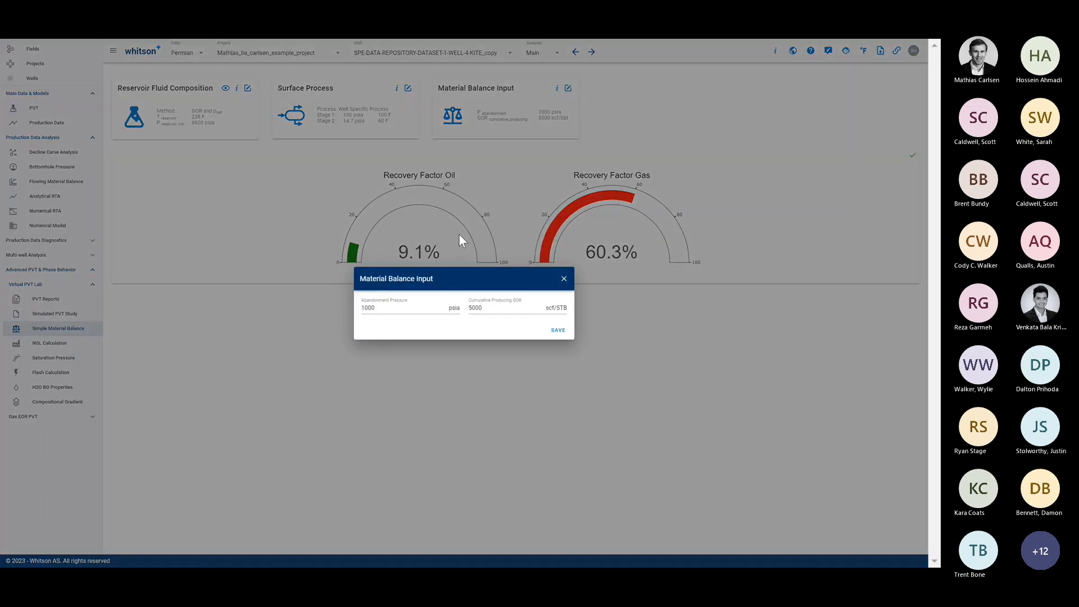
{"action": "left_click", "coordinate": [564, 279]}
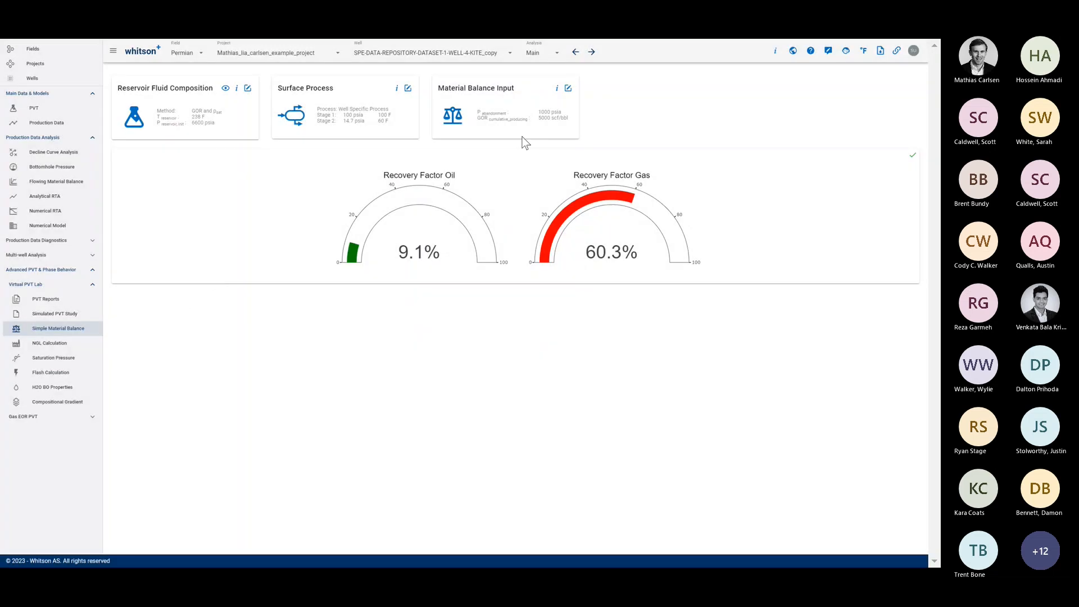
{"action": "left_click", "coordinate": [568, 88]}
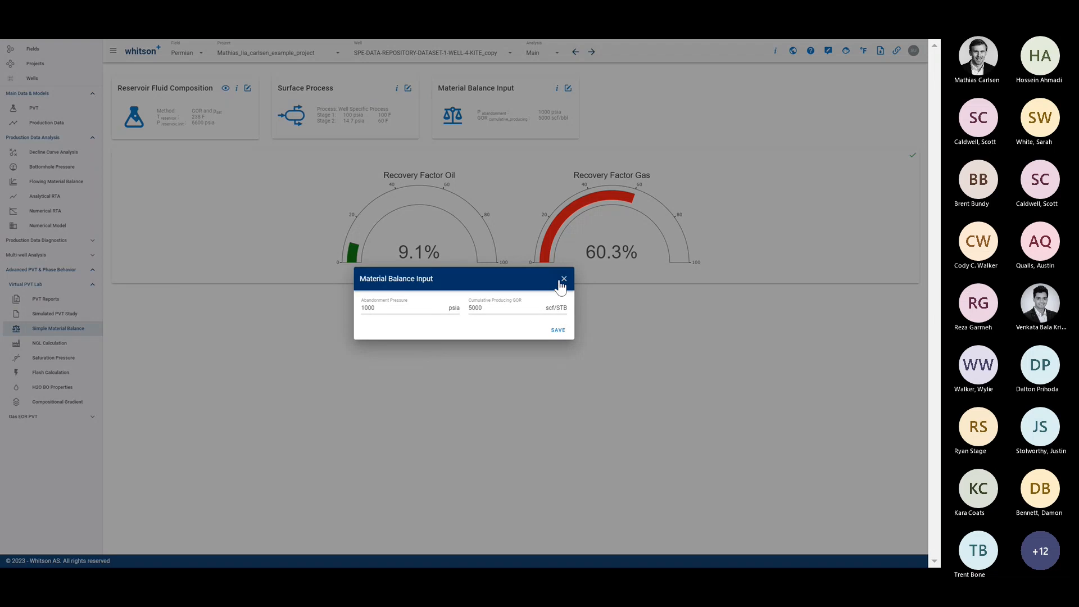
{"action": "left_click", "coordinate": [564, 280]}
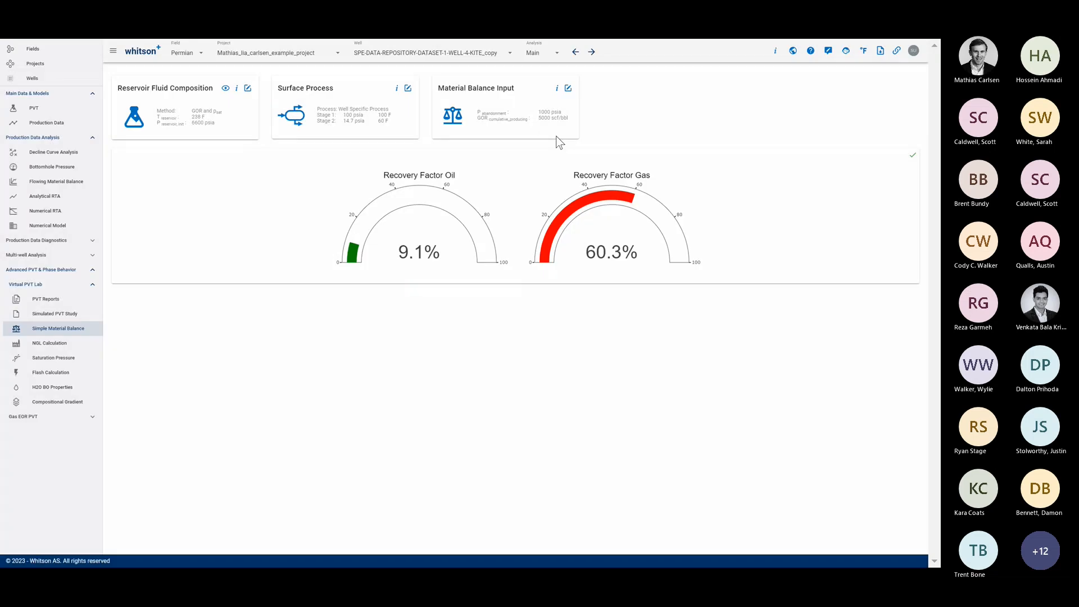
Switch between whitson+ and the slide show, preview the dry gas data slide 158, and go back to slide 157
{"action": "key", "text": "alt+Tab"}
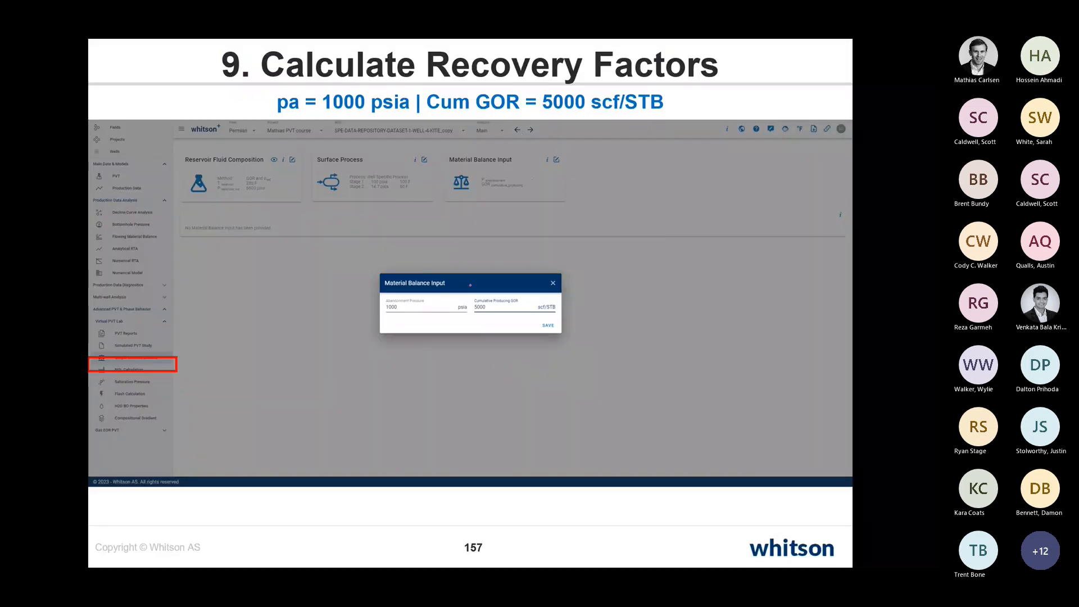
{"action": "key", "text": "alt+Tab"}
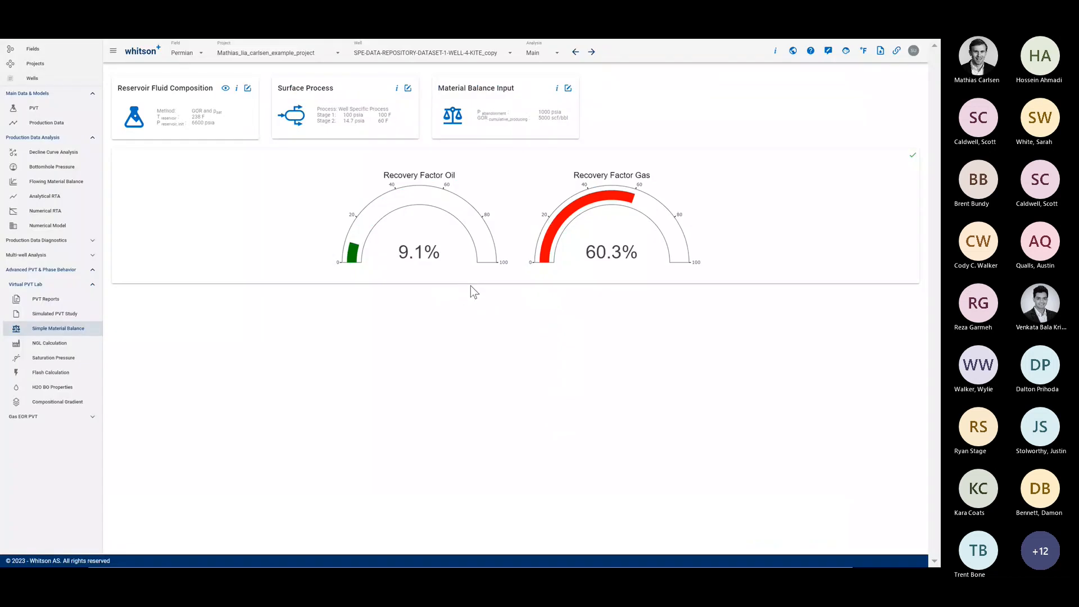
{"action": "key", "text": "alt+Tab"}
{"action": "key", "text": "alt+Tab"}
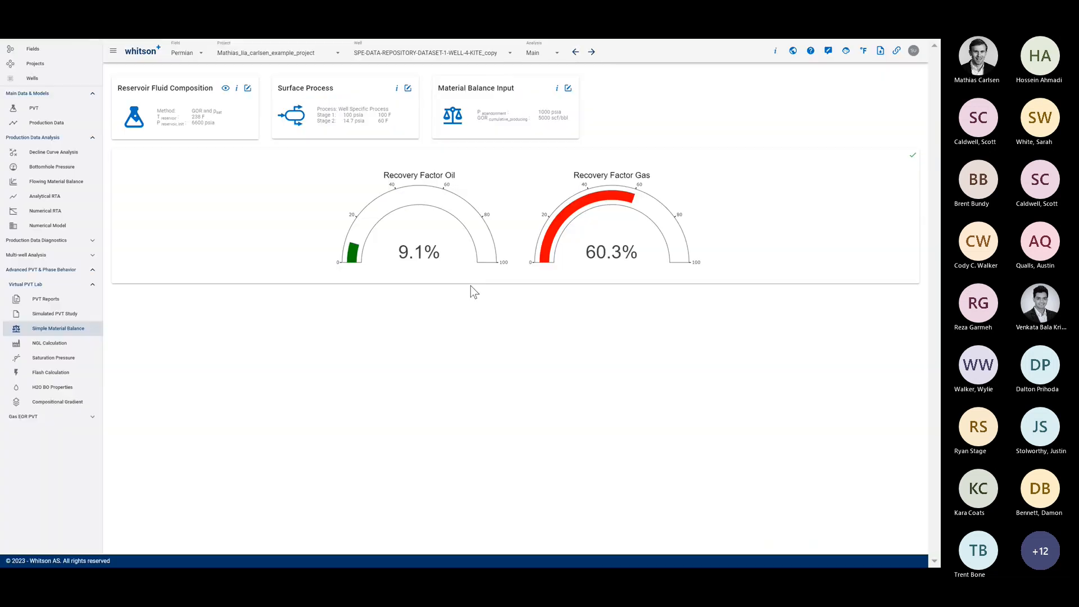
{"action": "key", "text": "alt+Tab"}
{"action": "key", "text": "Right"}
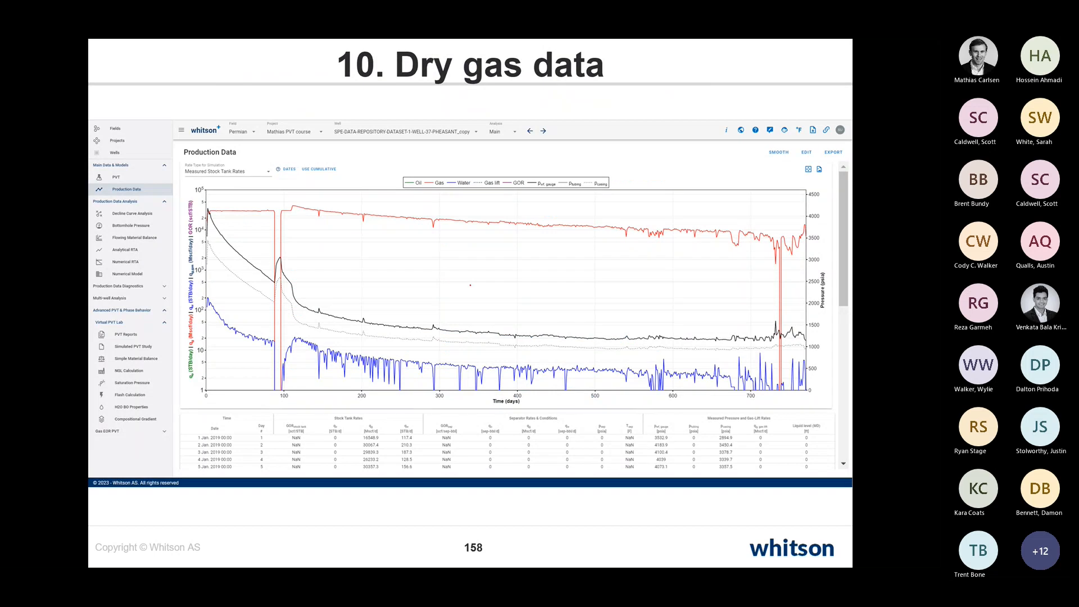
{"action": "key", "text": "Left"}
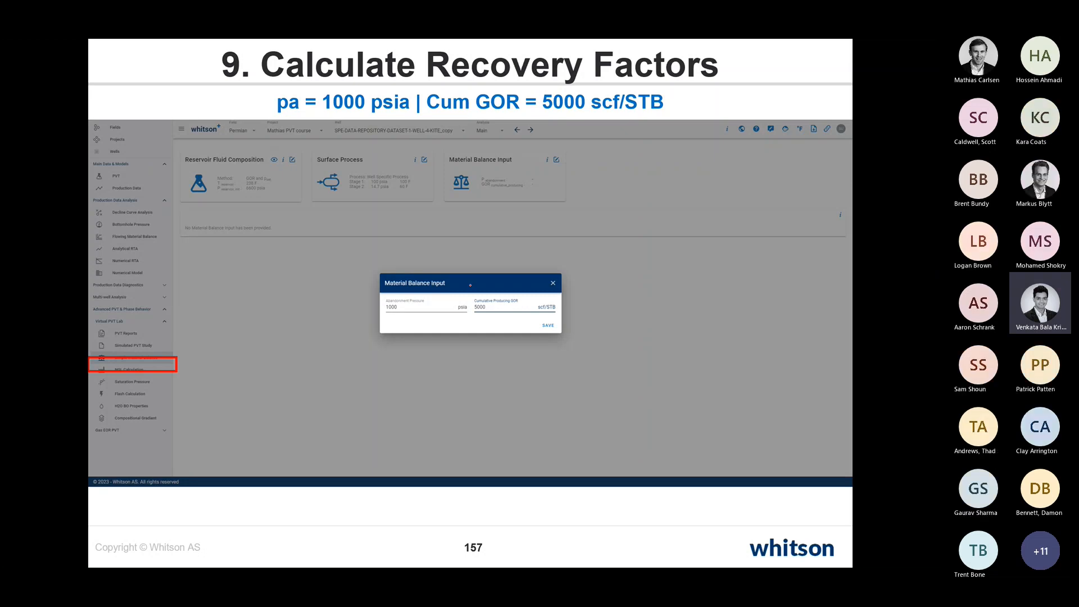
Switch to the Teams meeting to read the latest chat messages, and return to whitson+
{"action": "key", "text": "alt+Tab"}
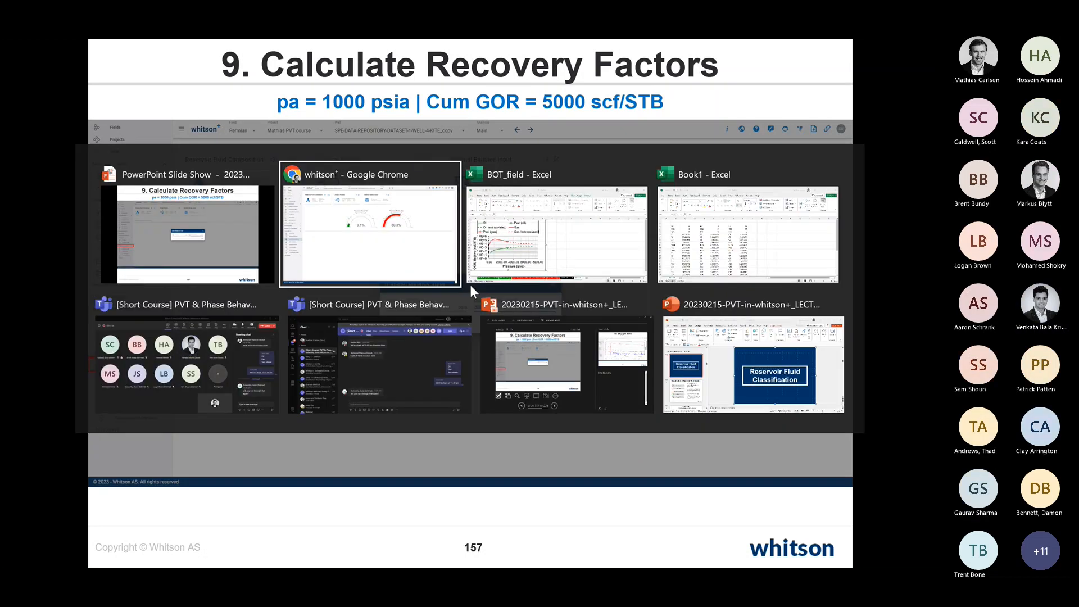
{"action": "key", "text": "alt+Tab"}
{"action": "key", "text": "alt+Tab"}
{"action": "key", "text": "alt+Tab"}
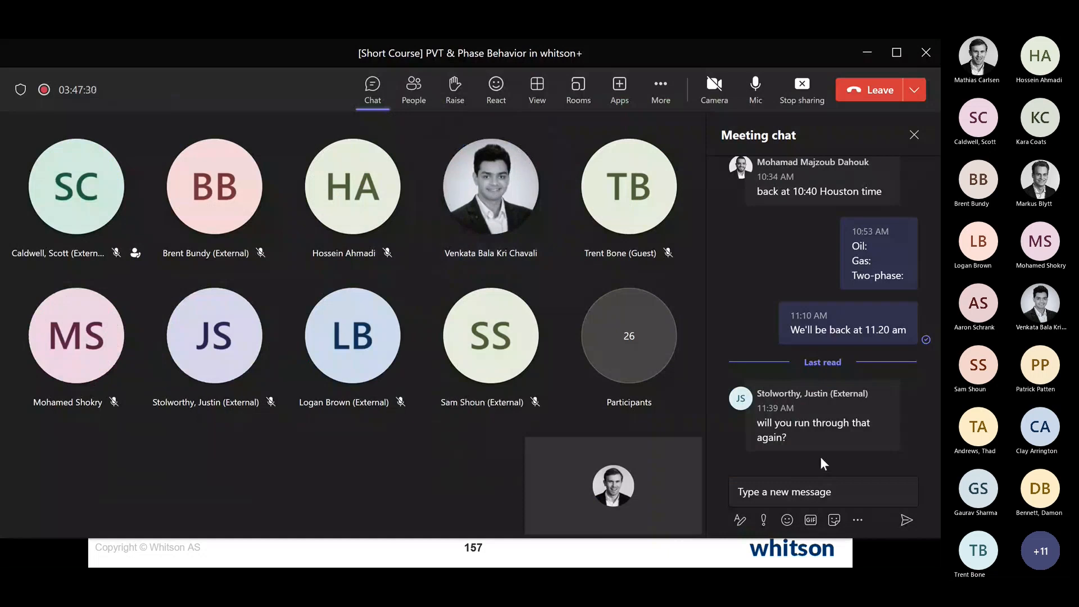
{"action": "mouse_move", "coordinate": [826, 443]}
{"action": "key", "text": "alt+Tab"}
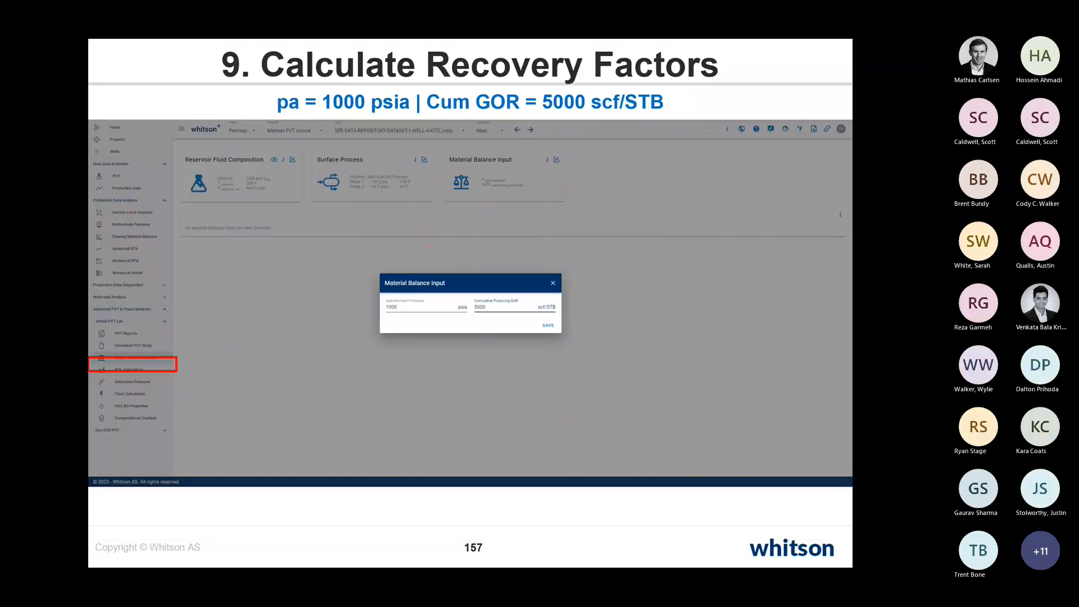
{"action": "key", "text": "alt+Tab"}
{"action": "key", "text": "alt+Tab"}
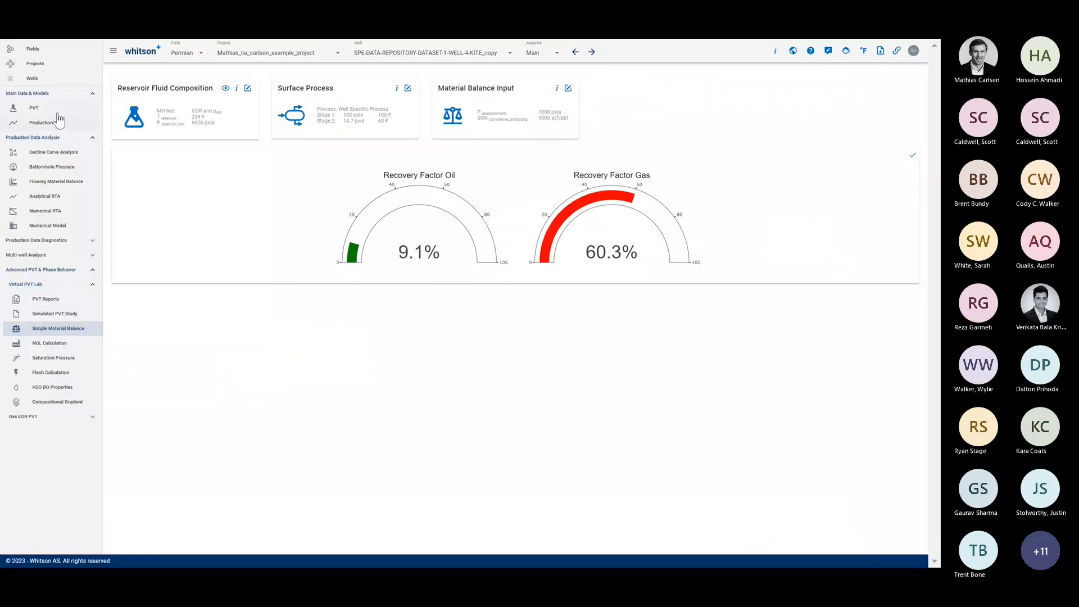
Revisit the PVT fluid definition, return to Simple Material Balance, and save its inputs again with 1000 psia and 5000 scf/STB
{"action": "left_click", "coordinate": [55, 111]}
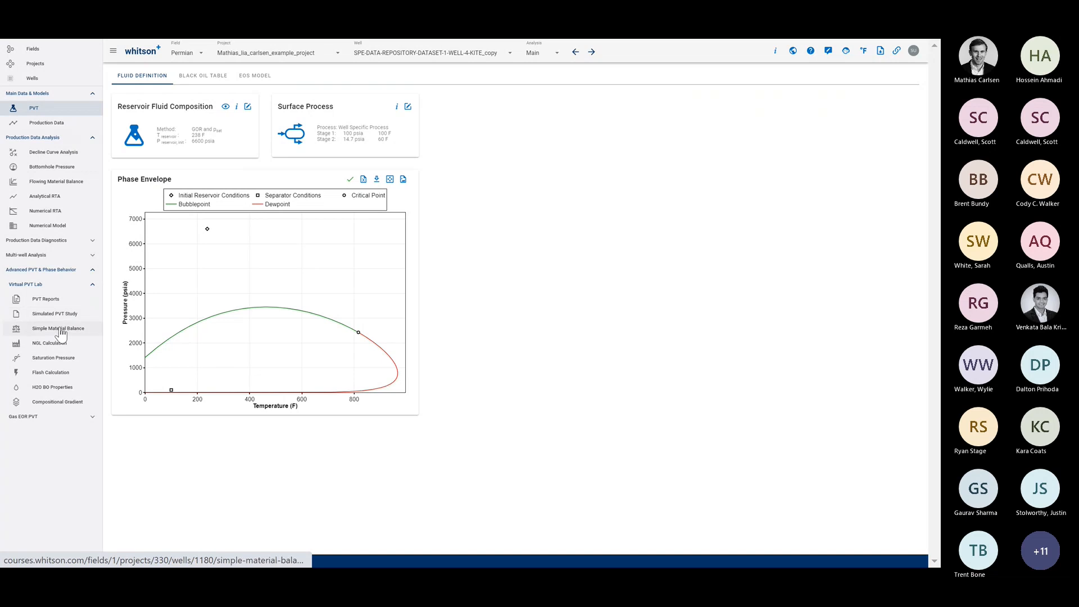
{"action": "scroll", "coordinate": [62, 335], "scroll_direction": "up", "scroll_amount": 4}
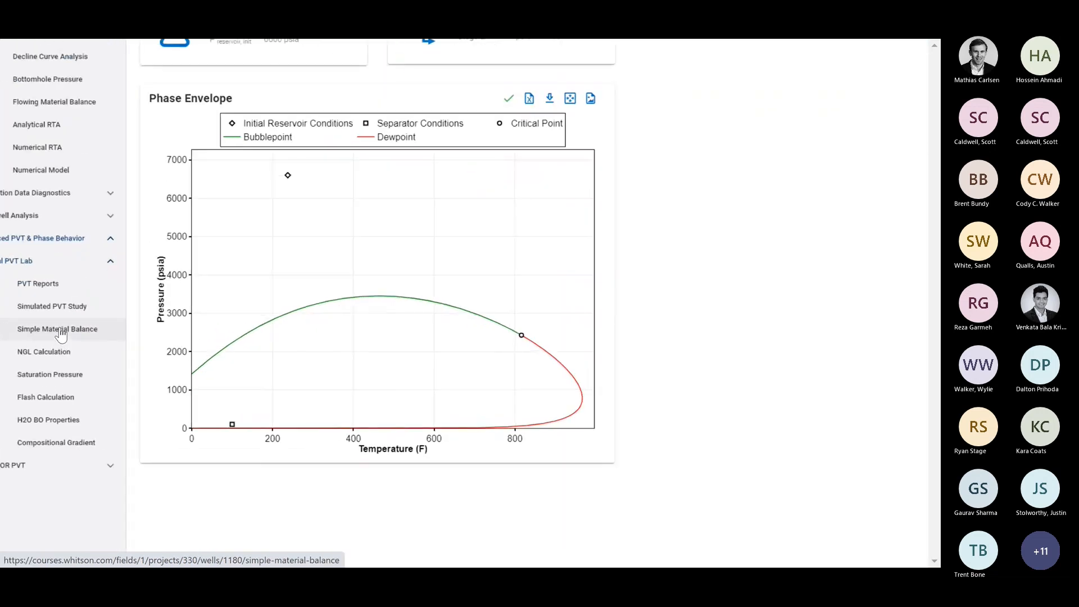
{"action": "scroll", "coordinate": [62, 335], "scroll_direction": "down", "scroll_amount": 1}
{"action": "scroll", "coordinate": [61, 335], "scroll_direction": "down", "scroll_amount": 3}
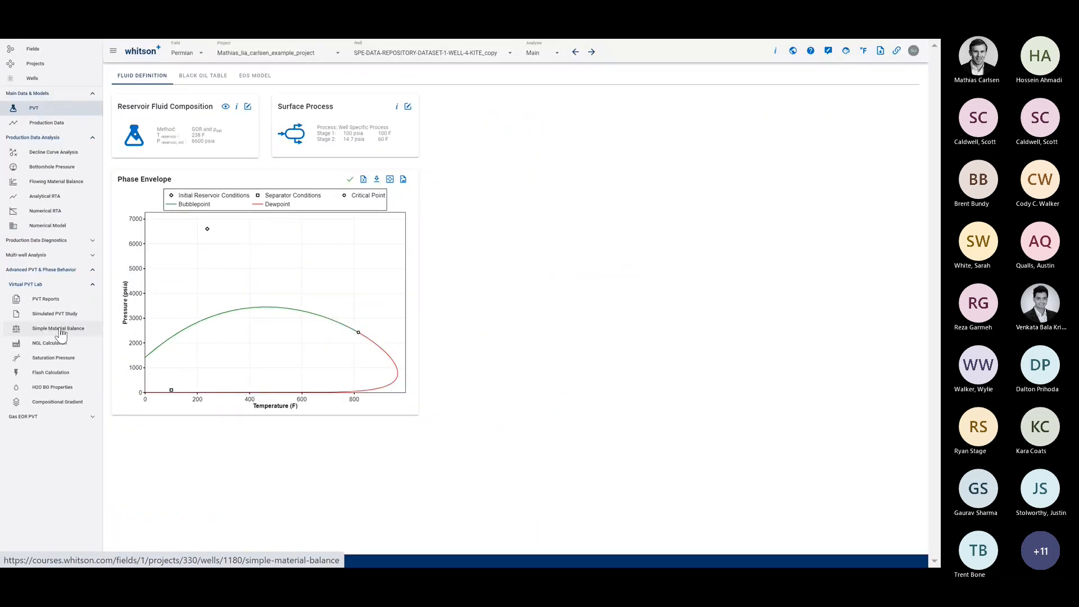
{"action": "left_click", "coordinate": [61, 331]}
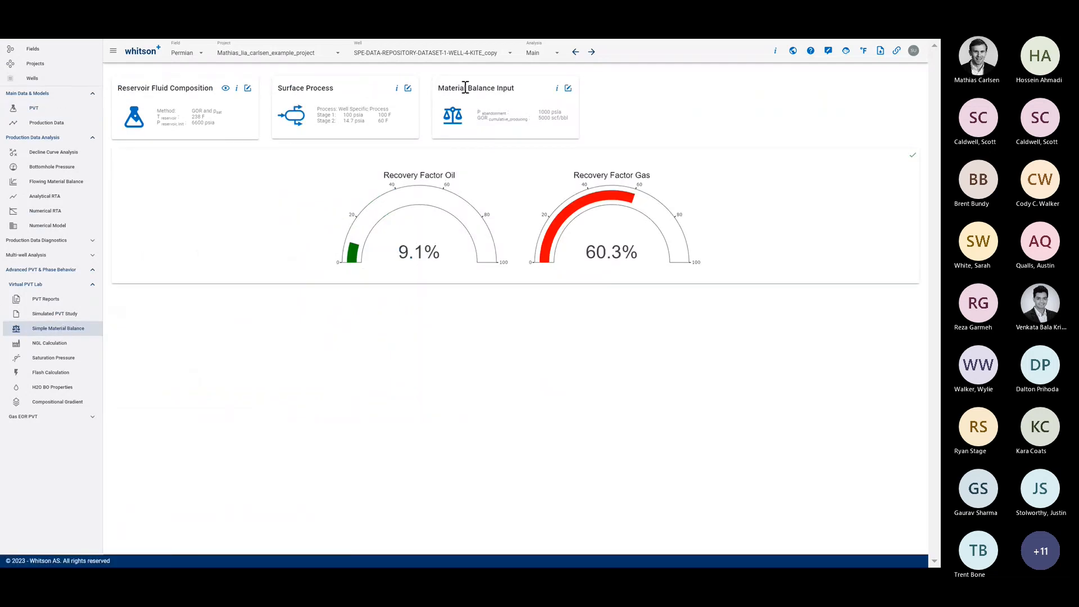
{"action": "left_click", "coordinate": [567, 92]}
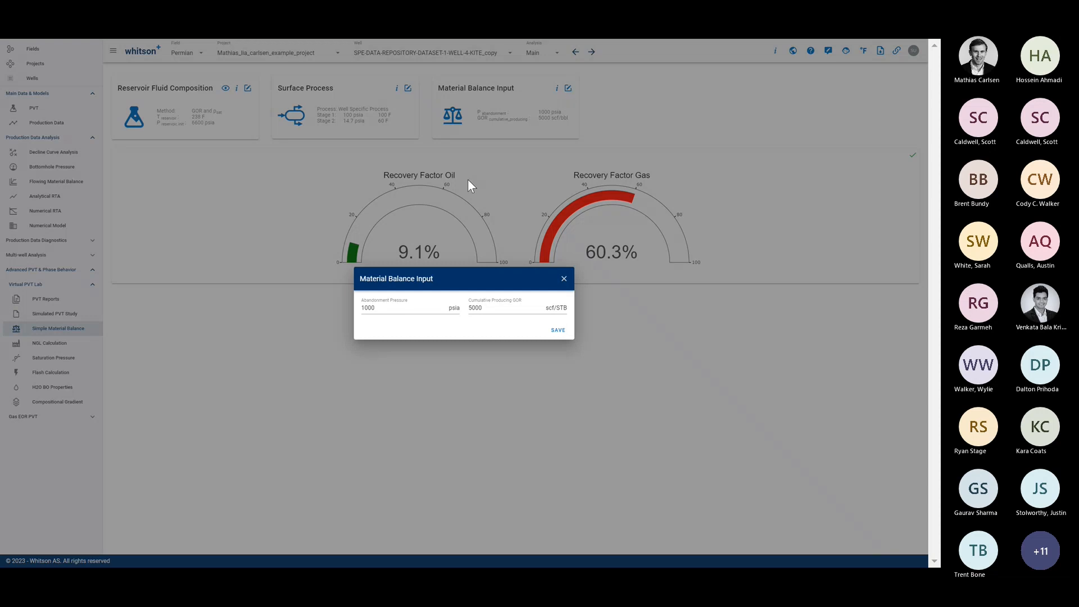
{"action": "left_click", "coordinate": [400, 307]}
{"action": "left_click", "coordinate": [493, 309]}
{"action": "left_click", "coordinate": [559, 330]}
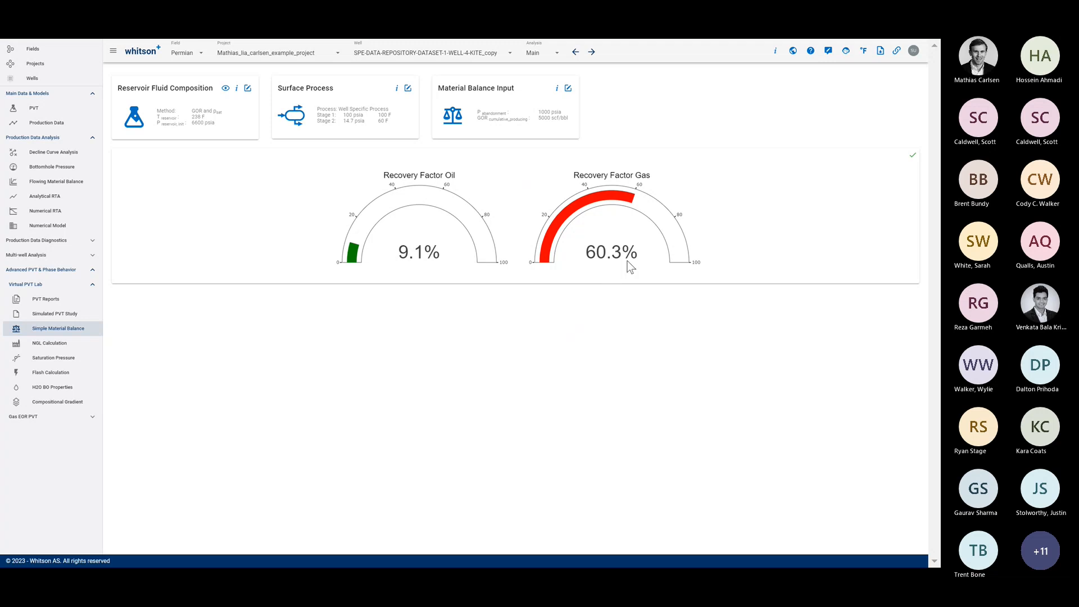
Check the Teams meeting chat for new questions and return to the recovery factor results in whitson+
{"action": "key", "text": "alt+Tab"}
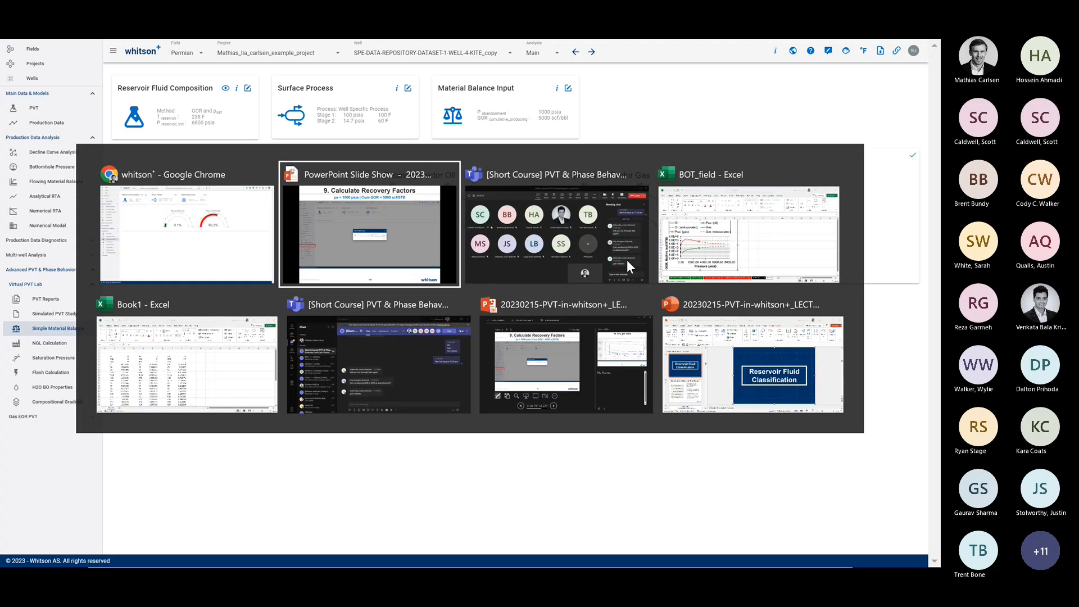
{"action": "left_click", "coordinate": [626, 259]}
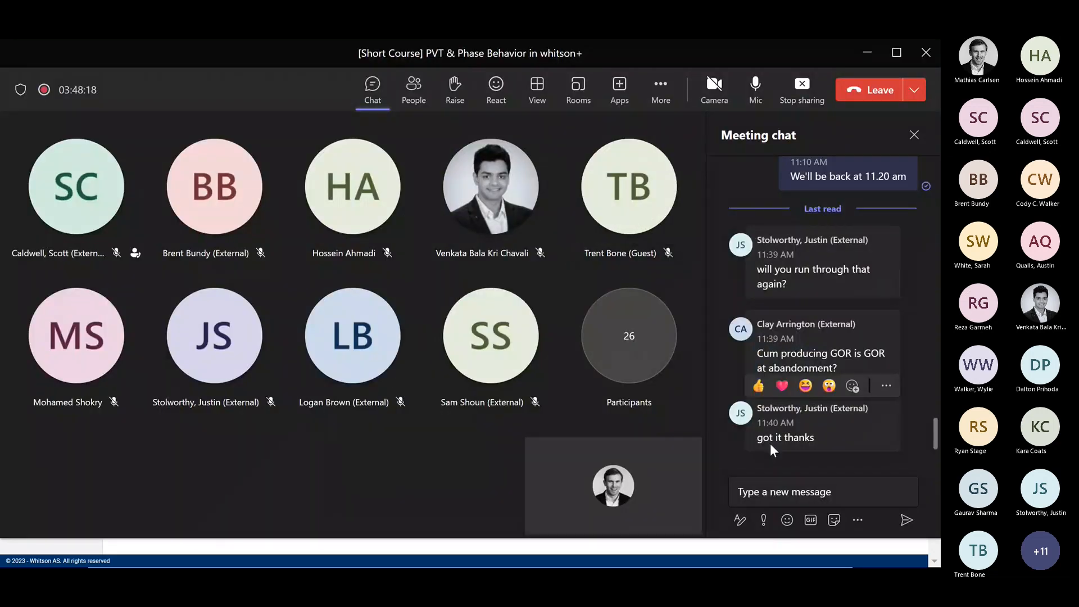
{"action": "key", "text": "alt+Tab"}
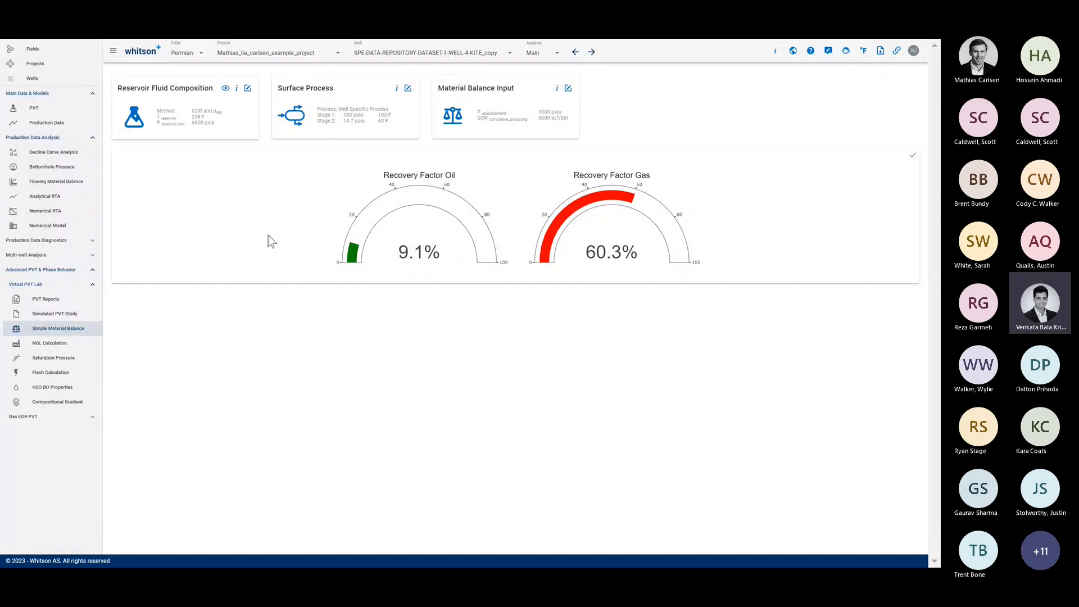
{"action": "key", "text": "alt+Tab"}
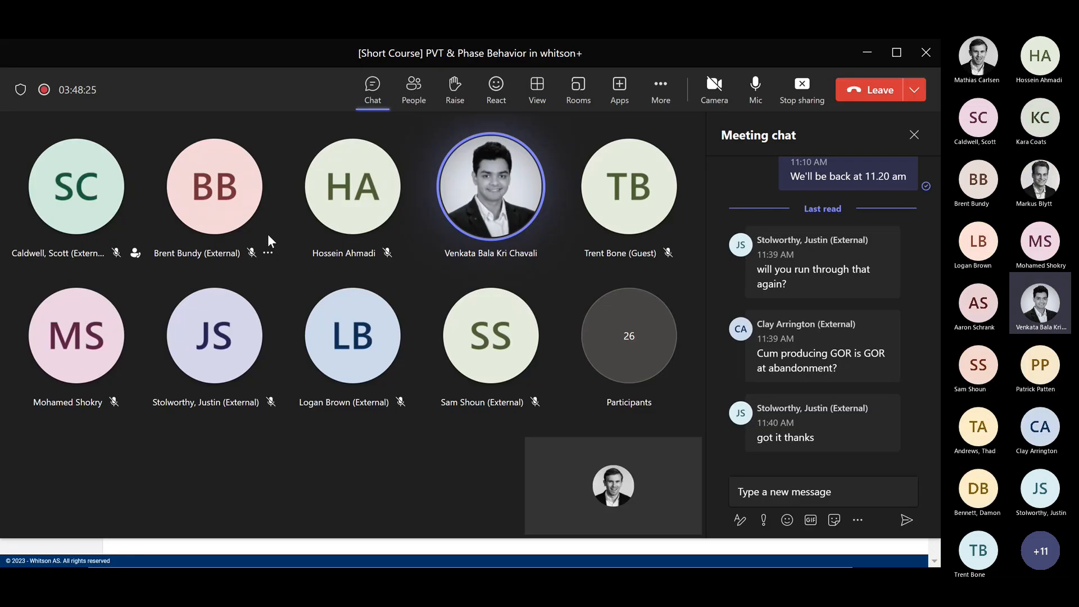
{"action": "key", "text": "alt+Tab"}
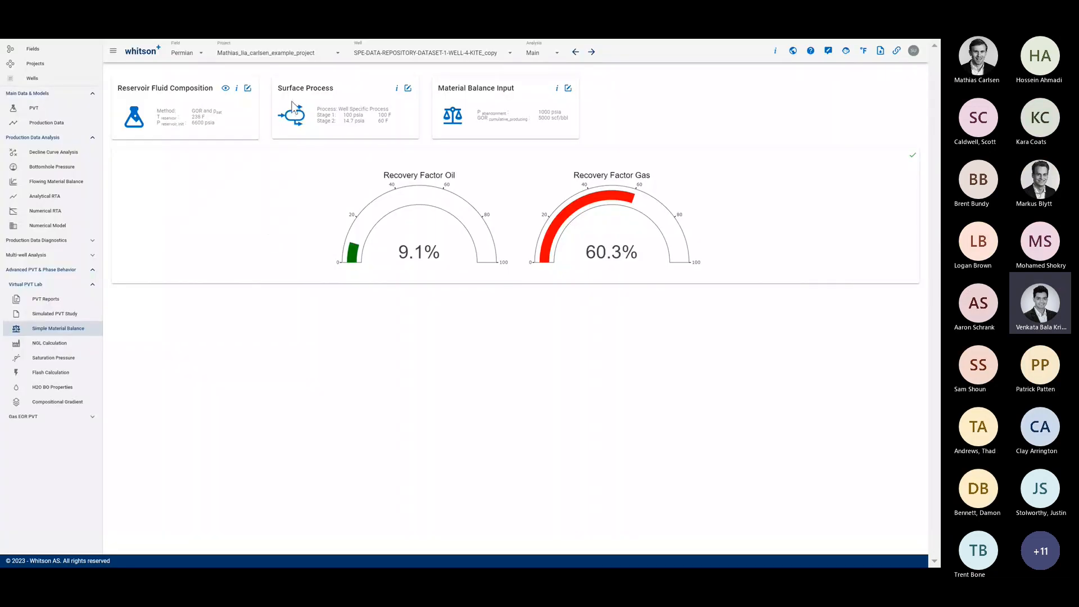
Reopen the material balance inputs, check them against slide 157, and close them in whitson+ without changes
{"action": "left_click", "coordinate": [568, 89]}
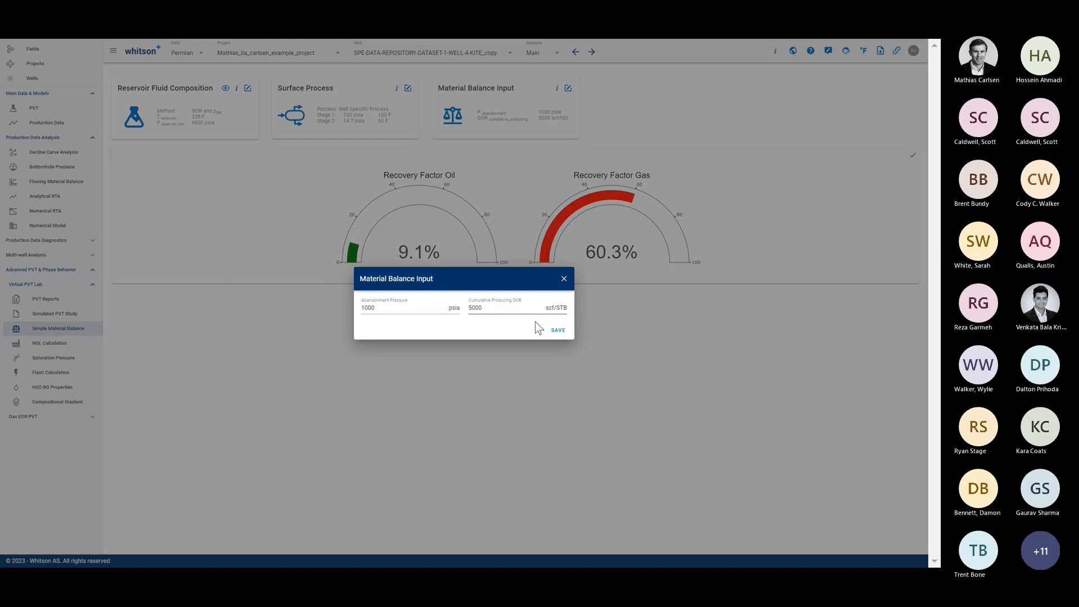
{"action": "key", "text": "alt+Tab"}
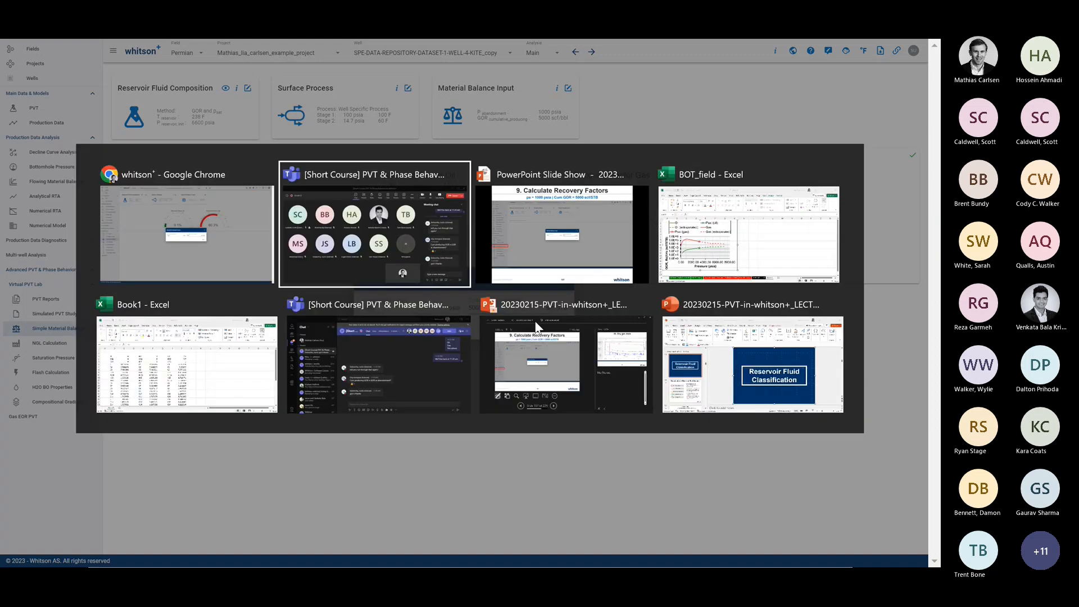
{"action": "key", "text": "Tab"}
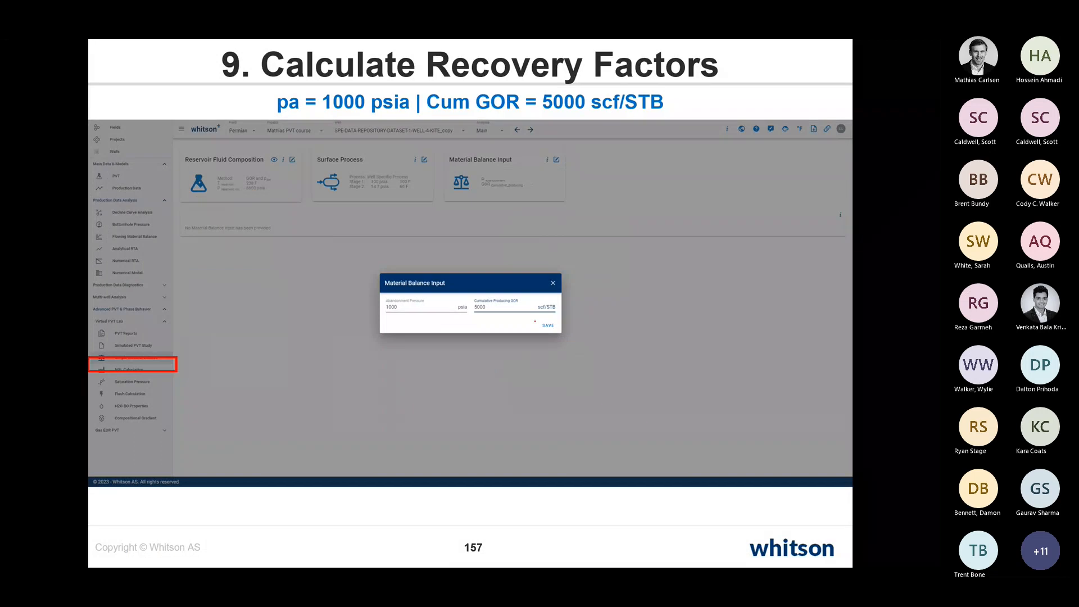
{"action": "key", "text": "alt+Tab"}
{"action": "left_click", "coordinate": [563, 279]}
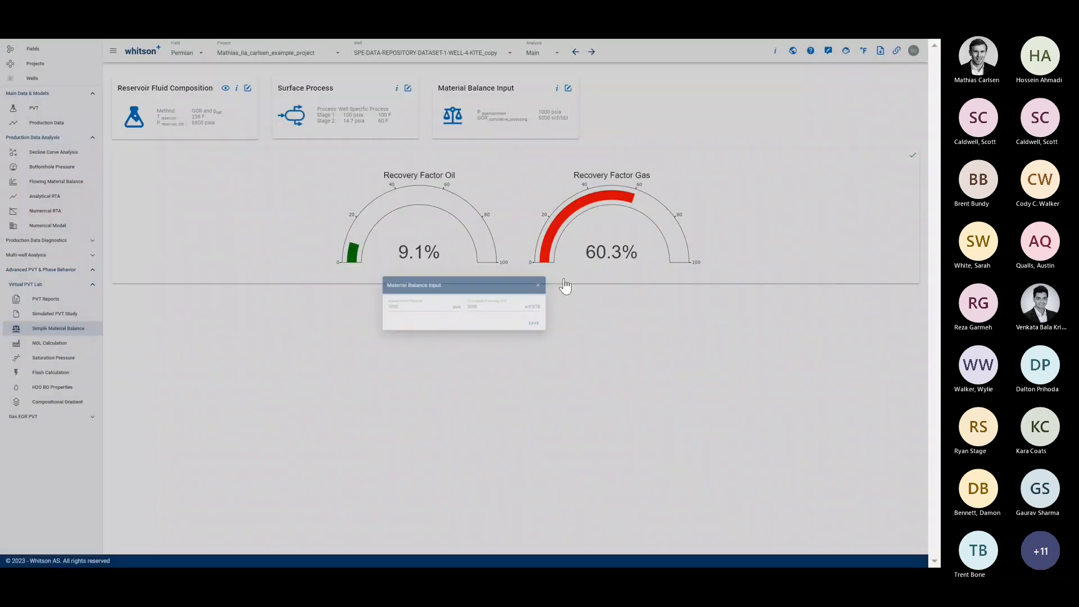
Show the well's black oil table on the PVT page
{"action": "left_click", "coordinate": [87, 113]}
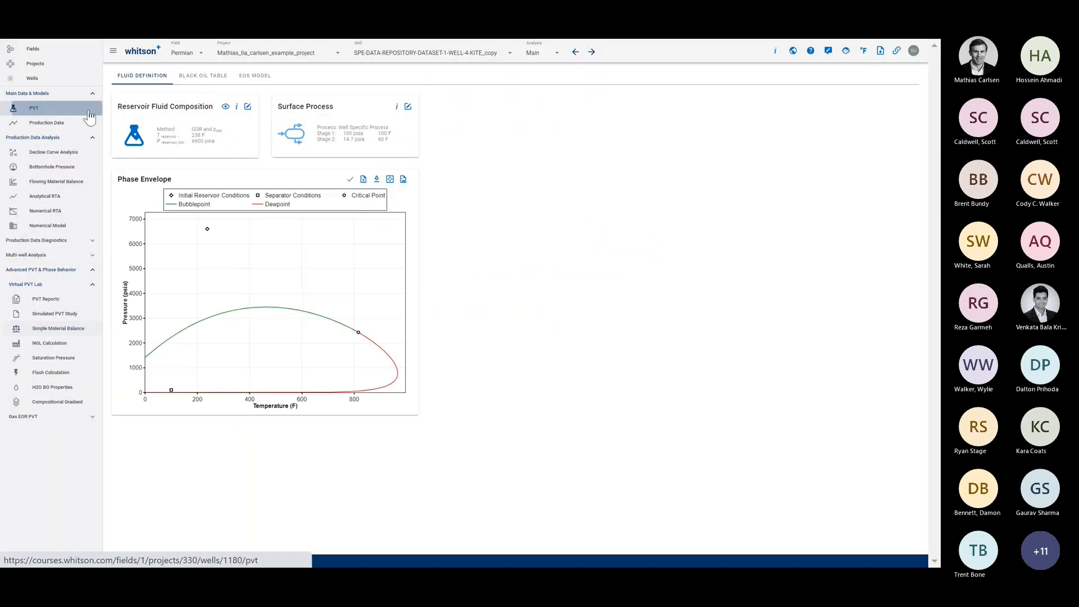
{"action": "left_click", "coordinate": [196, 78]}
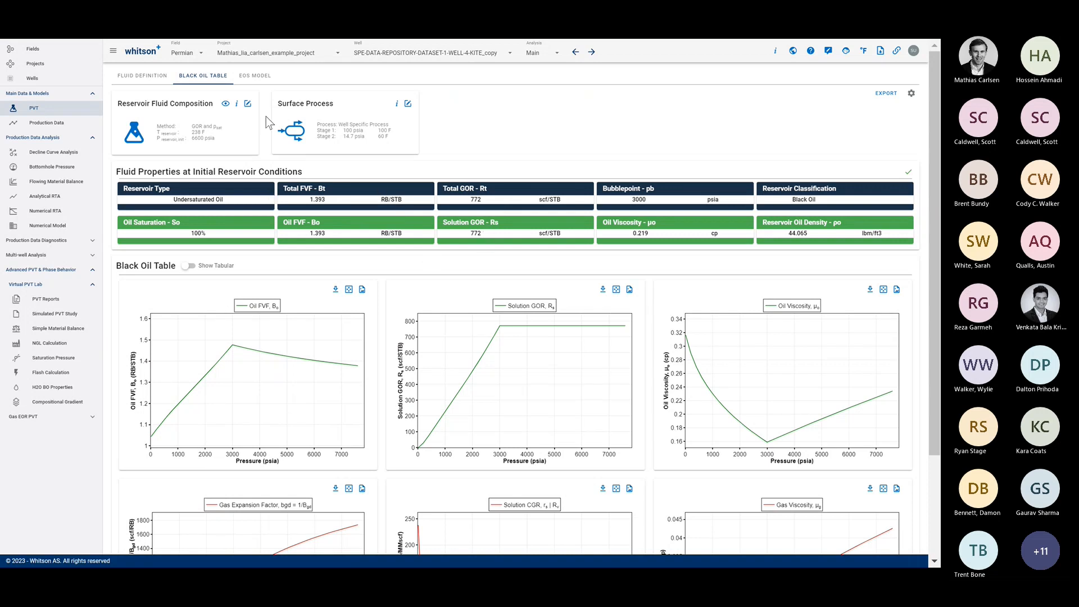
Set the reservoir pressure to 2500 psia in the reservoir fluid composition, save it, and show the phase envelope
{"action": "left_click", "coordinate": [247, 103]}
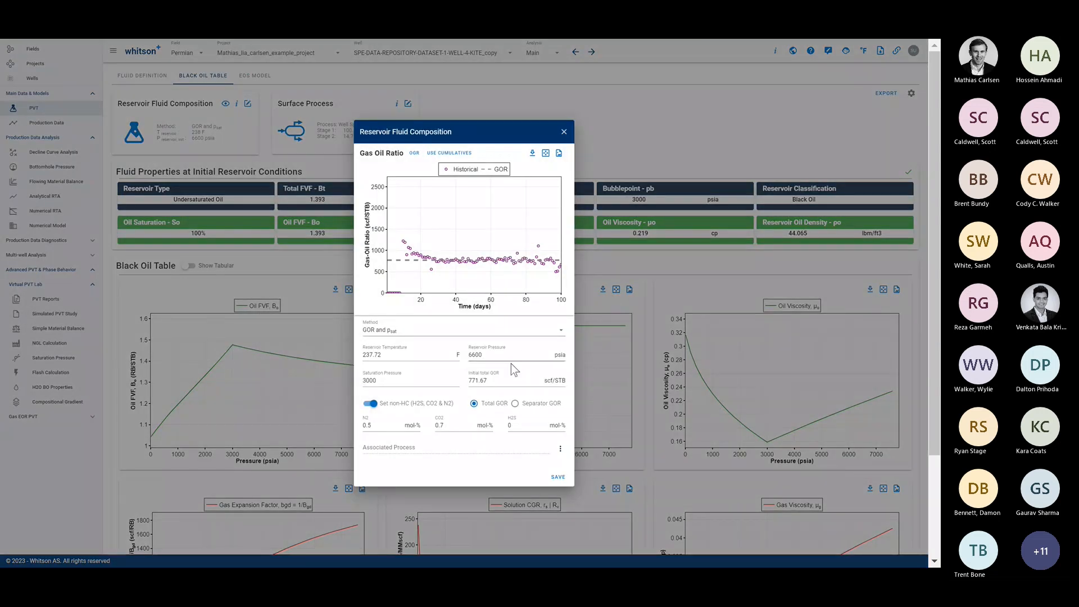
{"action": "double_click", "coordinate": [471, 357]}
{"action": "type", "text": "2500"}
{"action": "left_click", "coordinate": [559, 478]}
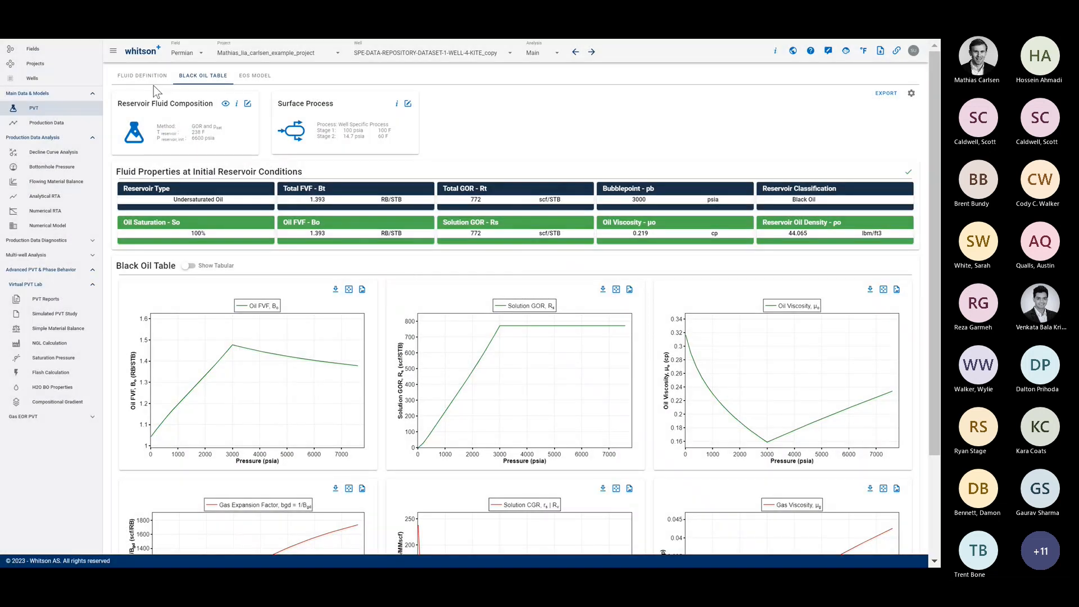
{"action": "left_click", "coordinate": [143, 75]}
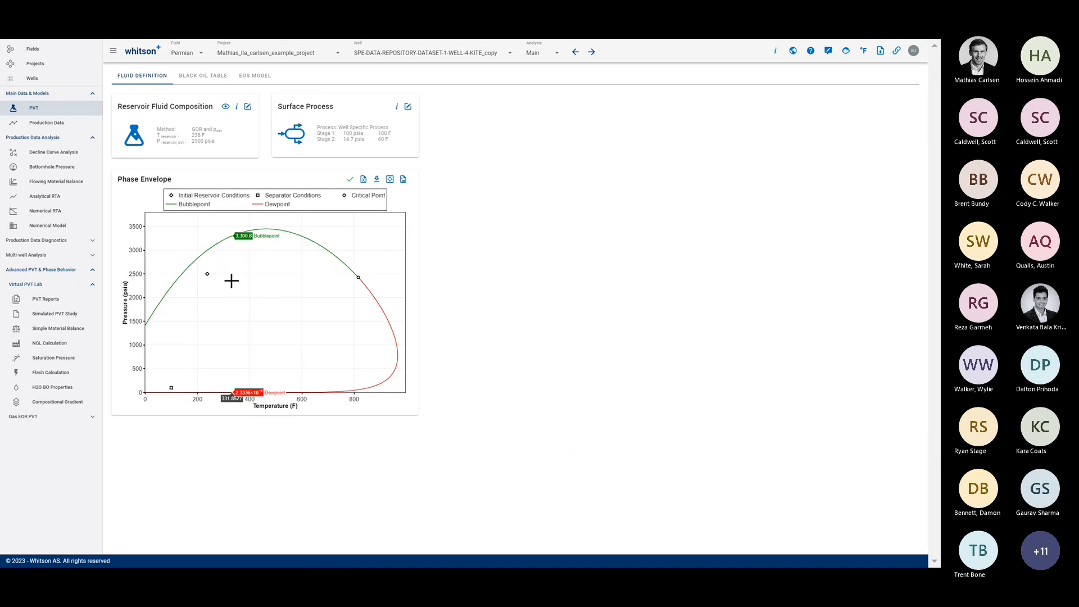
Check the total FVF and total GOR at initial reservoir conditions in the black oil table
{"action": "left_click", "coordinate": [214, 83]}
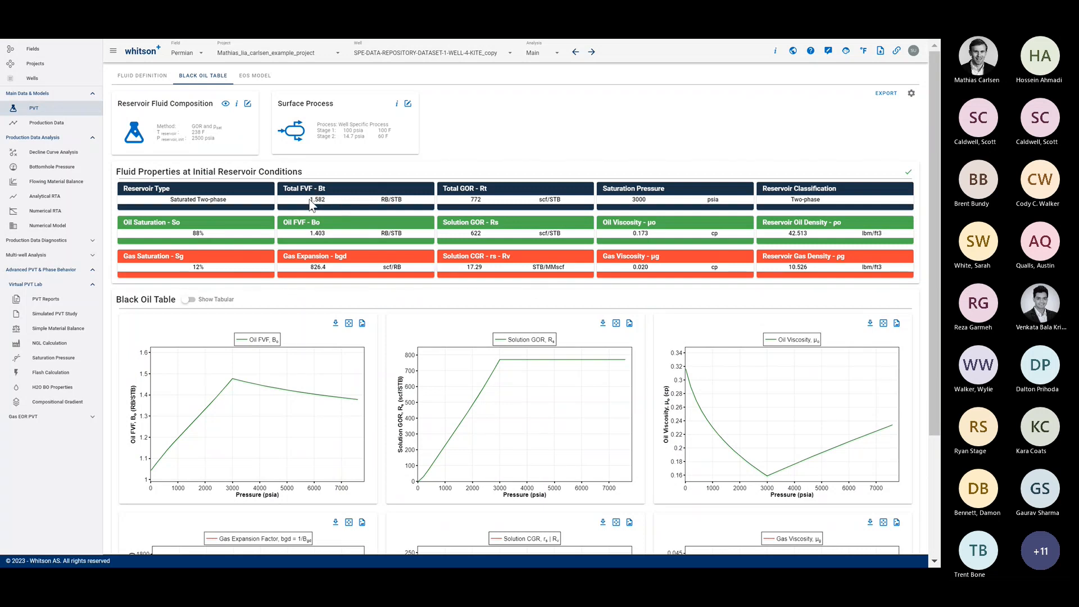
{"action": "left_click_drag", "start_coordinate": [310, 204], "coordinate": [329, 205]}
{"action": "left_click_drag", "start_coordinate": [470, 204], "coordinate": [481, 206]}
Define the reservoir fluid by GOR with an initial total GOR of 10000 scf/STB, save it, and check the total FVF
{"action": "left_click", "coordinate": [248, 105]}
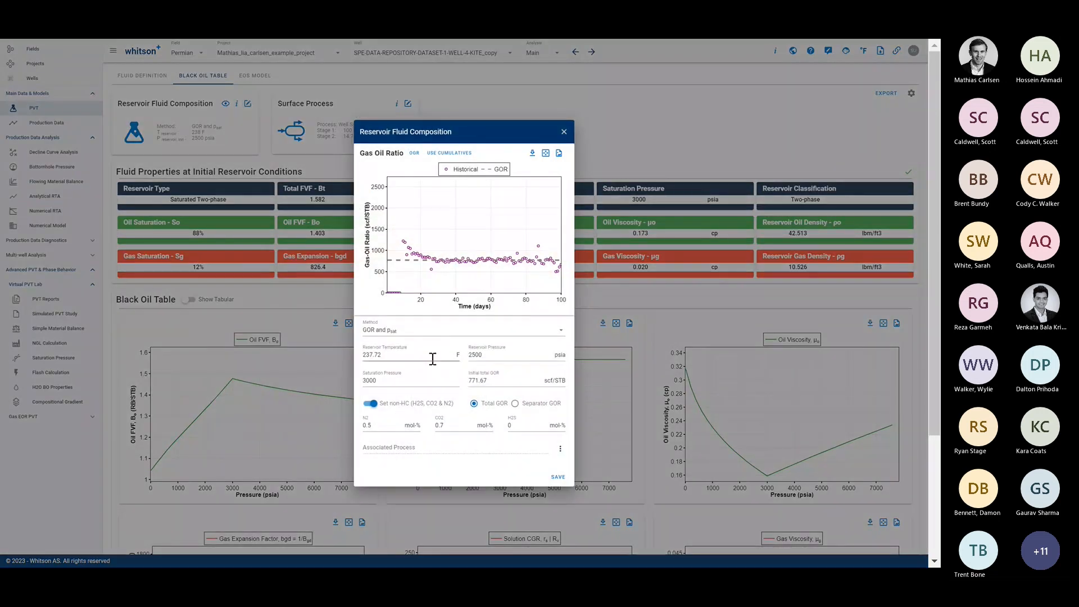
{"action": "left_click", "coordinate": [425, 340]}
{"action": "left_click", "coordinate": [416, 348]}
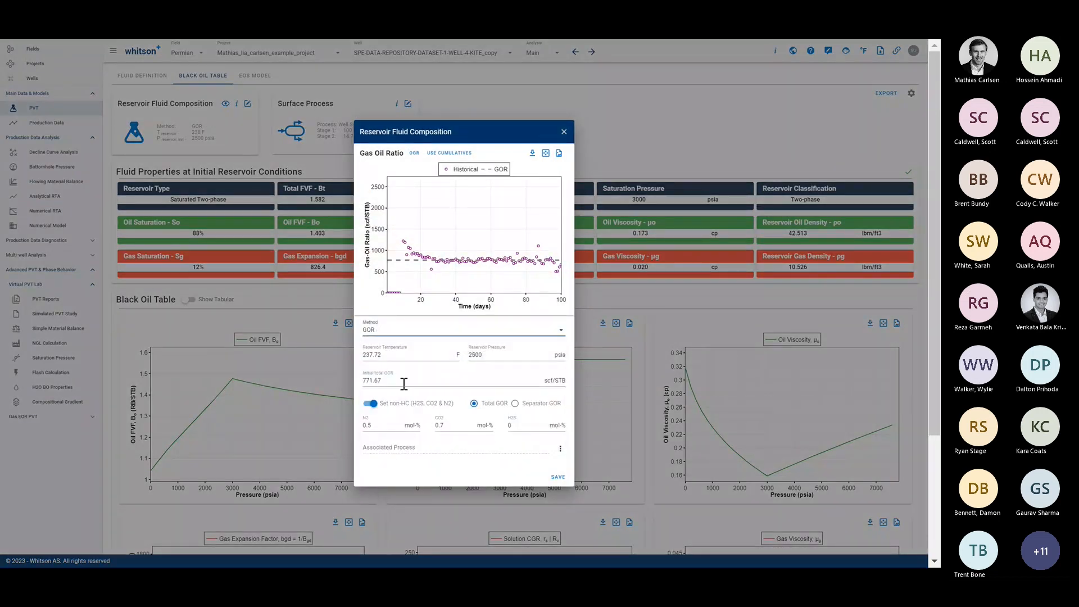
{"action": "left_click", "coordinate": [399, 376]}
{"action": "key", "text": "ctrl+a"}
{"action": "type", "text": "10000"}
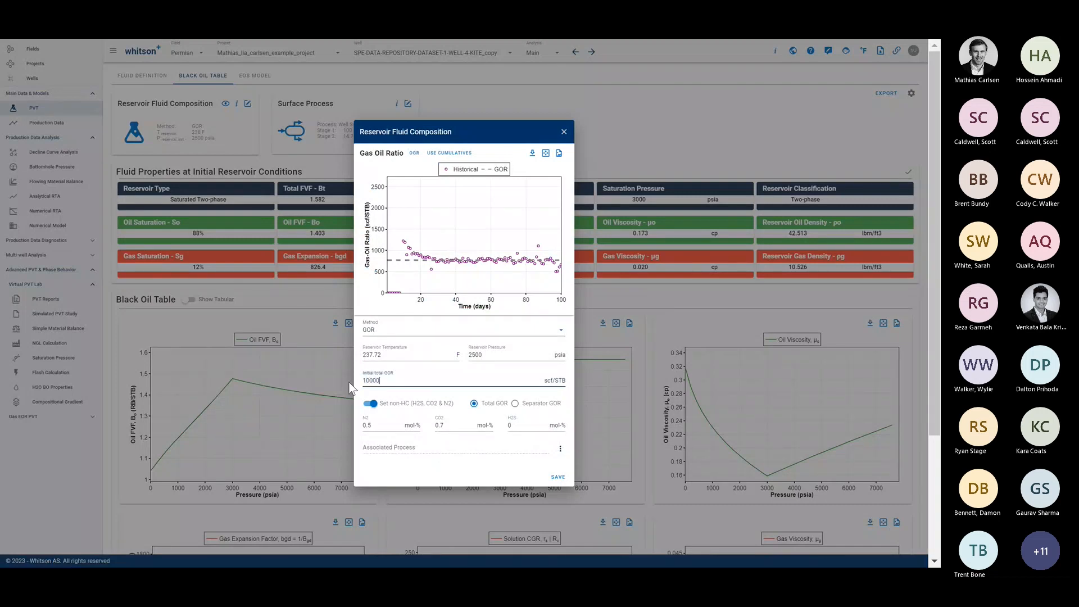
{"action": "left_click", "coordinate": [558, 477]}
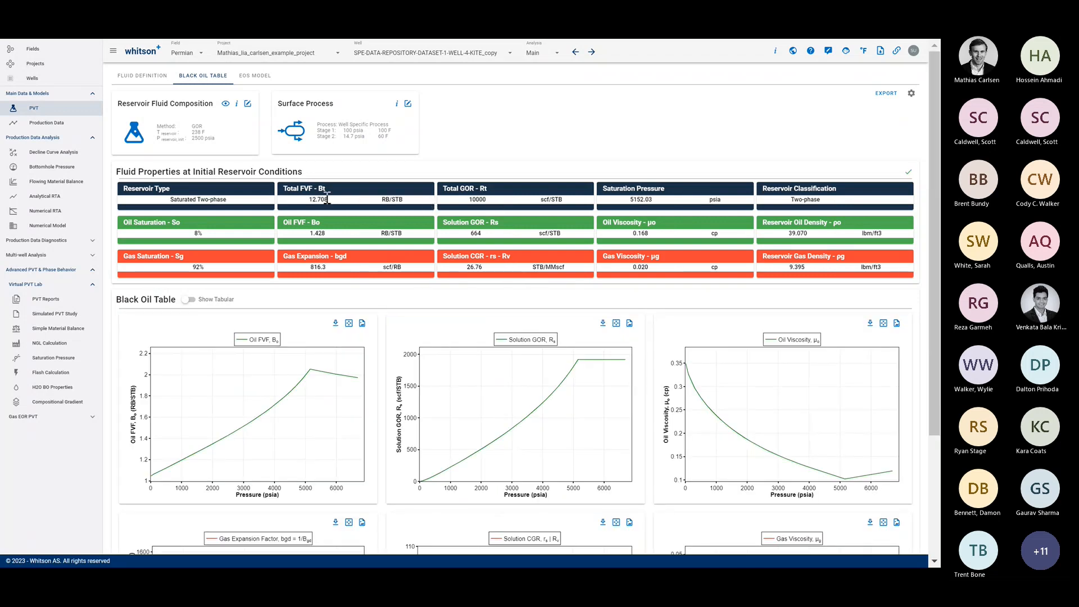
{"action": "left_click_drag", "start_coordinate": [331, 200], "coordinate": [310, 201]}
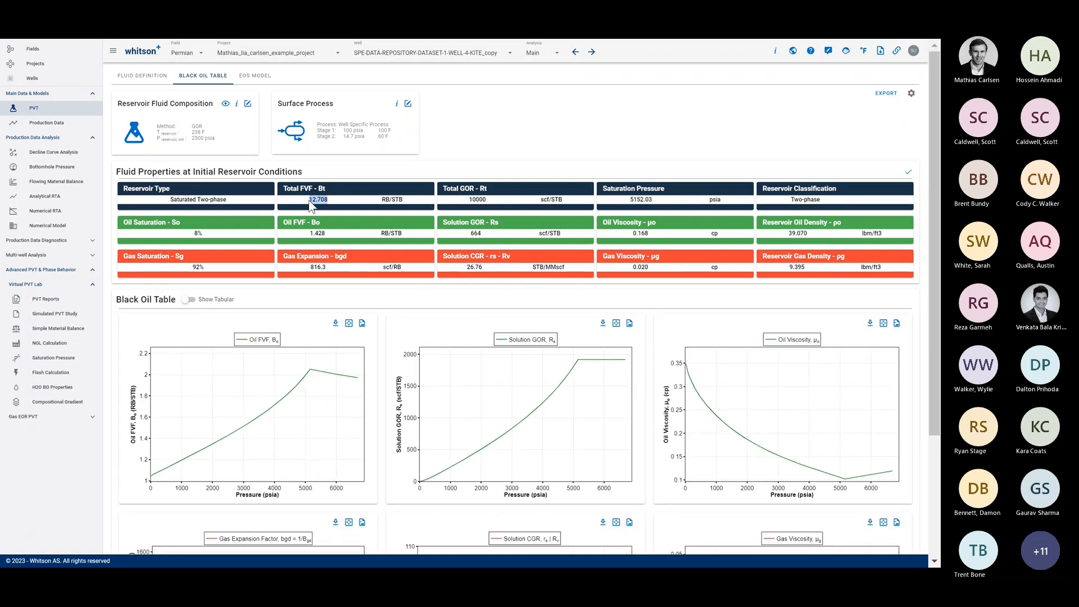
{"action": "left_click", "coordinate": [247, 104]}
{"action": "double_click", "coordinate": [464, 349]}
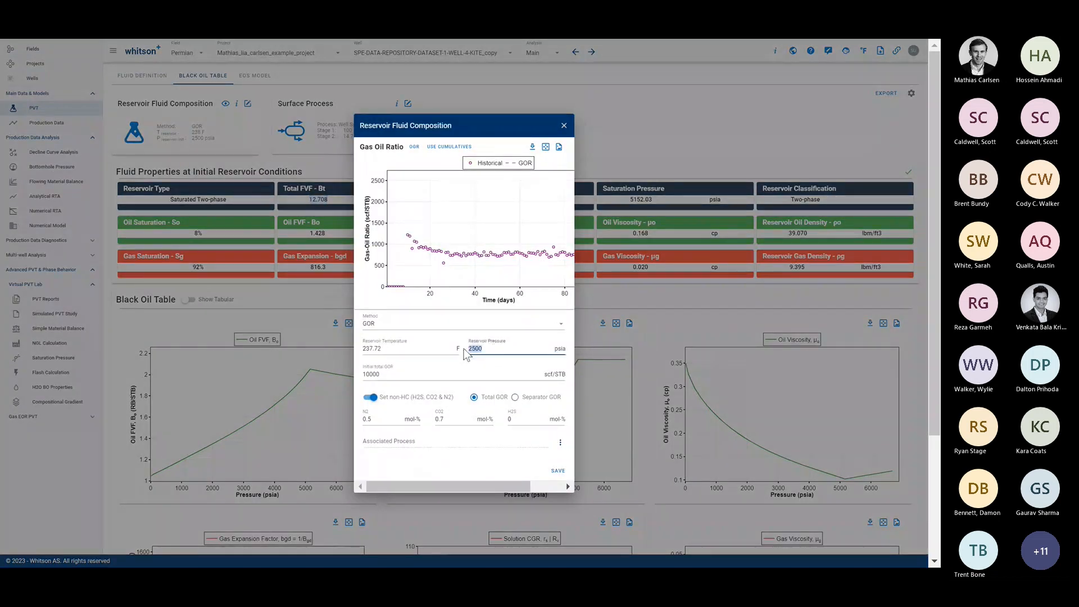
{"action": "type", "text": "8000"}
{"action": "left_click", "coordinate": [558, 470]}
{"action": "left_click", "coordinate": [561, 335]}
{"action": "left_click", "coordinate": [564, 126]}
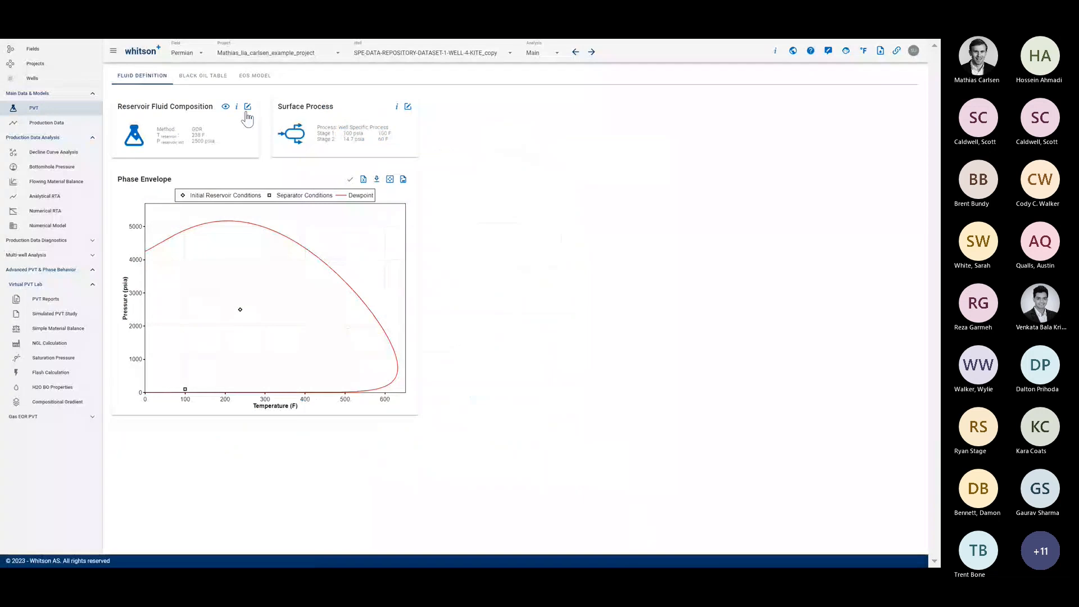
Set the reservoir pressure to 8000 psia in the reservoir fluid composition and save the fluid definition
{"action": "left_click", "coordinate": [247, 108]}
{"action": "left_click", "coordinate": [404, 353]}
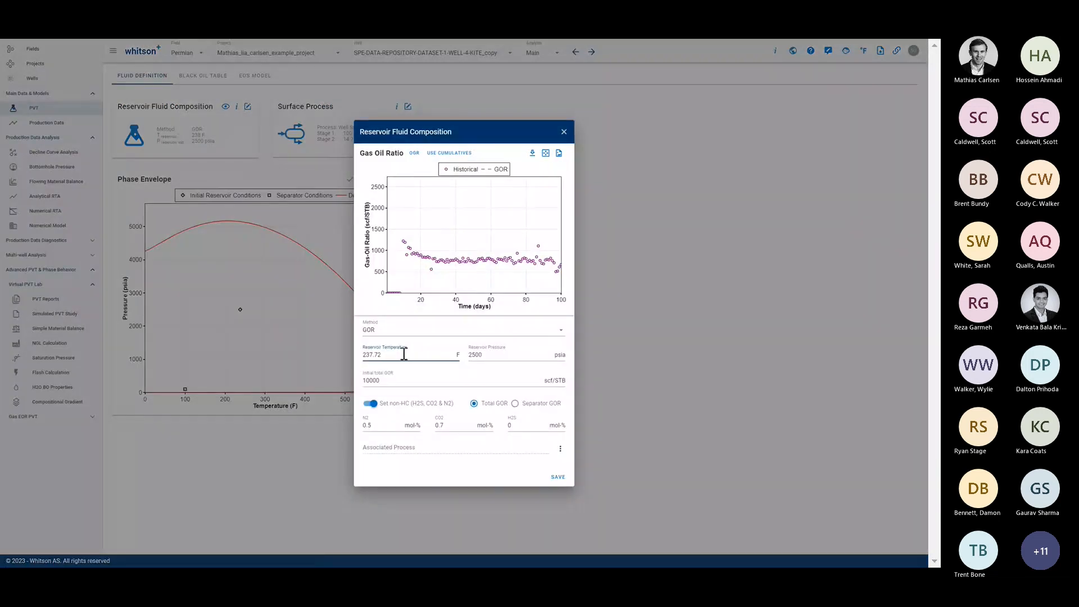
{"action": "key", "text": "Tab"}
{"action": "type", "text": "8"}
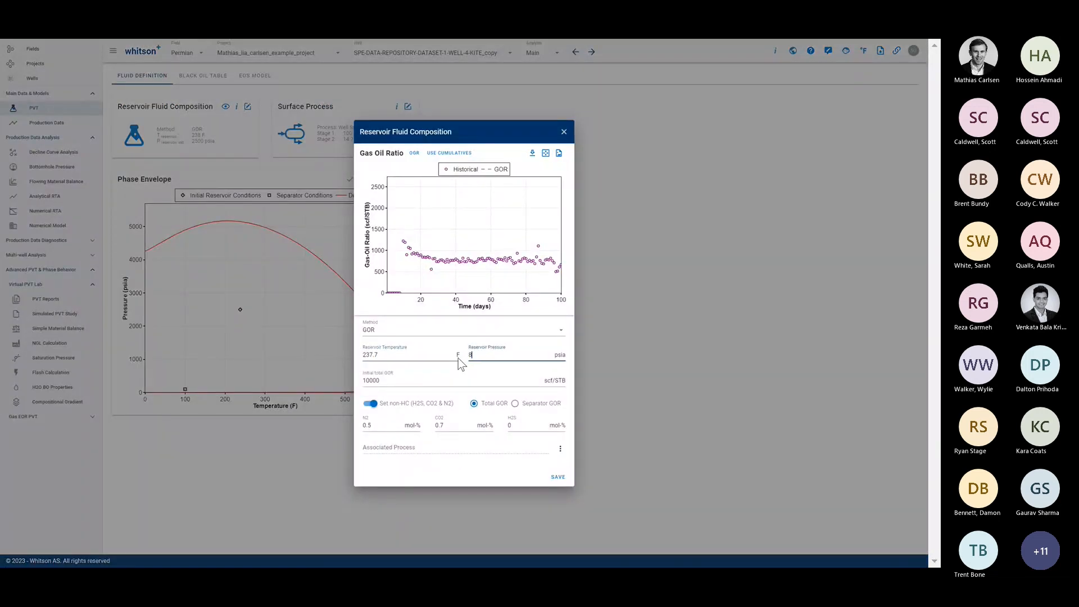
{"action": "type", "text": "000"}
{"action": "left_click", "coordinate": [558, 477]}
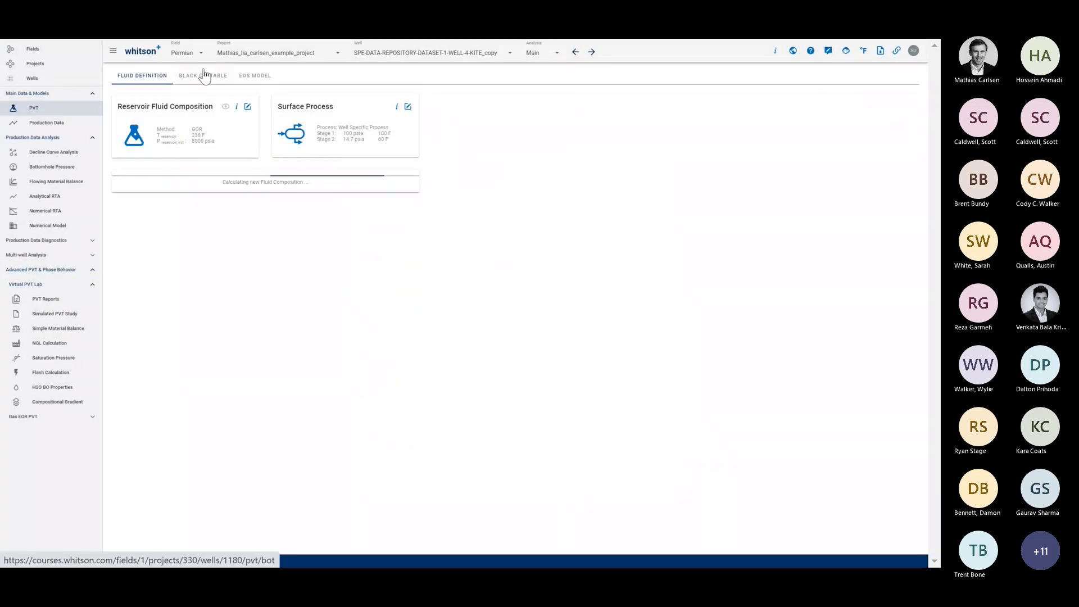
Review the black oil table for the 8000 psia case, checking its total FVF and total GOR
{"action": "left_click", "coordinate": [203, 75]}
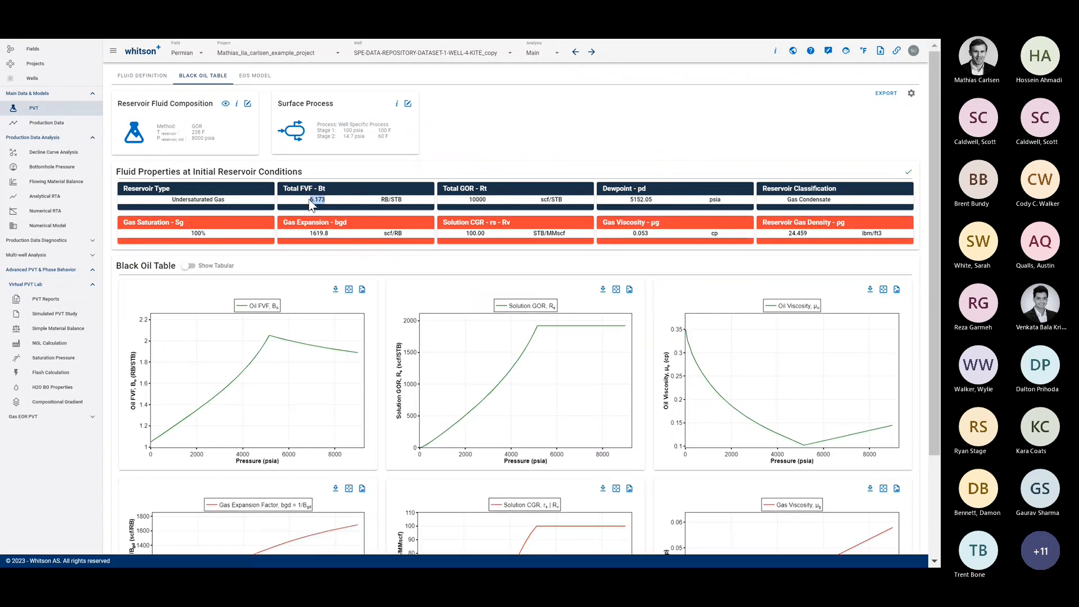
{"action": "double_click", "coordinate": [325, 199]}
{"action": "left_click", "coordinate": [482, 202]}
Export the data of well SPE-DATA-REPOSITORY-DATASET-1-WELL-4-KITE_copy from the well overview to an Excel workbook on the Desktop
{"action": "left_click", "coordinate": [46, 79]}
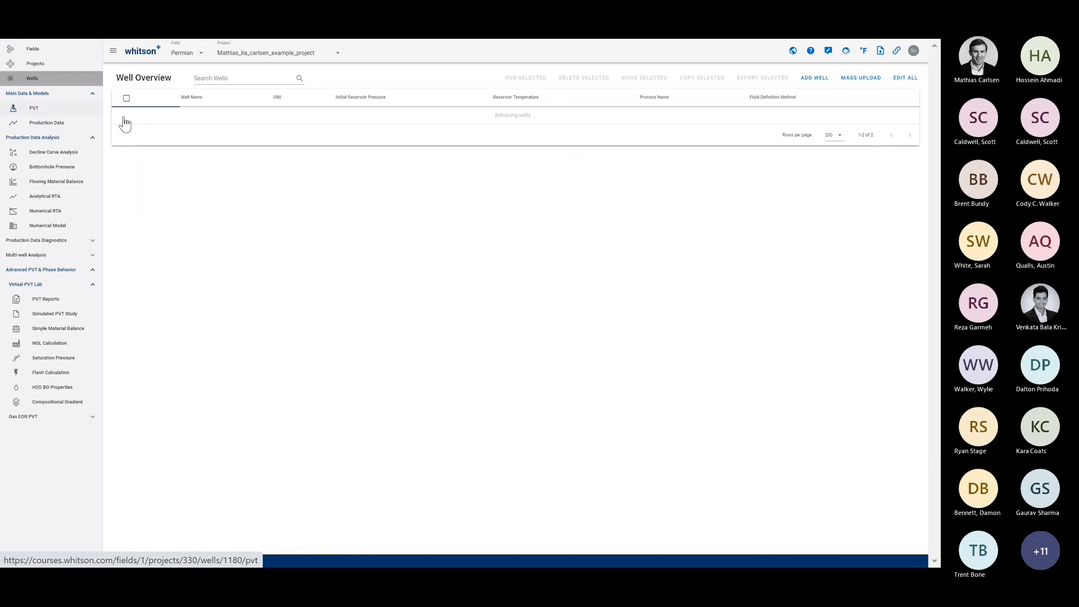
{"action": "left_click", "coordinate": [127, 115]}
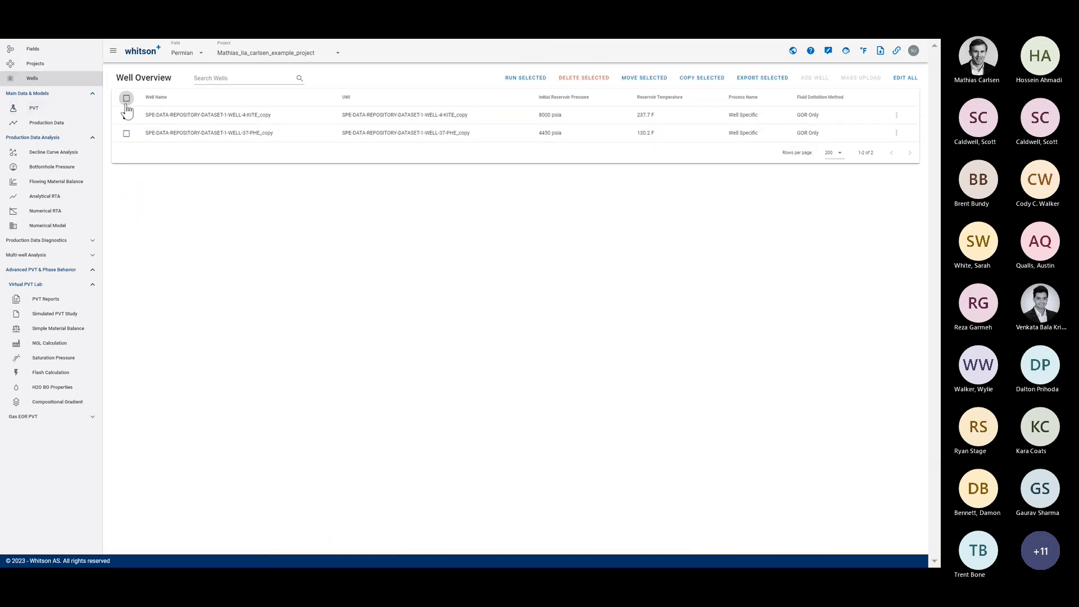
{"action": "left_click", "coordinate": [126, 99]}
{"action": "left_click", "coordinate": [127, 116]}
{"action": "left_click", "coordinate": [127, 134]}
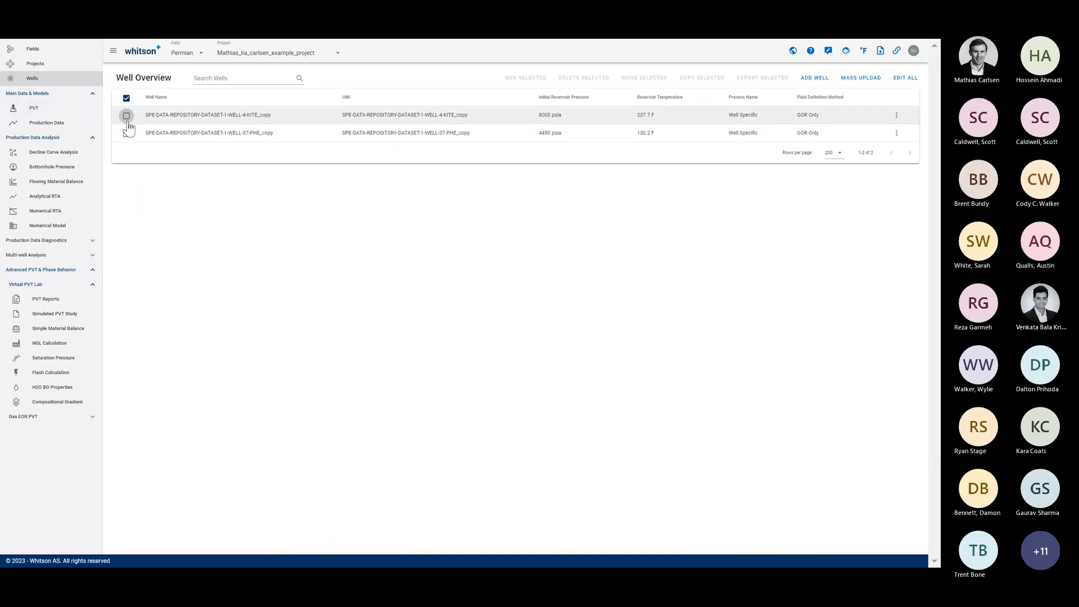
{"action": "left_click", "coordinate": [127, 118]}
{"action": "left_click", "coordinate": [127, 99]}
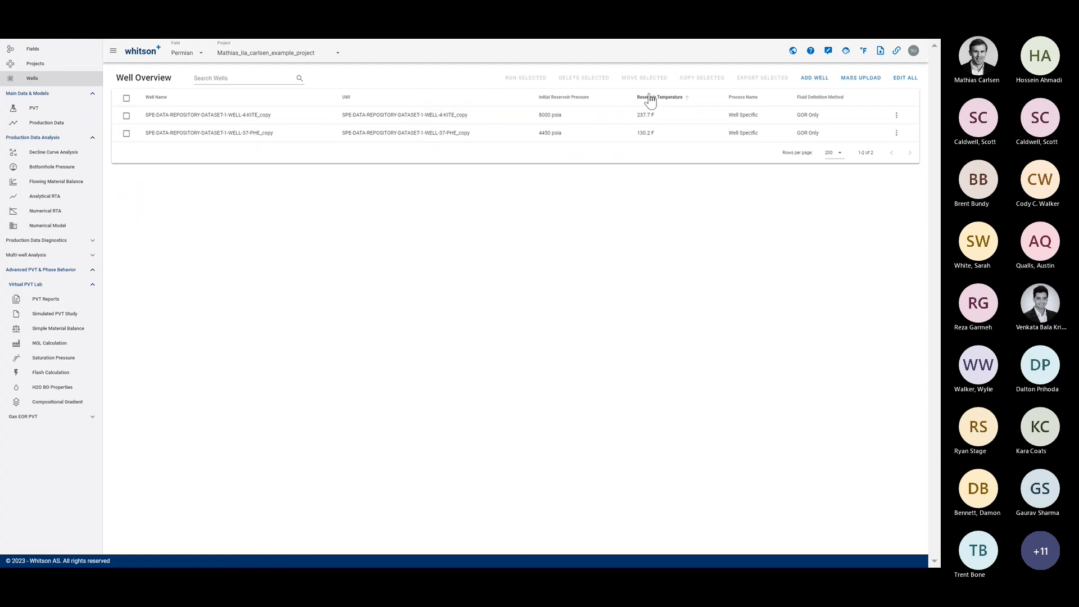
{"action": "left_click", "coordinate": [127, 116]}
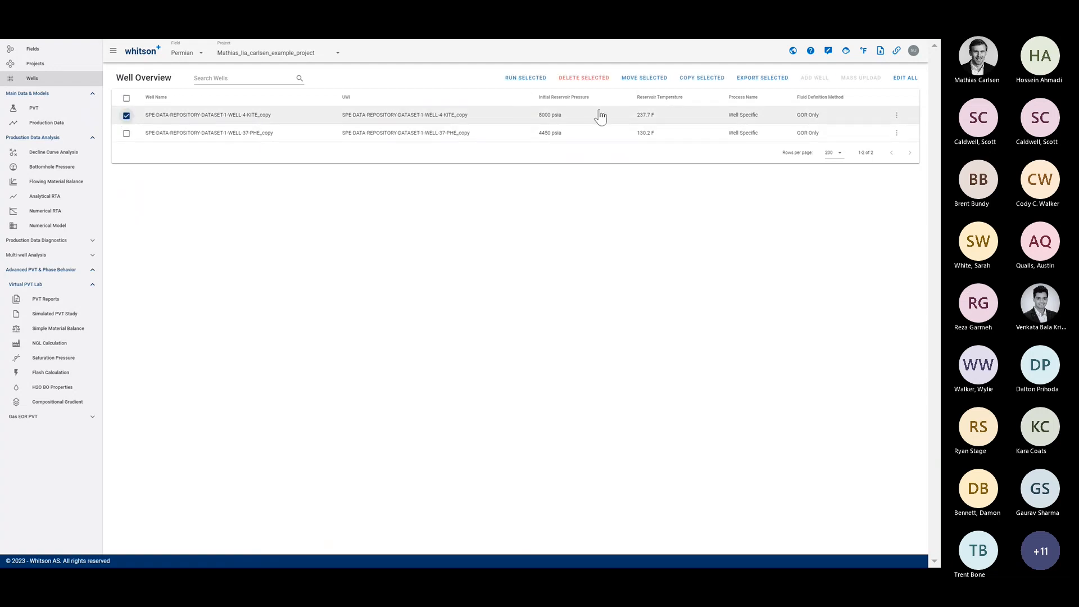
{"action": "left_click", "coordinate": [737, 82]}
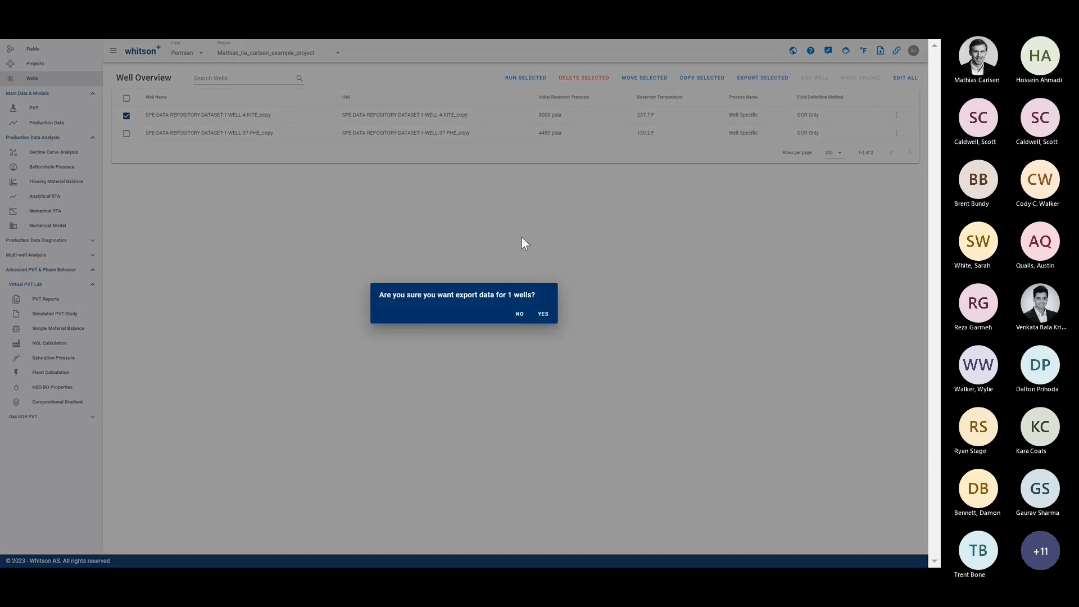
{"action": "left_click", "coordinate": [542, 316]}
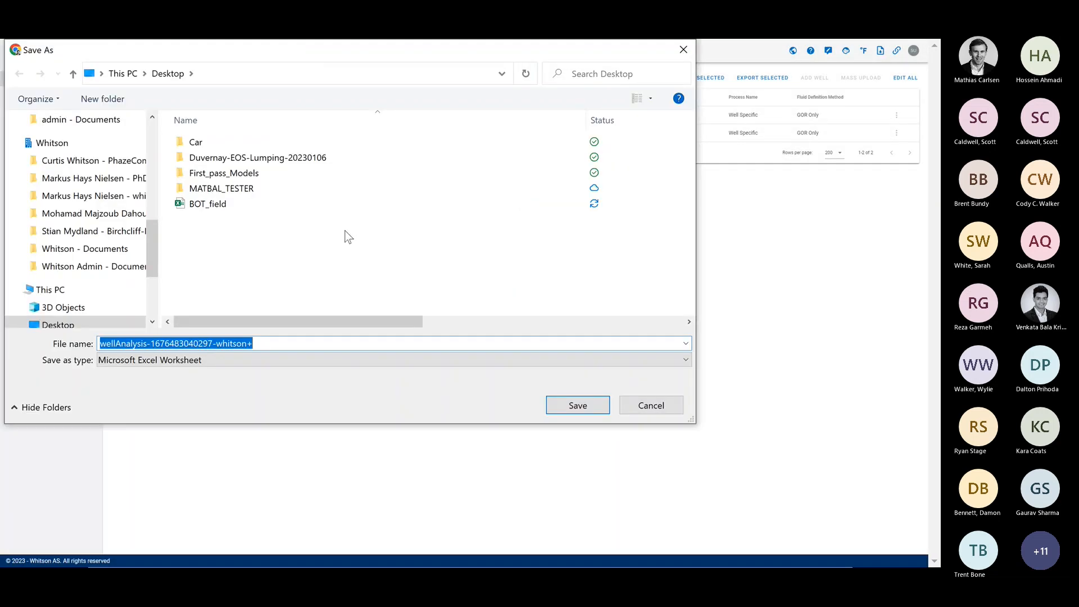
{"action": "key", "text": "Return"}
Open the exported workbook and examine the well's fluid data at initial reservoir conditions and its initial fluid composition
{"action": "left_click", "coordinate": [87, 540]}
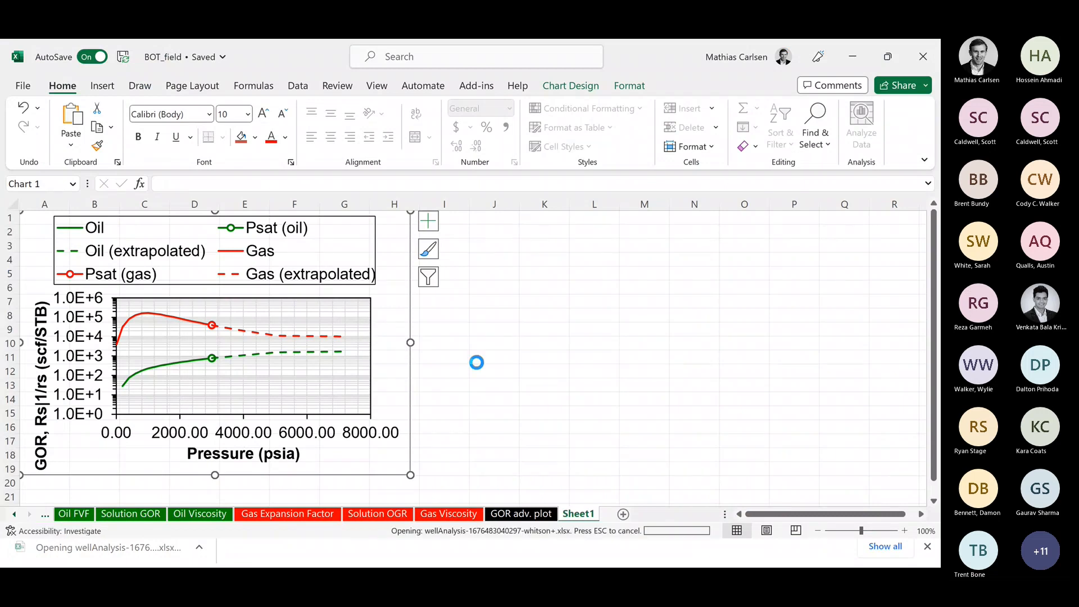
{"action": "scroll", "coordinate": [252, 257], "scroll_direction": "right", "scroll_amount": 10}
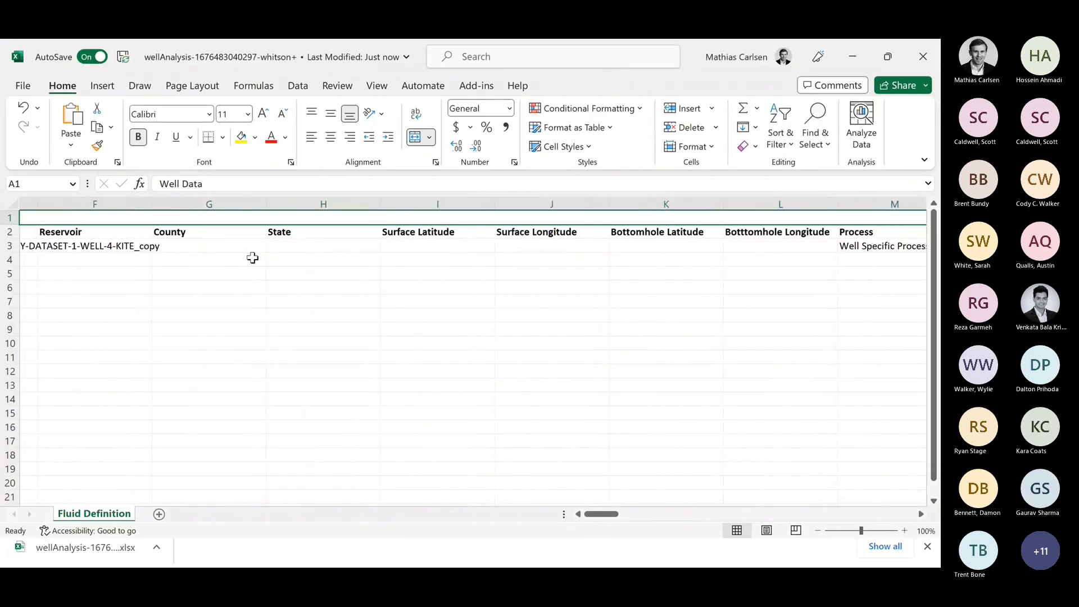
{"action": "scroll", "coordinate": [252, 258], "scroll_direction": "right", "scroll_amount": 12}
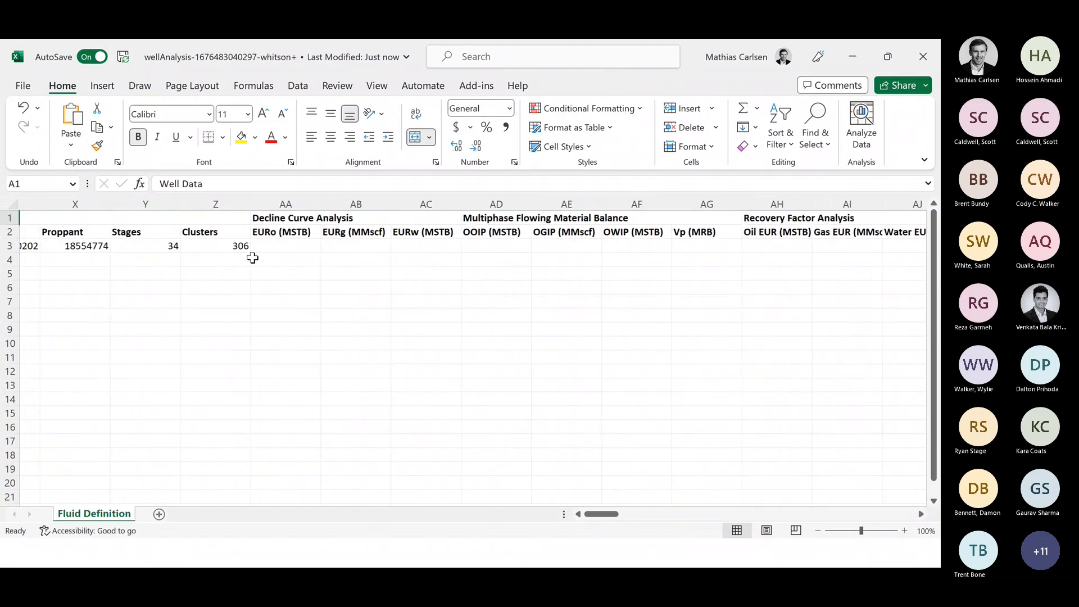
{"action": "scroll", "coordinate": [253, 257], "scroll_direction": "right", "scroll_amount": 14}
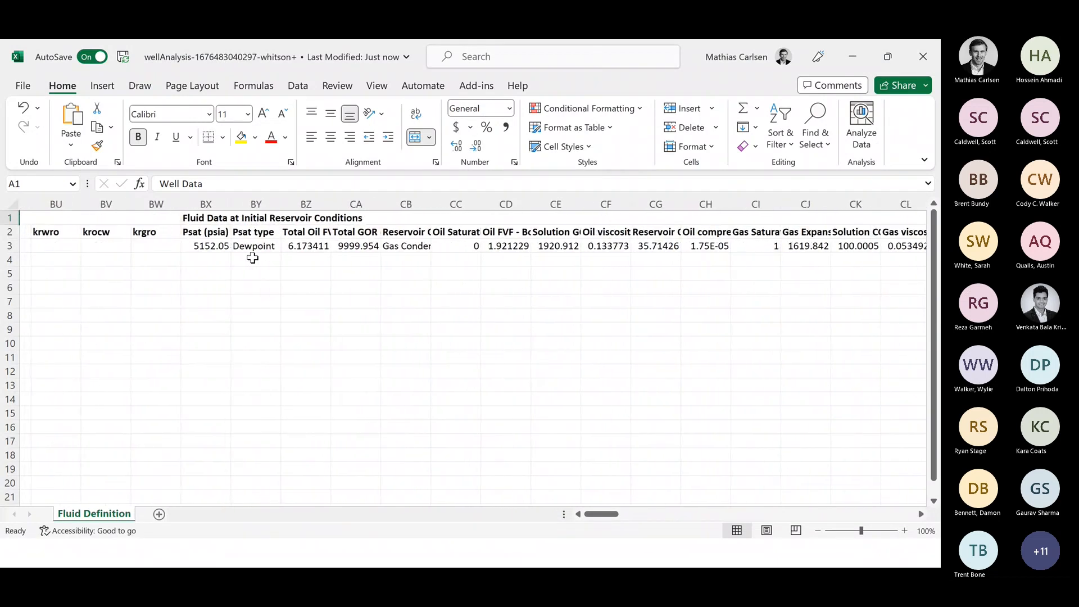
{"action": "left_click", "coordinate": [209, 249]}
{"action": "scroll", "coordinate": [245, 250], "scroll_direction": "right", "scroll_amount": 2}
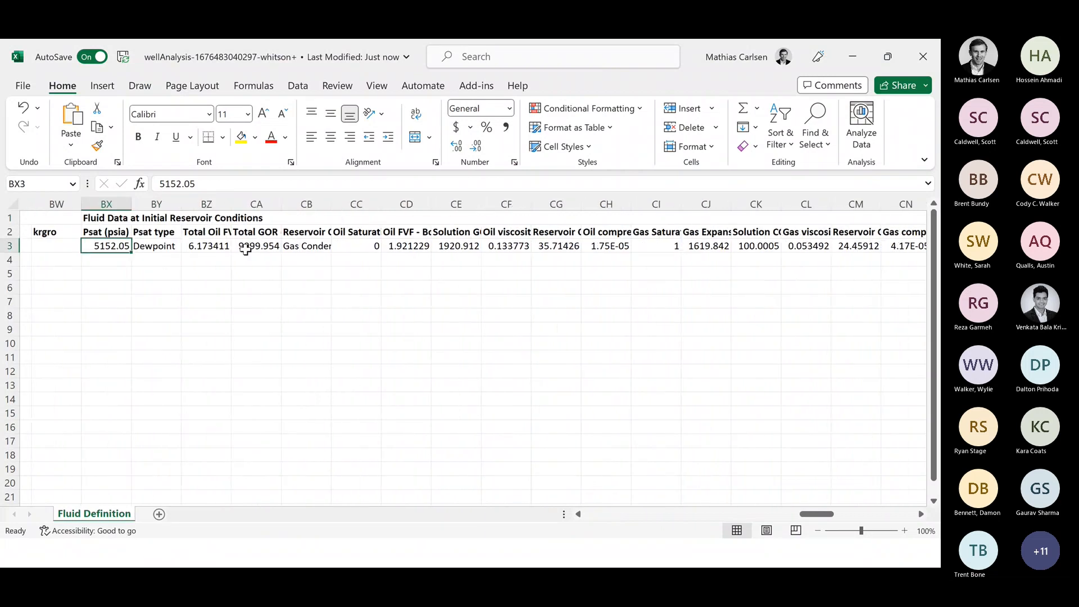
{"action": "left_click", "coordinate": [168, 248]}
{"action": "left_click", "coordinate": [221, 246]}
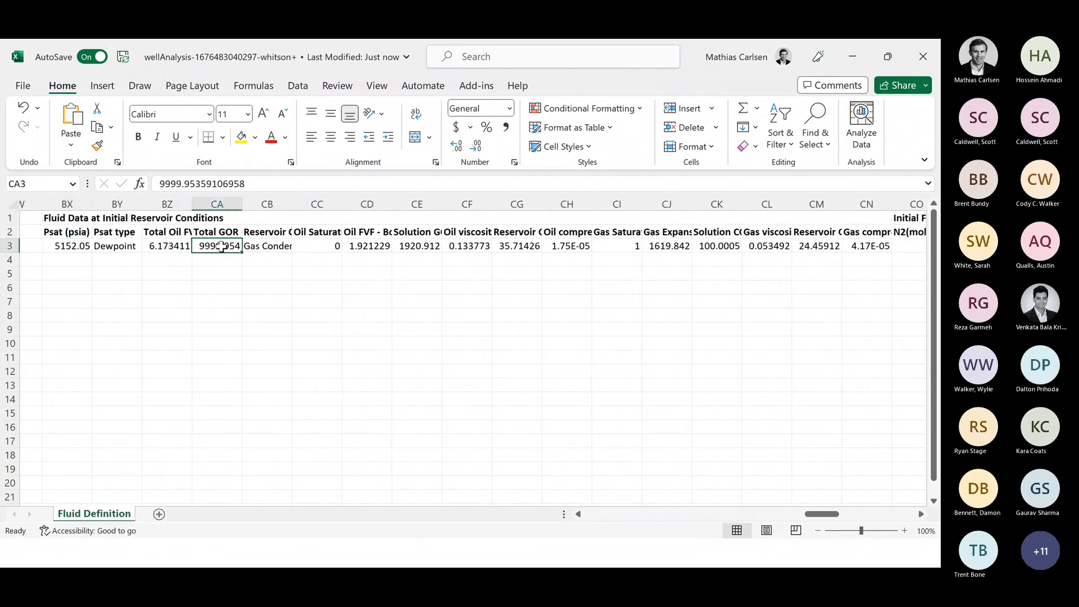
{"action": "scroll", "coordinate": [221, 246], "scroll_direction": "right", "scroll_amount": 3}
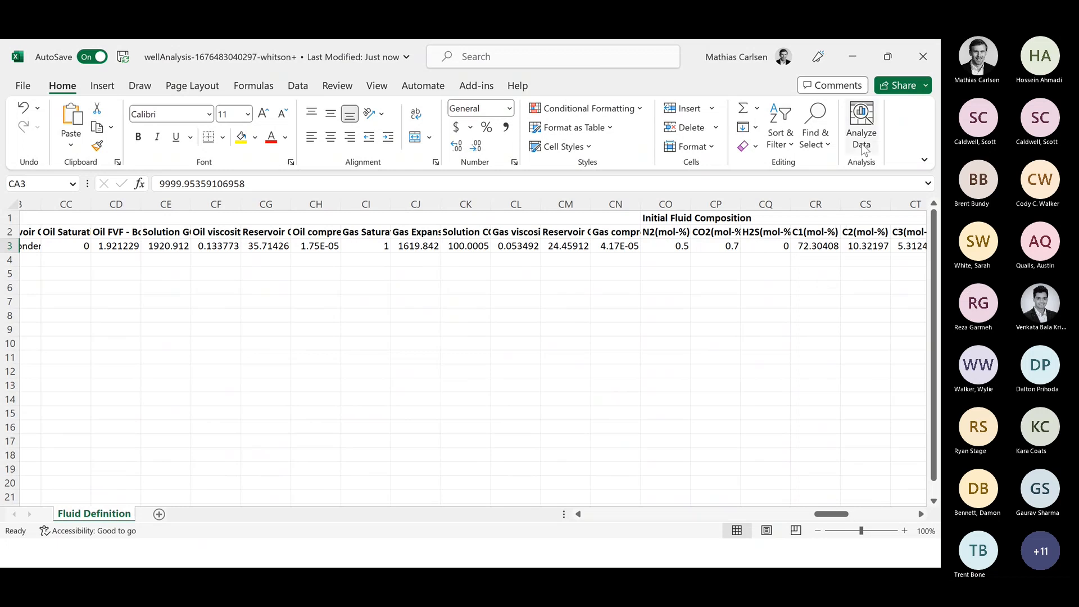
Close the exported workbook and advance the PowerPoint slide show to slide 158, "10. Dry gas data"
{"action": "left_click", "coordinate": [918, 71]}
{"action": "key", "text": "alt+Tab"}
{"action": "key", "text": "alt+Tab"}
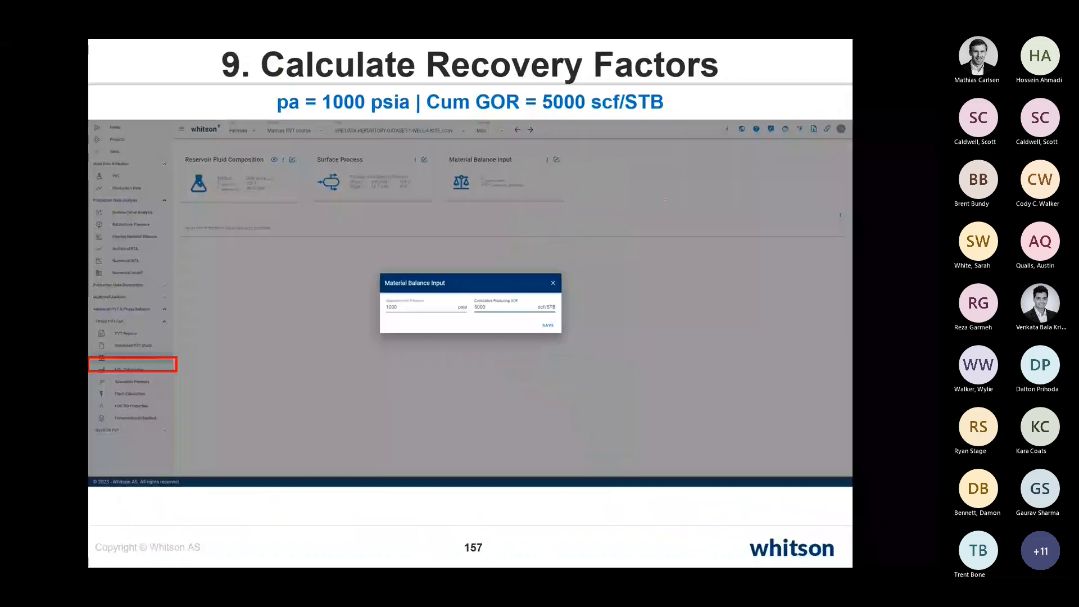
{"action": "key", "text": "Right"}
{"action": "key", "text": "alt+Tab"}
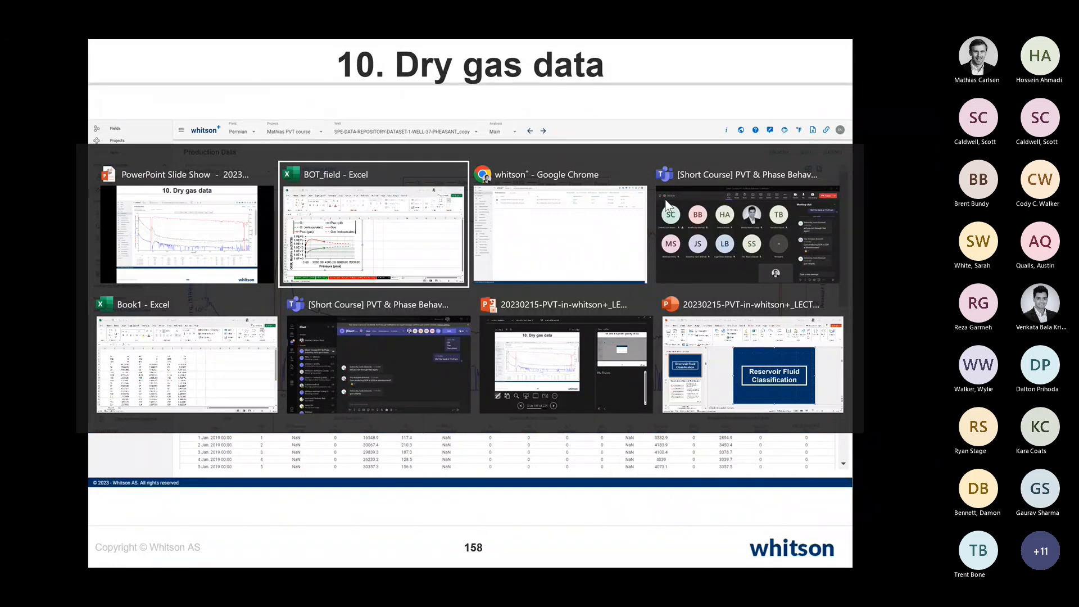
{"action": "key", "text": "alt+Tab"}
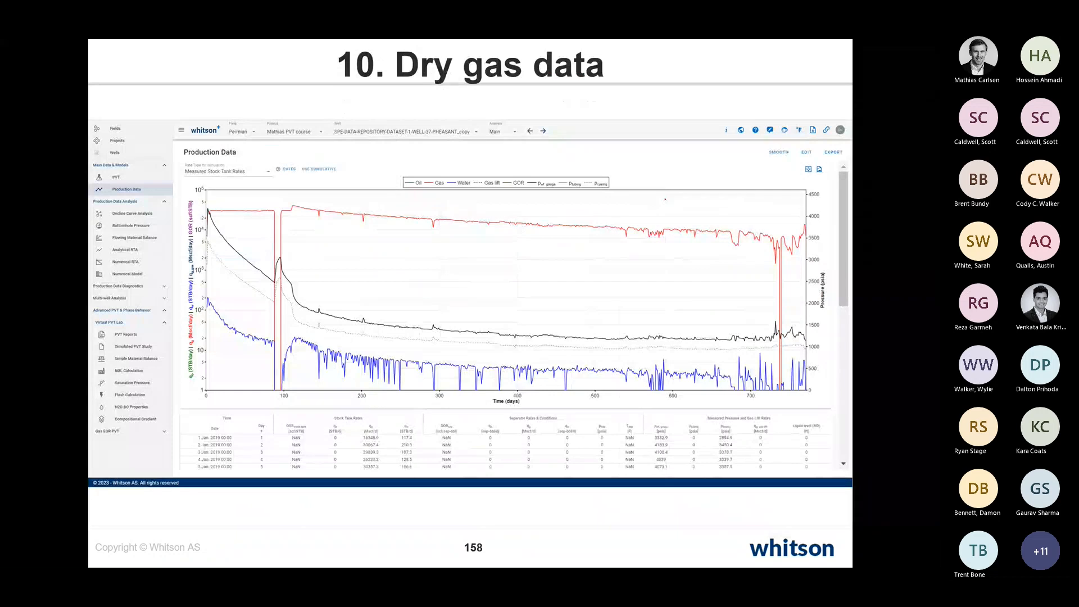
Return to whitson+, clear the well selection, and open the well SPE-DATA-REPOSITORY-DATASET-1-WELL-37-PHE_copy
{"action": "key", "text": "alt+Tab"}
{"action": "key", "text": "alt+Tab"}
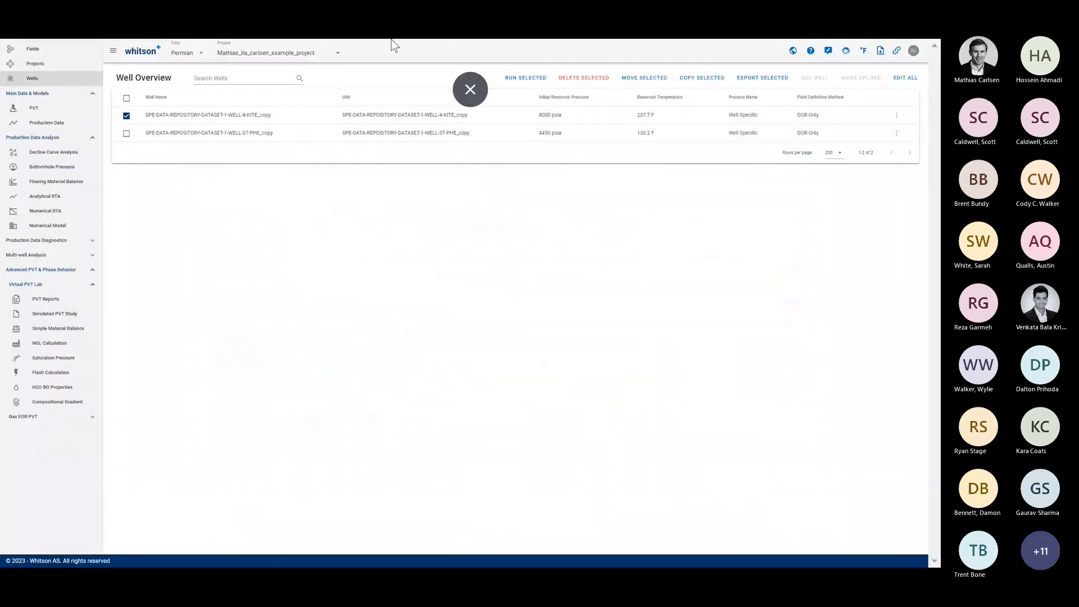
{"action": "left_click", "coordinate": [126, 115]}
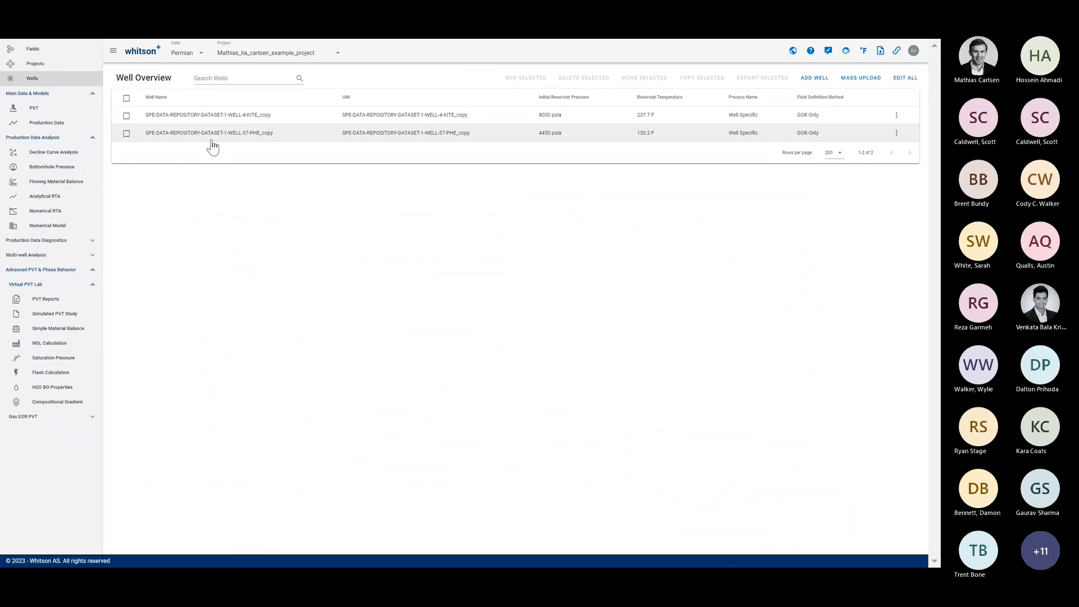
{"action": "left_click", "coordinate": [211, 140]}
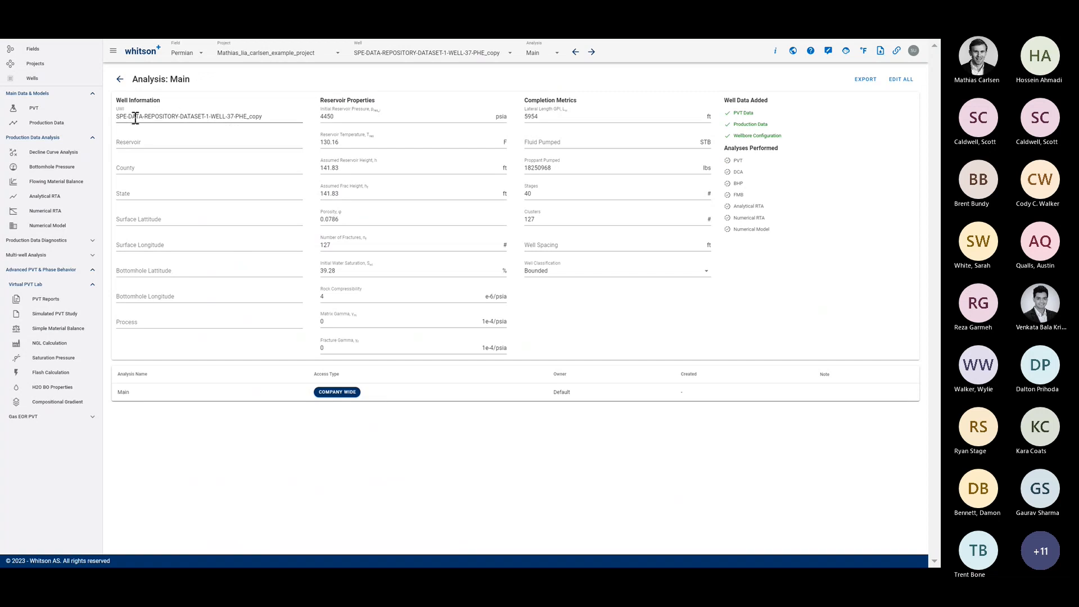
Check the well's production data, then change its reservoir fluid composition method to Dry/Wet Gas
{"action": "left_click", "coordinate": [82, 130]}
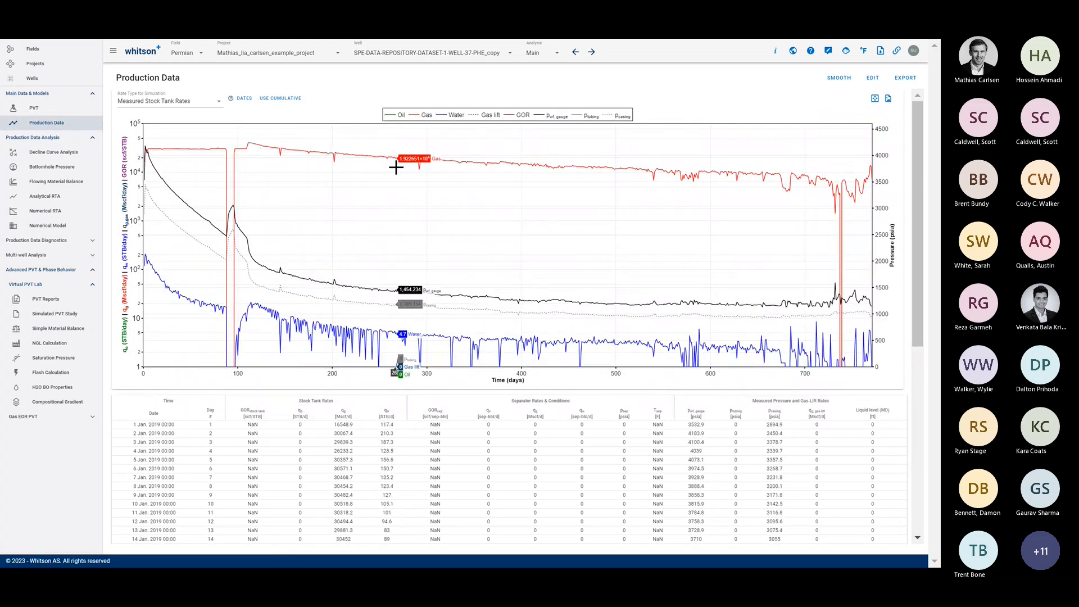
{"action": "left_click", "coordinate": [72, 112]}
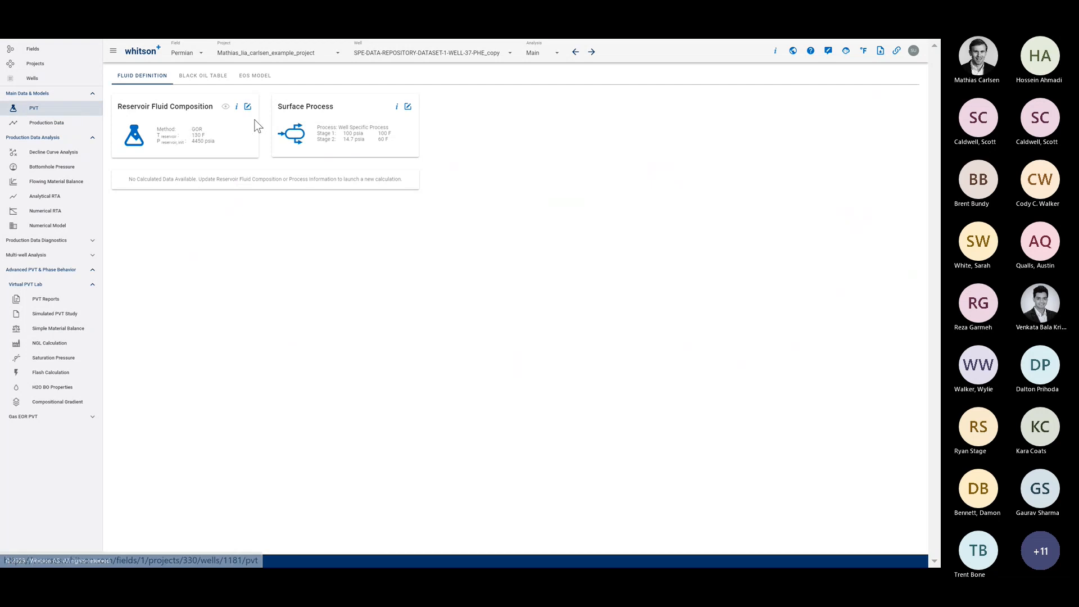
{"action": "left_click", "coordinate": [248, 106]}
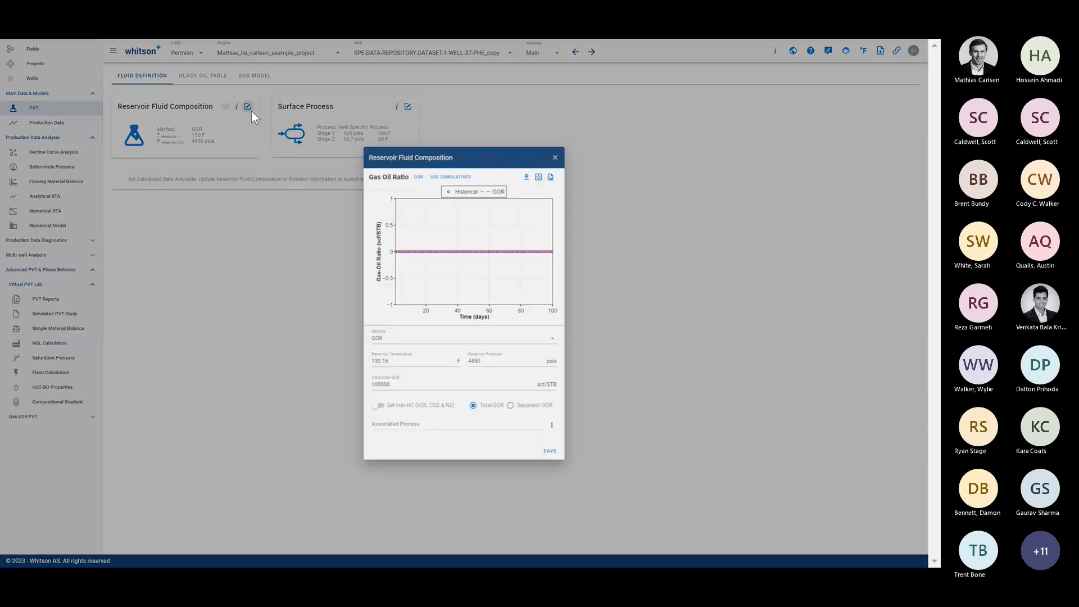
{"action": "left_click", "coordinate": [400, 347]}
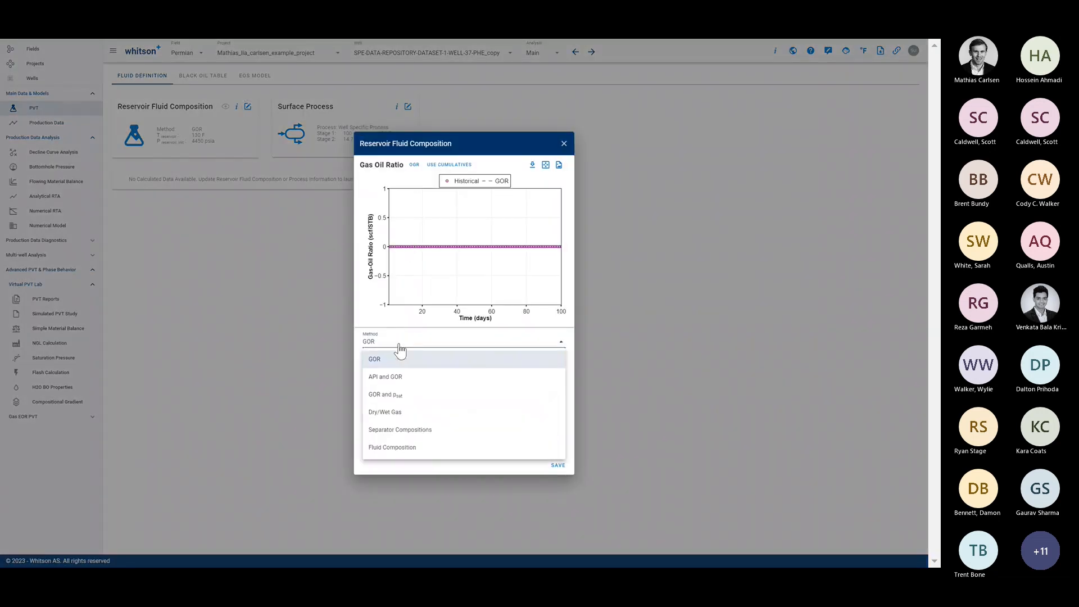
{"action": "left_click", "coordinate": [406, 413]}
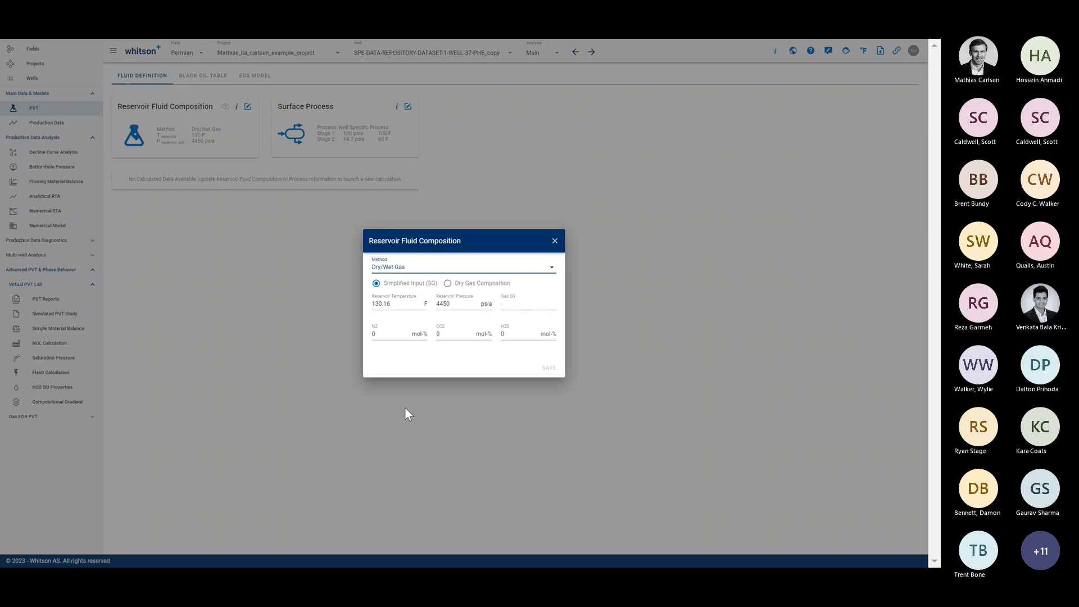
Consult PowerPoint slide 159 for the specific gravity, then set Gas SG to 0.6 in whitson+ and save the fluid composition
{"action": "left_click", "coordinate": [542, 306]}
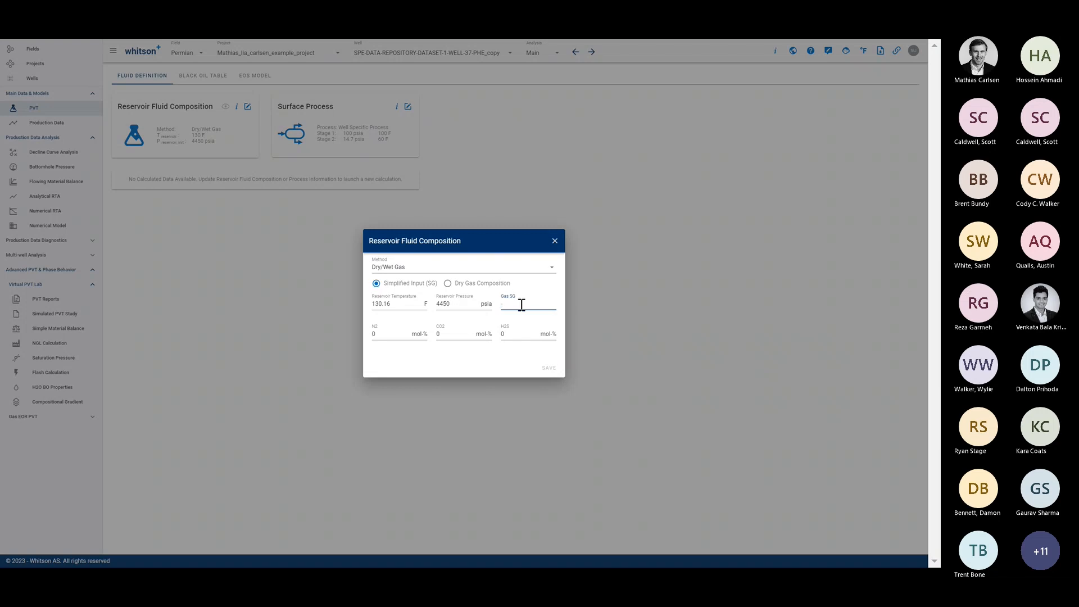
{"action": "key", "text": "alt+Tab"}
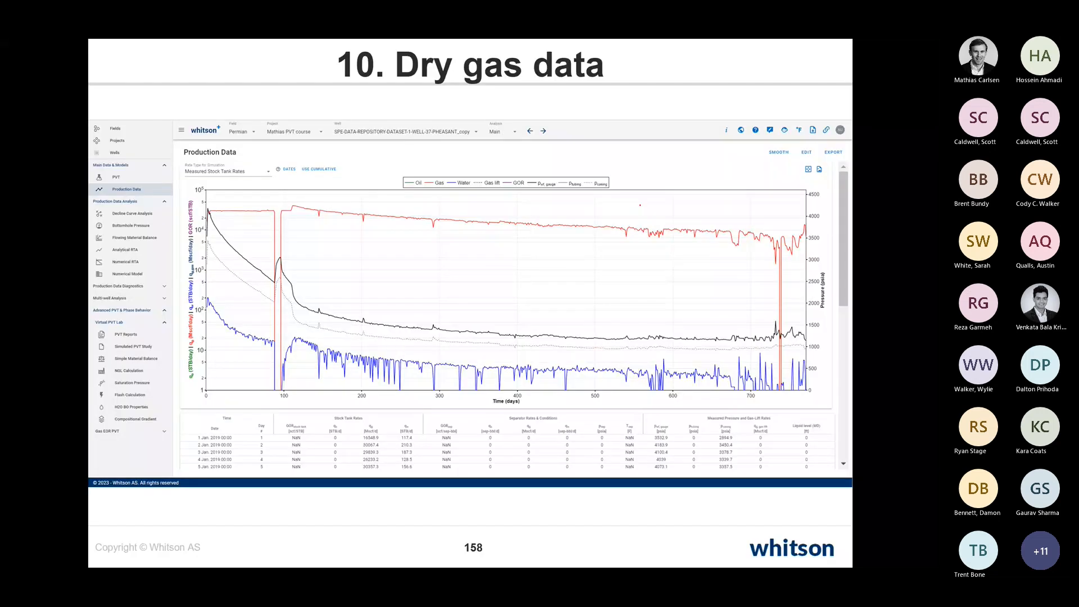
{"action": "key", "text": "Right"}
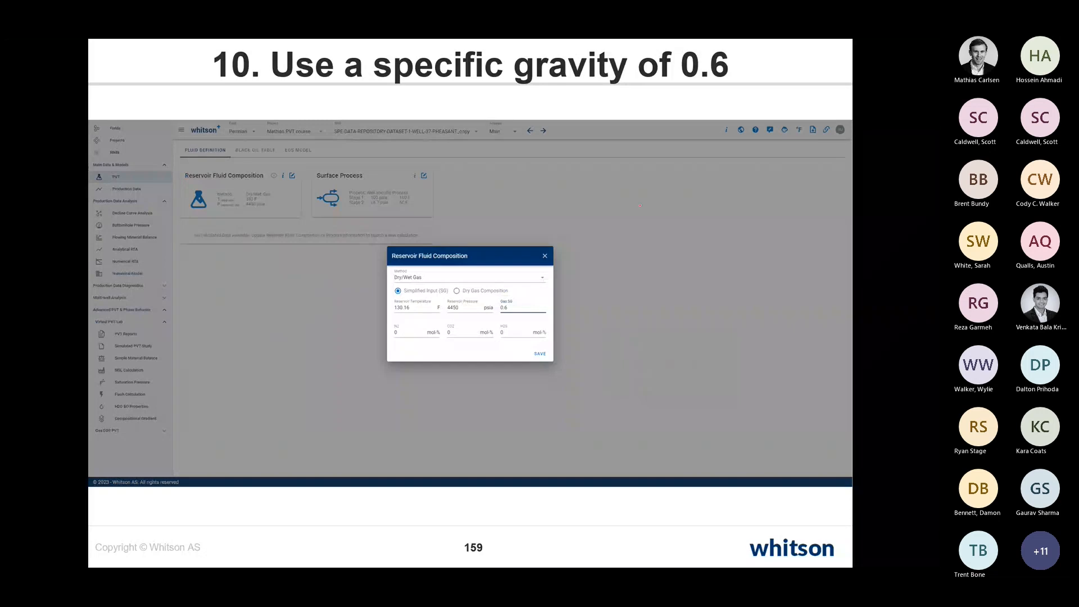
{"action": "key", "text": "alt+Tab"}
{"action": "type", "text": "0.6"}
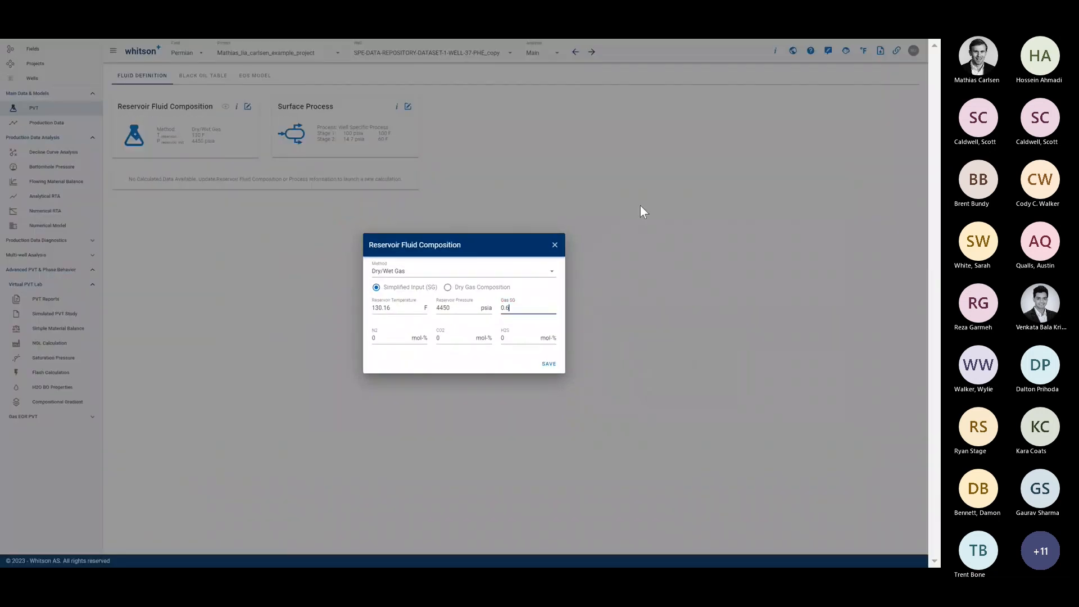
{"action": "left_click", "coordinate": [548, 364]}
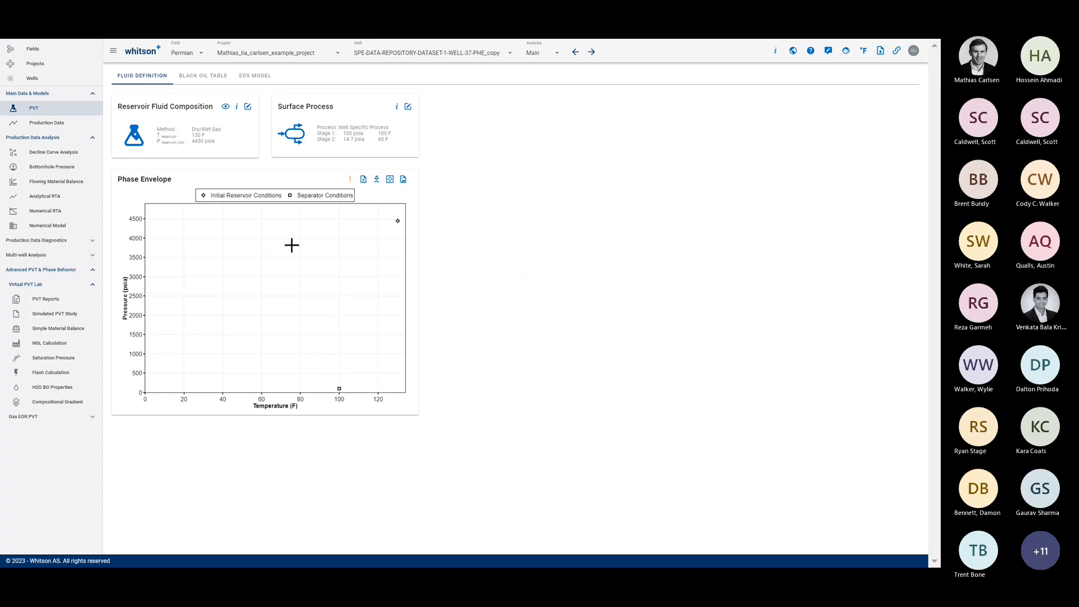
Advance the PowerPoint slide show to slide 160, "11. Specify the non-hydrocarbons", and return to whitson+
{"action": "key", "text": "alt+Tab"}
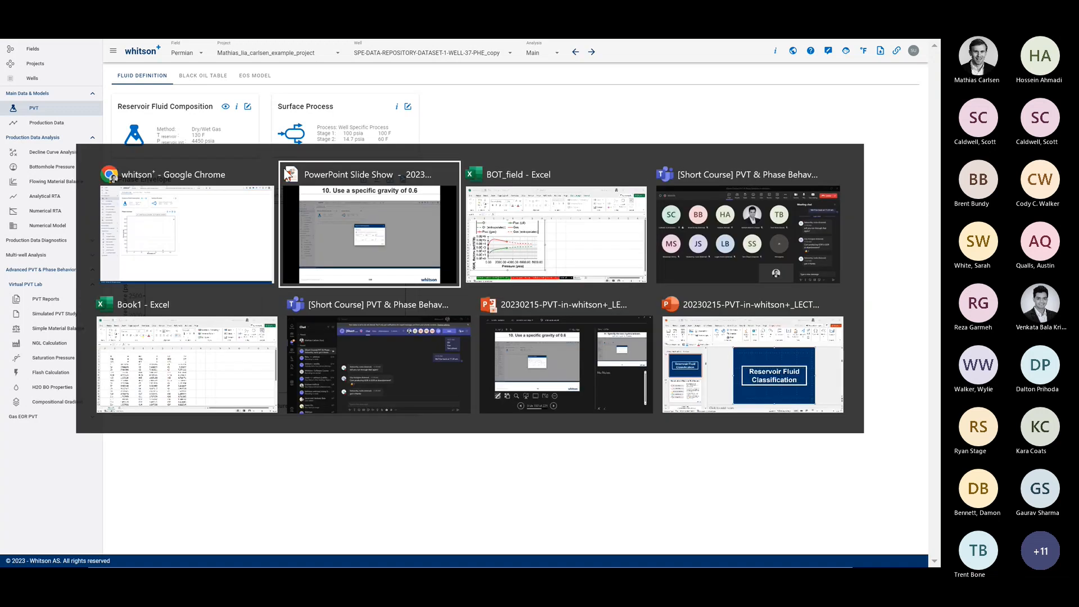
{"action": "key", "text": "Right"}
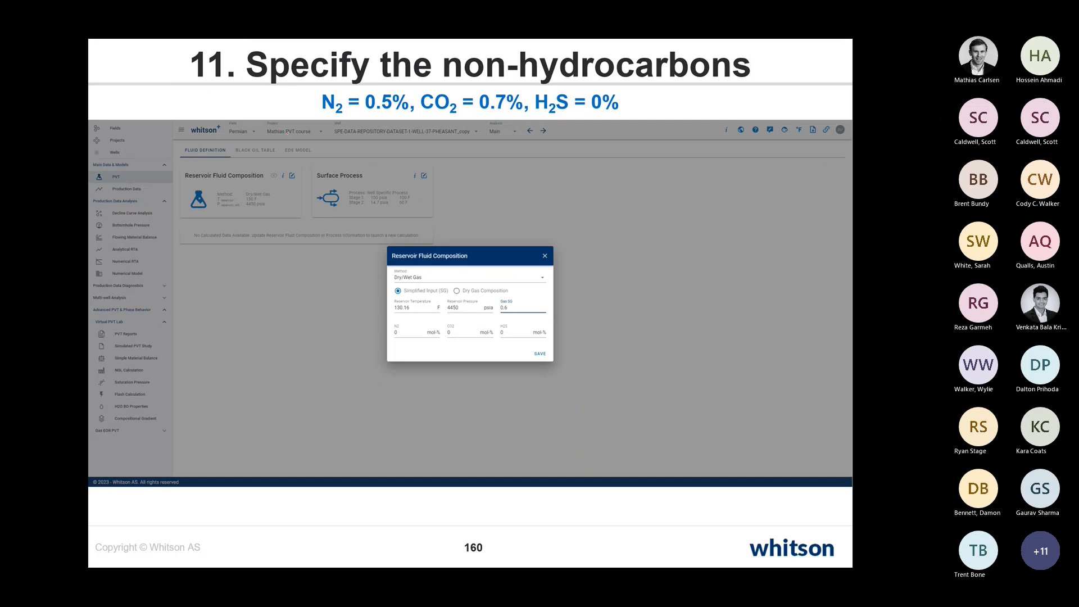
{"action": "key", "text": "alt+Tab"}
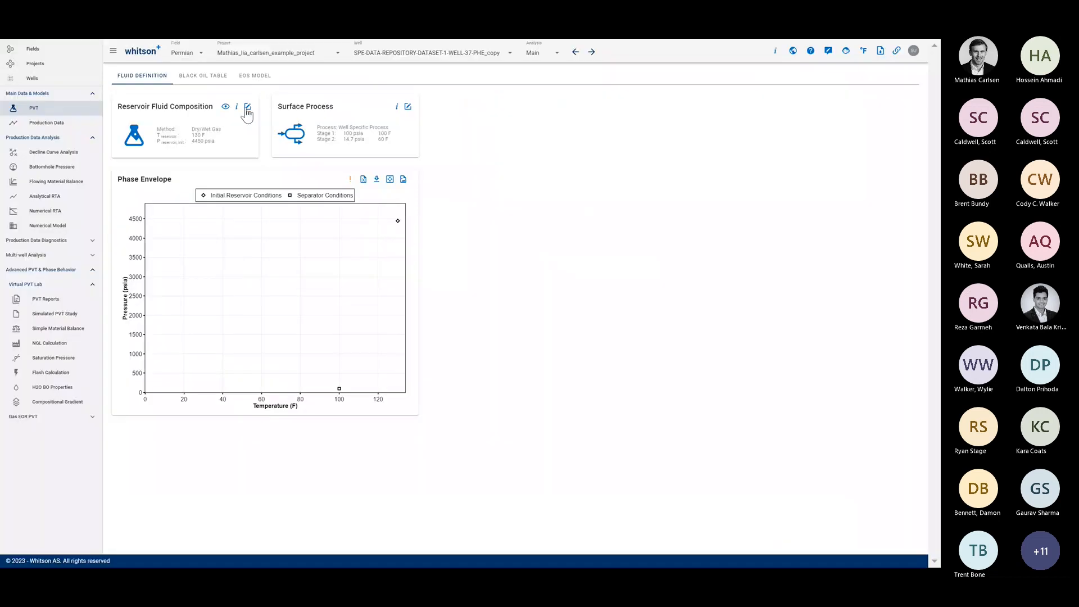
Set N2 to 0.5 and CO2 to 0.7 mol-% in the reservoir fluid composition, keep H2S at 0, and save, checking against the slide
{"action": "left_click", "coordinate": [247, 107]}
{"action": "key", "text": "alt+Tab"}
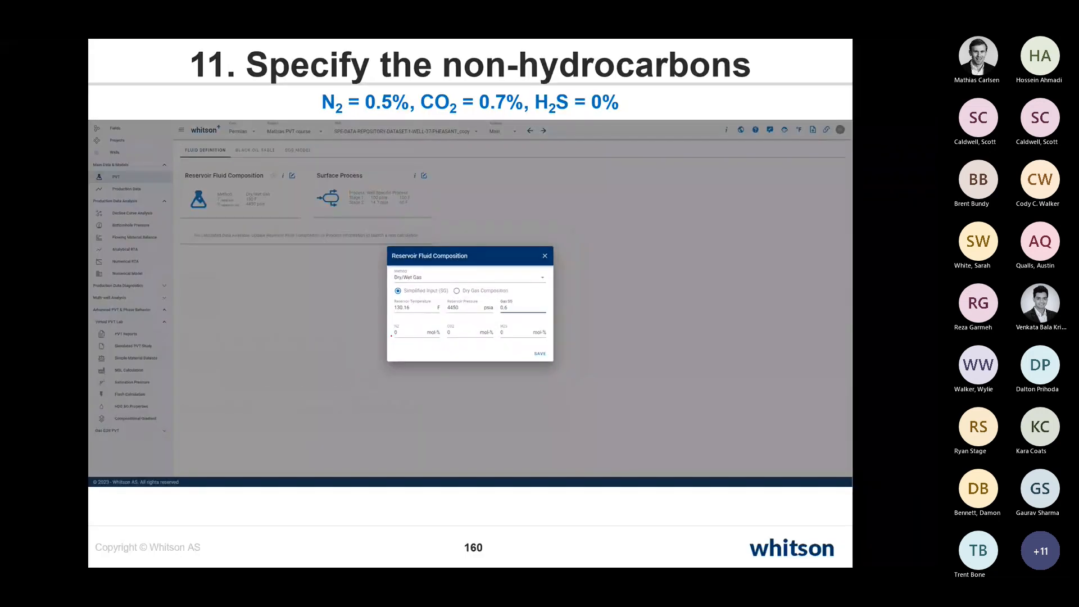
{"action": "key", "text": "alt+Tab"}
{"action": "left_click", "coordinate": [393, 337]}
{"action": "key", "text": "alt+Tab"}
{"action": "key", "text": "alt+Tab"}
{"action": "type", "text": ".5"}
{"action": "key", "text": "Tab"}
{"action": "key", "text": "BackSpace"}
{"action": "type", "text": "0.7"}
{"action": "key", "text": "Tab"}
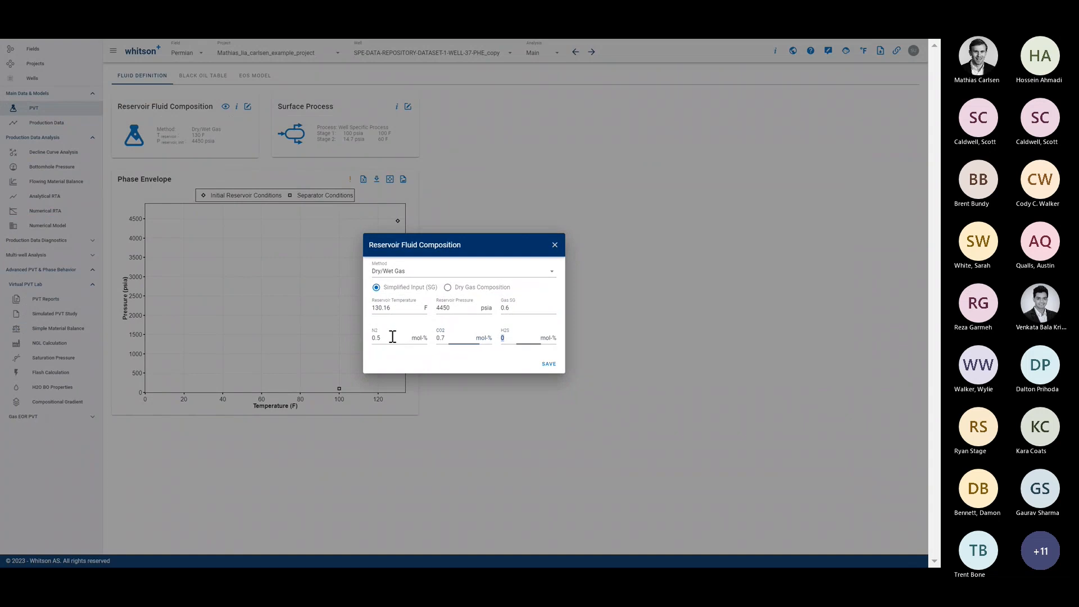
{"action": "key", "text": "alt+Tab"}
{"action": "key", "text": "alt+Tab"}
{"action": "left_click", "coordinate": [549, 366]}
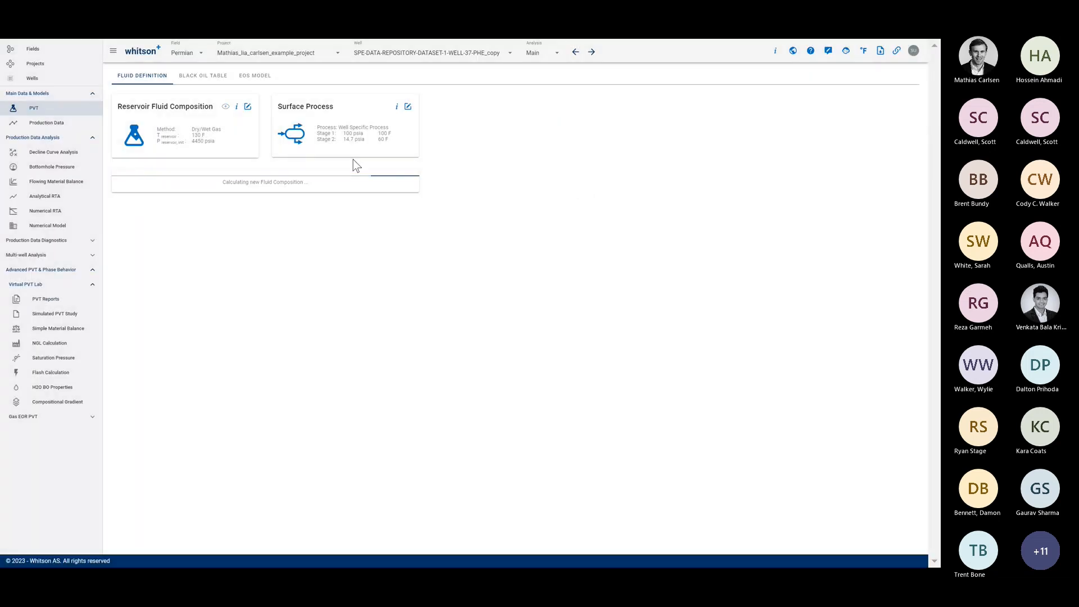
Examine the calculated reservoir fluid composition by component and close it
{"action": "left_click", "coordinate": [229, 110]}
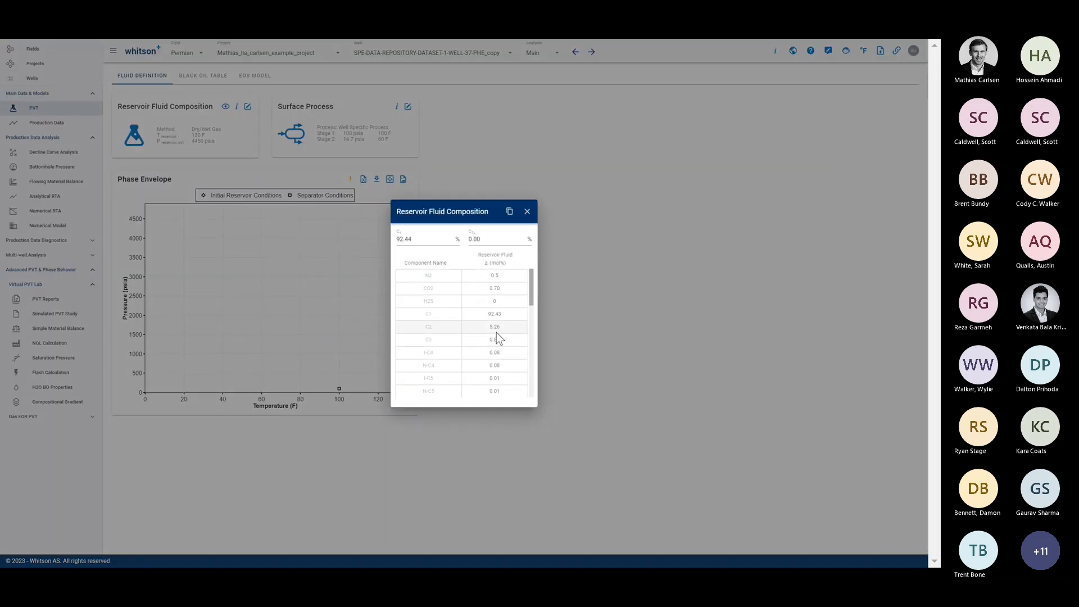
{"action": "scroll", "coordinate": [497, 332], "scroll_direction": "down", "scroll_amount": 1}
{"action": "left_click", "coordinate": [529, 211]}
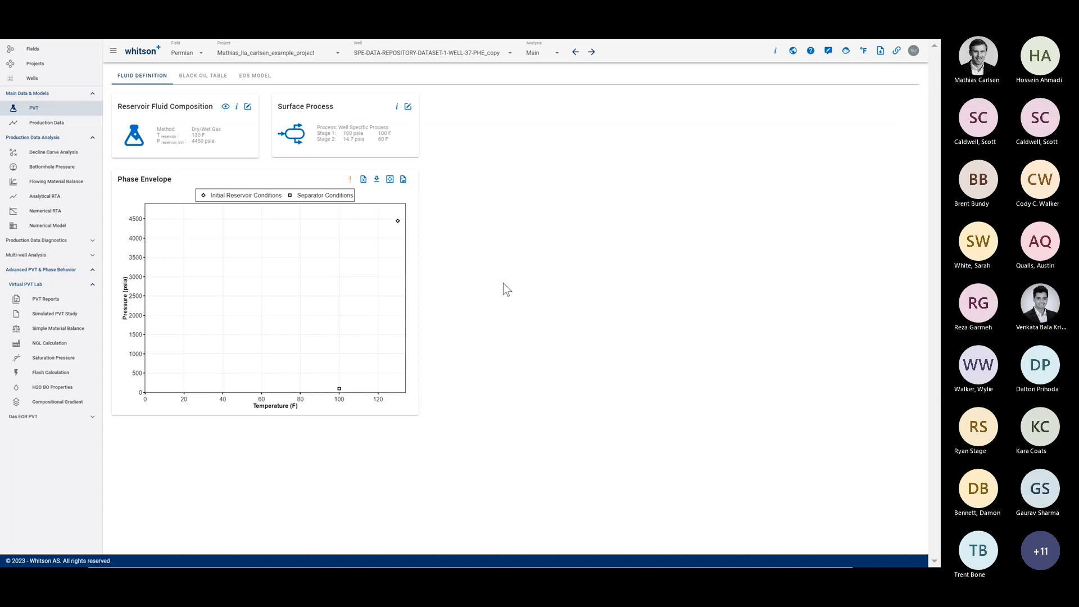
Advance the PowerPoint slide show to "12. Take a look at the black oil table" and view the well's black oil table in whitson+
{"action": "key", "text": "alt+Tab"}
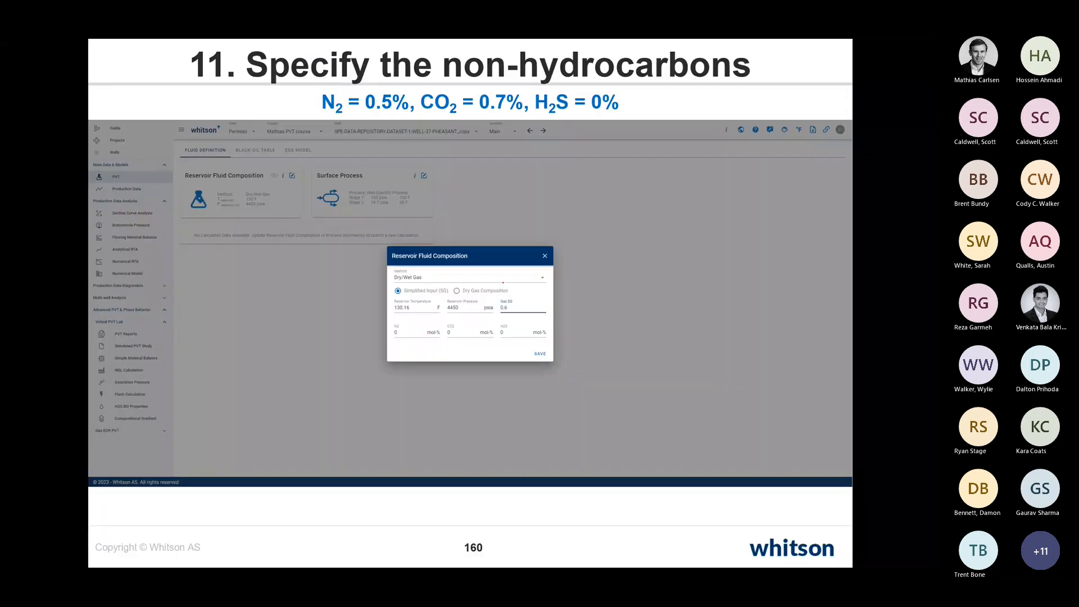
{"action": "key", "text": "Right"}
{"action": "key", "text": "alt+Tab"}
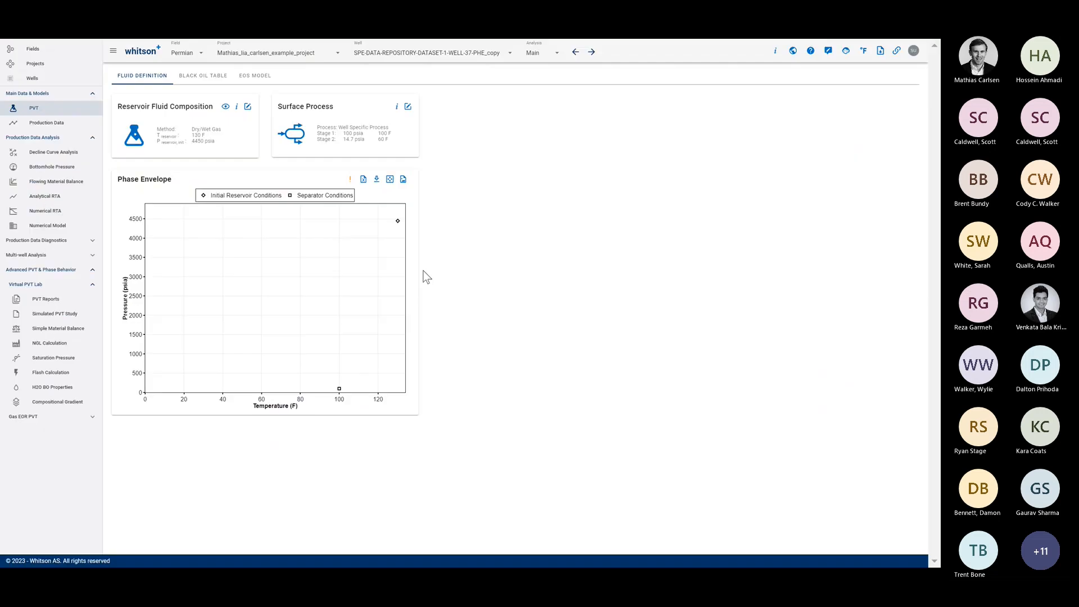
{"action": "left_click", "coordinate": [211, 79]}
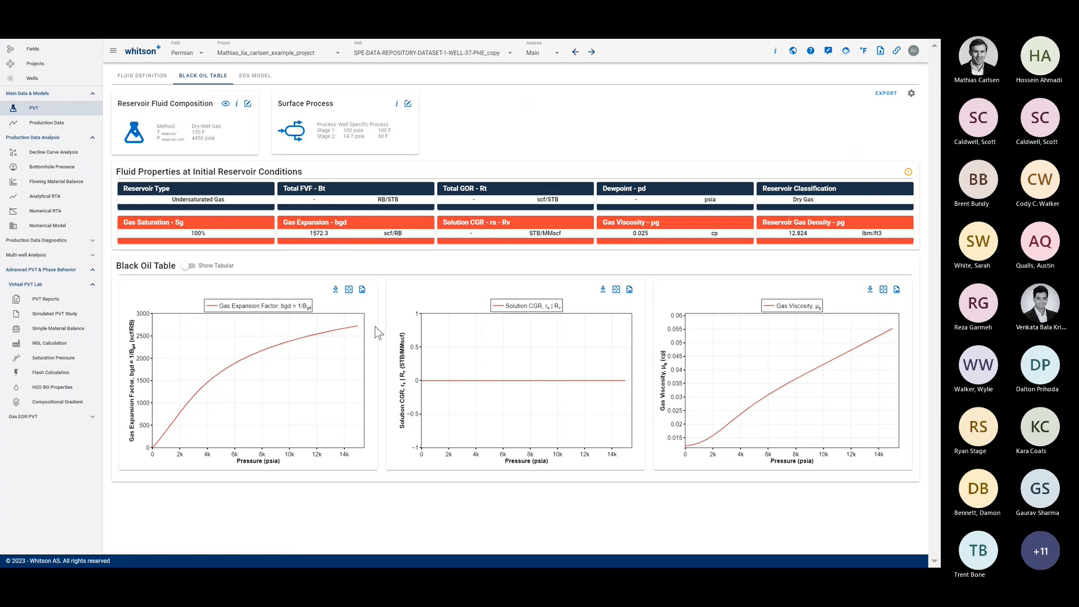
Advance the PowerPoint slide show to slide 162, "13. Perform Hoffman QC on sep. data", and return to the well's fluid definition in whitson+
{"action": "key", "text": "alt+Tab"}
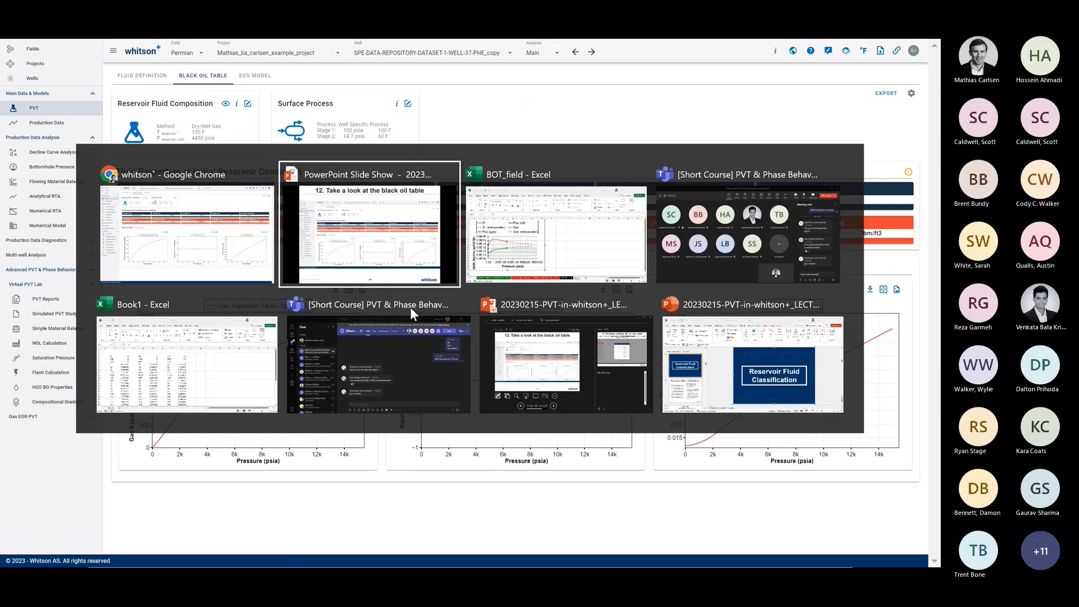
{"action": "key", "text": "Right"}
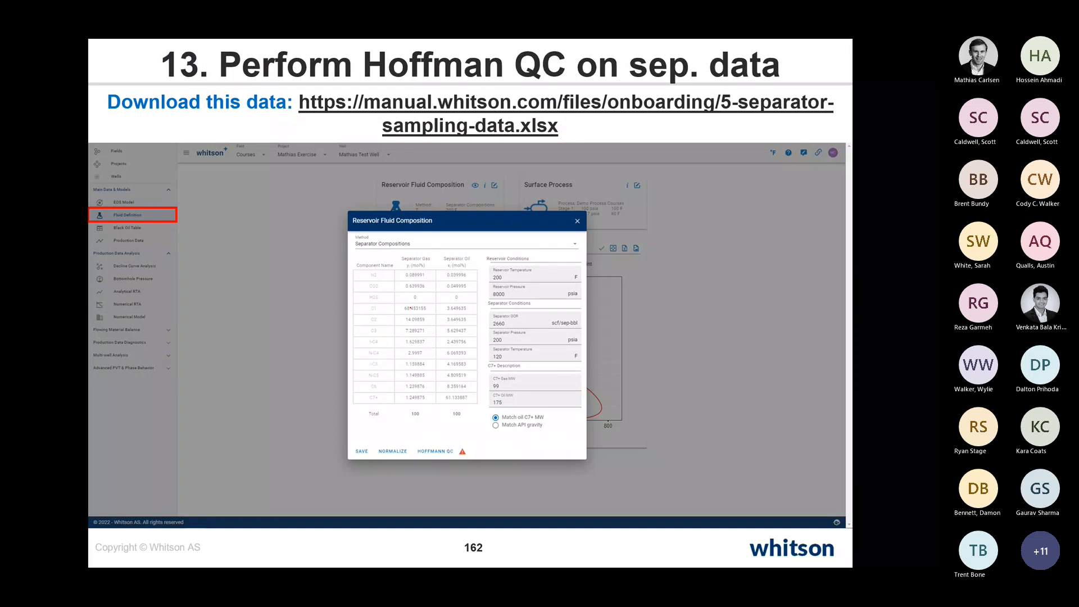
{"action": "key", "text": "Right"}
{"action": "key", "text": "Left"}
{"action": "key", "text": "alt+Tab"}
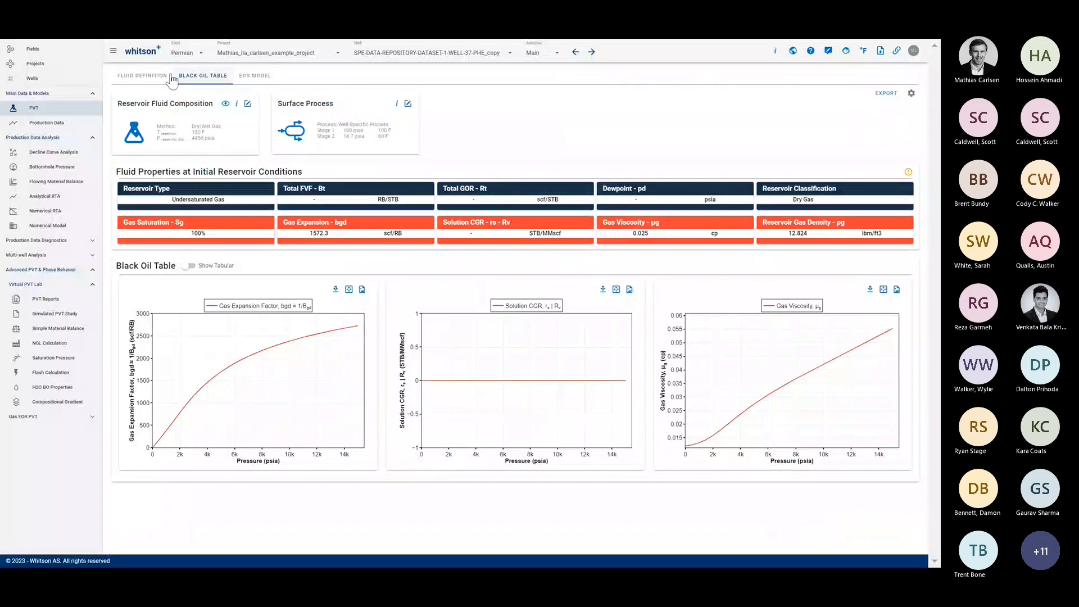
{"action": "left_click", "coordinate": [157, 83]}
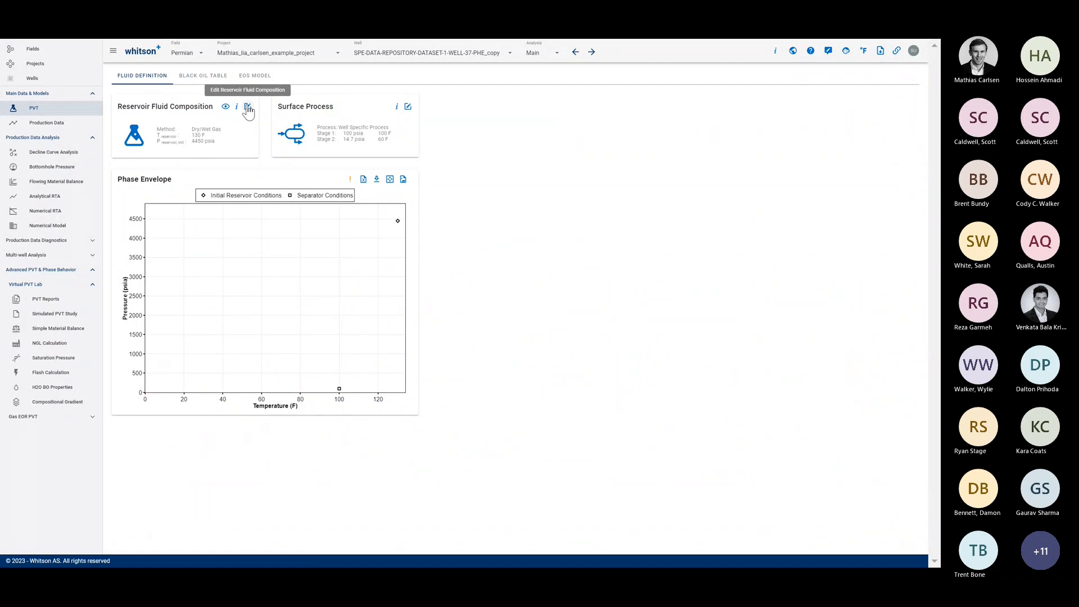
Download 5-separator-sampling-data.xlsx from the link on slide 162, open it in Excel, and bring the whole separator data table into view
{"action": "key", "text": "alt+Tab"}
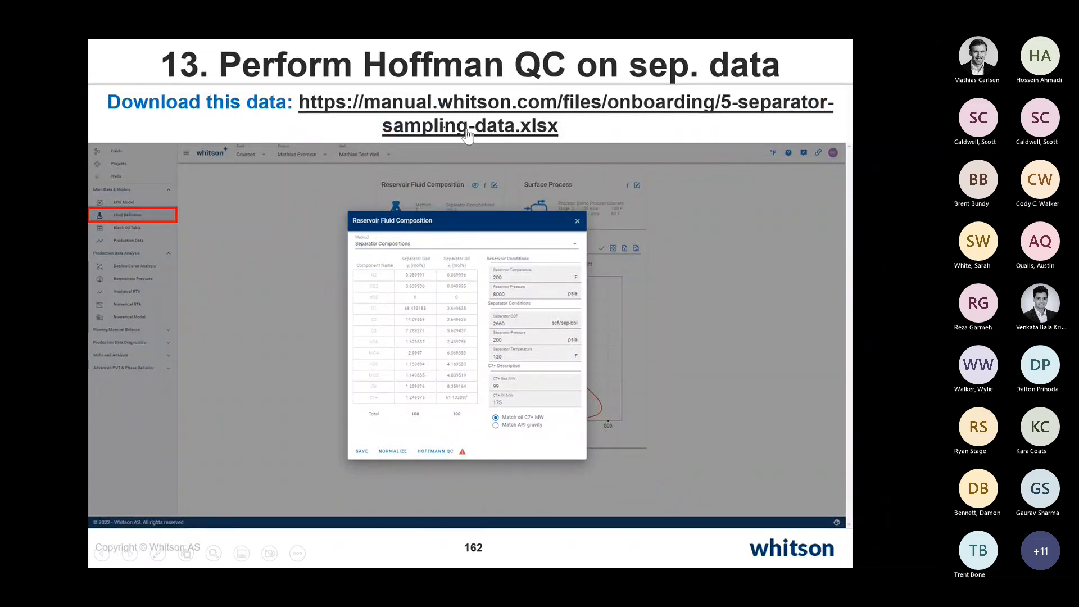
{"action": "left_click", "coordinate": [416, 129]}
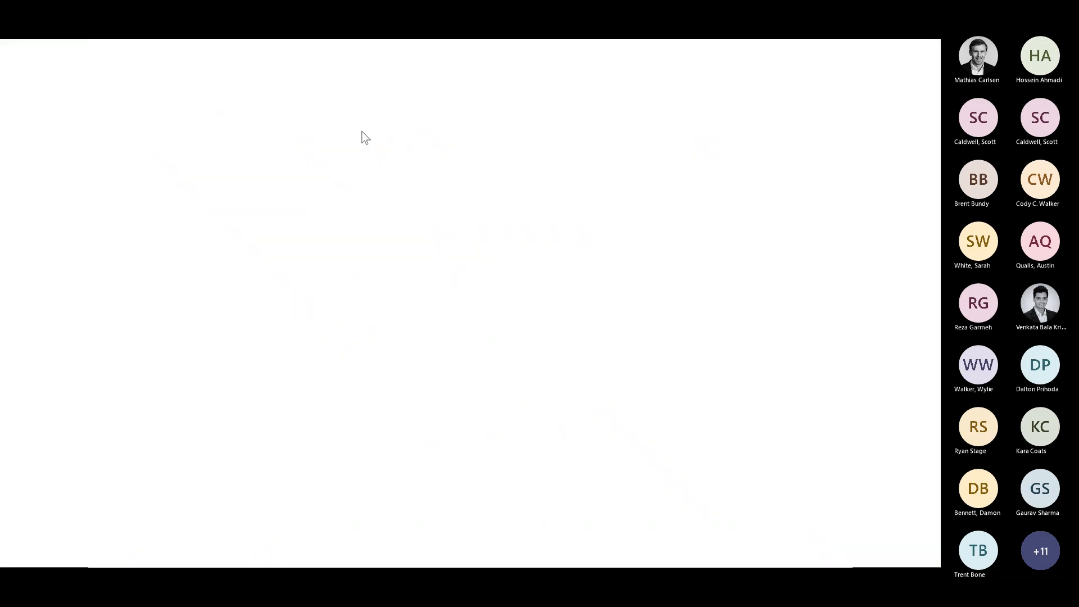
{"action": "key", "text": "Return"}
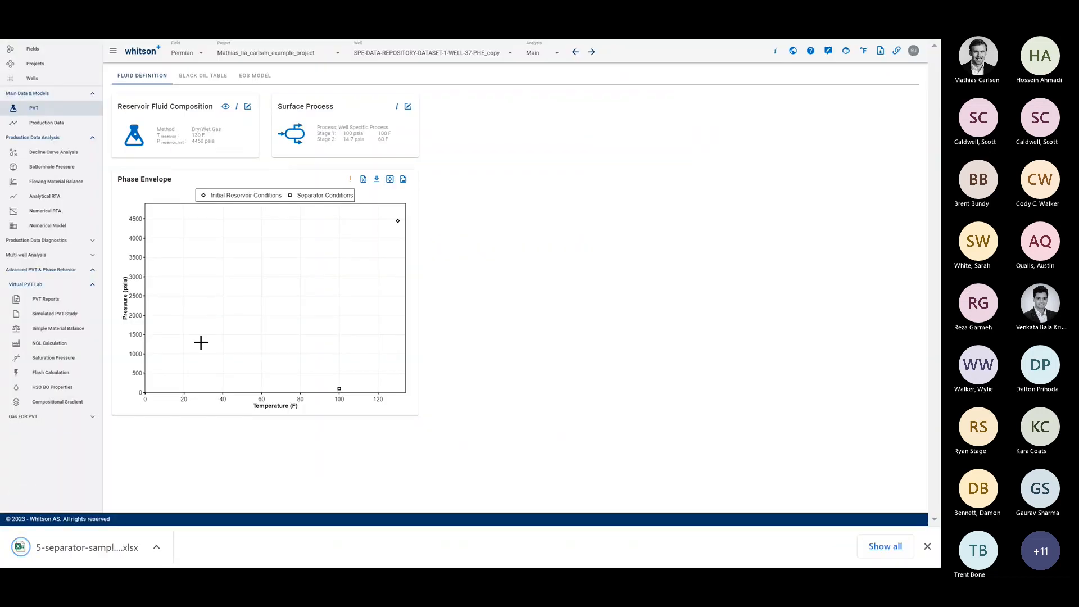
{"action": "left_click", "coordinate": [89, 548]}
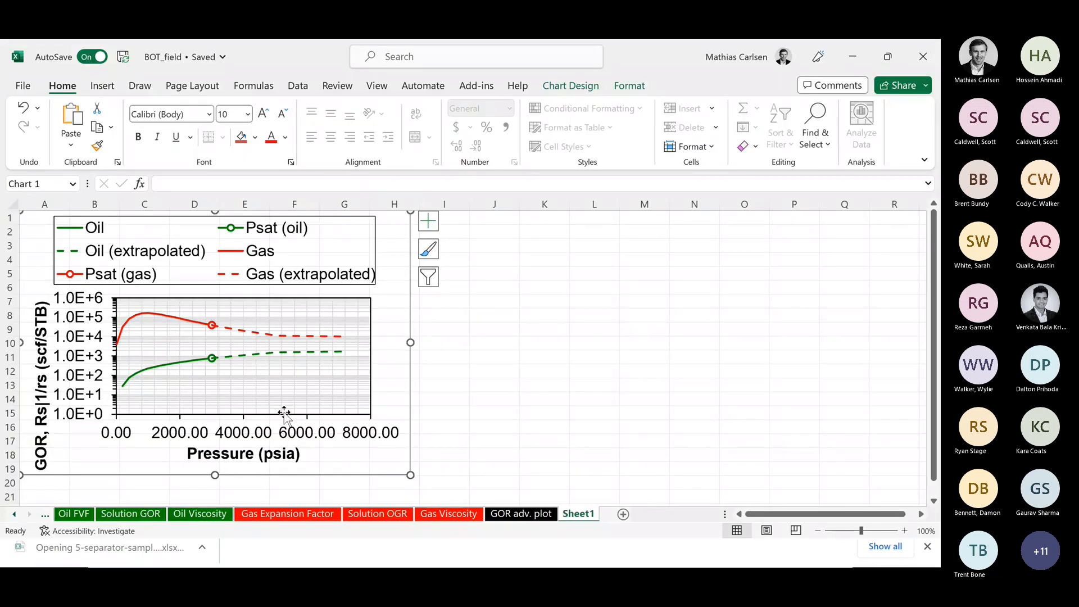
{"action": "scroll", "coordinate": [362, 376], "scroll_direction": "down", "scroll_amount": 2}
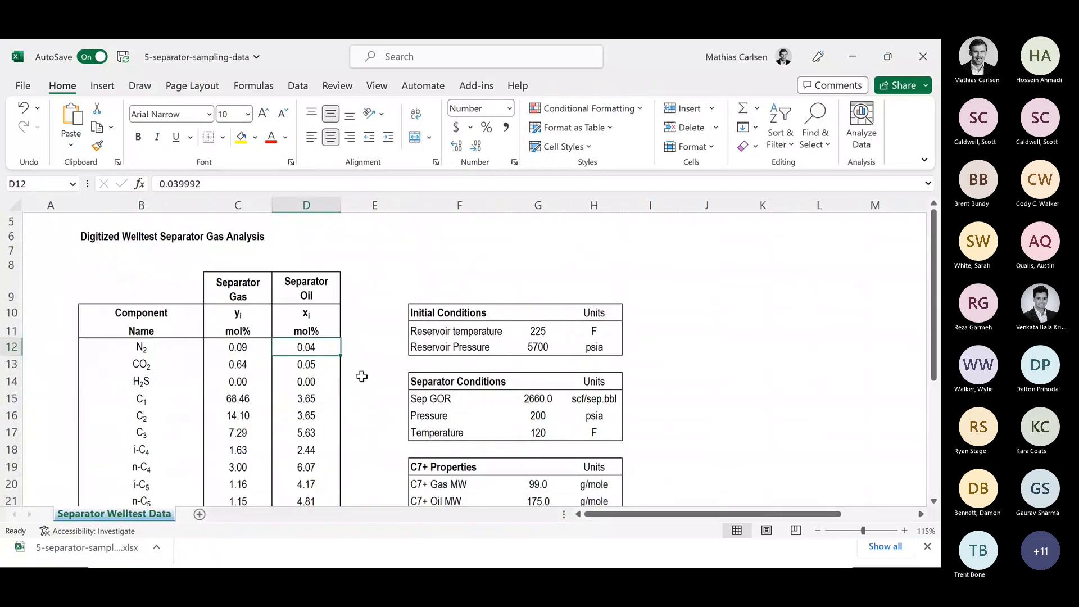
{"action": "scroll", "coordinate": [362, 376], "scroll_direction": "down", "scroll_amount": 2}
{"action": "scroll", "coordinate": [362, 374], "scroll_direction": "down", "scroll_amount": 3, "text": "ctrl"}
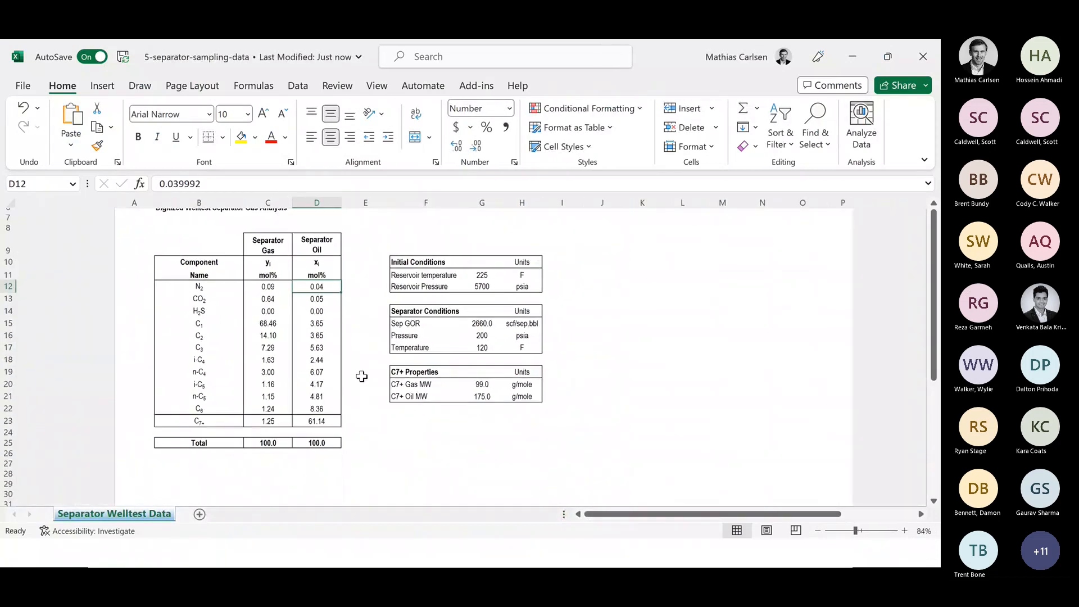
Switch to whitson+ and set the well's reservoir fluid composition method to Separator Compositions
{"action": "left_click_drag", "start_coordinate": [167, 287], "coordinate": [213, 416]}
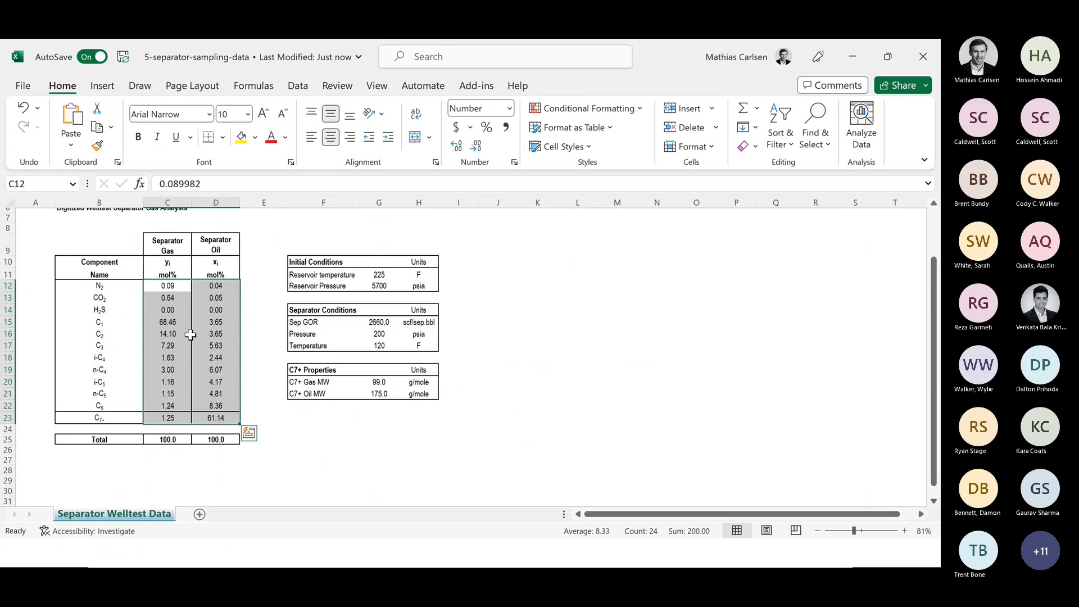
{"action": "key", "text": "alt+Tab"}
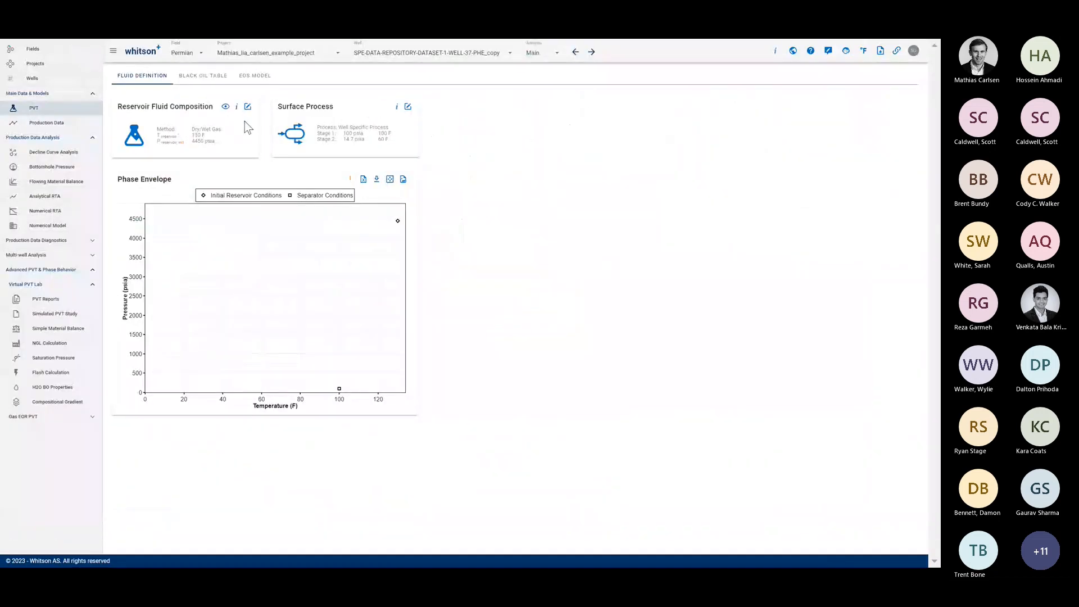
{"action": "left_click", "coordinate": [248, 107]}
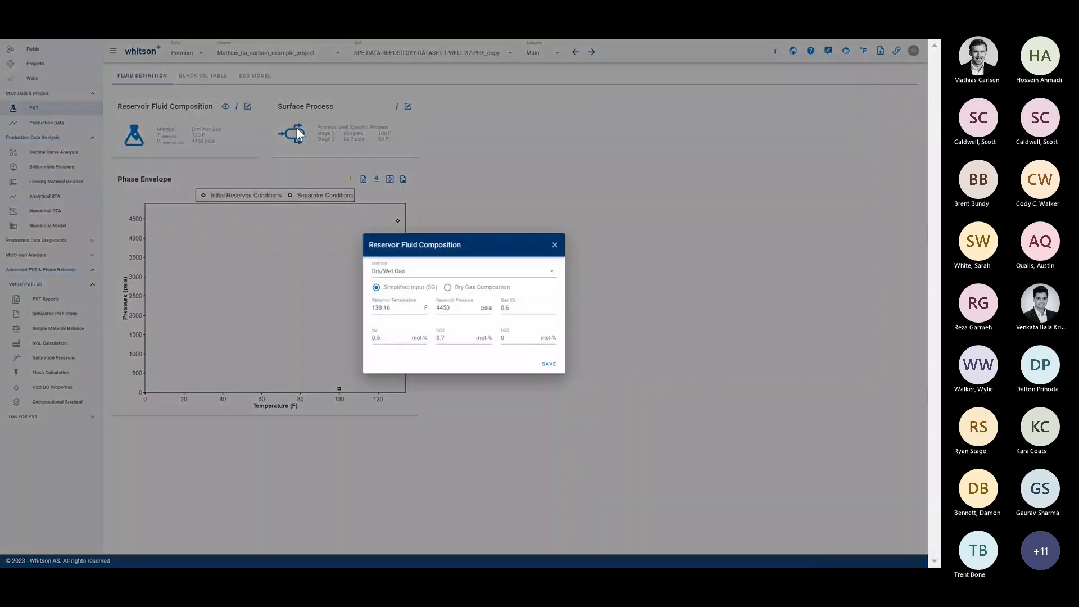
{"action": "left_click", "coordinate": [460, 275]}
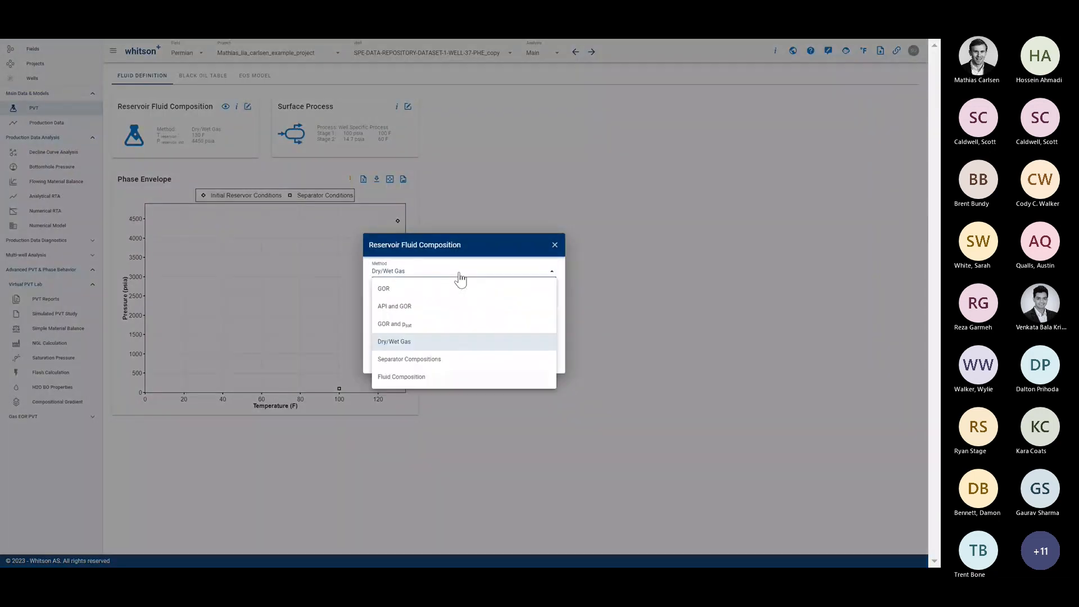
{"action": "left_click", "coordinate": [425, 362]}
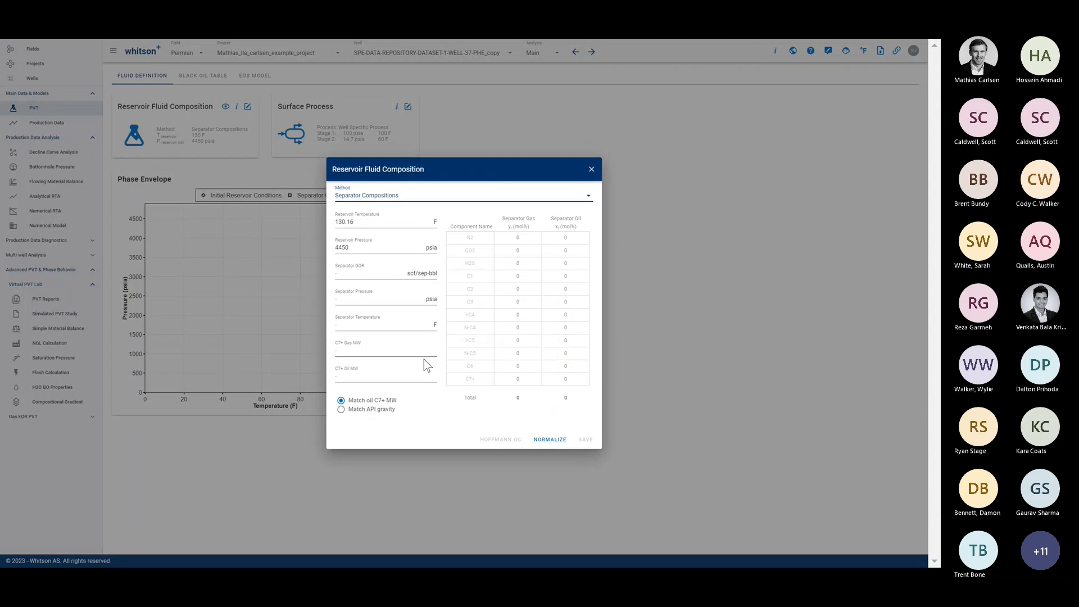
Copy the separator gas and oil mol% values for N2 through C7+ from 5-separator-sampling-data in Excel into the whitson+ composition table
{"action": "key", "text": "alt+Tab"}
{"action": "key", "text": "alt+Tab"}
{"action": "key", "text": "alt+Tab"}
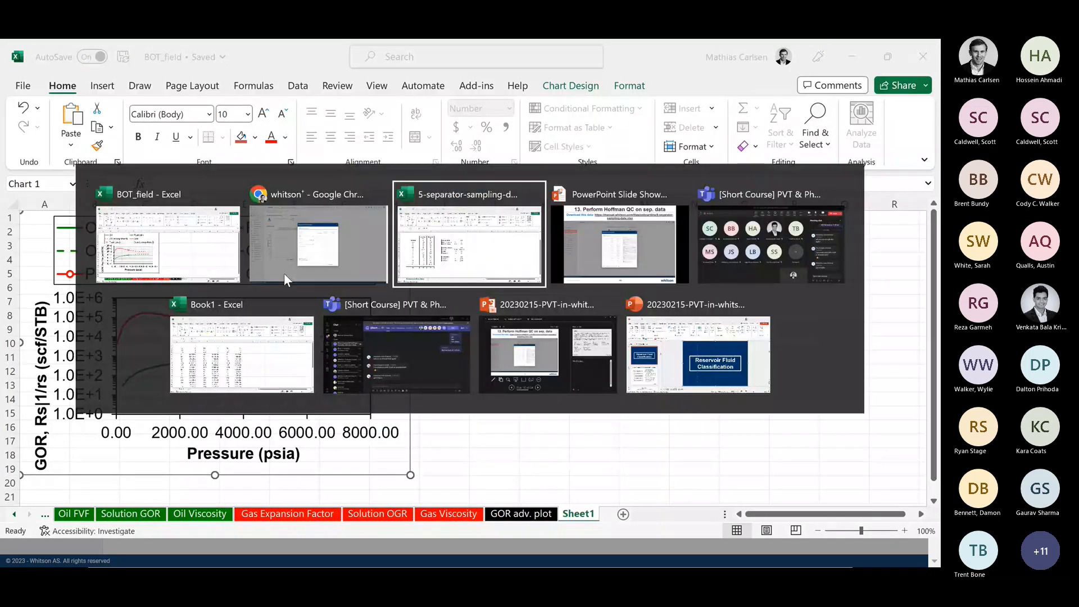
{"action": "key", "text": "ctrl+c"}
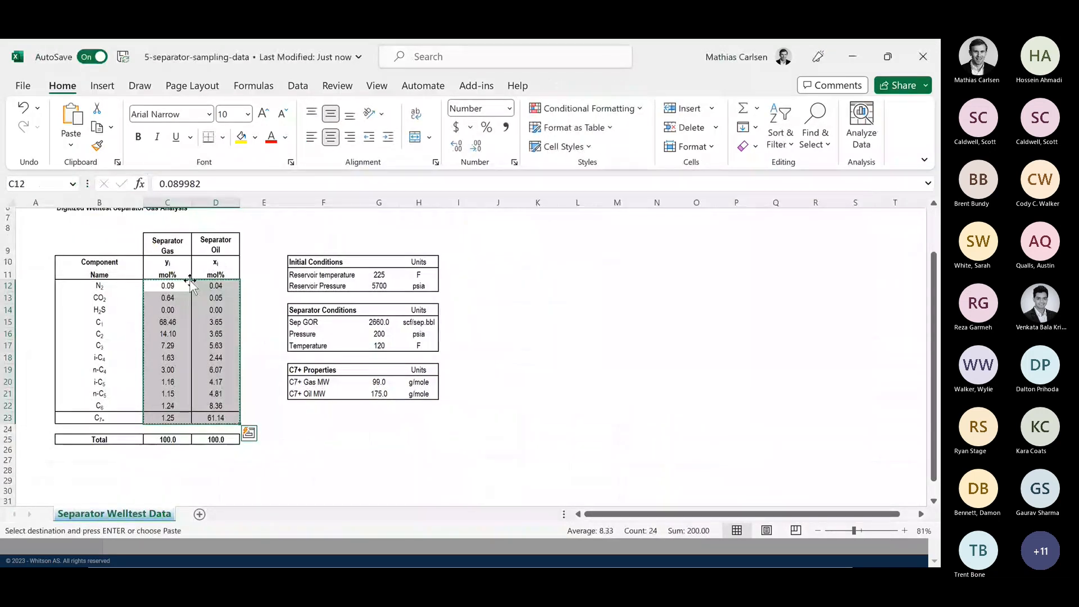
{"action": "key", "text": "alt+Tab"}
{"action": "key", "text": "alt+Tab"}
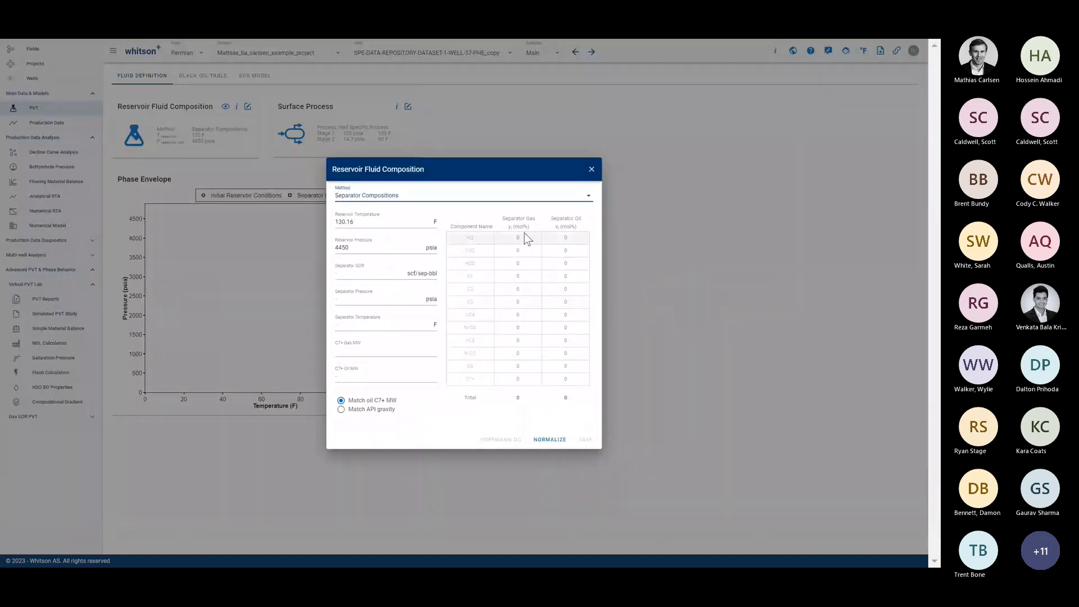
{"action": "left_click", "coordinate": [525, 233]}
{"action": "key", "text": "ctrl+v"}
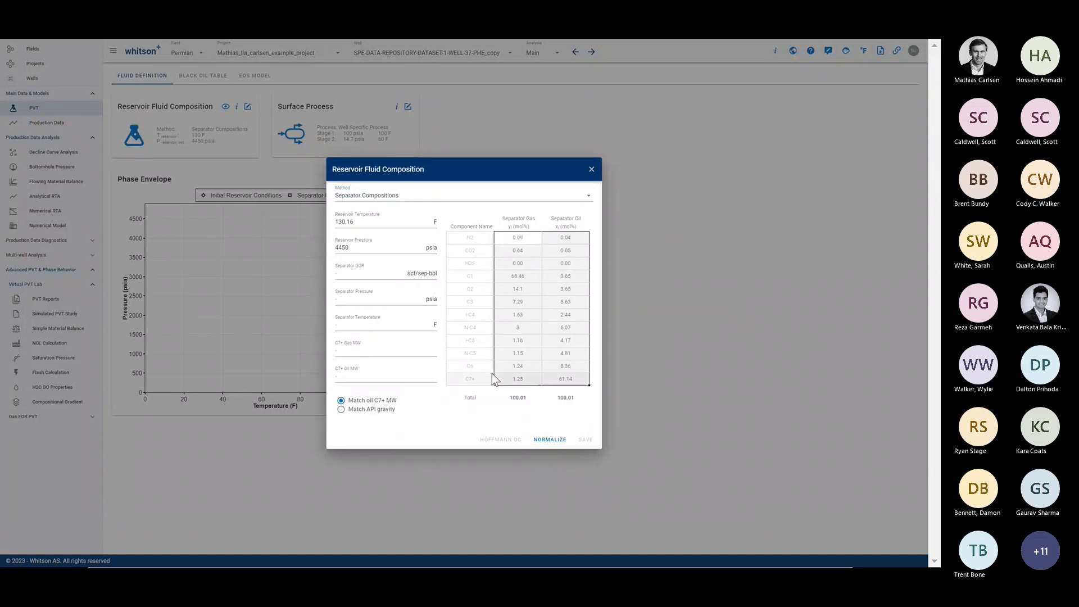
Copy the separator GOR of 2660 scf/sep.bbl from the Excel sheet into the whitson+ fluid definition
{"action": "key", "text": "alt+Tab"}
{"action": "left_click", "coordinate": [384, 324]}
{"action": "key", "text": "ctrl+c"}
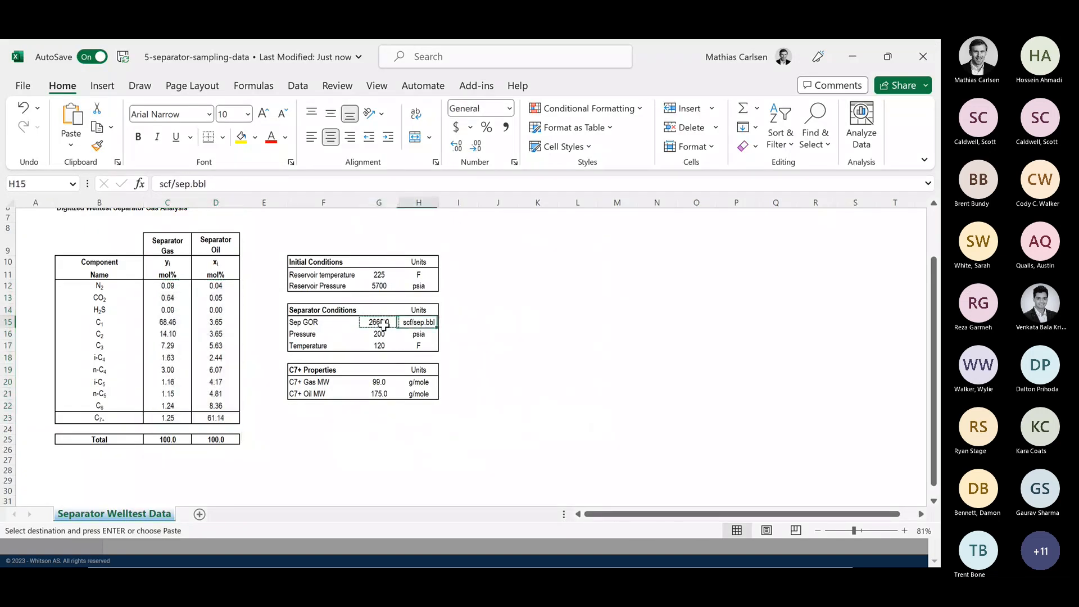
{"action": "key", "text": "alt+Tab"}
{"action": "left_click", "coordinate": [366, 276]}
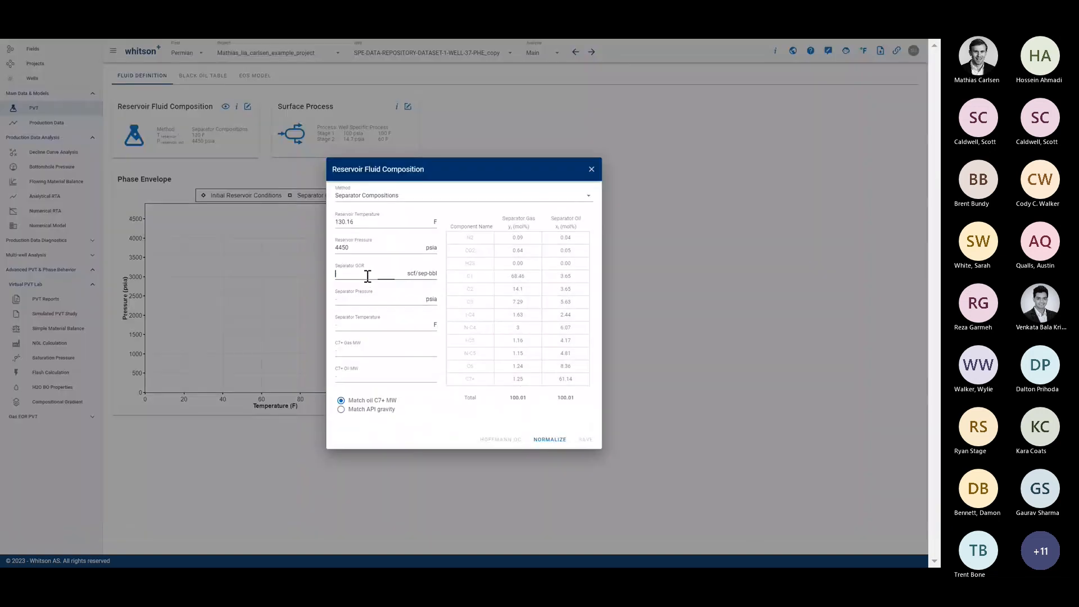
{"action": "key", "text": "ctrl+v"}
Copy the separator pressure of 200 psia from the Excel sheet into the whitson+ fluid definition
{"action": "key", "text": "alt+Tab"}
{"action": "left_click", "coordinate": [384, 334]}
{"action": "key", "text": "ctrl+c"}
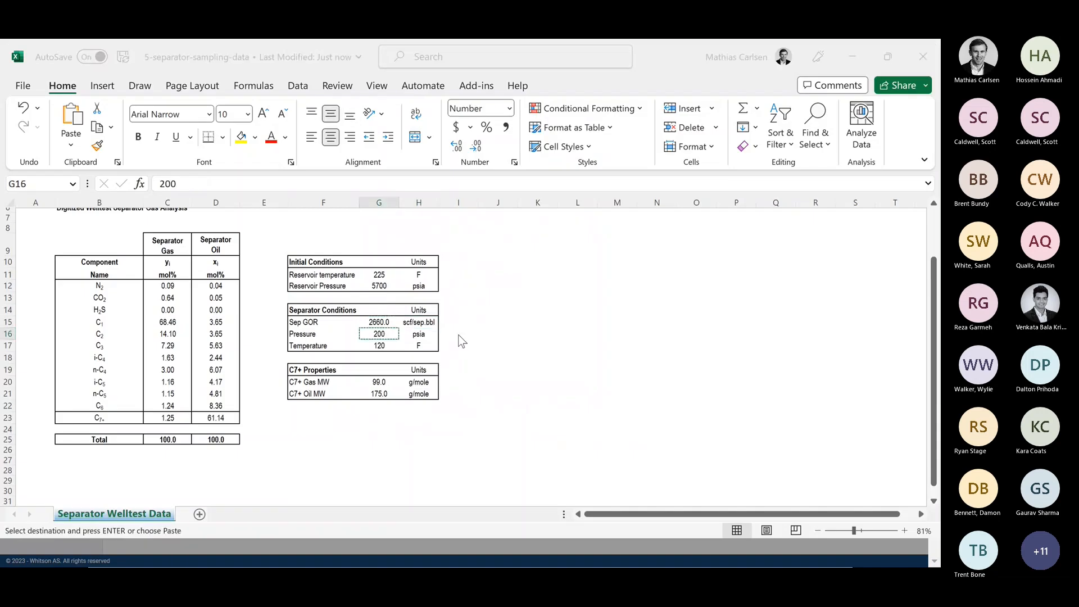
{"action": "key", "text": "alt+Tab"}
{"action": "left_click", "coordinate": [403, 292]}
{"action": "key", "text": "ctrl+v"}
Copy the separator temperature of 120 F from the Excel sheet into the whitson+ fluid definition
{"action": "key", "text": "alt+Tab"}
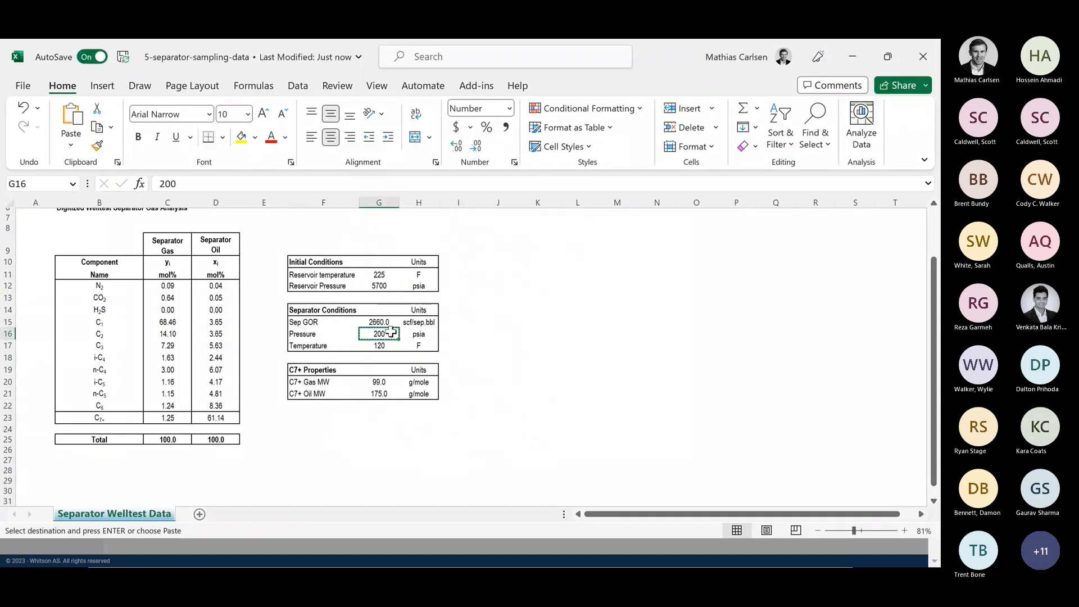
{"action": "left_click", "coordinate": [382, 346]}
{"action": "key", "text": "ctrl+c"}
{"action": "key", "text": "alt+Tab"}
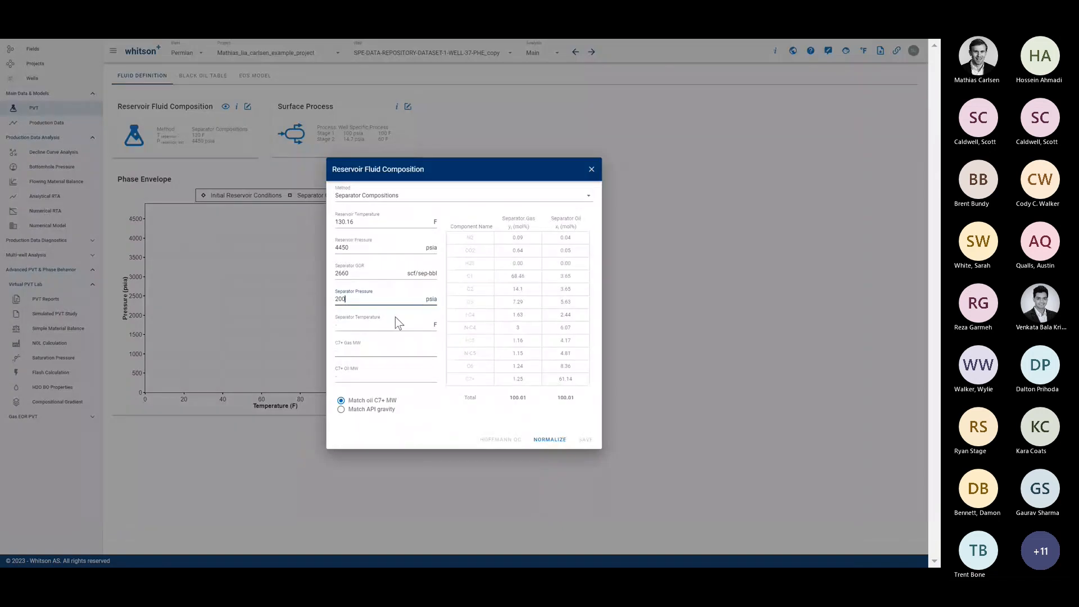
{"action": "left_click", "coordinate": [386, 320]}
{"action": "key", "text": "ctrl+v"}
Copy the C7+ gas MW of 99.0 from the Excel sheet into the whitson+ fluid definition
{"action": "key", "text": "alt+Tab"}
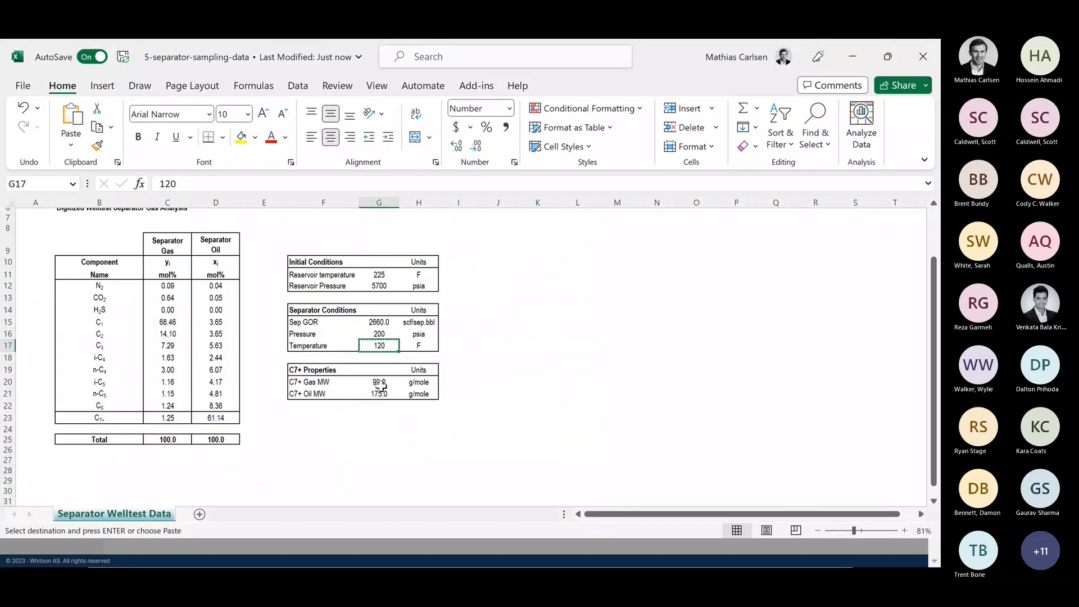
{"action": "left_click", "coordinate": [379, 383]}
{"action": "key", "text": "ctrl+c"}
{"action": "key", "text": "alt+Tab"}
{"action": "left_click", "coordinate": [382, 349]}
{"action": "key", "text": "ctrl+v"}
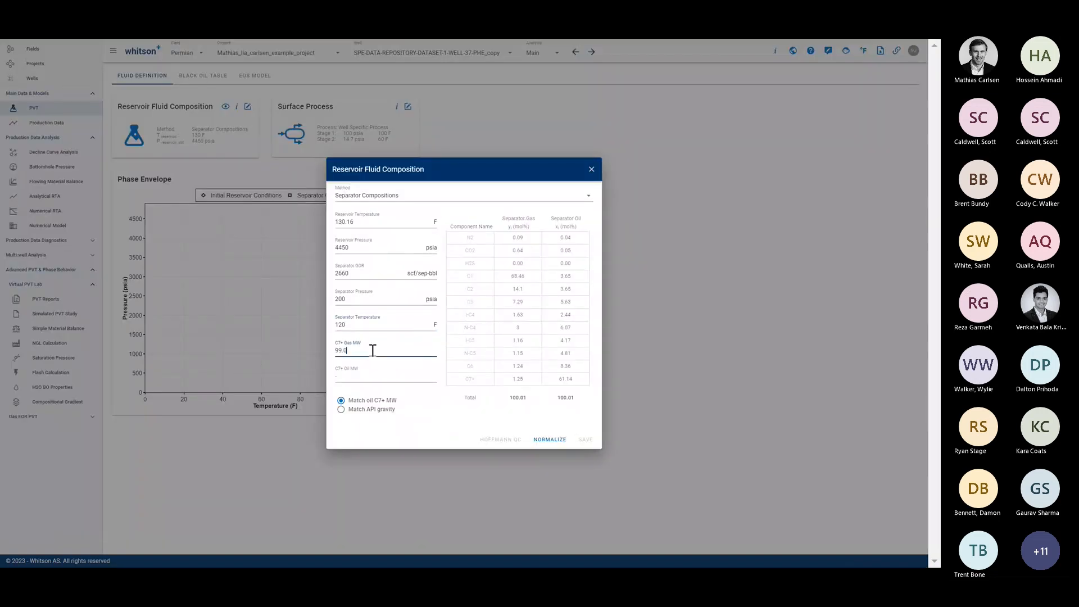
Copy the C7+ oil MW of 175.0 from the Excel sheet into the whitson+ fluid definition
{"action": "key", "text": "alt+Tab"}
{"action": "left_click_drag", "start_coordinate": [379, 389], "coordinate": [378, 395]}
{"action": "key", "text": "Escape"}
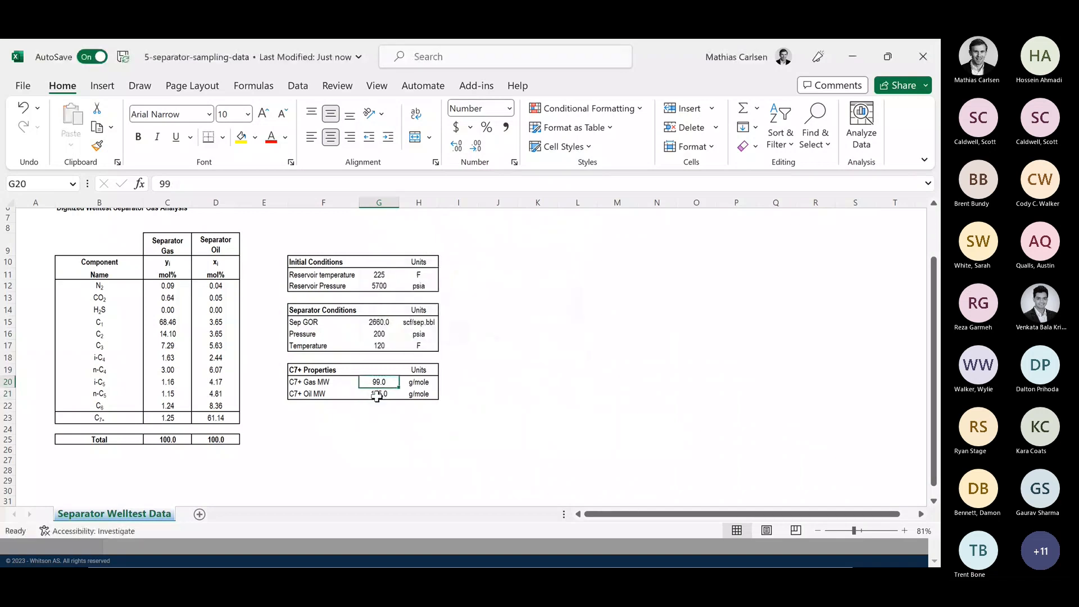
{"action": "left_click", "coordinate": [379, 393]}
{"action": "key", "text": "ctrl+c"}
{"action": "key", "text": "alt+Tab"}
{"action": "left_click", "coordinate": [377, 378]}
{"action": "key", "text": "ctrl+v"}
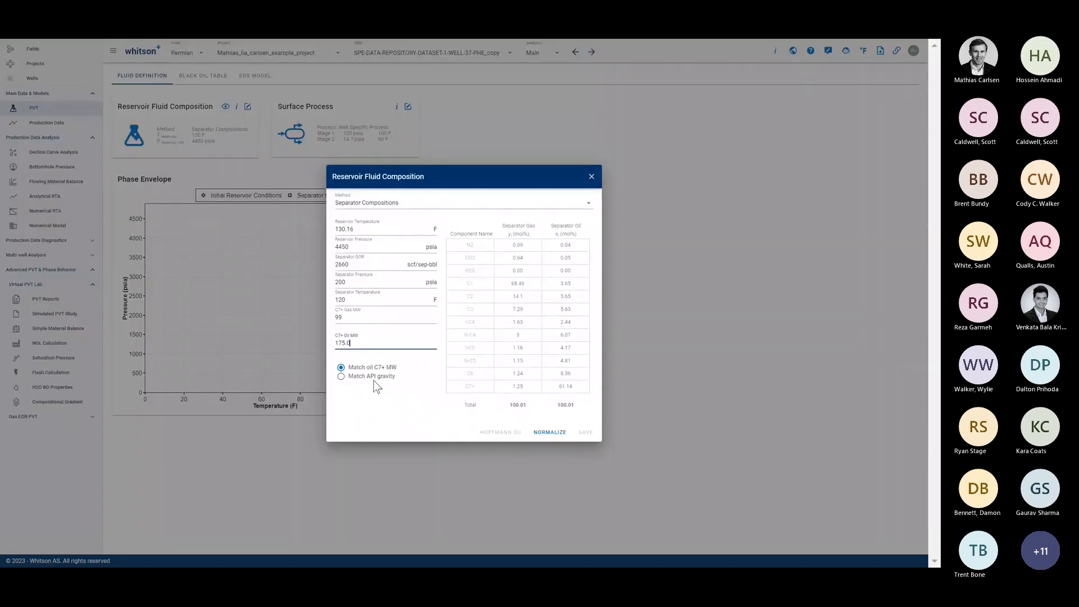
Normalize the separator gas and oil compositions and examine how the data fit the correlation line in the Hoffman QC plot
{"action": "left_click", "coordinate": [550, 432]}
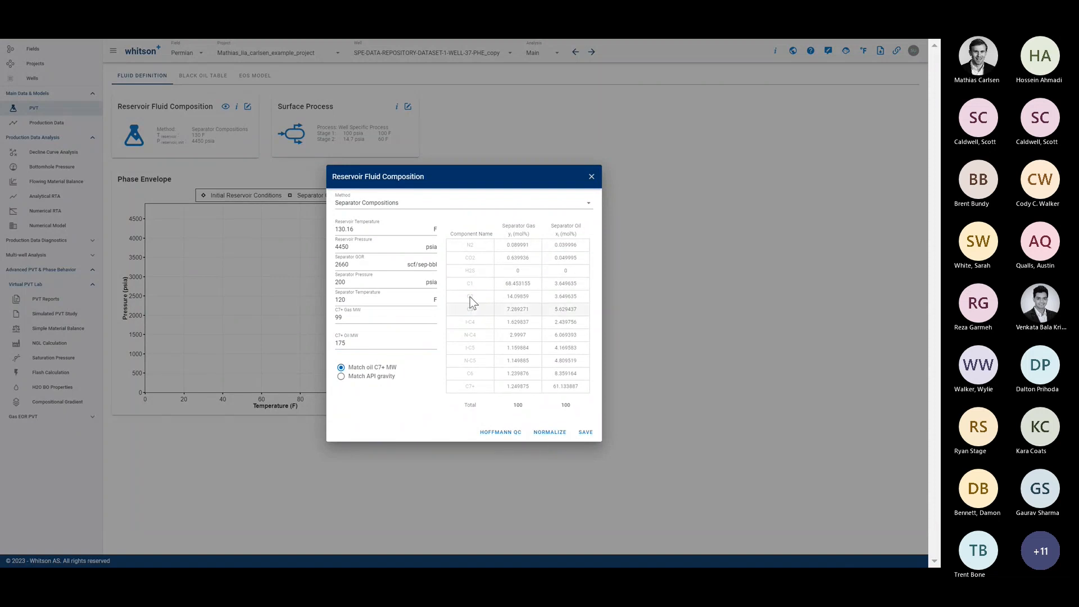
{"action": "left_click", "coordinate": [511, 433]}
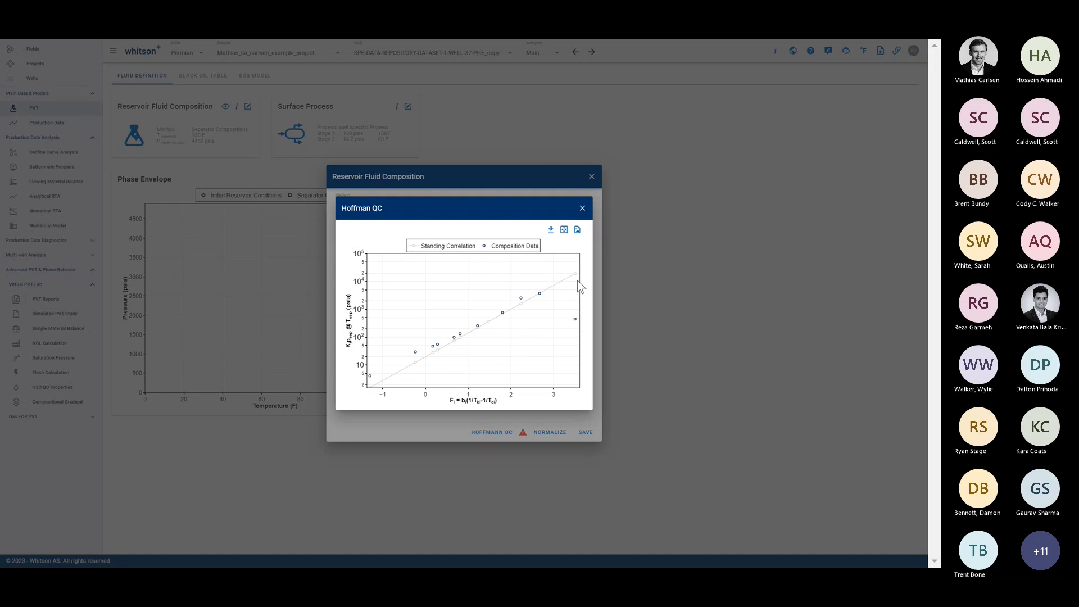
{"action": "left_click", "coordinate": [582, 209]}
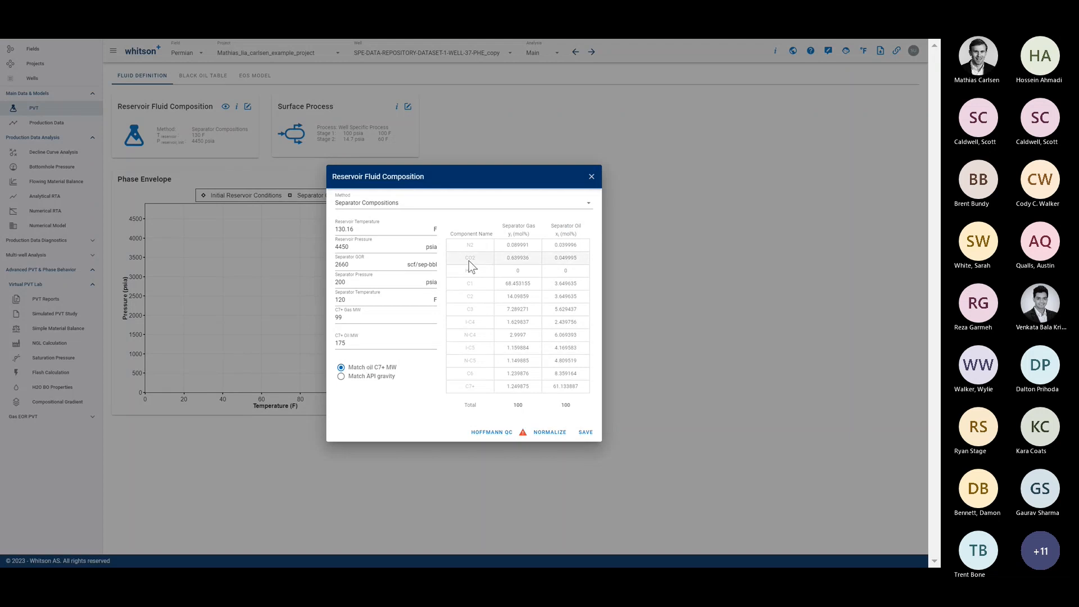
Save the separator-based fluid definition and review the calculated reservoir fluid composition down to the heaviest component
{"action": "left_click", "coordinate": [584, 433]}
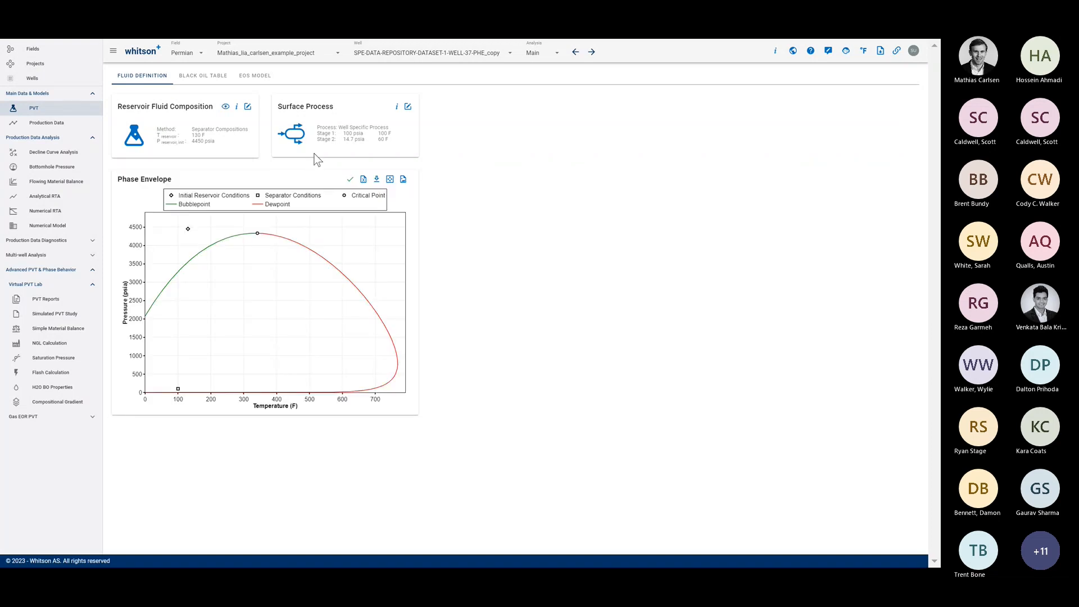
{"action": "left_click", "coordinate": [226, 107]}
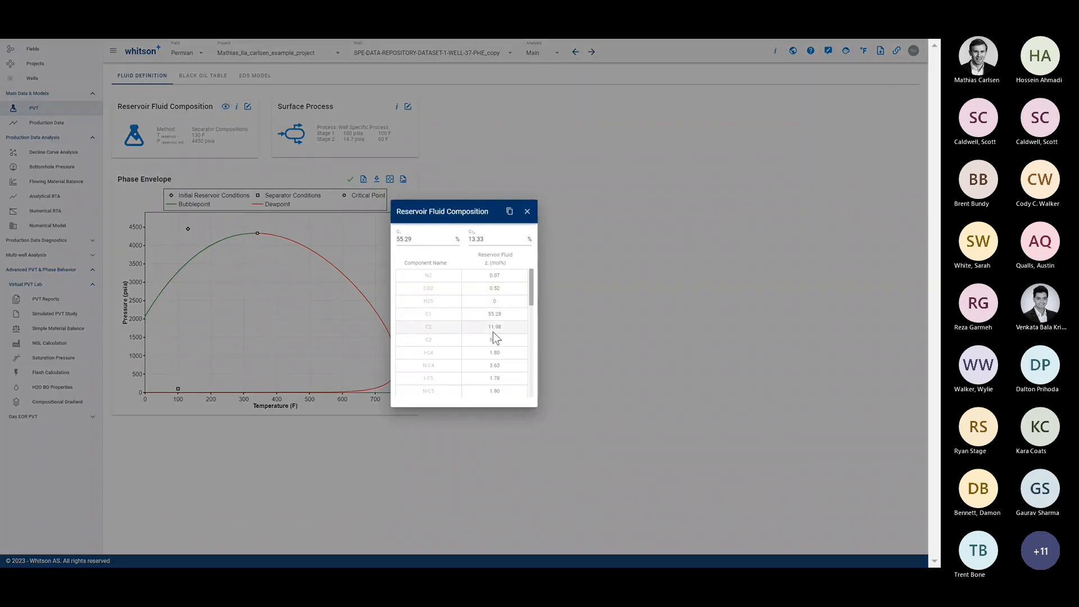
{"action": "scroll", "coordinate": [494, 333], "scroll_direction": "down", "scroll_amount": 5}
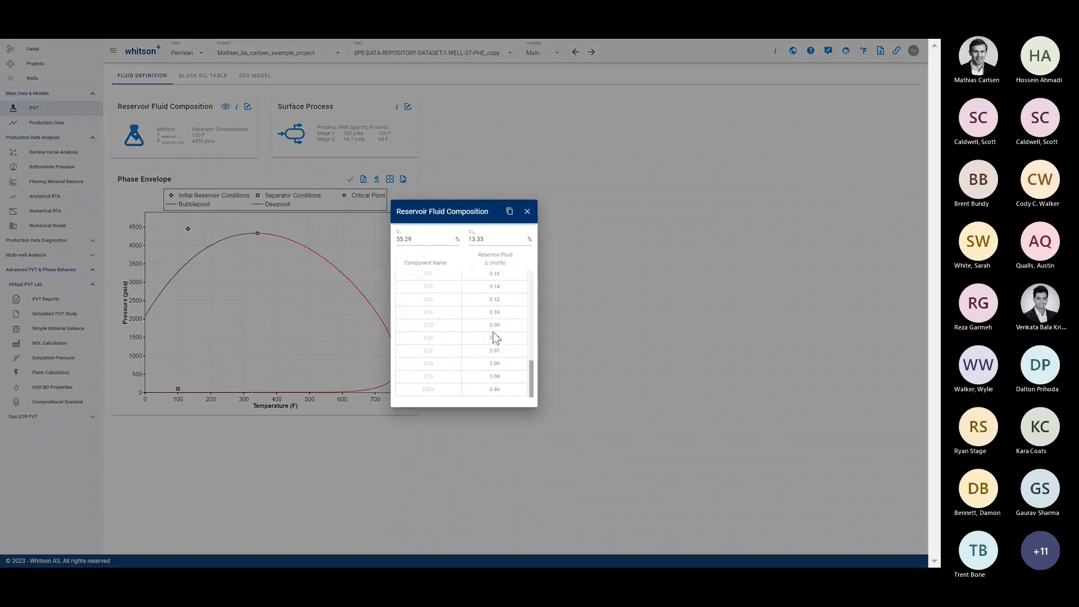
{"action": "left_click", "coordinate": [528, 212]}
Recheck the entered separator compositions against the calculated reservoir fluid composition, closing both without changes
{"action": "left_click", "coordinate": [247, 106]}
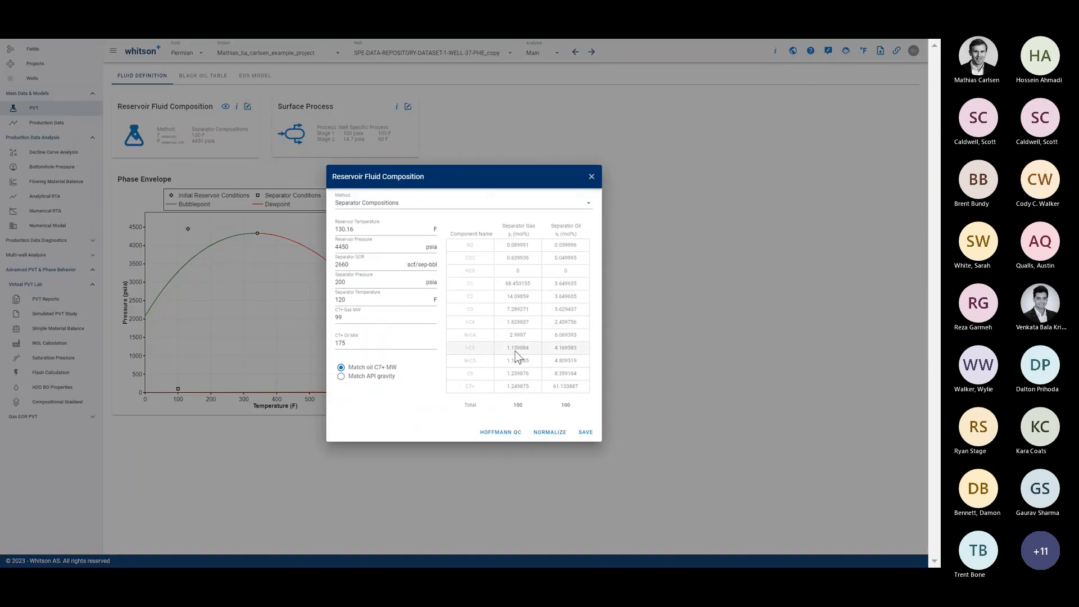
{"action": "left_click", "coordinate": [591, 177]}
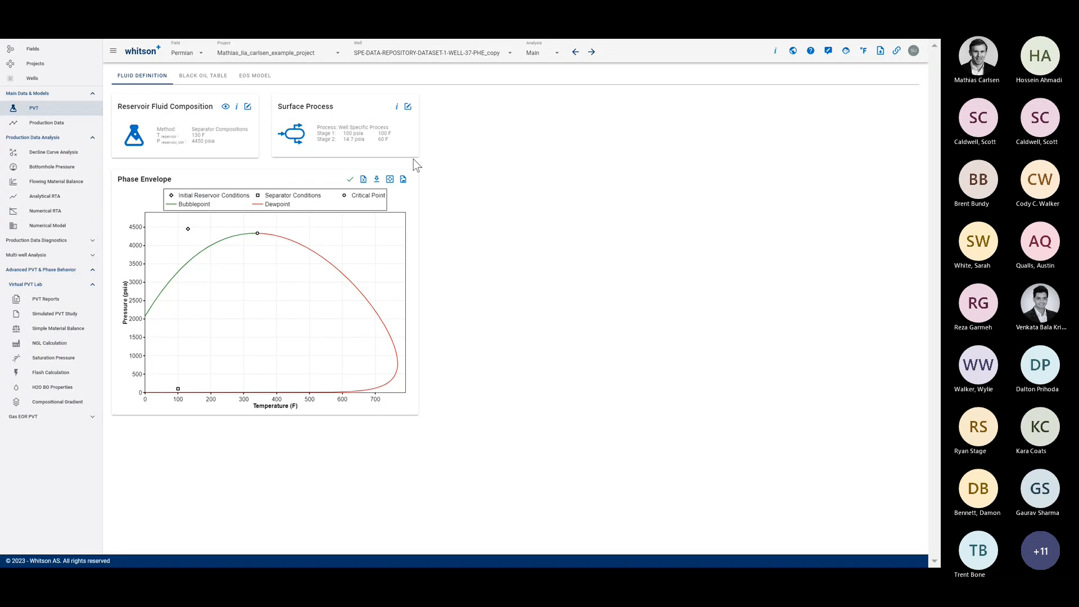
{"action": "left_click", "coordinate": [226, 107]}
{"action": "scroll", "coordinate": [484, 335], "scroll_direction": "down", "scroll_amount": 10}
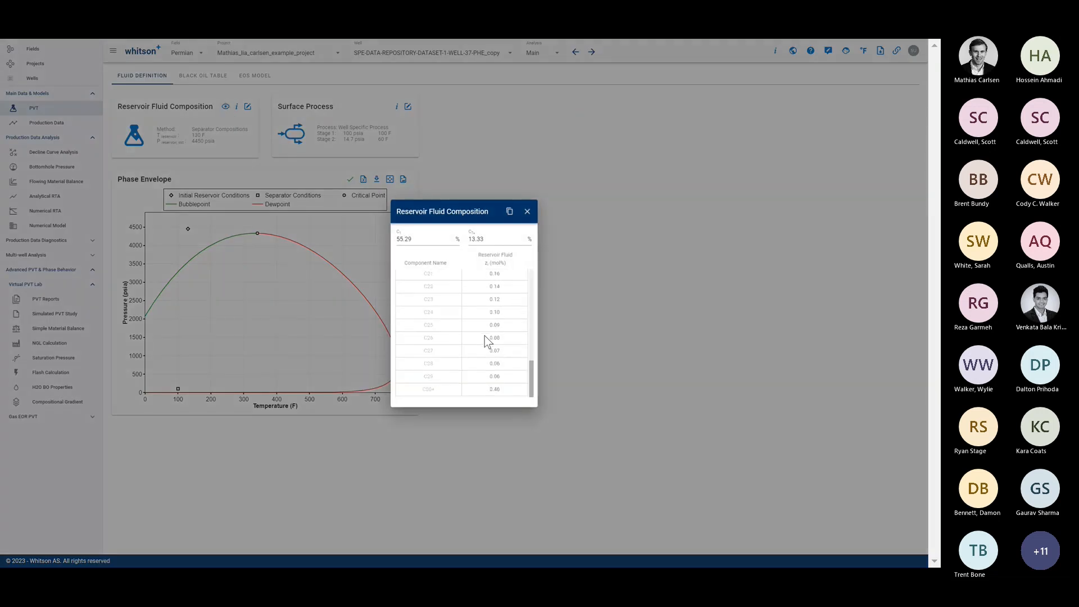
{"action": "left_click", "coordinate": [527, 211]}
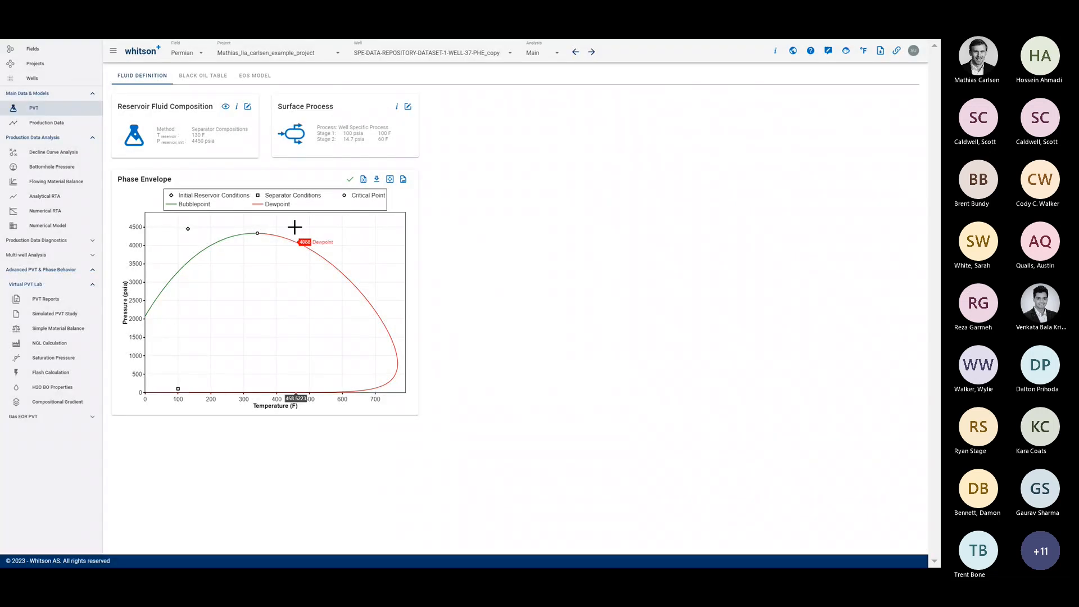
{"action": "left_click", "coordinate": [214, 87]}
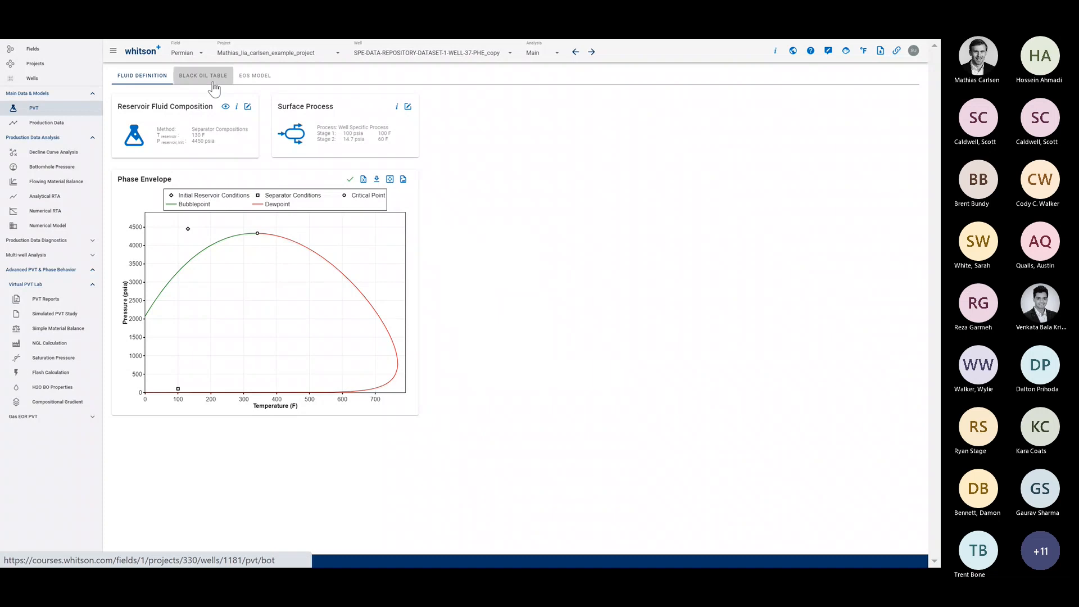
{"action": "left_click", "coordinate": [171, 79]}
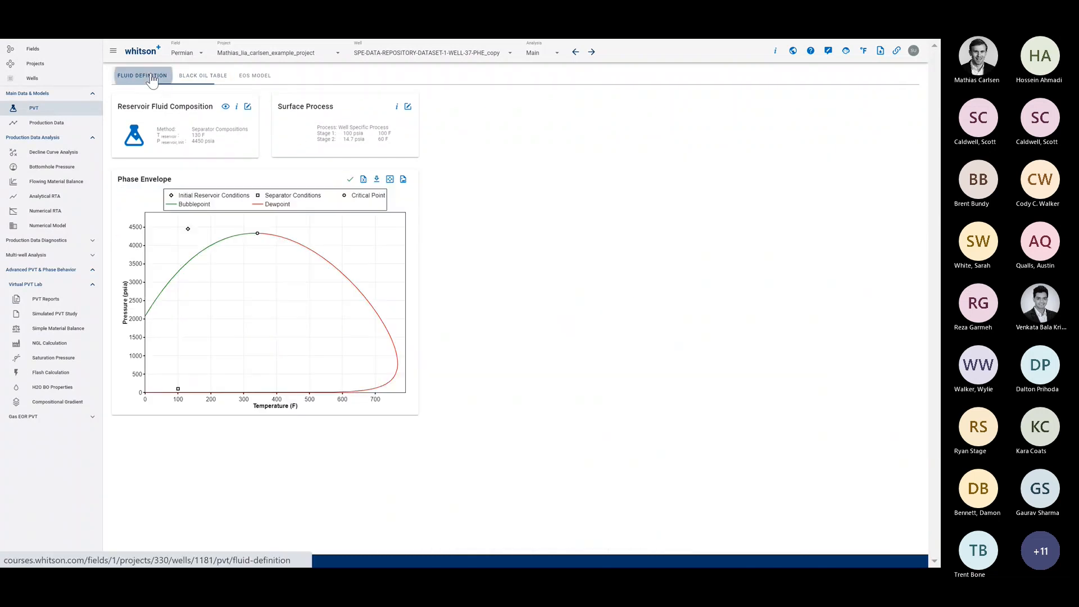
{"action": "left_click", "coordinate": [58, 286]}
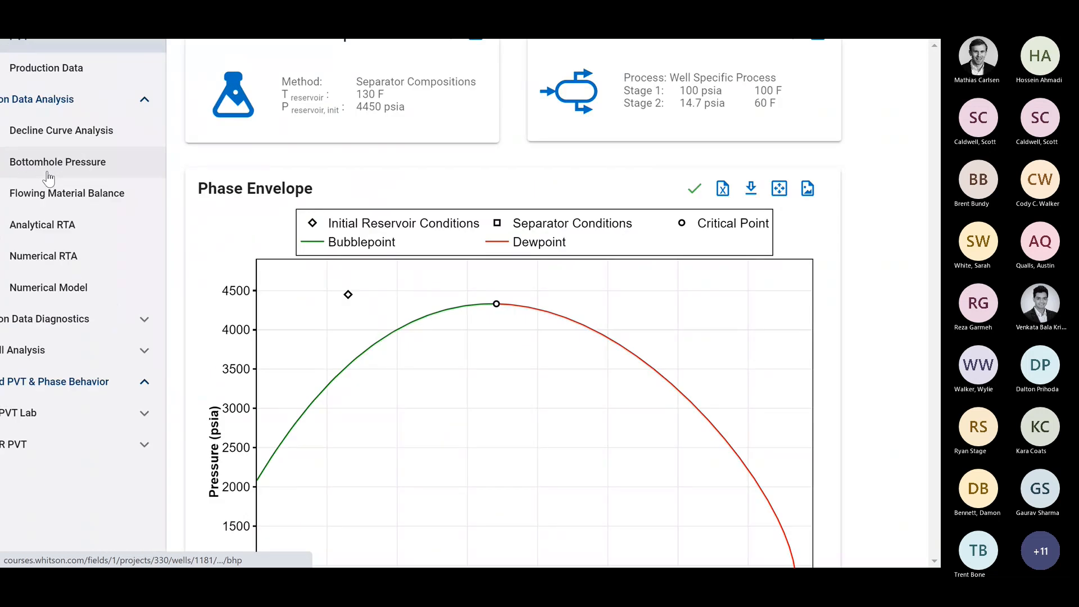
Switch to the PowerPoint slide show at slide 162, "13. Perform Hoffman QC on sep. data"
{"action": "key", "text": "alt+Tab"}
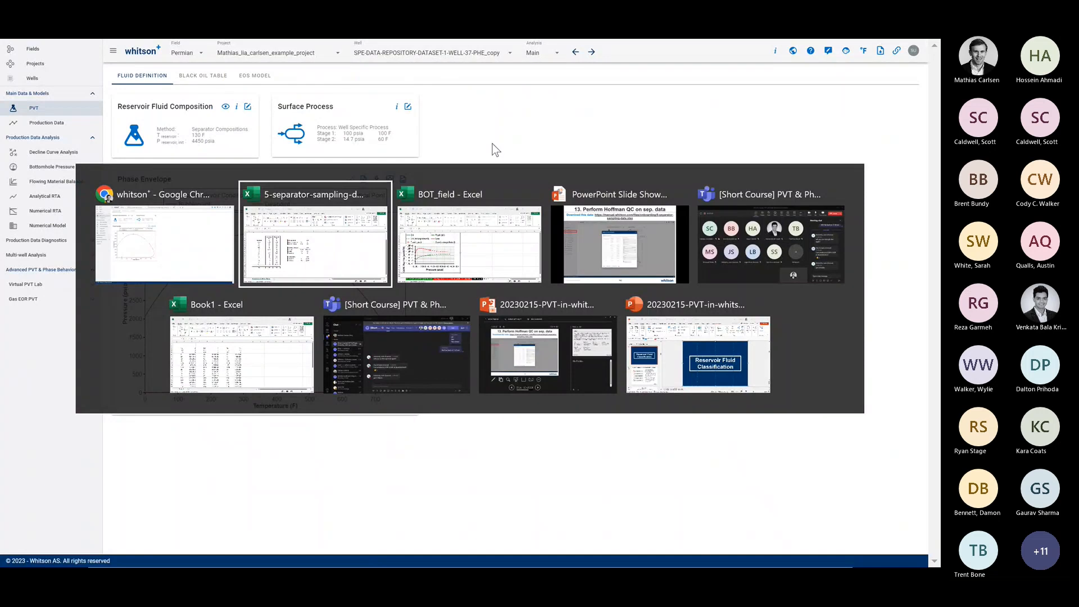
{"action": "key", "text": "alt+Tab"}
{"action": "key", "text": "alt+Tab"}
{"action": "key", "text": "alt+Tab"}
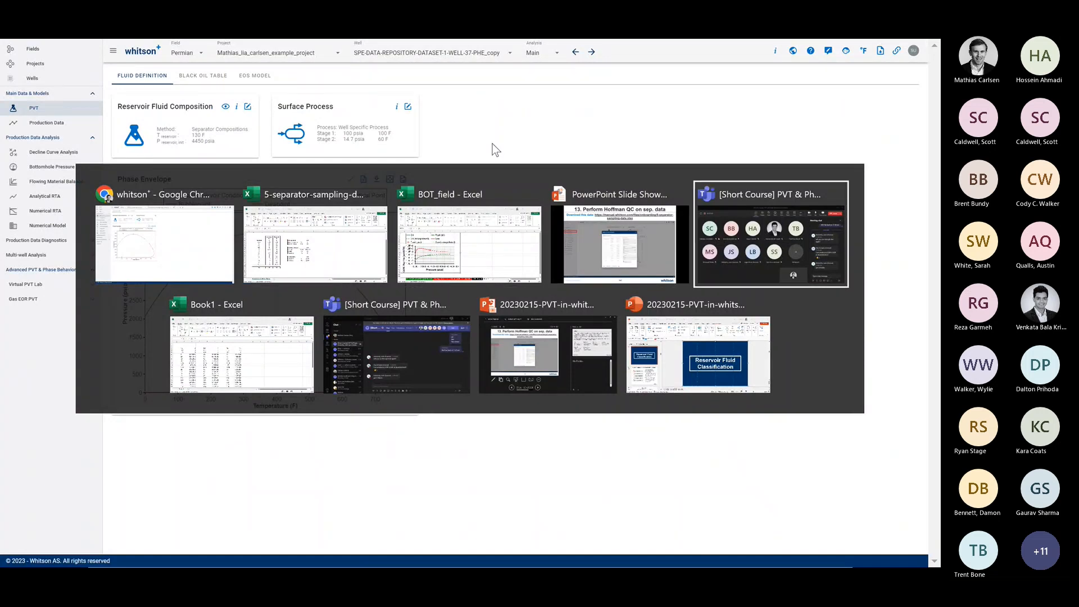
{"action": "key", "text": "alt+Tab"}
{"action": "key", "text": "alt+Tab"}
{"action": "key", "text": "alt+Tab"}
{"action": "key", "text": "alt+Tab"}
{"action": "key", "text": "alt+Tab"}
{"action": "key", "text": "alt+Tab"}
{"action": "key", "text": "alt+Tab"}
{"action": "key", "text": "alt+Tab"}
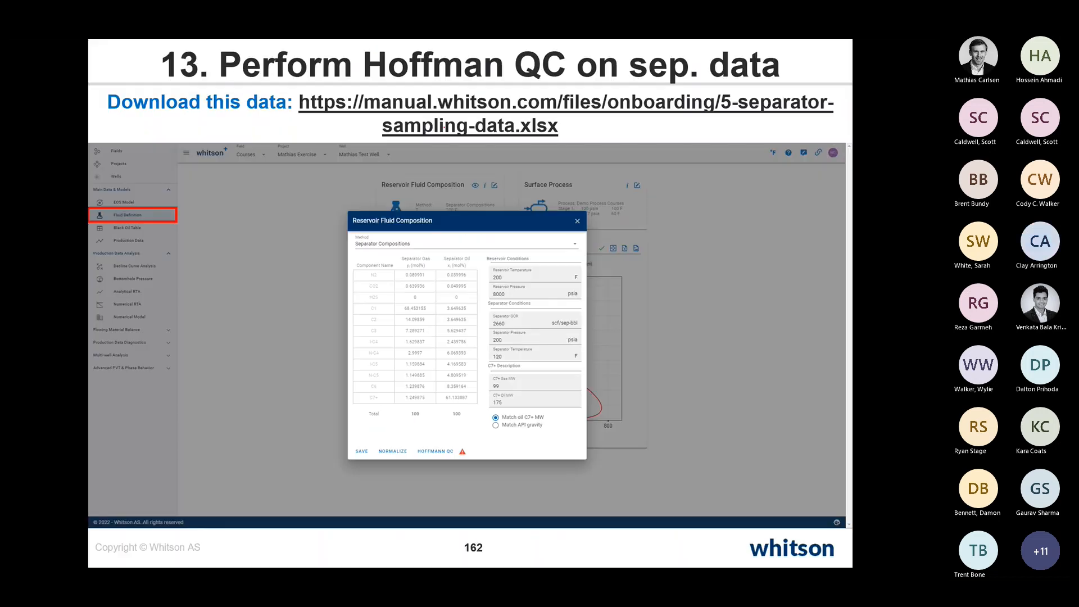
Switch to the Teams meeting window and stop sharing the screen
{"action": "key", "text": "alt+Tab"}
{"action": "key", "text": "alt+Tab"}
{"action": "key", "text": "alt+Tab"}
{"action": "key", "text": "alt+Tab"}
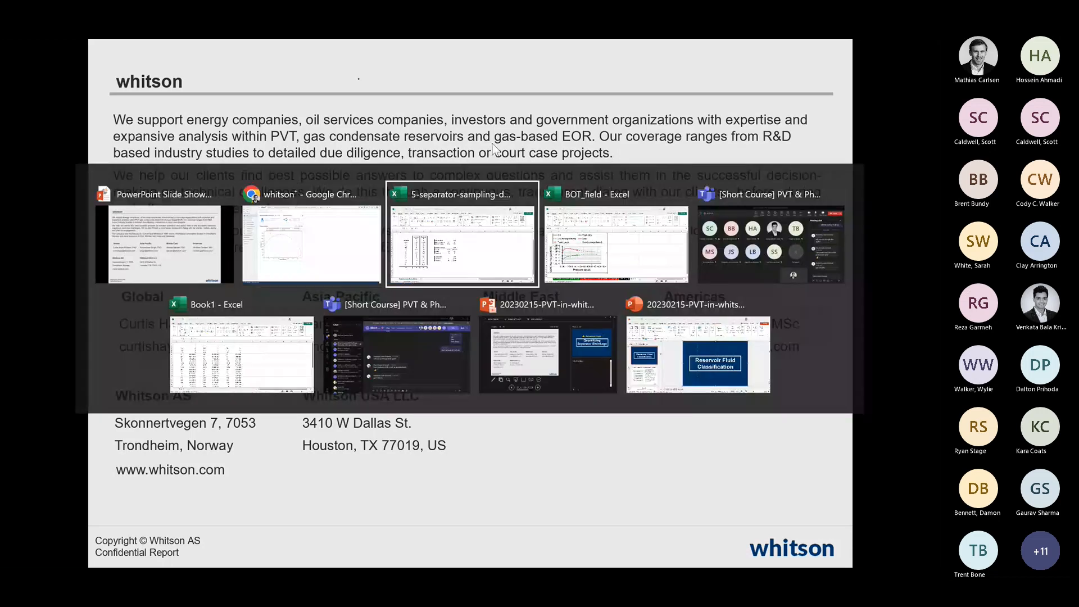
{"action": "key", "text": "alt+Tab"}
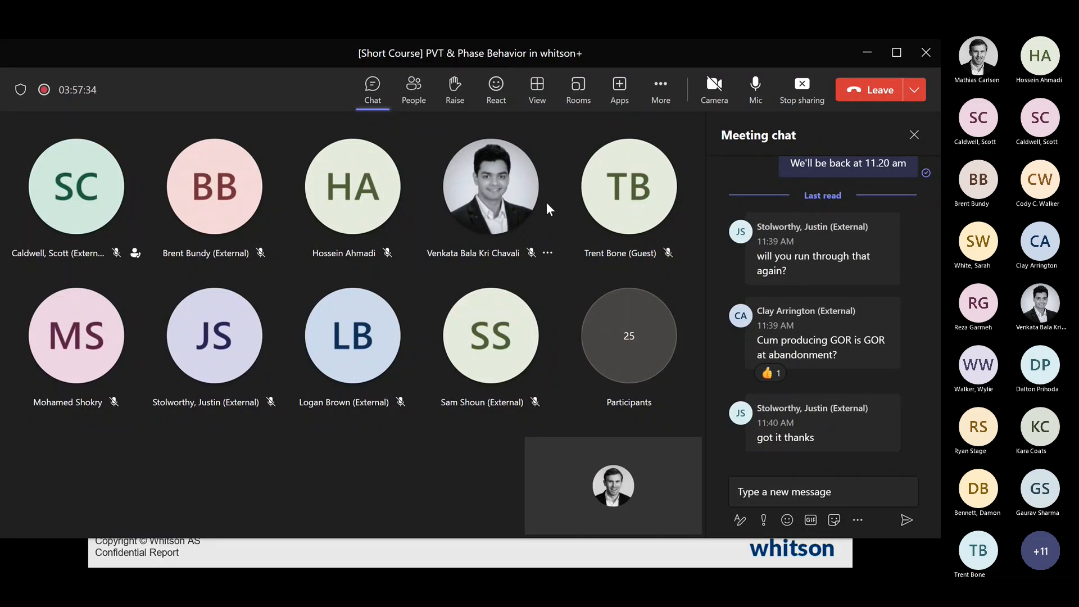
{"action": "left_click", "coordinate": [635, 154]}
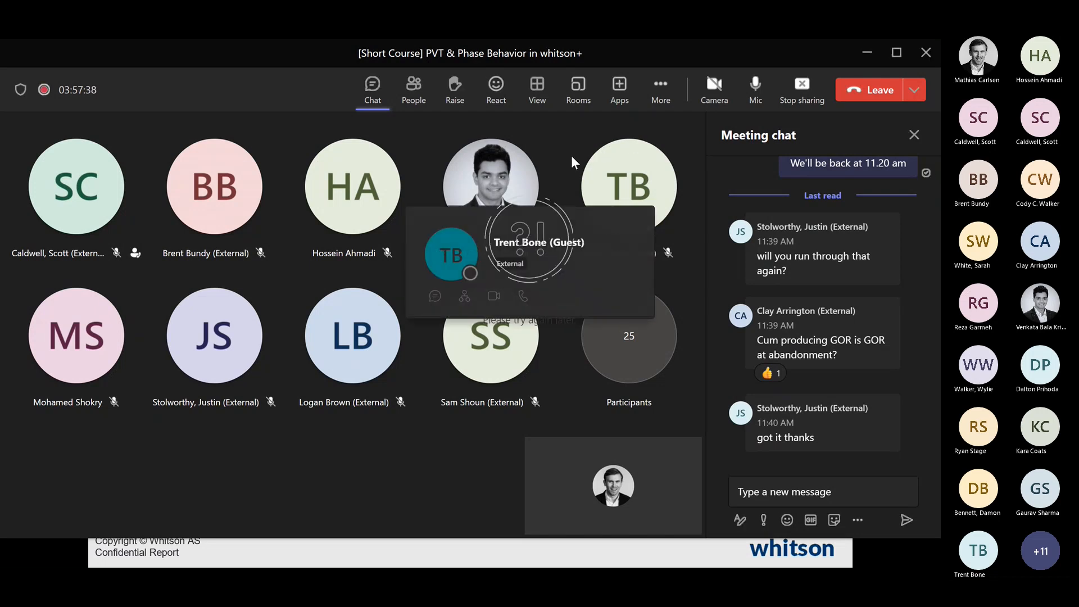
{"action": "left_click", "coordinate": [274, 112]}
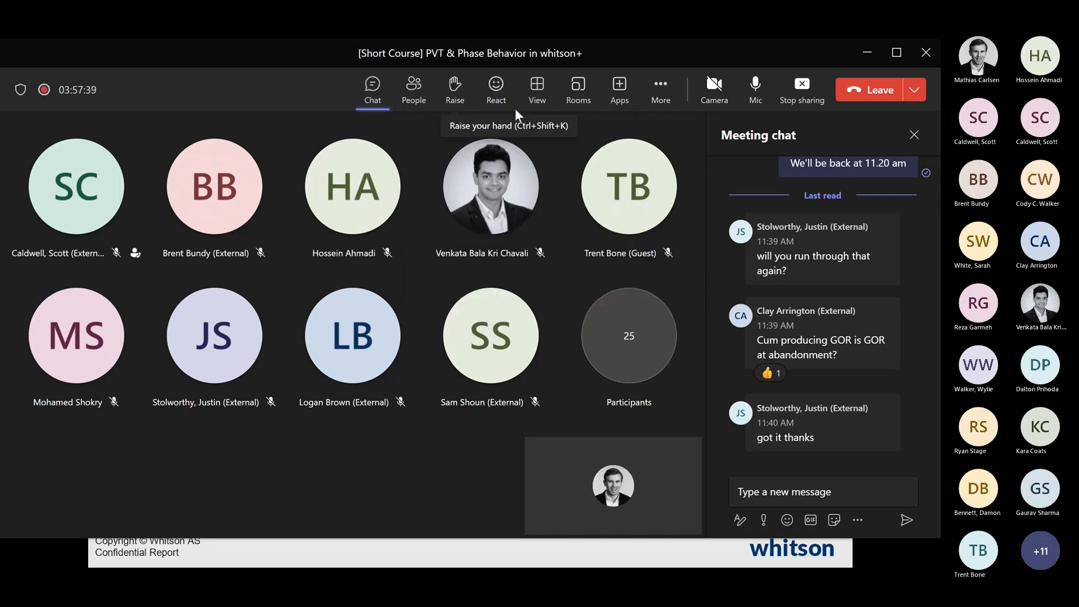
{"action": "left_click", "coordinate": [786, 103]}
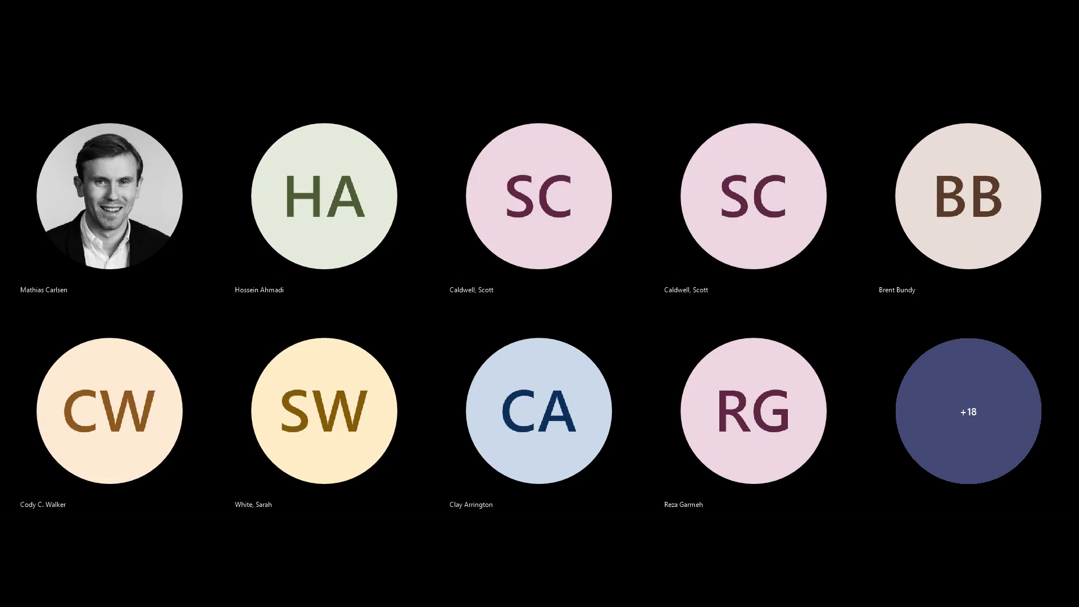